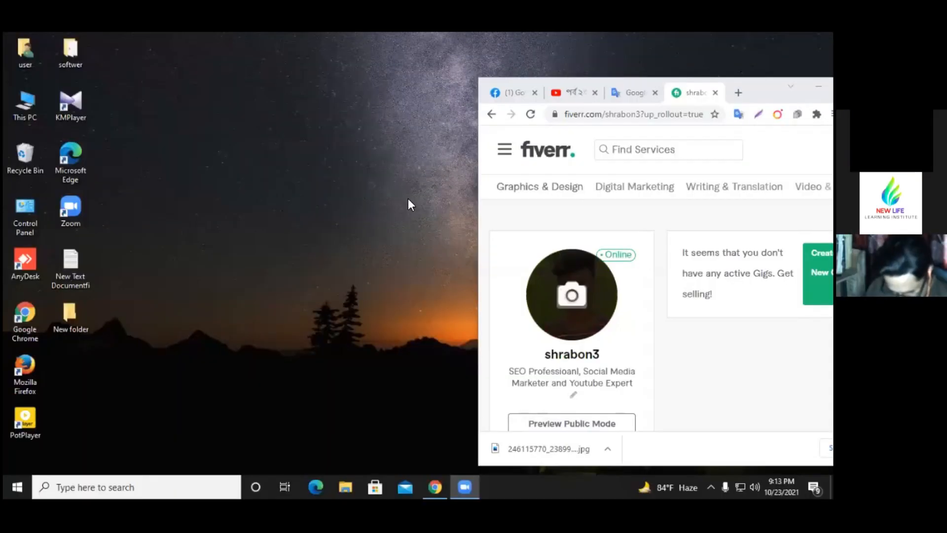
Step: Refresh the desktop and maximize the browser window showing the Fiverr seller profile
right_click(341, 129)
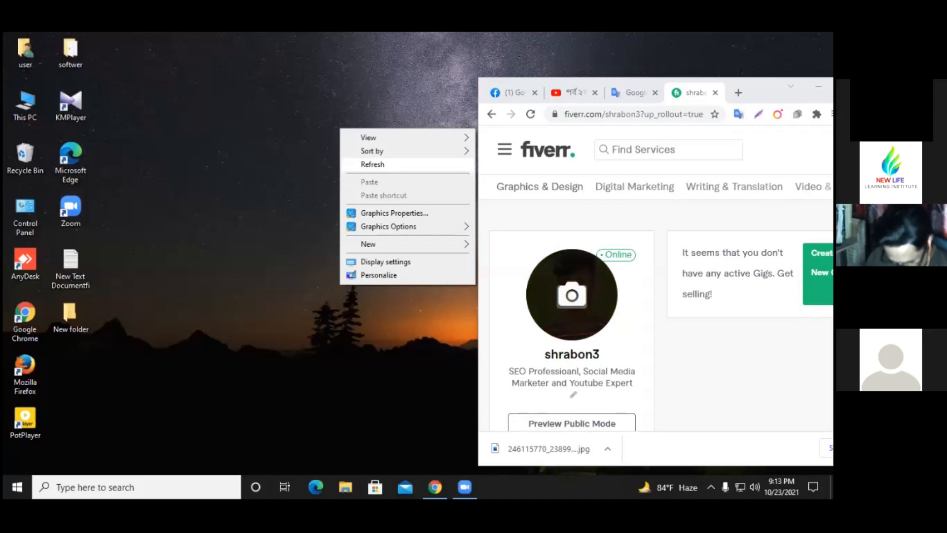
left_click(372, 164)
left_click_drag(538, 105, 203, 110)
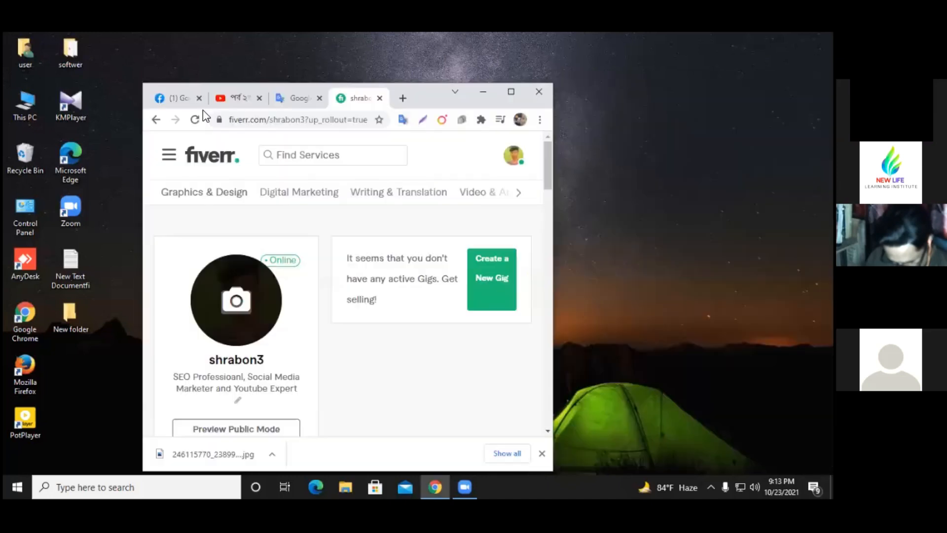
right_click(641, 59)
left_click(662, 97)
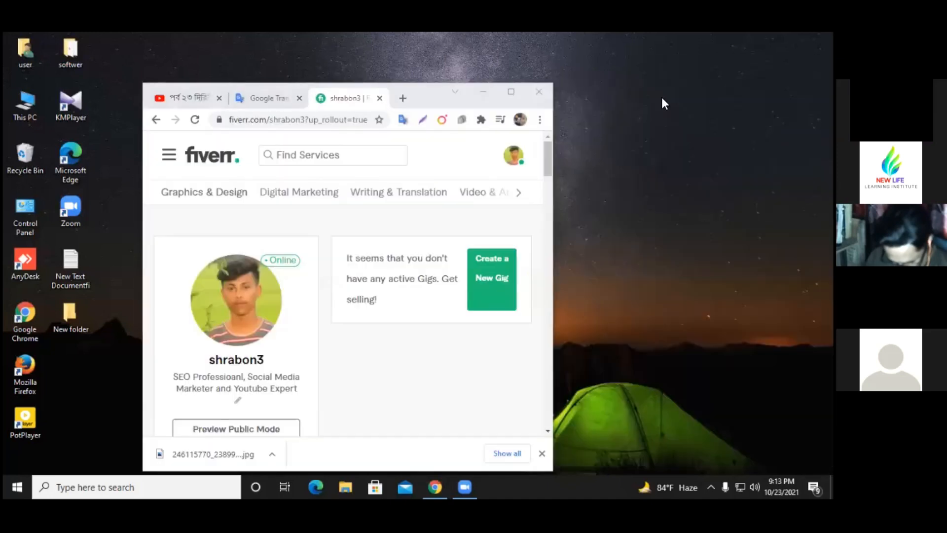
left_click(511, 92)
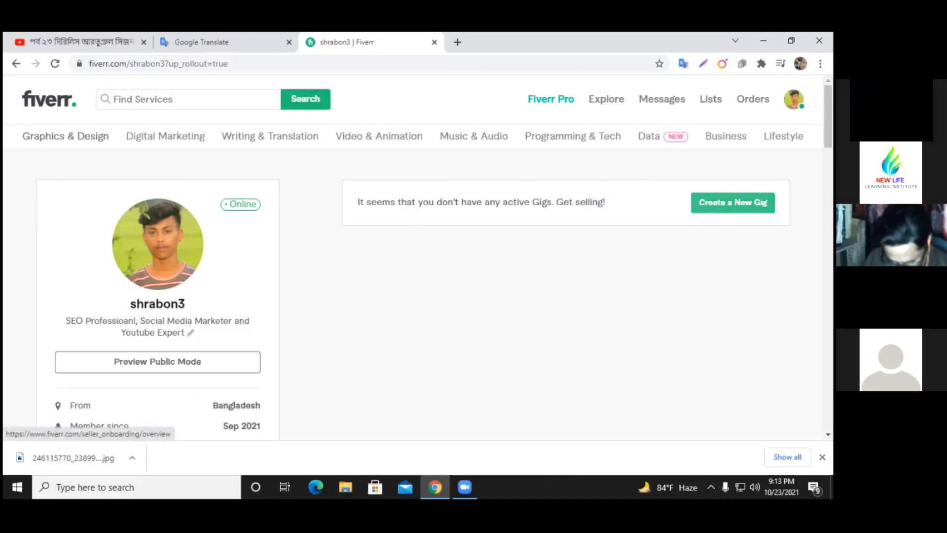
Step: Start creating a new Gig from the seller profile and close the browser's downloads bar
left_click(733, 202)
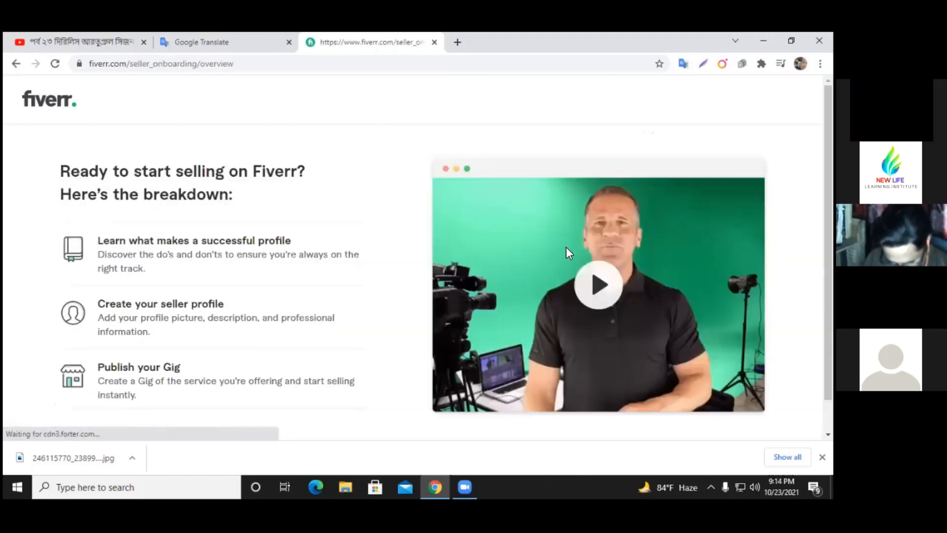
scroll(572, 250, "down", 1)
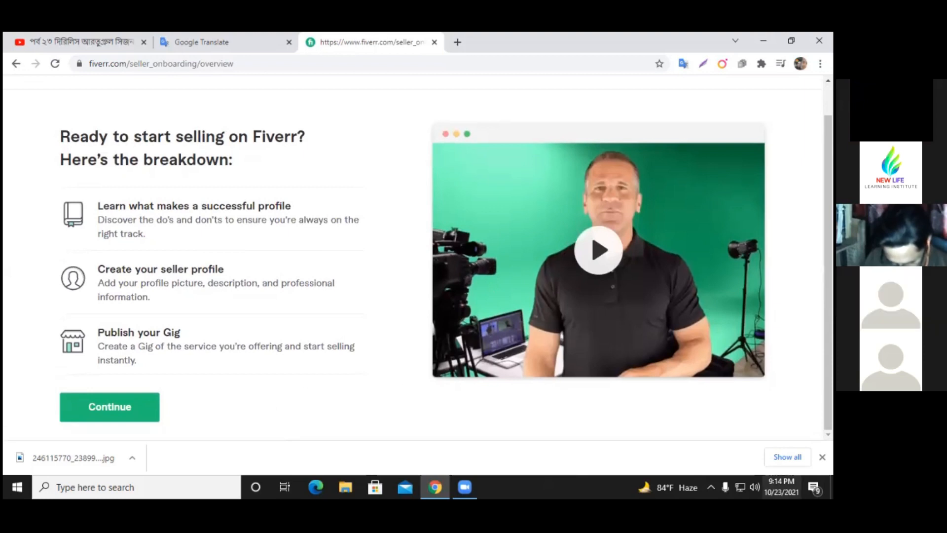
left_click(822, 457)
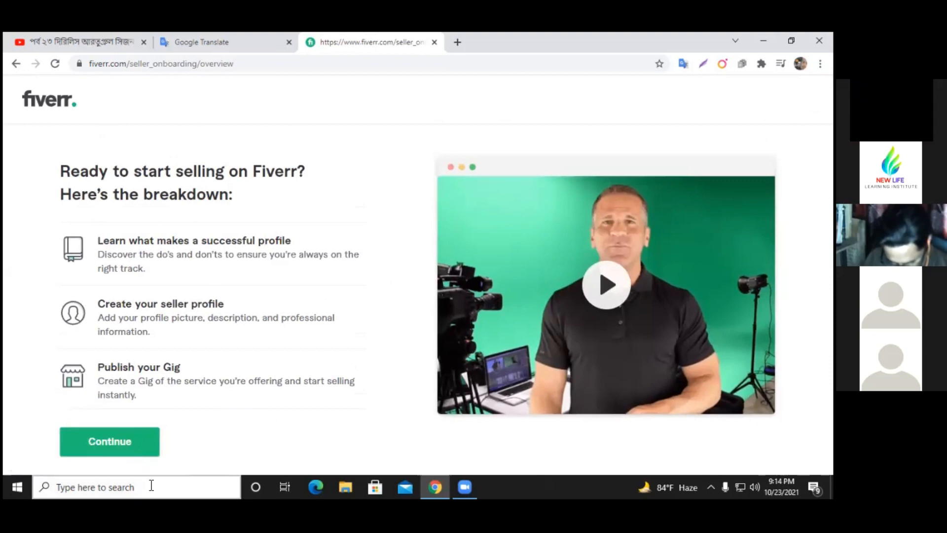
Step: Proceed through the seller onboarding overview and the pages on successful profiles and things to avoid, up to Personal Info
left_click(90, 442)
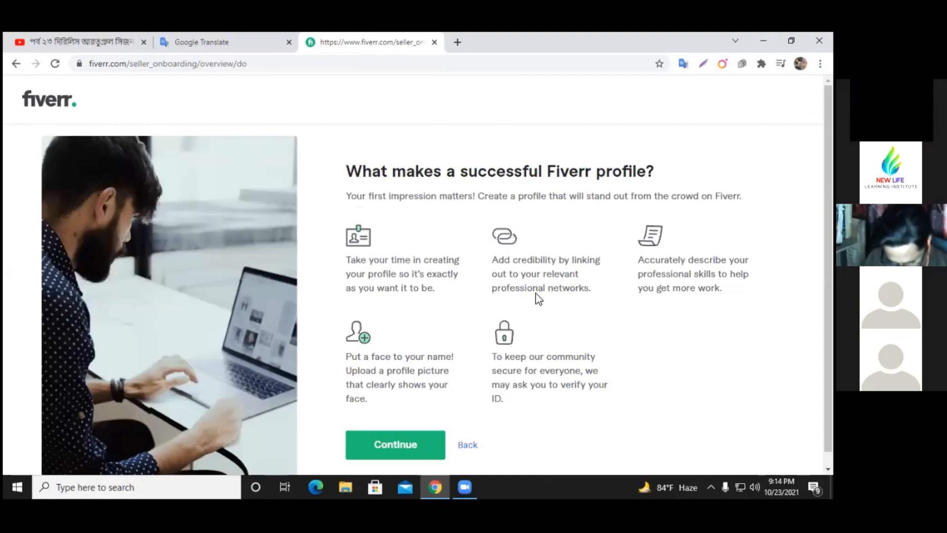
left_click(385, 453)
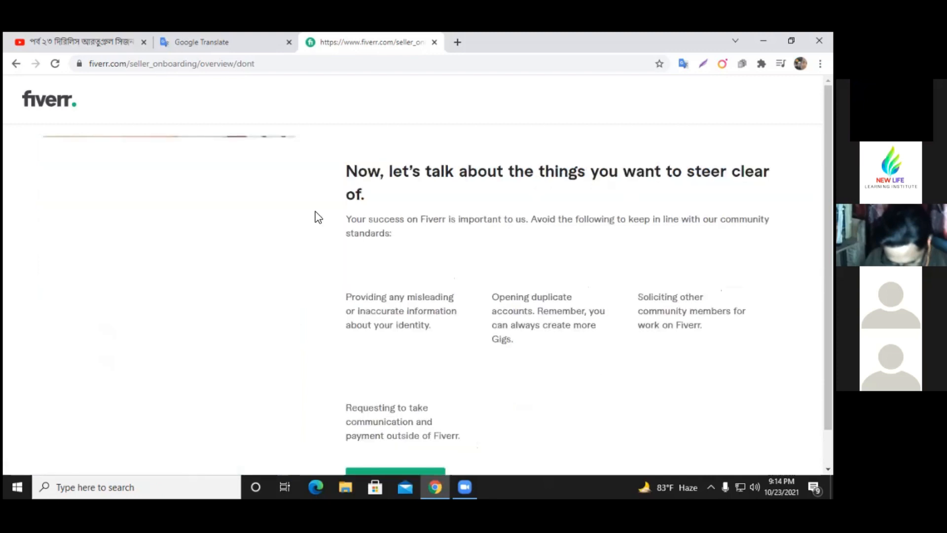
scroll(454, 212, "down", 1)
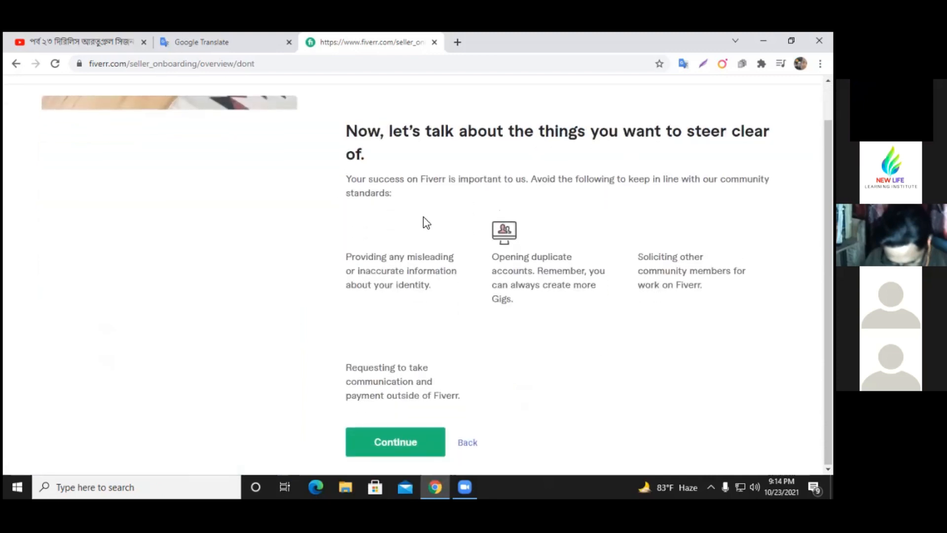
left_click(391, 442)
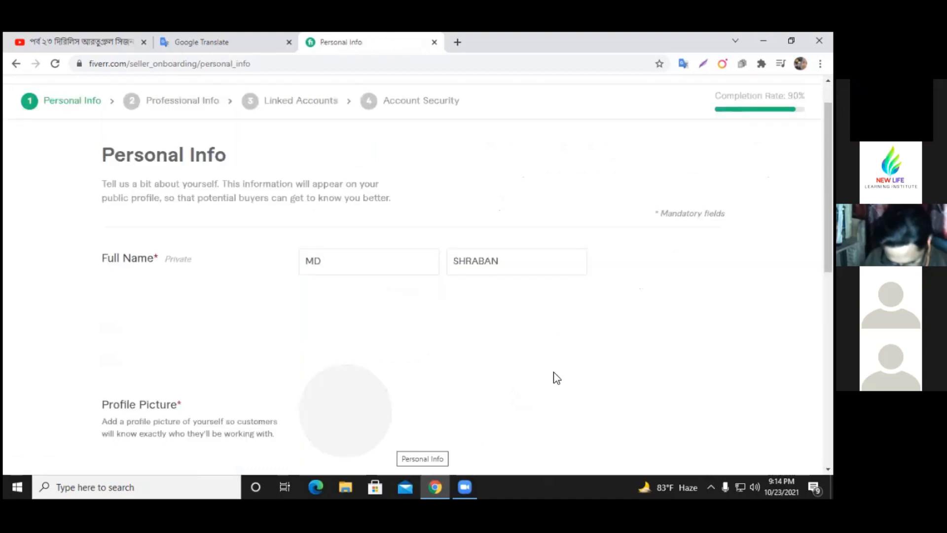
Step: Review the full name, profile picture, description and languages in Personal Info, and proceed to Professional Info
scroll(651, 313, "down", 4)
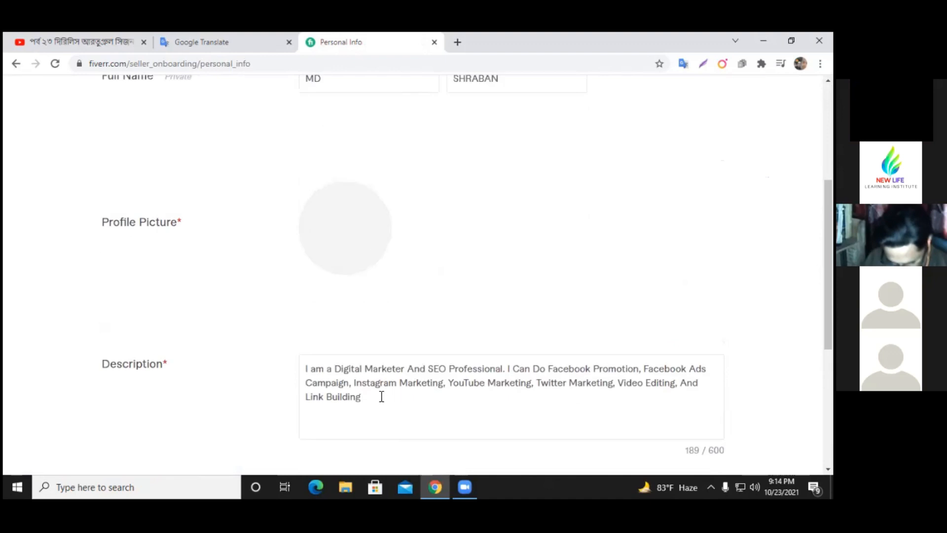
scroll(383, 392, "down", 2)
left_click_drag(374, 282, 298, 249)
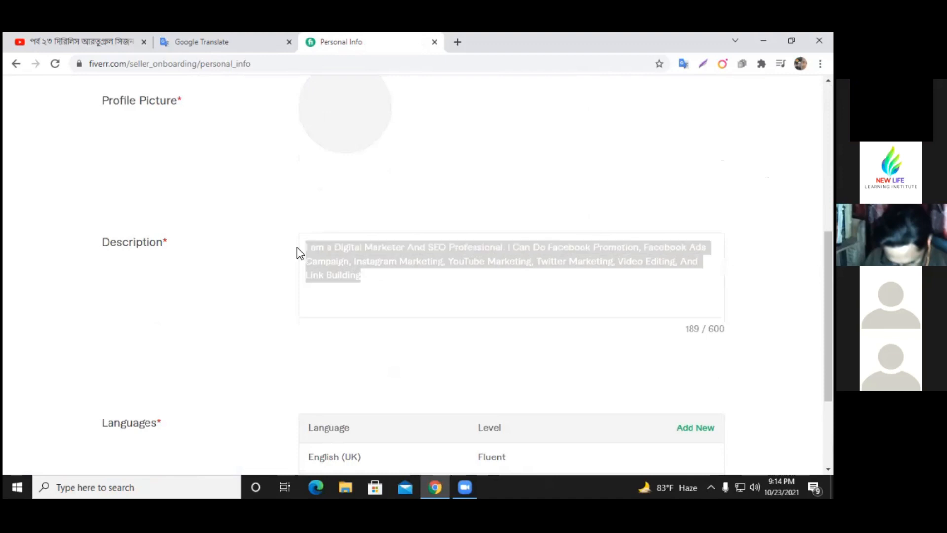
left_click(401, 268)
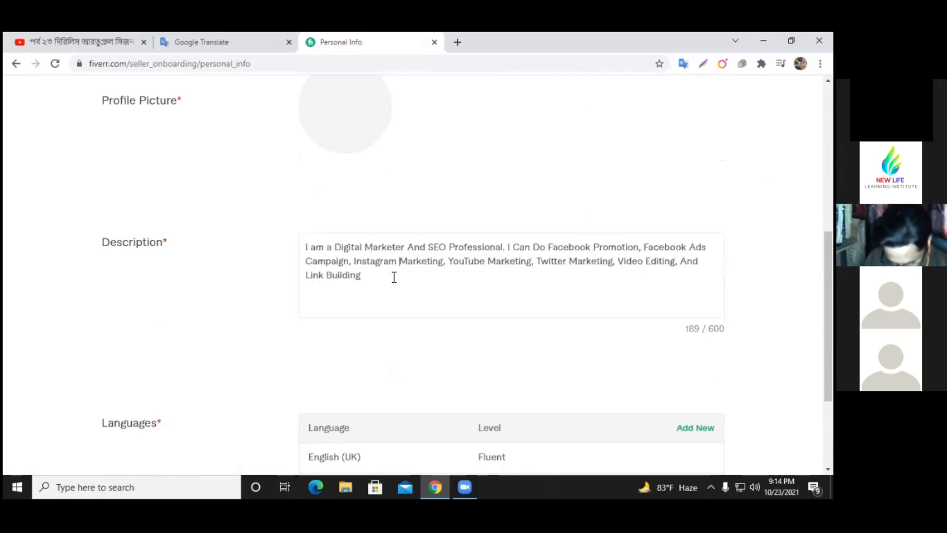
scroll(394, 276, "up", 6)
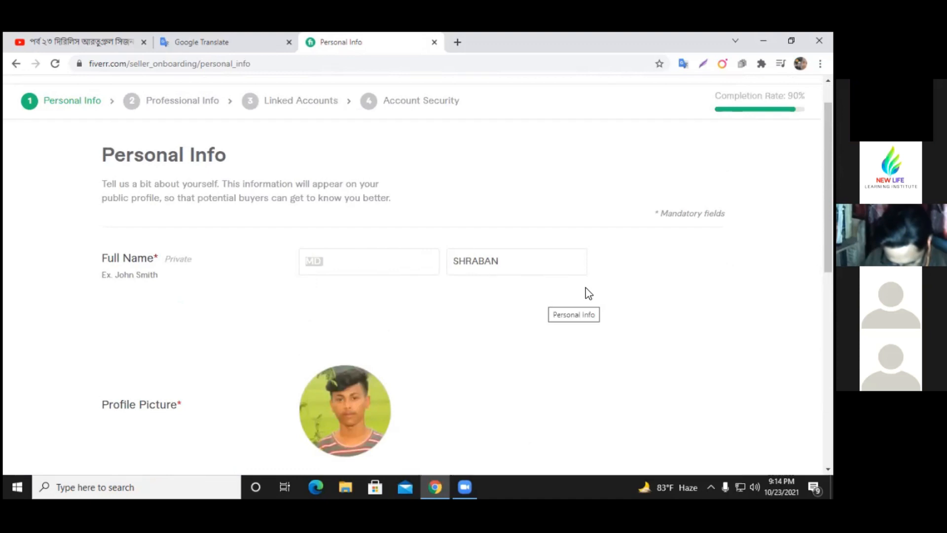
scroll(538, 291, "down", 5)
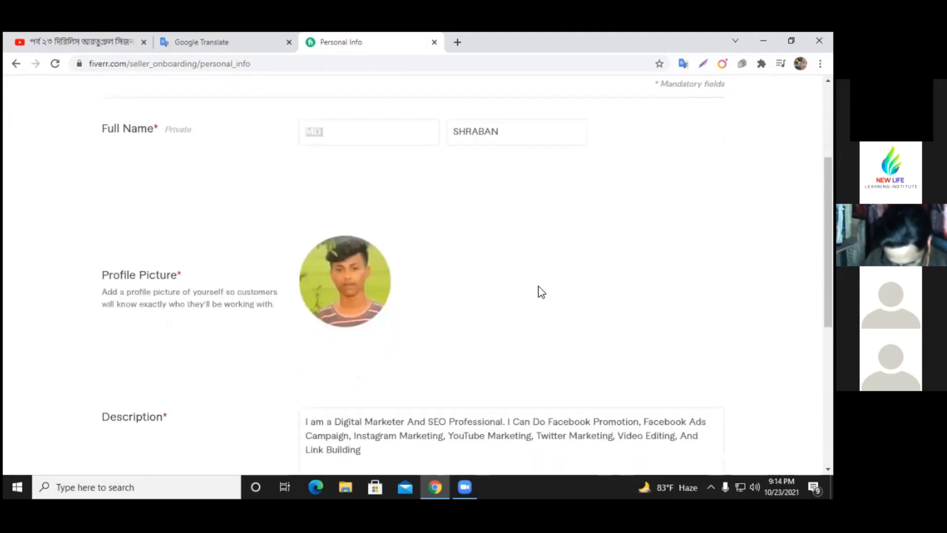
scroll(528, 143, "up", 4)
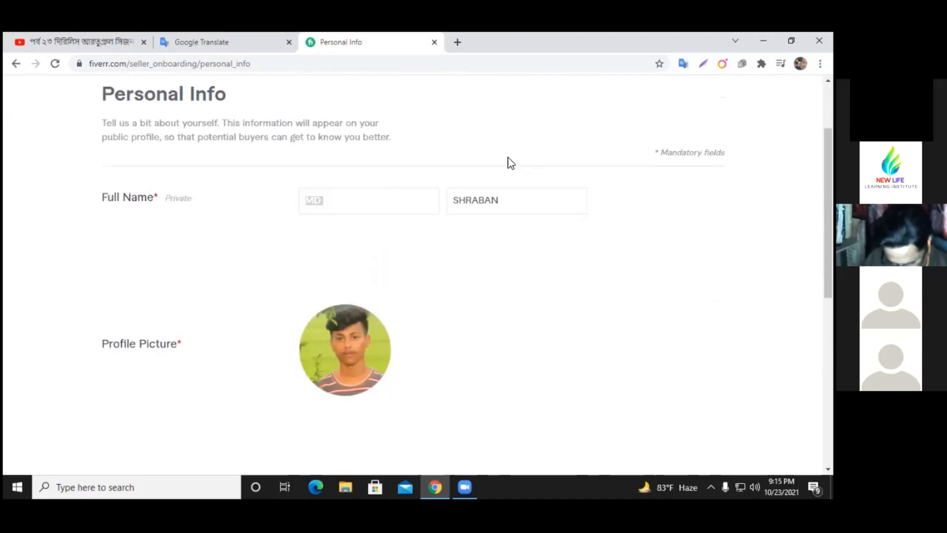
scroll(508, 233, "down", 1)
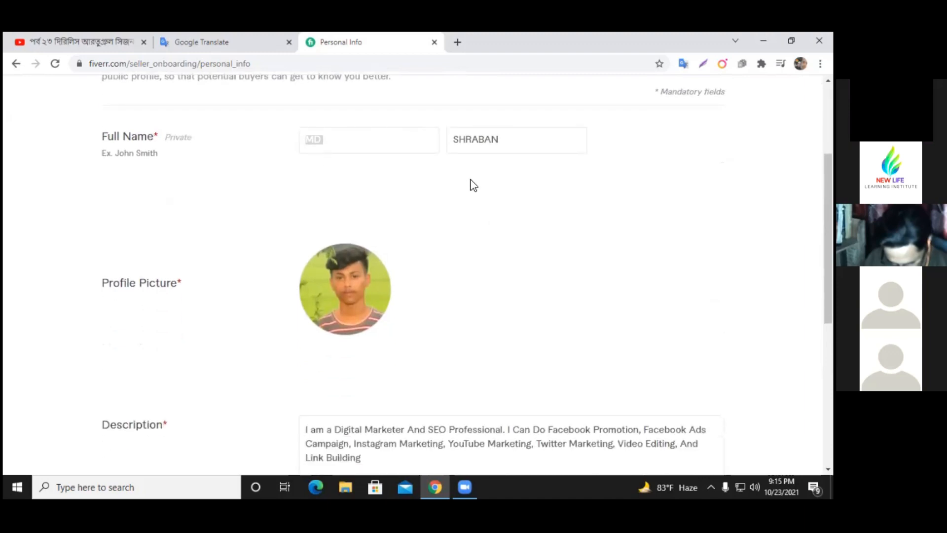
scroll(543, 192, "down", 6)
scroll(524, 183, "down", 1)
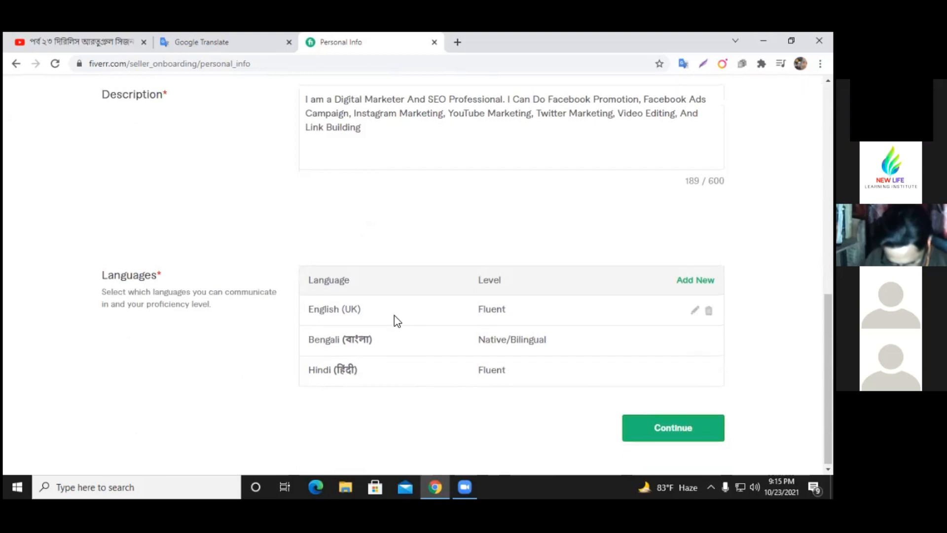
scroll(402, 316, "up", 5)
scroll(383, 355, "up", 4)
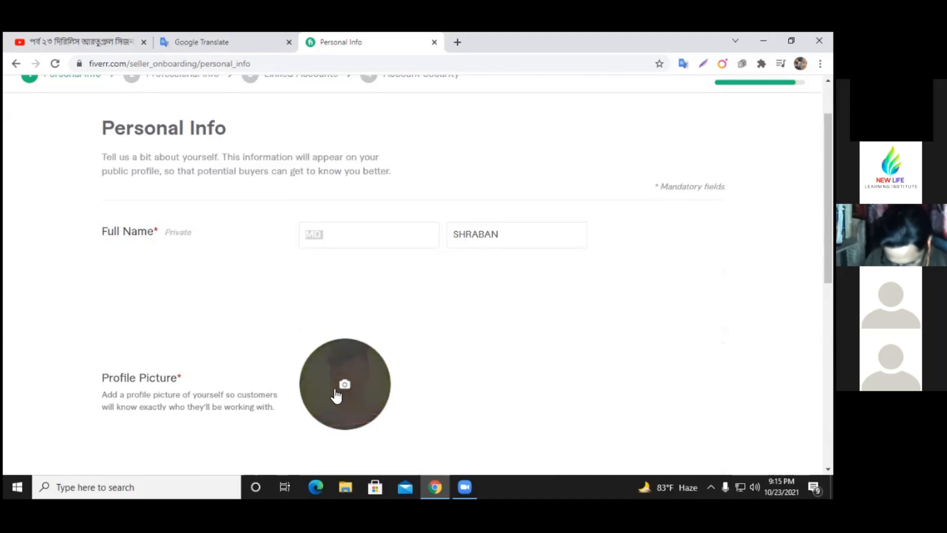
scroll(540, 348, "down", 1)
scroll(540, 348, "down", 7)
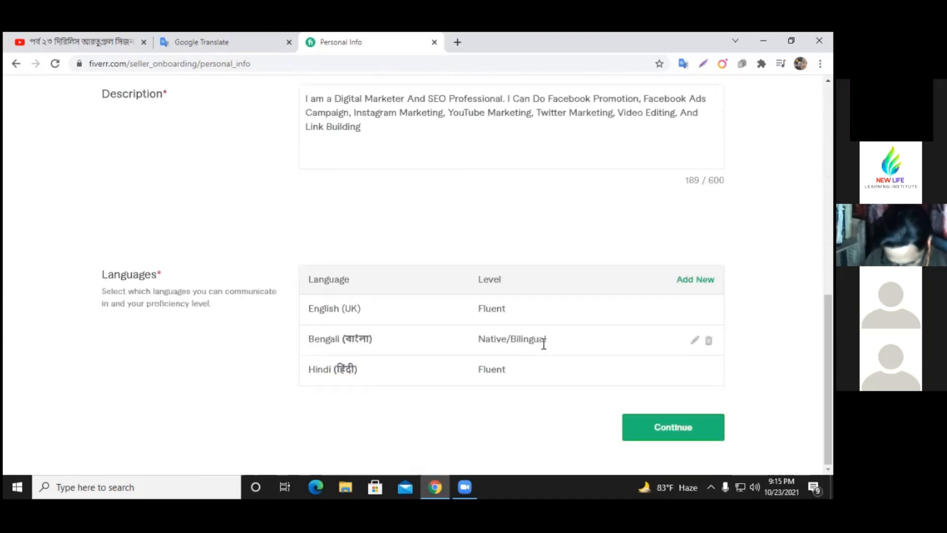
left_click(655, 434)
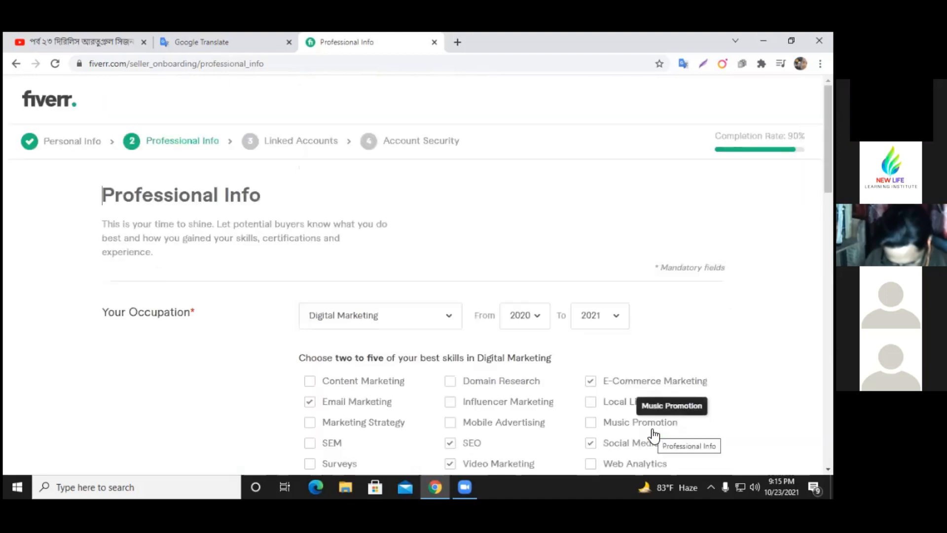
Step: Review the occupation, skills, education, certification and personal website sections in Professional Info, and proceed to Linked Accounts
scroll(450, 236, "down", 5)
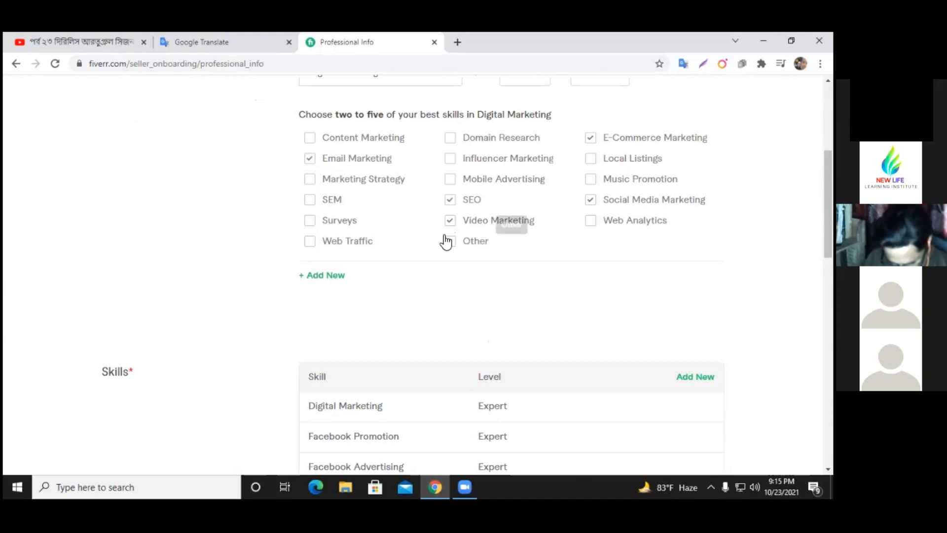
scroll(699, 225, "up", 3)
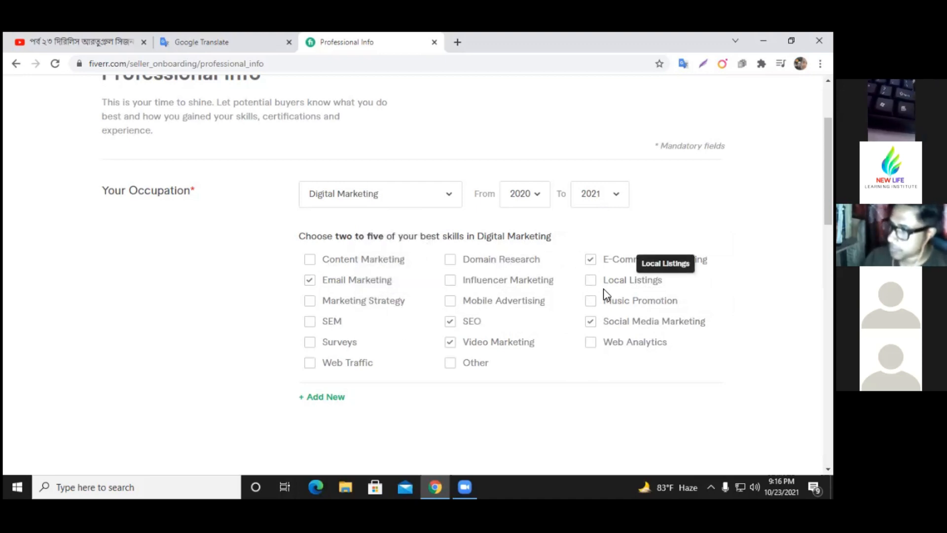
scroll(607, 293, "down", 2)
scroll(607, 293, "down", 3)
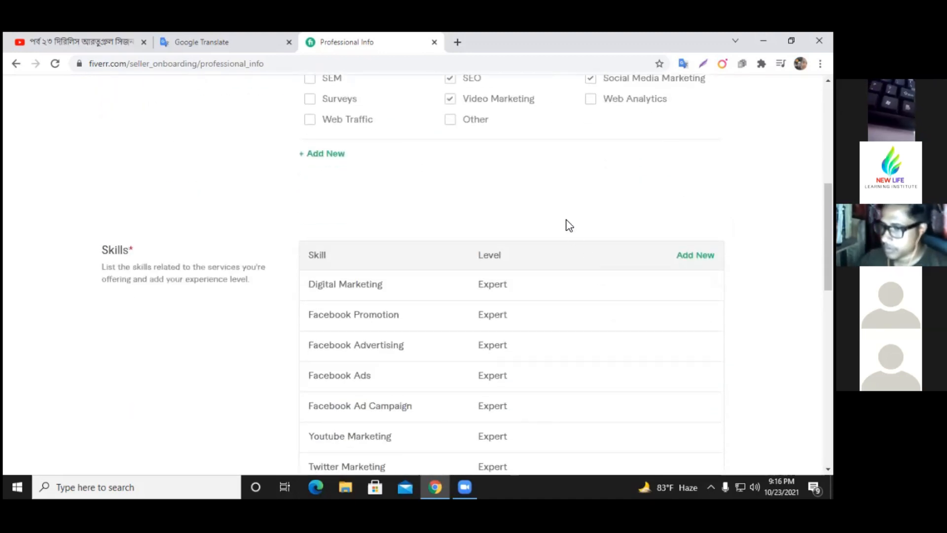
scroll(561, 158, "up", 4)
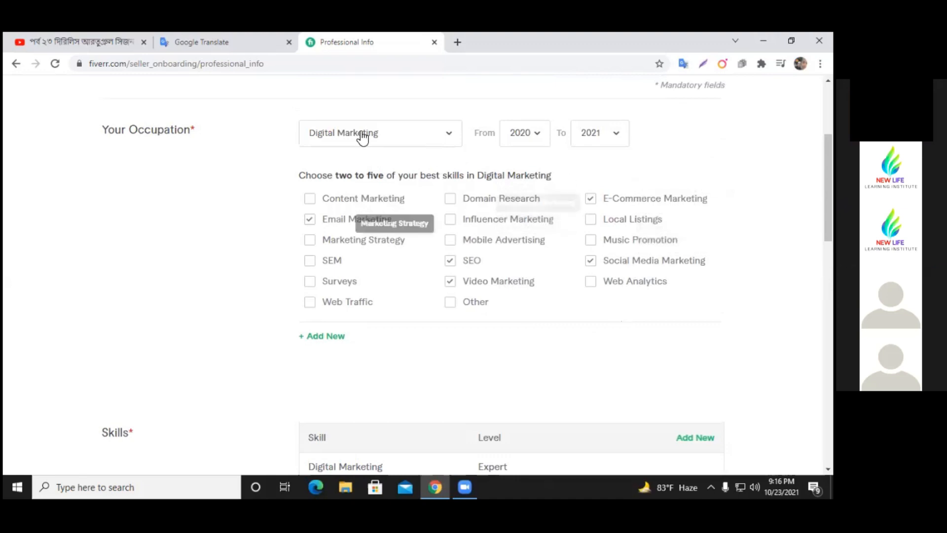
scroll(558, 234, "down", 4)
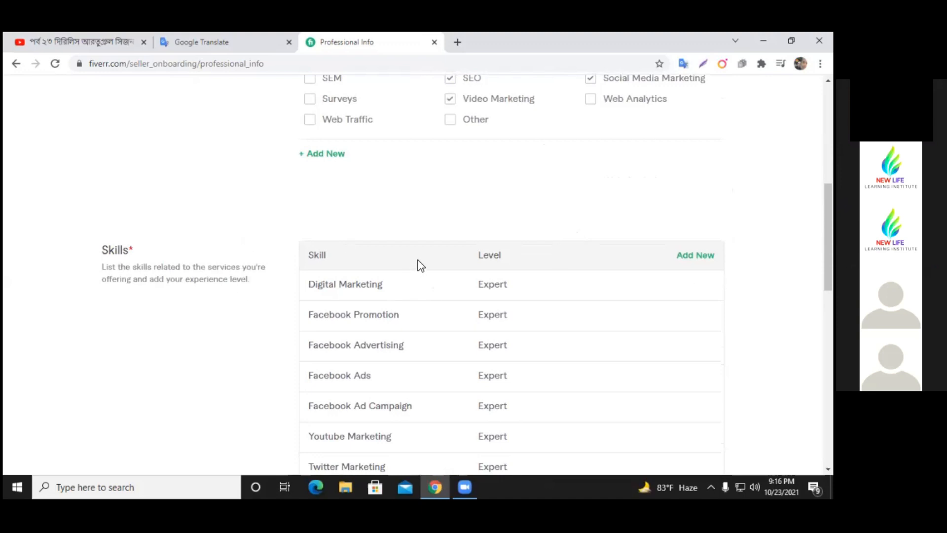
scroll(502, 261, "down", 3)
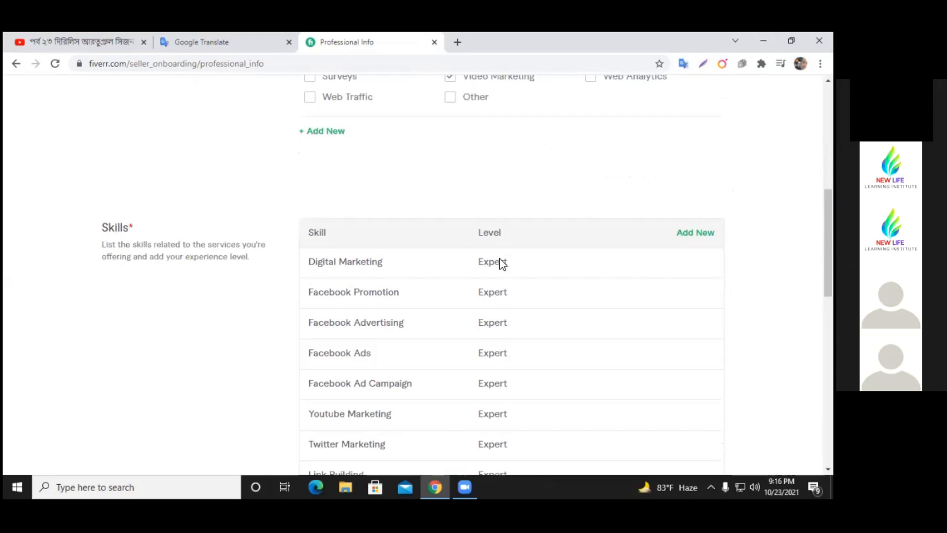
scroll(504, 259, "down", 5)
scroll(503, 260, "up", 5)
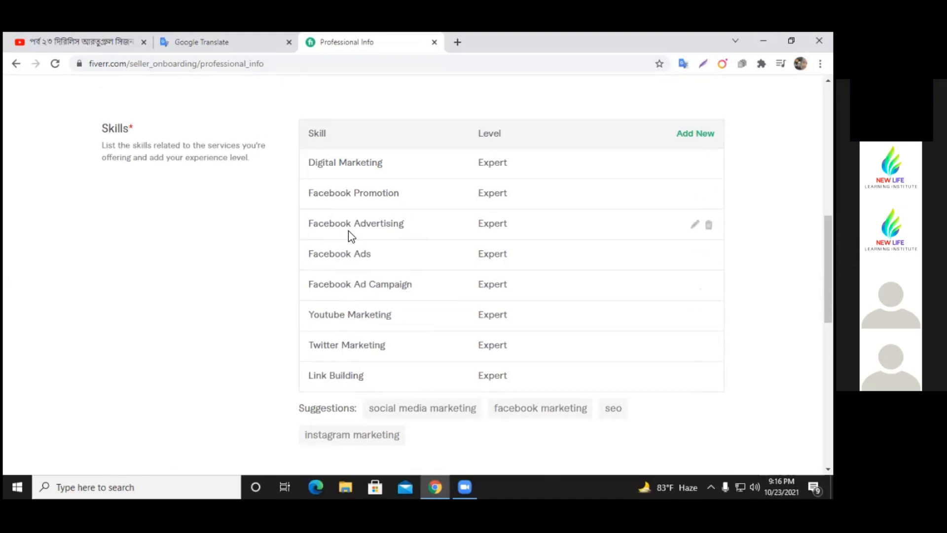
scroll(419, 227, "down", 10)
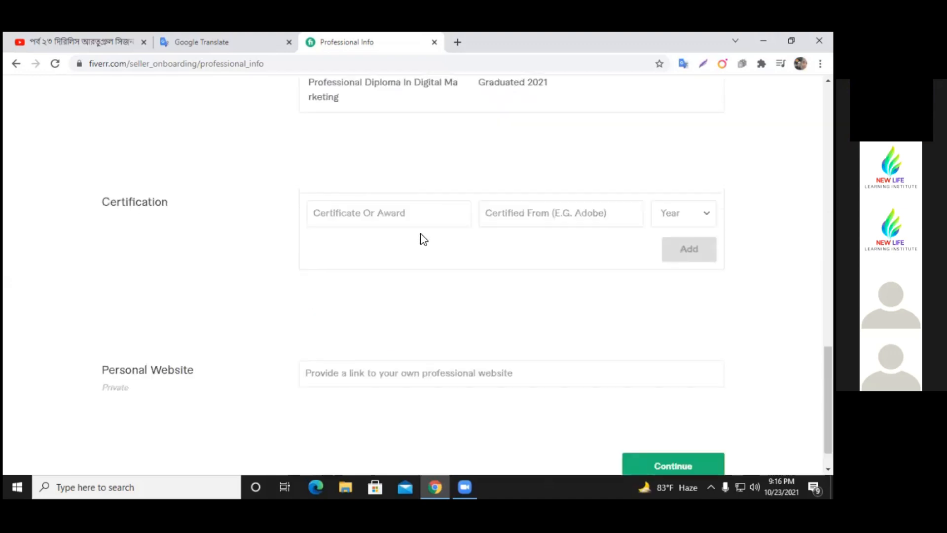
scroll(423, 239, "down", 1)
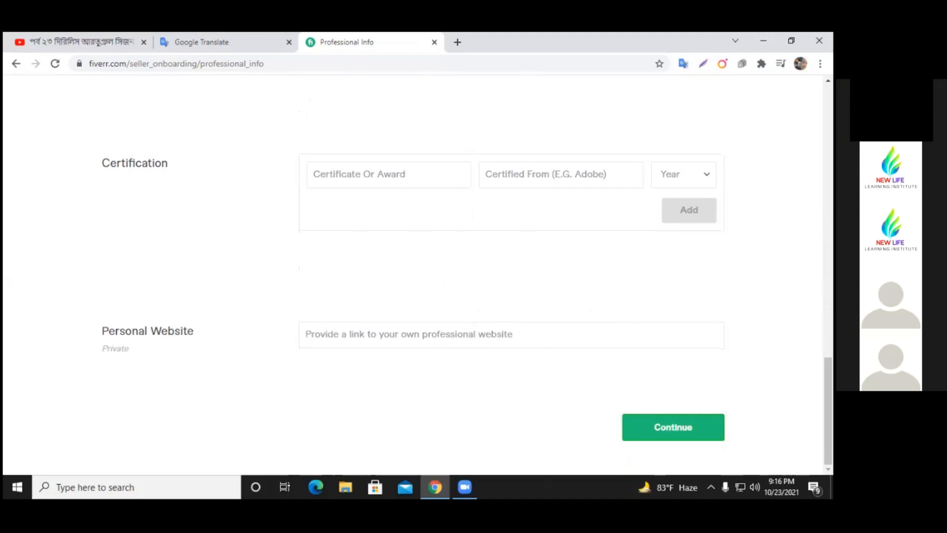
left_click(677, 427)
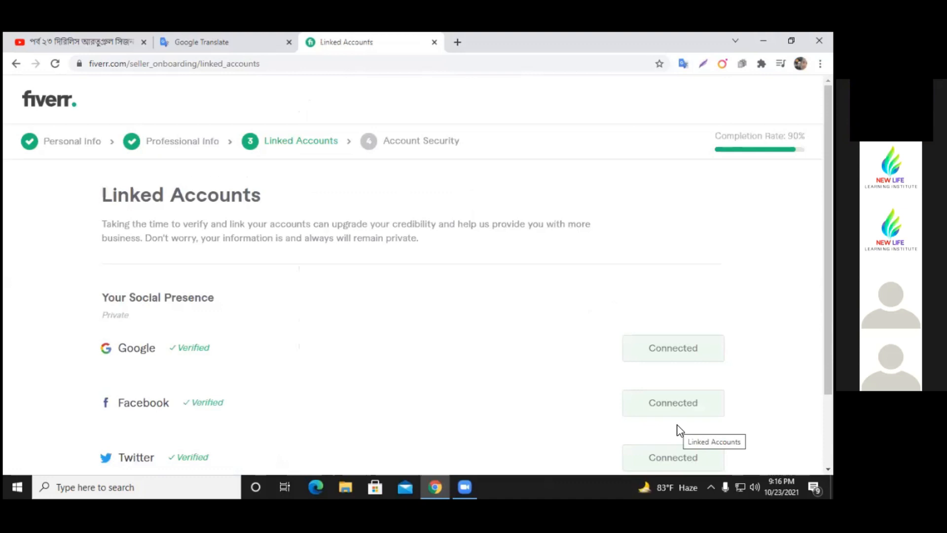
Step: Translate the Verified label beside the linked Google account and proceed to Account Security
scroll(502, 344, "down", 1)
scroll(502, 344, "down", 1)
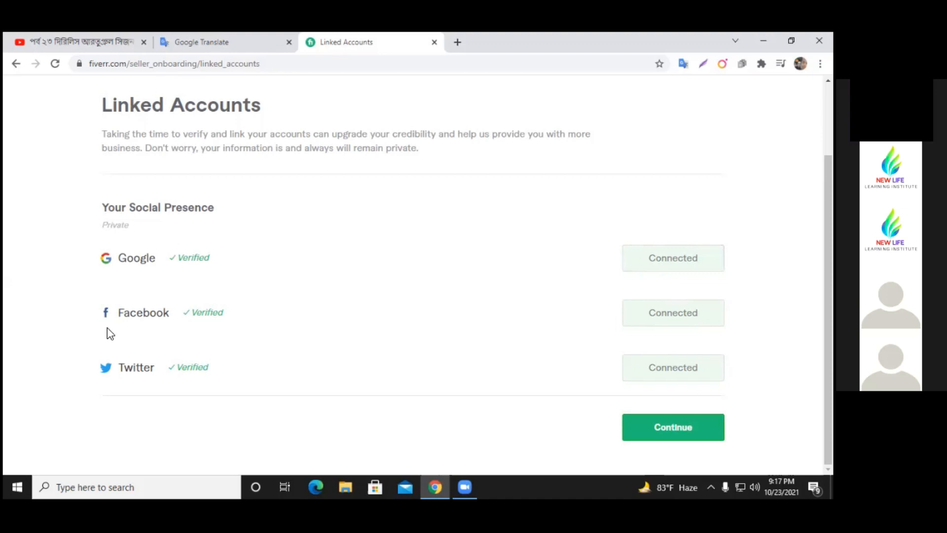
left_click_drag(218, 261, 175, 258)
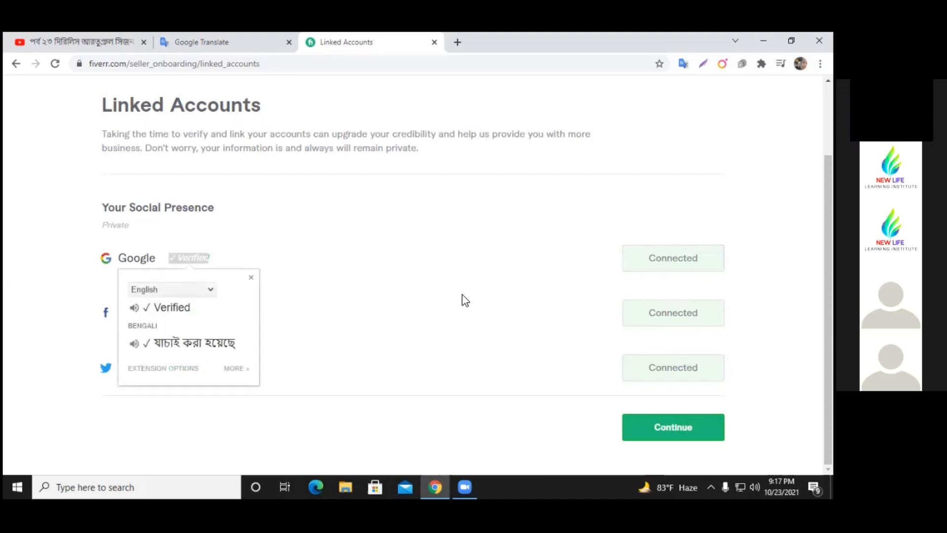
left_click(677, 436)
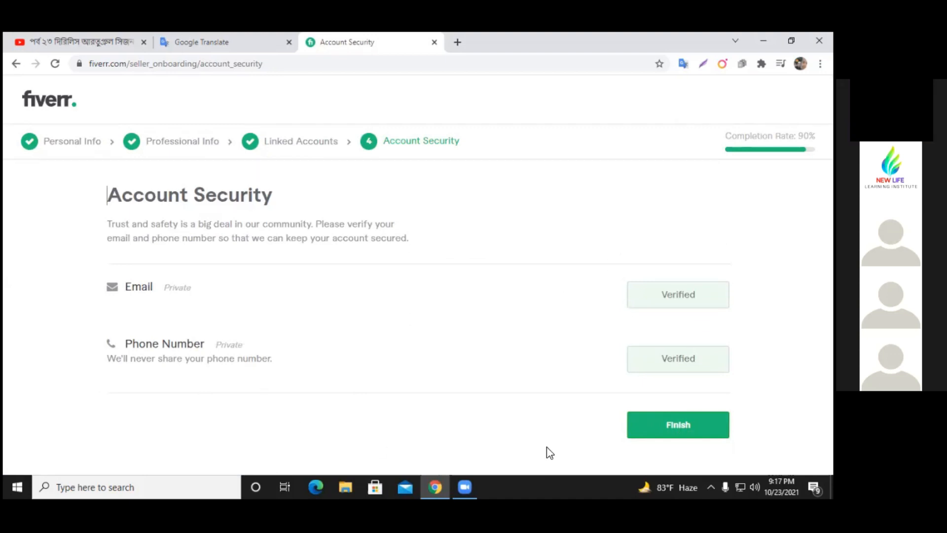
Step: Finish Account Security and the seller onboarding, and start creating a new Gig from the seller profile
left_click(685, 431)
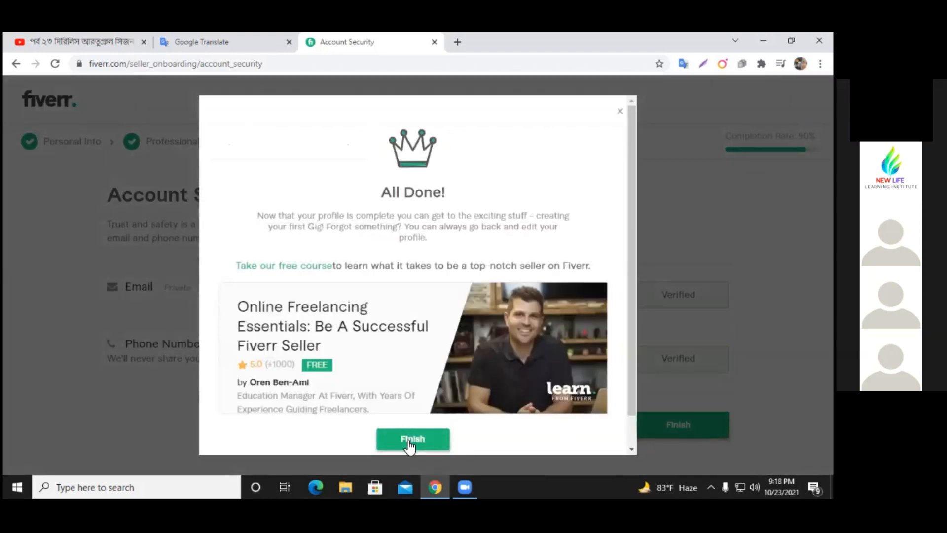
left_click(405, 438)
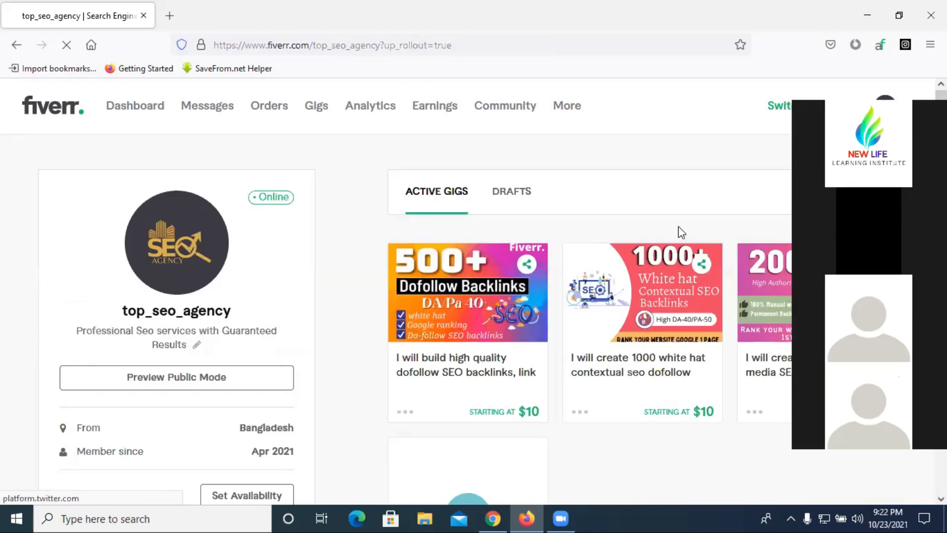
scroll(688, 173, "down", 3)
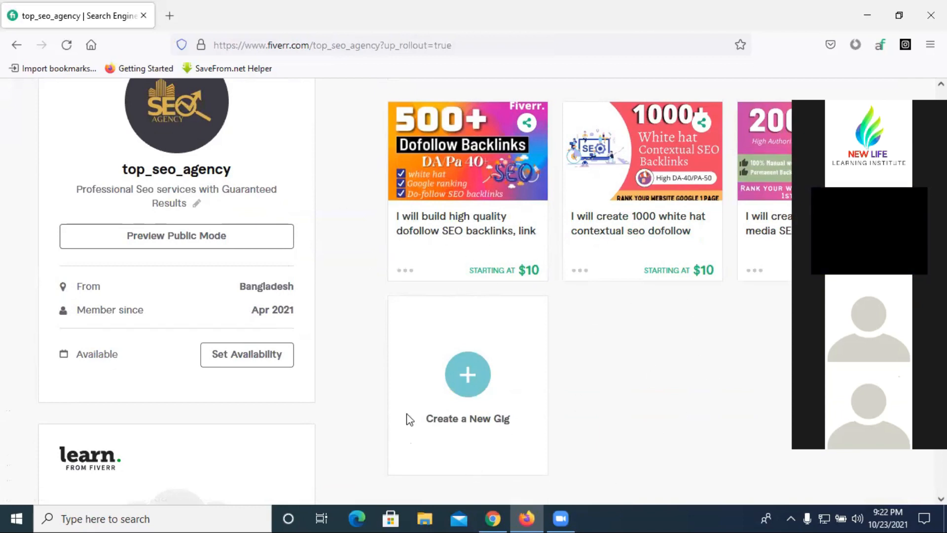
scroll(493, 337, "down", 1)
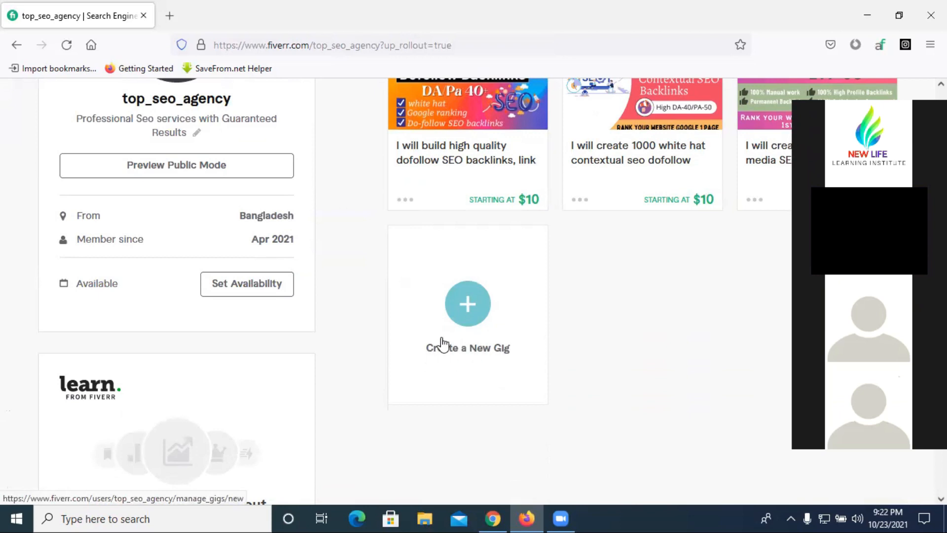
left_click(470, 315)
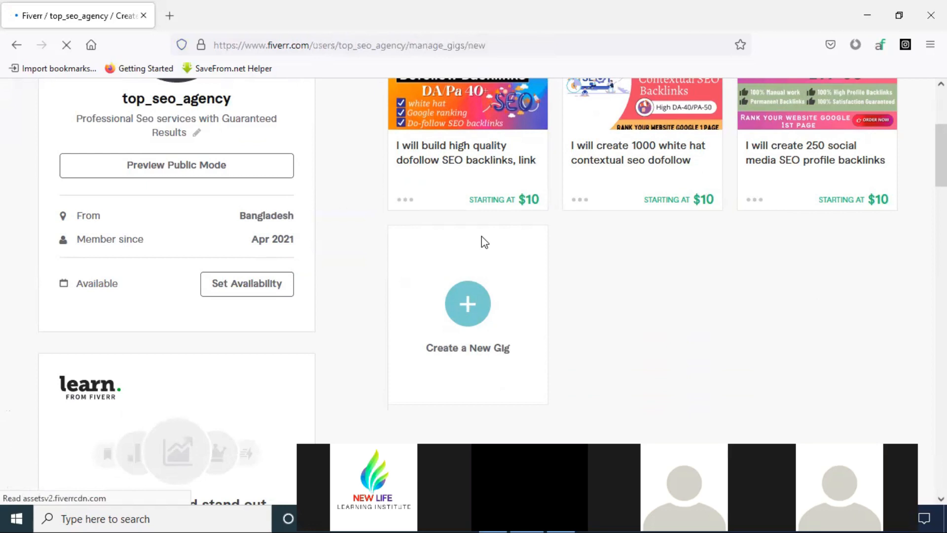
Step: Open the Fiverr buying view in a separate tab, keeping the new Gig form open
left_click(169, 16)
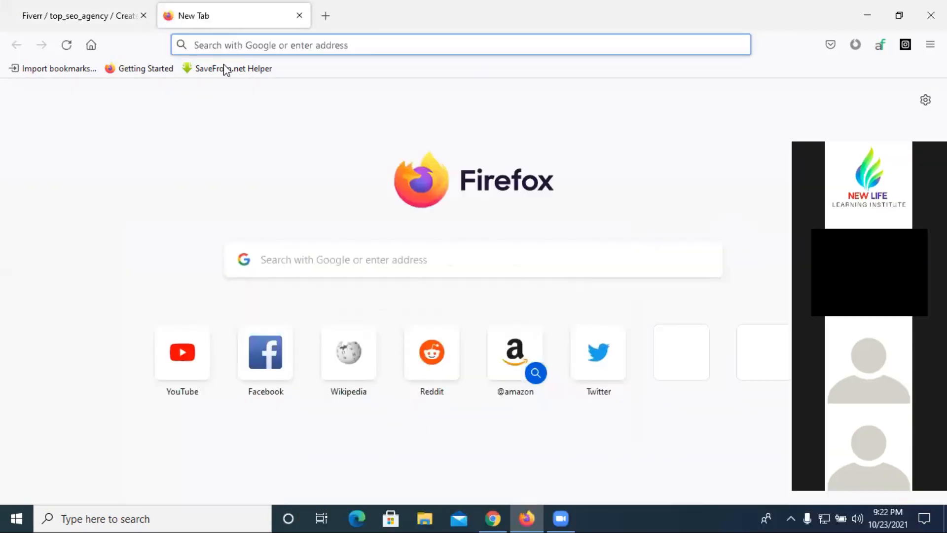
left_click(79, 16)
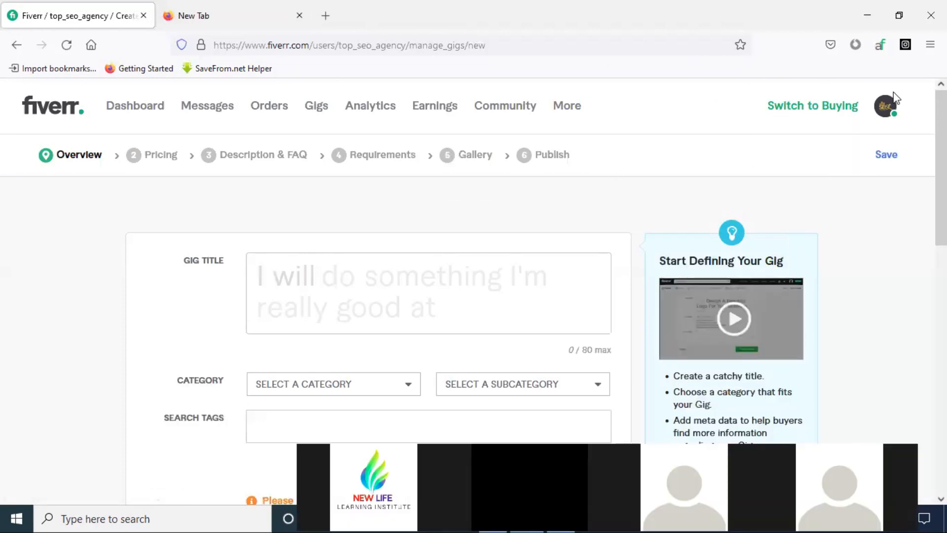
right_click(790, 111)
left_click(814, 120)
left_click(238, 13)
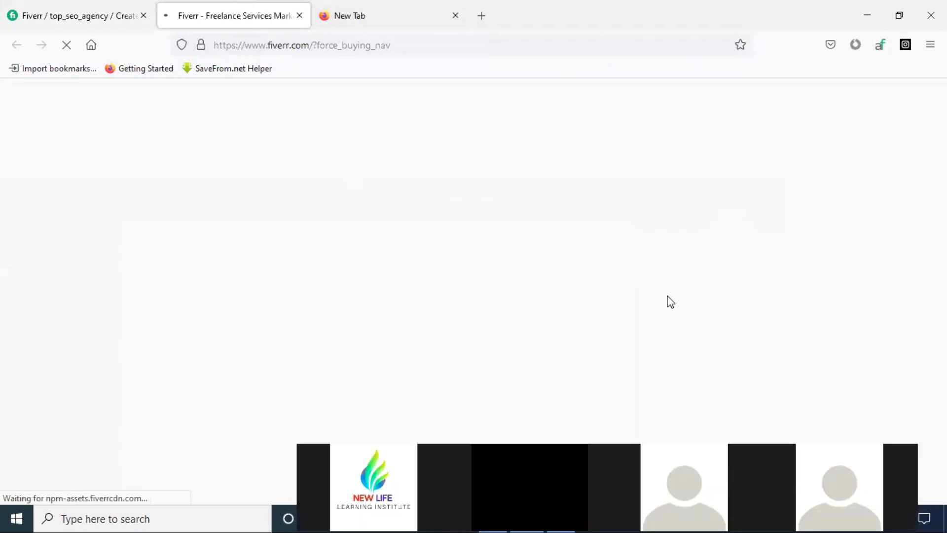
Step: Search Fiverr services for "facebook marketing" and check the number of available services
left_click(204, 110)
type("facebook")
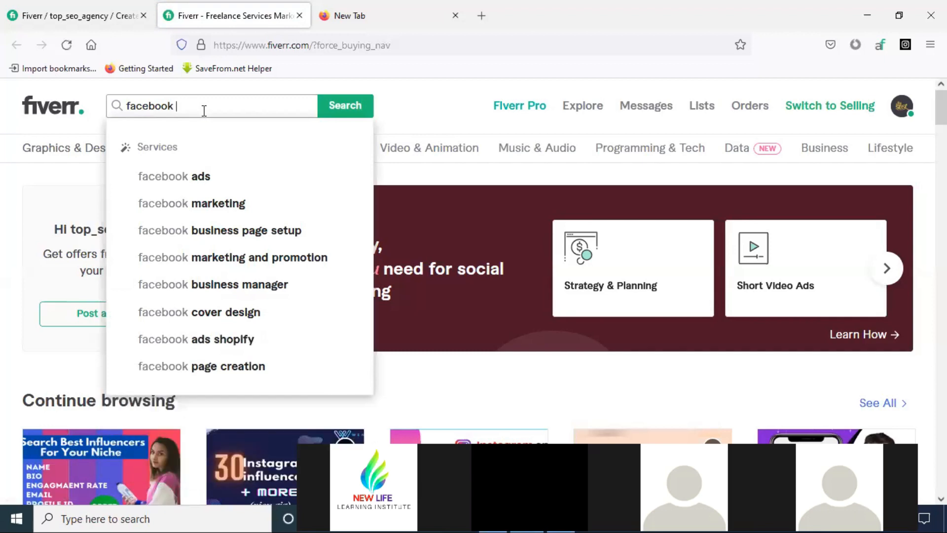
type(" market")
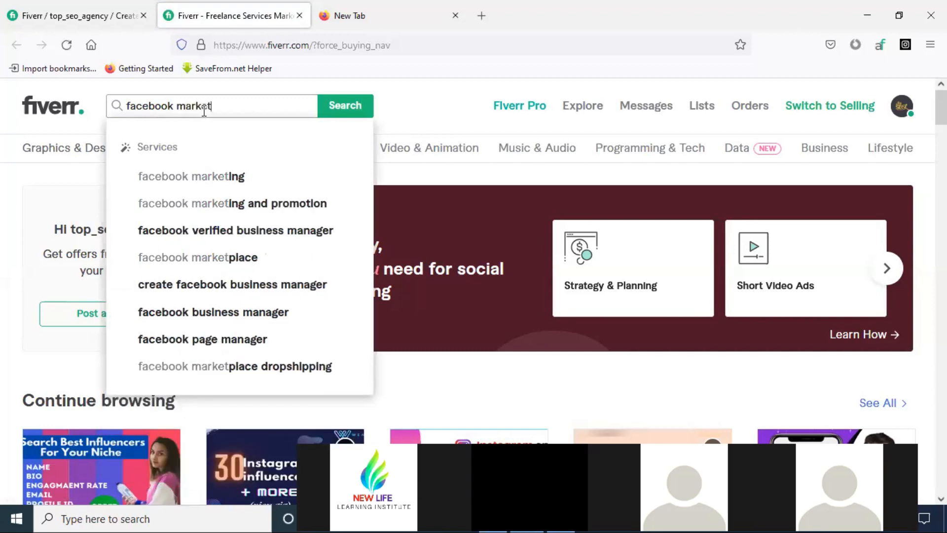
type("ing")
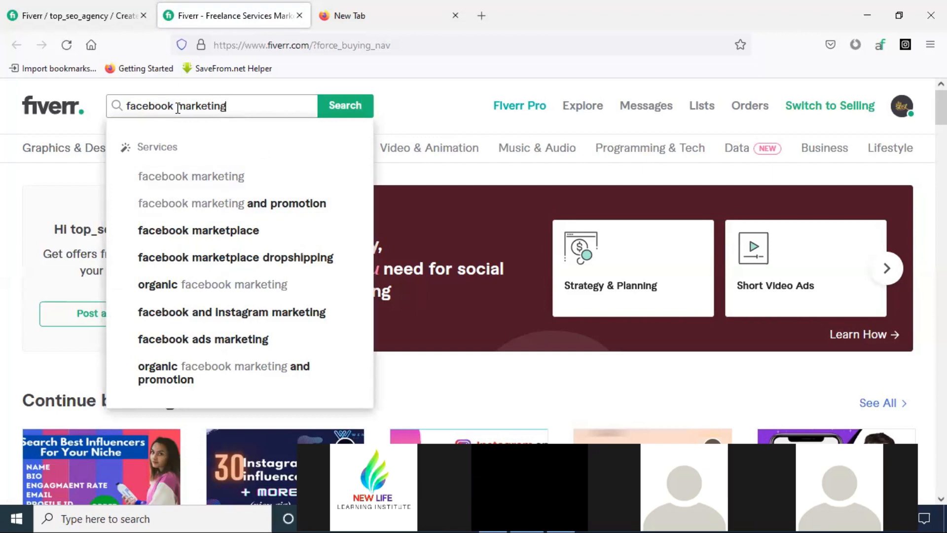
left_click_drag(180, 107, 230, 106)
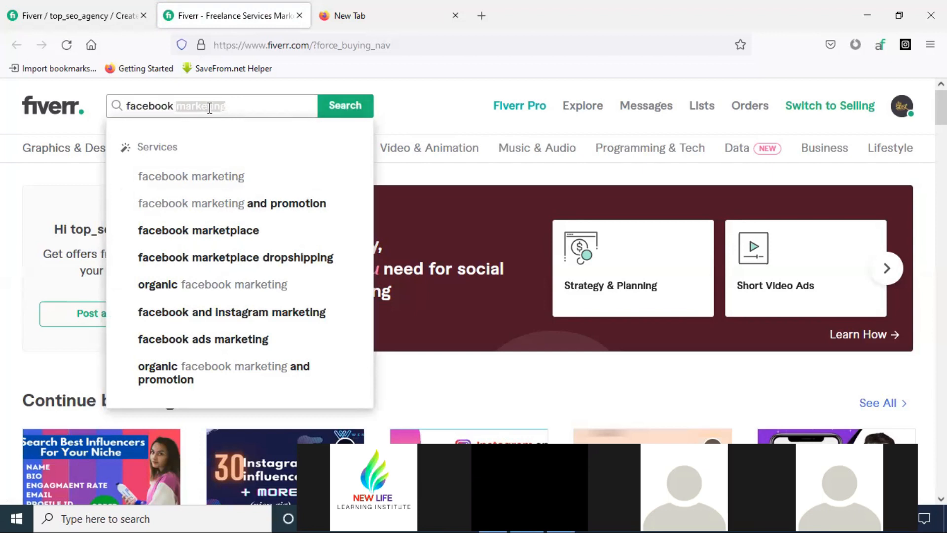
left_click(454, 15)
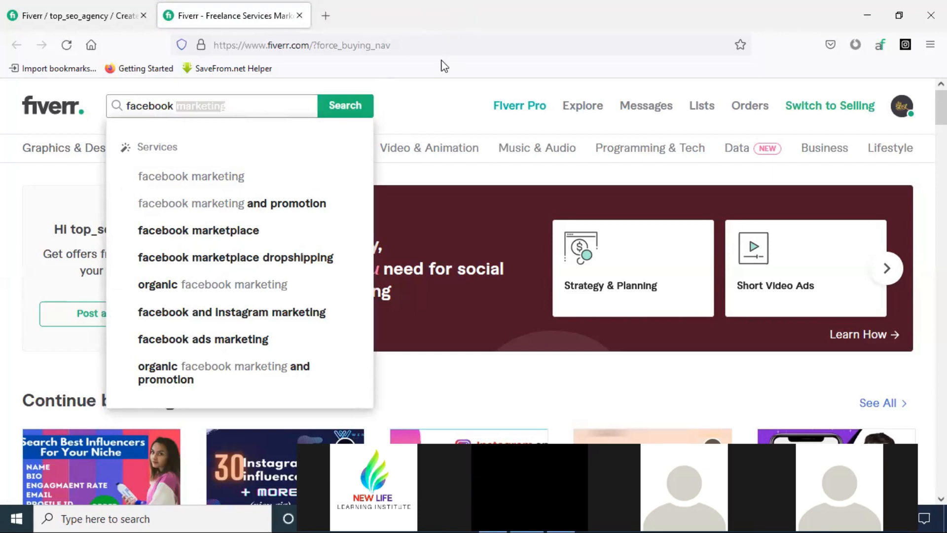
left_click(338, 108)
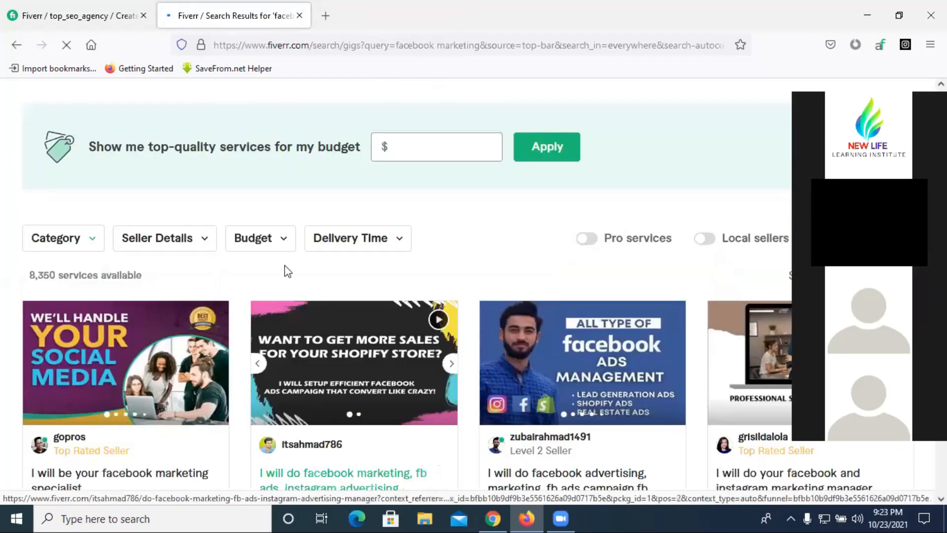
scroll(340, 207, "down", 4)
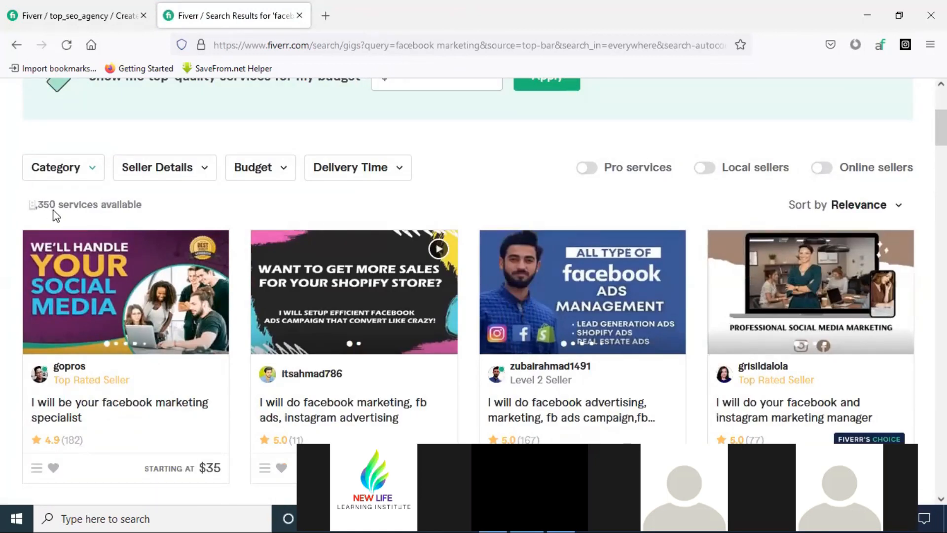
Step: Open the Fiverr buyer home page in another tab, keeping the "facebook marketing" results open
left_click(59, 12)
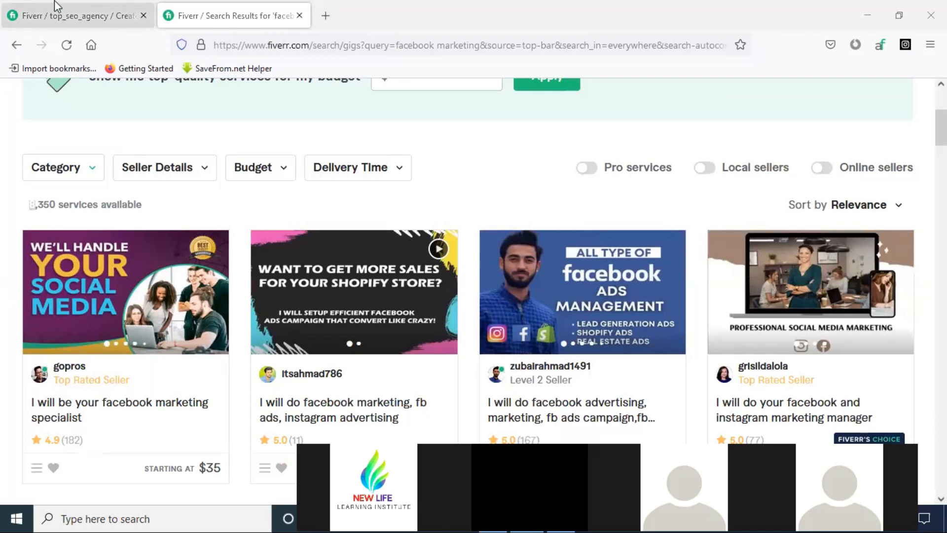
left_click(237, 16)
scroll(313, 241, "up", 5)
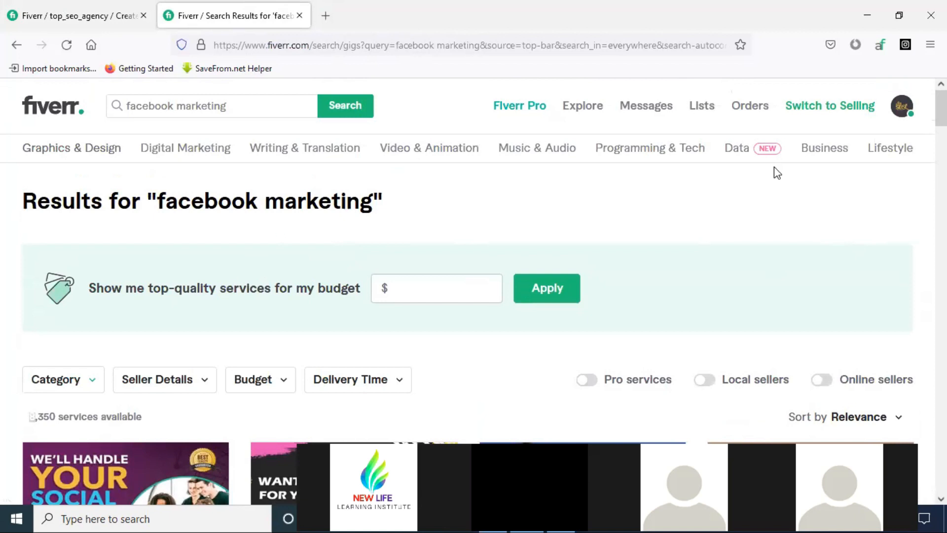
left_click(902, 106)
right_click(789, 144)
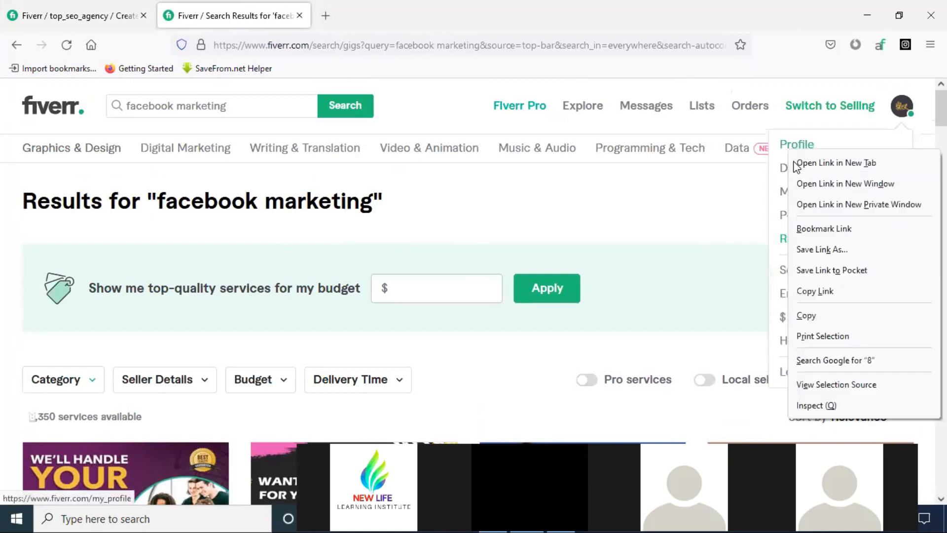
left_click(839, 161)
left_click(338, 12)
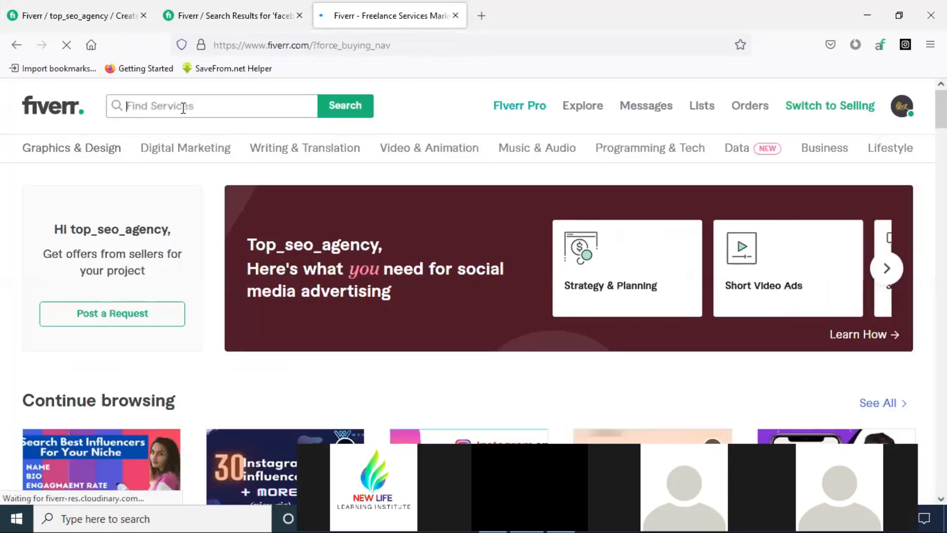
Step: Search Fiverr services for "facebook promotion" and check the number of available services
type("facen")
key("BackSpace")
type("book")
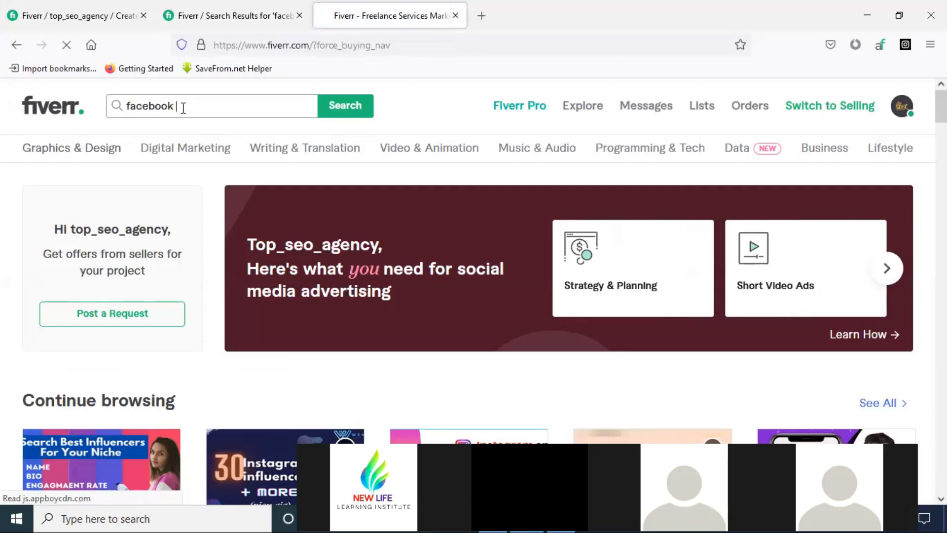
type(" prom")
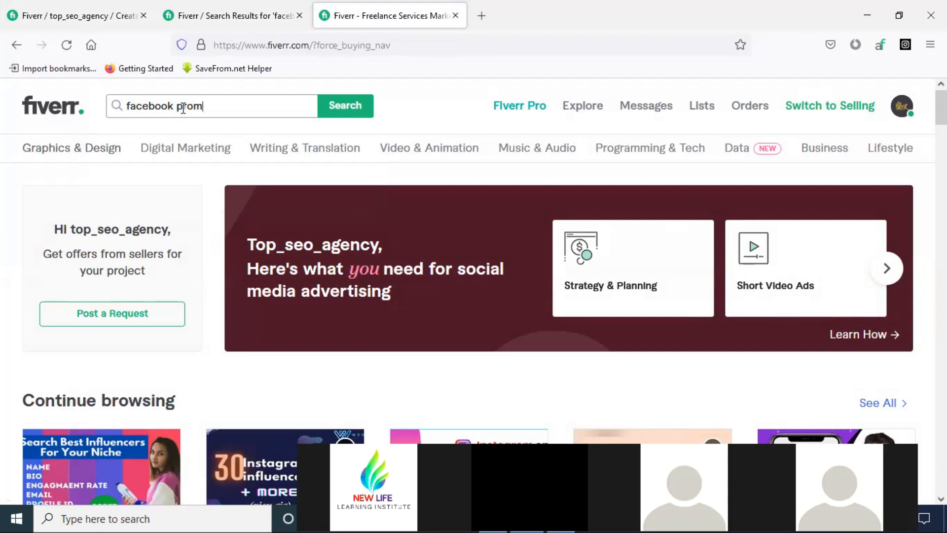
type("otion")
left_click(342, 111)
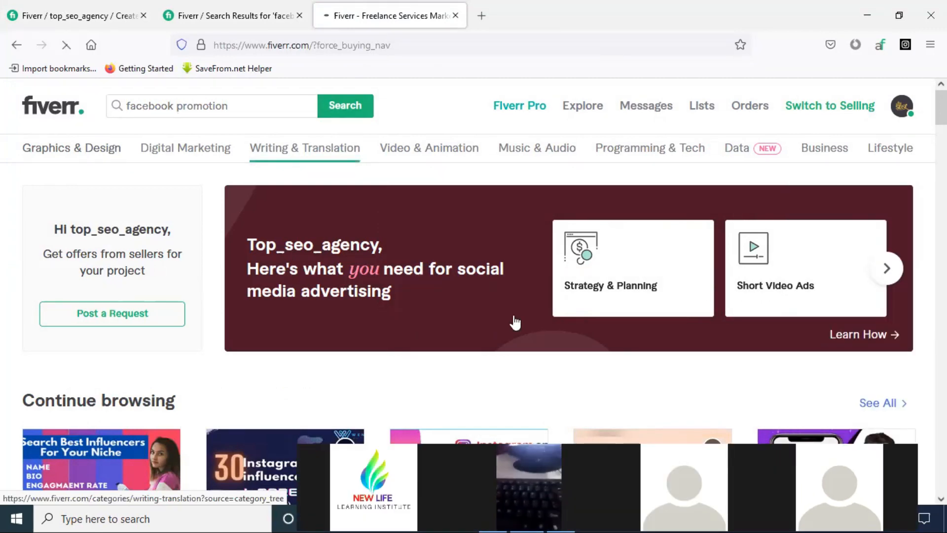
scroll(734, 233, "down", 3)
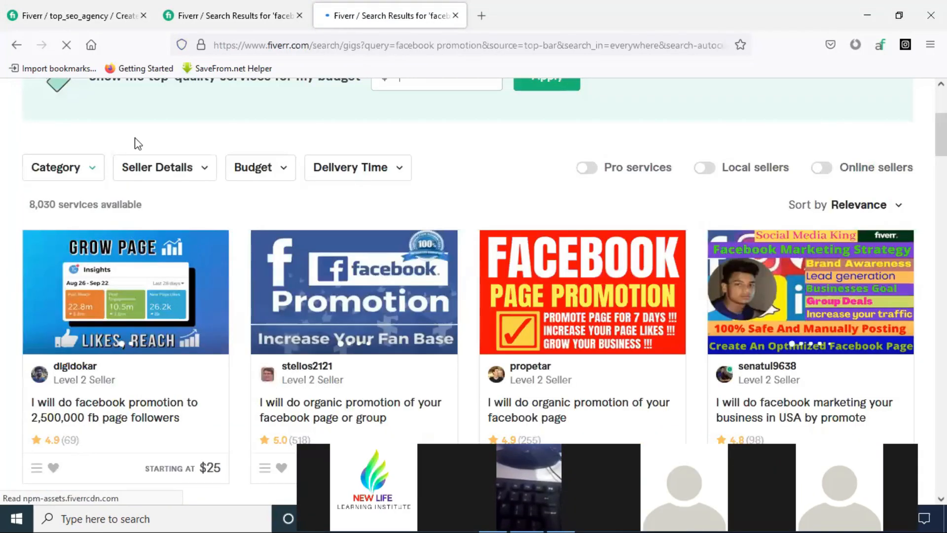
Step: Compare the "facebook marketing" results with the "facebook promotion" results and examine the listed Gigs
left_click(246, 14)
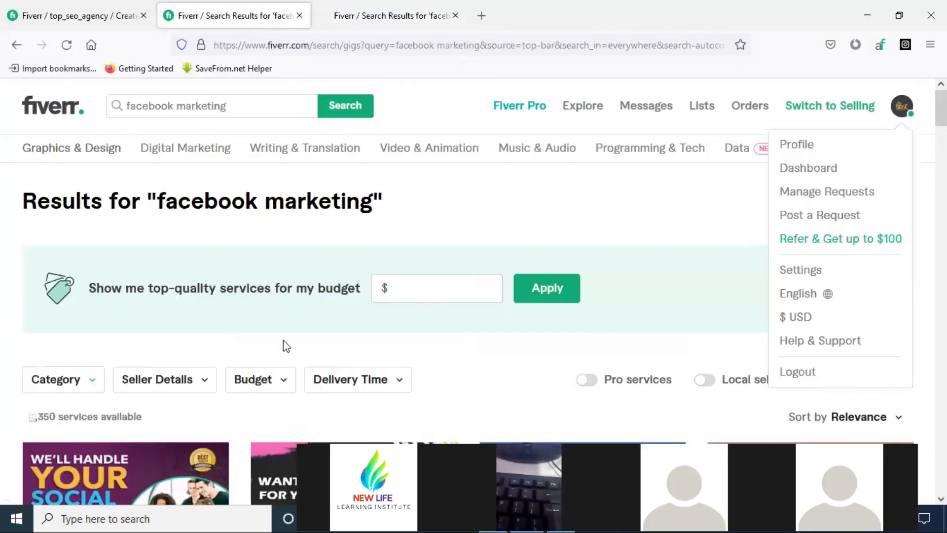
left_click(353, 16)
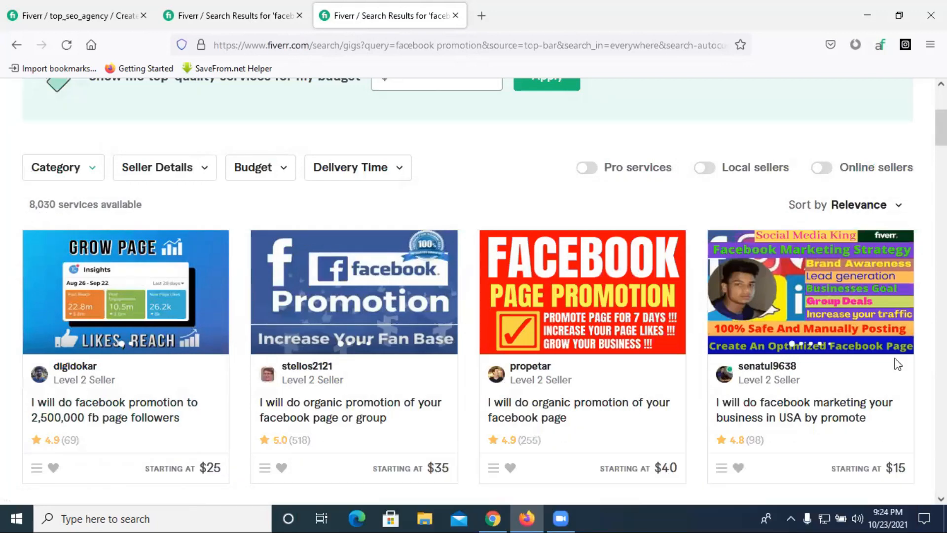
scroll(394, 288, "up", 5)
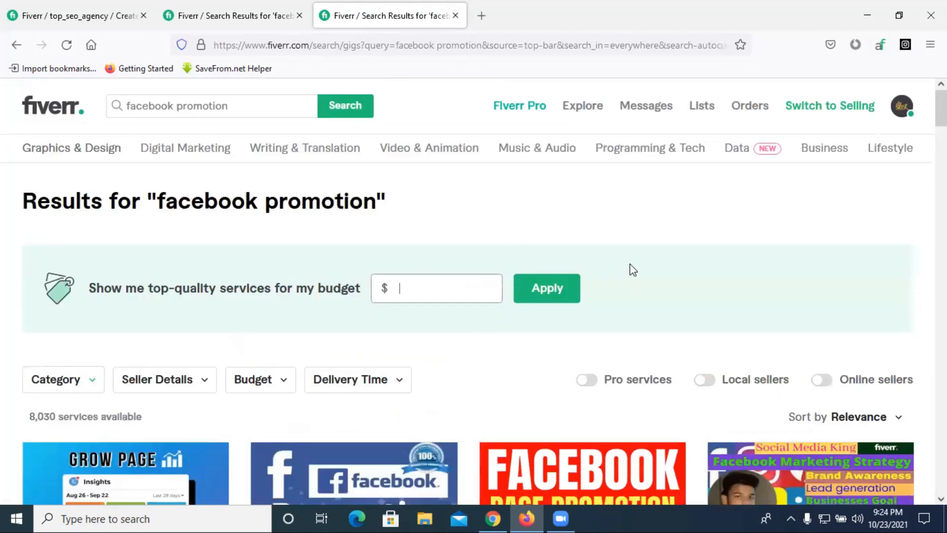
scroll(19, 281, "down", 3)
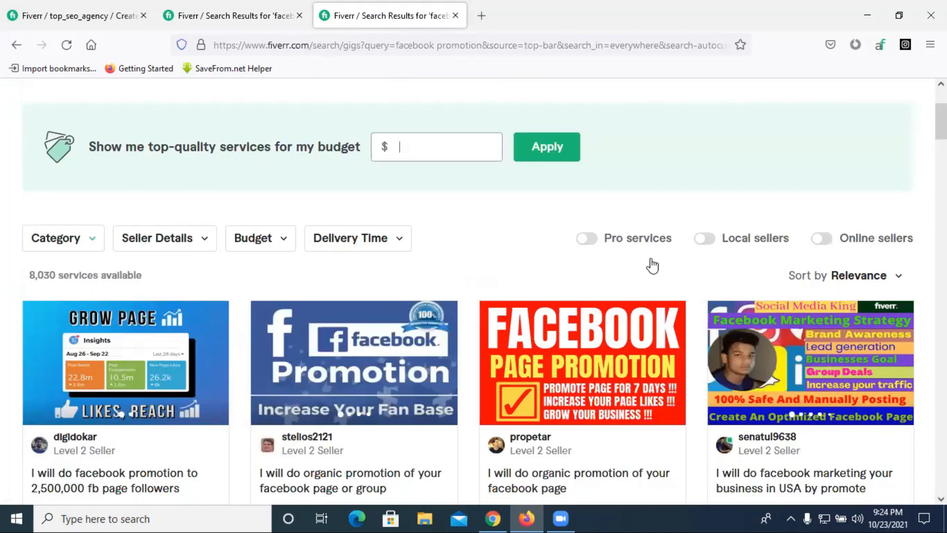
scroll(888, 175, "down", 2)
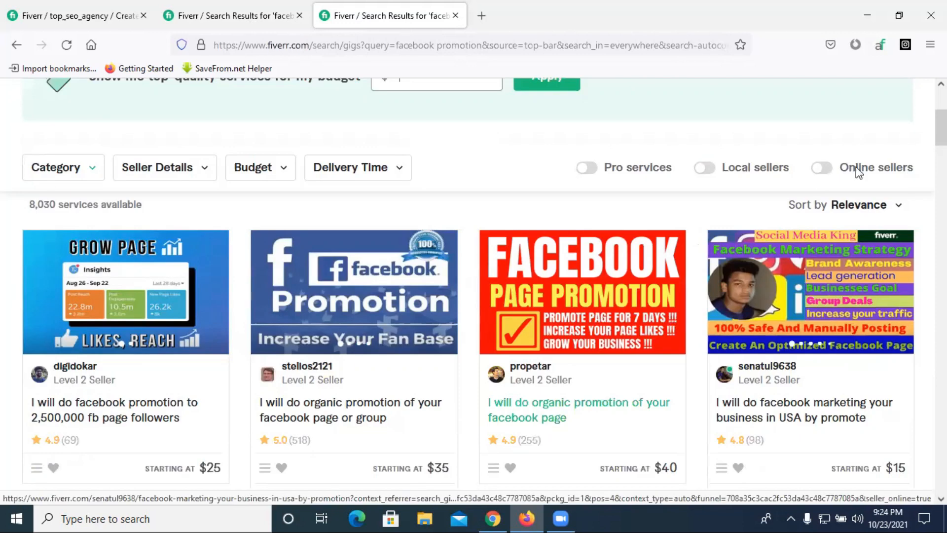
Step: Limit the "facebook promotion" results to online sellers and check the number of available services
left_click(822, 169)
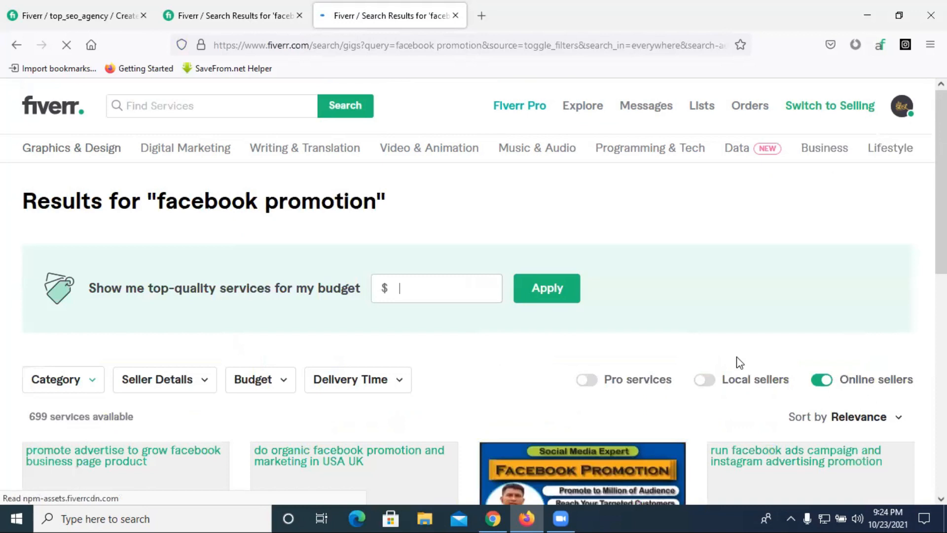
scroll(199, 255, "down", 3)
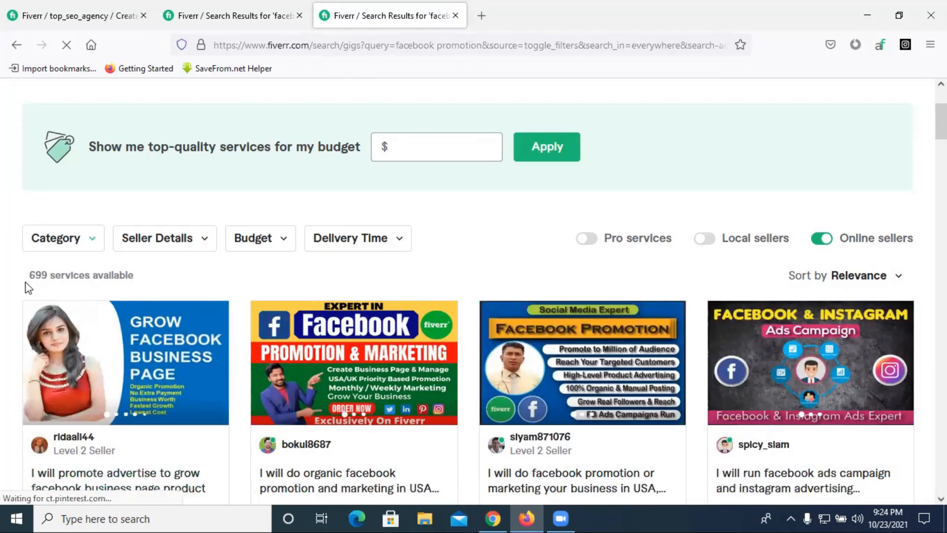
left_click_drag(26, 282, 44, 282)
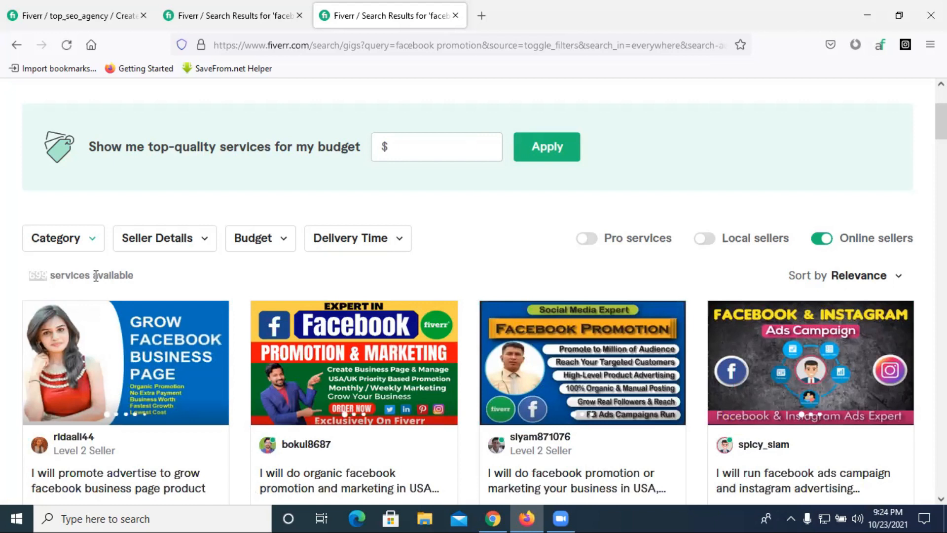
left_click(202, 276, "shift")
Step: Limit the "facebook marketing" results to online sellers and review the service count and listed Gigs
key("ctrl+Page_Up")
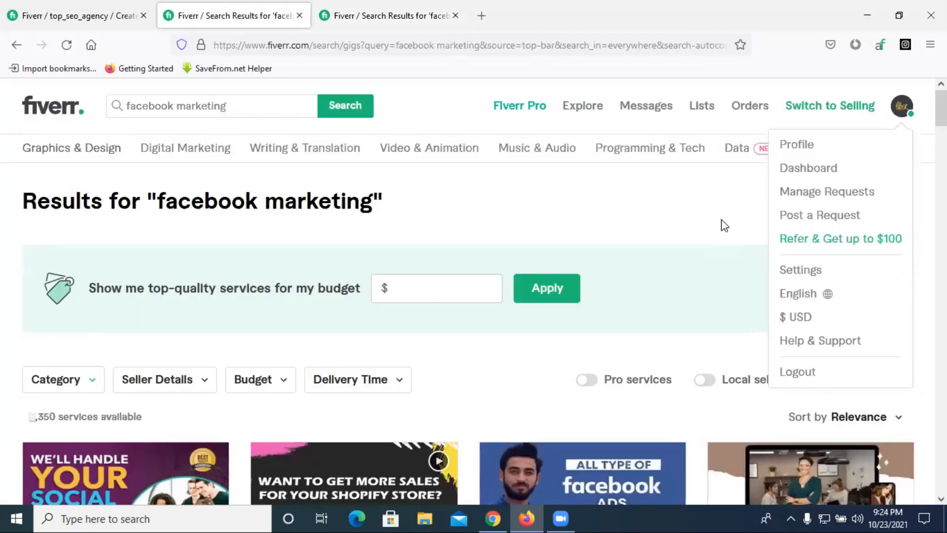
scroll(751, 237, "down", 3)
left_click(828, 242)
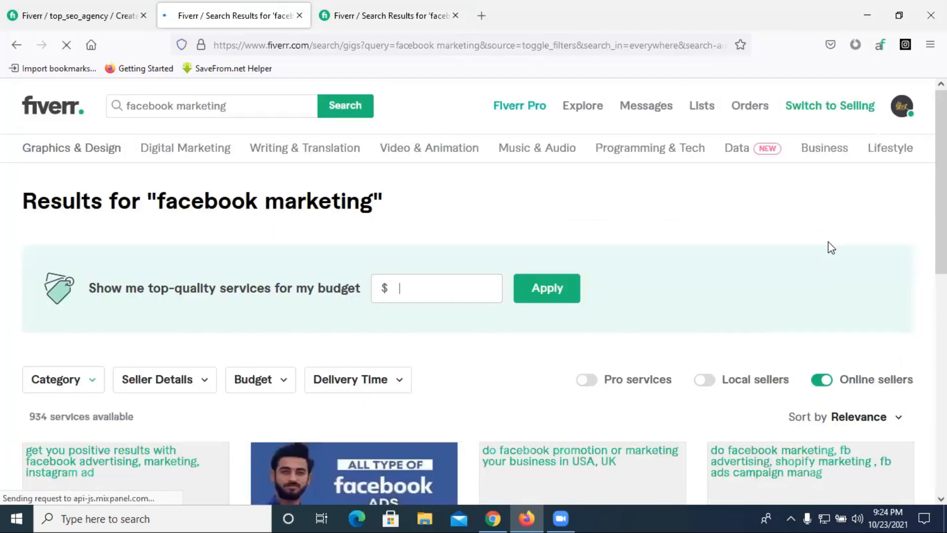
scroll(832, 248, "down", 3)
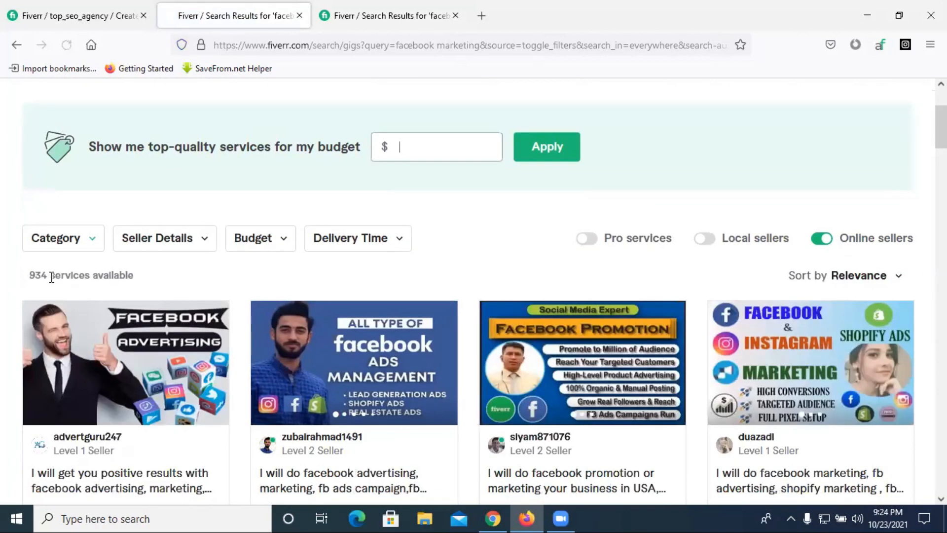
scroll(377, 274, "down", 3)
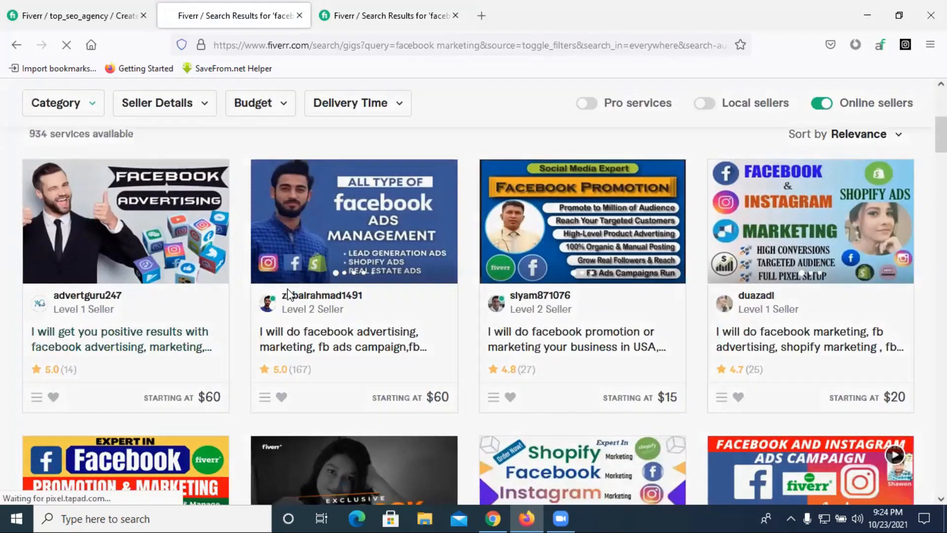
Step: Examine the online-seller Gigs listed for "facebook marketing", including their titles, ratings and starting prices
scroll(547, 278, "down", 7)
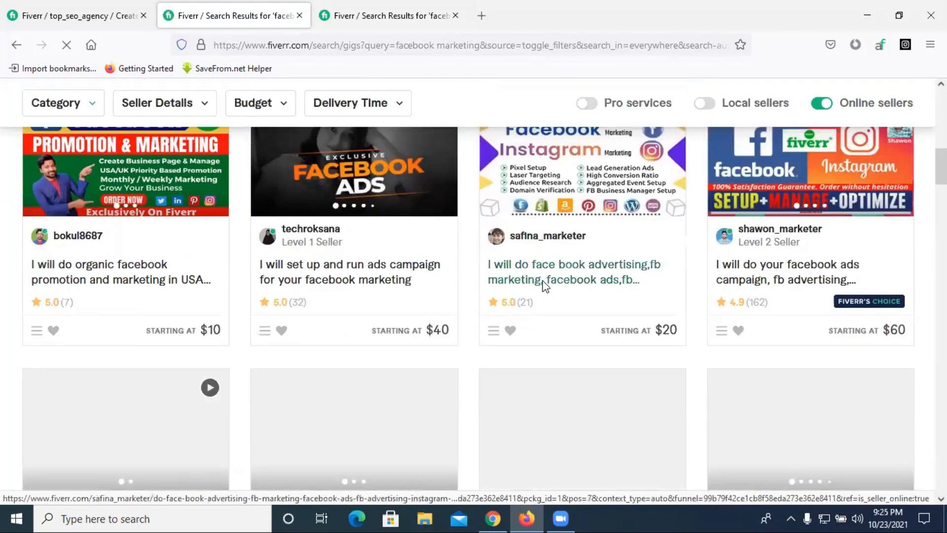
scroll(545, 287, "up", 7)
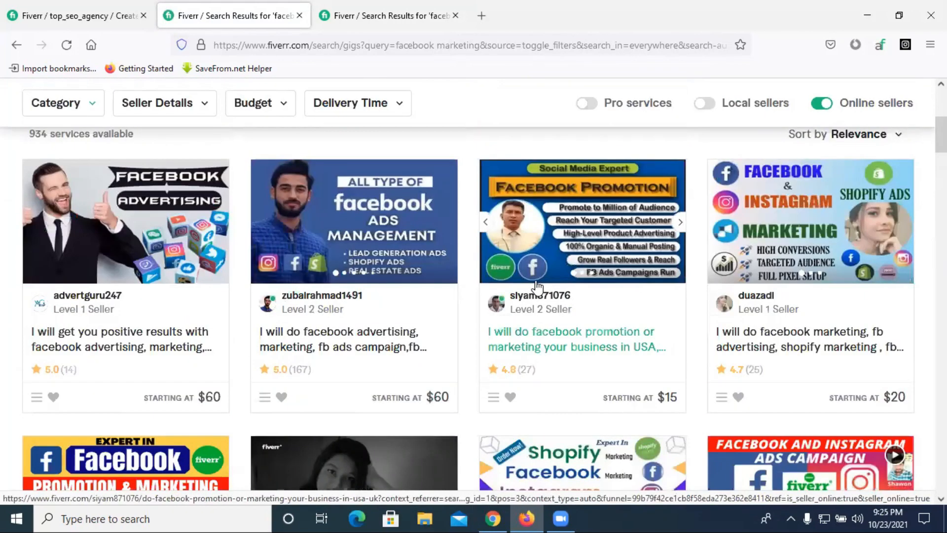
right_click(150, 348)
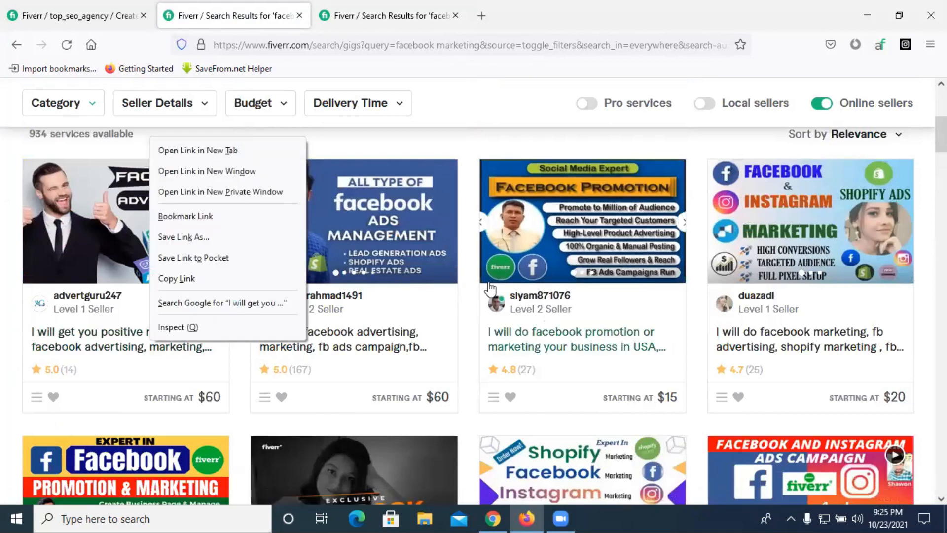
left_click(517, 115)
scroll(327, 306, "up", 6)
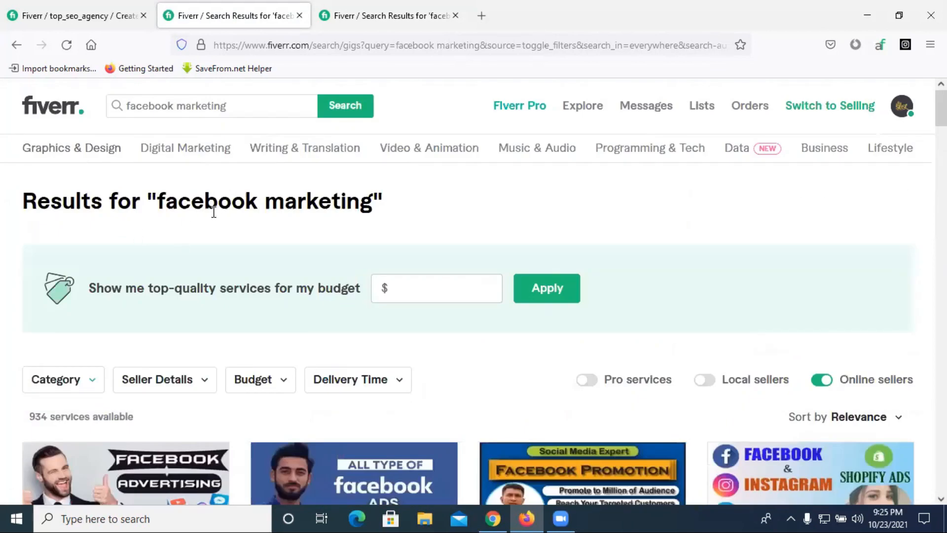
scroll(349, 335, "down", 7)
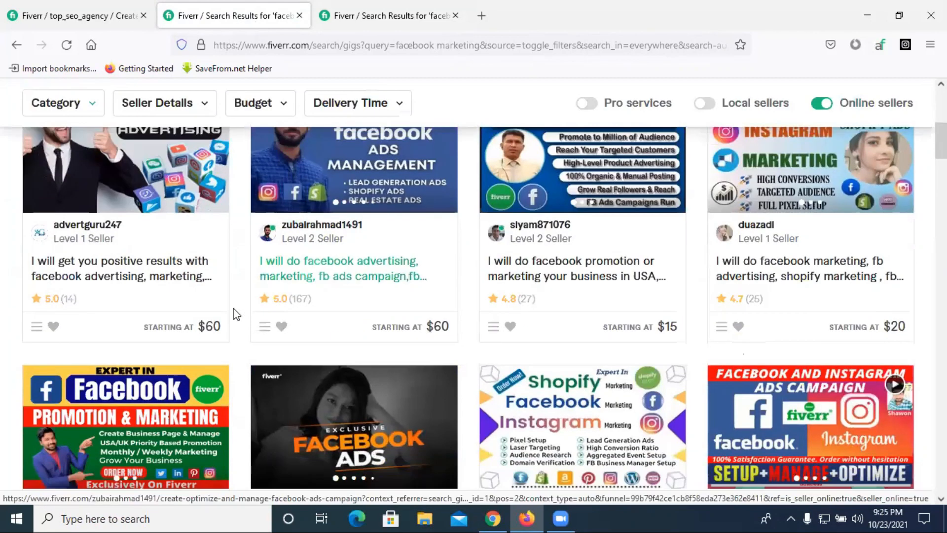
Step: Open the first two "facebook marketing" Gigs in separate browser tabs, check the second one, and return to the results
right_click(170, 273)
left_click(201, 279)
left_click(347, 5)
left_click(232, 5)
right_click(328, 271)
left_click(365, 276)
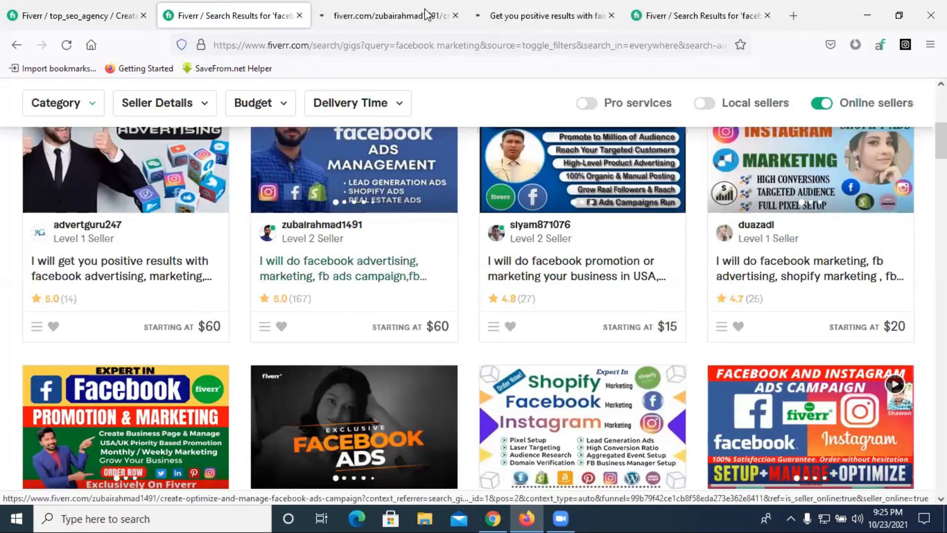
left_click(356, 5)
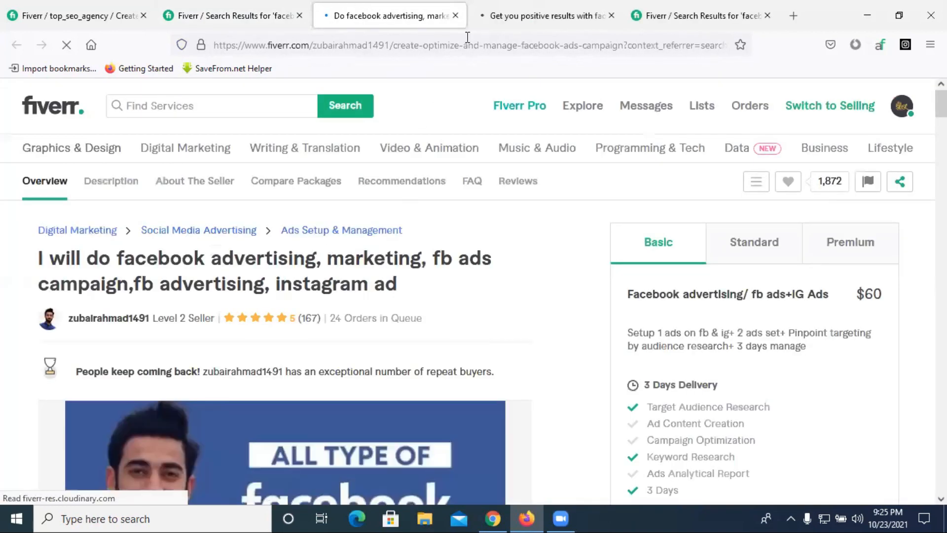
left_click(498, 15)
left_click(205, 16)
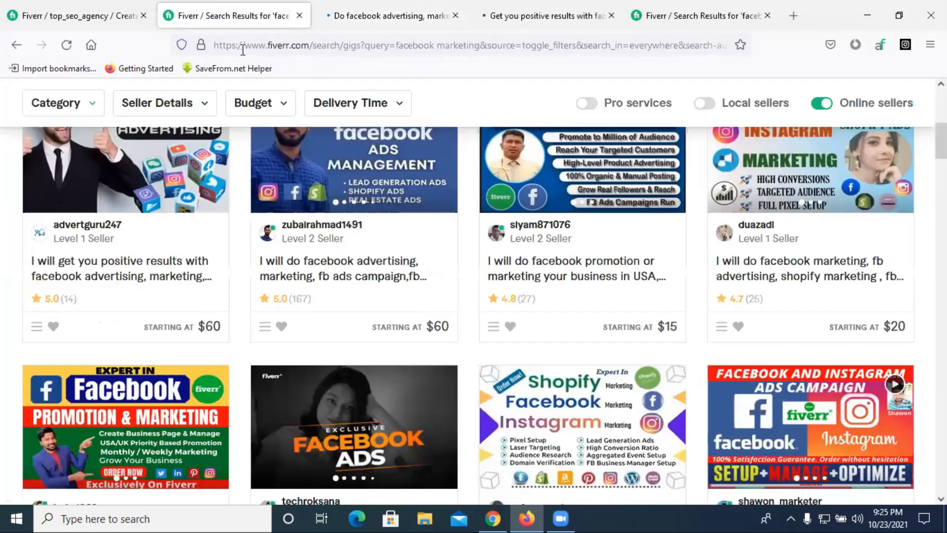
Step: Open the first row's third and fourth Gigs, on Facebook promotion and on fb advertising with Shopify marketing, in separate browser tabs
right_click(575, 283)
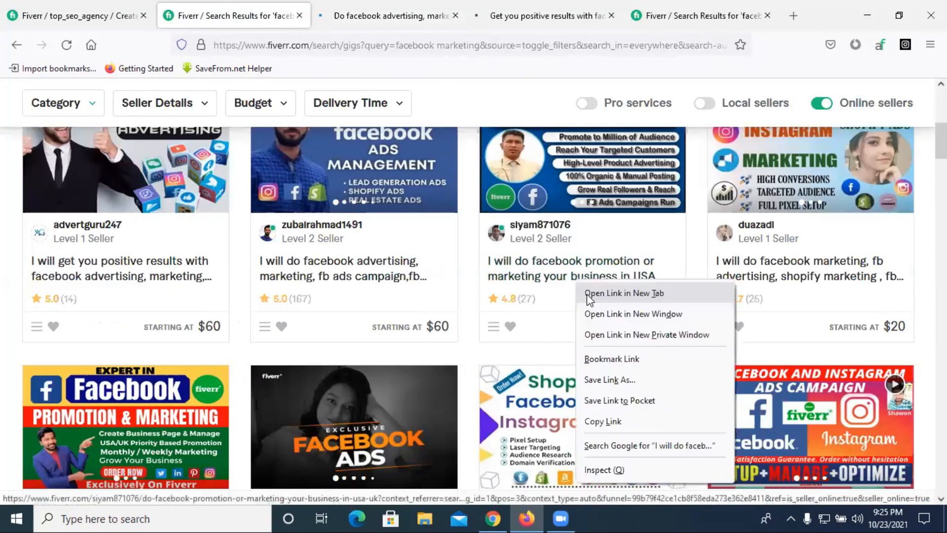
left_click(362, 7)
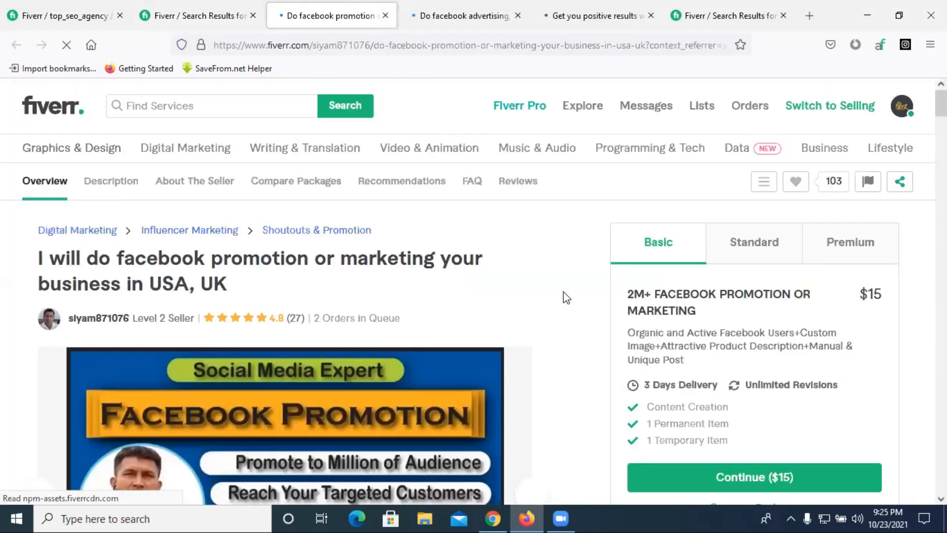
left_click(201, 14)
right_click(781, 275)
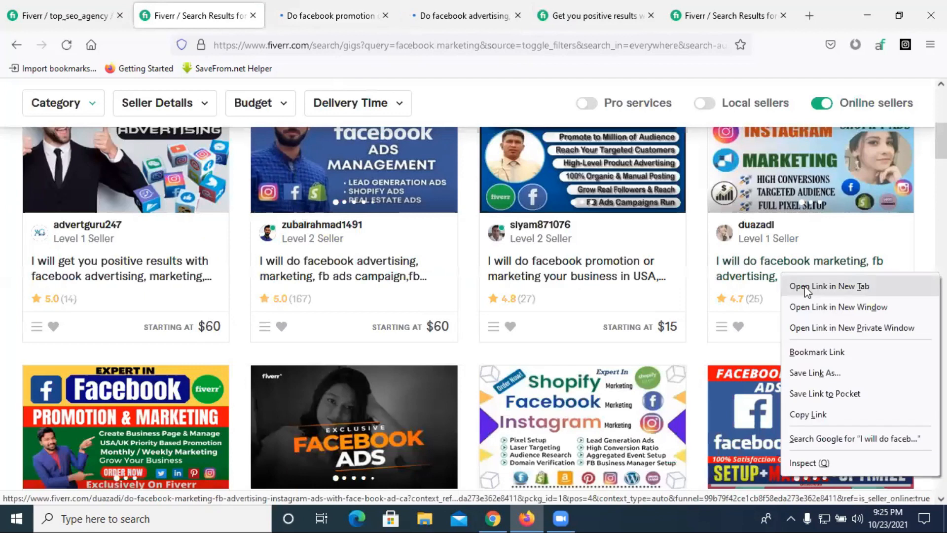
left_click(804, 286)
Step: Open the second row's organic Facebook promotion Gig and the ads campaign setup Gig in separate browser tabs
scroll(525, 238, "down", 4)
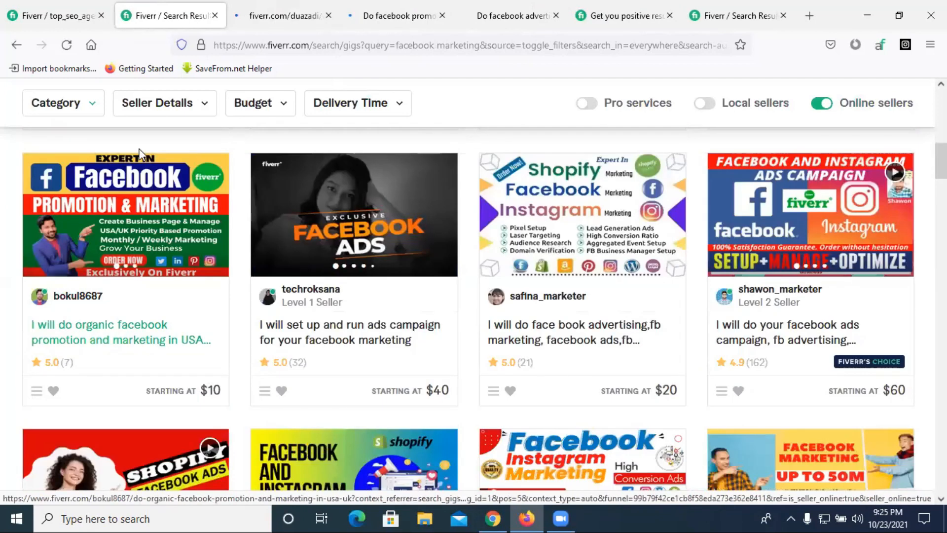
right_click(67, 331)
left_click(145, 137)
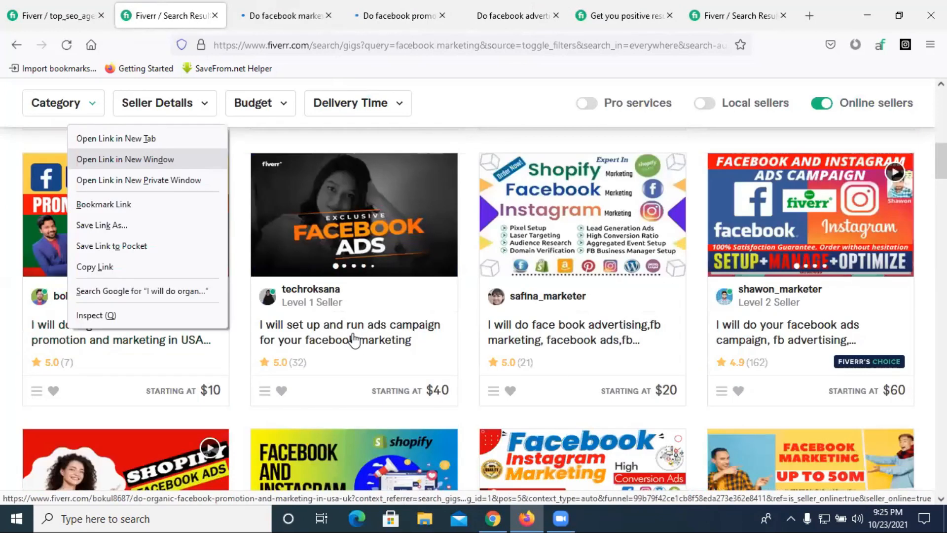
right_click(408, 143)
left_click(407, 142)
Step: Review the opened competitor Gigs one after another, comparing their categories, titles, ratings and orders in queue
left_click(233, 11)
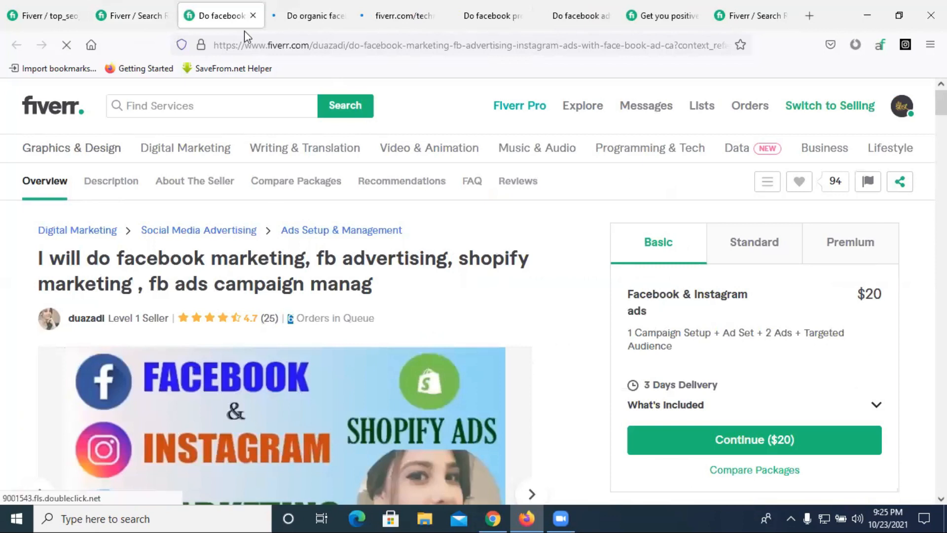
left_click(282, 7)
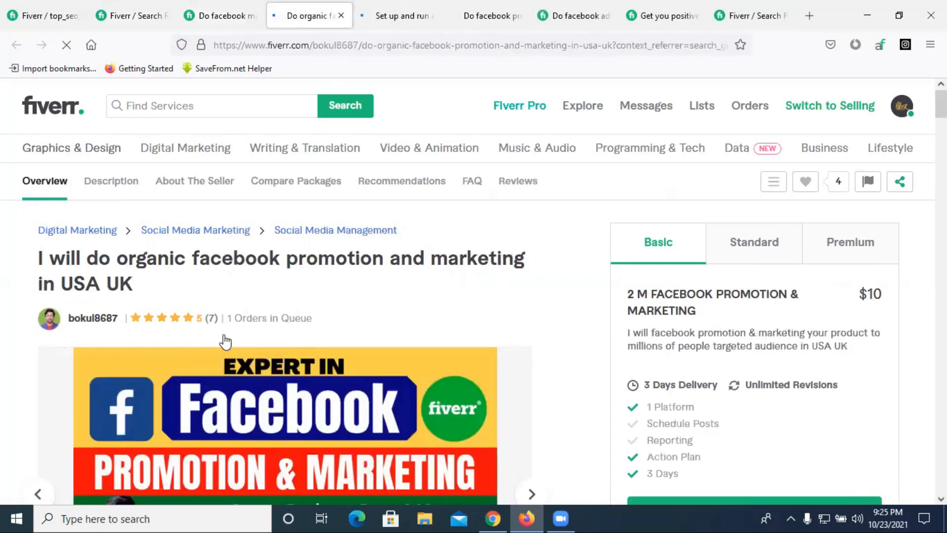
left_click(392, 19)
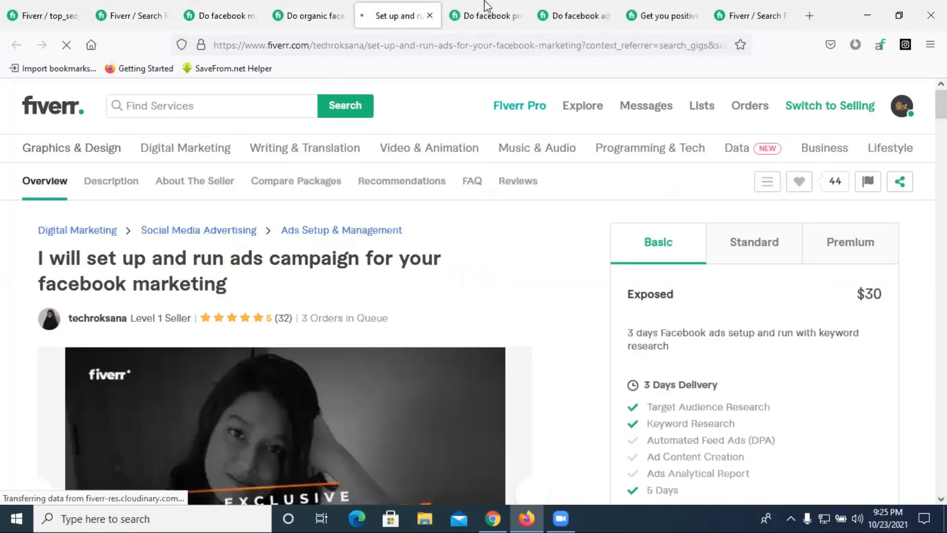
left_click(481, 16)
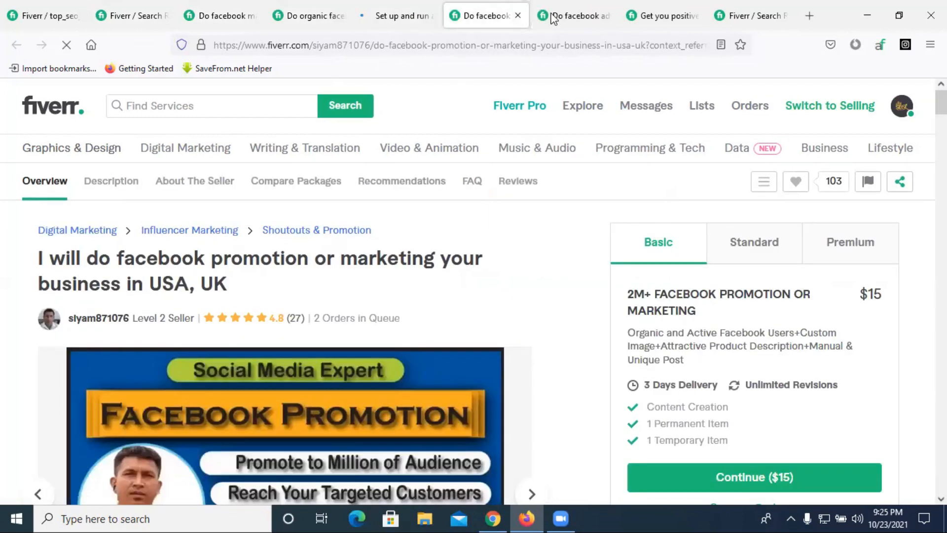
key("ctrl+Tab")
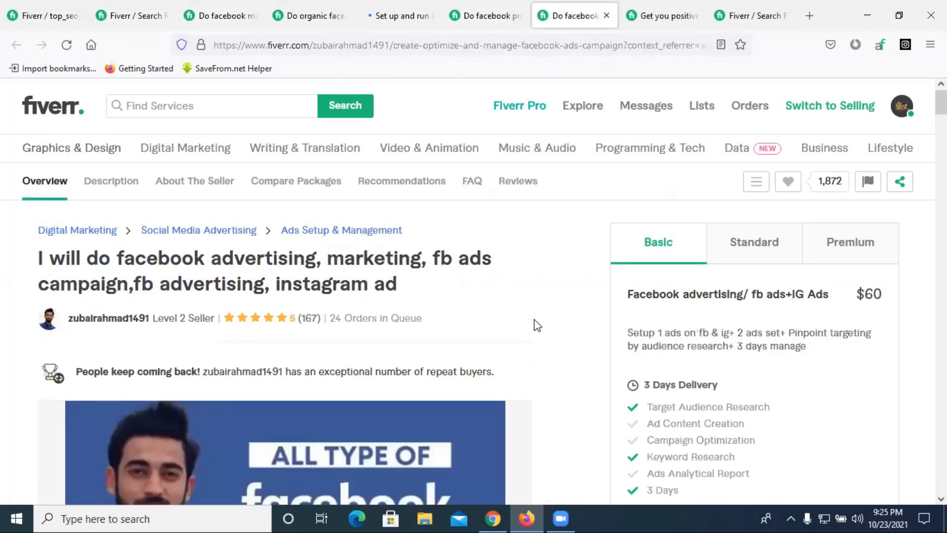
Step: Check the Standard and Premium package prices of the "facebook advertising, marketing, fb ads campaign" Gig
left_click(525, 335)
left_click_drag(771, 271, 758, 248)
left_click(759, 253)
left_click(756, 254)
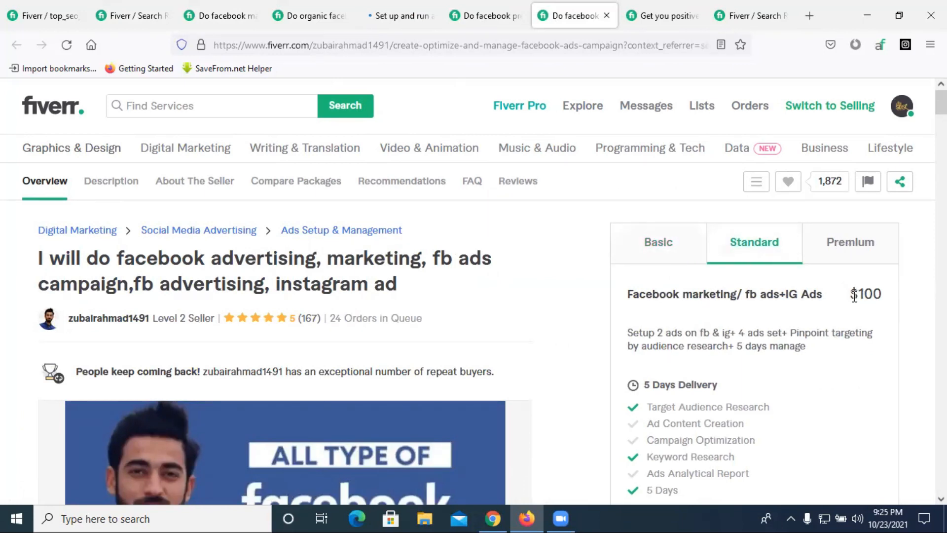
left_click(850, 249)
left_click_drag(853, 294, 897, 299)
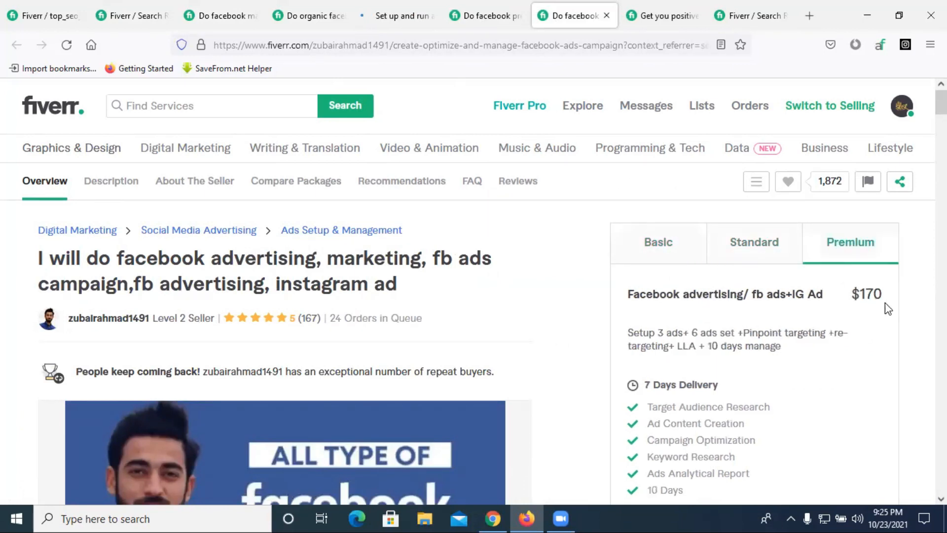
Step: Review the page and Basic package of the Gig for Facebook promotion or marketing in USA, UK
left_click(492, 14)
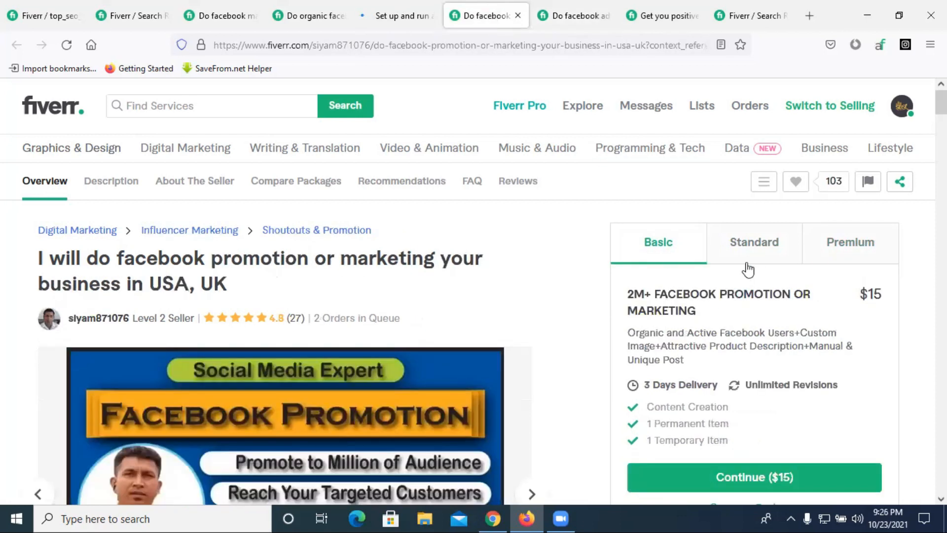
scroll(651, 301, "down", 3)
scroll(682, 152, "up", 3)
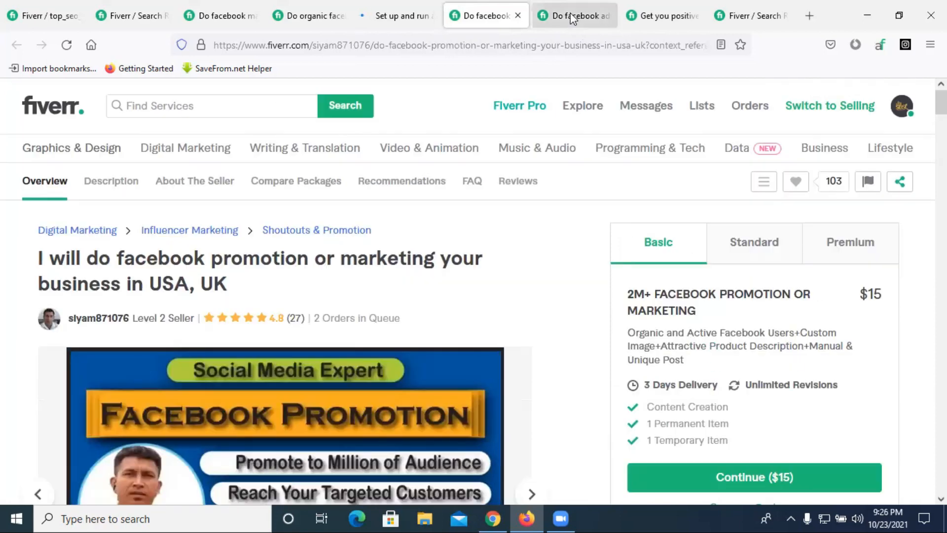
Step: Return to the "facebook advertising, marketing, fb ads campaign" Gig and open its seller's profile in a separate browser tab
key("ctrl+Tab")
scroll(116, 291, "down", 2)
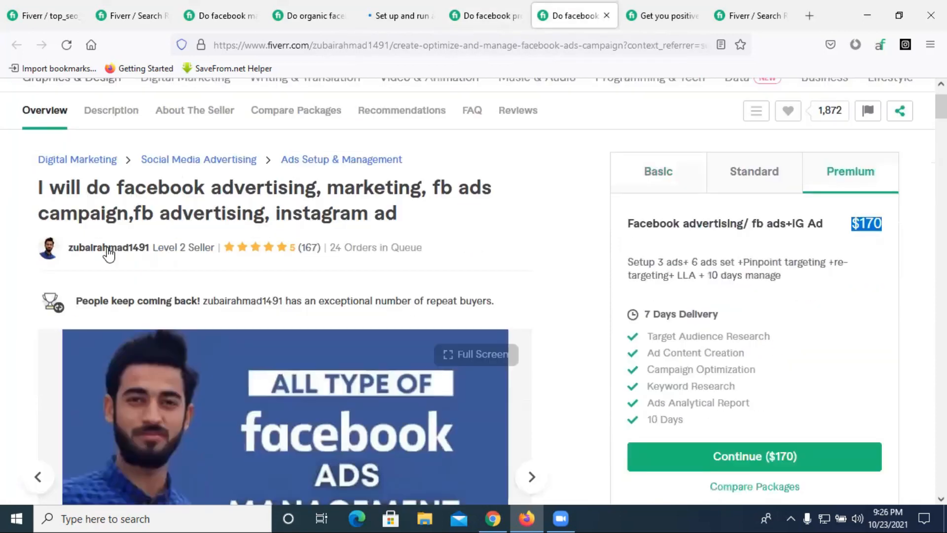
right_click(109, 252)
left_click(148, 258)
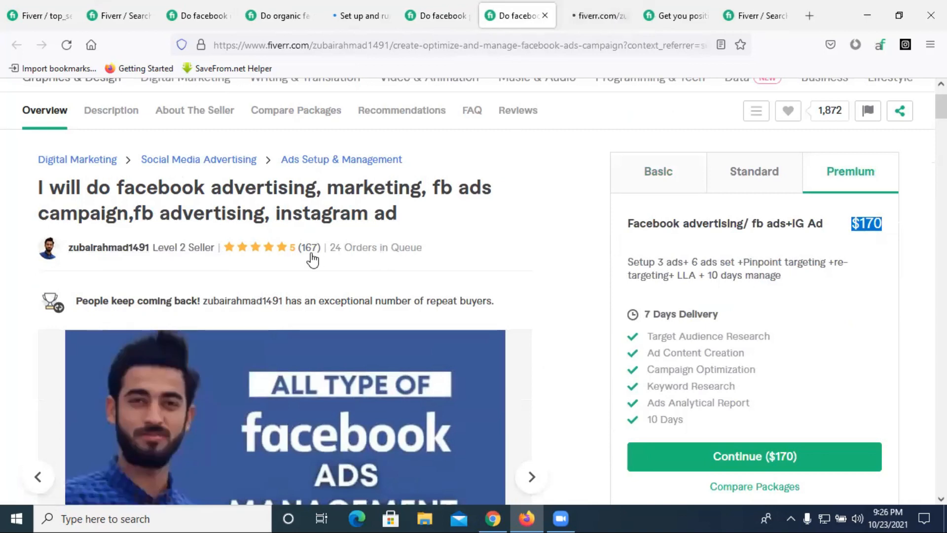
left_click(577, 19)
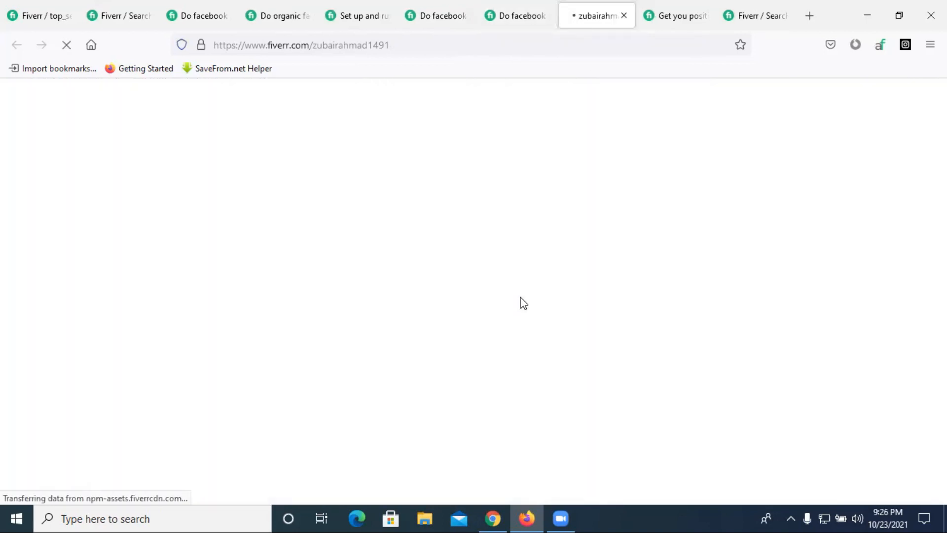
Step: Examine the seller's profile, including the membership date, Gigs and reviews
scroll(523, 302, "down", 1)
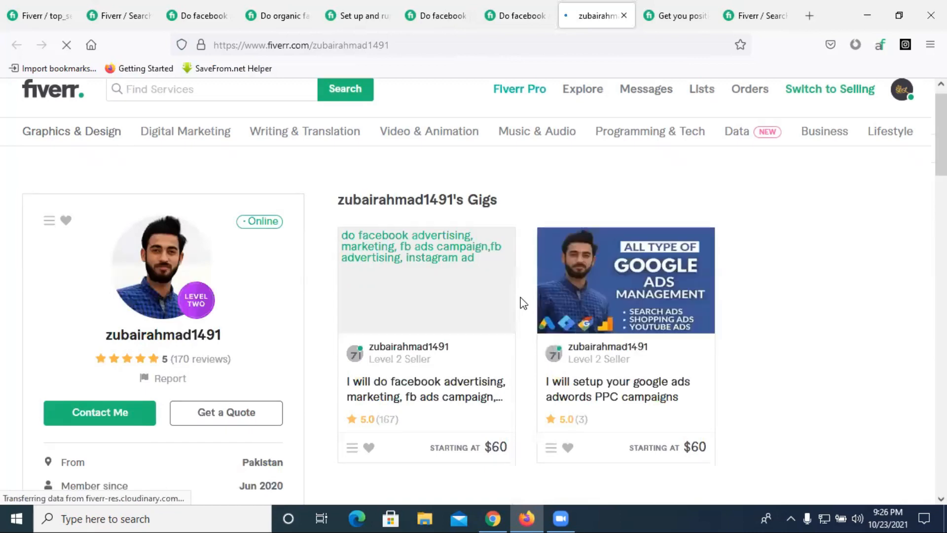
scroll(281, 364, "down", 5)
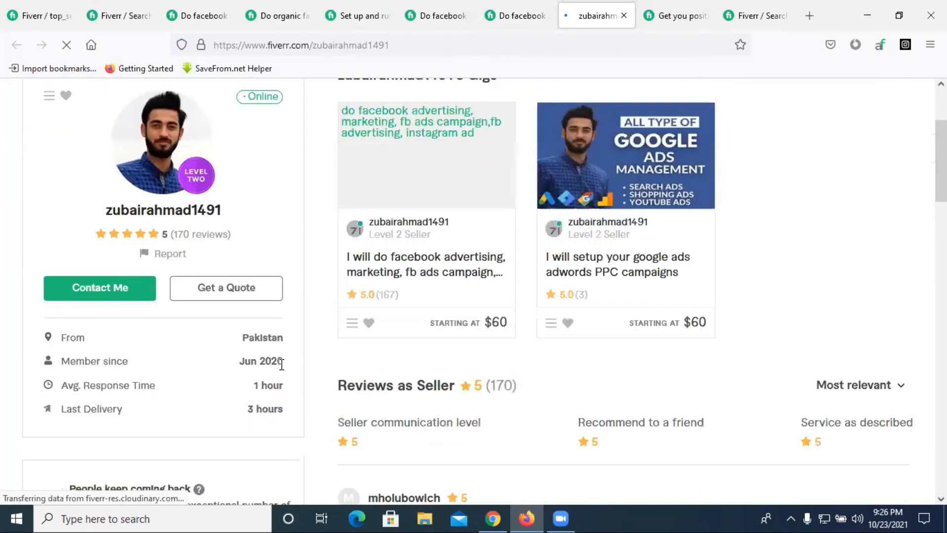
triple_click(238, 366)
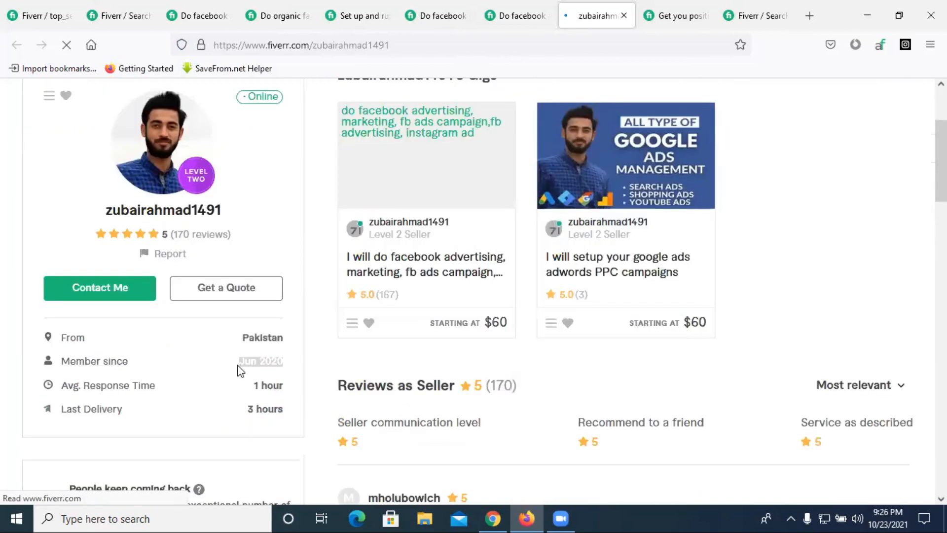
left_click(207, 357)
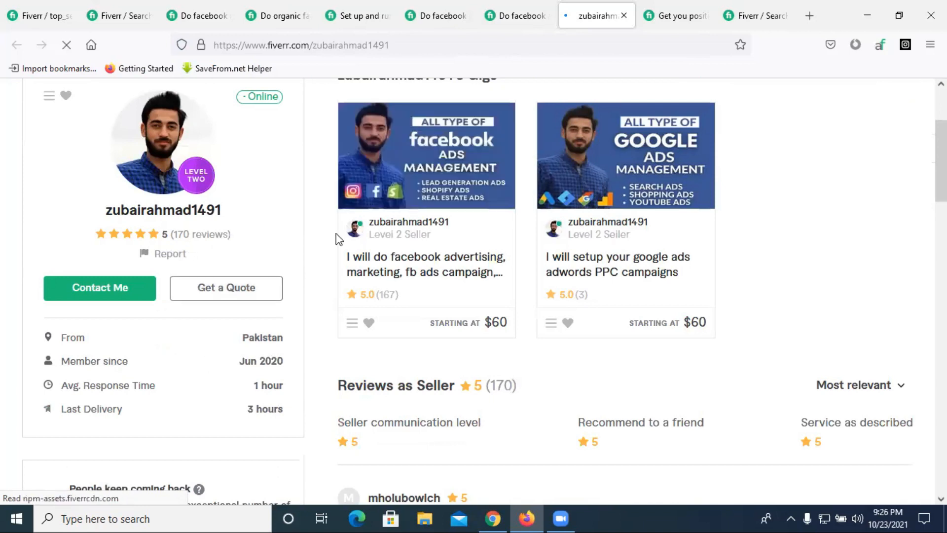
scroll(762, 258, "up", 2)
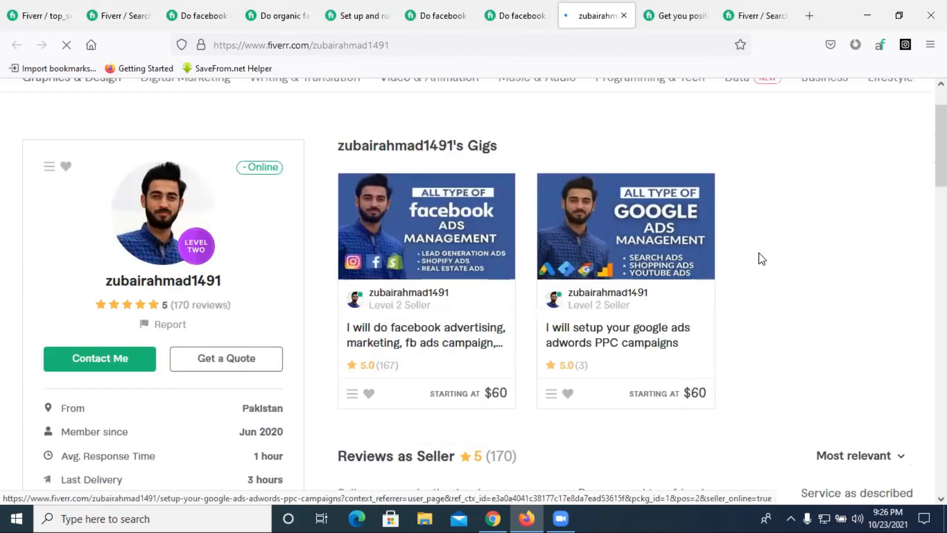
scroll(856, 259, "down", 2)
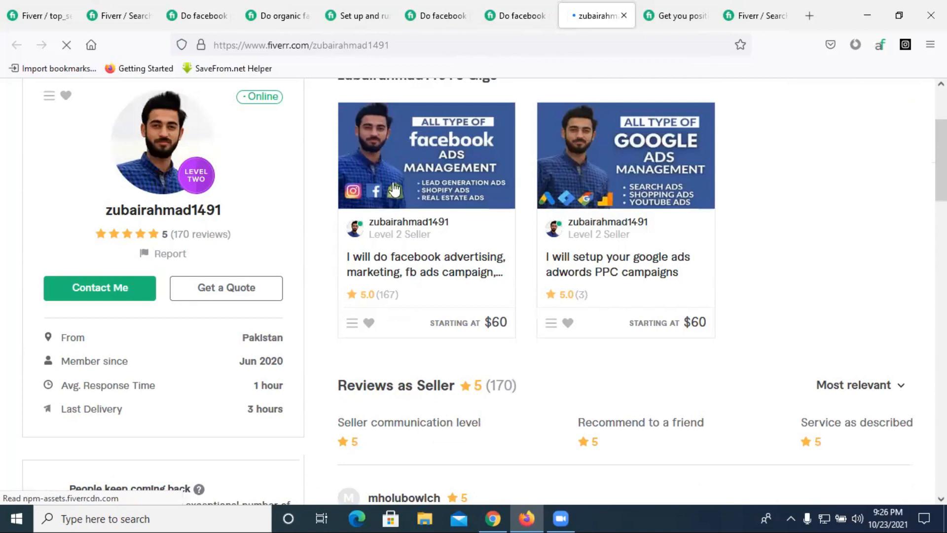
scroll(725, 304, "up", 4)
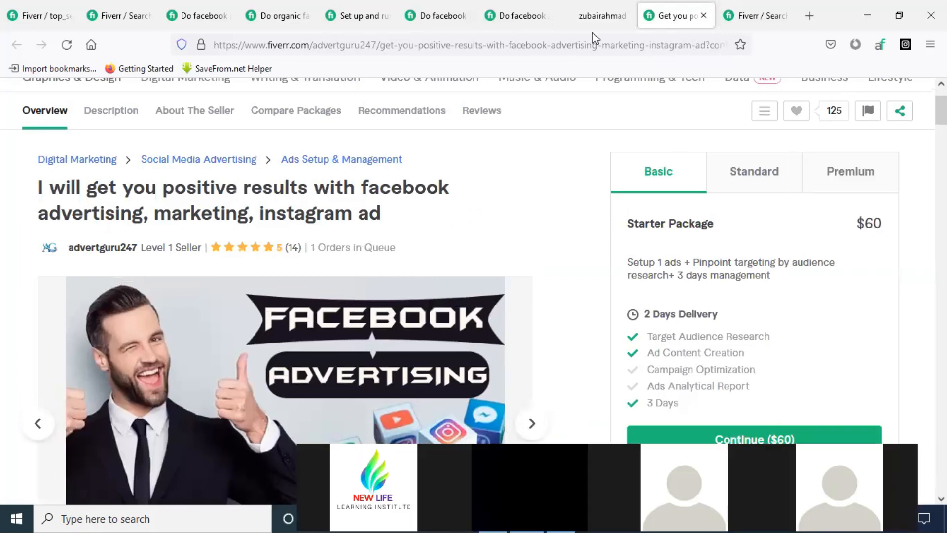
Step: Close the "get you positive results with facebook advertising" Gig page and the seller's profile page
left_click(707, 18)
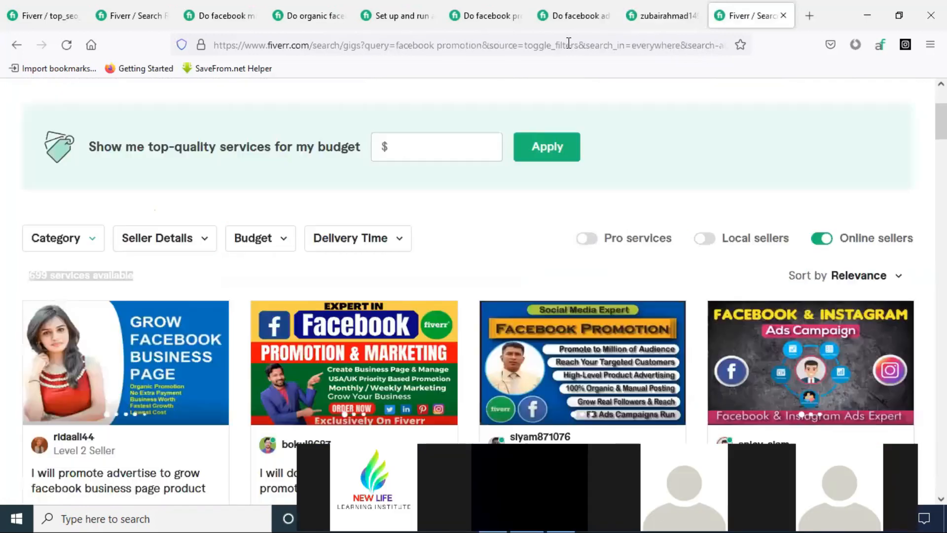
left_click(664, 15)
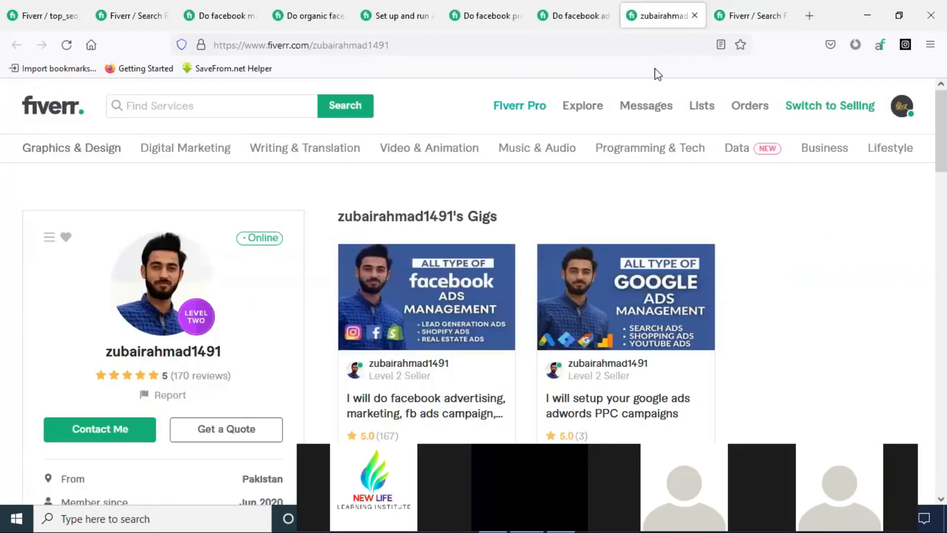
left_click(696, 15)
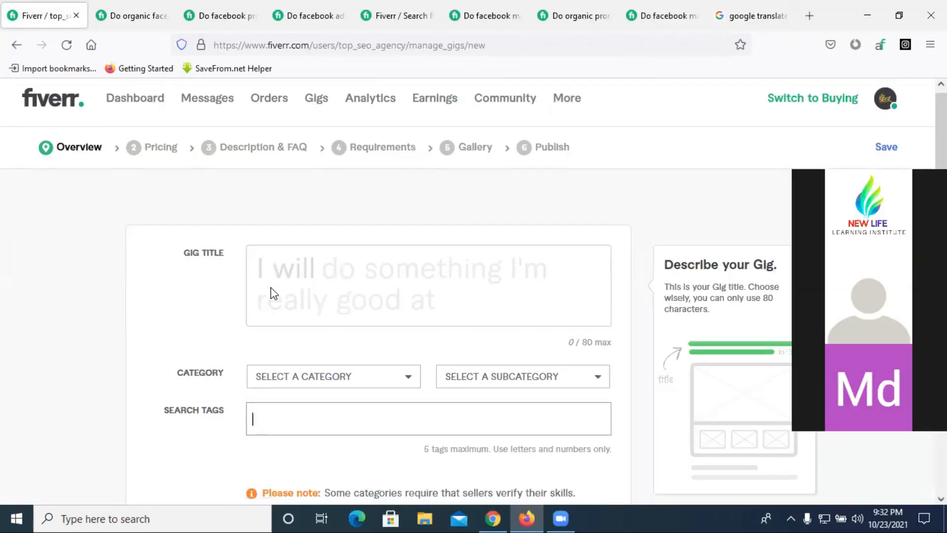
Step: Compare the new Gig's title, category and search tag fields with the title and category path of the competing organic Facebook promotion Gig
scroll(273, 293, "down", 1)
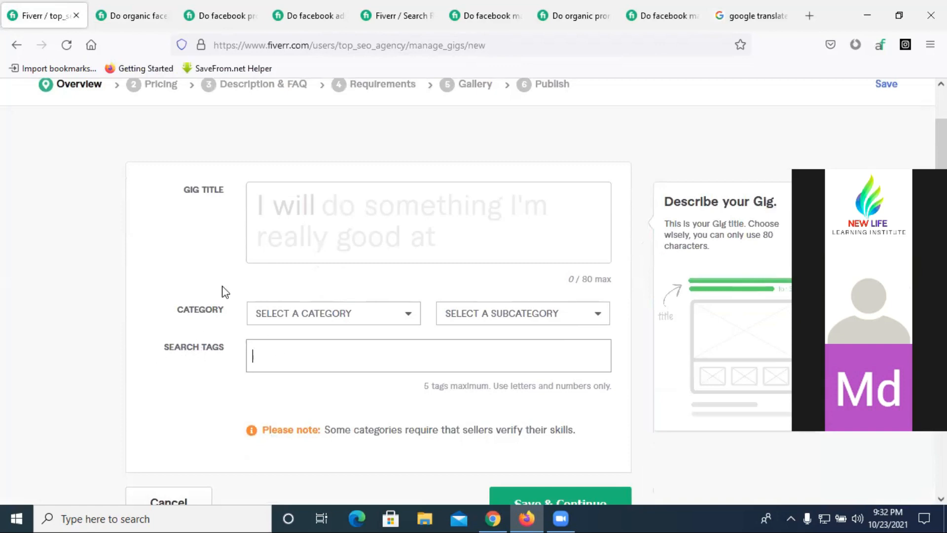
left_click(139, 14)
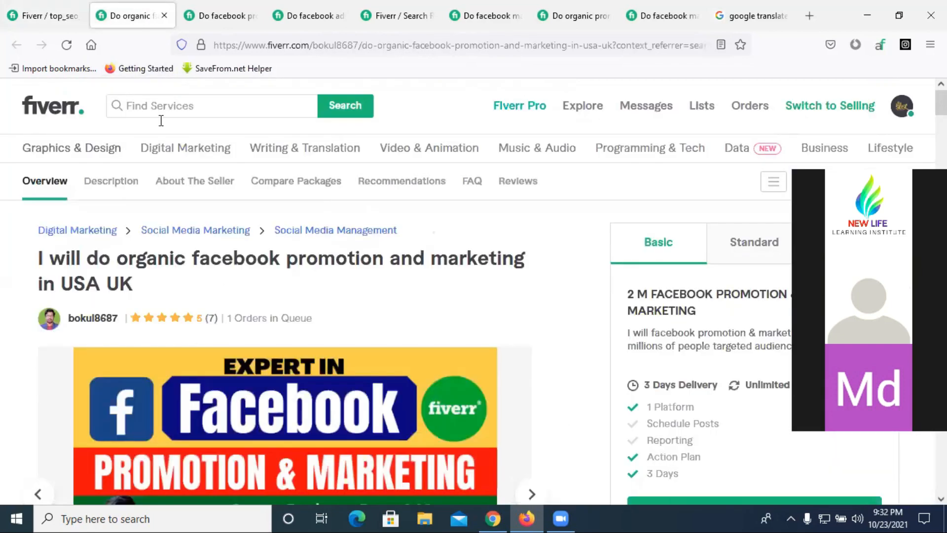
triple_click(75, 267)
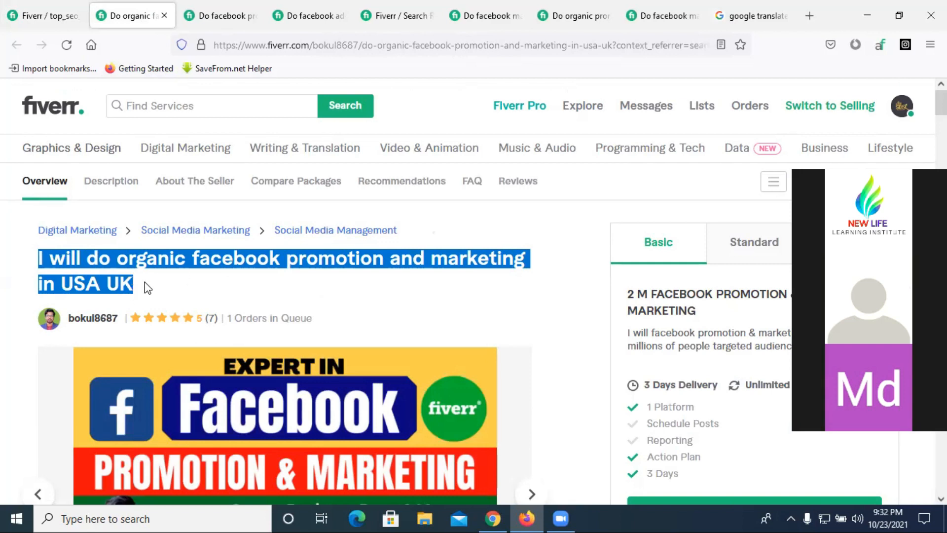
left_click(44, 16)
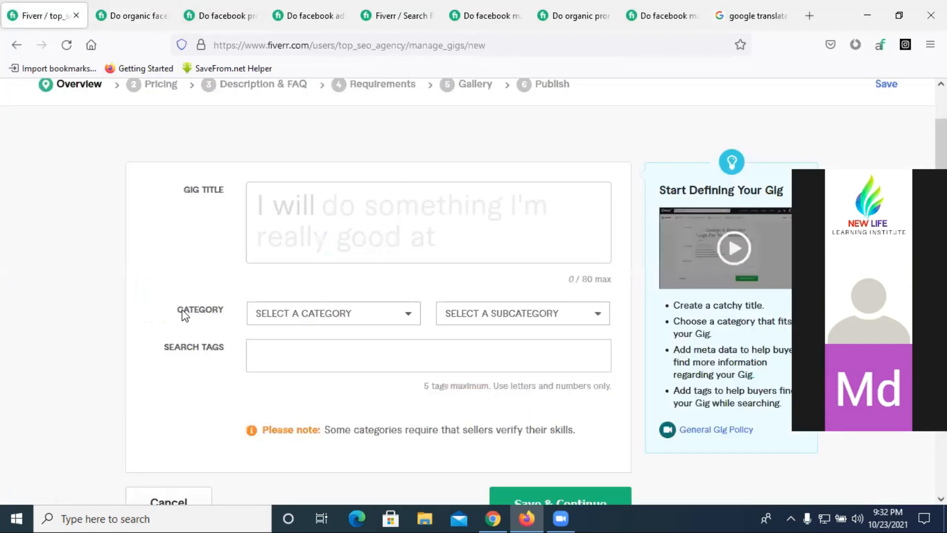
left_click(133, 20)
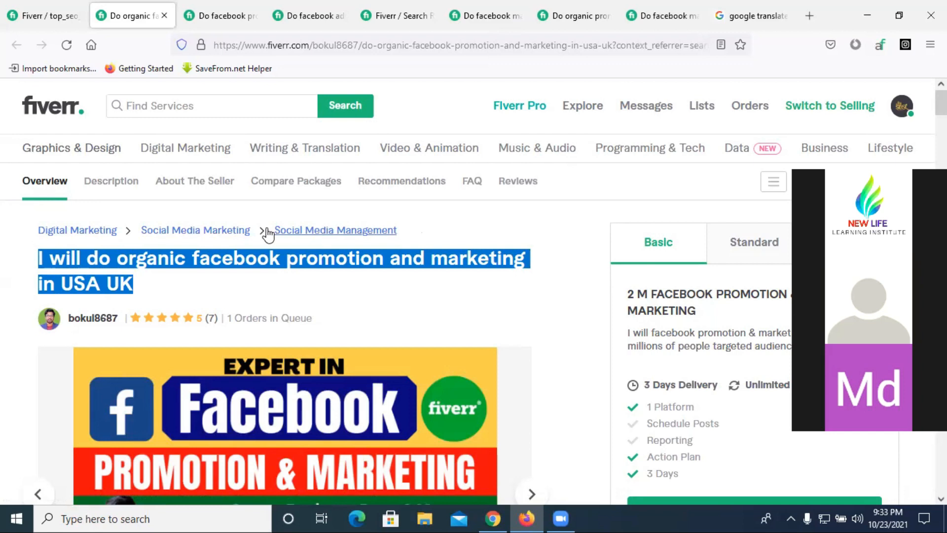
left_click(78, 6)
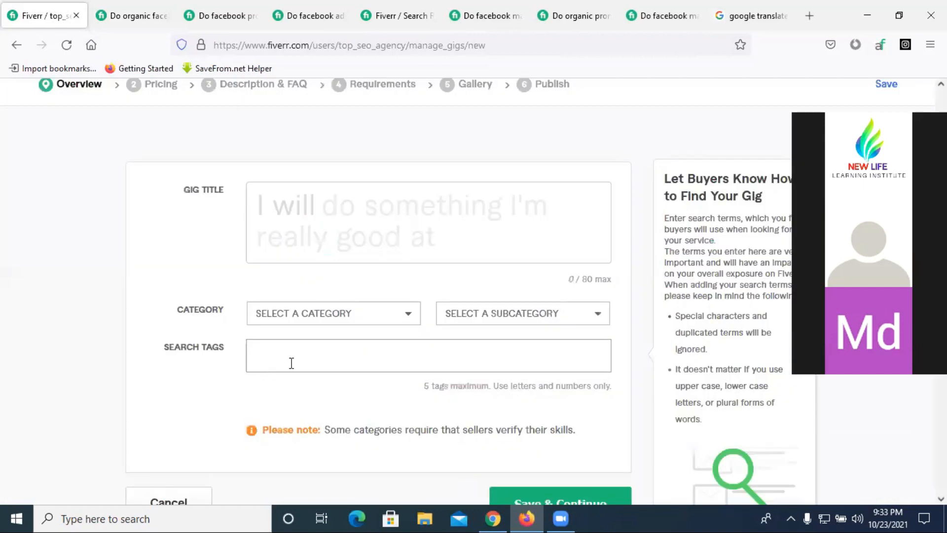
left_click(340, 360)
left_click(130, 16)
left_click(212, 12)
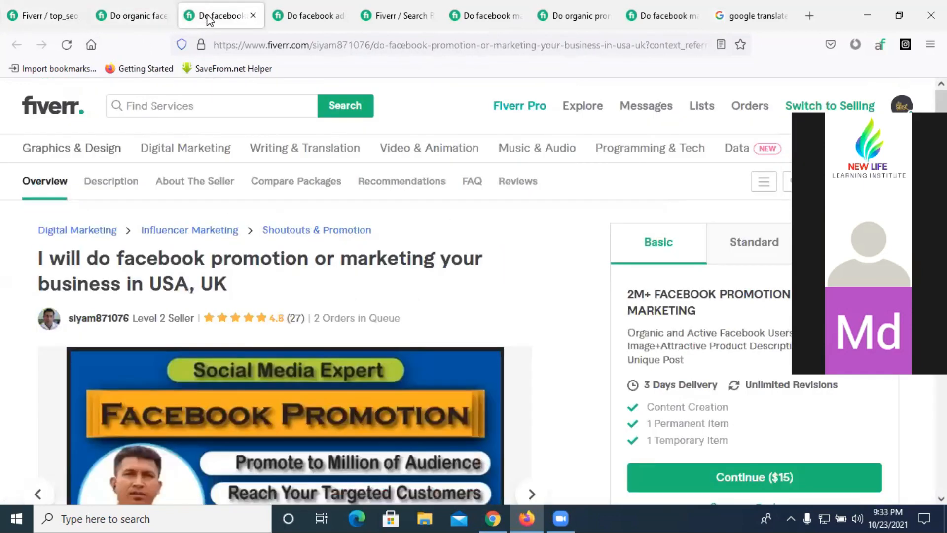
Step: Switch to the Google Translate search page, open Google Translate and choose Bengali as the source language
left_click(753, 15)
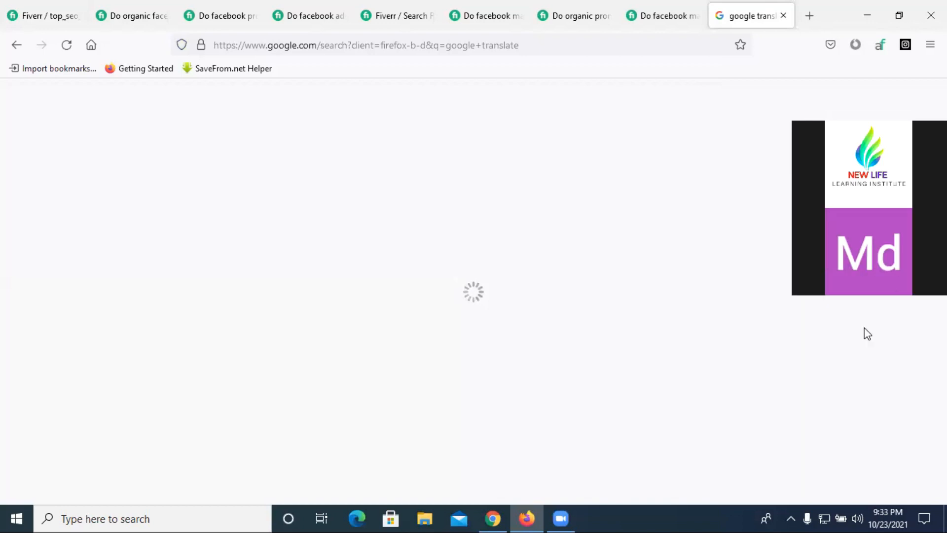
left_click(185, 447)
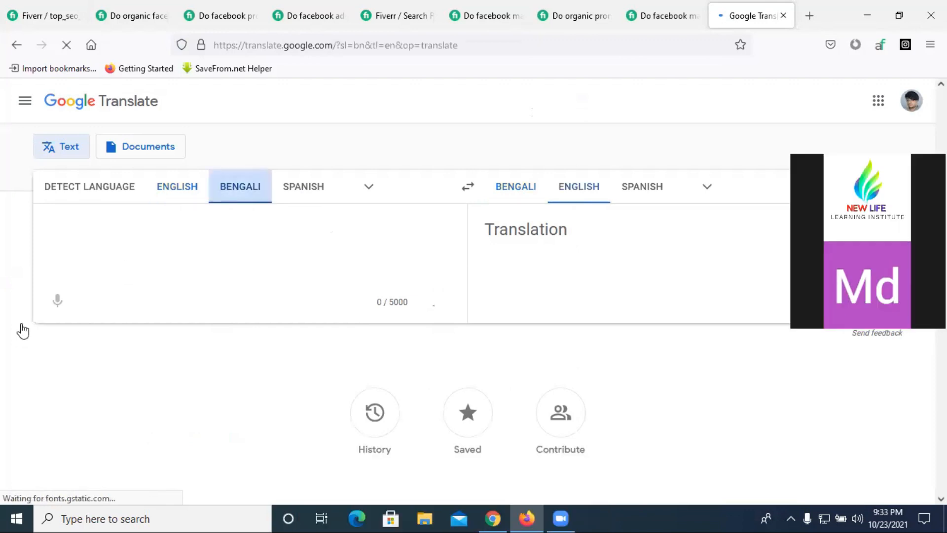
left_click(368, 186)
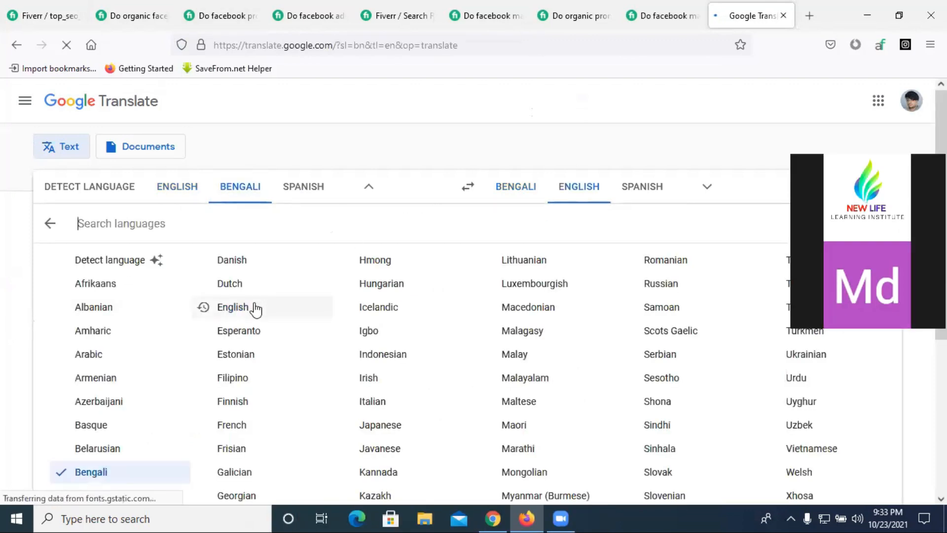
left_click(83, 474)
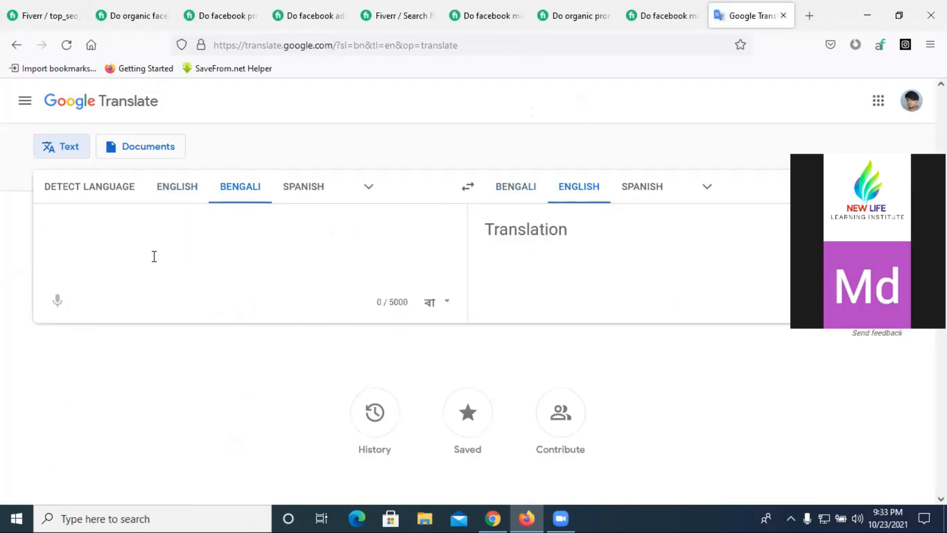
Step: Look over the titles and categories of the open competing Facebook Gigs alongside the new Gig form
left_click(54, 15)
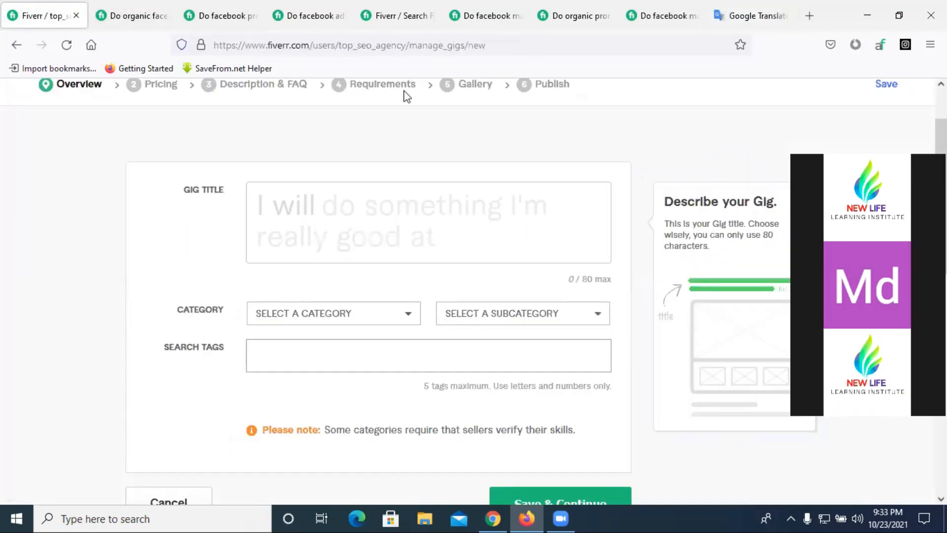
left_click(746, 17)
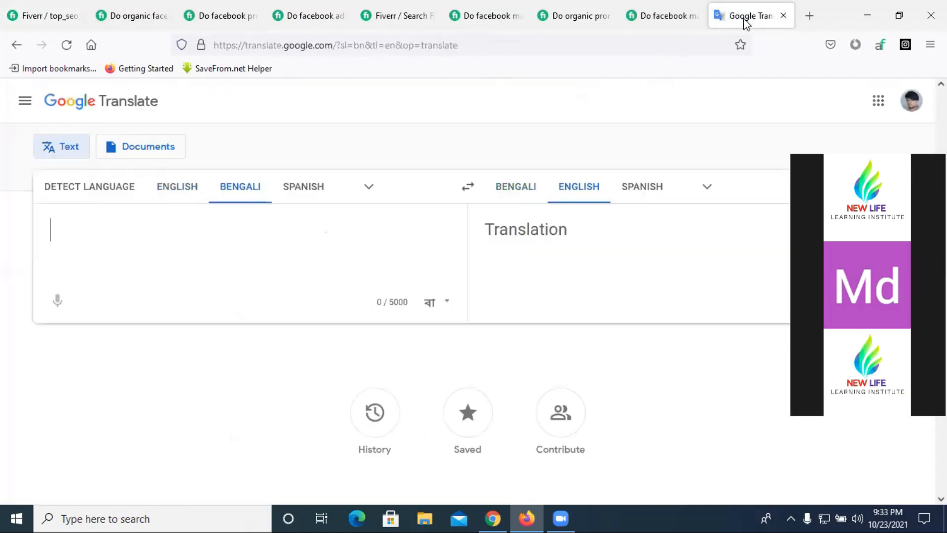
left_click(670, 16)
left_click(565, 15)
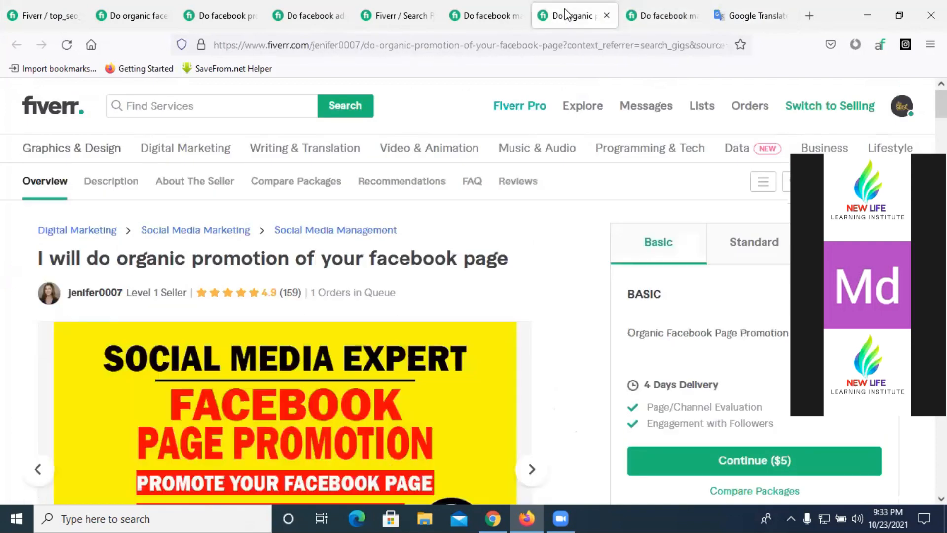
left_click(472, 16)
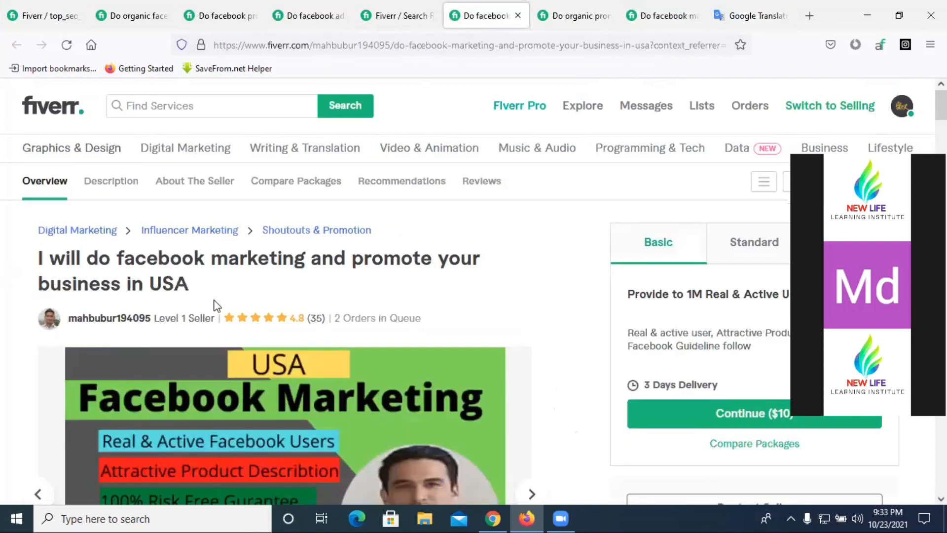
left_click(387, 25)
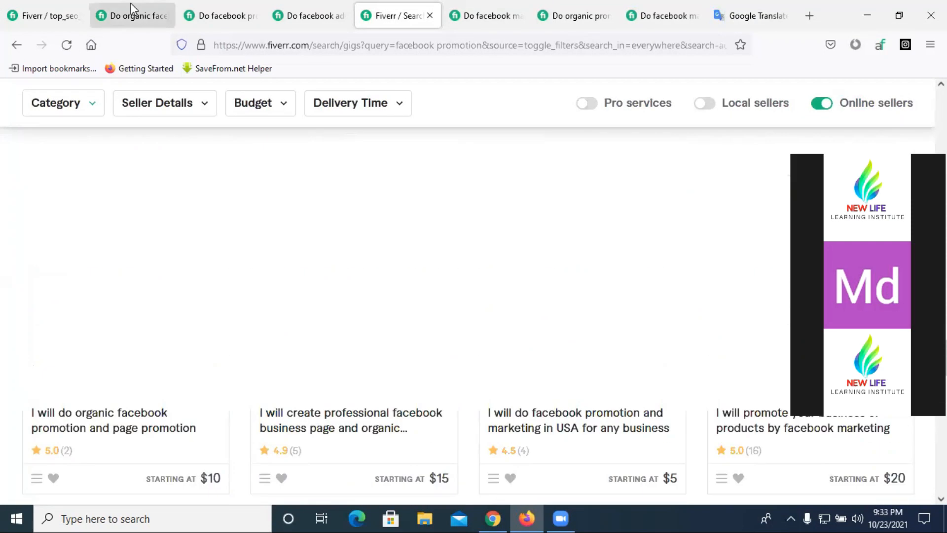
left_click(131, 6)
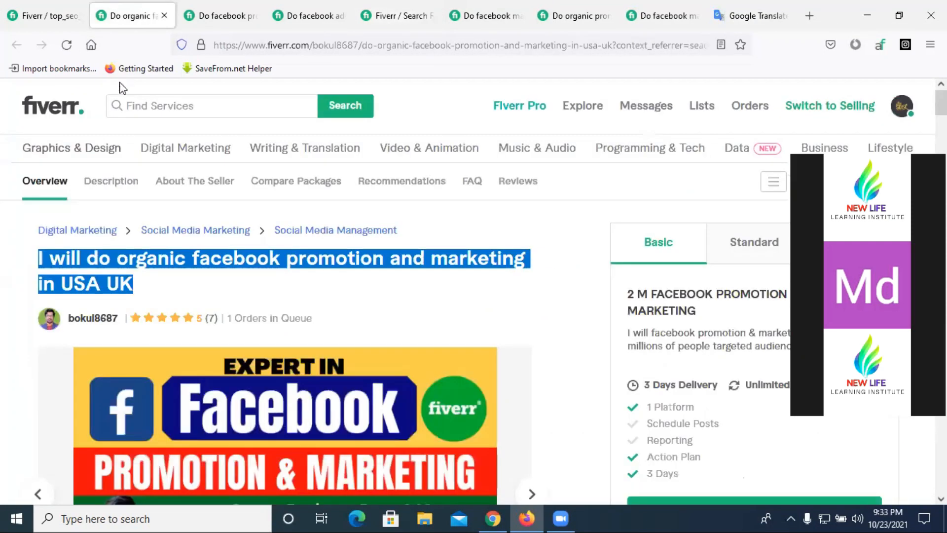
left_click(40, 20)
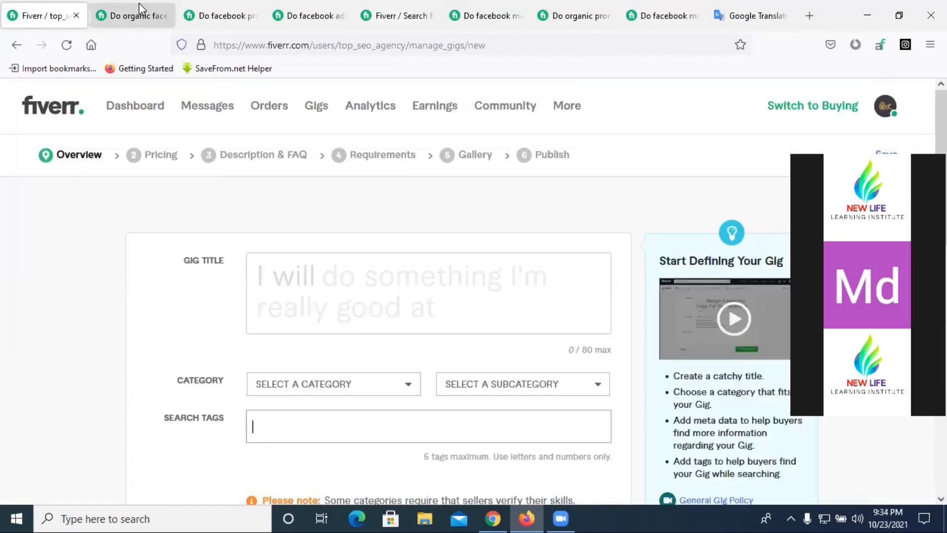
key("ctrl+Tab")
left_click(244, 13)
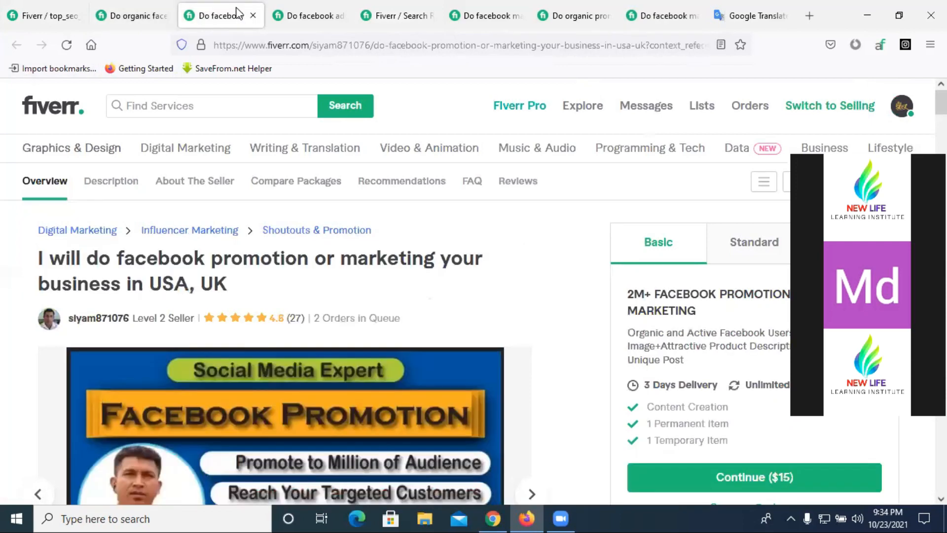
left_click(639, 4)
left_click(567, 10)
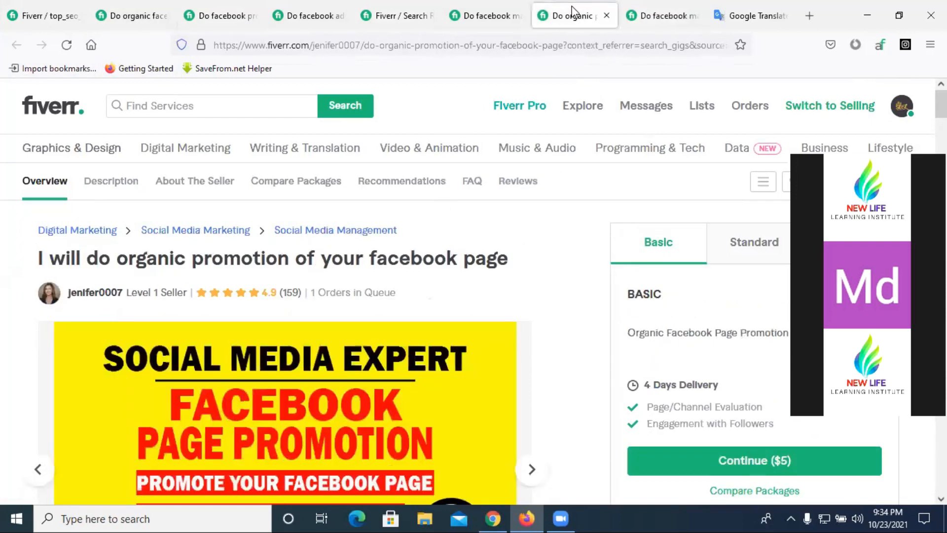
left_click(488, 16)
Step: Browse the Gigs in the "facebook promotion" search results
left_click(401, 11)
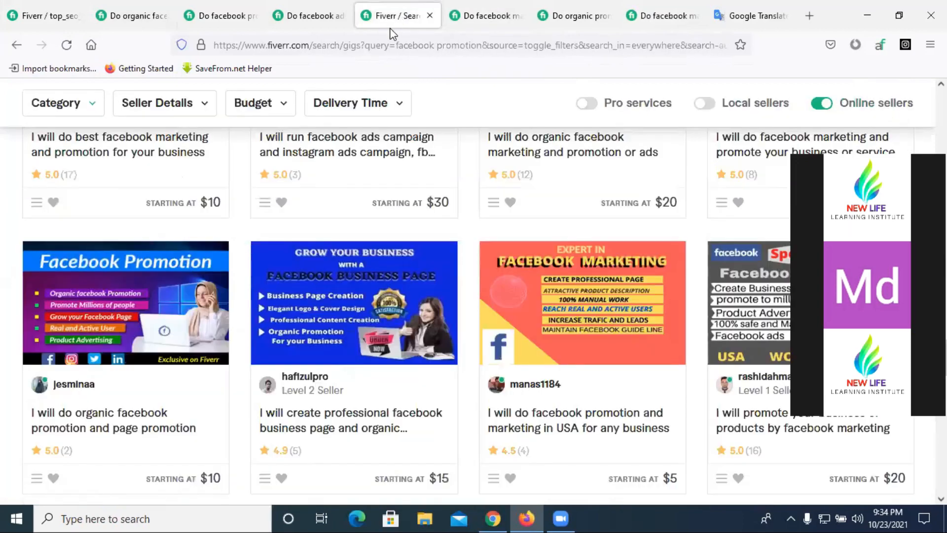
scroll(310, 279, "down", 15)
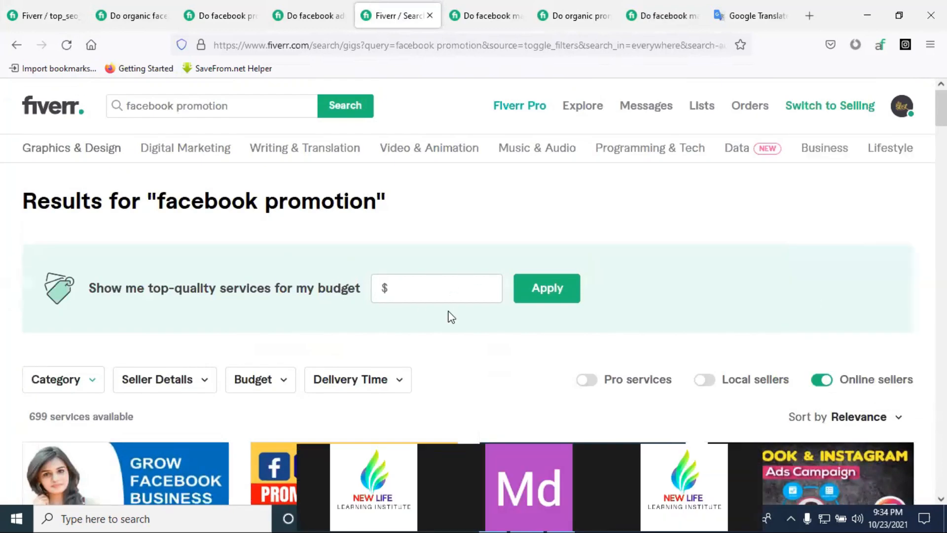
scroll(450, 316, "down", 10)
scroll(394, 304, "up", 10)
Step: Copy the related tag "facebook advertising" from the page of the Gig for Facebook marketing and business promotion in USA
left_click(476, 17)
scroll(356, 336, "down", 6)
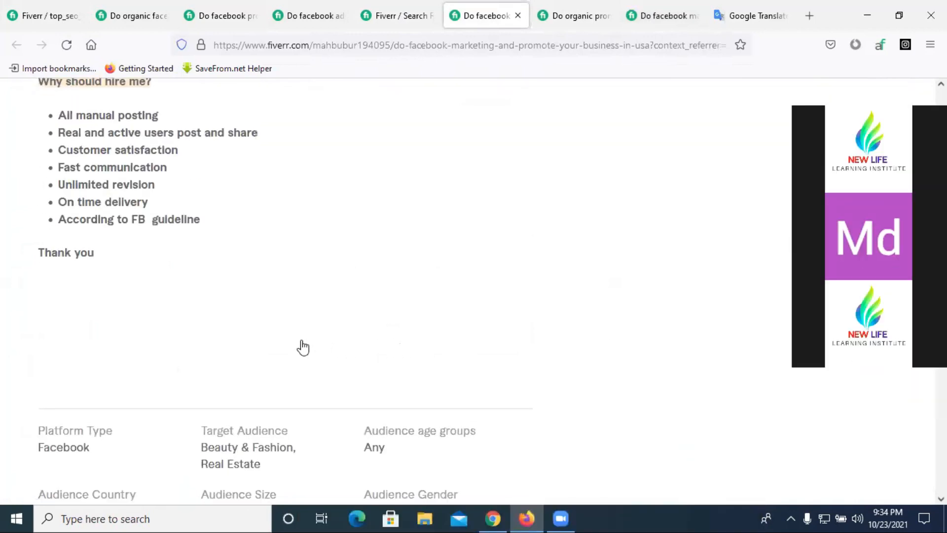
scroll(311, 348, "down", 5)
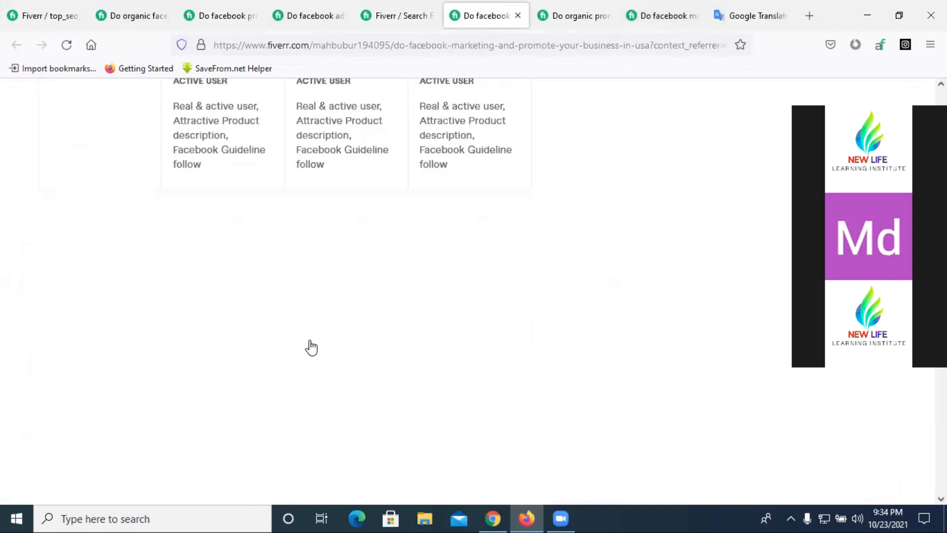
scroll(312, 347, "down", 10)
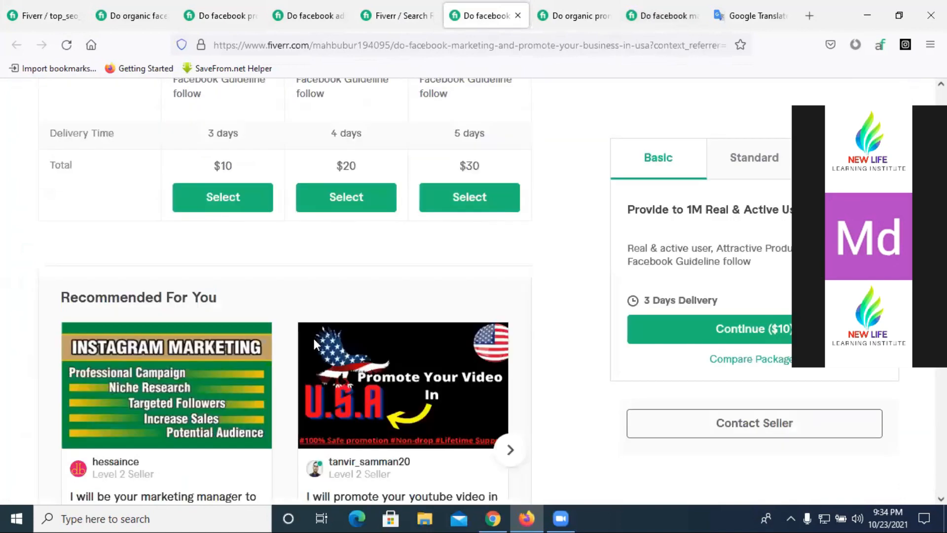
scroll(300, 349, "down", 10)
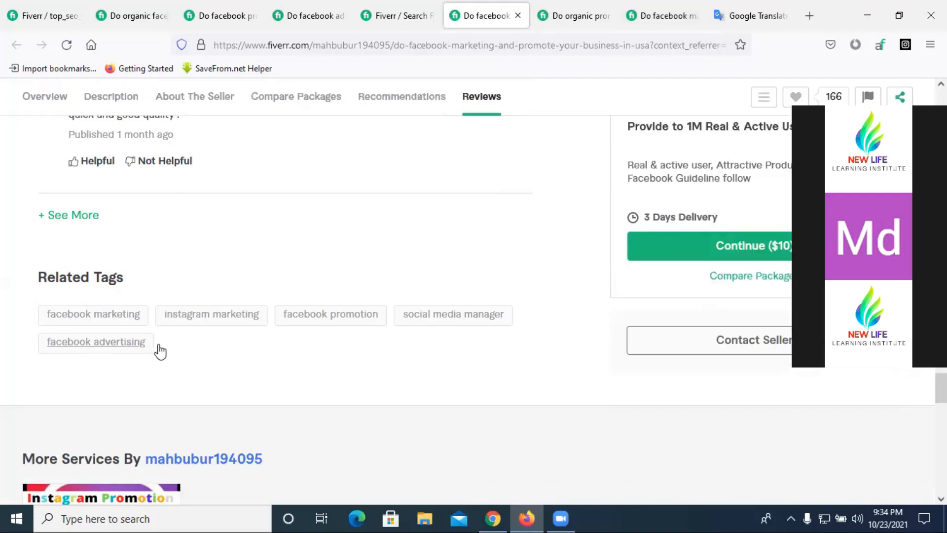
left_click_drag(139, 351, 36, 342)
key("ctrl+c")
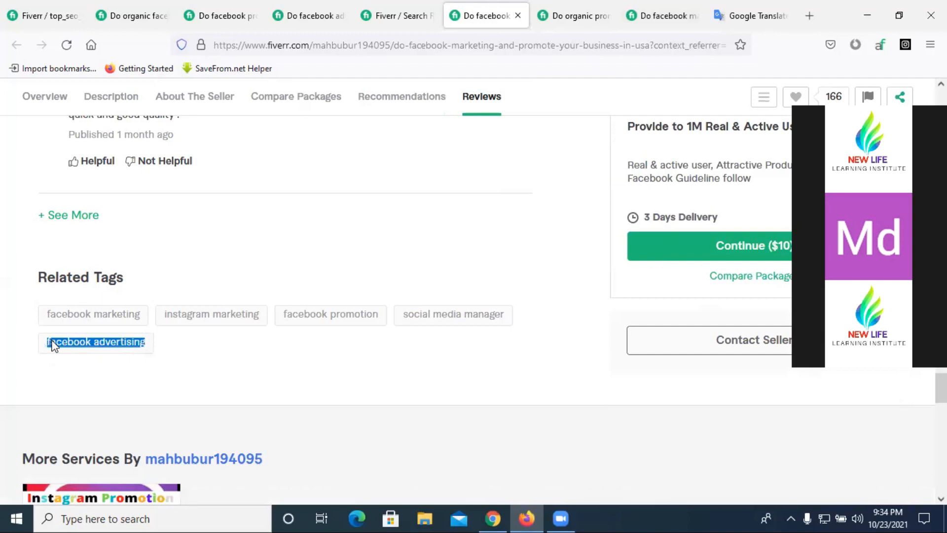
left_click(573, 16)
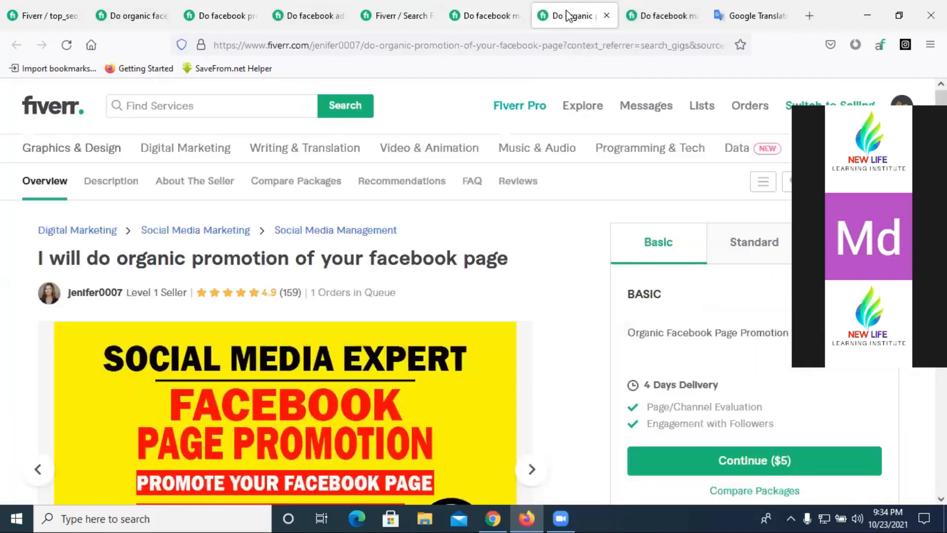
left_click(511, 10)
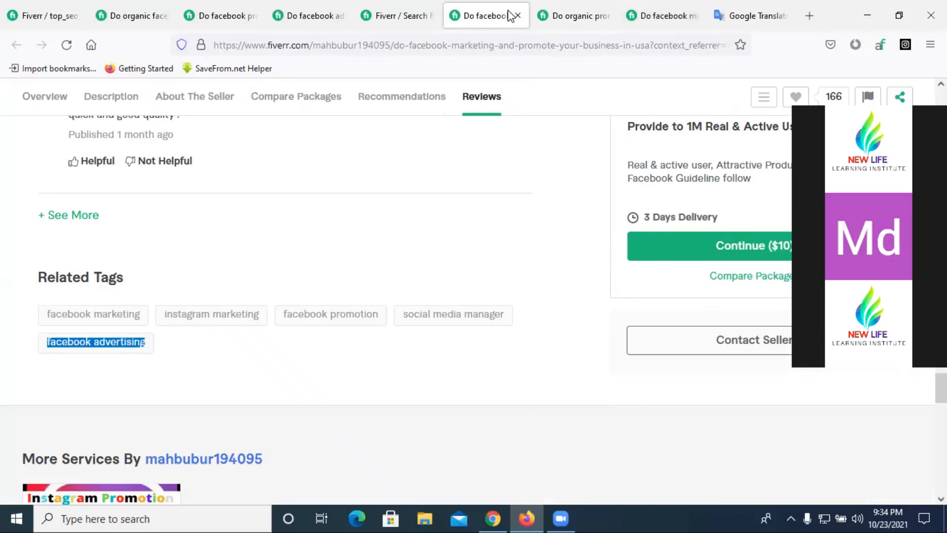
Step: Return to the "facebook promotion" search results and paste the copied tag "facebook advertising" into the search query
left_click(373, 14)
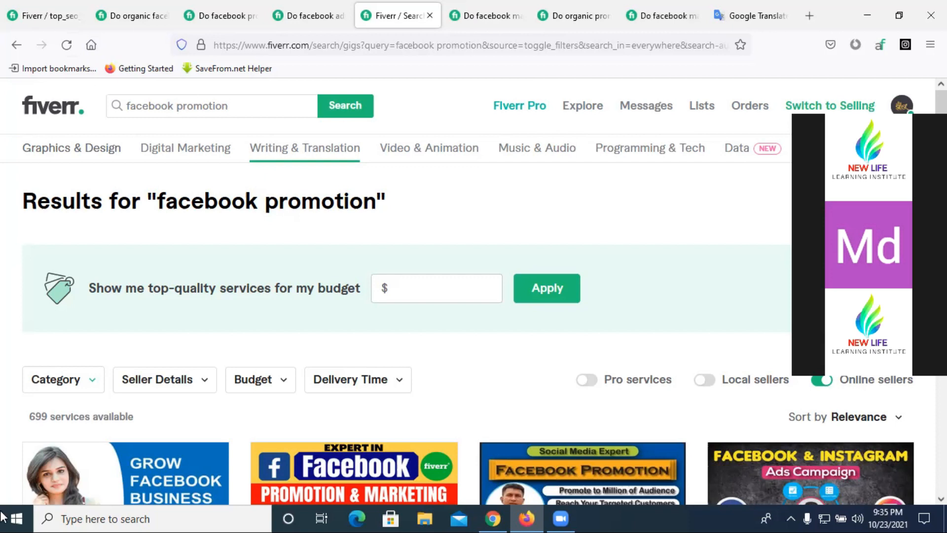
left_click(243, 111)
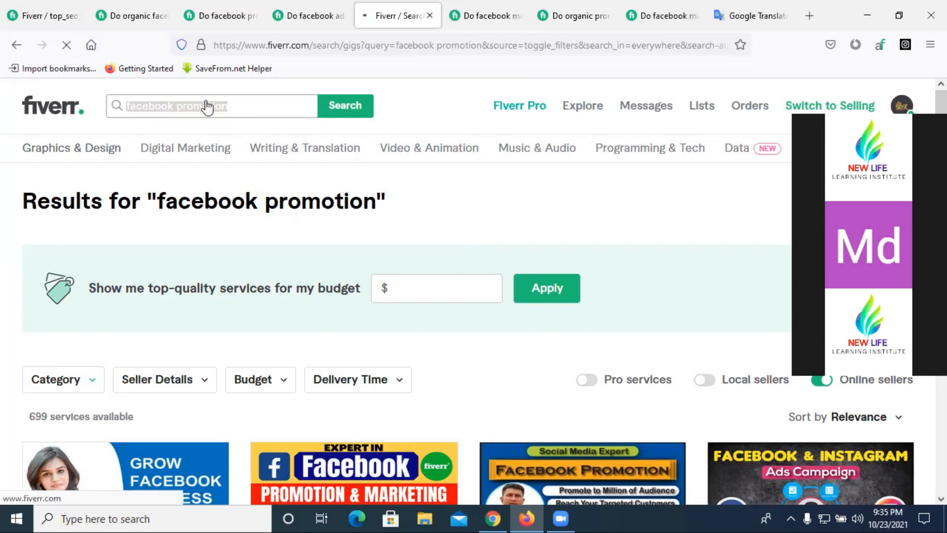
double_click(223, 109)
triple_click(222, 106)
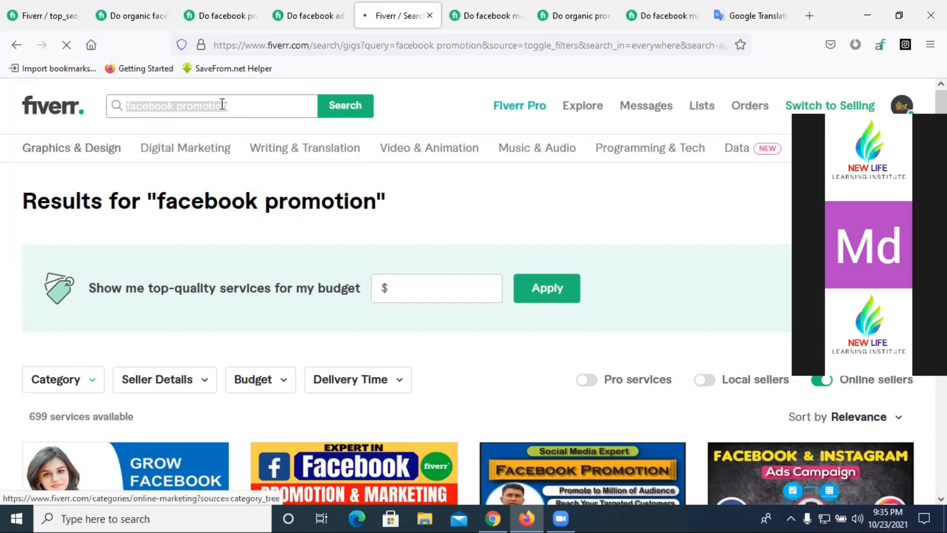
left_click(222, 104)
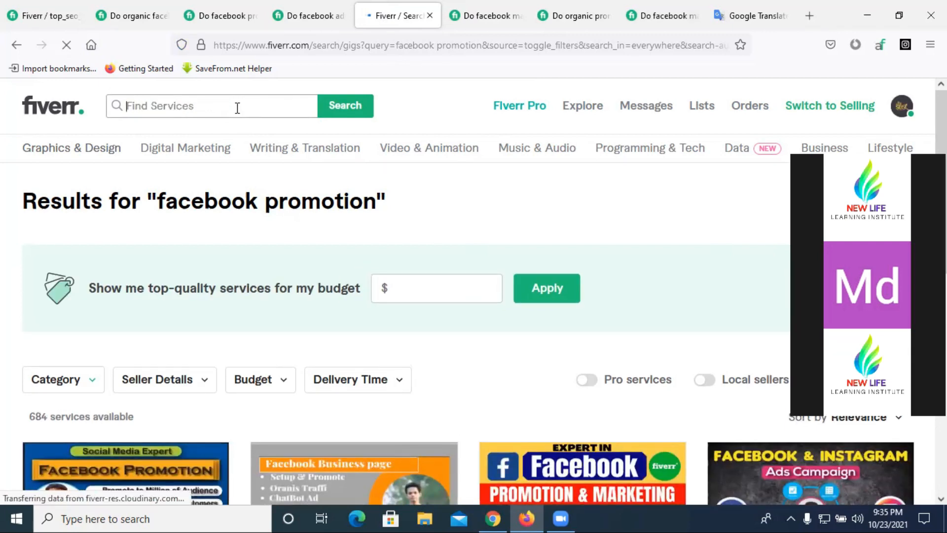
key("ctrl+v")
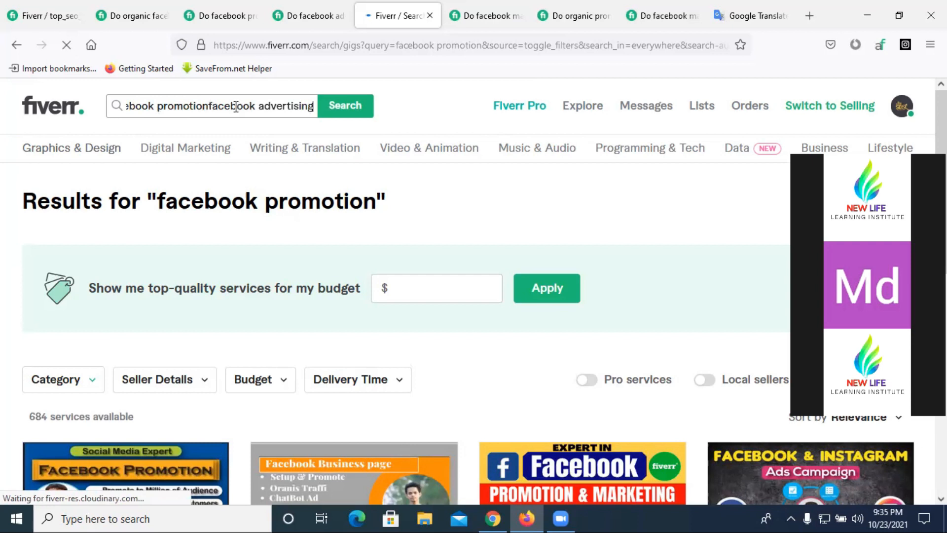
Step: Remove "facebook promotion" from the query and search the Gigs for "facebook advertising"
left_click(207, 107)
key("shift+Home")
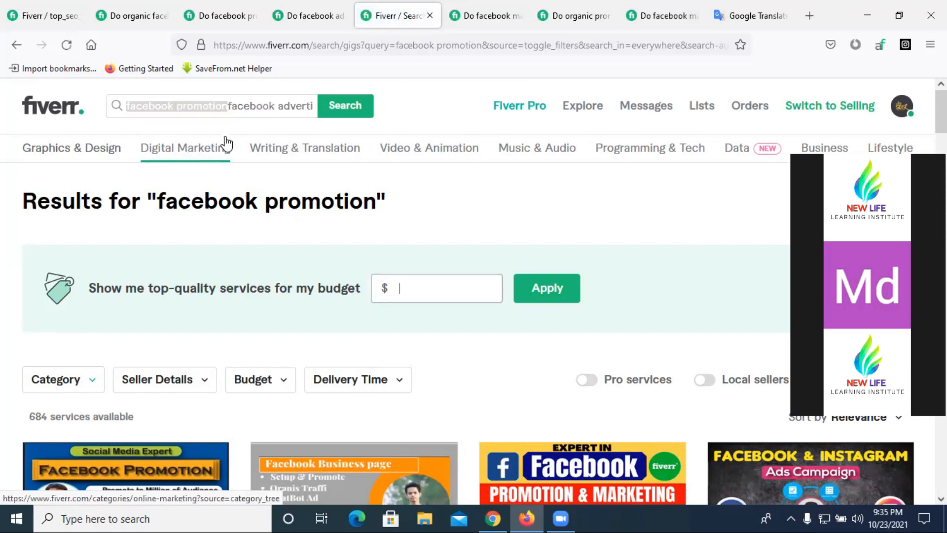
double_click(229, 104)
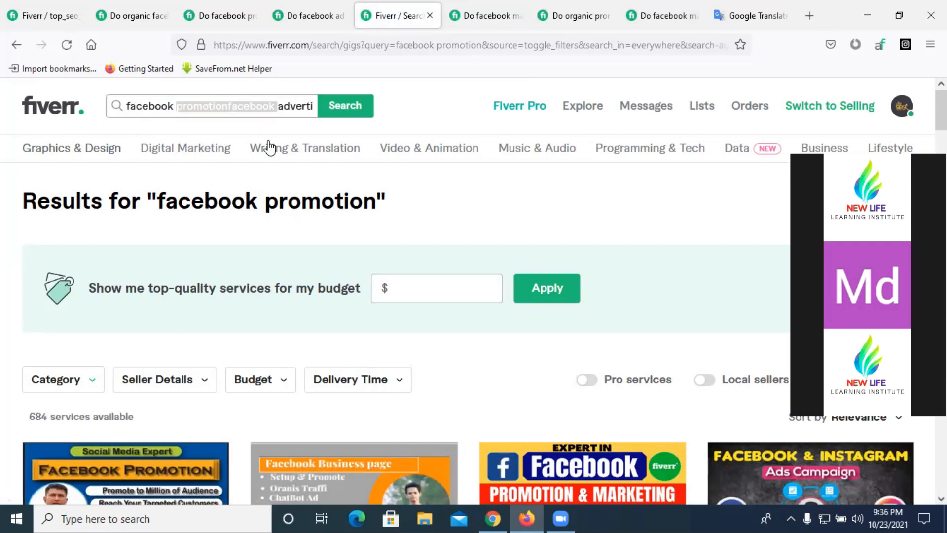
left_click(229, 104)
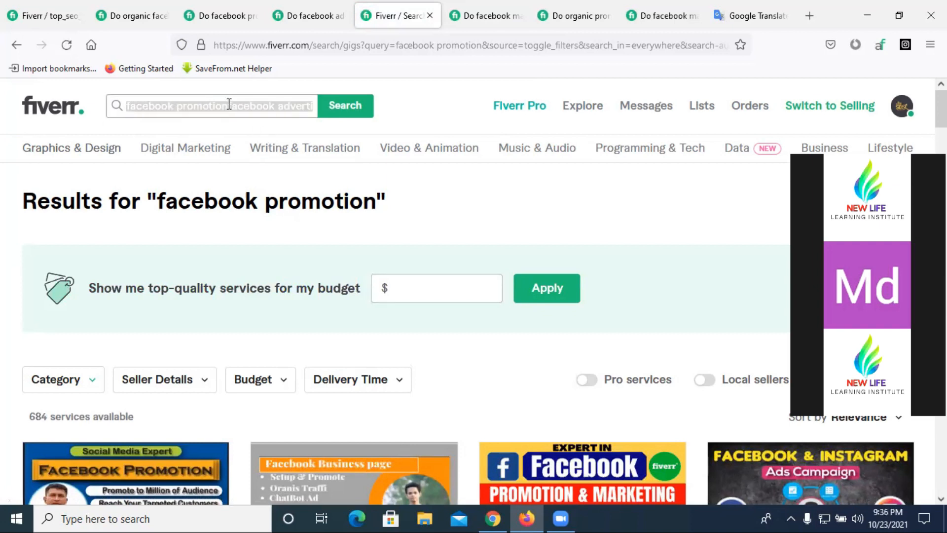
left_click(229, 104)
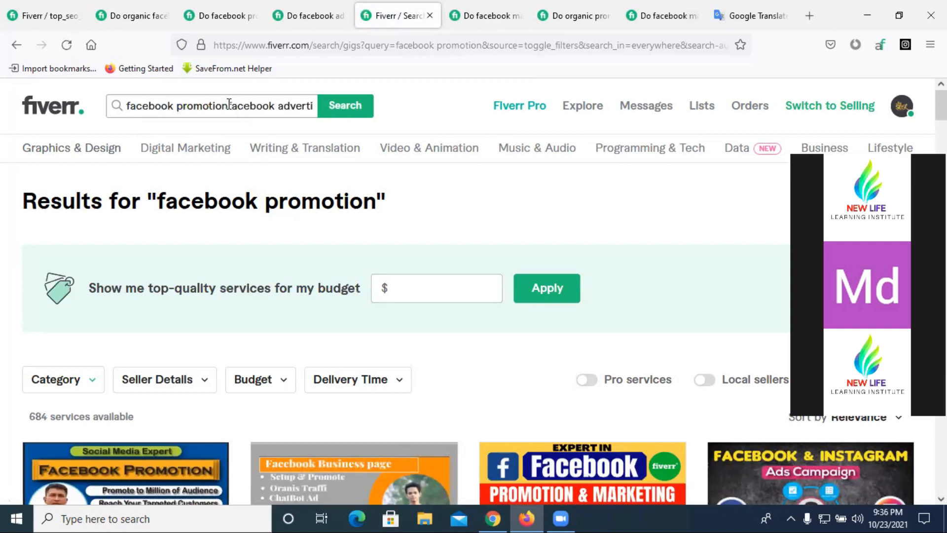
left_click_drag(228, 104, 52, 105)
key("BackSpace")
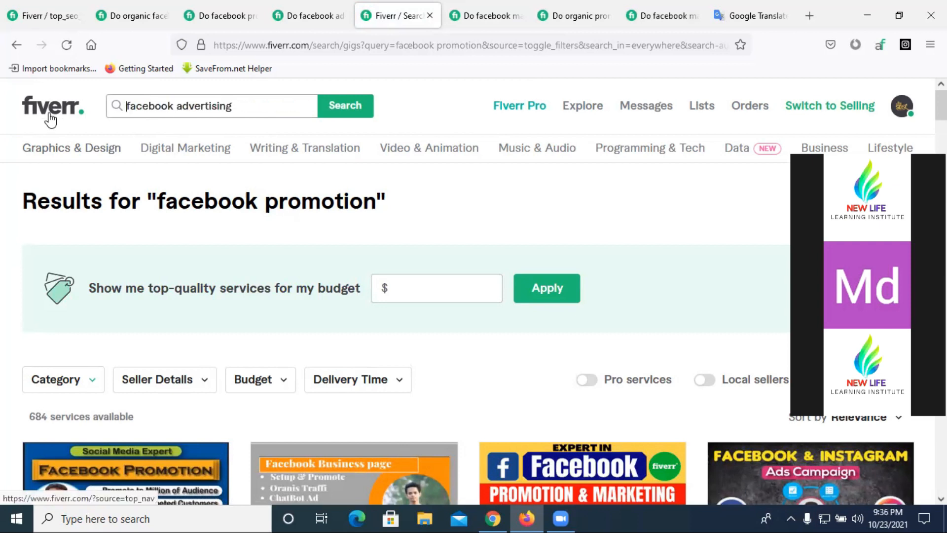
left_click(345, 109)
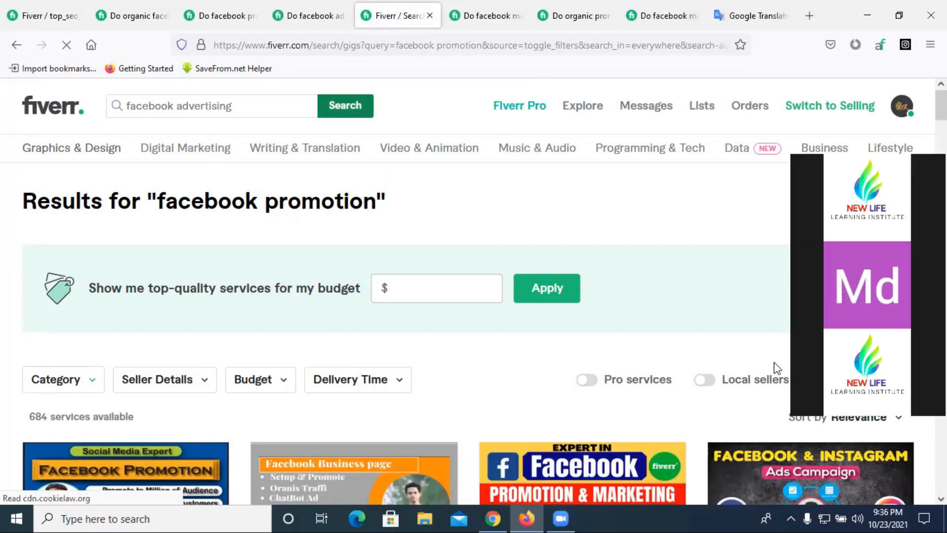
Step: Filter the "facebook advertising" results to online sellers and look over the listed Gigs
scroll(371, 218, "down", 3)
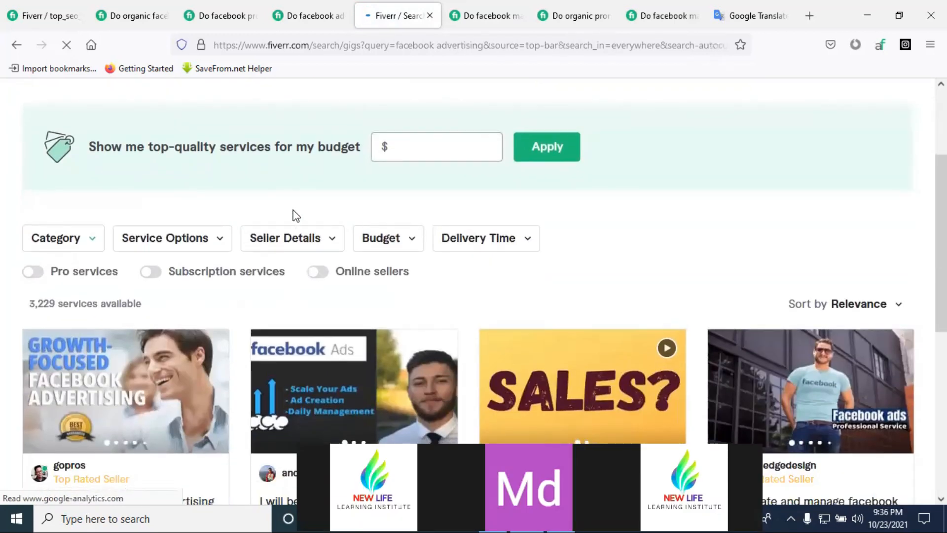
scroll(179, 285, "down", 3)
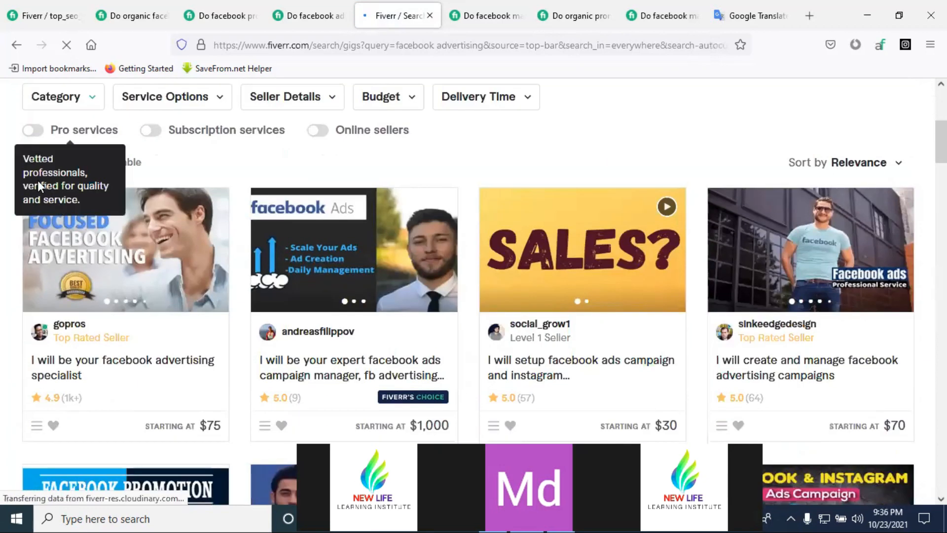
left_click(318, 136)
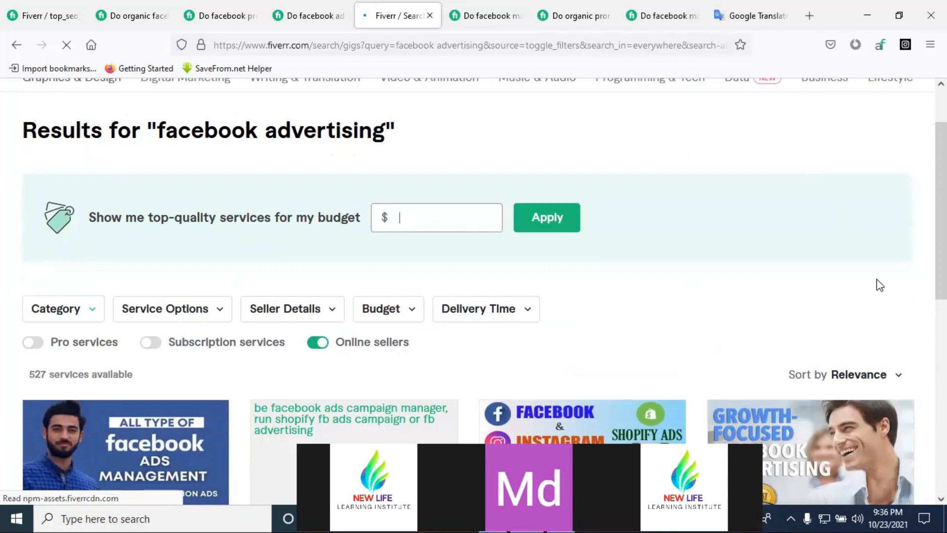
left_click_drag(577, 288, 695, 286)
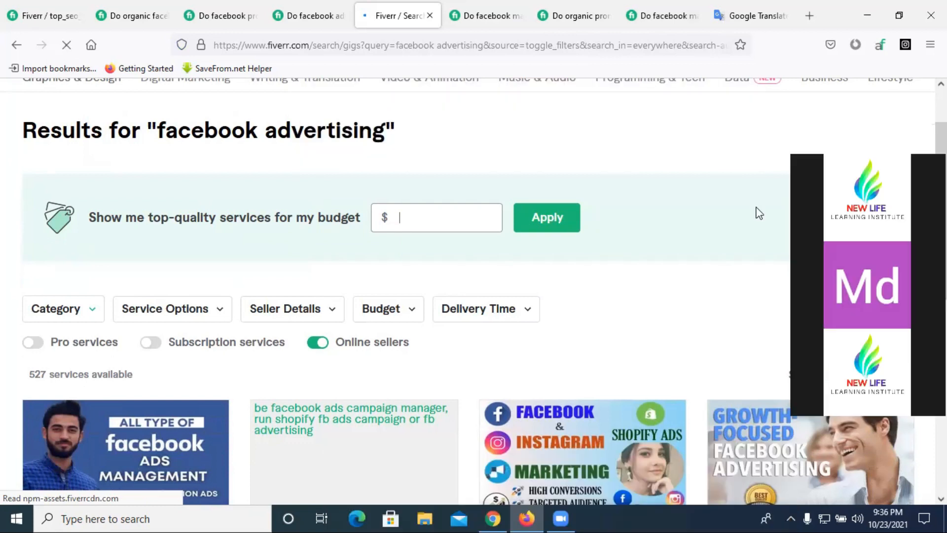
scroll(309, 303, "down", 7)
scroll(291, 292, "up", 8)
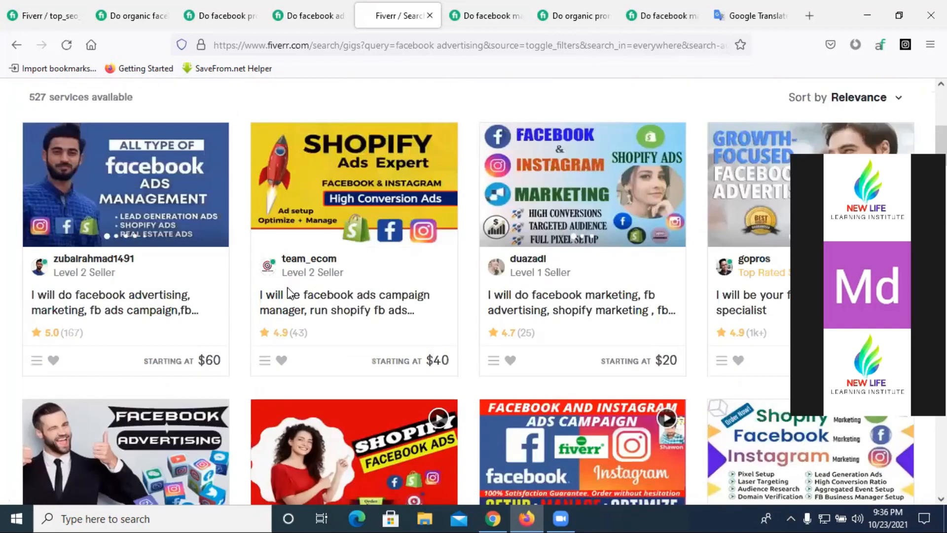
Step: Glance through the open translation, search and competing Gig pages, up to the organic Facebook page promotion Gig
left_click(750, 13)
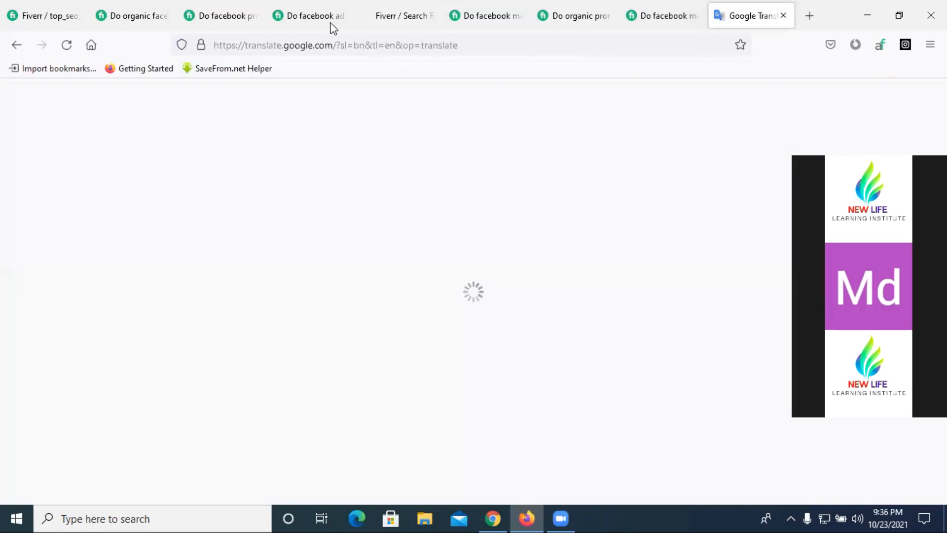
left_click(291, 16)
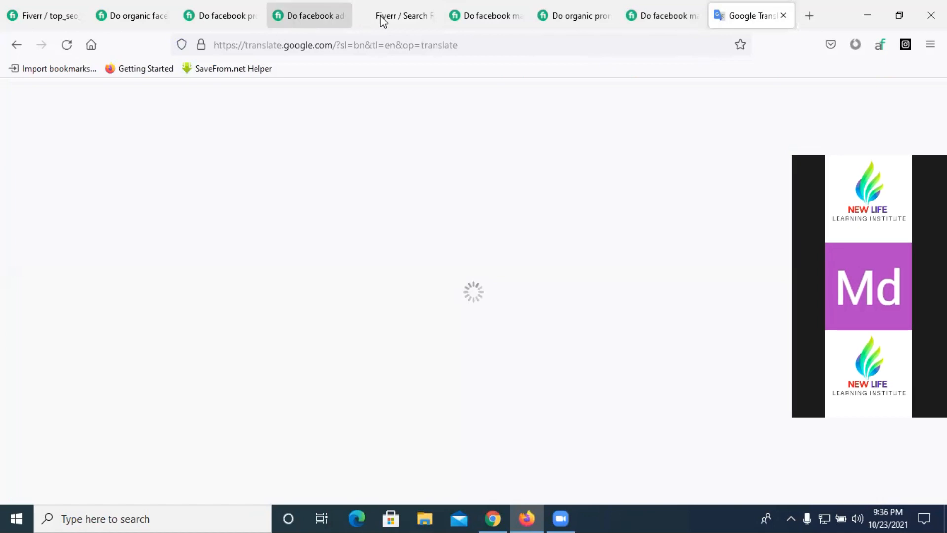
left_click(404, 16)
left_click(491, 14)
left_click(577, 15)
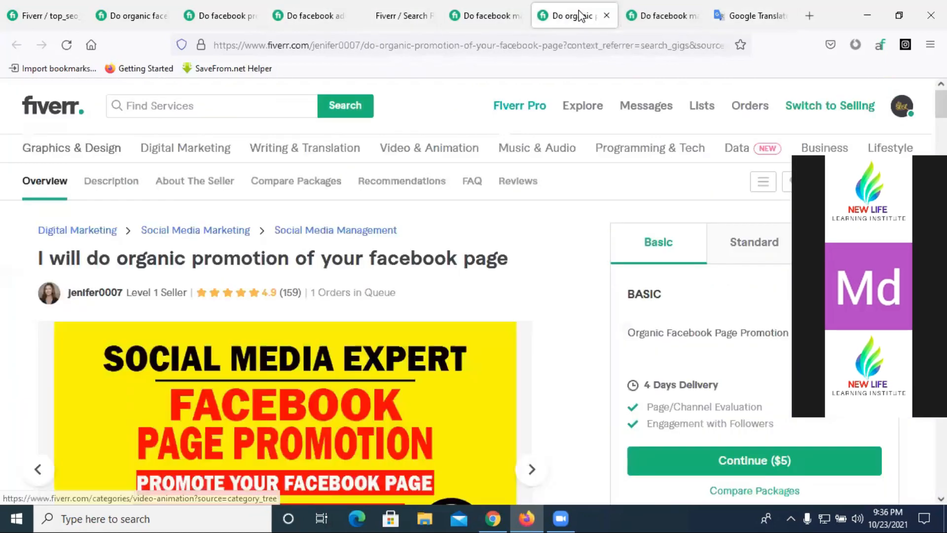
Step: Switch to Google Translate and choose English as the source language for translating into Bengali
left_click(742, 16)
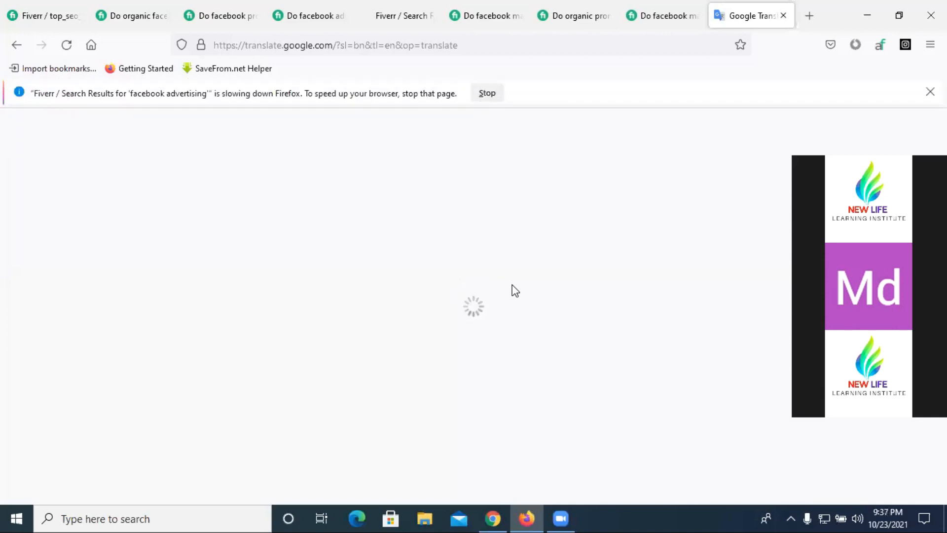
left_click(210, 237)
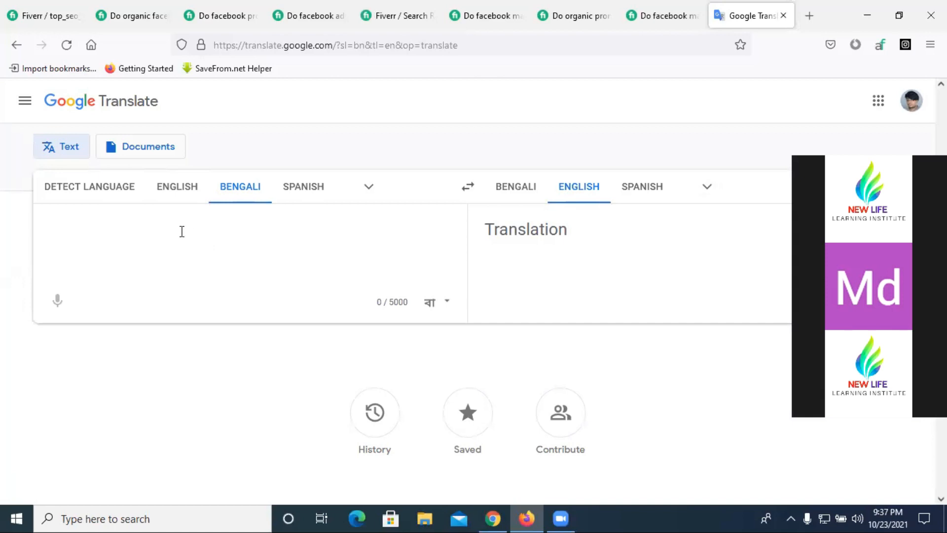
left_click(171, 193)
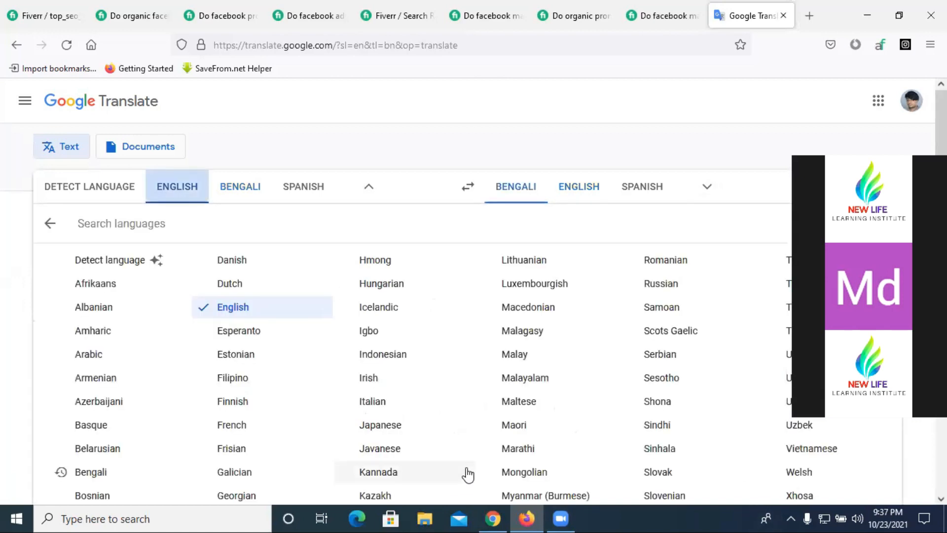
left_click(191, 192)
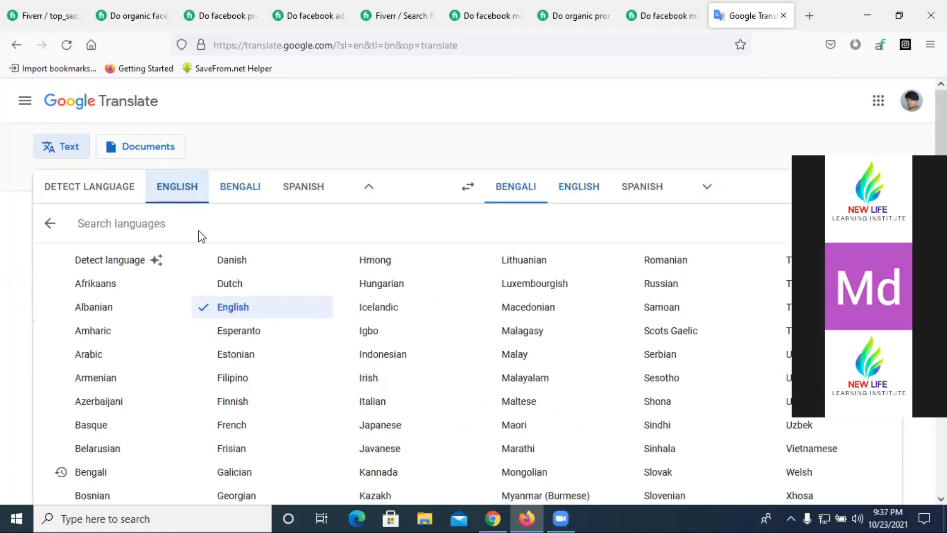
left_click(194, 226)
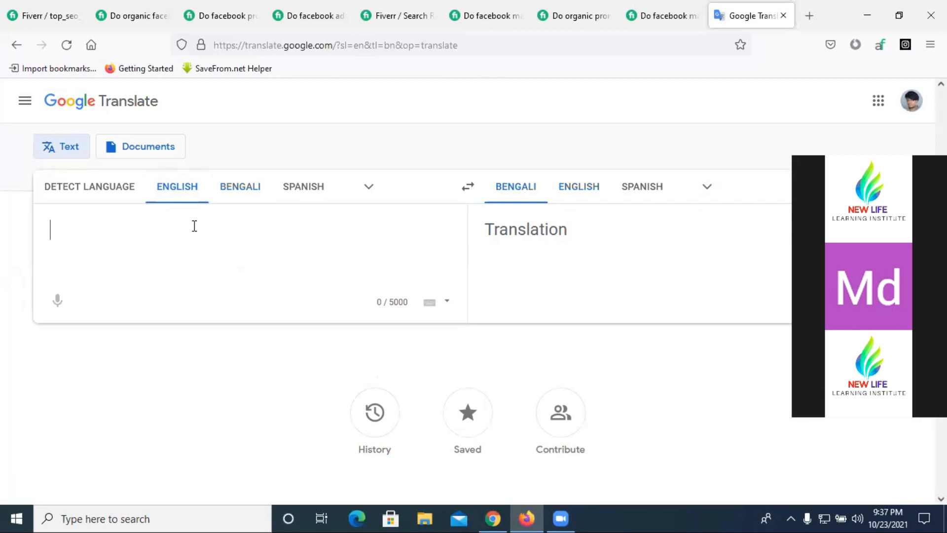
Step: Enter the draft Gig title "I will do Facebook Marketing and facebook advertising" as the text to translate
type("I")
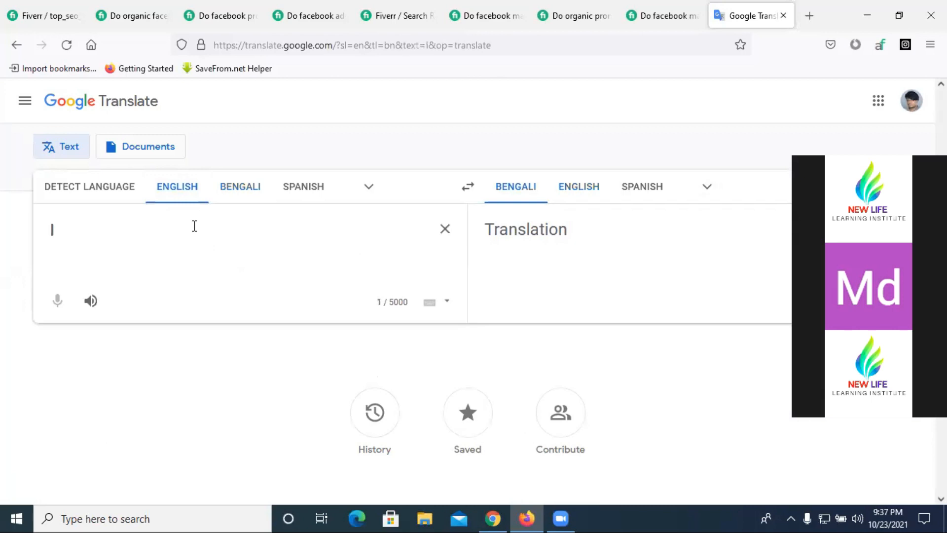
type(" w")
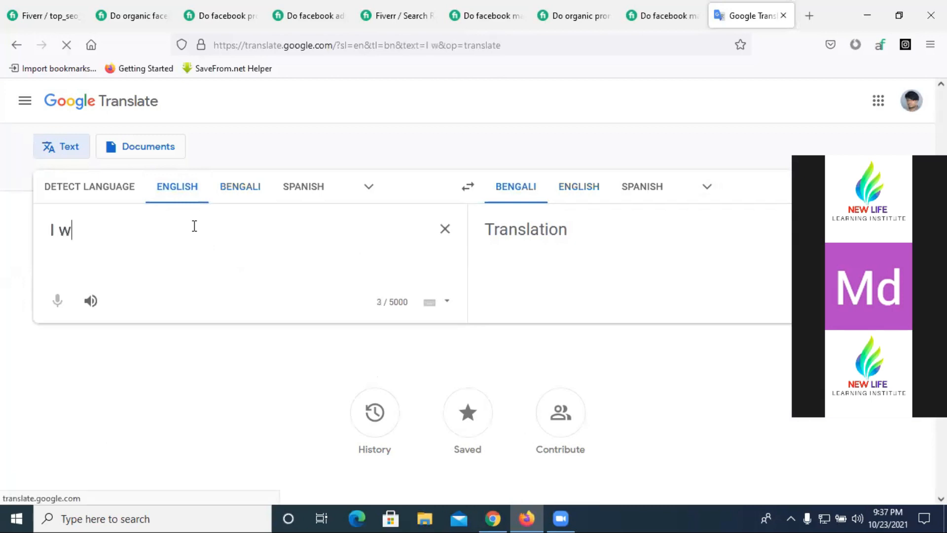
type("ill")
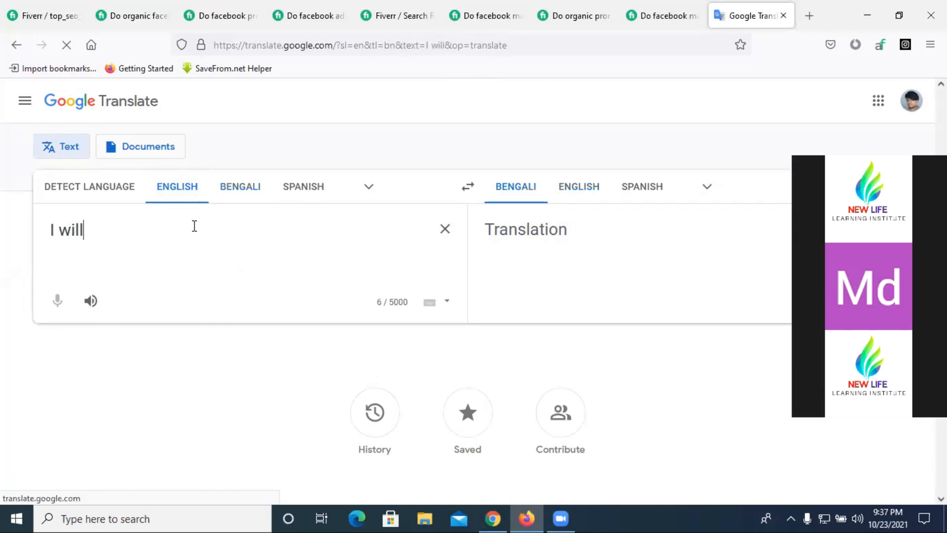
type(" do ")
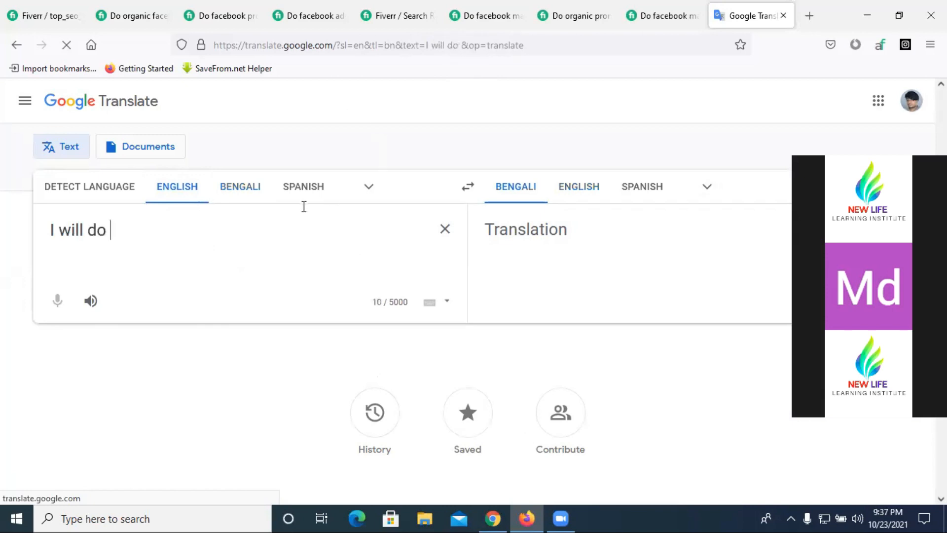
type("F")
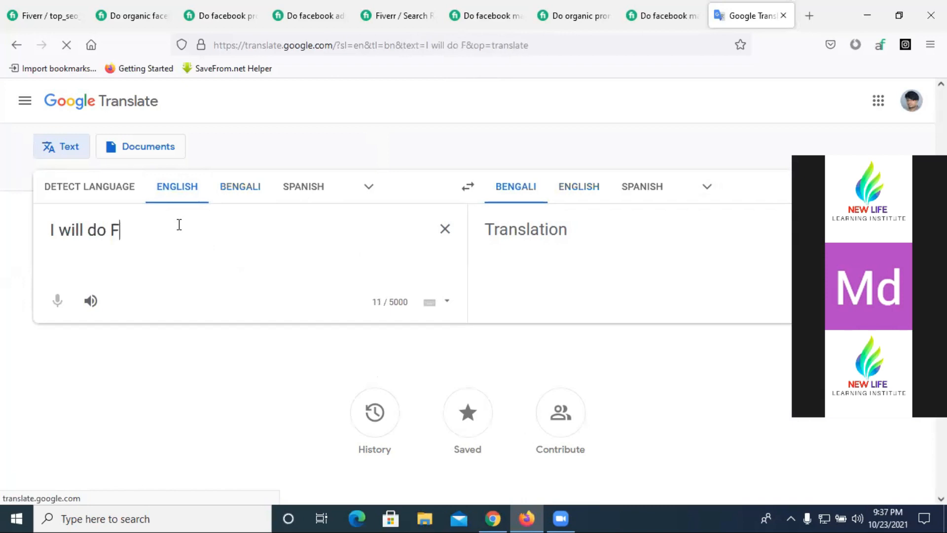
type("aceboo")
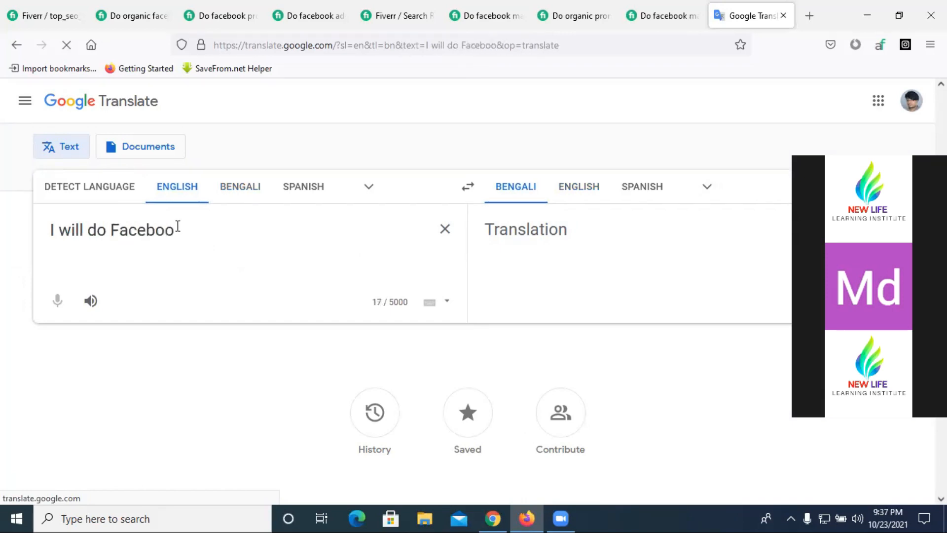
type("k")
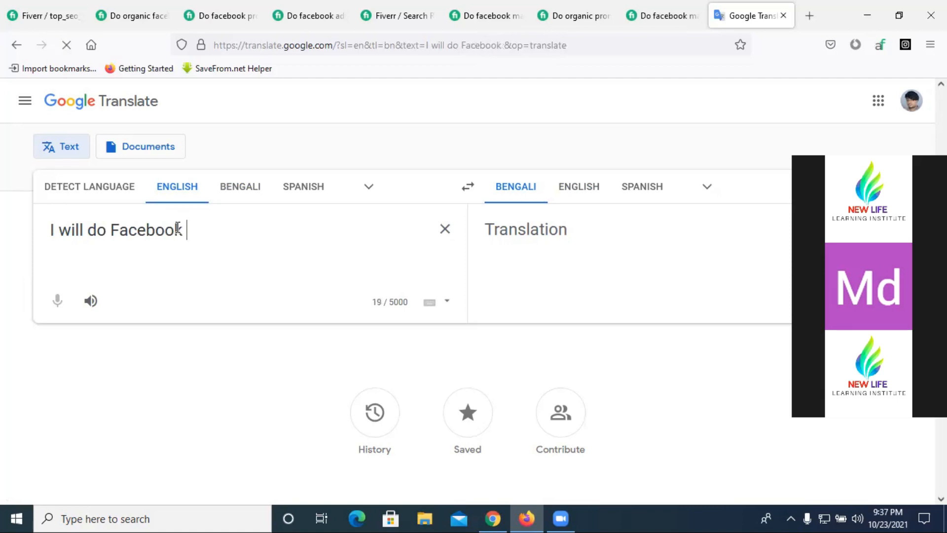
type("Marketing")
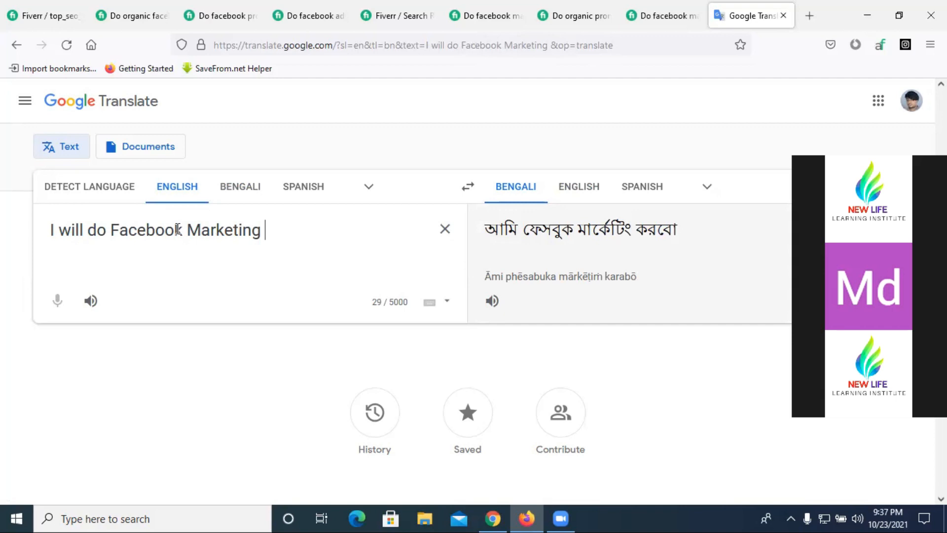
type("and ")
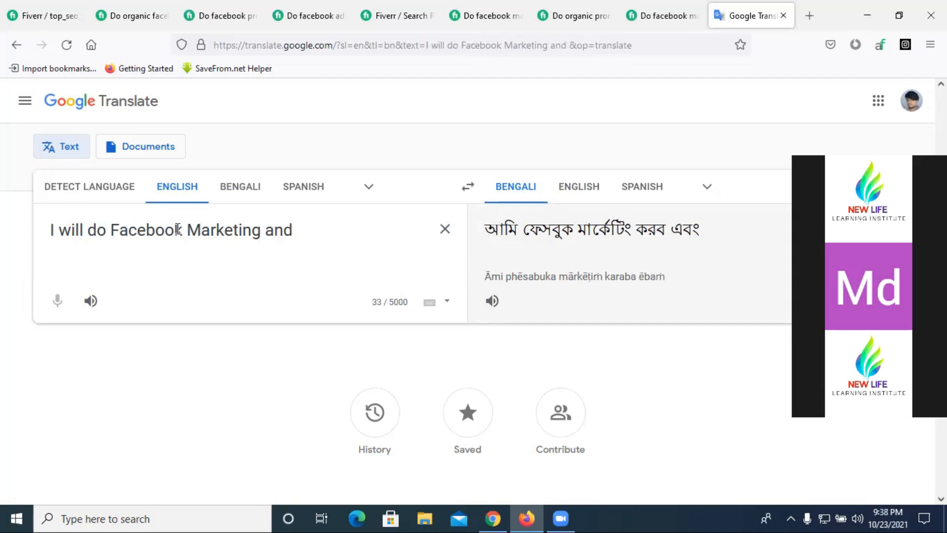
type("facebook advertising")
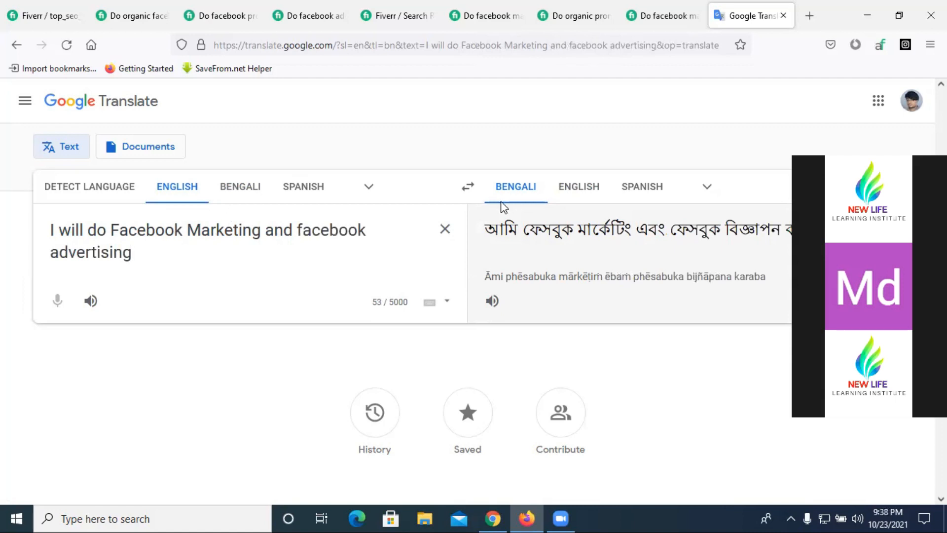
Step: Revise the draft Gig title to "I will do Facebook Marketing and advertising for your Business"
left_click_drag(293, 230, 370, 231)
key("BackSpace")
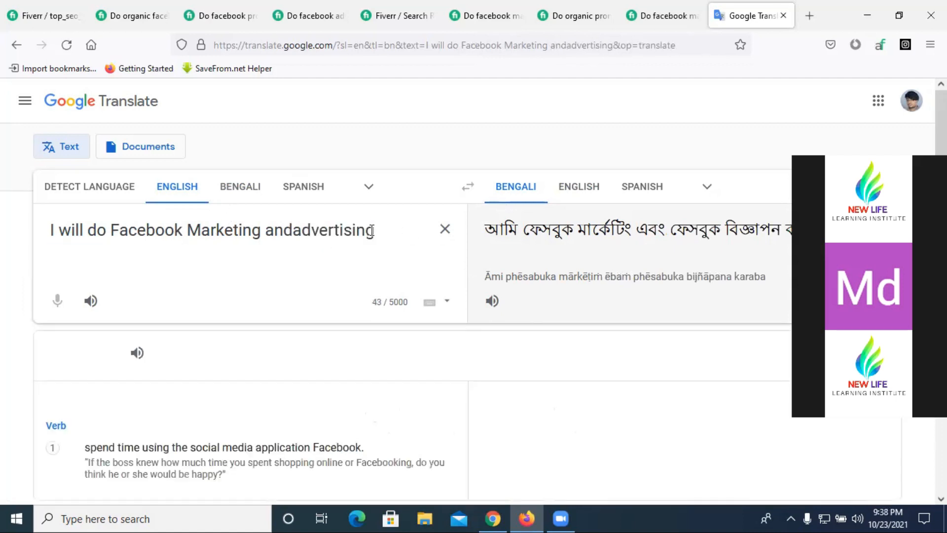
type("advertising")
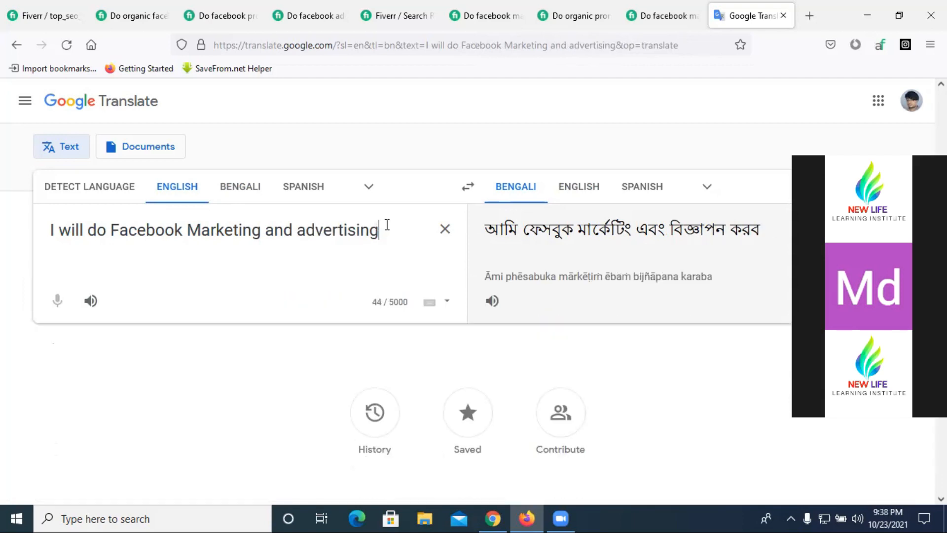
type(" in y")
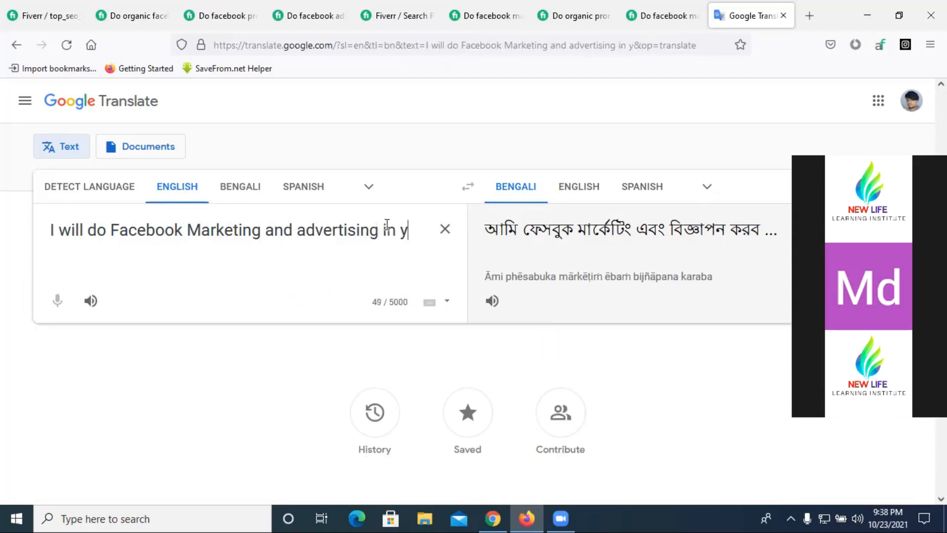
type("our Business")
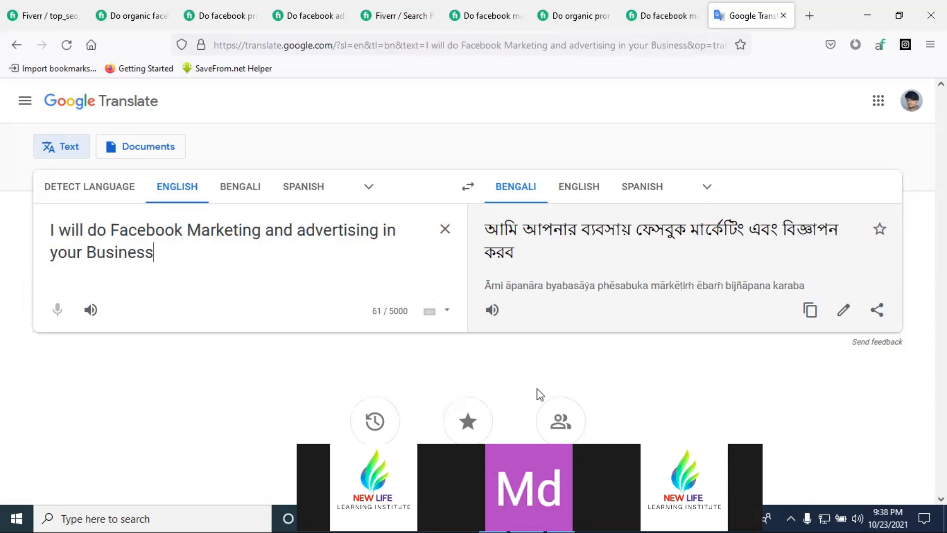
double_click(385, 230)
type("for")
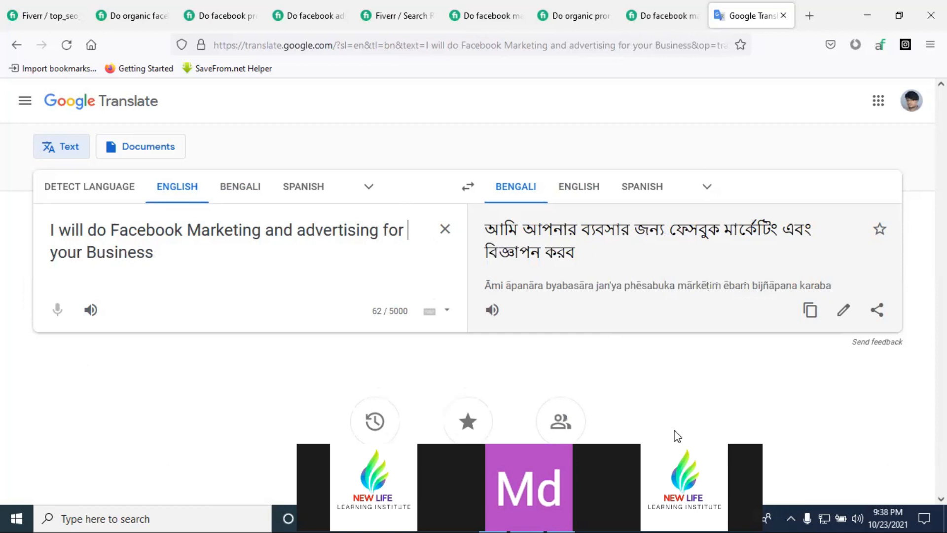
Step: Duplicate the draft title on a second line and change the copy's ending to "In usa"
triple_click(175, 244)
key("ctrl+c")
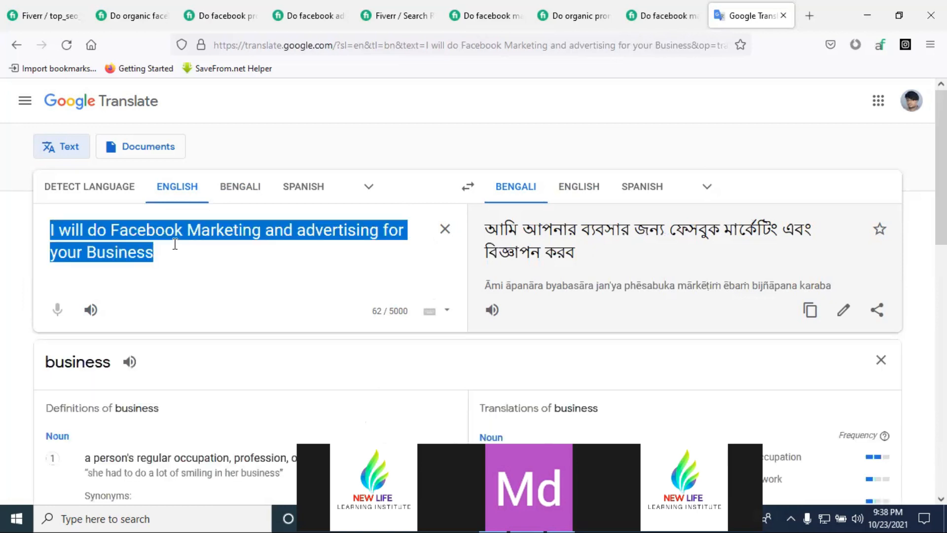
left_click(174, 253)
key("Return")
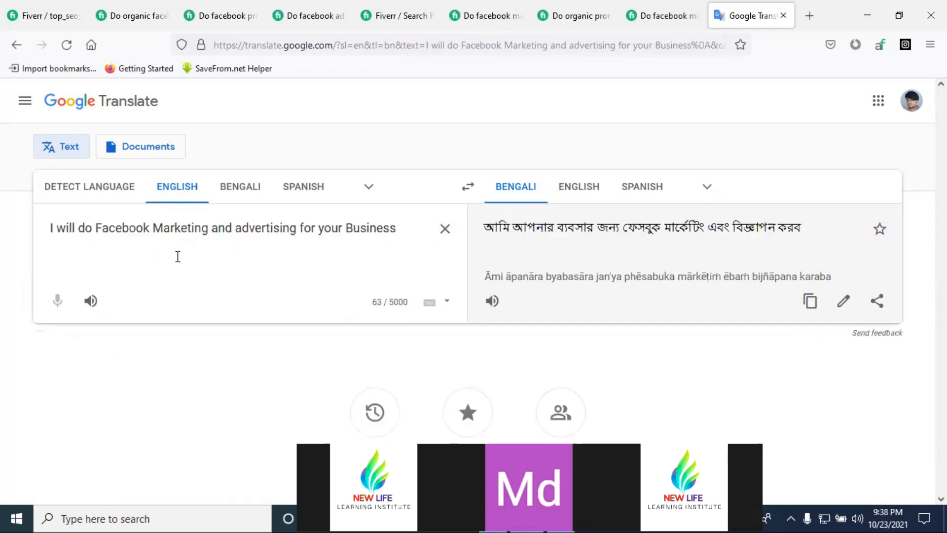
key("ctrl+v")
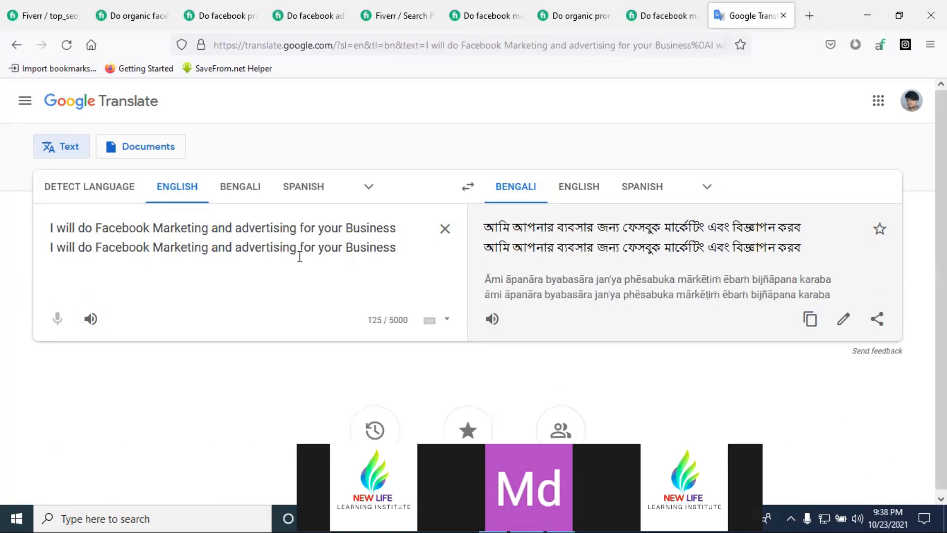
left_click_drag(298, 247, 403, 246)
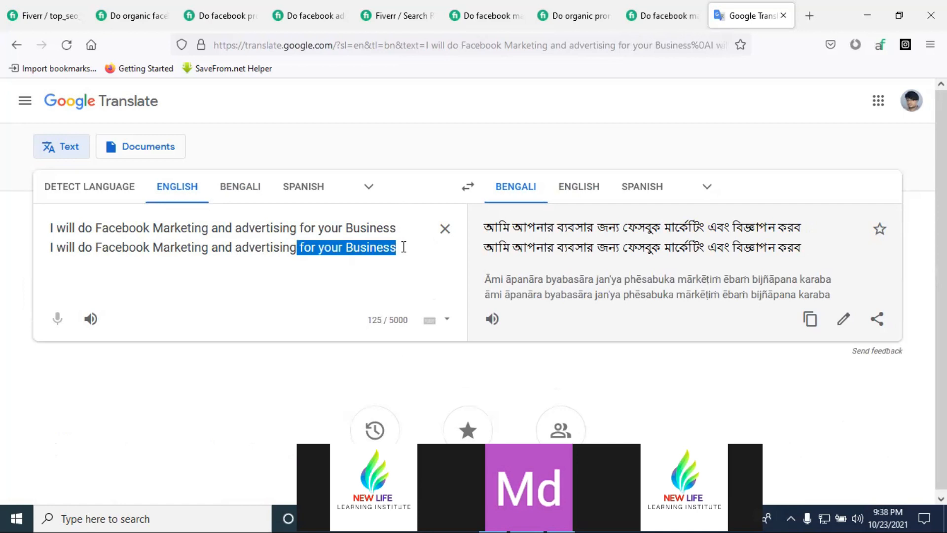
key("BackSpace")
type("In")
type("usa")
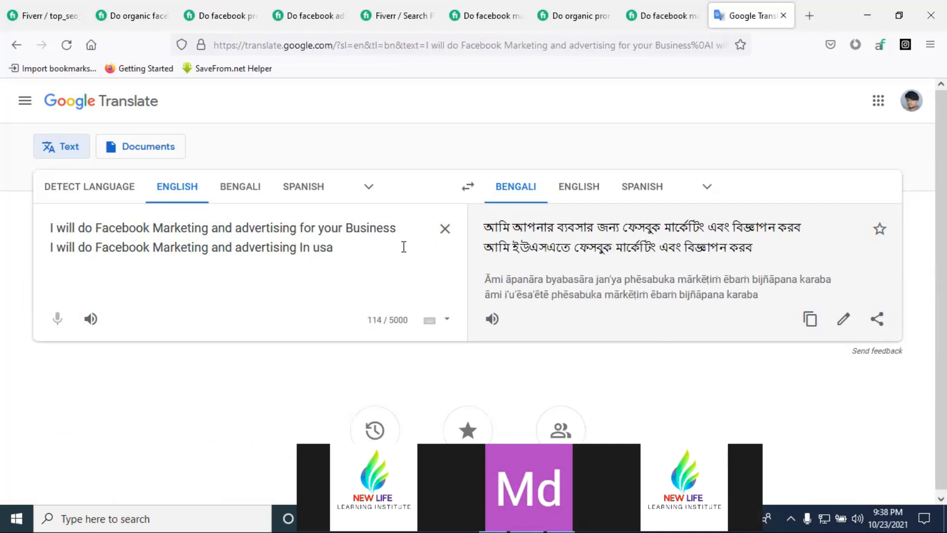
Step: Copy the "In usa" title to a third line and extend its ending to "In usa,uk"
triple_click(218, 248)
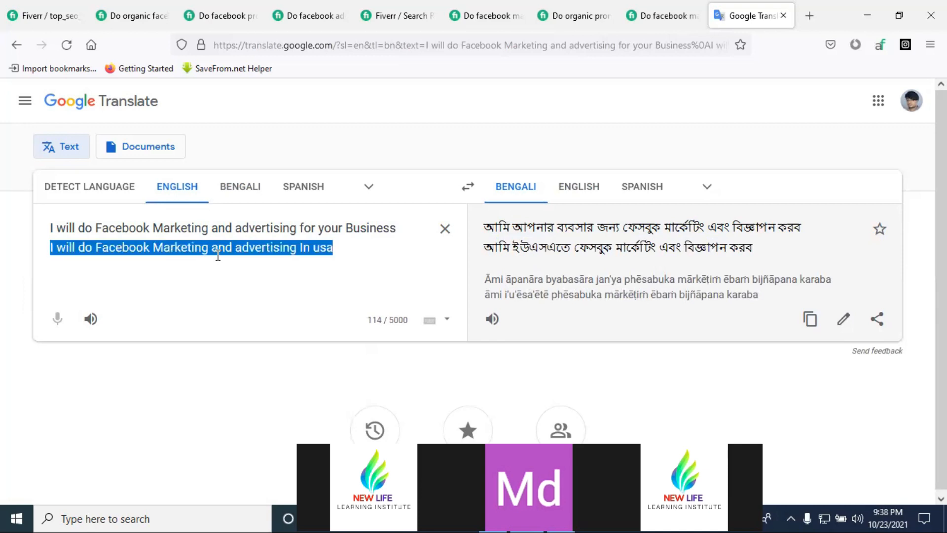
key("ctrl+c")
left_click(379, 257)
key("Return")
key("ctrl+v")
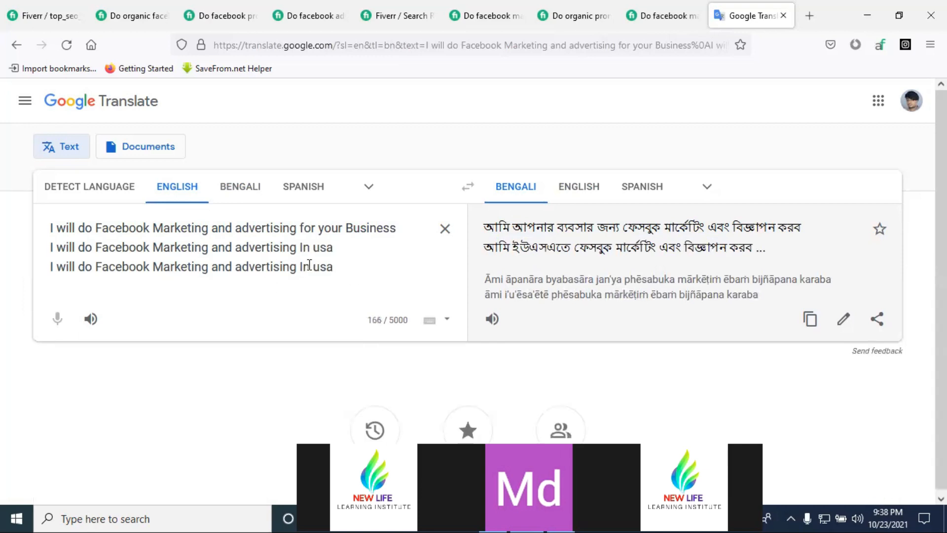
left_click_drag(313, 267, 332, 267)
left_click(341, 266)
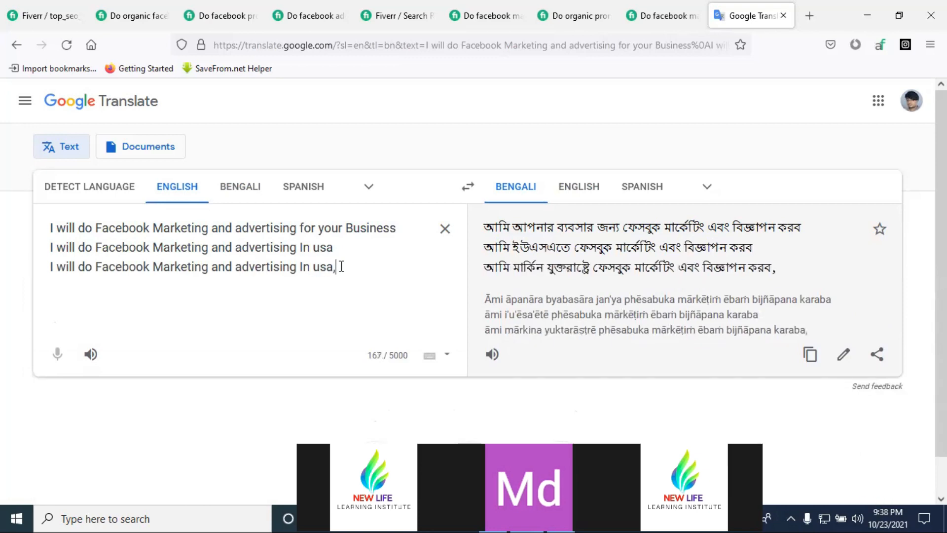
type(",uk")
Step: Add a fourth title variant, "I will do Facebook Marketing and advertising For your Servicess"
key("Return")
key("ctrl+v")
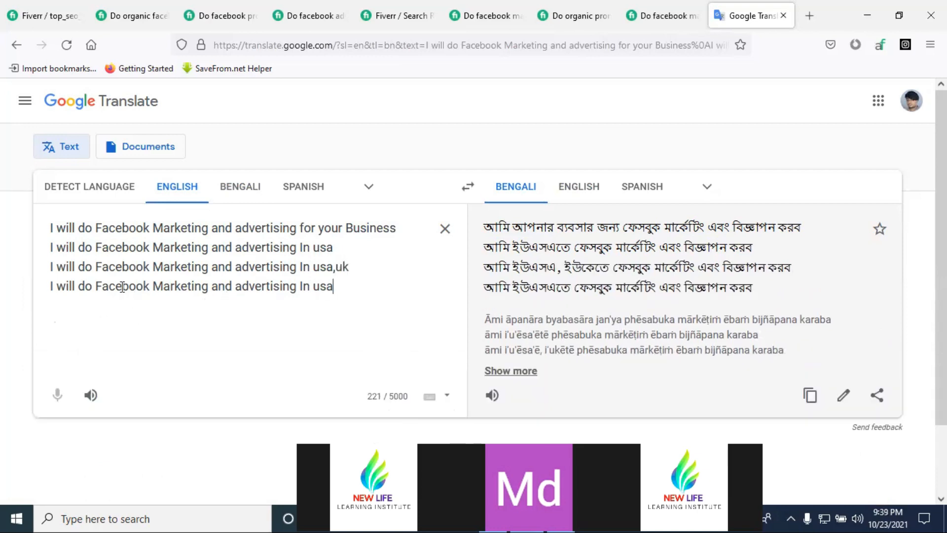
left_click_drag(95, 285, 297, 286)
triple_click(267, 287)
left_click(171, 287)
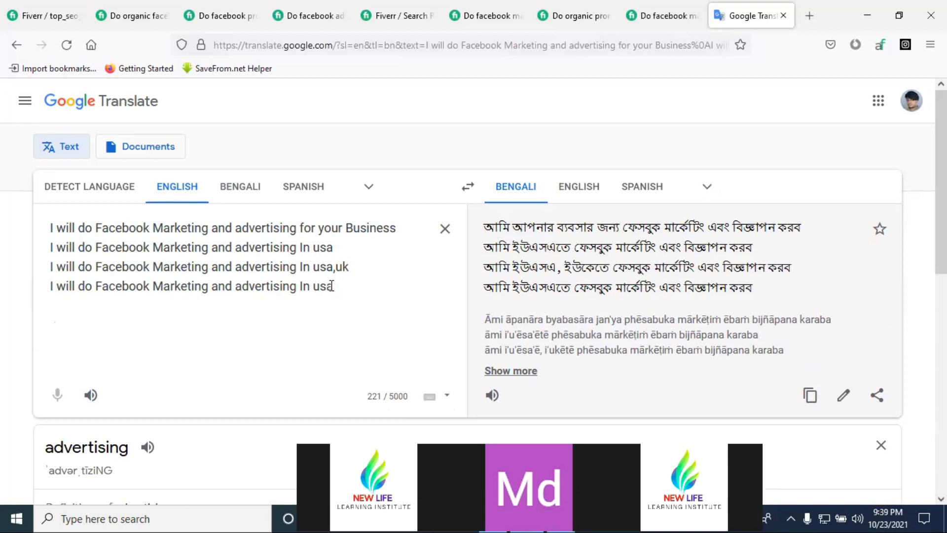
left_click_drag(337, 286, 302, 287)
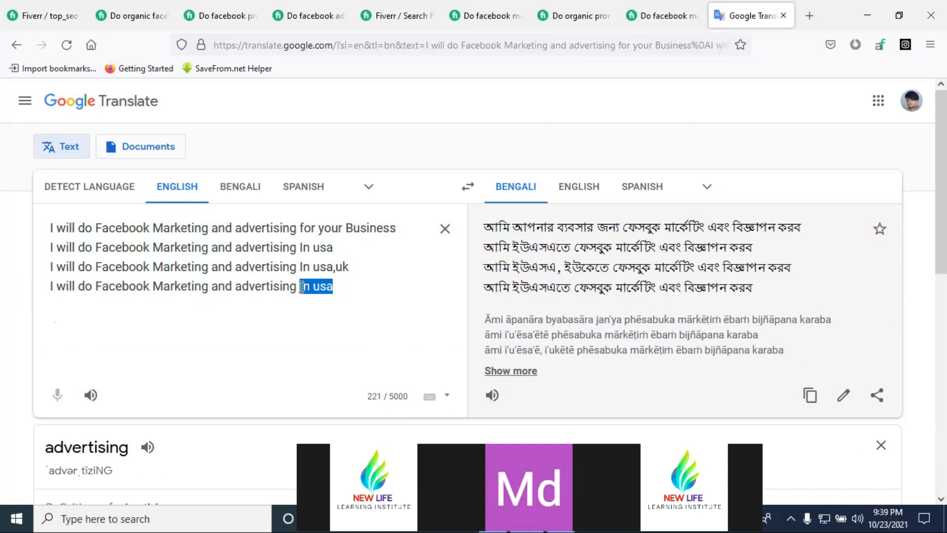
type("For ")
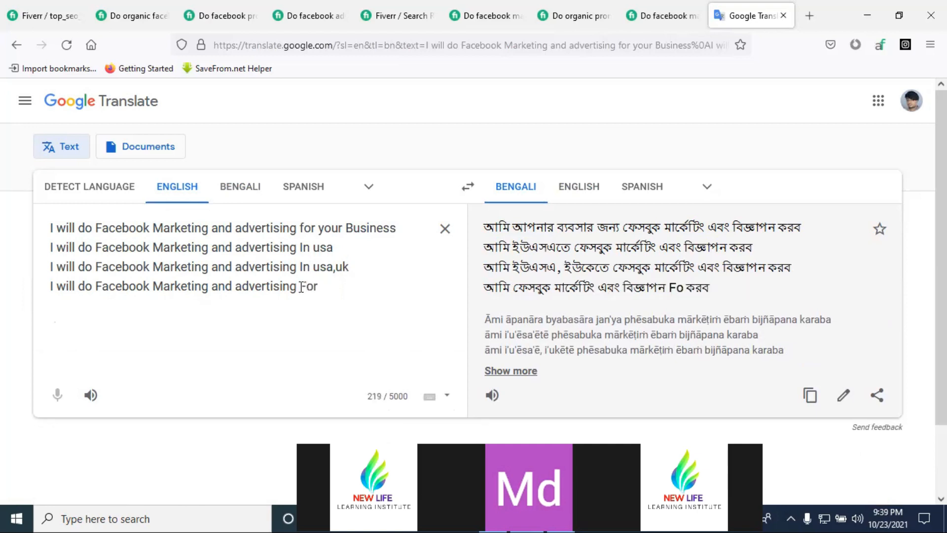
type("your Servicess")
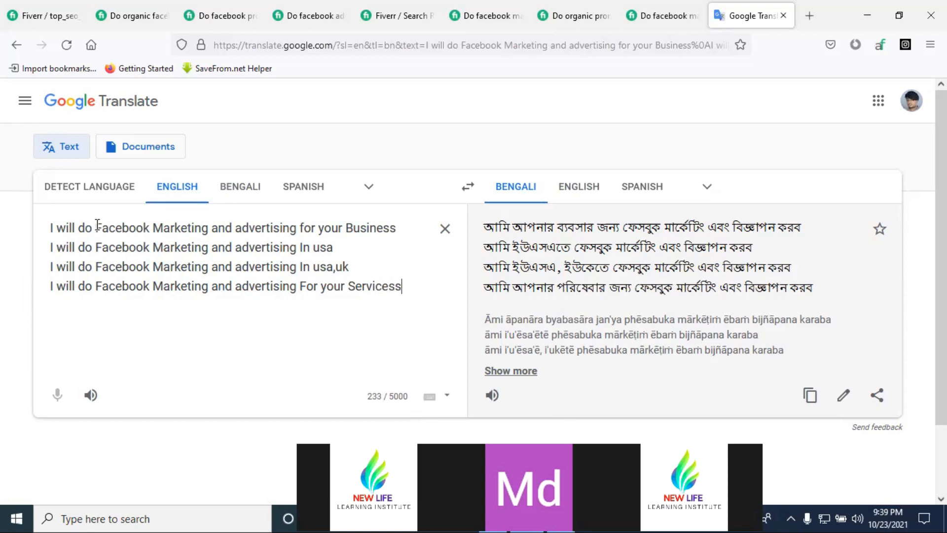
Step: Compare the first draft title with the Gig title field and its fixed "I will" opening on Fiverr's new Gig form
left_click_drag(78, 230, 398, 230)
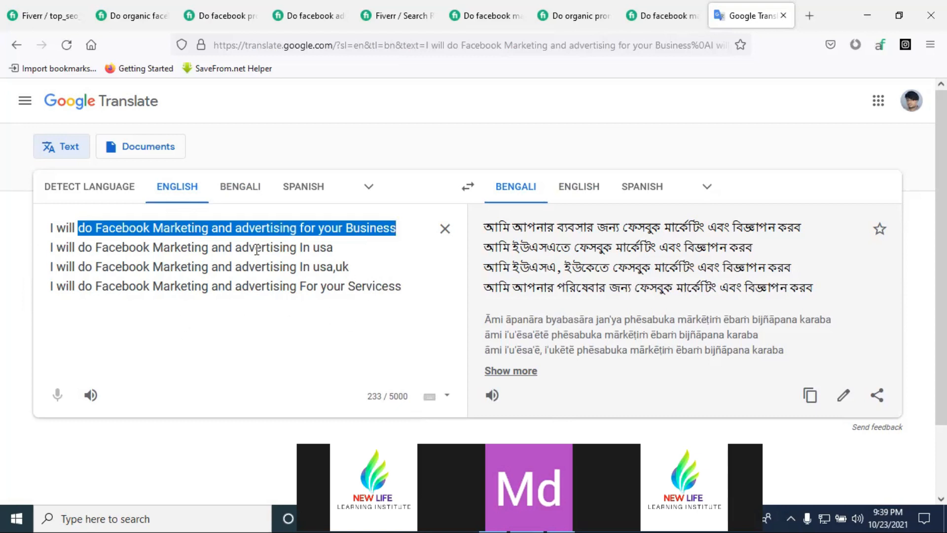
left_click(125, 16)
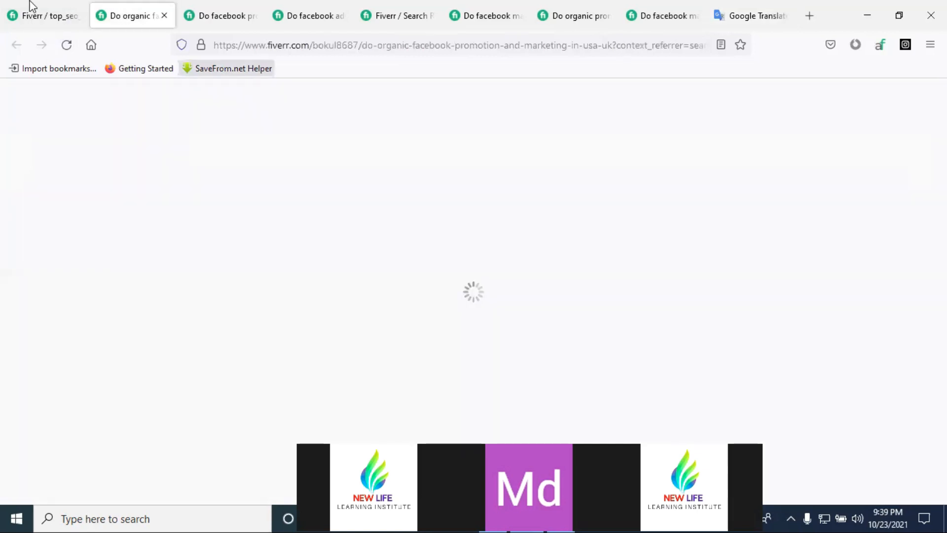
left_click(36, 16)
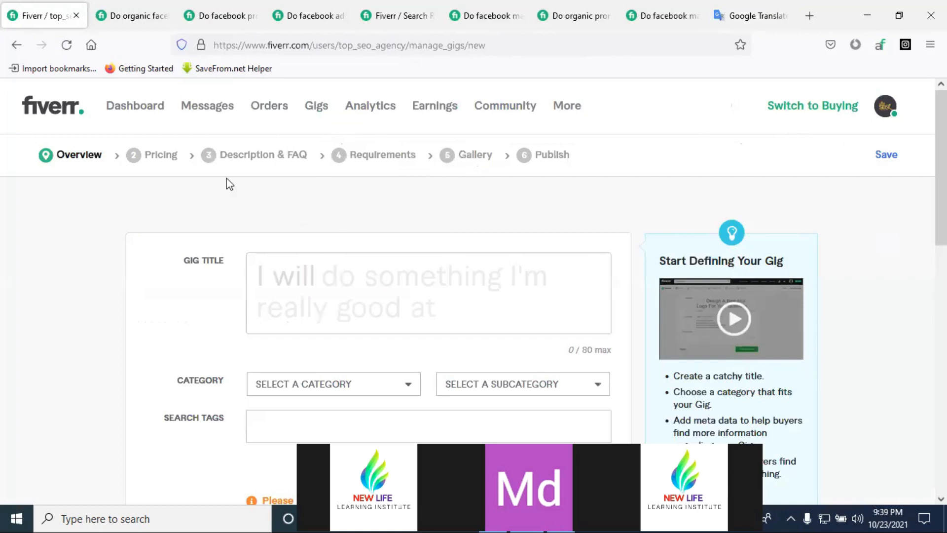
left_click(79, 155)
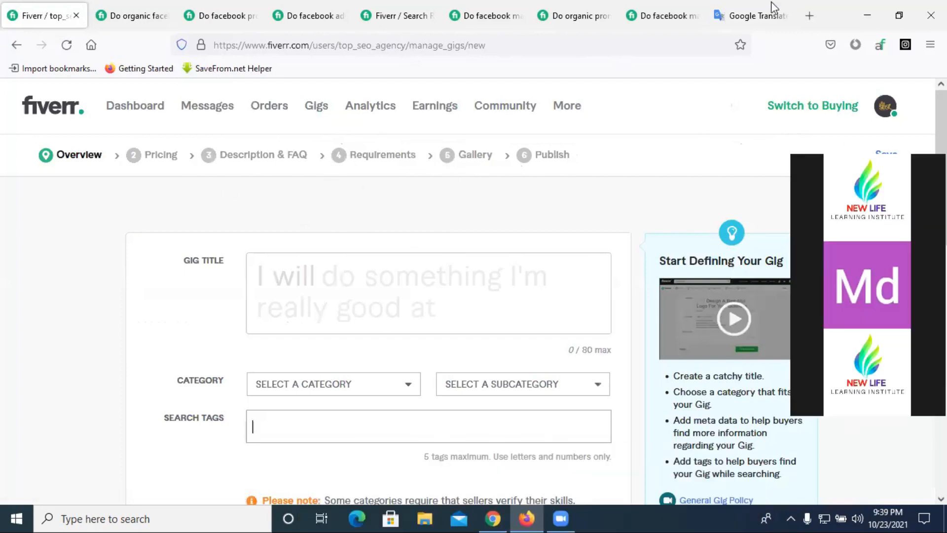
left_click(773, 7)
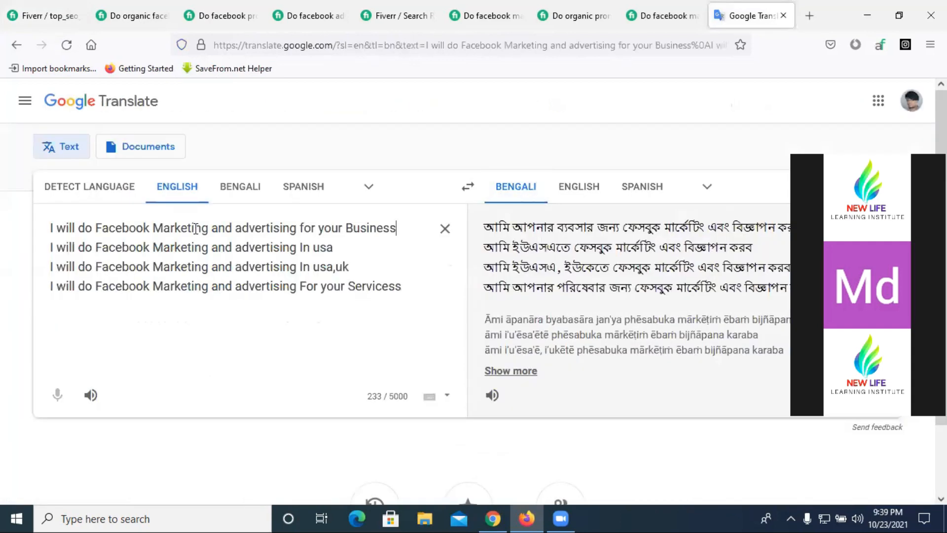
left_click_drag(81, 225, 399, 228)
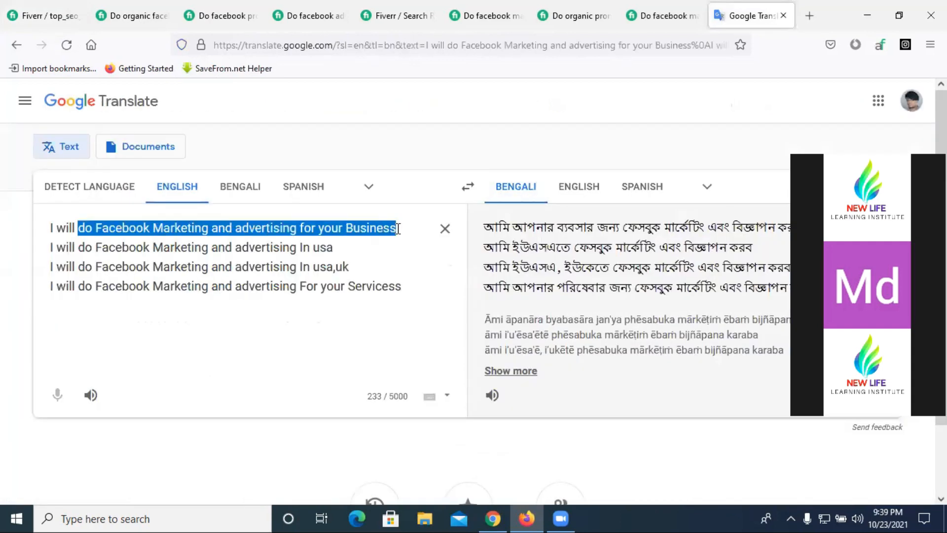
left_click(67, 17)
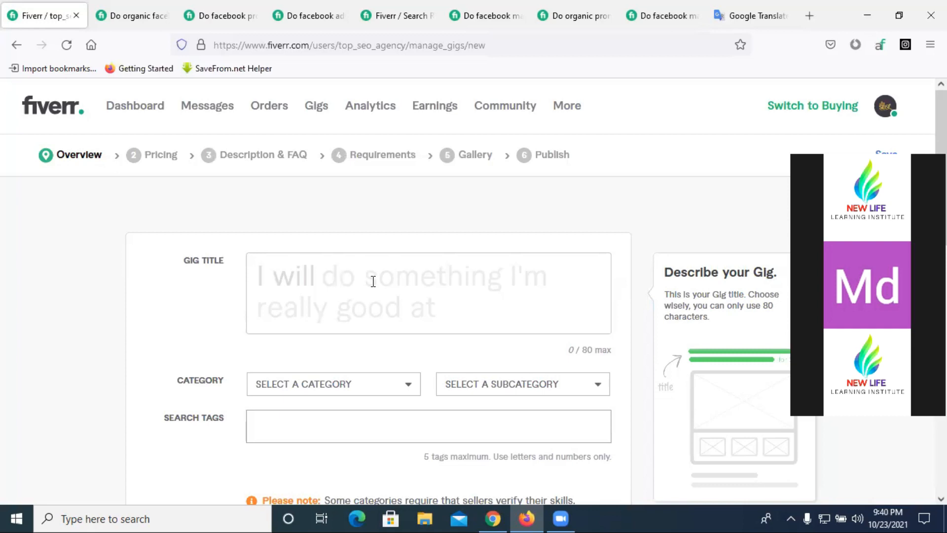
scroll(368, 294, "down", 5)
scroll(353, 291, "up", 3)
left_click(369, 223)
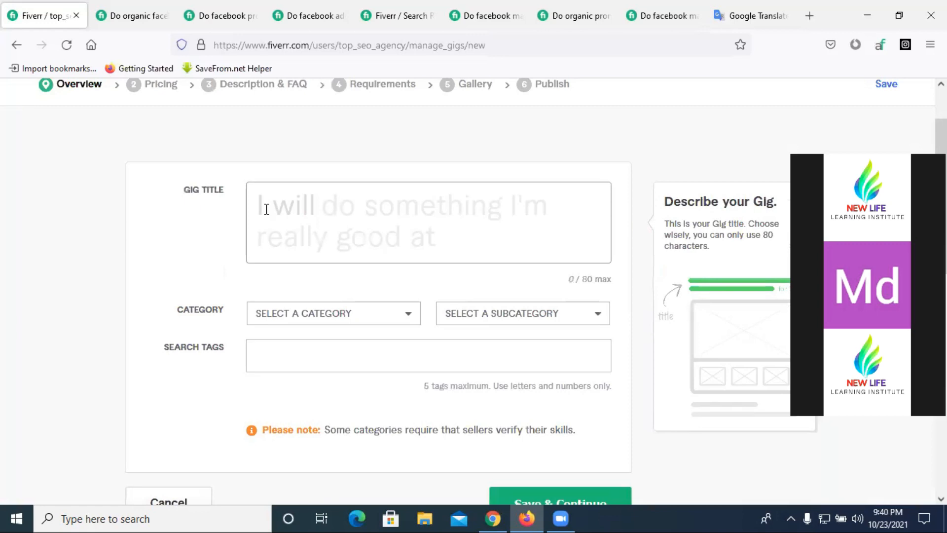
left_click_drag(265, 209, 341, 211)
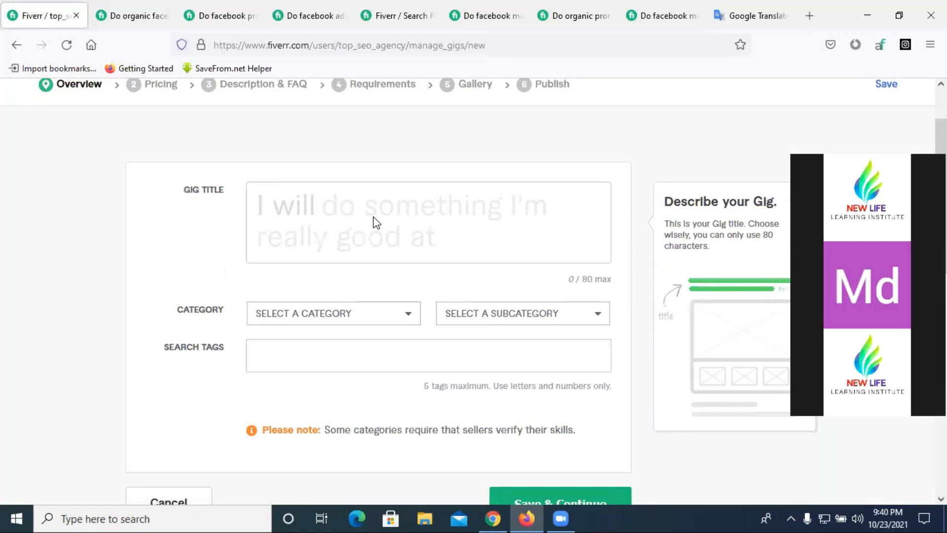
Step: Move "do Facebook Marketing and advertising for your Business" from the Google Translate drafts into the Gig title on the Fiverr form
scroll(368, 222, "up", 2)
left_click(348, 284)
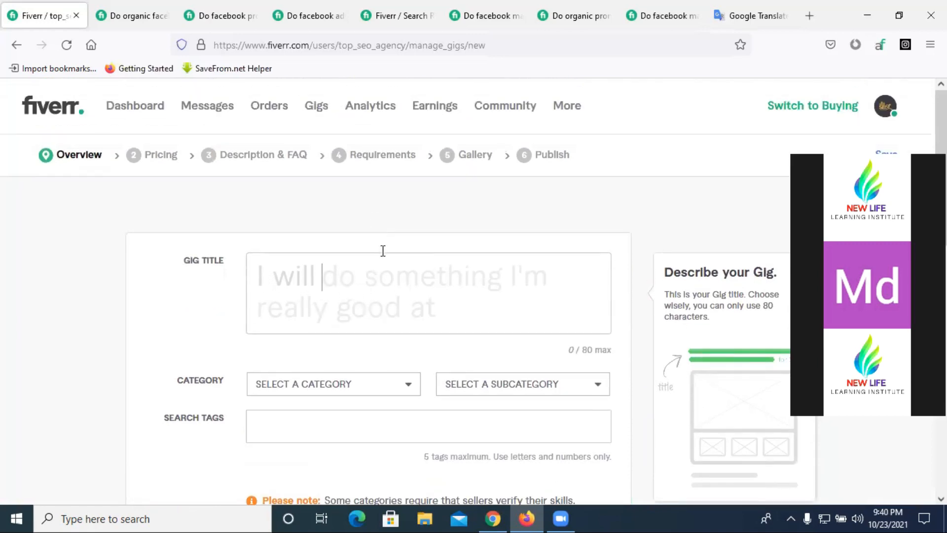
left_click(765, 14)
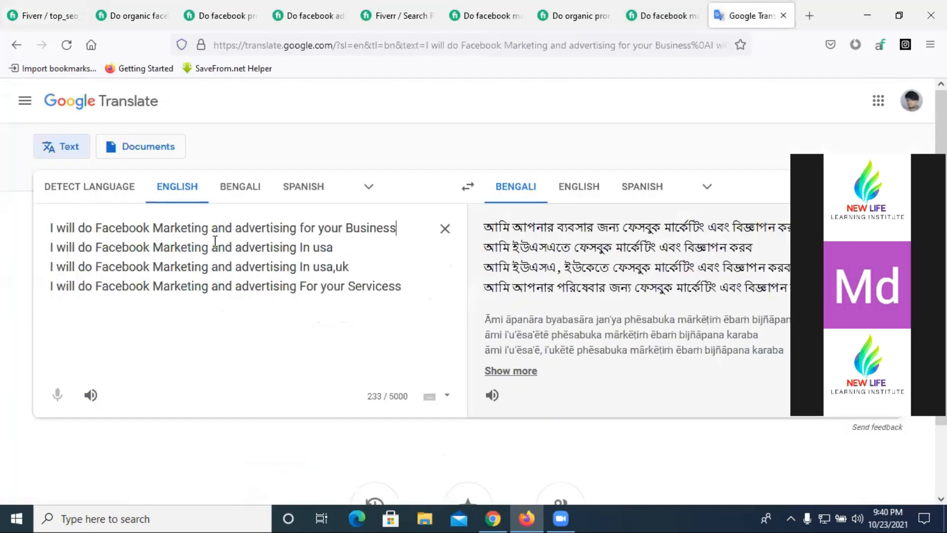
left_click_drag(79, 230, 391, 228)
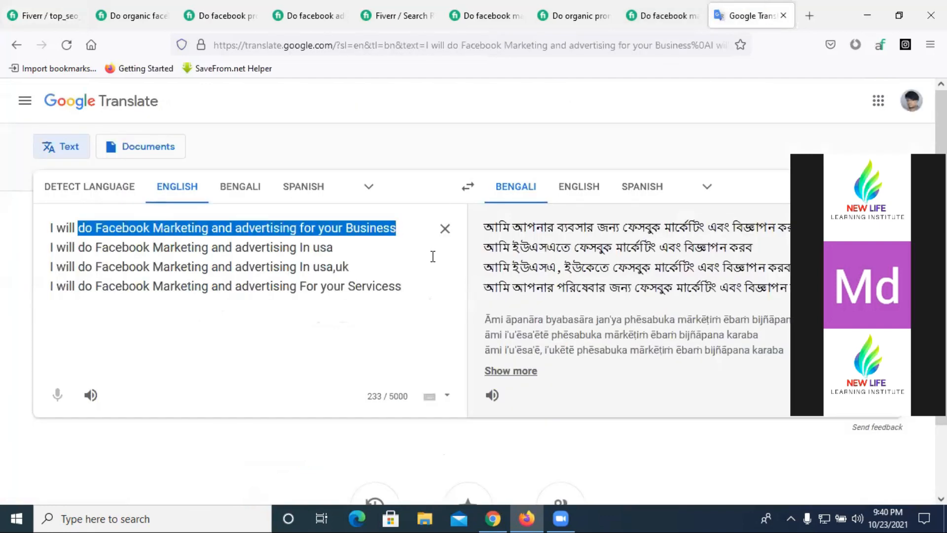
right_click(358, 228)
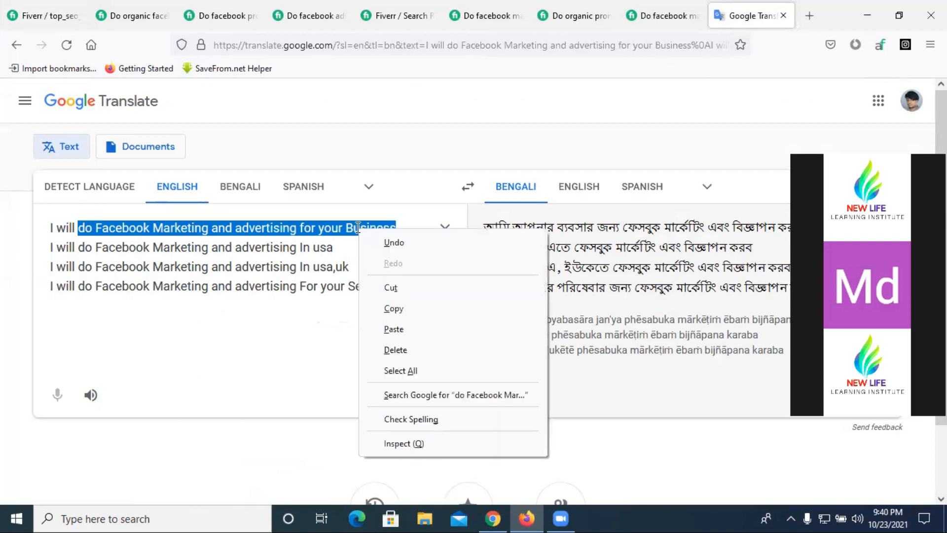
left_click(392, 291)
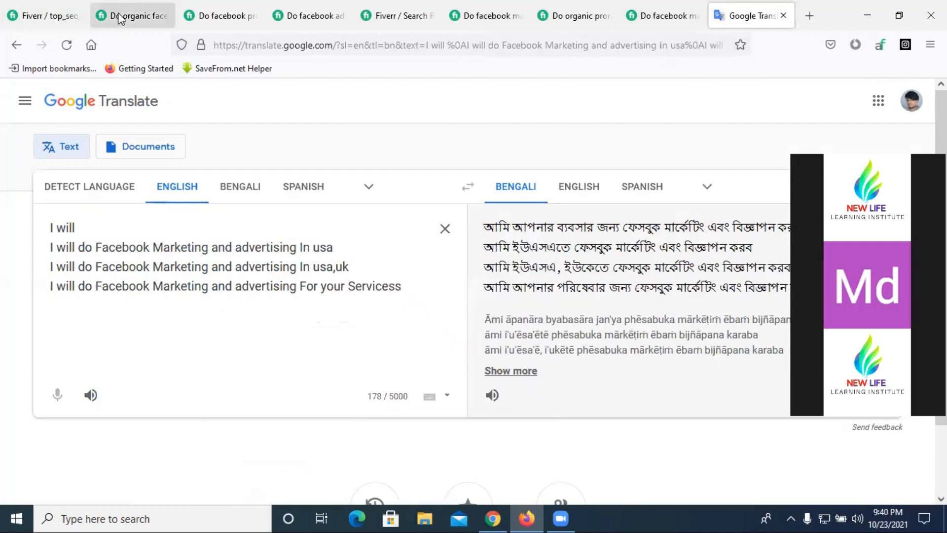
left_click(112, 18)
left_click(49, 19)
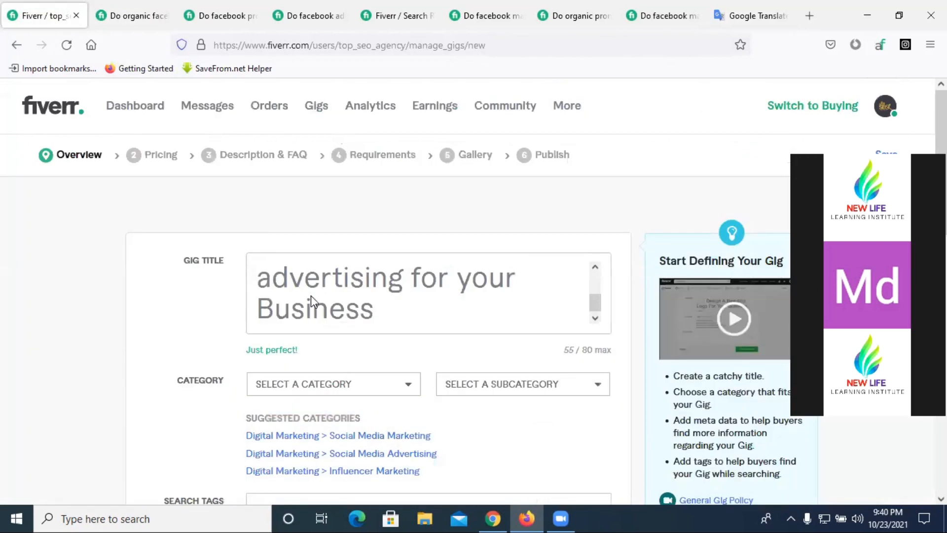
scroll(387, 305, "up", 2)
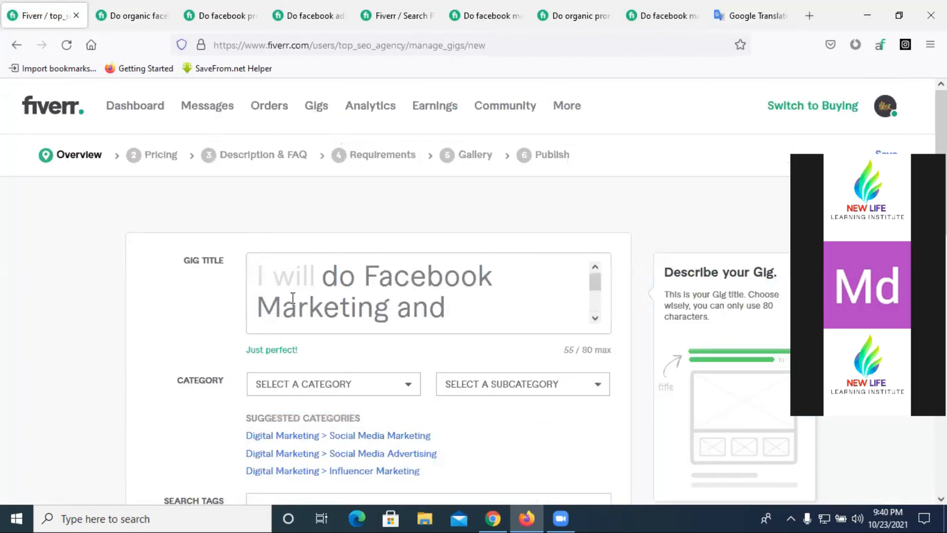
scroll(389, 287, "down", 2)
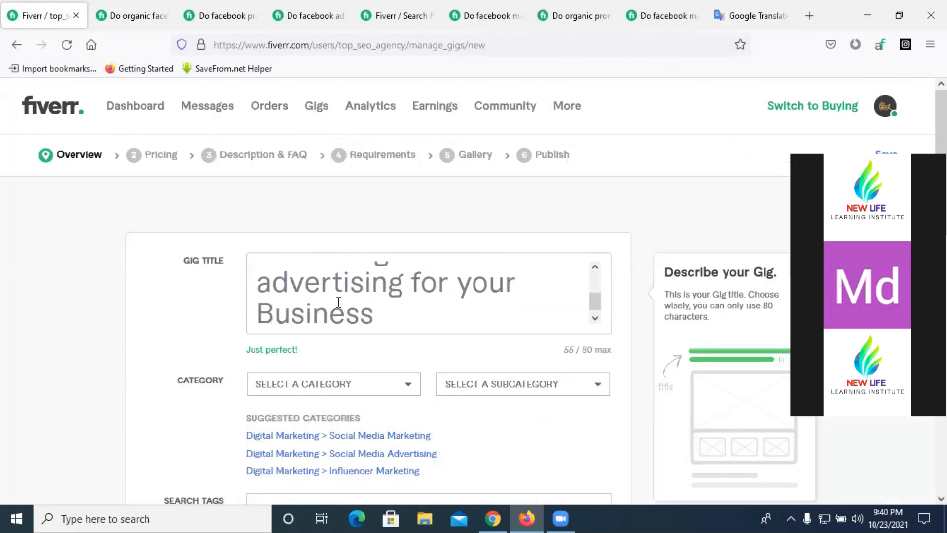
Step: Compare the category and service type paths of the competitor Facebook marketing Gigs with the suggested categories on the new Gig form
scroll(469, 293, "down", 1)
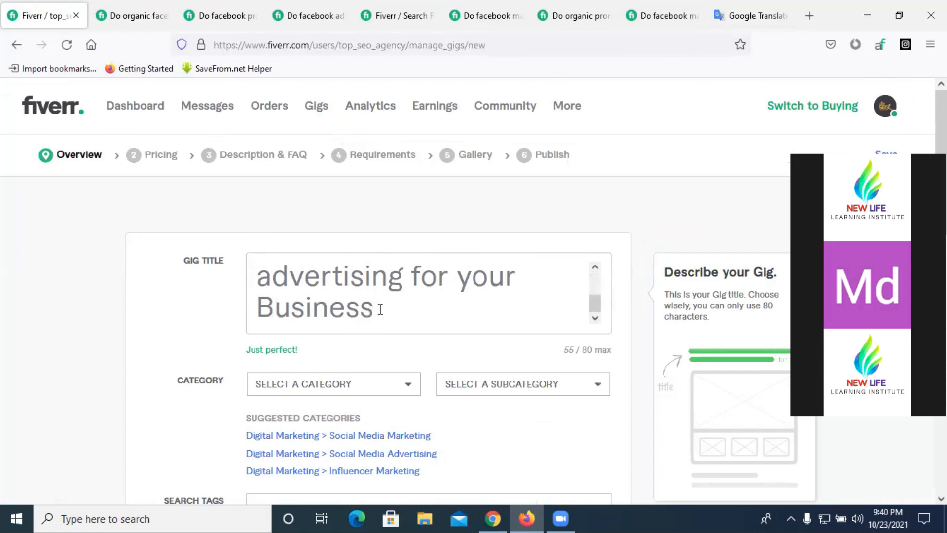
scroll(376, 314, "down", 3)
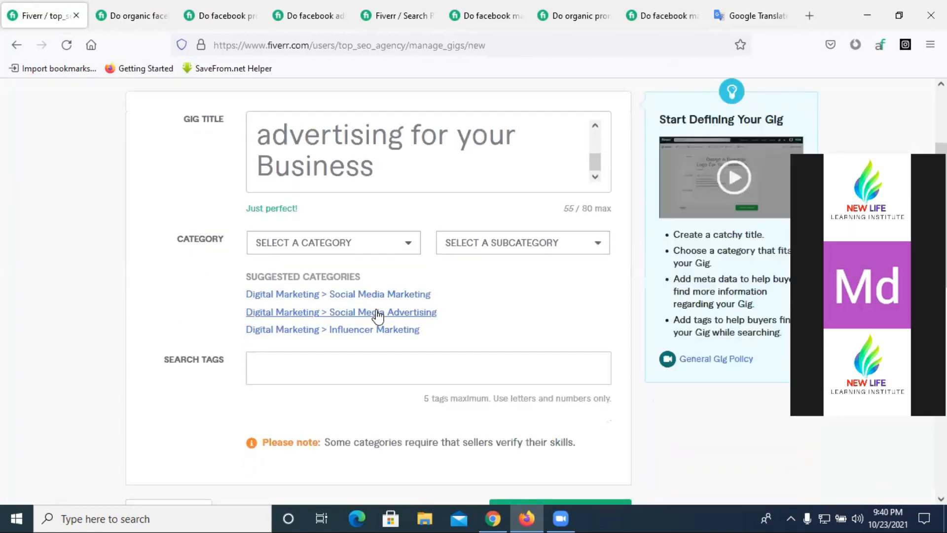
left_click(117, 26)
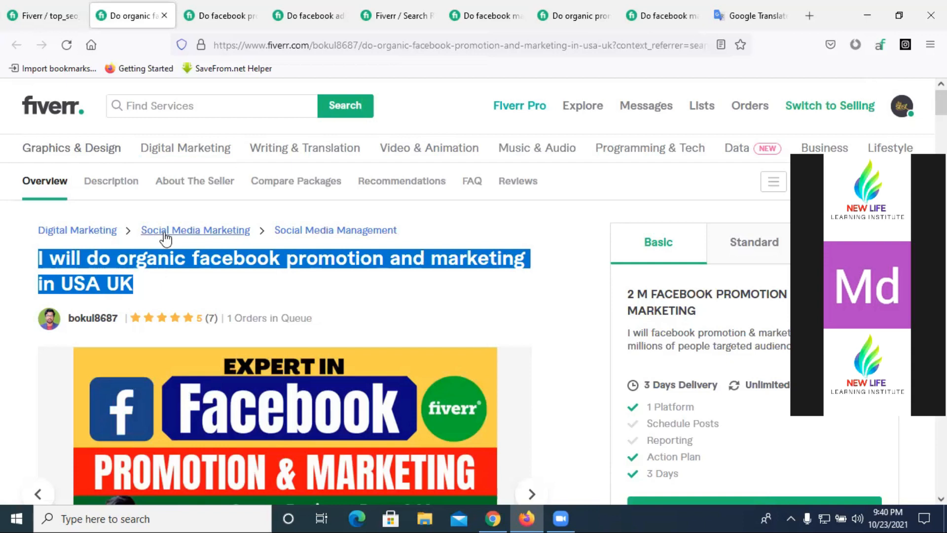
left_click(215, 15)
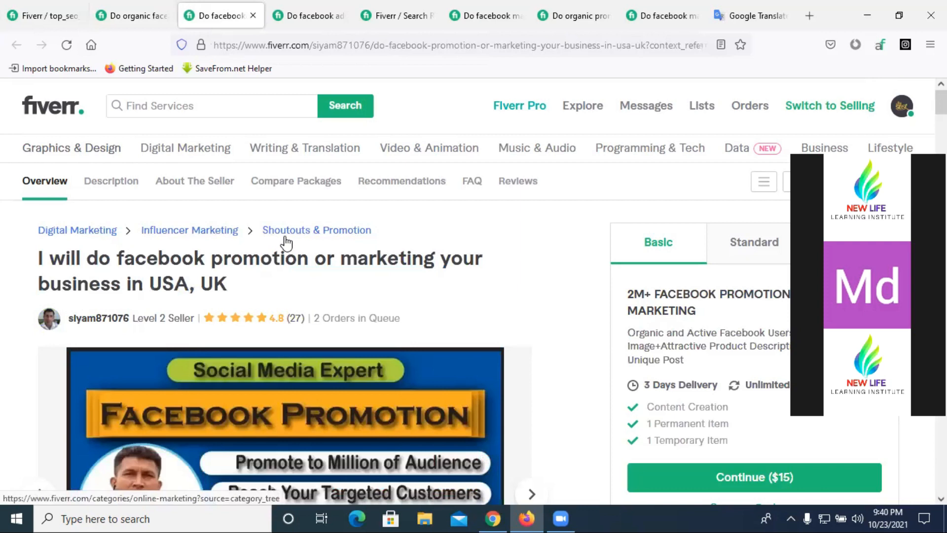
left_click(309, 16)
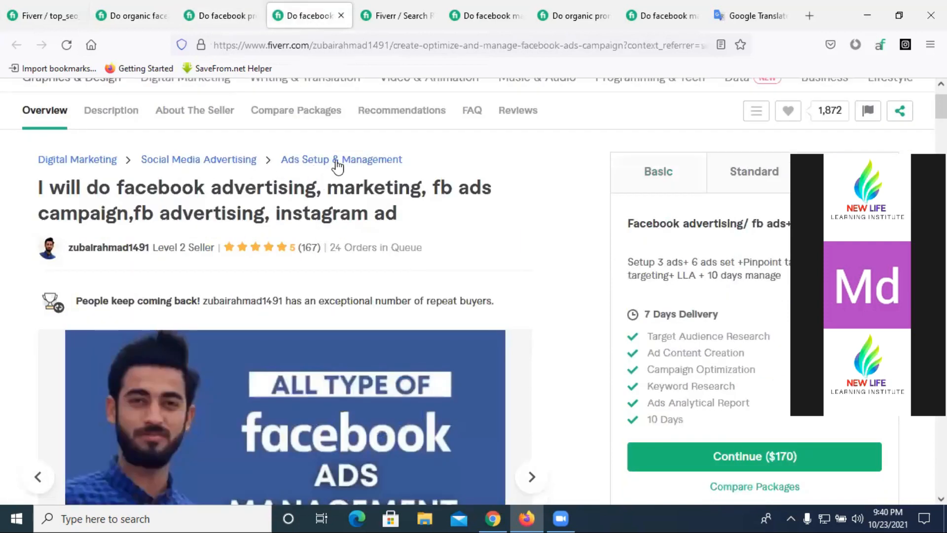
left_click(392, 17)
scroll(218, 298, "down", 5)
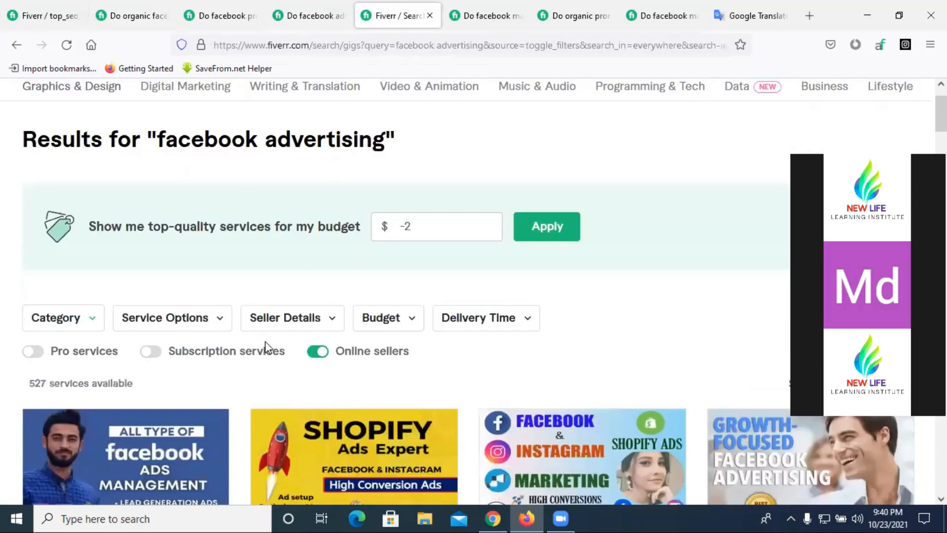
left_click(498, 19)
scroll(283, 310, "up", 5)
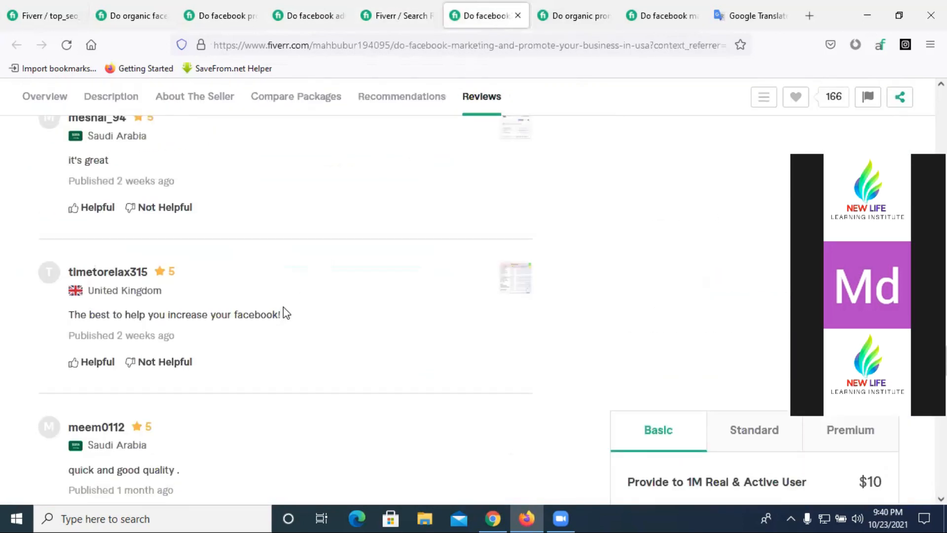
scroll(290, 338, "up", 10)
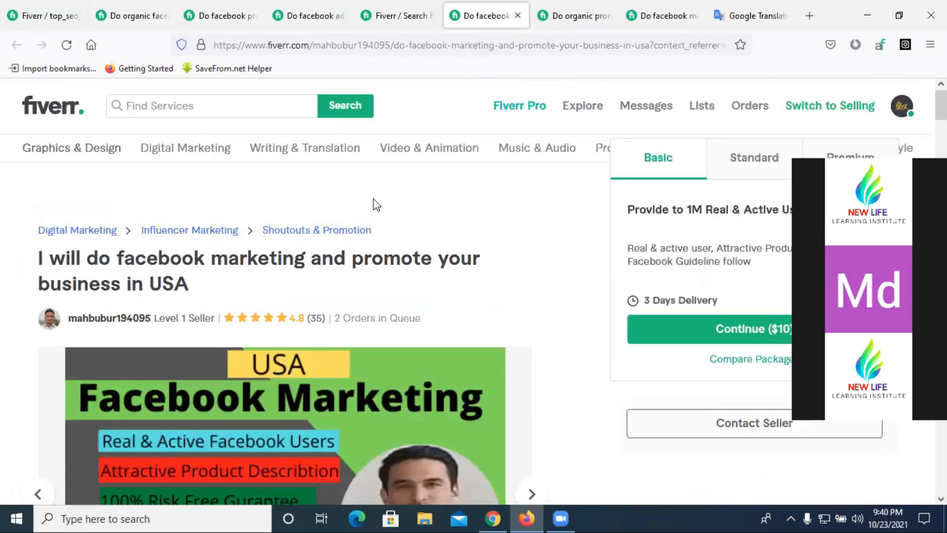
left_click(574, 17)
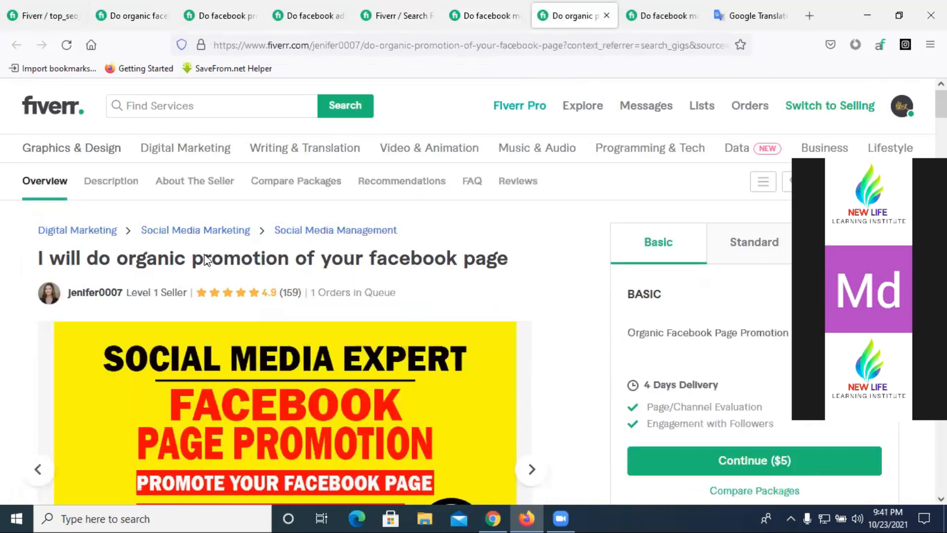
left_click(643, 22)
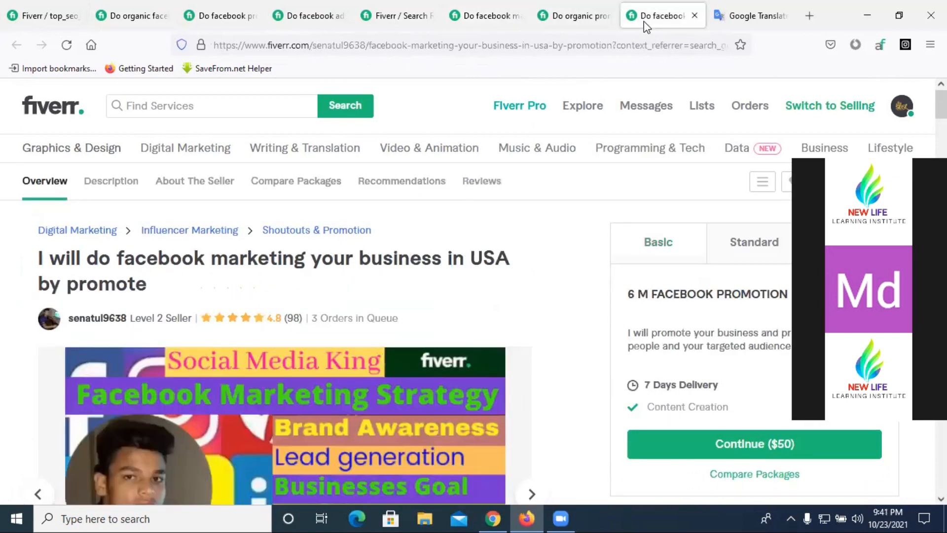
left_click_drag(387, 237, 149, 238)
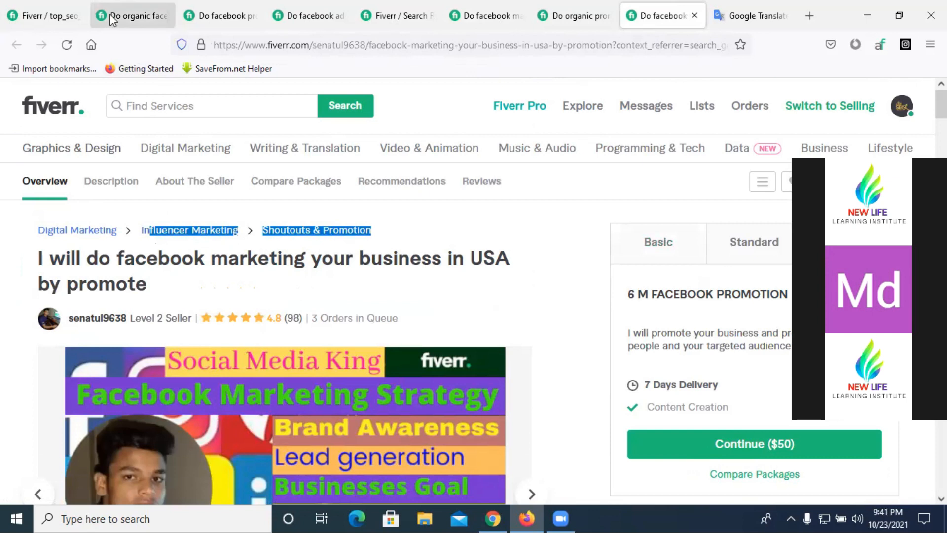
left_click(97, 7)
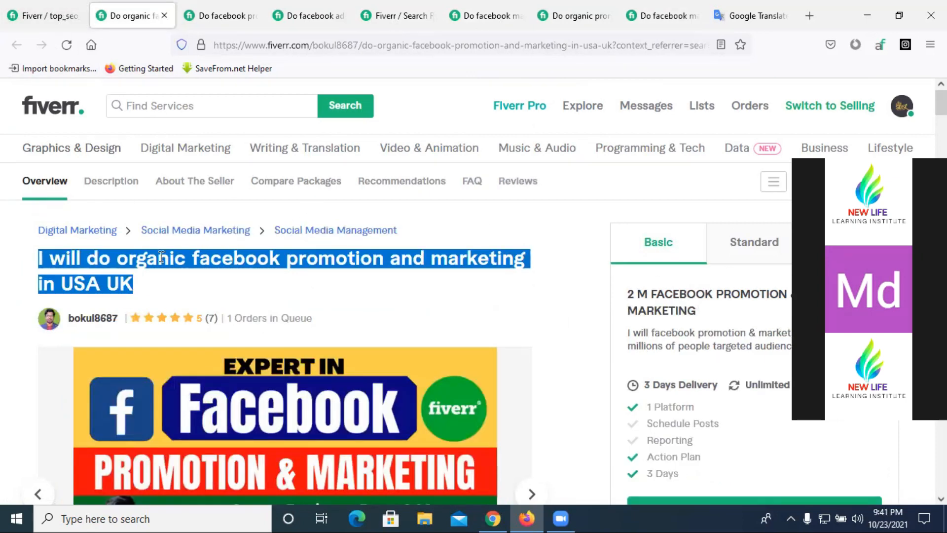
Step: Set the new Gig's category to Digital Marketing and its subcategory to Social Media Advertising
left_click(47, 15)
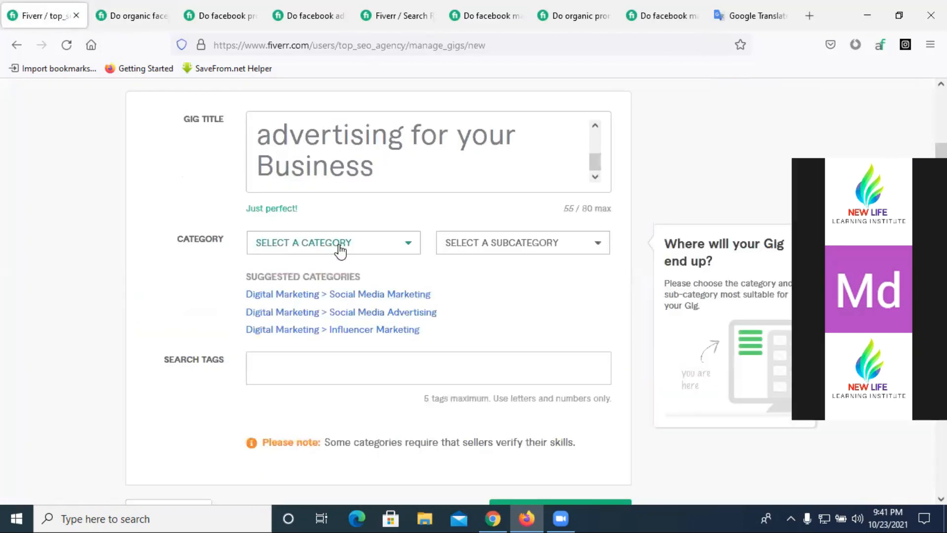
left_click(324, 248)
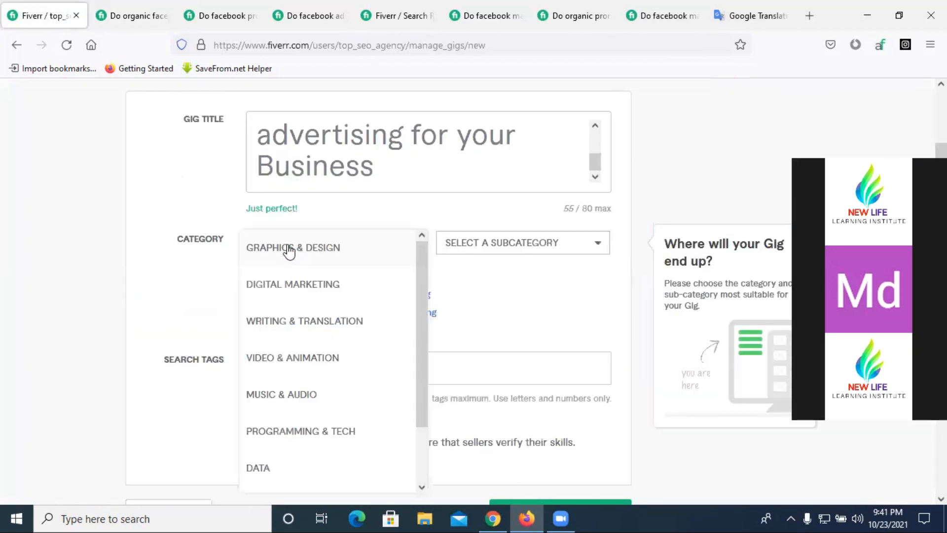
left_click(280, 288)
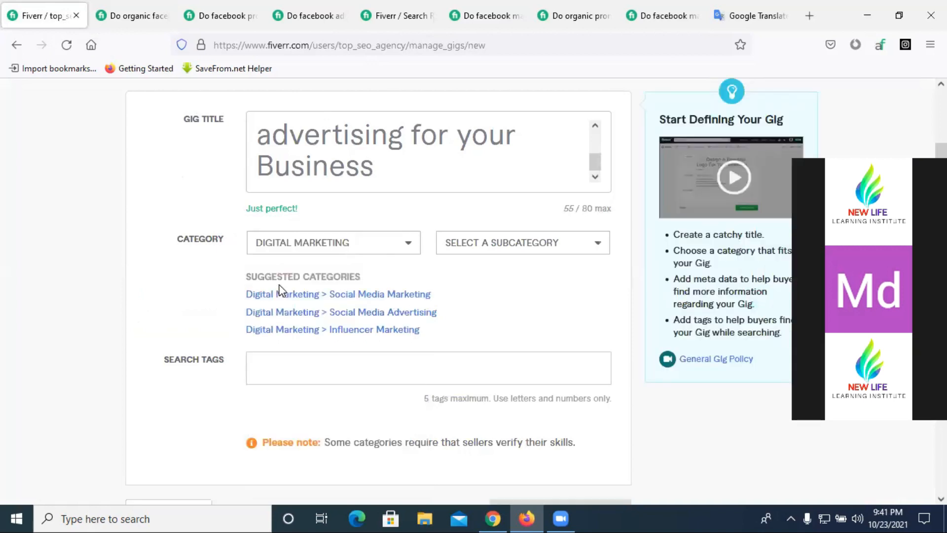
left_click(495, 250)
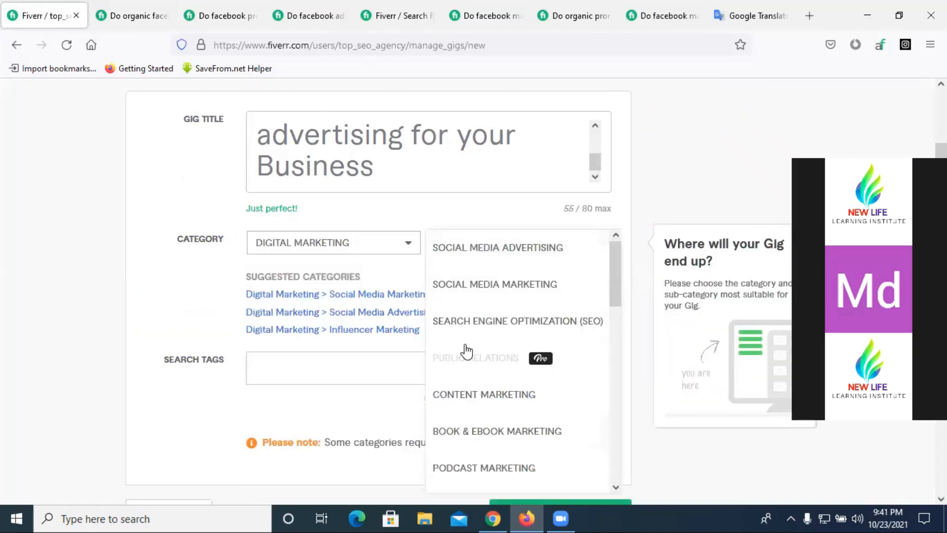
left_click(513, 252)
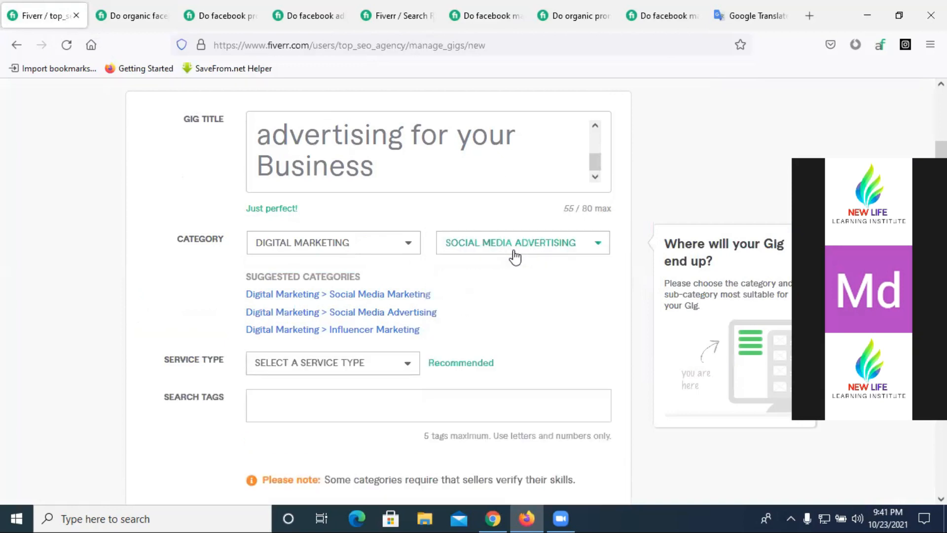
Step: Set the Gig's service type to Ads Setup & Management
scroll(313, 236, "down", 3)
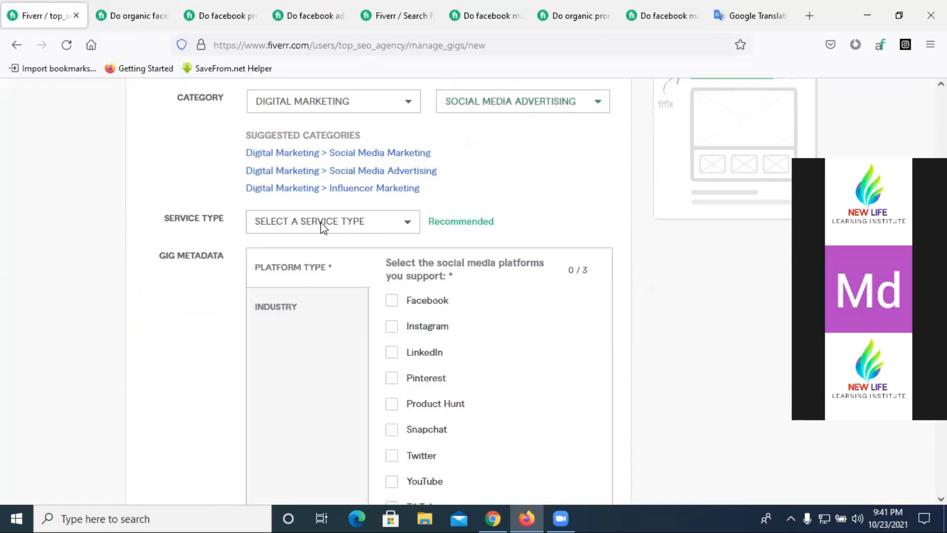
left_click(342, 228)
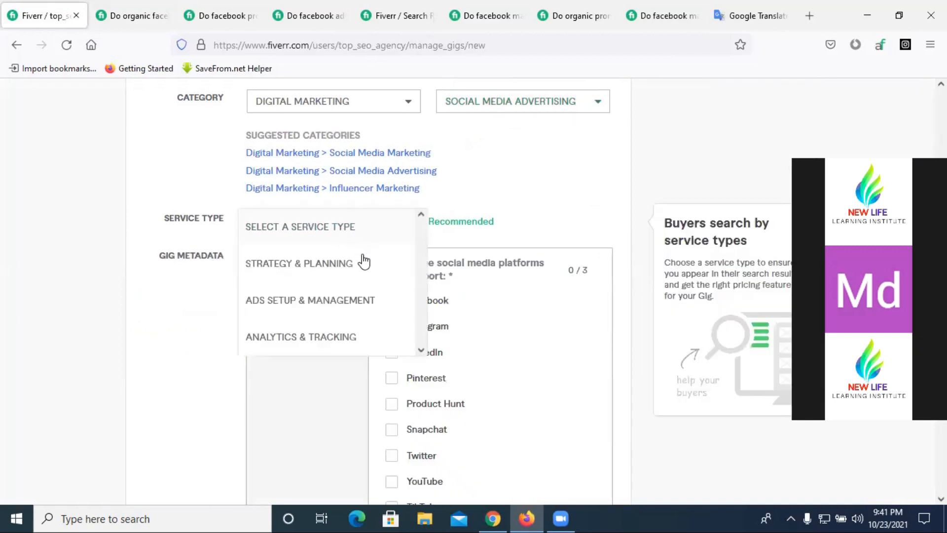
scroll(330, 249, "down", 3)
scroll(332, 266, "up", 3)
left_click(339, 302)
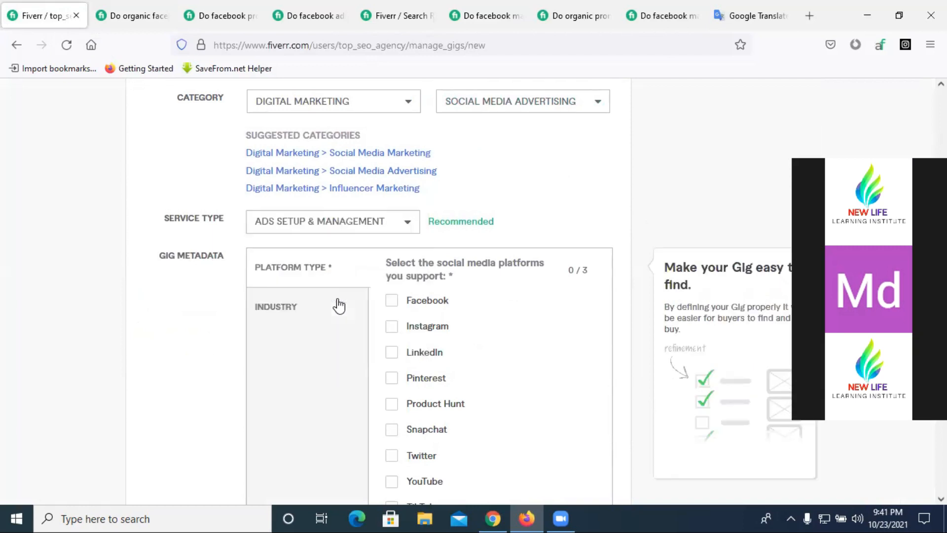
Step: Try the Social Media Marketing subcategory and view its service types, and return to the suggested Digital Marketing > Social Media Advertising category
left_click(512, 110)
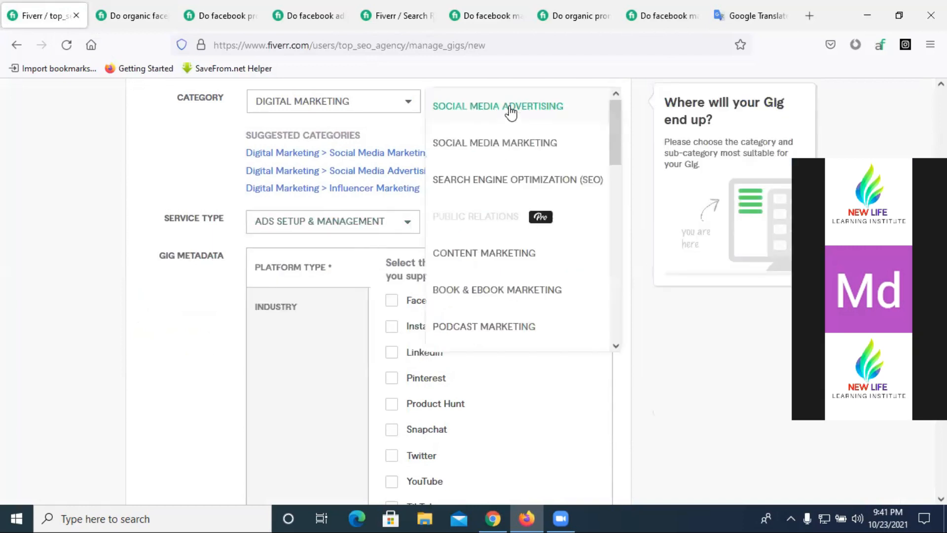
left_click(548, 139)
left_click(311, 220)
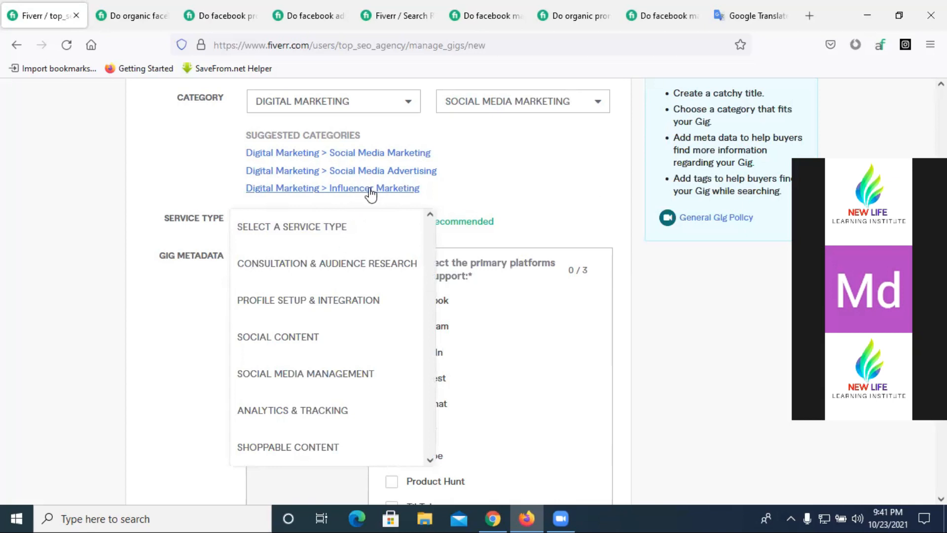
left_click(375, 170)
scroll(491, 326, "down", 2)
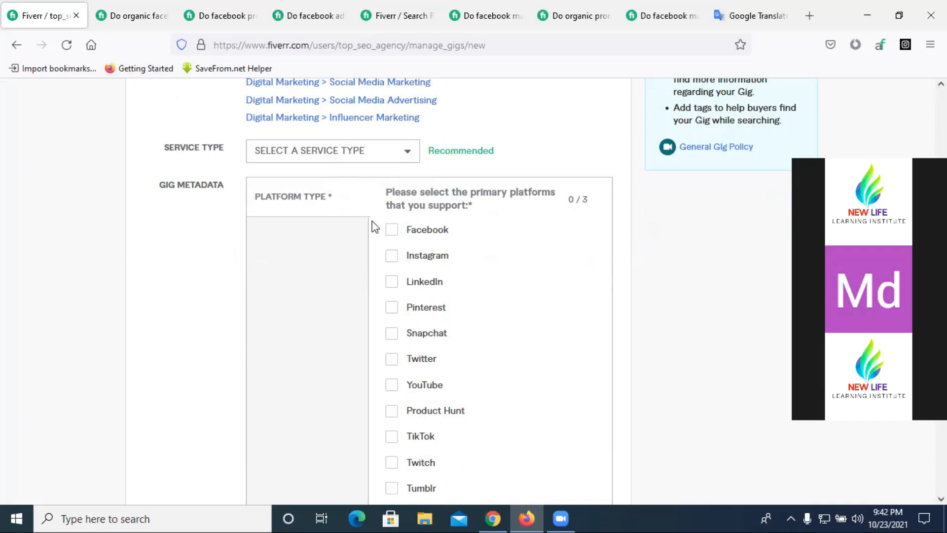
Step: Review the service types offered for the Social Media Advertising subcategory
left_click(408, 158)
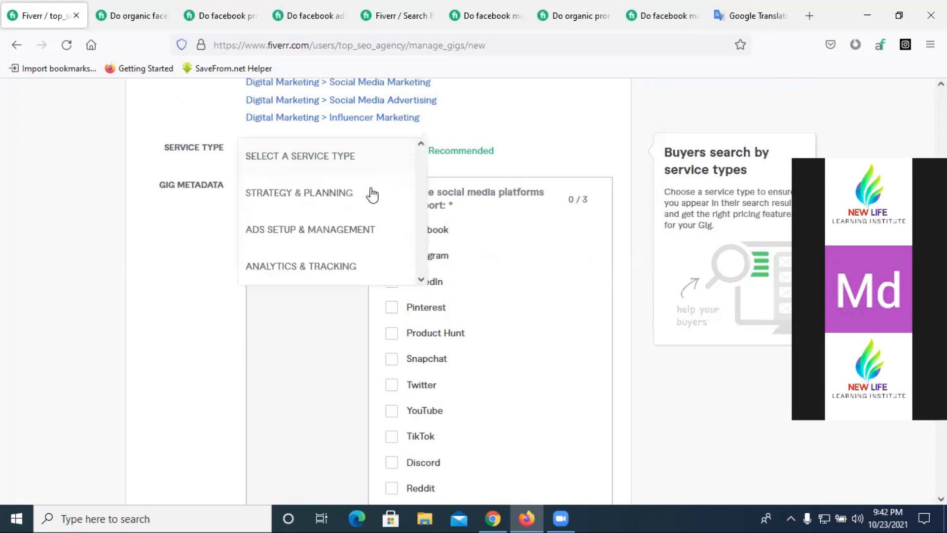
scroll(338, 228, "down", 1)
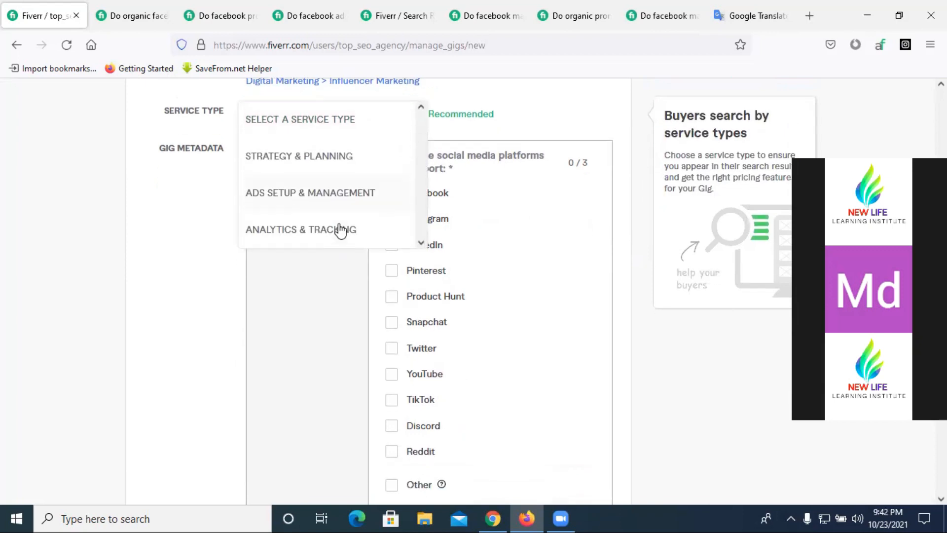
scroll(338, 226, "up", 2)
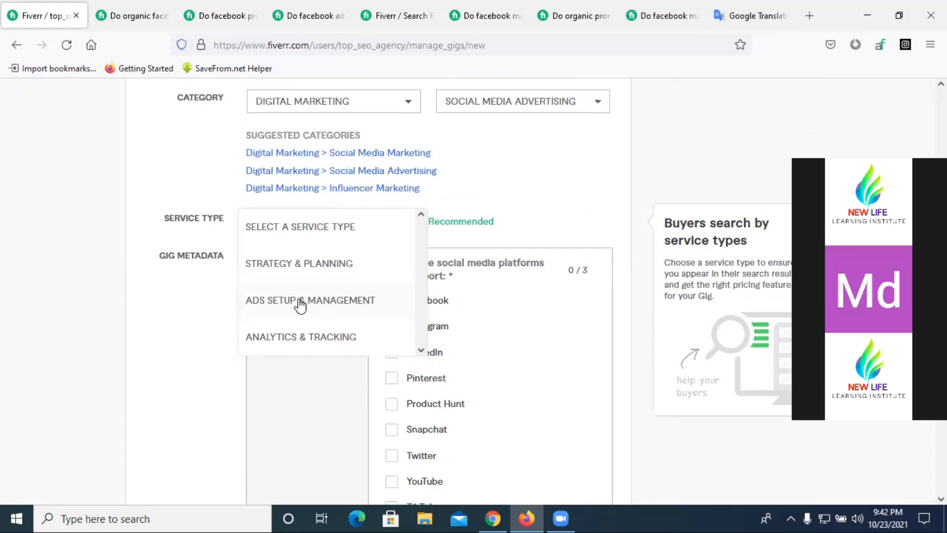
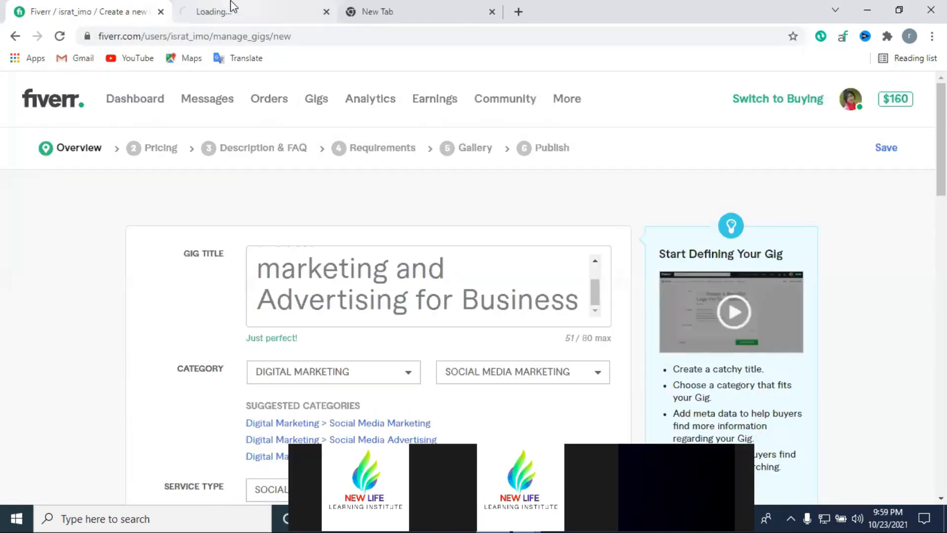
Step: Close the spare empty tab, search Fiverr's services for "facebook promotion" and browse the competing Gigs
left_click(477, 6)
left_click(492, 11)
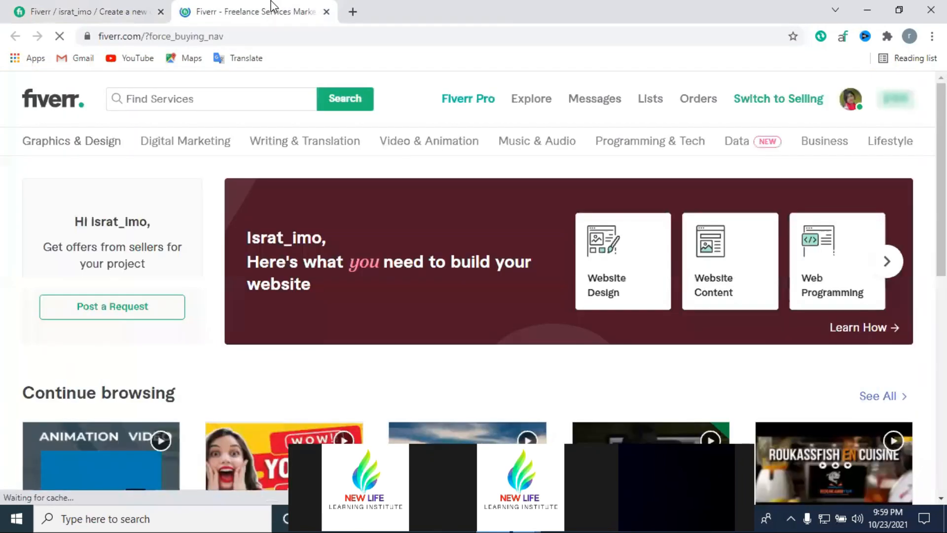
left_click(233, 97)
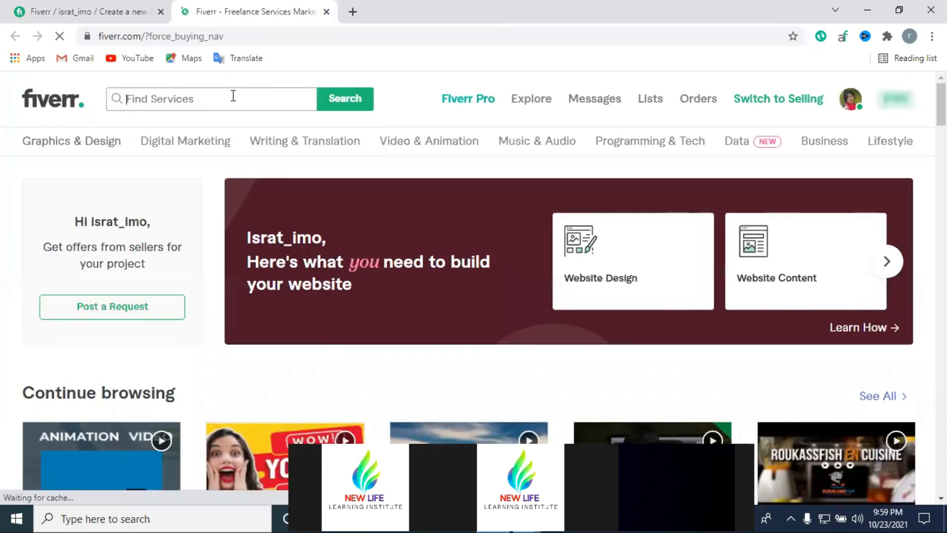
type("face")
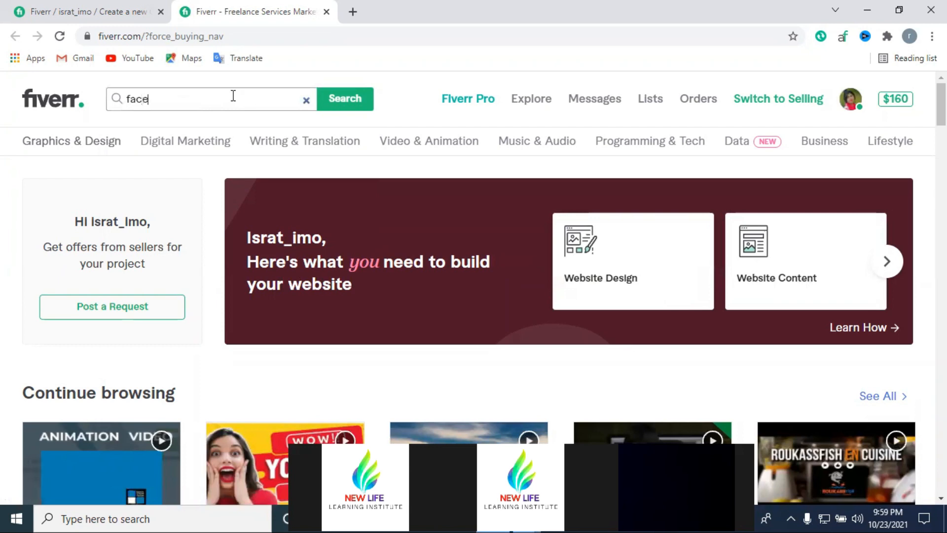
type("book ")
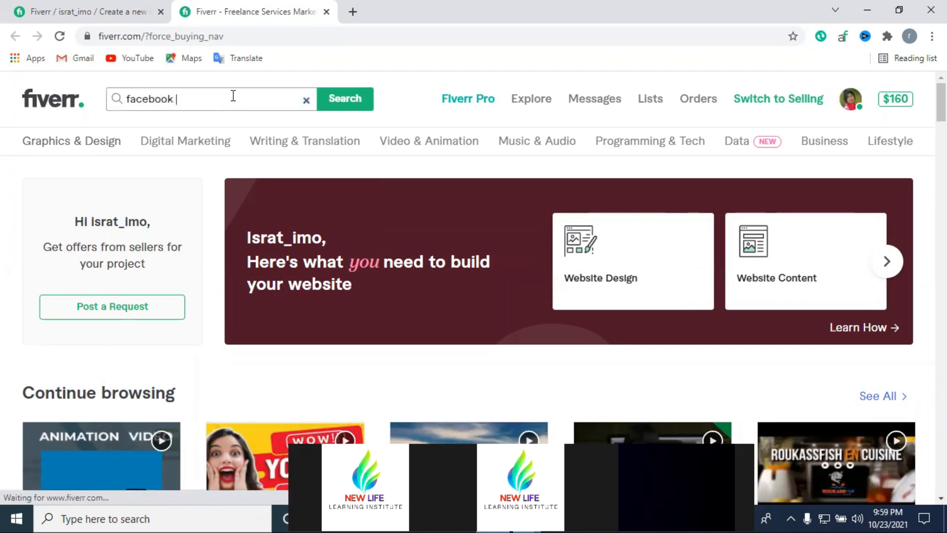
type("promot")
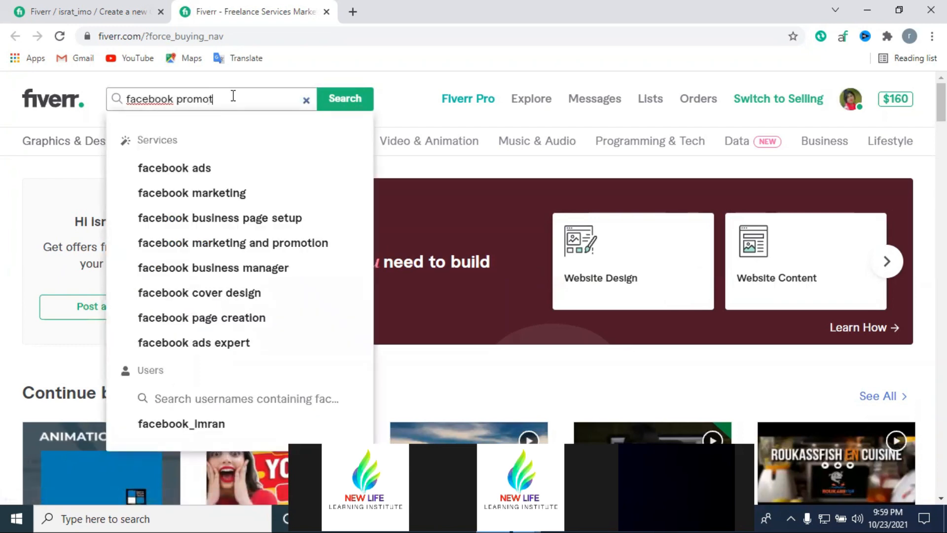
key("Return")
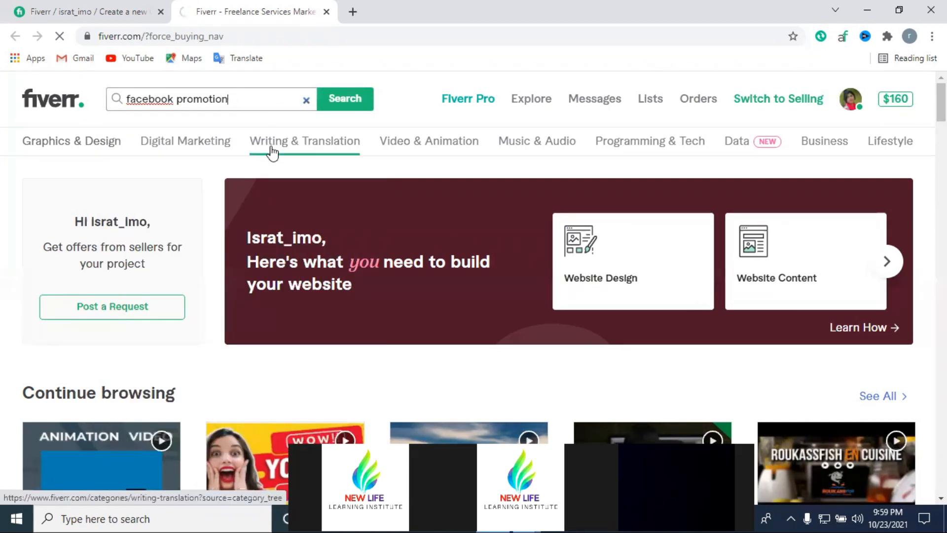
mouse_move(271, 153)
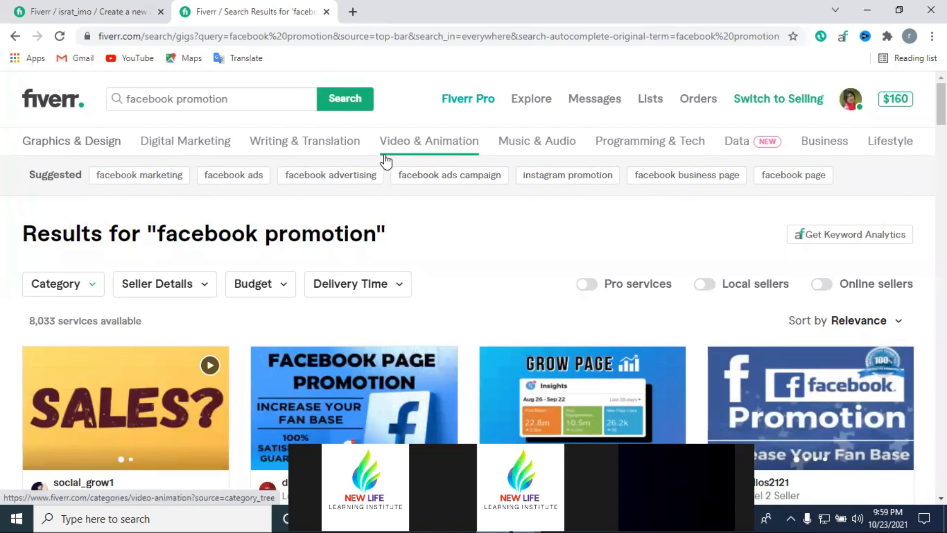
scroll(209, 238, "down", 3)
scroll(208, 239, "down", 5)
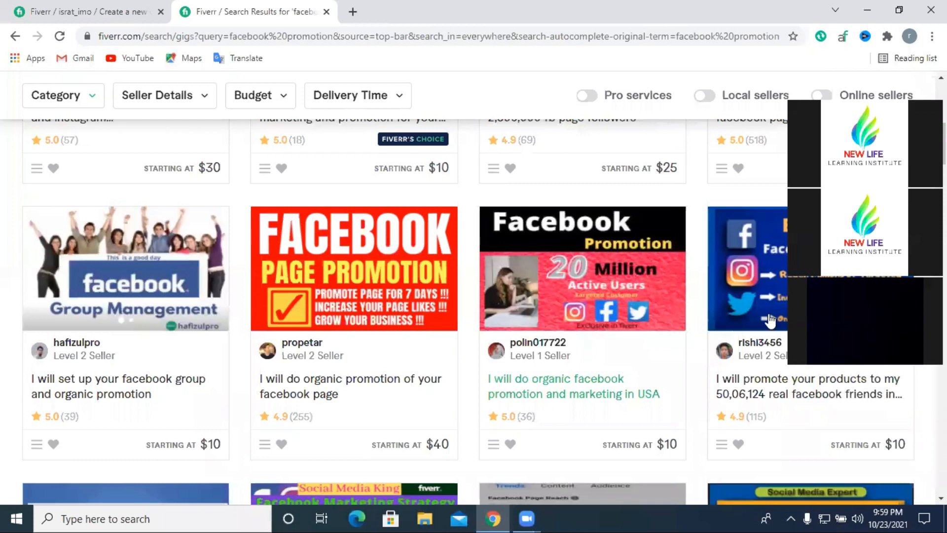
Step: Open the competing Gigs on Facebook promotion or marketing in USA, UK and on Facebook marketing in USA in new tabs
scroll(743, 390, "down", 5)
right_click(735, 272)
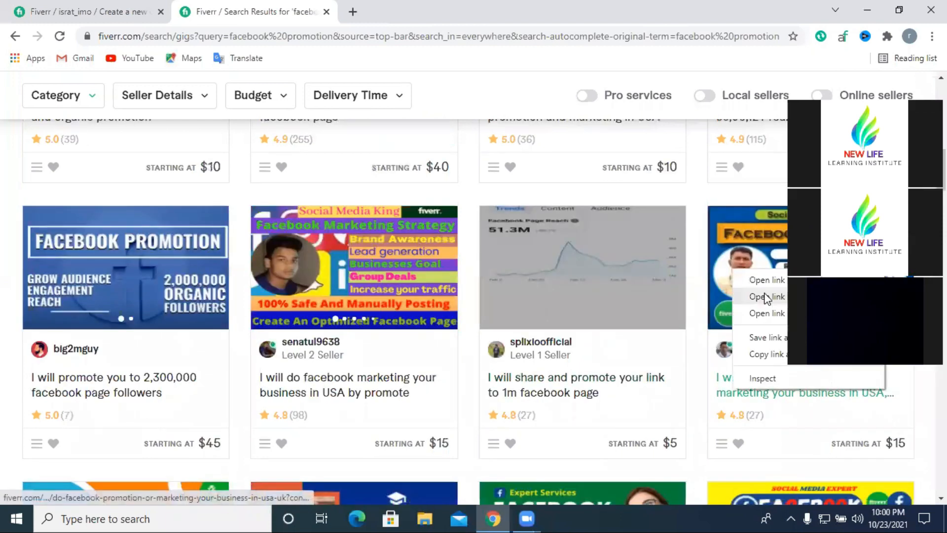
left_click(768, 280)
right_click(362, 381)
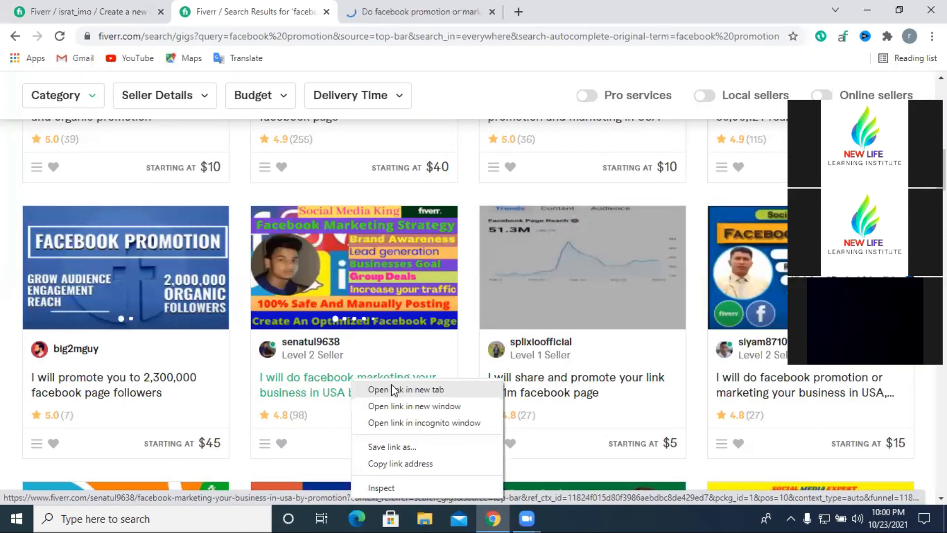
left_click(396, 388)
left_click(385, 7)
left_click(254, 10)
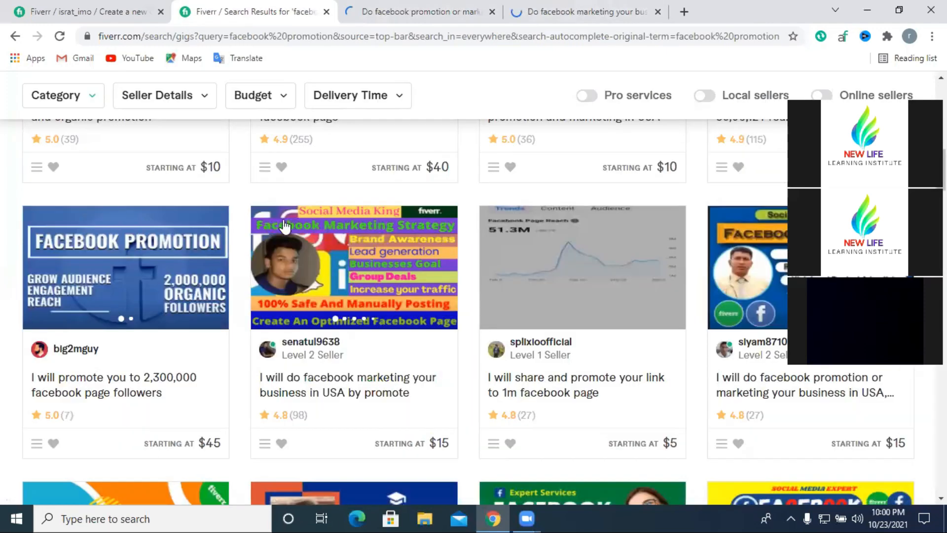
Step: Copy the suggested search "facebook advertising" from the Fiverr results and add it as a search tag of the new Gig
scroll(384, 269, "down", 5)
scroll(382, 262, "up", 7)
left_click_drag(272, 179, 380, 188)
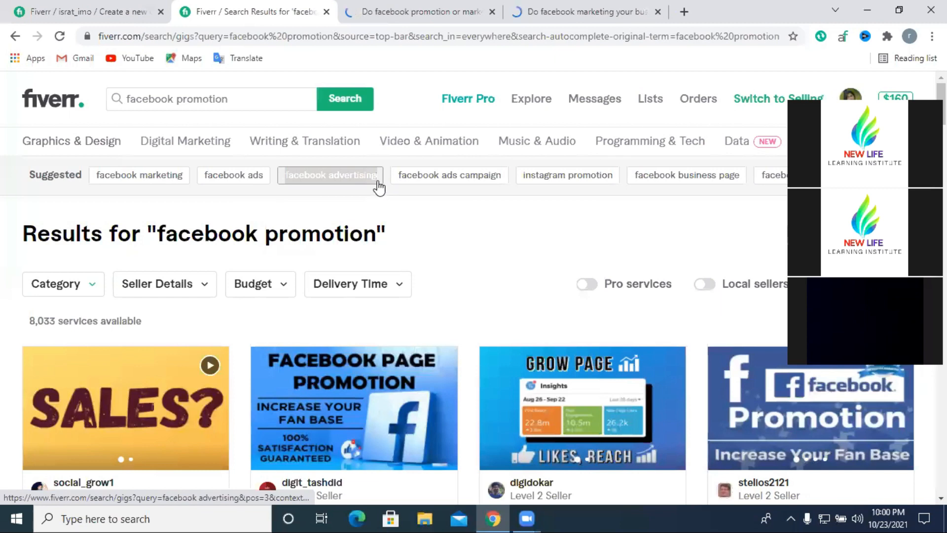
left_click(82, 5)
scroll(387, 351, "down", 5)
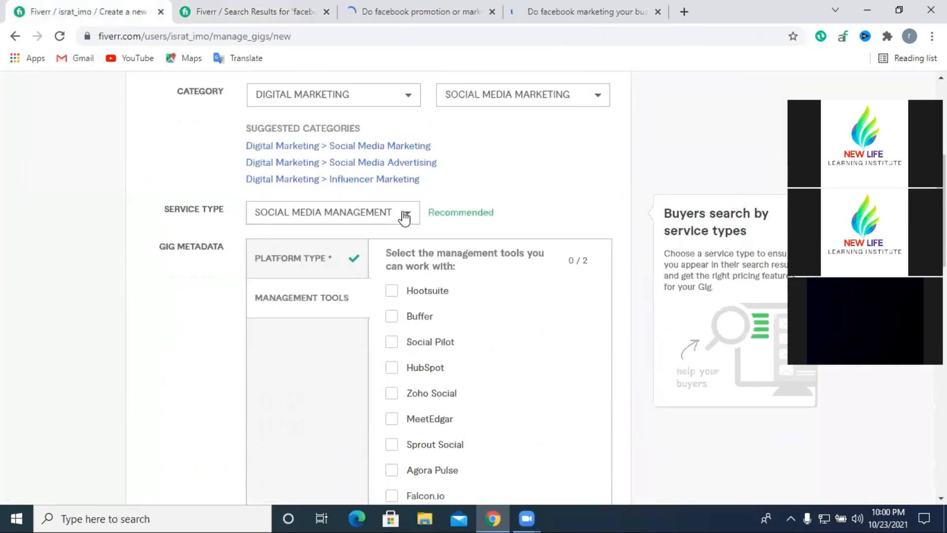
scroll(367, 146, "up", 3)
scroll(367, 146, "up", 2)
scroll(367, 146, "down", 2)
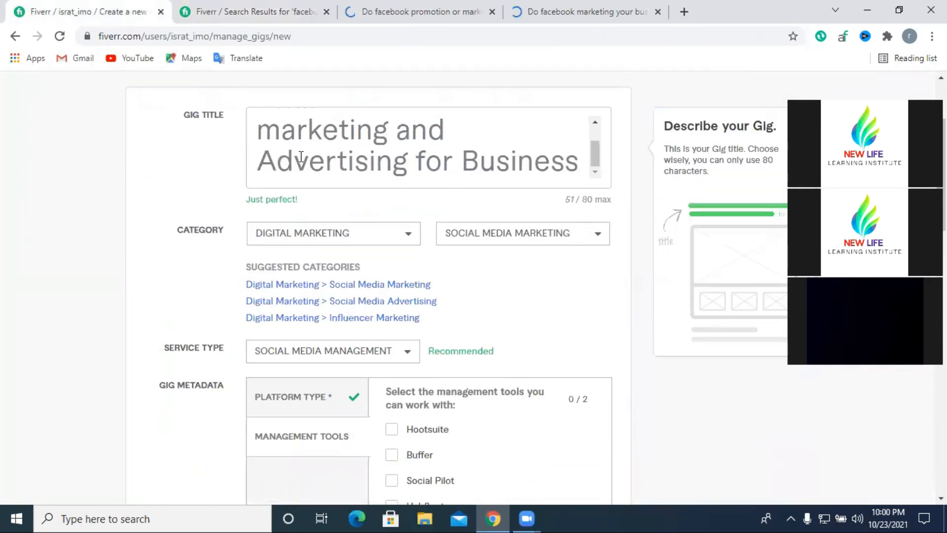
left_click_drag(259, 162, 393, 163)
scroll(451, 256, "down", 8)
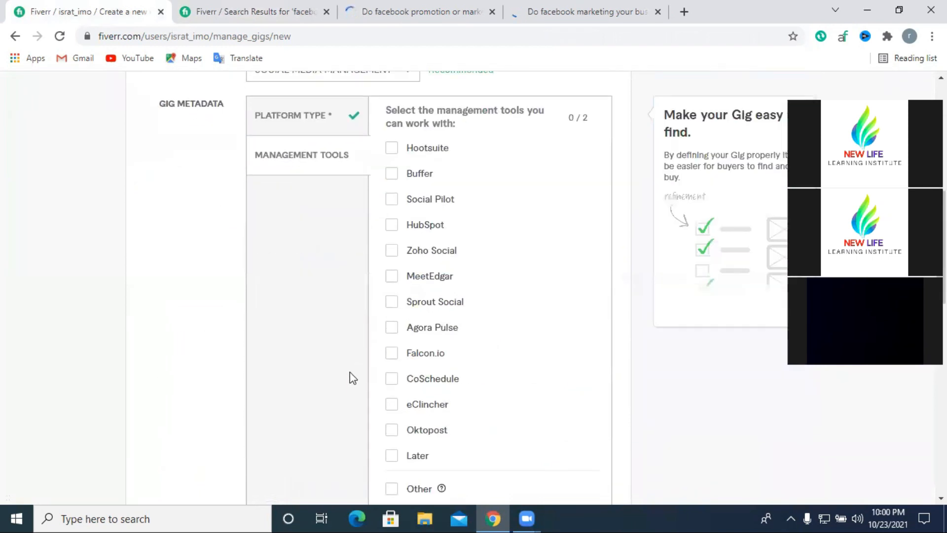
left_click(351, 338)
type("facebook advertising")
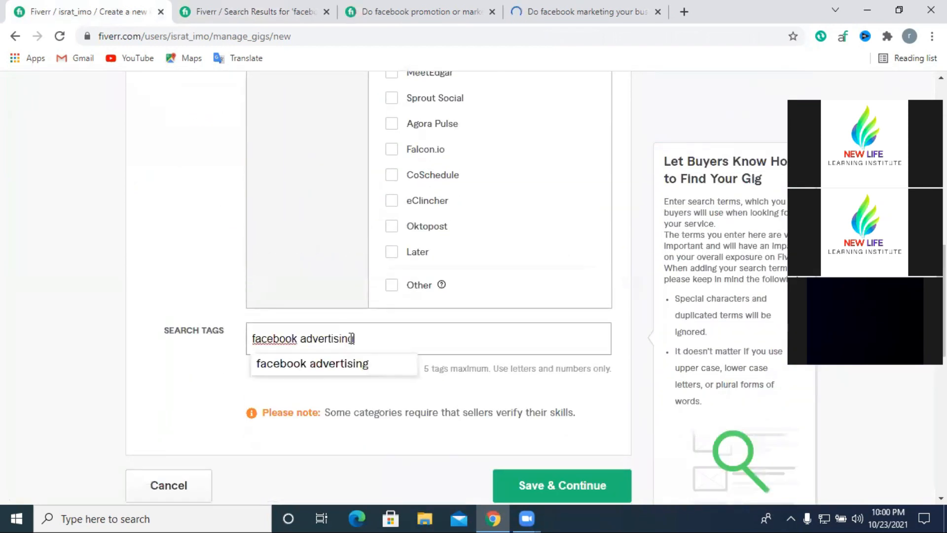
left_click(347, 365)
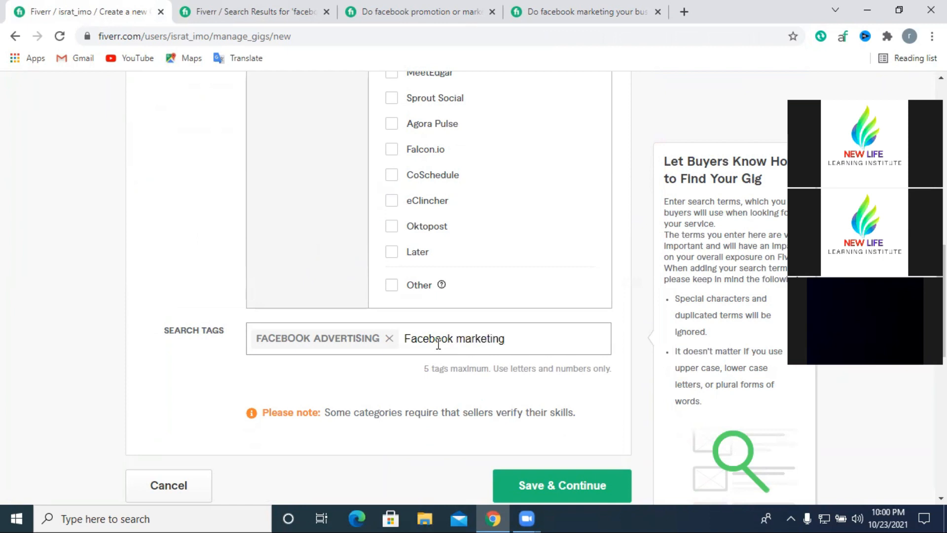
Step: Add "Facebook marketing" and "facebook promotion" to the Gig's search tags
key("Return")
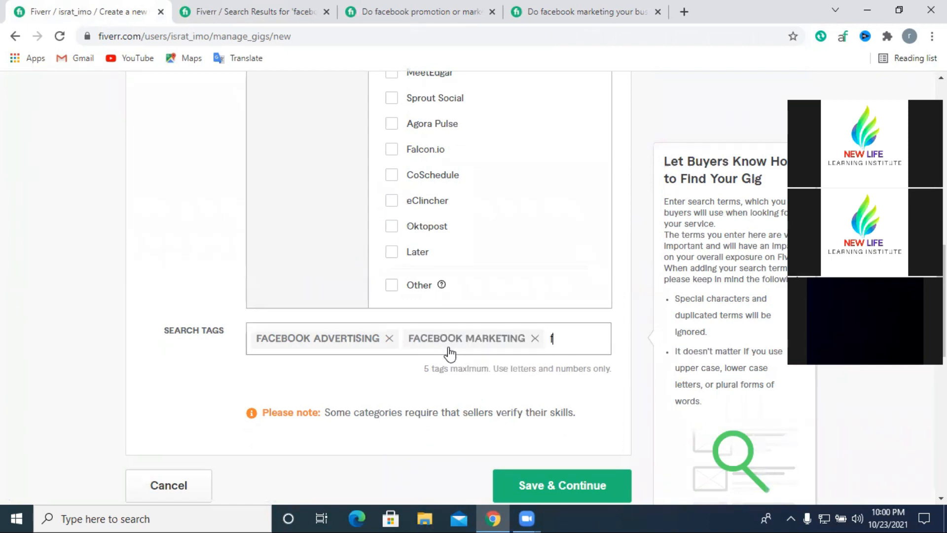
type("facebook ")
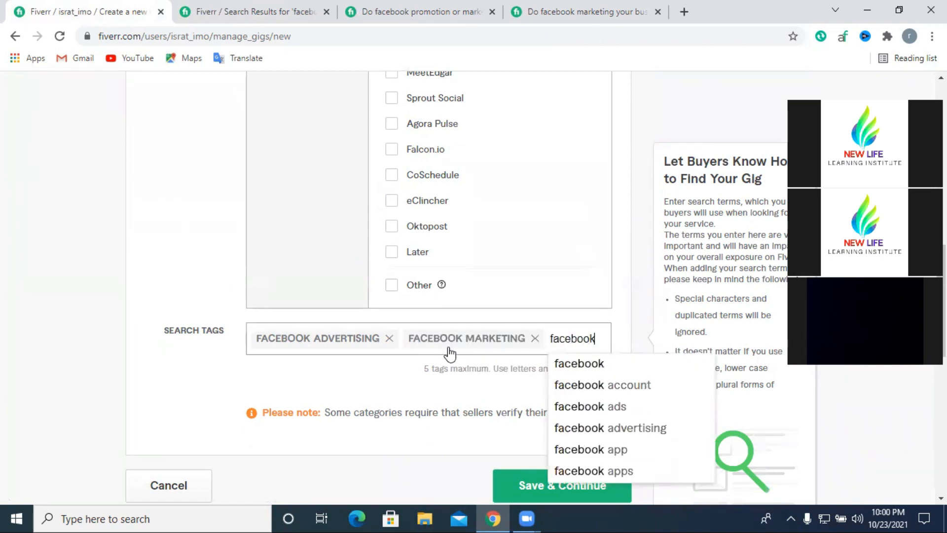
type("pro")
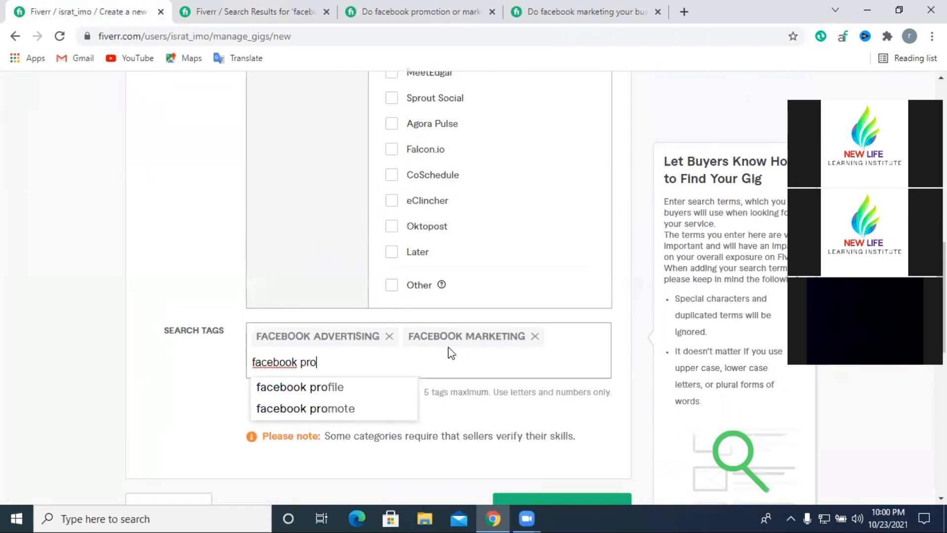
type("motio")
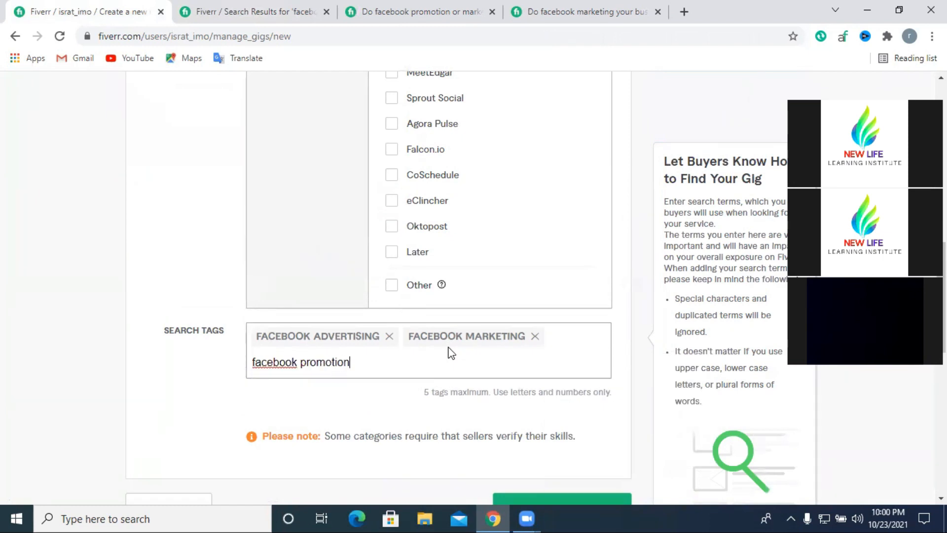
type("n")
key("Return")
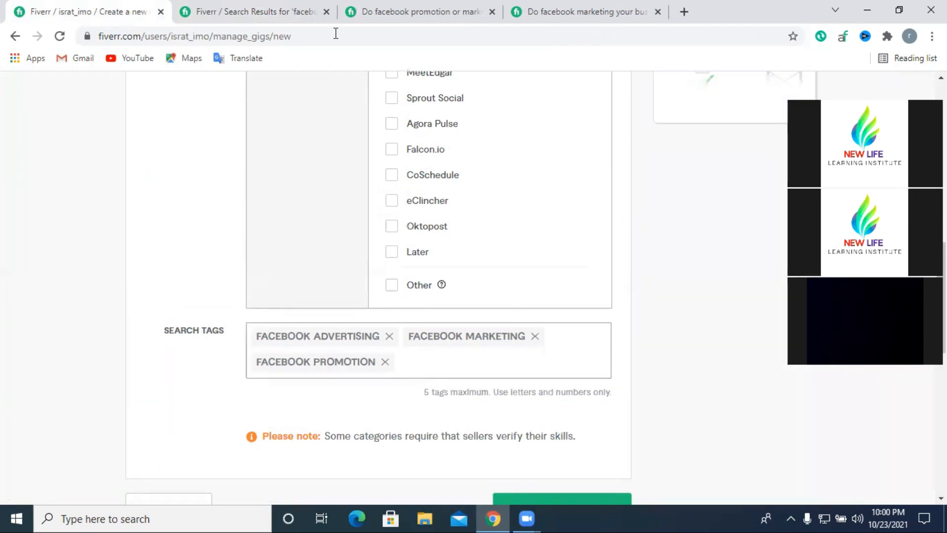
Step: Copy the suggested search "facebook ads" from the Fiverr results and add it to the Gig's search tags
left_click(296, 11)
left_click(458, 228)
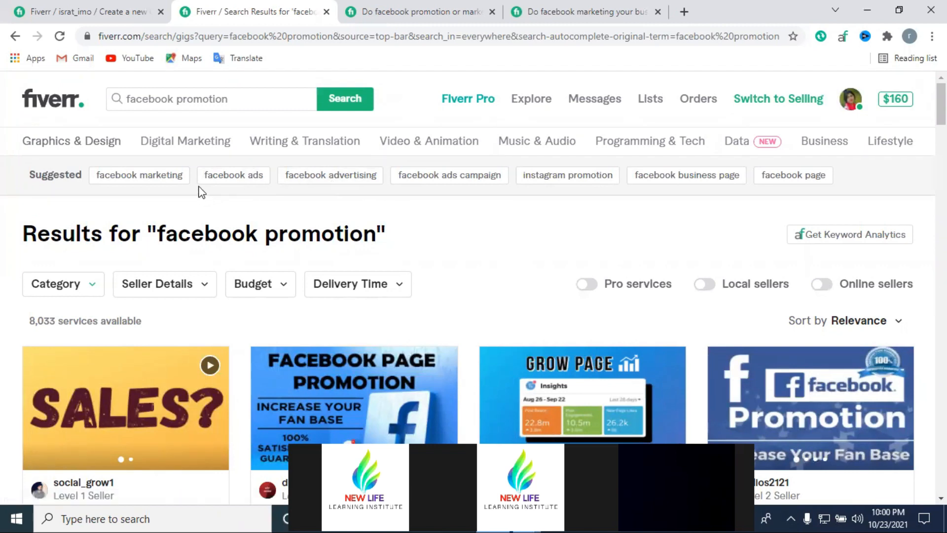
left_click_drag(195, 176, 265, 180)
key("ctrl+c")
left_click(88, 12)
key("ctrl+v")
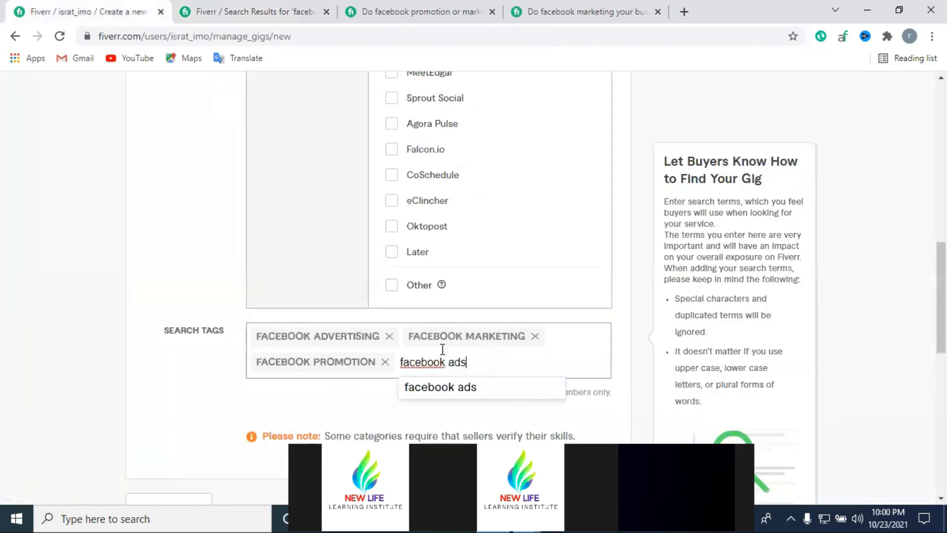
left_click(515, 390)
Step: Copy the related tag "facebook promote" from the opened competing Gig and add it to the new Gig's search tags
left_click(437, 10)
scroll(493, 335, "down", 5)
scroll(494, 360, "down", 10)
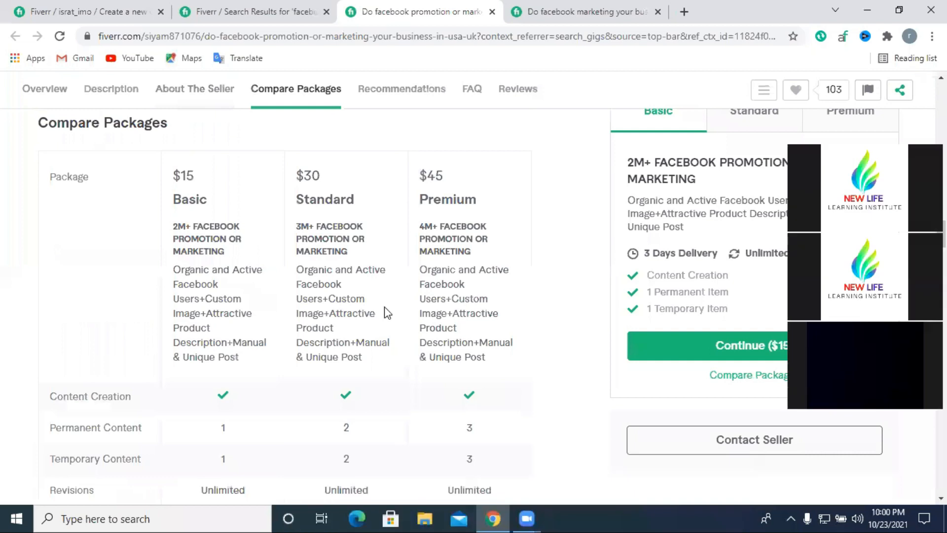
scroll(409, 316, "down", 15)
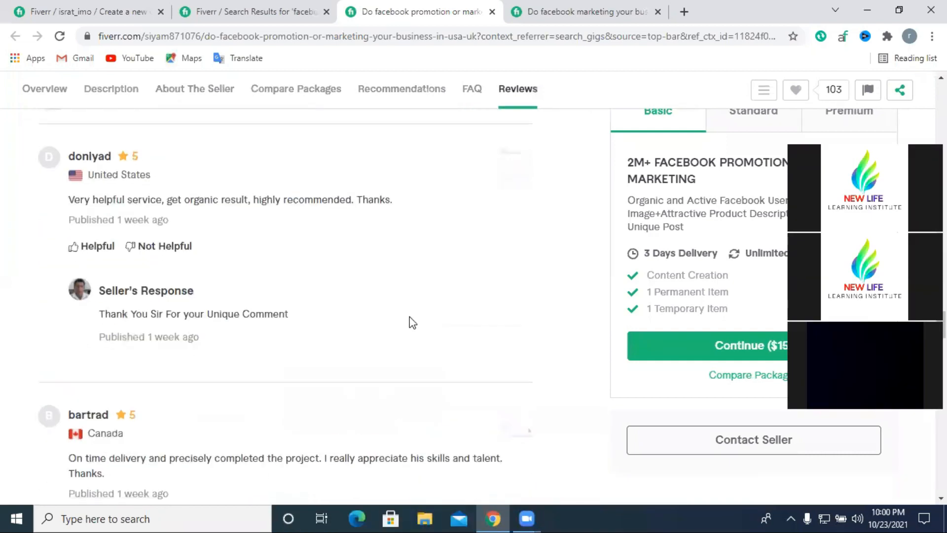
scroll(411, 319, "down", 8)
scroll(444, 360, "up", 4)
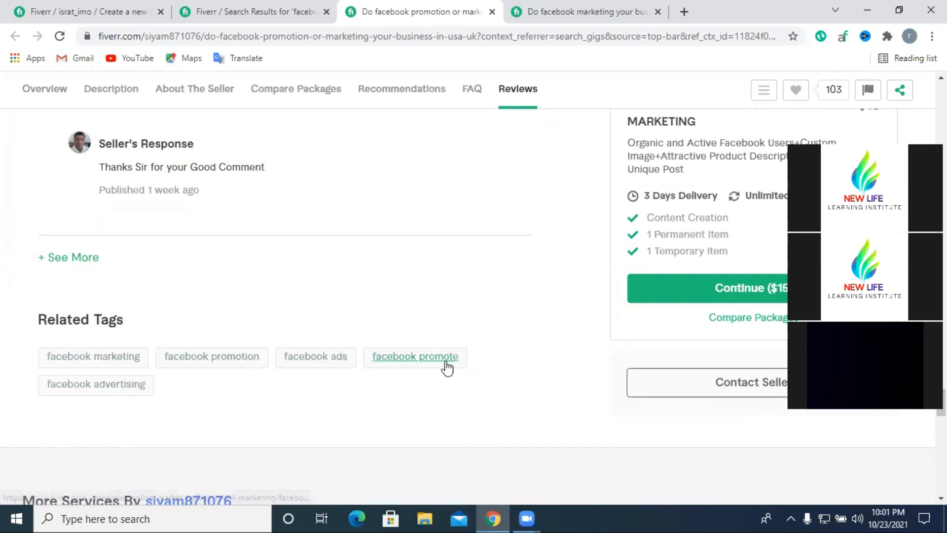
left_click_drag(495, 352, 364, 357)
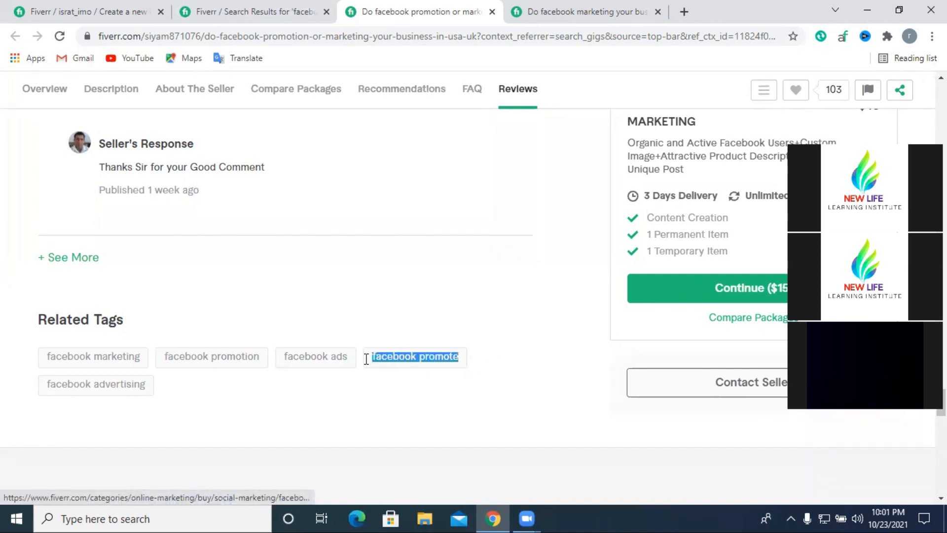
left_click(105, 6)
key("ctrl+v")
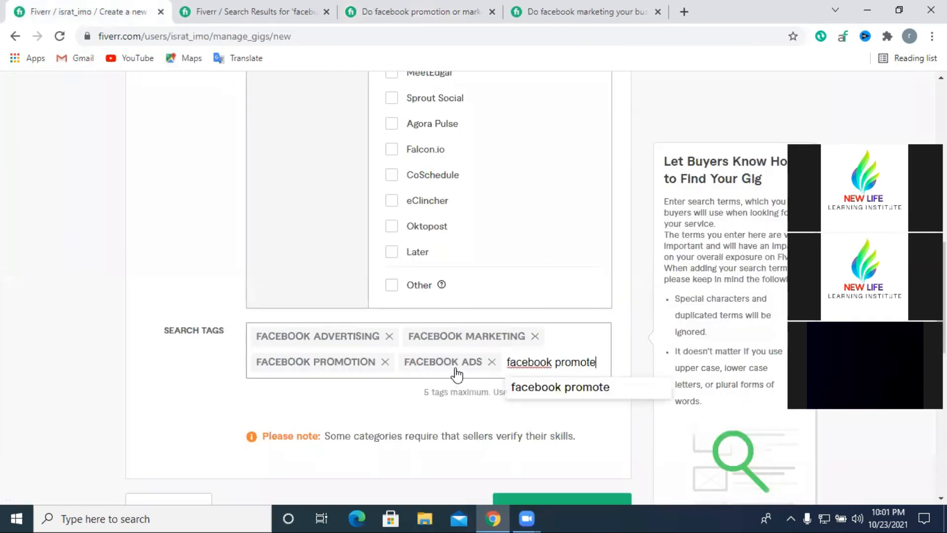
left_click(555, 393)
Step: Check the title, category, service type and search tags on the Gig overview, and save it to continue to pricing
scroll(555, 393, "down", 3)
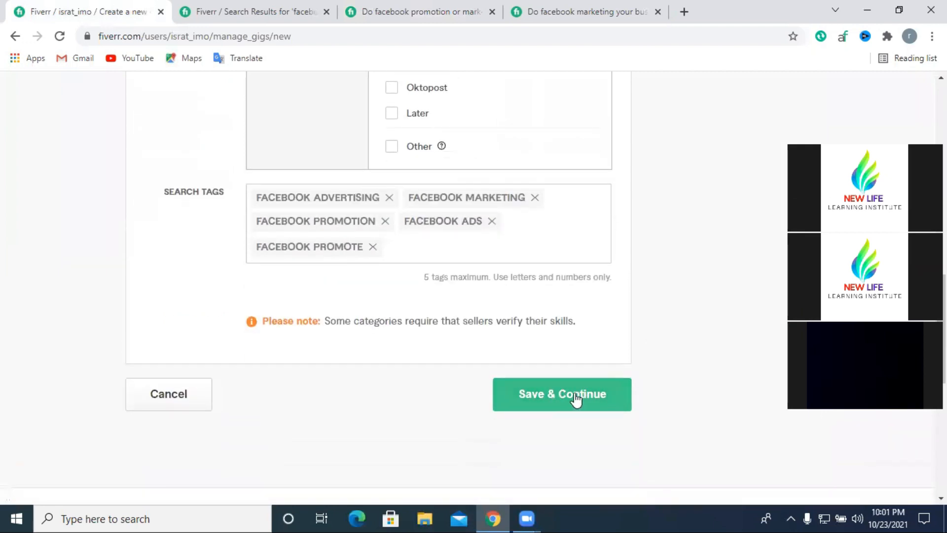
scroll(549, 356, "up", 2)
scroll(549, 356, "up", 10)
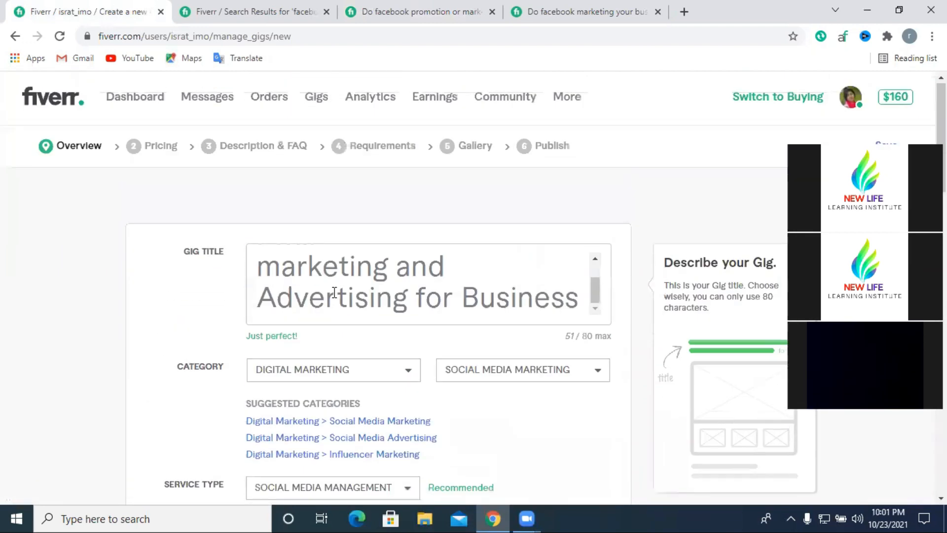
scroll(460, 321, "down", 3)
scroll(460, 321, "down", 8)
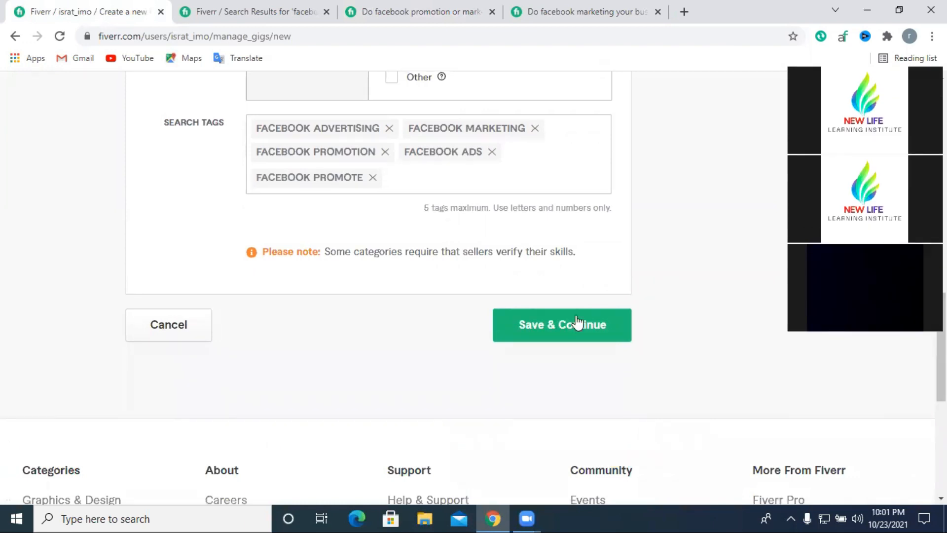
scroll(579, 325, "up", 1)
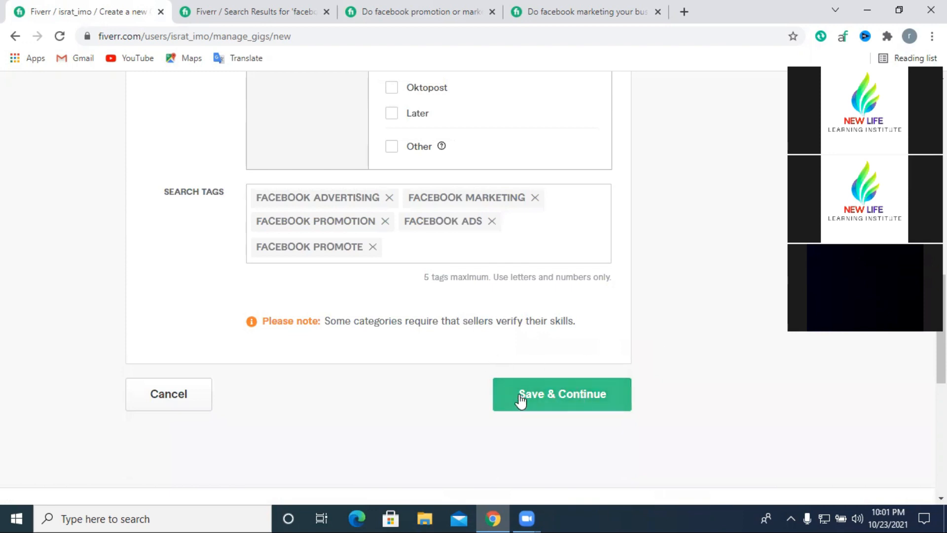
scroll(533, 400, "up", 1)
scroll(582, 398, "up", 3)
scroll(541, 354, "down", 4)
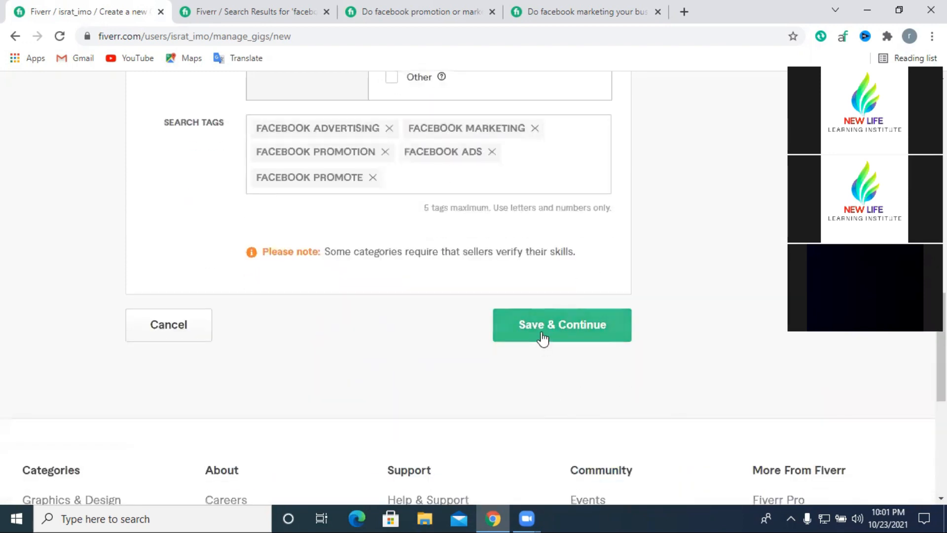
left_click(543, 336)
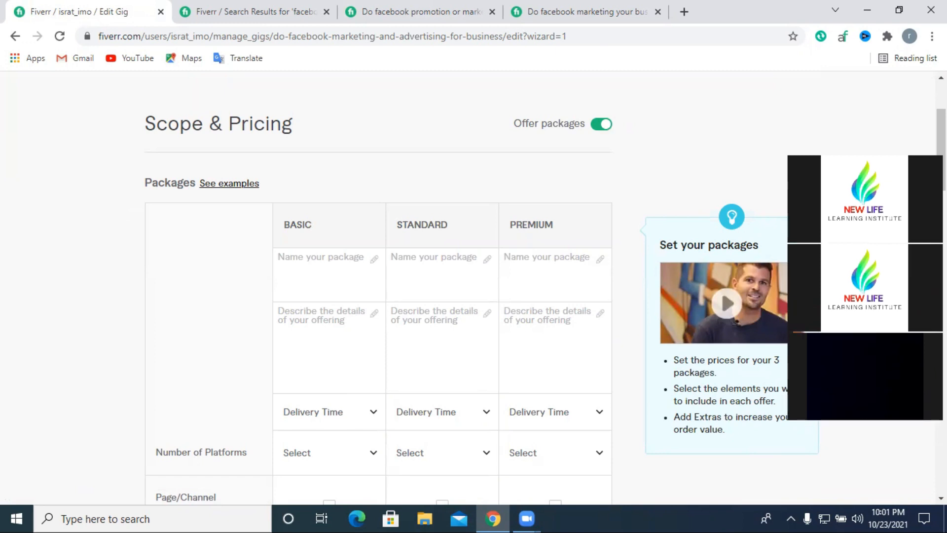
Step: Examine the name, description, delivery time and scope options of the Basic, Standard and Premium packages under Scope & Pricing
left_click_drag(865, 149, 843, 94)
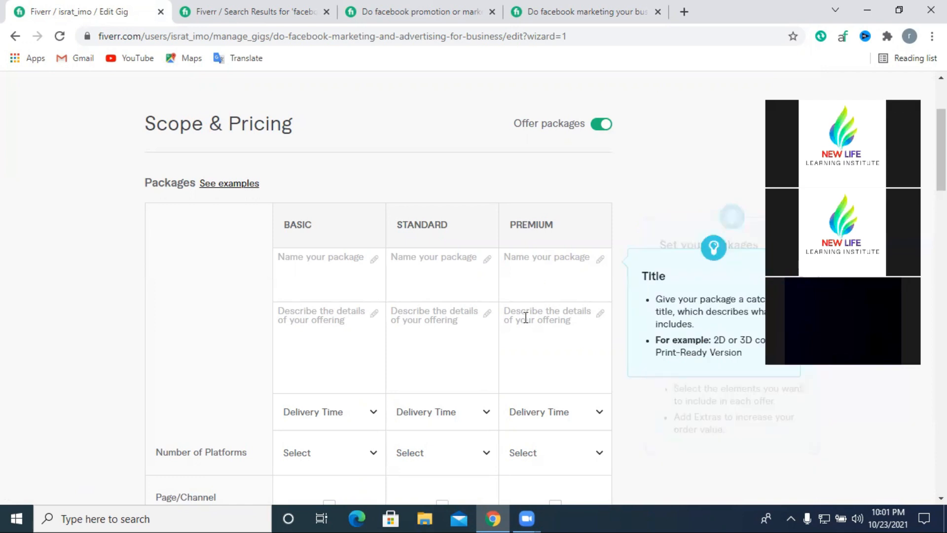
left_click(327, 265)
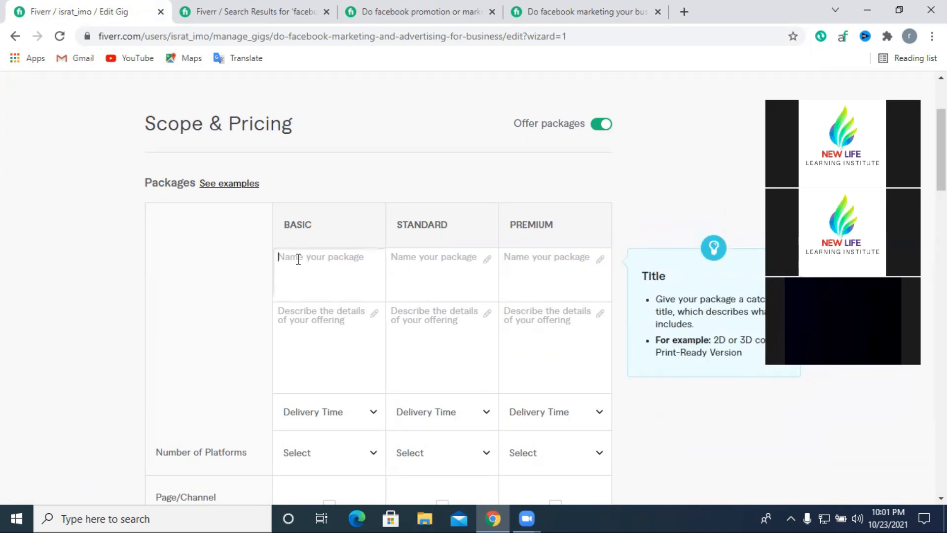
left_click(419, 257)
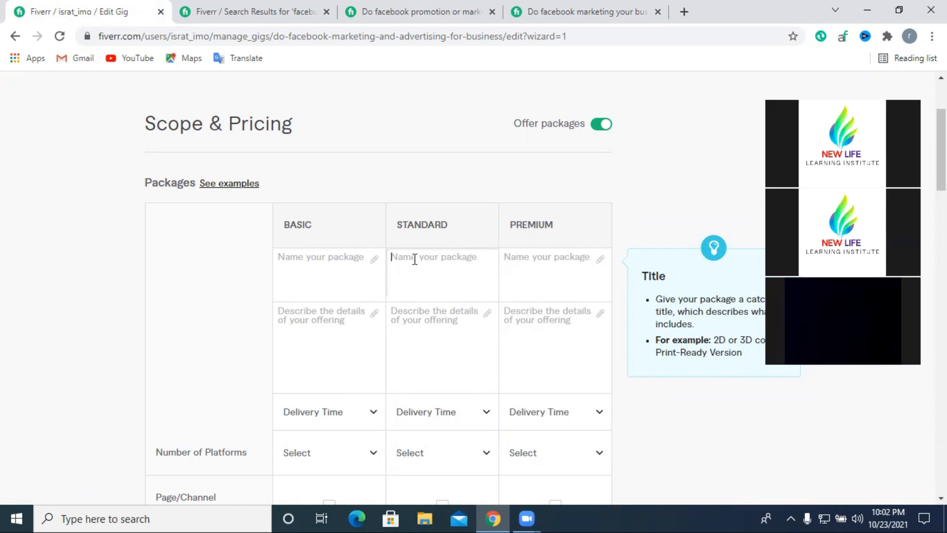
left_click(309, 259)
left_click(440, 259)
scroll(555, 265, "down", 2)
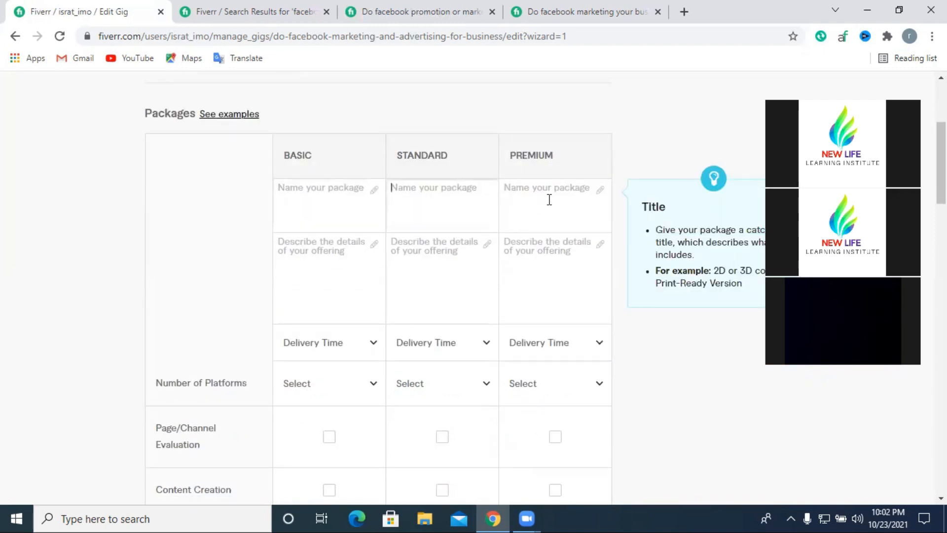
left_click(379, 236)
scroll(429, 270, "down", 5)
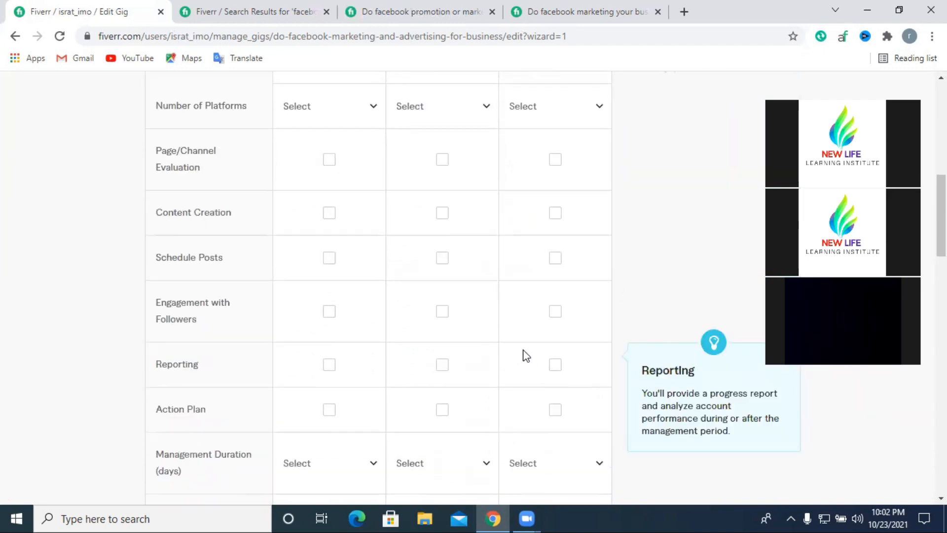
scroll(525, 355, "up", 5)
left_click(335, 219)
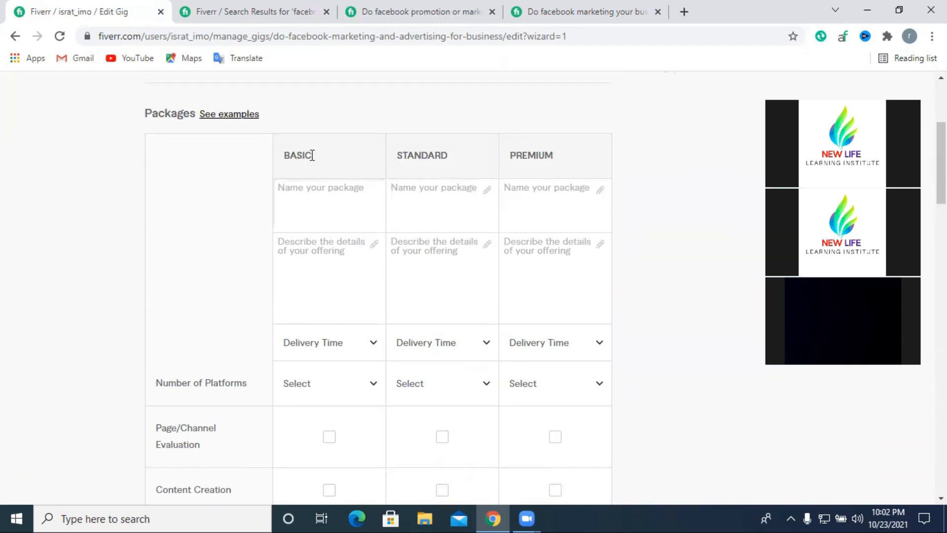
mouse_move(298, 220)
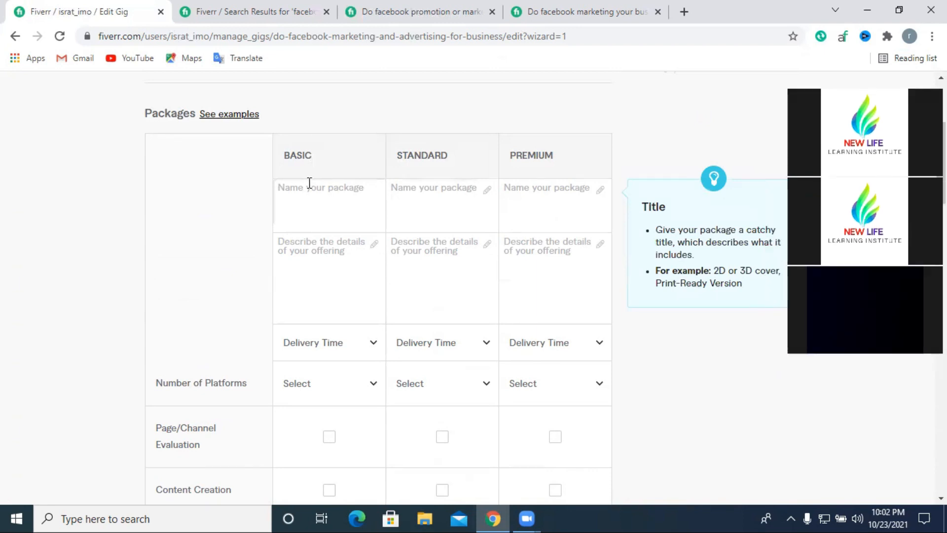
left_click(334, 213)
scroll(334, 214, "up", 4)
scroll(345, 320, "down", 3)
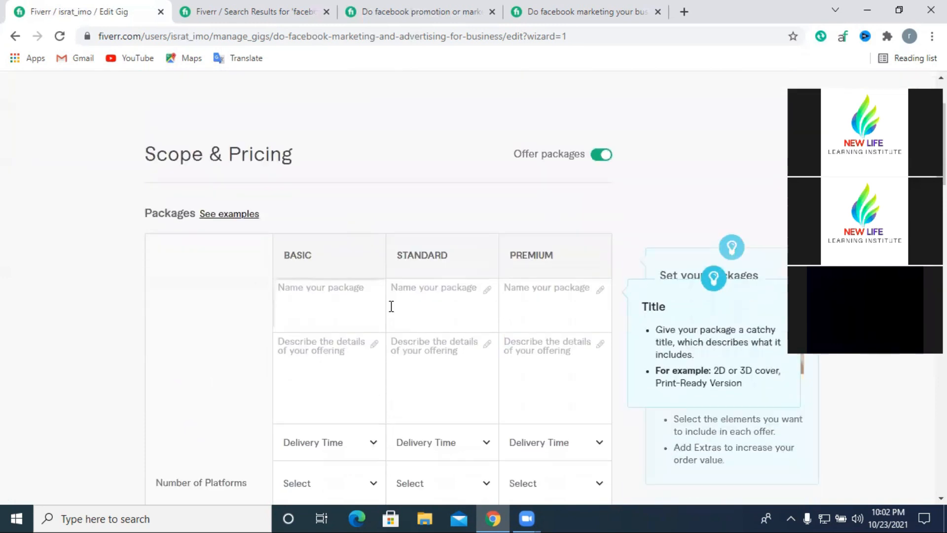
Step: Return to the Gig's overview and open its SEO title for editing
scroll(617, 346, "up", 3)
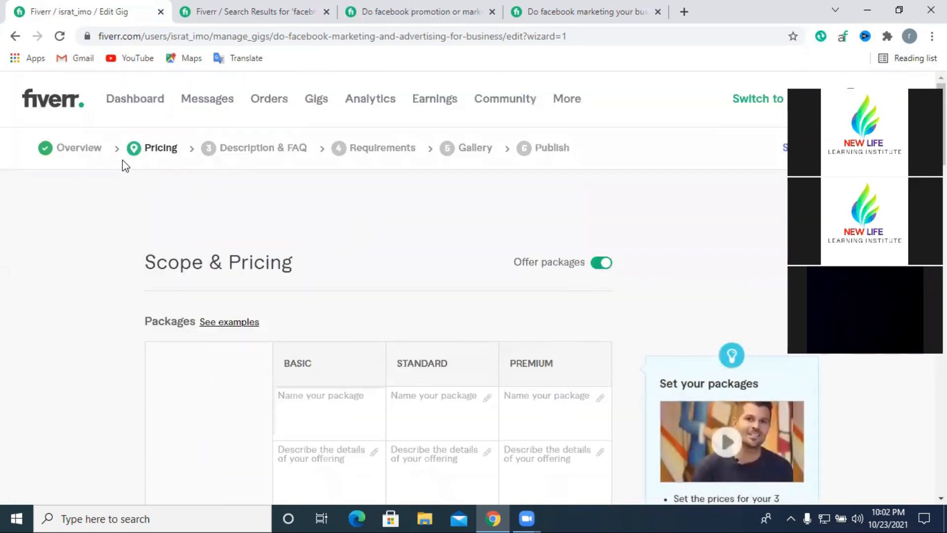
left_click(63, 148)
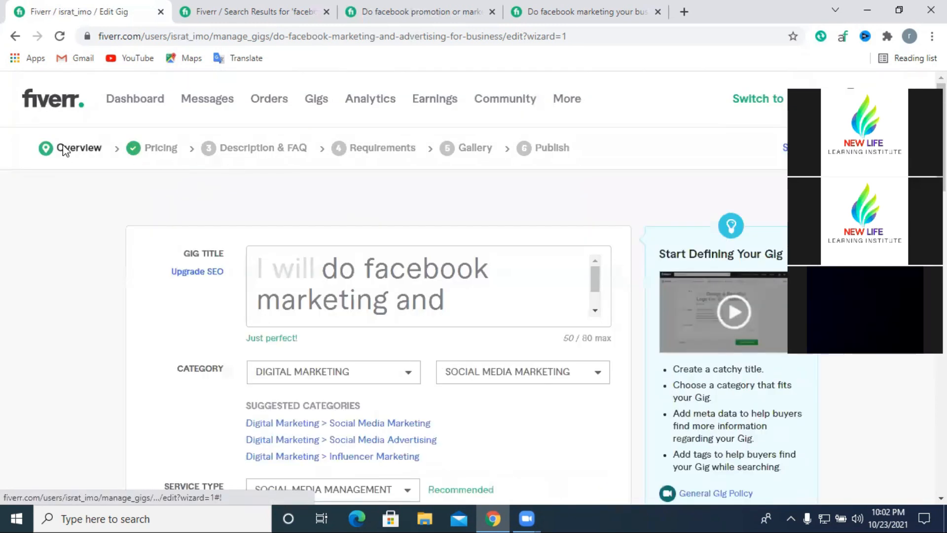
left_click(204, 279)
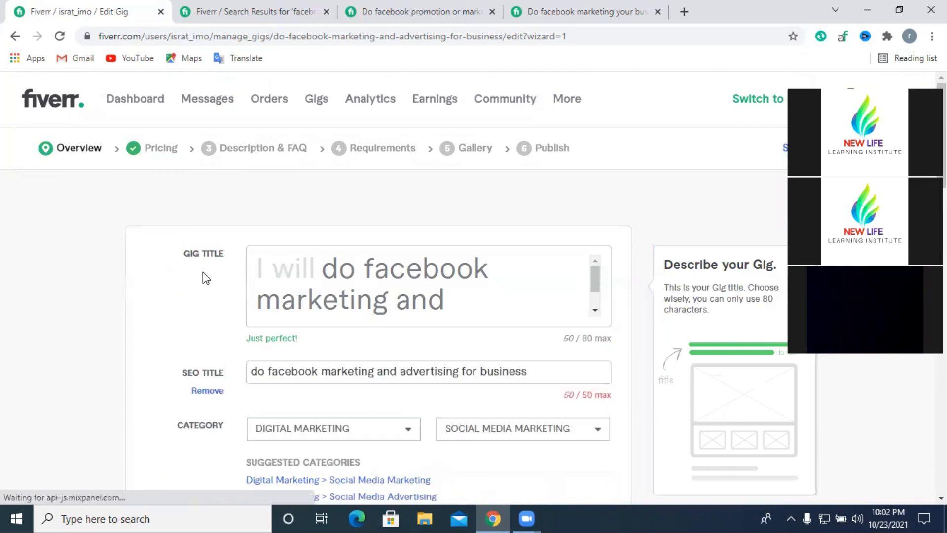
Step: Shorten the SEO title to "facebook marketing, advertising", removing "do" and "for business" and replacing "and" with a comma
scroll(517, 317, "down", 1)
left_click_drag(531, 301, 462, 302)
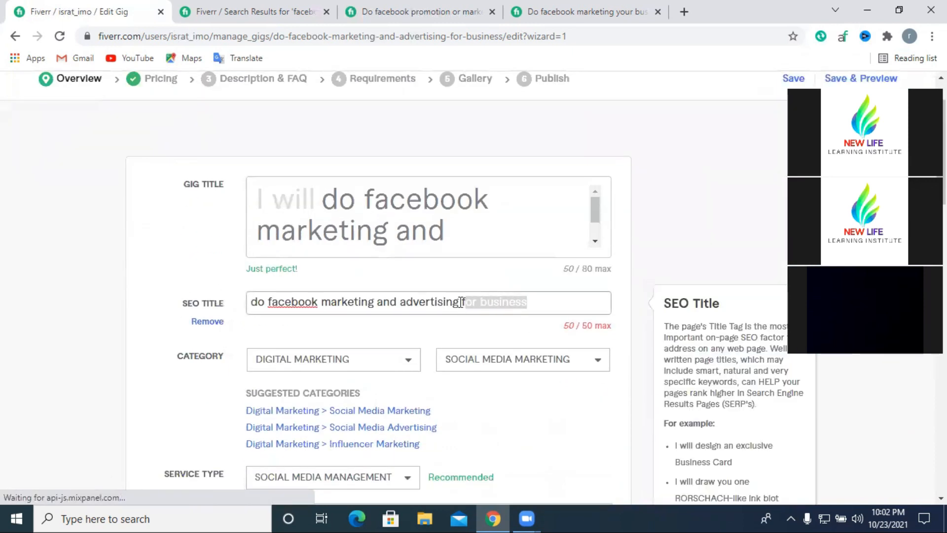
key("BackSpace")
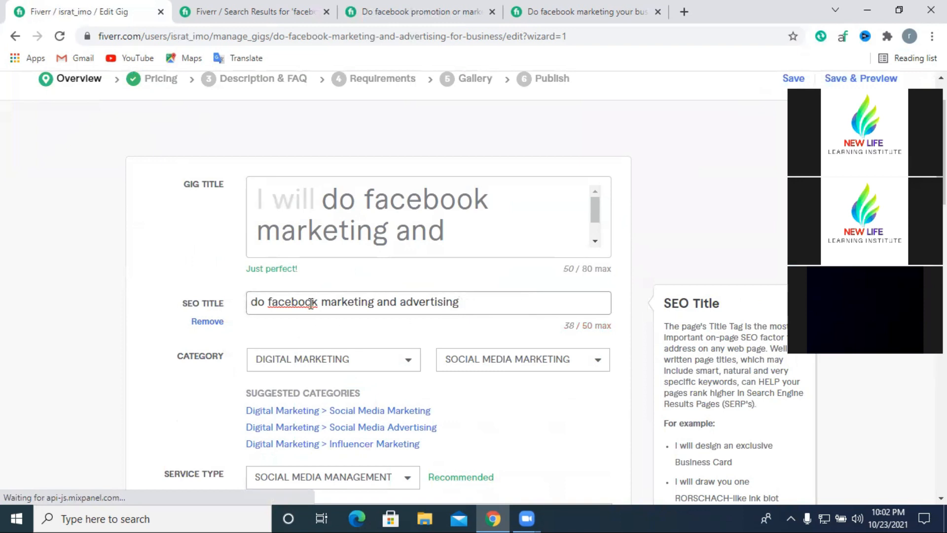
left_click(266, 302)
key("BackSpace")
key("BackSpace")
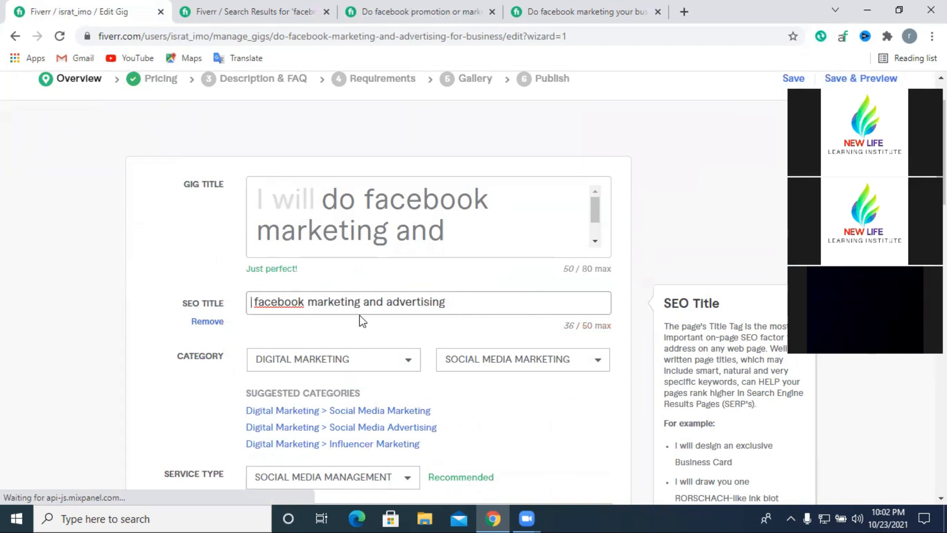
left_click_drag(364, 302, 386, 302)
key("BackSpace")
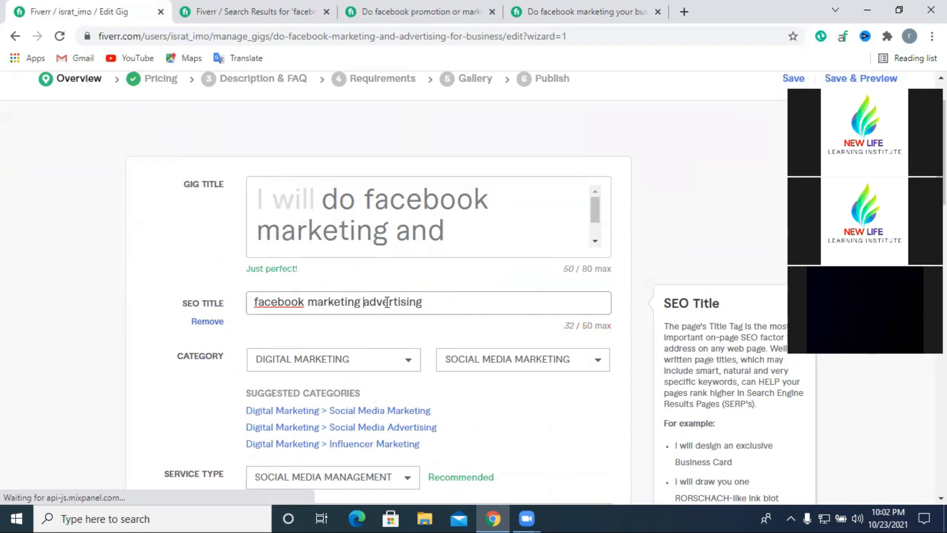
key("BackSpace")
type(",")
Step: Append ", promotion" to the end of the SEO title
left_click(429, 302)
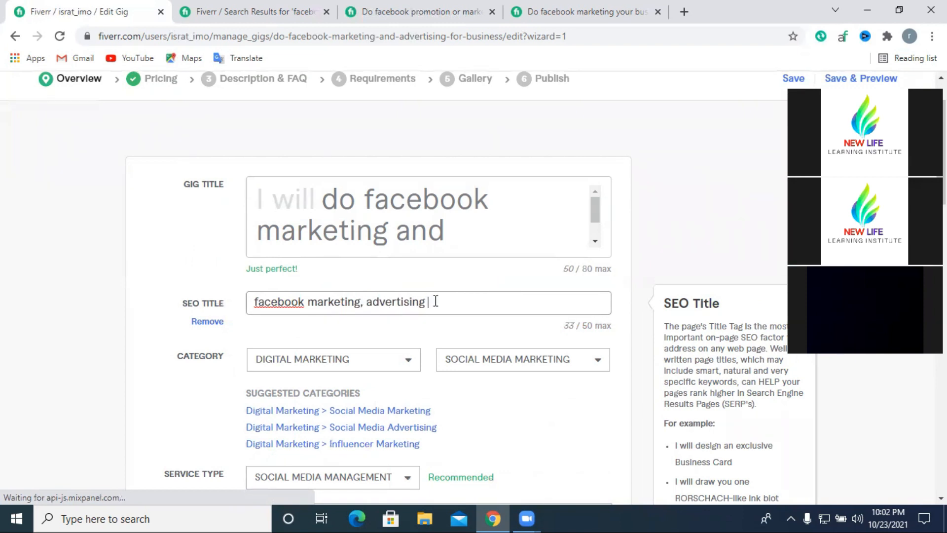
key("BackSpace")
type(", promotion")
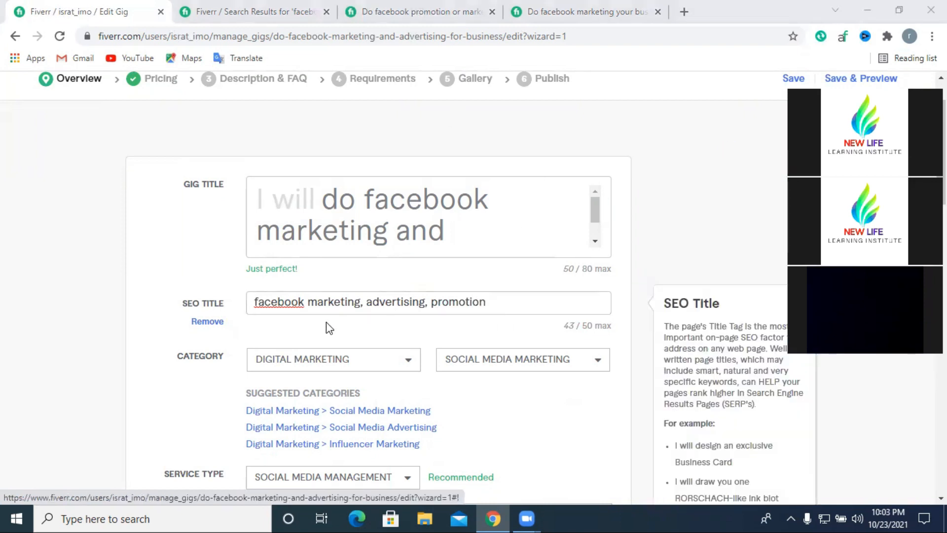
left_click(513, 302)
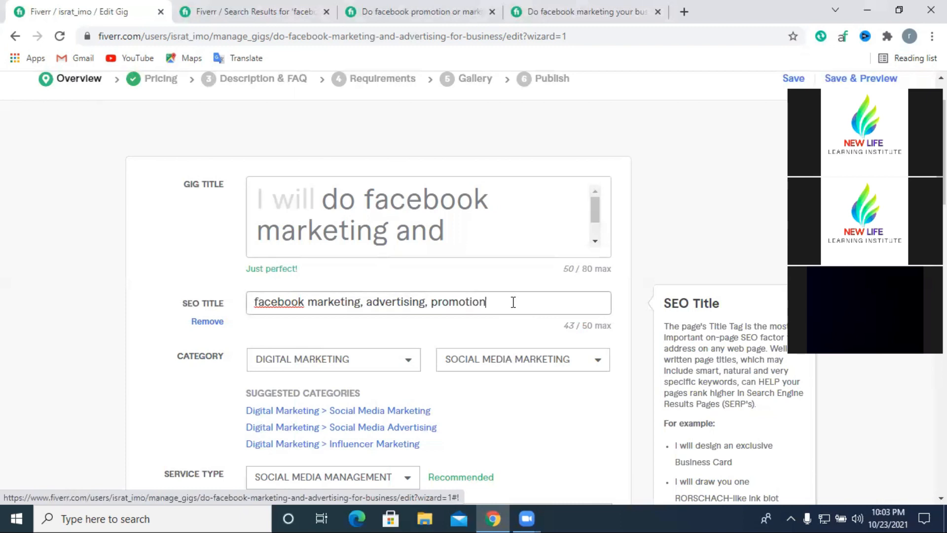
Step: Save the Gig overview with the edited SEO title and continue to pricing
scroll(450, 323, "down", 15)
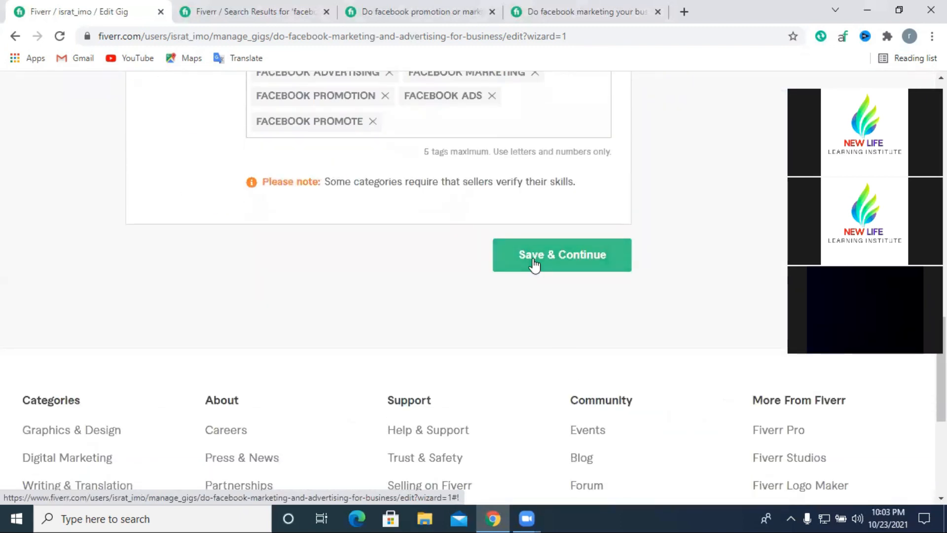
Step: Save the gig overview and continue to Scope & Pricing, looking over the package and extra-service fields
left_click(534, 265)
scroll(402, 275, "up", 13)
scroll(304, 316, "down", 2)
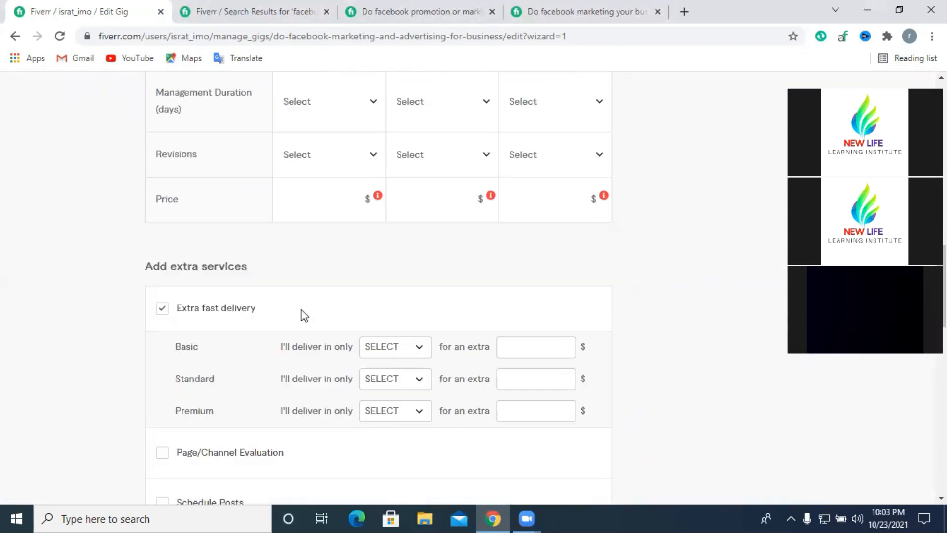
scroll(305, 316, "down", 3)
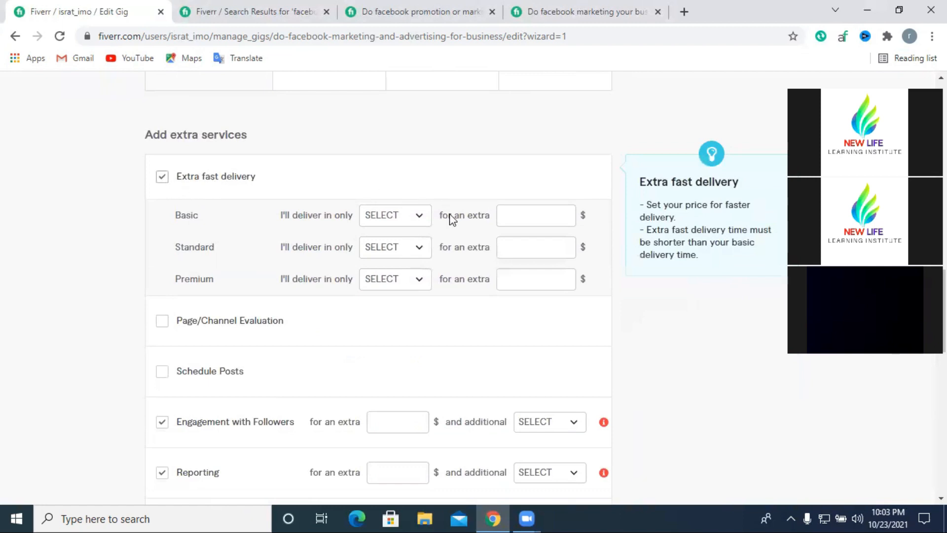
scroll(450, 215, "up", 18)
Step: Enter "PROMOTE TO 2 MILLIONES ACTIVE PEOPL" in capitals as the Basic package name
left_click(339, 263)
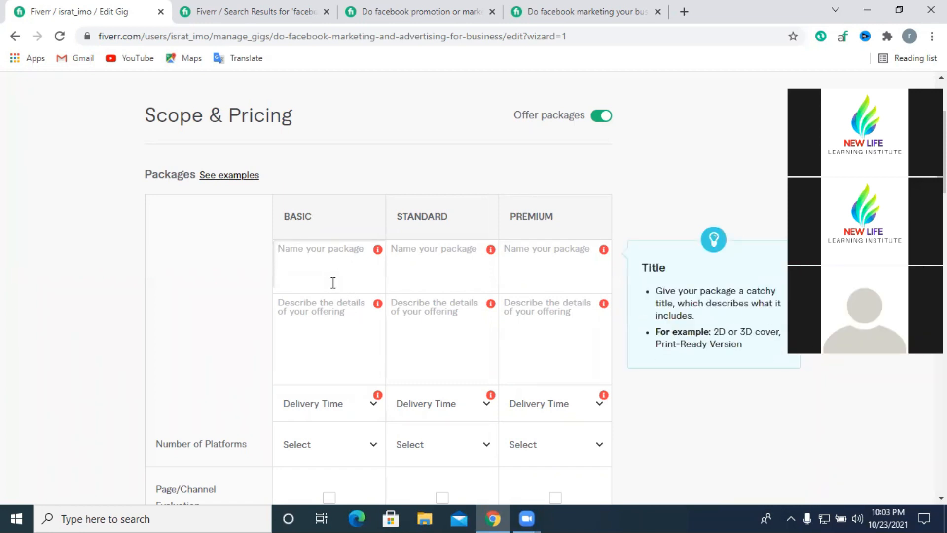
type("Promote")
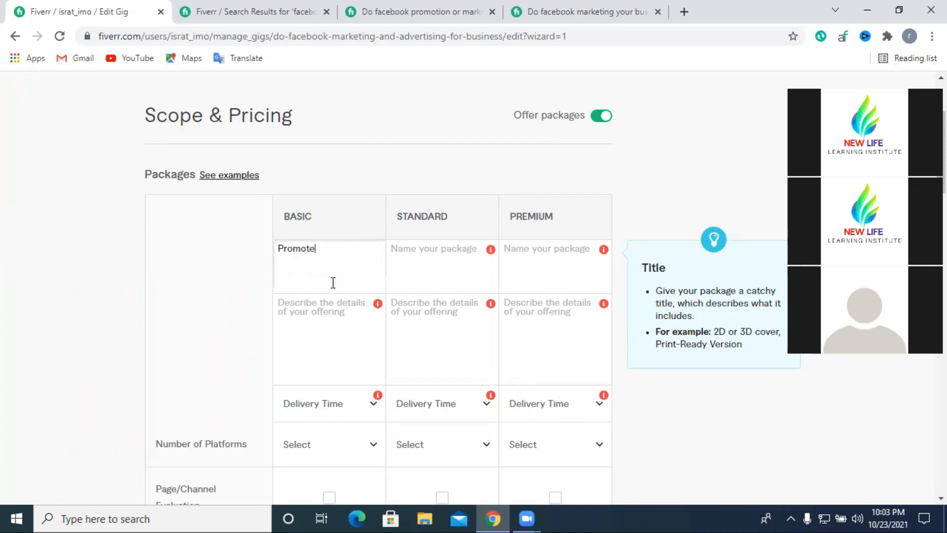
key("BackSpace")
key("BackSpace")
key("BackSpace")
key("BackSpace")
key("BackSpace")
key("BackSpace")
key("BackSpace")
type("PROMOTE TO 2")
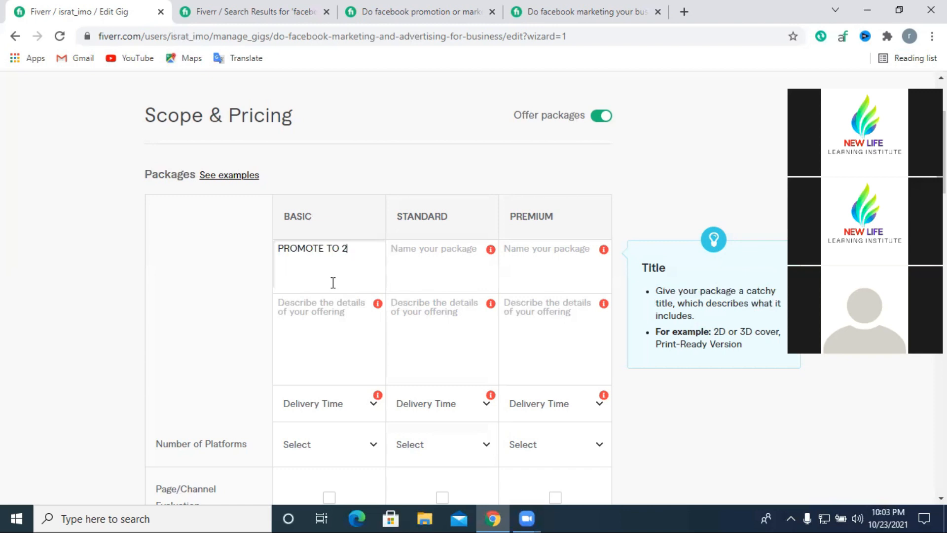
type(" MILLIONES")
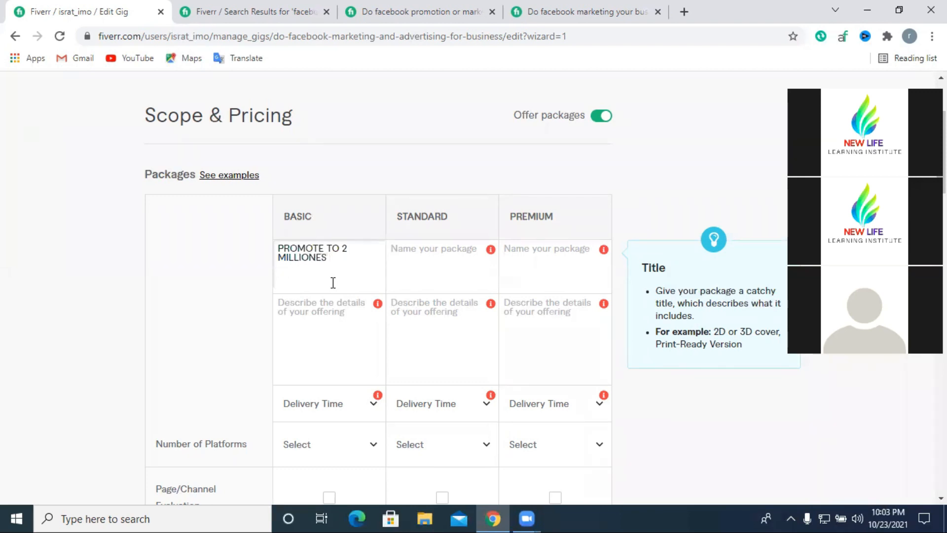
type(" ACTIVE")
type("PEOPL")
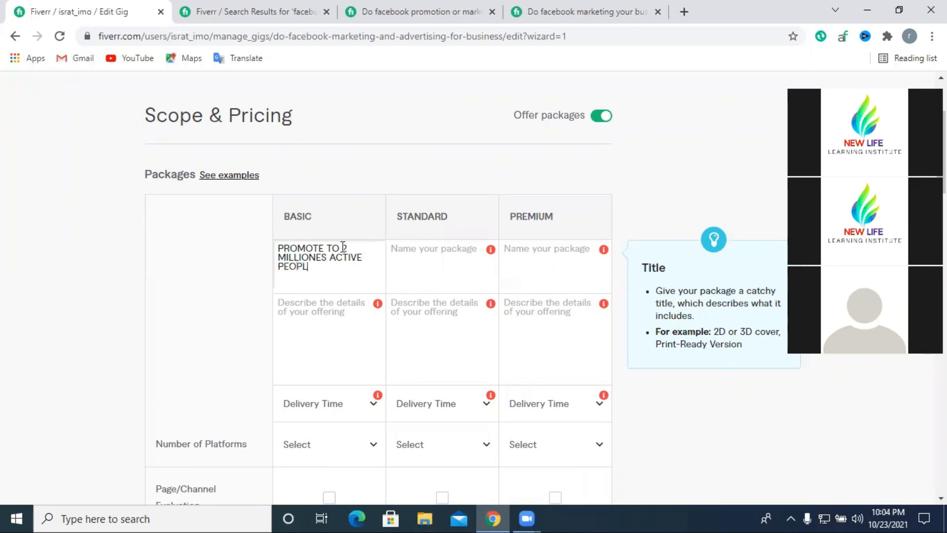
Step: Replace the last word of the Basic package name with "USER"
key("BackSpace")
key("BackSpace")
key("BackSpace")
key("BackSpace")
key("BackSpace")
type("uSER")
left_click(284, 267)
key("BackSpace")
type("USER")
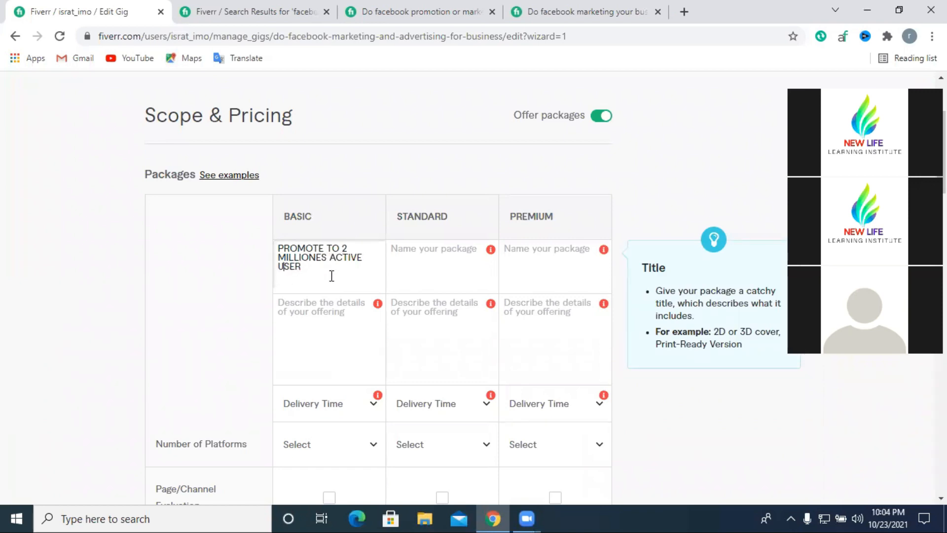
Step: Copy the Basic package name into the Standard and Premium package names
triple_click(311, 252)
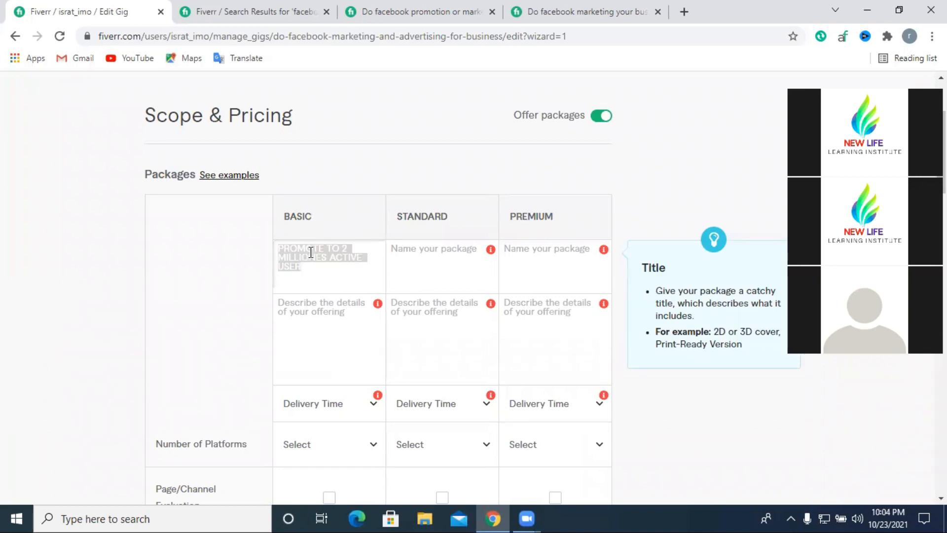
left_click(331, 272)
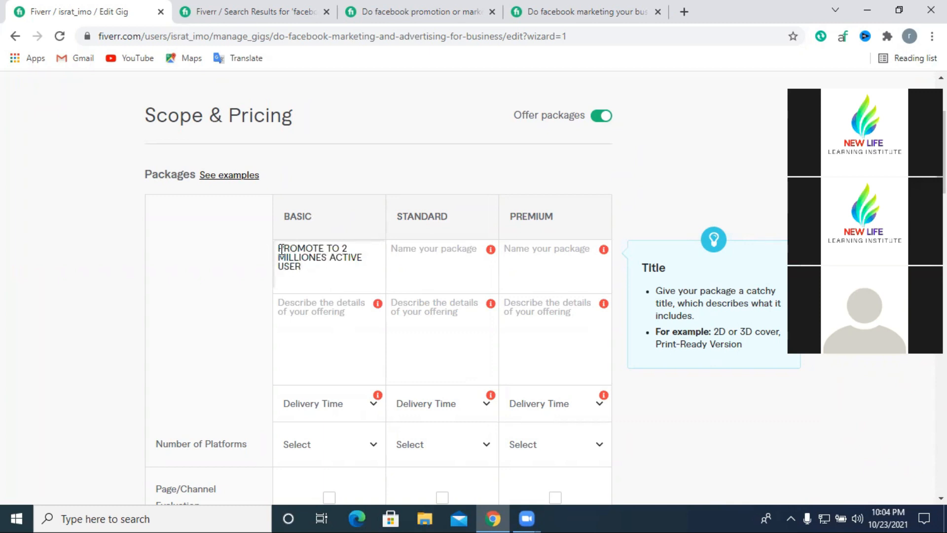
left_click_drag(321, 266, 277, 241)
key("ctrl+c")
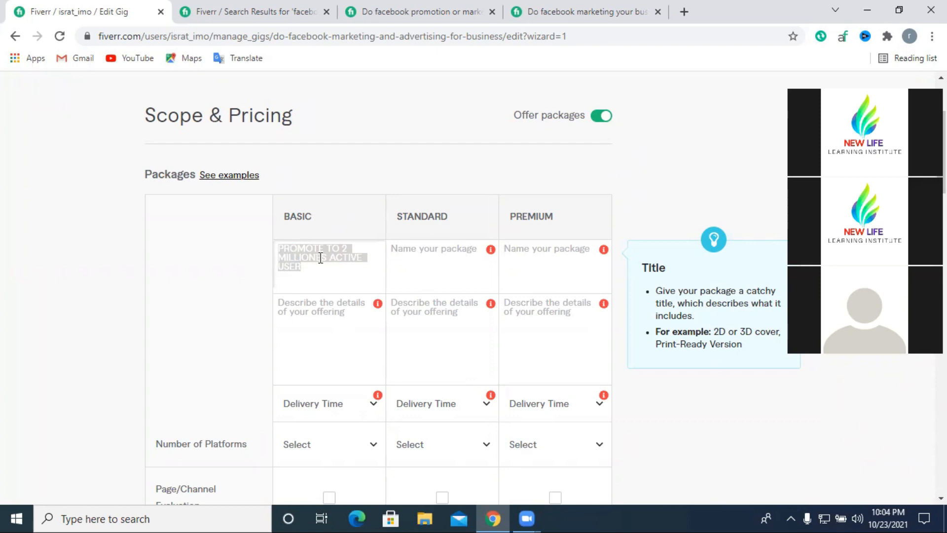
left_click(415, 270)
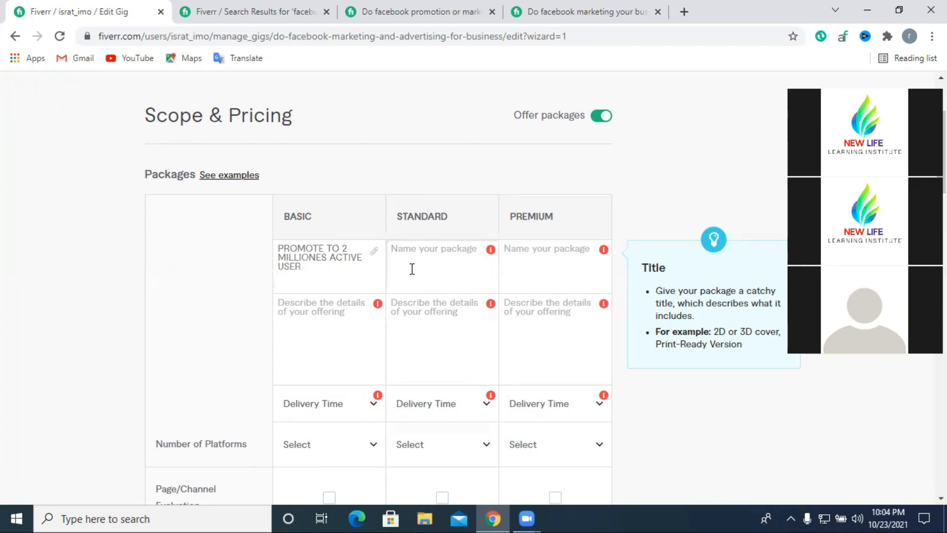
key("ctrl+v")
left_click(542, 262)
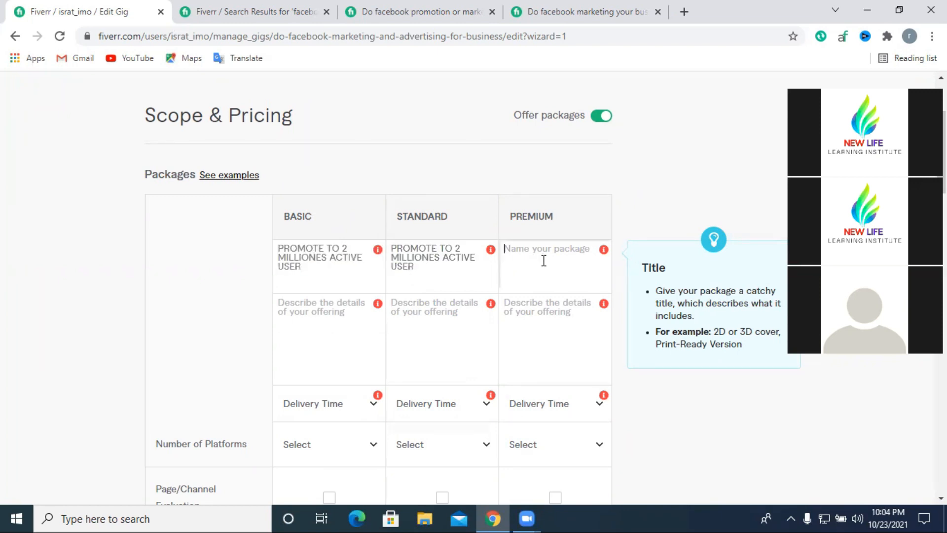
key("ctrl+v")
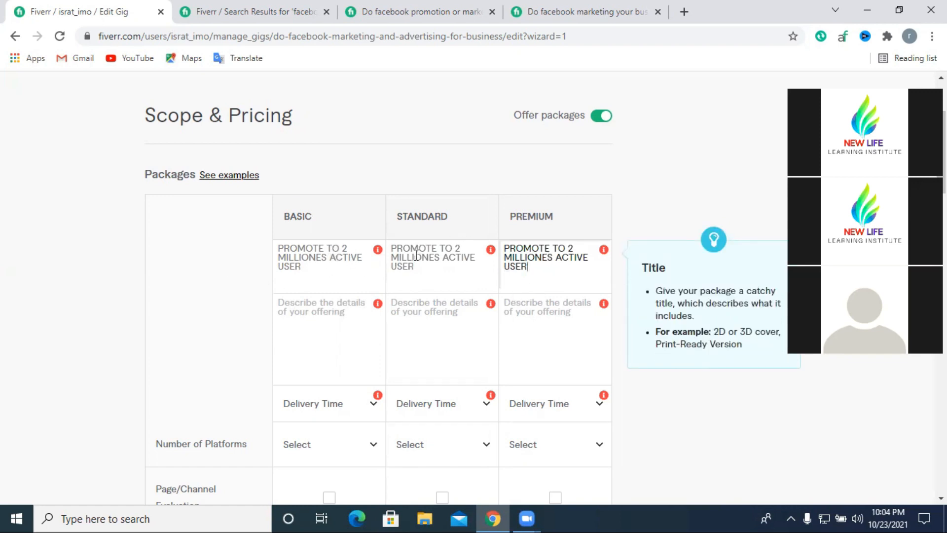
Step: Change the number in the Standard package name to 4 and in the Premium package name to 10+
left_click(458, 250)
key("BackSpace")
type("4")
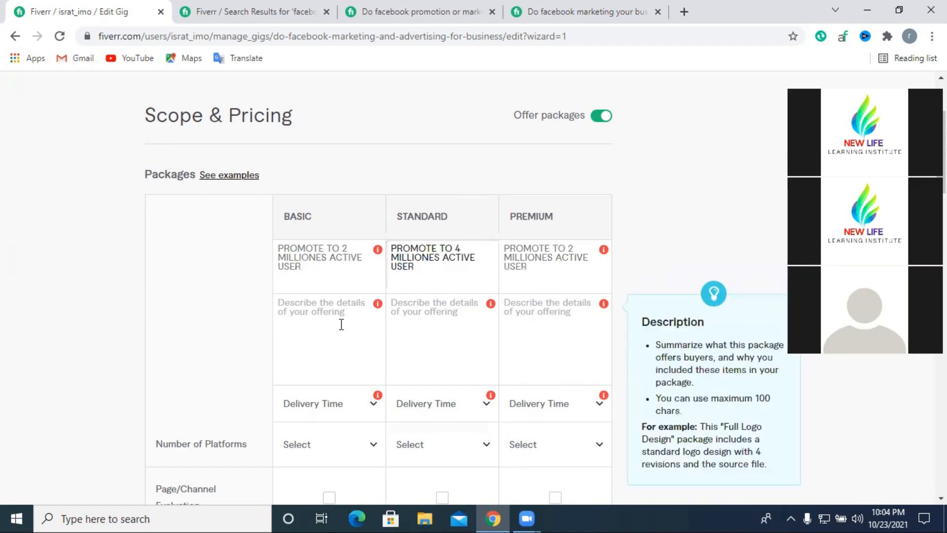
left_click_drag(576, 248, 568, 246)
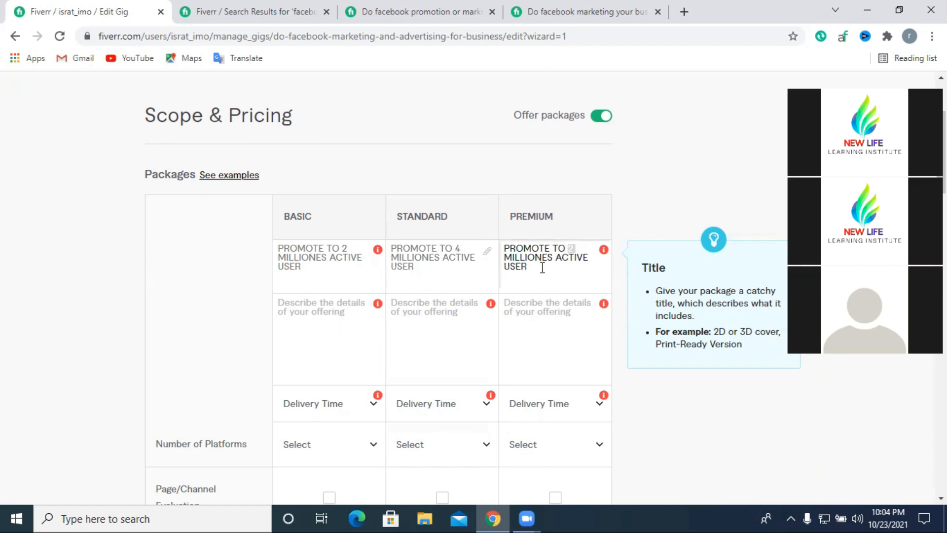
type("1")
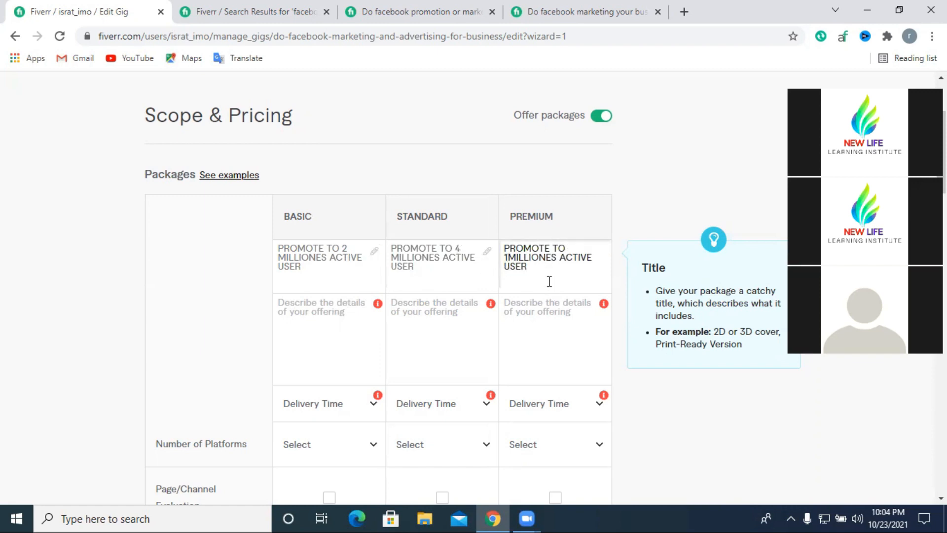
type("0+")
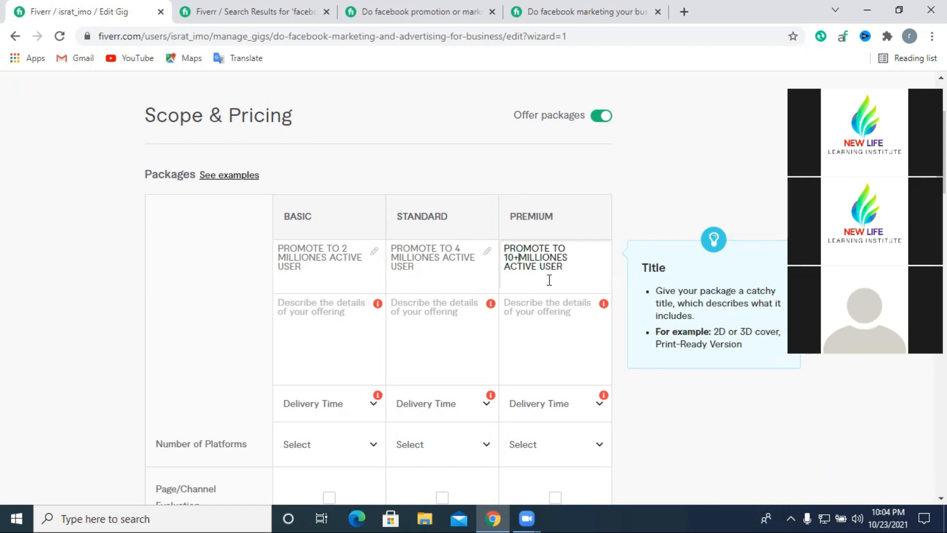
Step: Add a plus sign after the number in the Standard and Basic package names
left_click(463, 249)
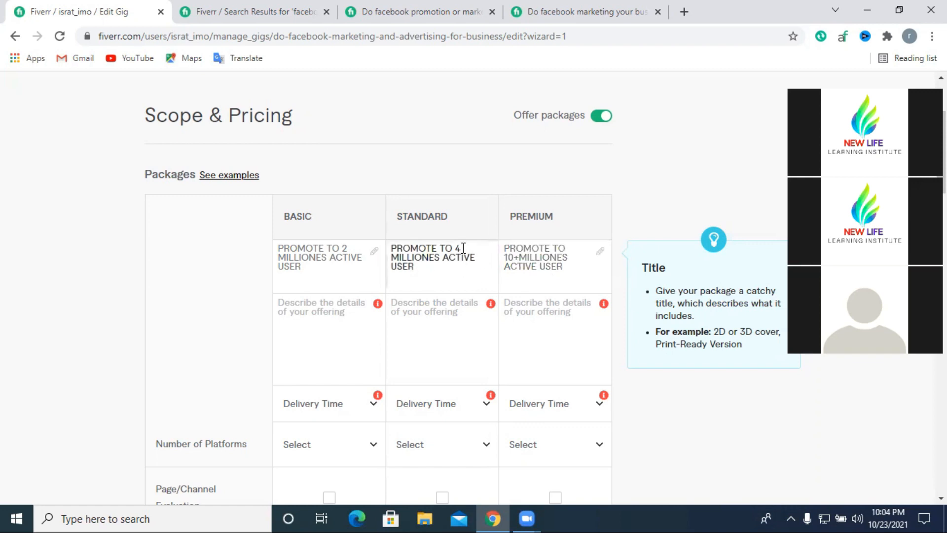
type("+")
left_click(347, 248)
type("+")
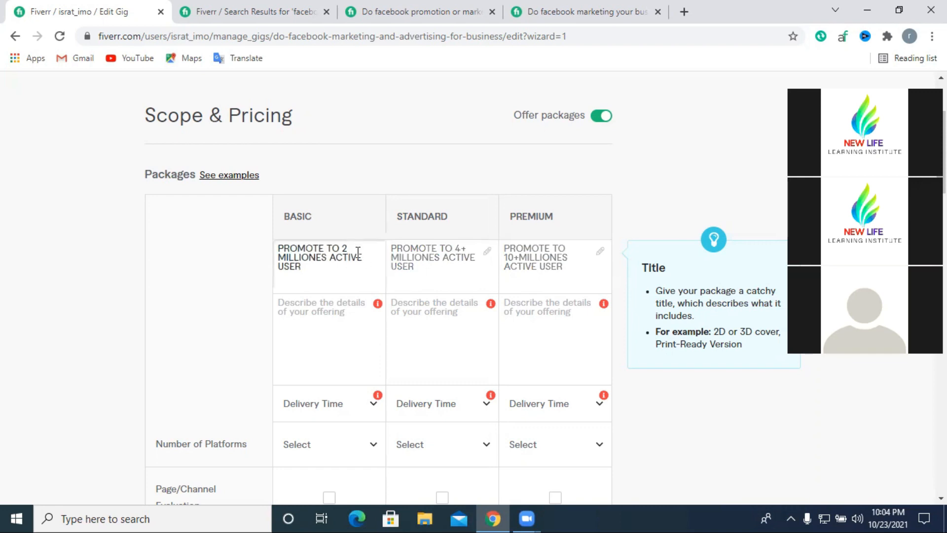
Step: Examine the titles, descriptions and prices of the Basic, Standard and Premium packages in the open competitor's Facebook promotion gig
left_click(213, 7)
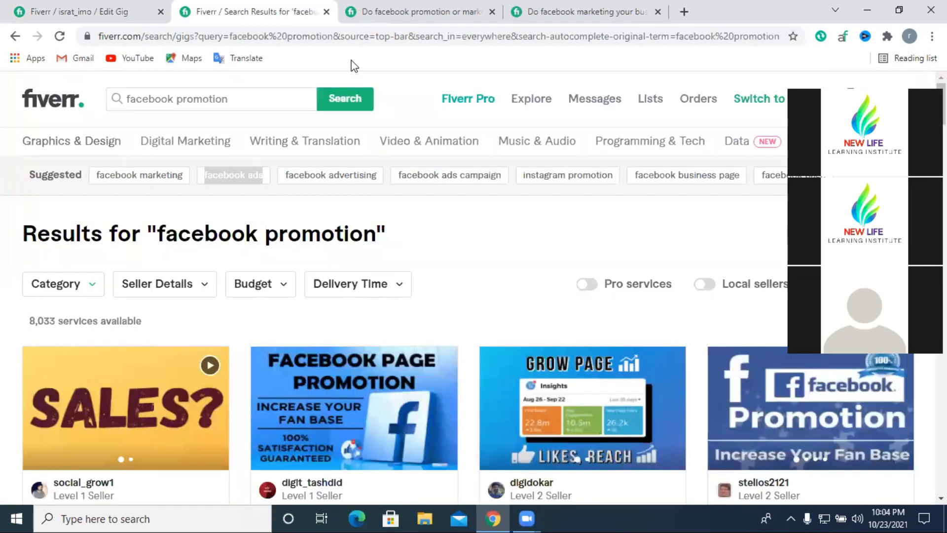
left_click(401, 9)
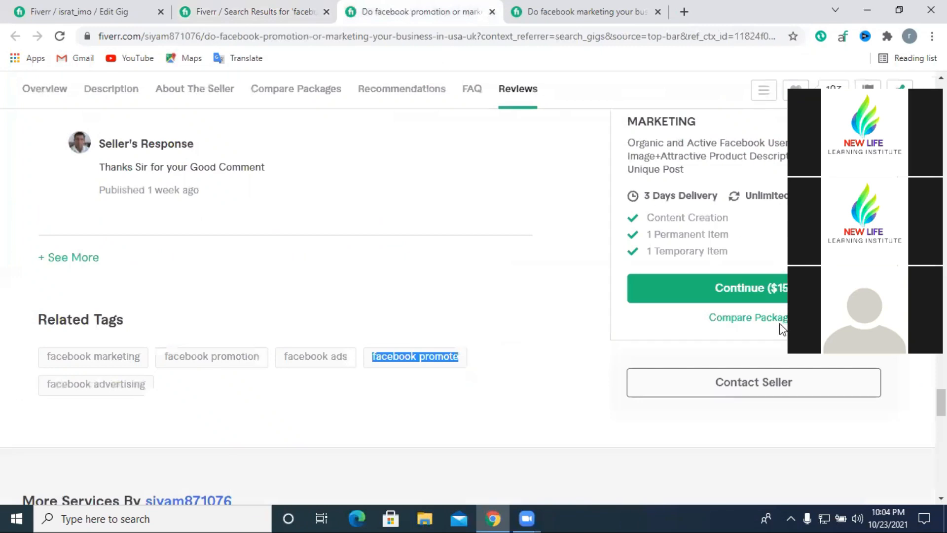
scroll(782, 325, "up", 5)
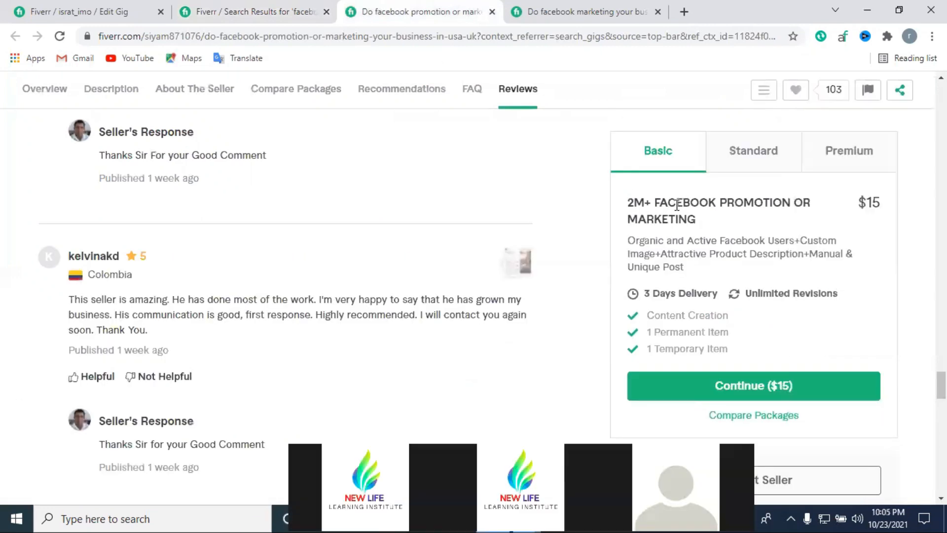
left_click_drag(697, 221, 629, 204)
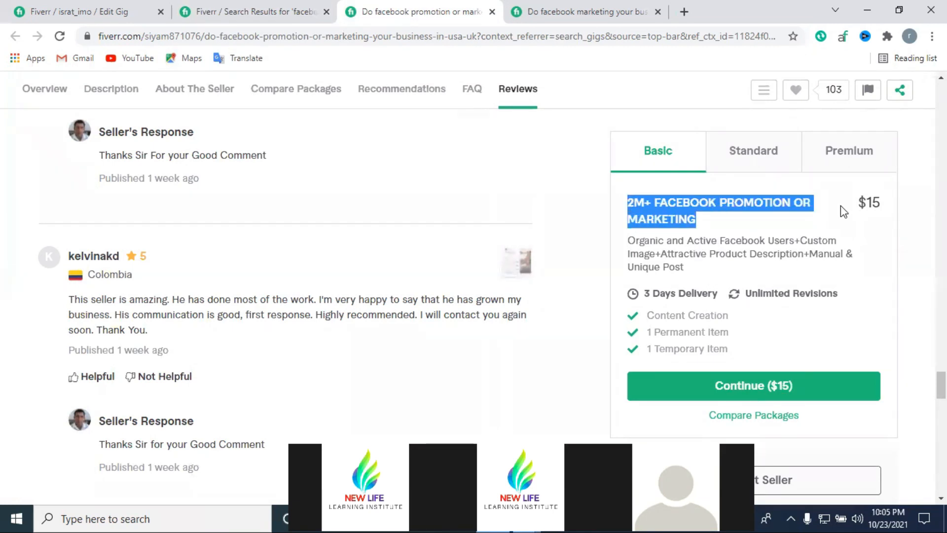
left_click_drag(866, 206, 880, 206)
left_click(777, 173)
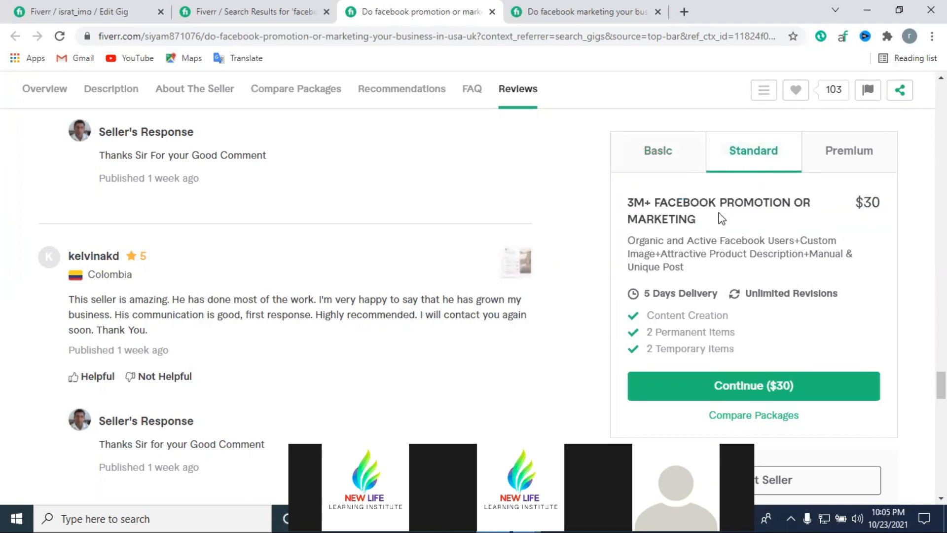
left_click(832, 165)
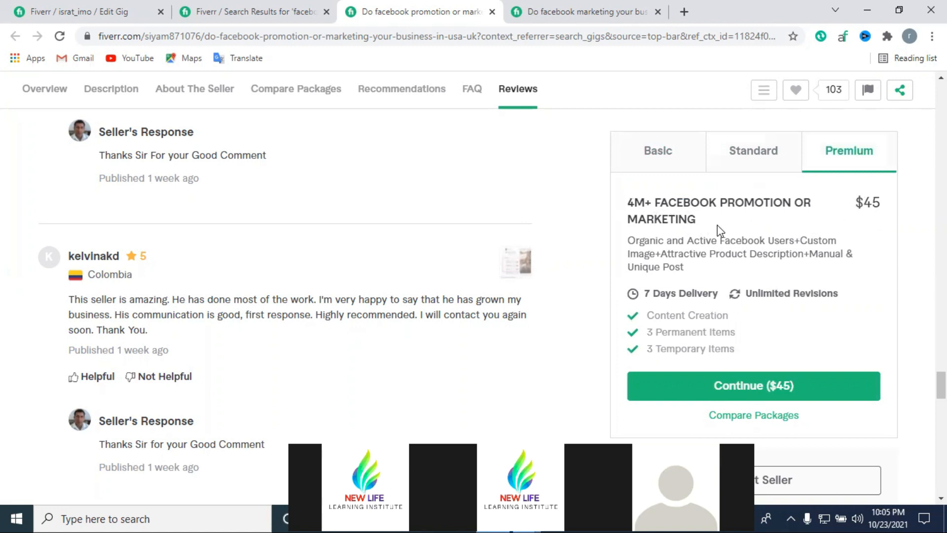
left_click_drag(688, 267, 626, 197)
left_click(719, 220)
left_click_drag(690, 242, 716, 268)
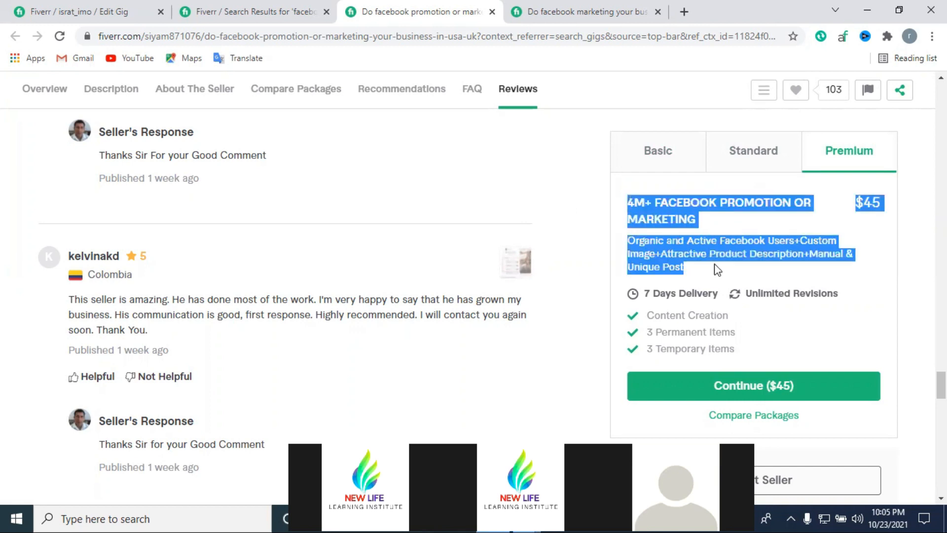
Step: Return to the gig being edited and begin the Basic package description with "I will Promote Your Product or Business to 2 millines"
left_click(267, 11)
left_click(118, 10)
left_click(311, 340)
scroll(313, 305, "down", 2)
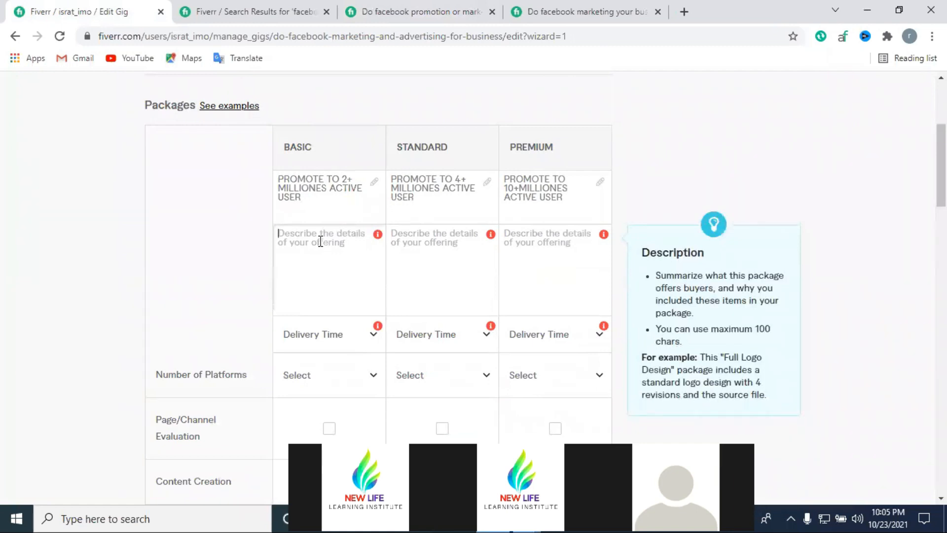
type("I will")
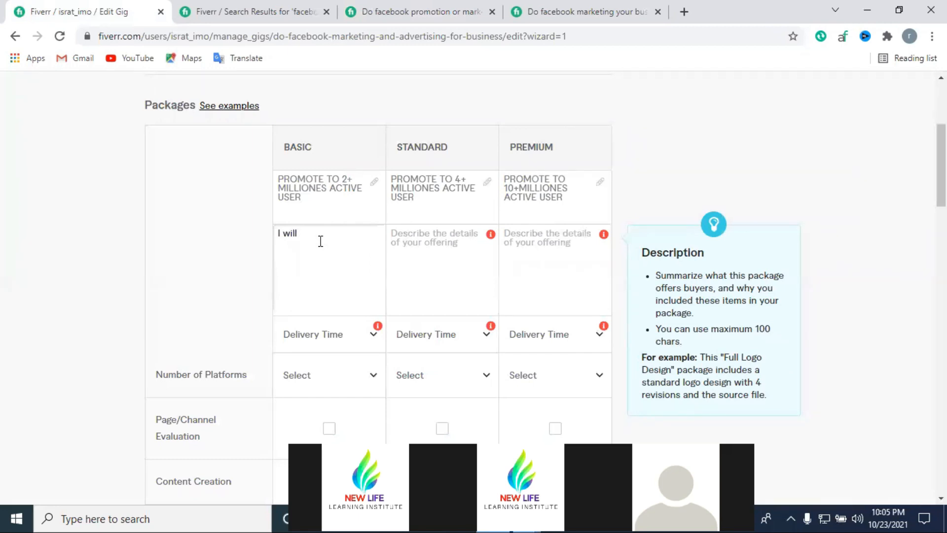
type(" Promote")
type("Your Product or Business to")
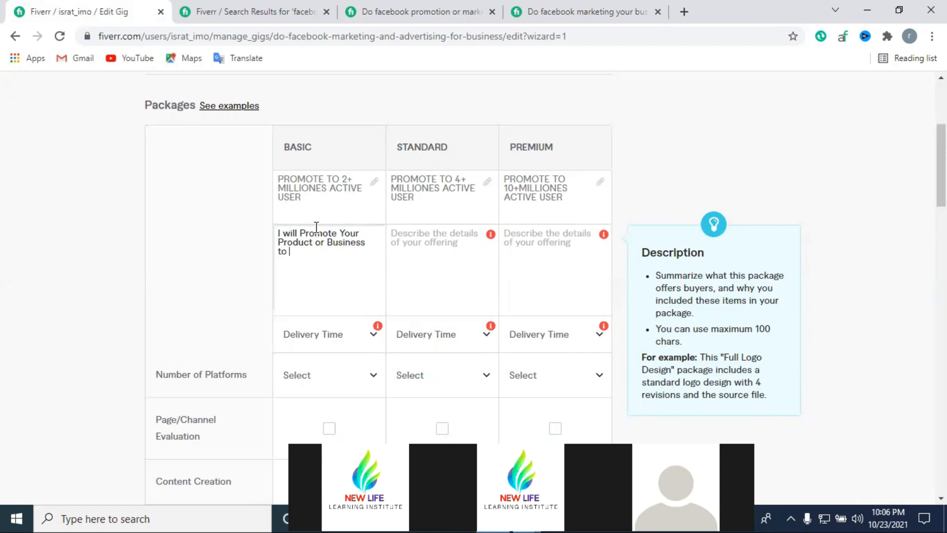
type(" 2 millines")
Step: Correct the misspelled last word of the Basic description to "Million" and capitalize "To"
right_click(321, 251)
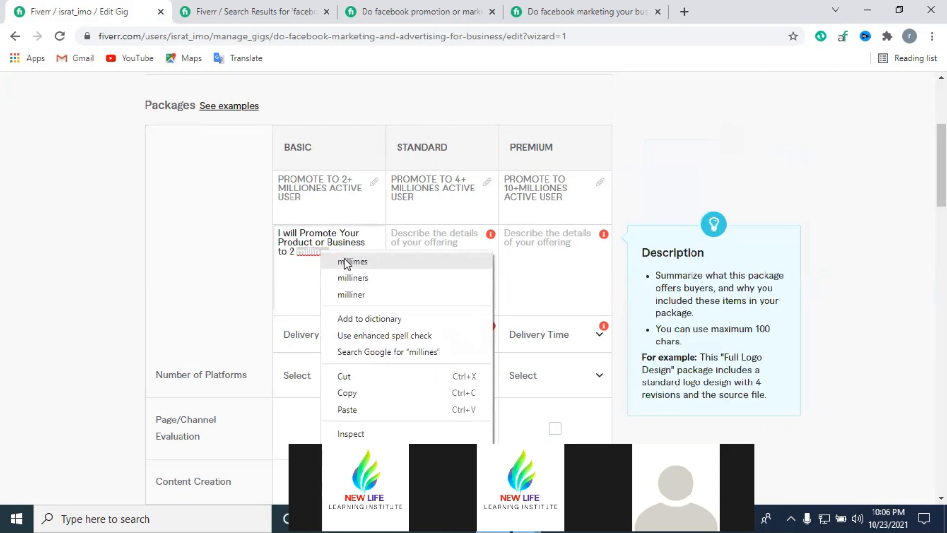
left_click(347, 262)
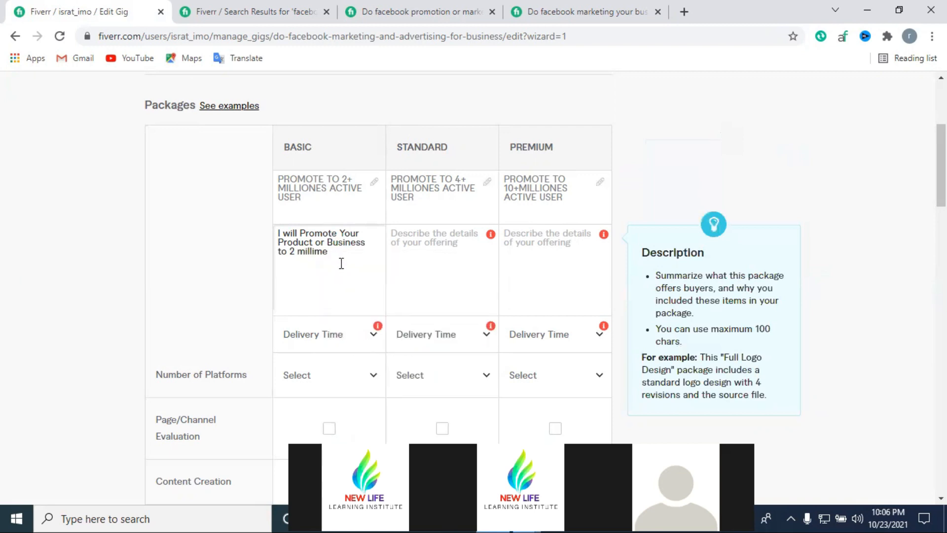
double_click(318, 251)
type("Million")
left_click(280, 249)
key("BackSpace")
type("T")
Step: Extend the Basic package description with "actives Customer" after "Million"
left_click(328, 253)
type("acctive")
right_click(345, 254)
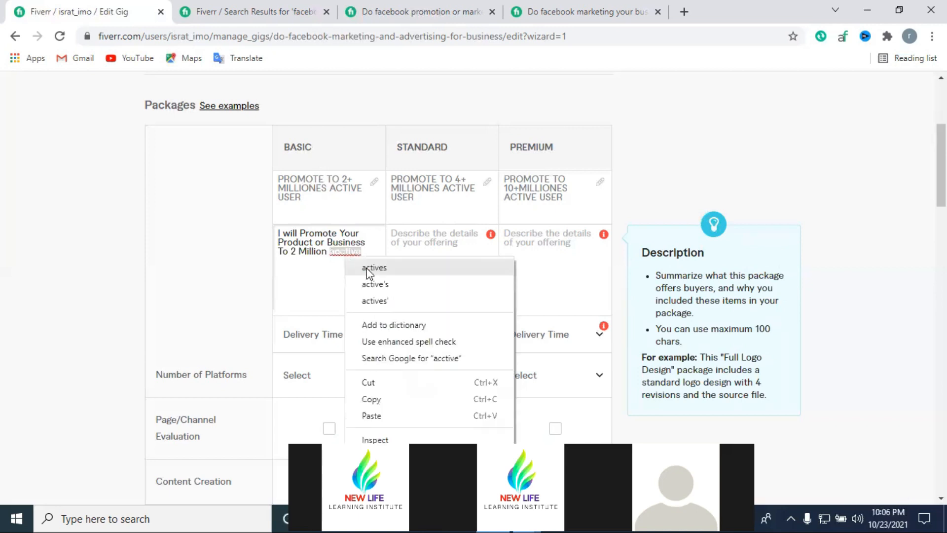
left_click(368, 269)
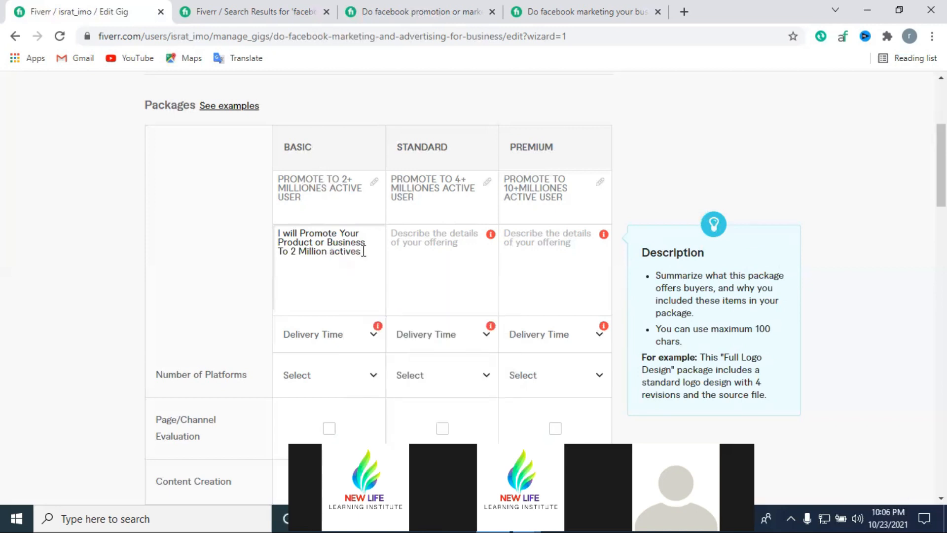
type("Customer")
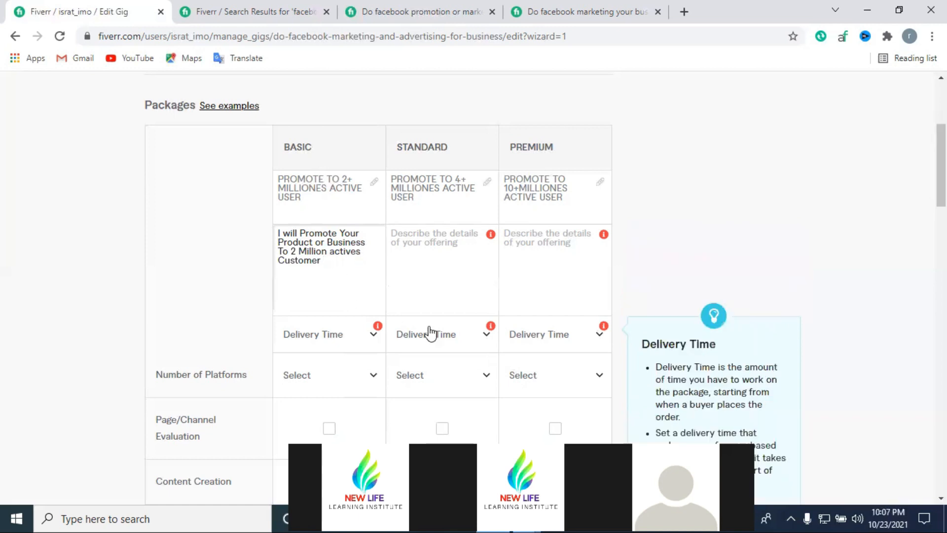
Step: Finish the Basic package description by adding "to increase your sales" after "Customer"
type(" to")
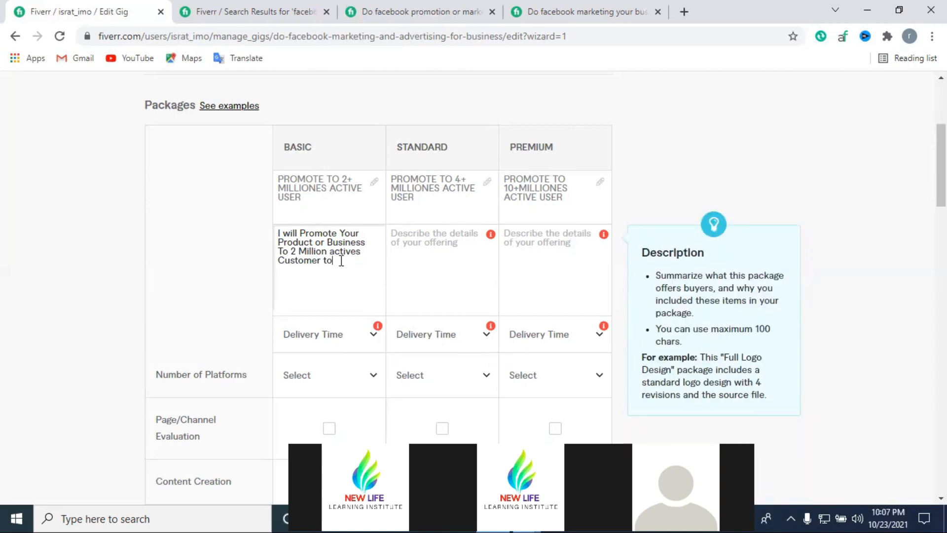
type(" increase you")
type("sals")
left_click_drag(360, 269, 353, 272)
type("es")
Step: Copy the whole Basic package description into the Standard and Premium description fields
key("ctrl+a")
key("ctrl+c")
left_click(434, 259)
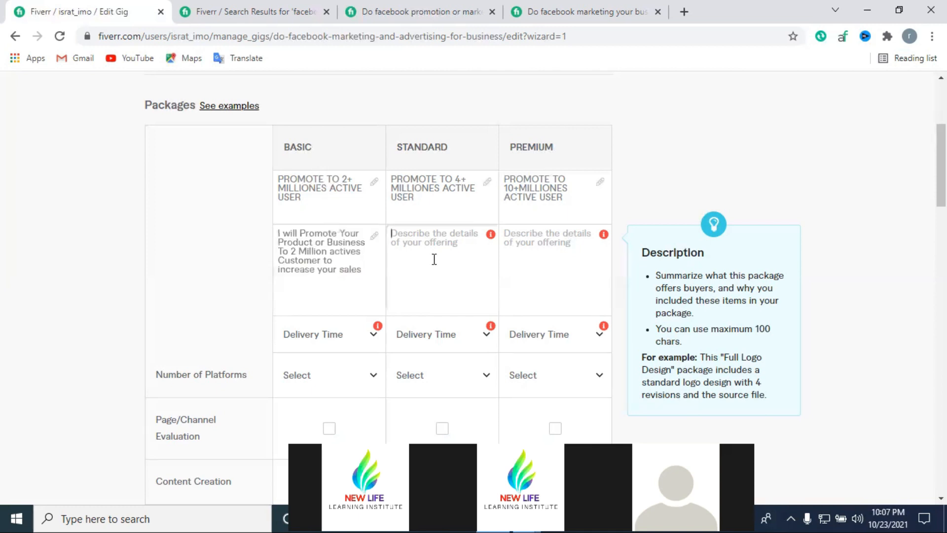
key("ctrl+v")
left_click(548, 262)
key("ctrl+v")
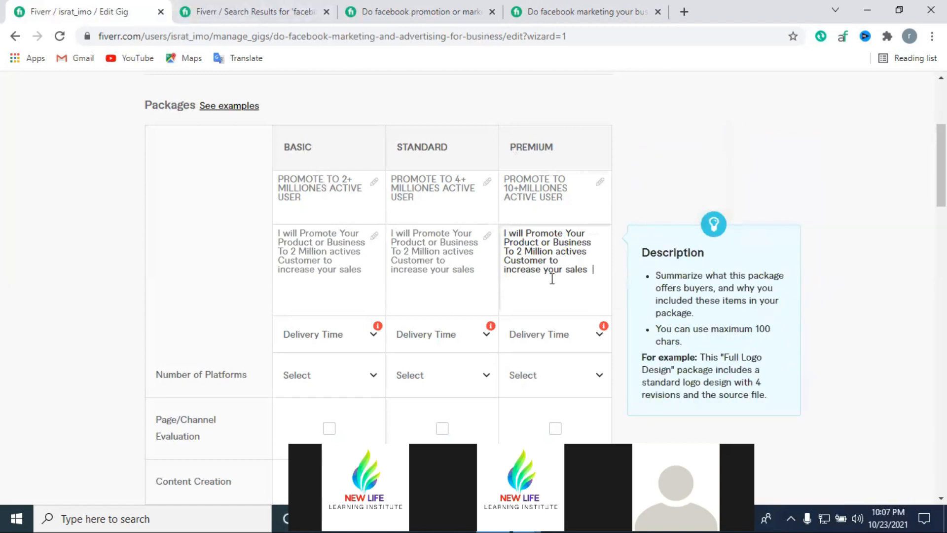
Step: Change the audience size in the copied descriptions to 4 Million for Standard and 10 Million for Premium
left_click(591, 271)
key("BackSpace")
type("10")
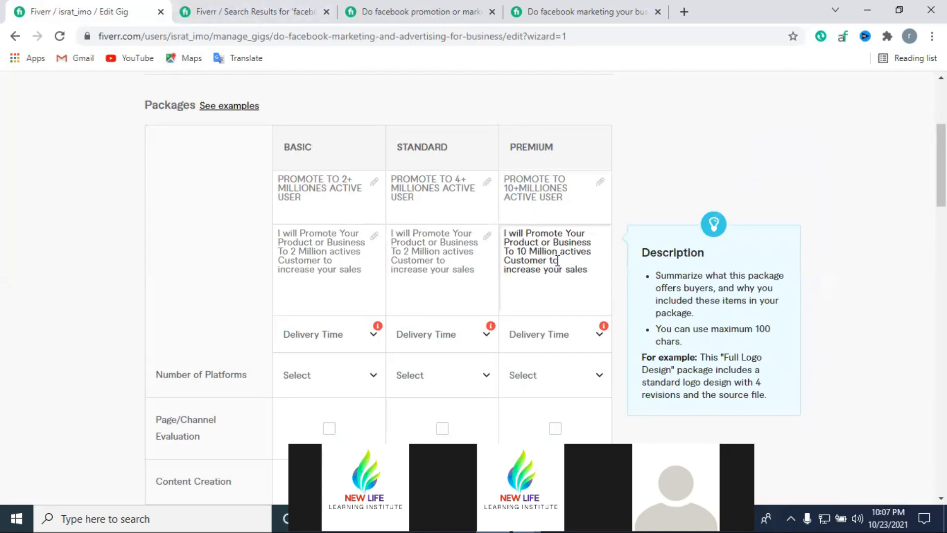
type("+")
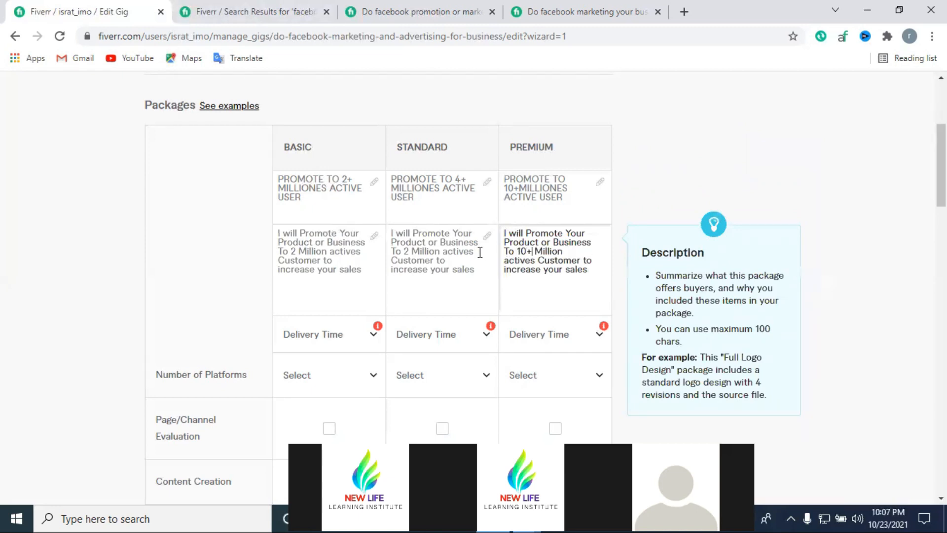
left_click(404, 252)
type("4+")
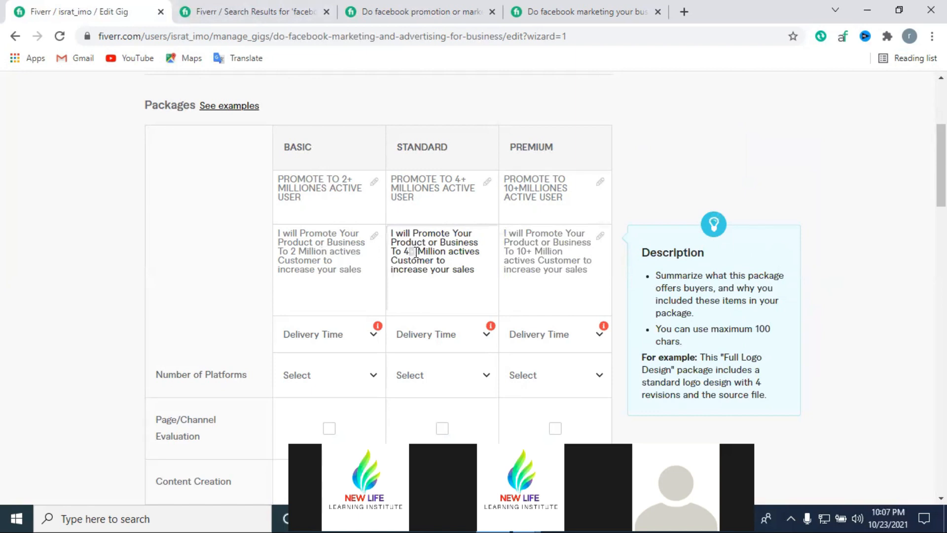
key("BackSpace")
left_click(531, 252)
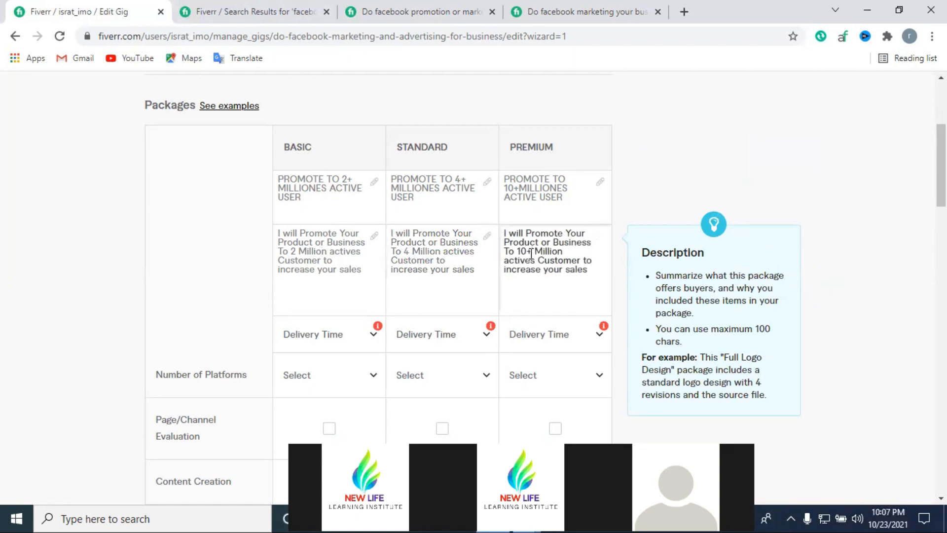
key("BackSpace")
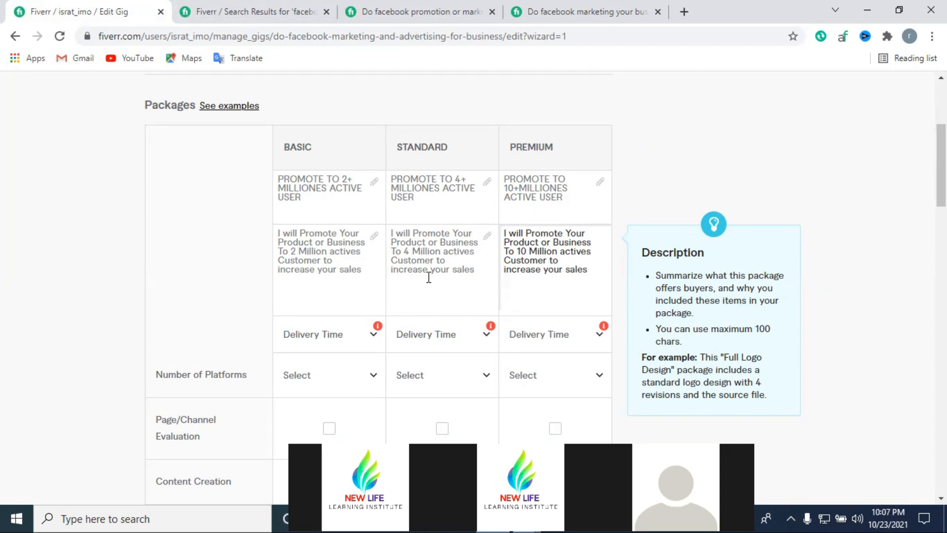
Step: Review the titles and descriptions of the Basic, Standard and Premium packages
scroll(420, 296, "down", 1)
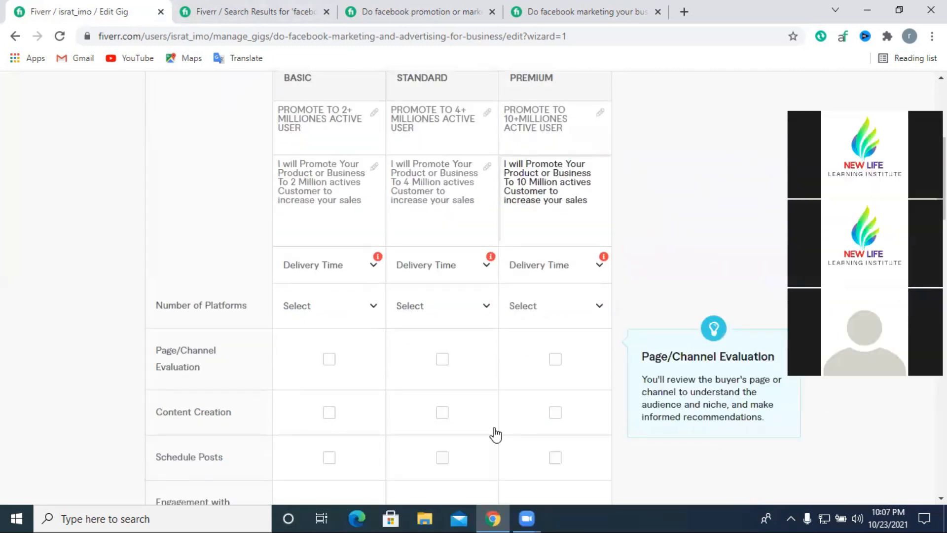
scroll(329, 313, "up", 2)
scroll(298, 279, "down", 1)
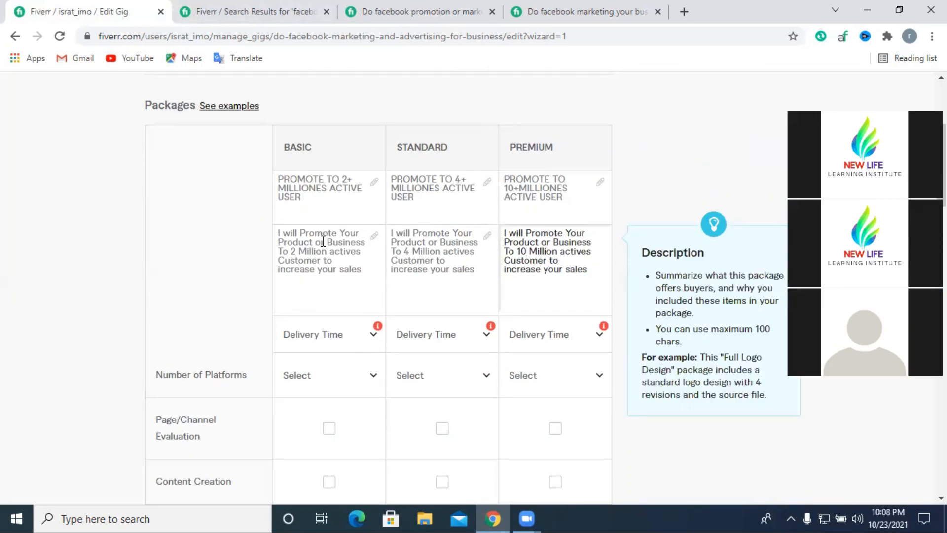
scroll(472, 274, "down", 2)
scroll(433, 260, "up", 2)
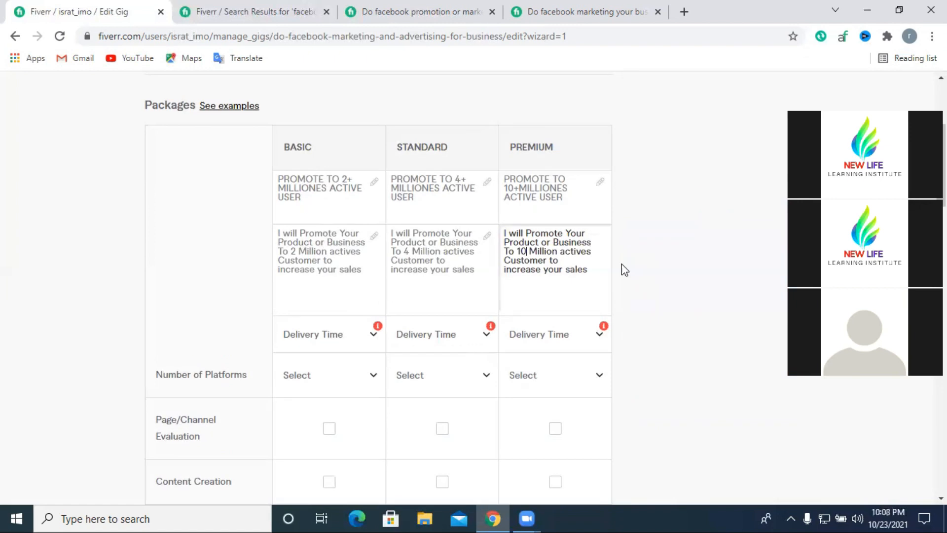
left_click(323, 184)
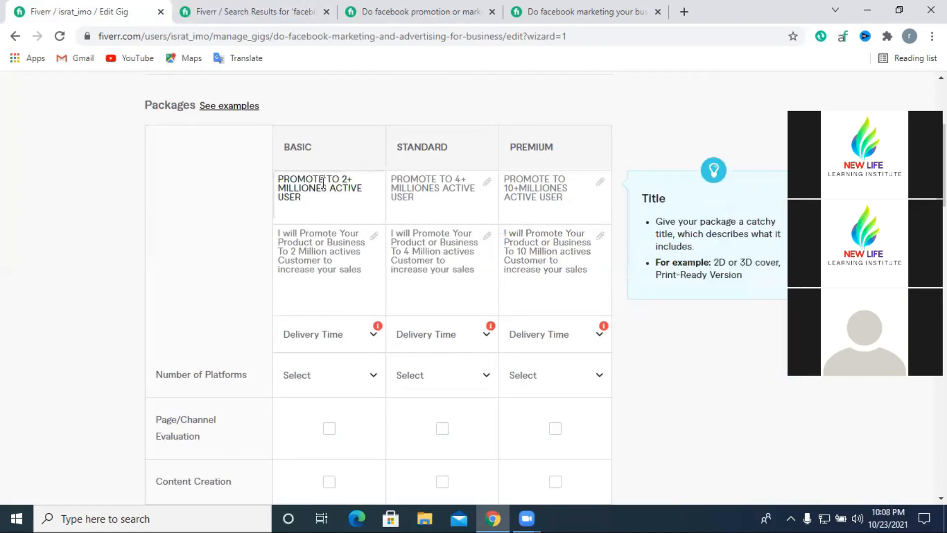
triple_click(299, 188)
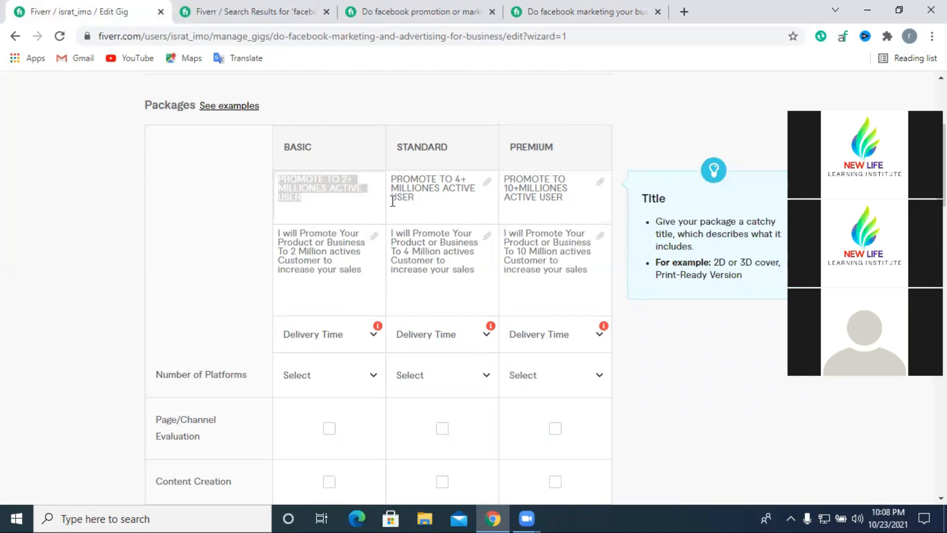
left_click(440, 198)
triple_click(439, 197)
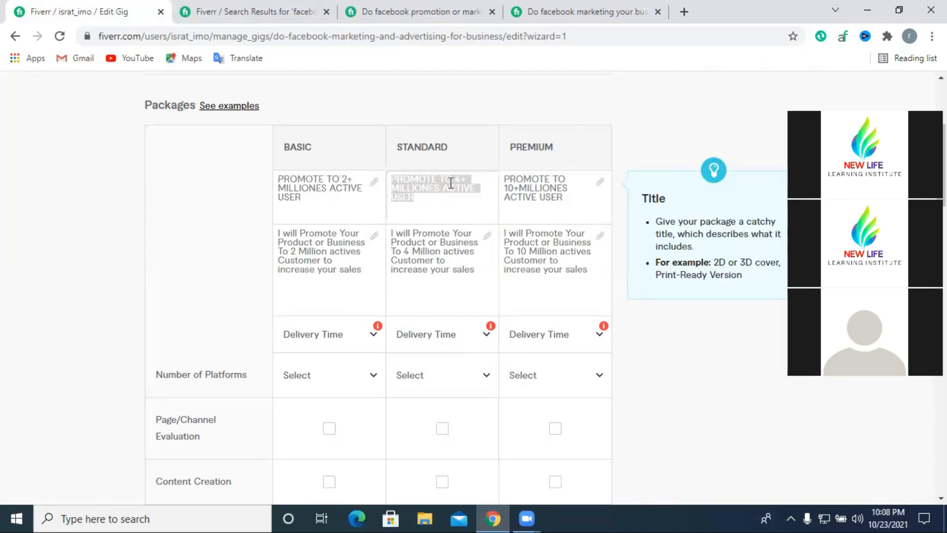
left_click(475, 189)
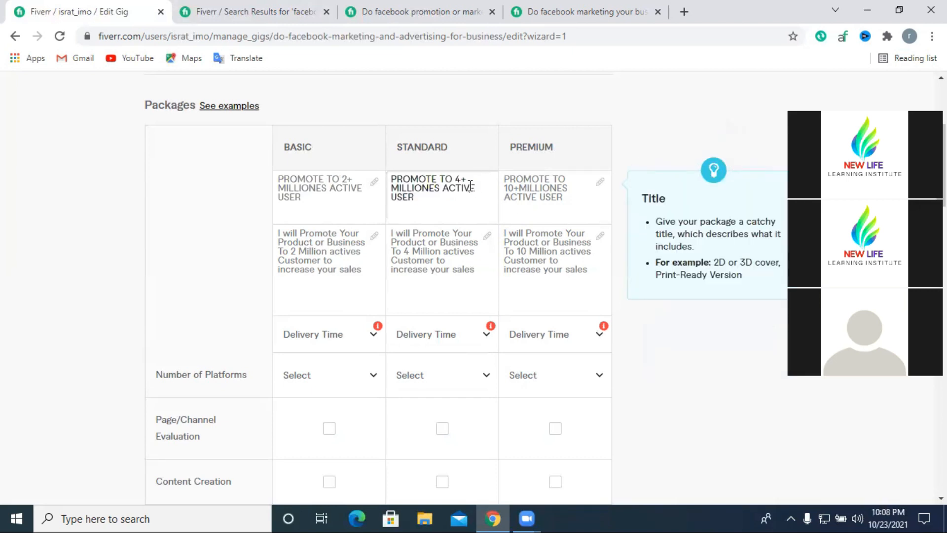
triple_click(530, 196)
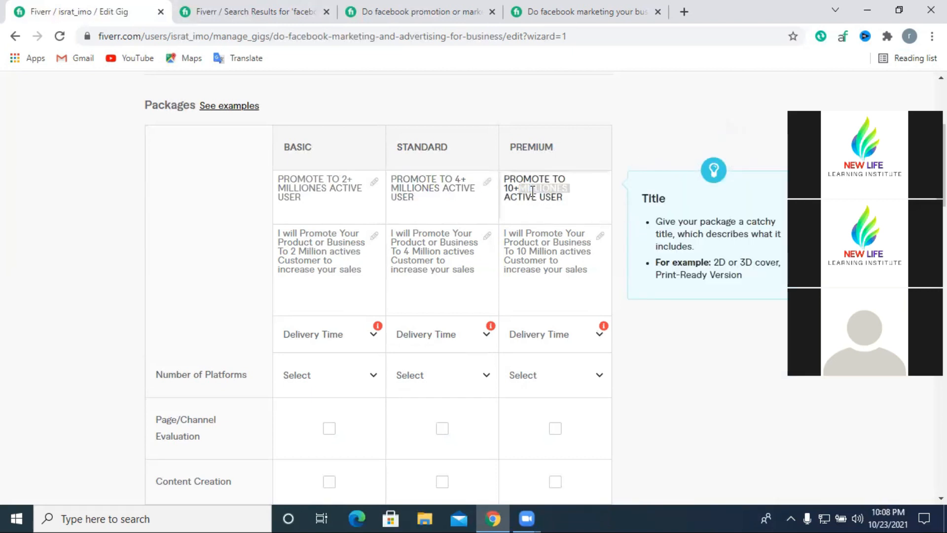
left_click(547, 202)
Step: Set the delivery time to 3 days for the Basic package and 4 days for the Standard package
scroll(548, 196, "down", 1)
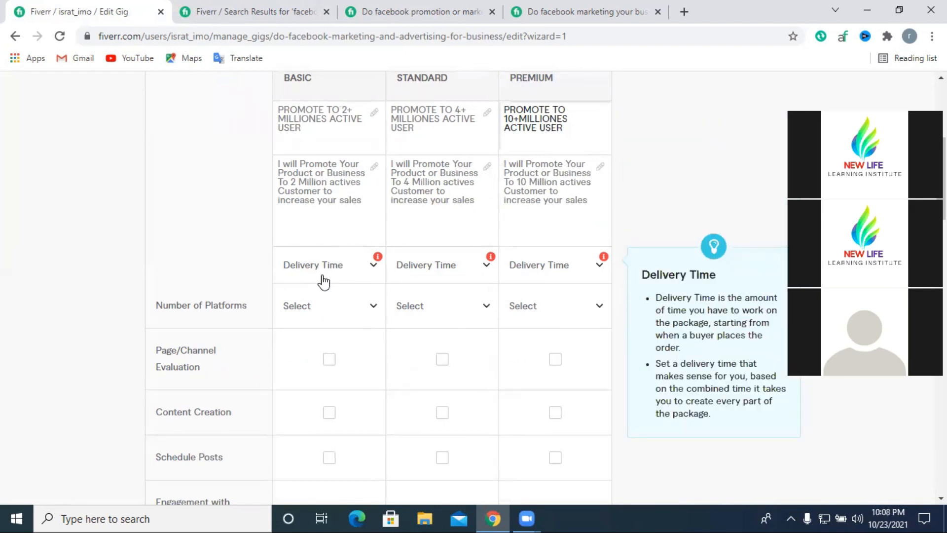
scroll(340, 274, "down", 1)
scroll(339, 273, "up", 1)
left_click(324, 271)
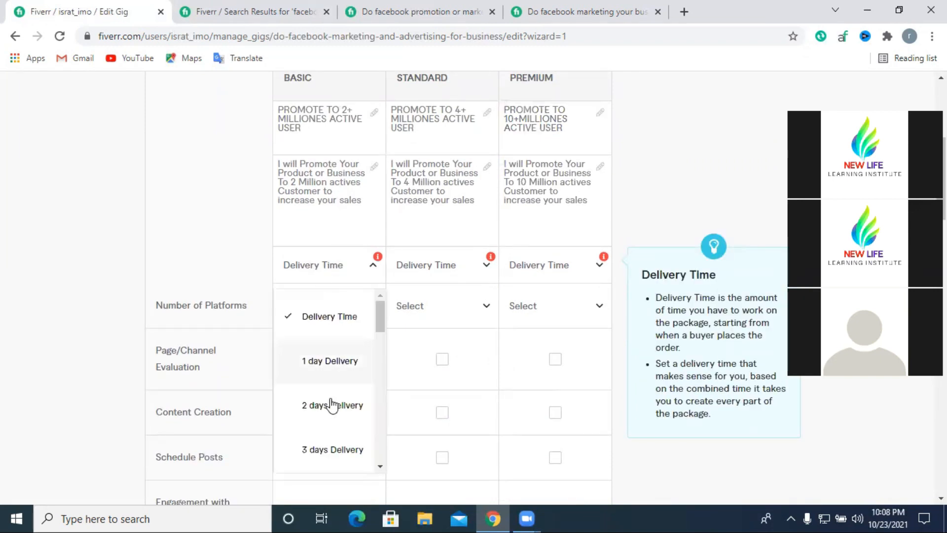
left_click(327, 449)
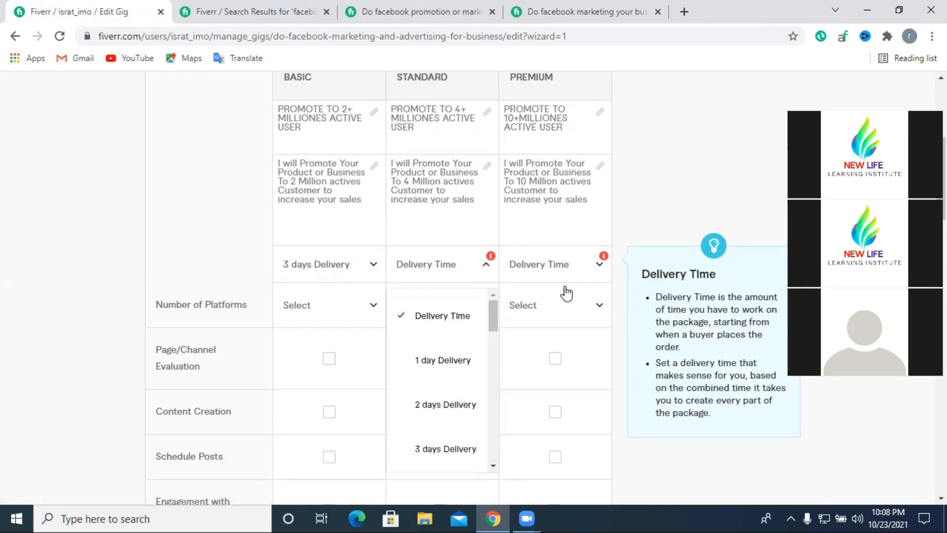
scroll(564, 292, "down", 1)
scroll(444, 328, "down", 1)
left_click(445, 355)
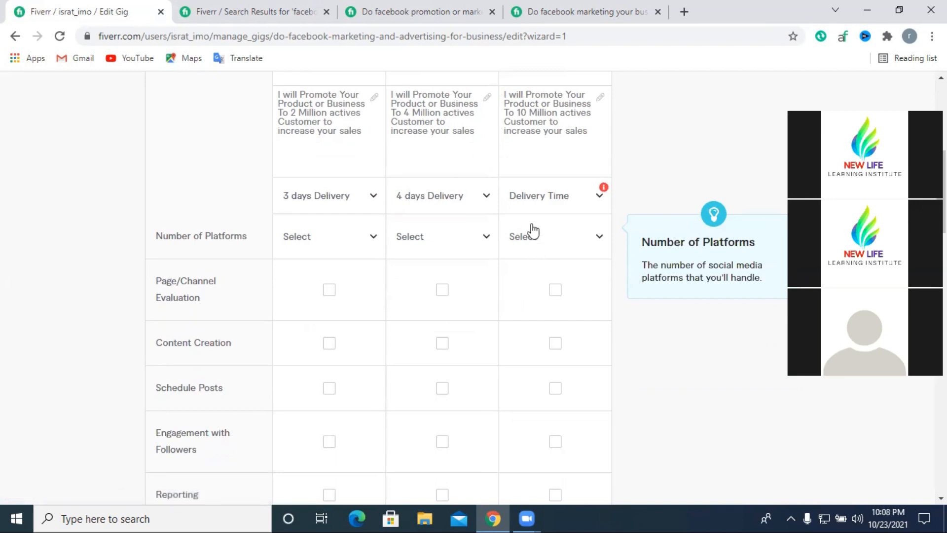
Step: Set the Premium delivery time to 7 days and change the Standard delivery time to 5 days
left_click(532, 202)
scroll(543, 306, "down", 2)
scroll(548, 346, "down", 2)
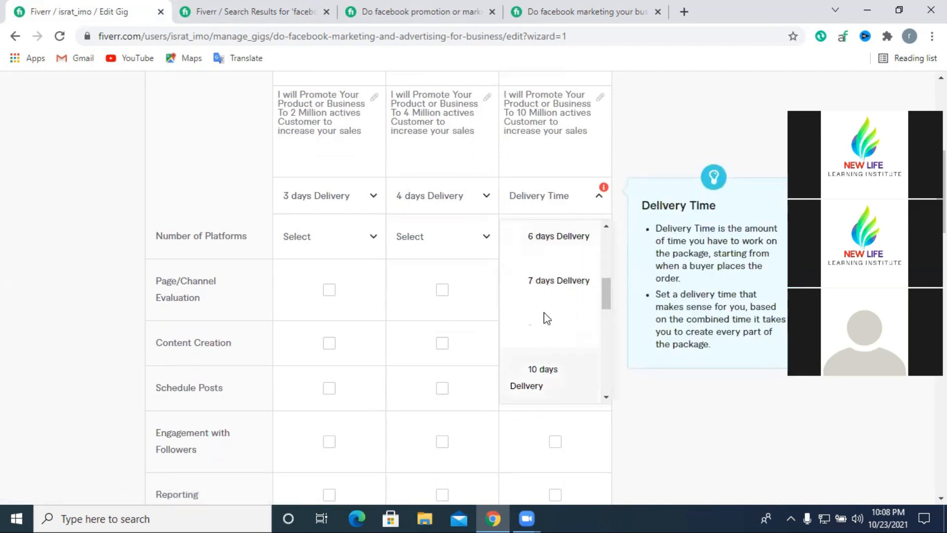
left_click(542, 280)
left_click(429, 197)
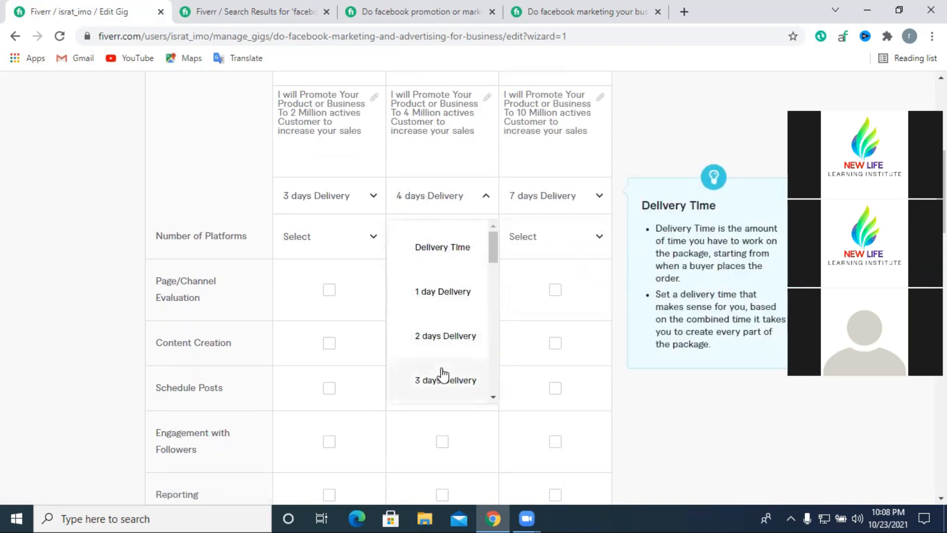
scroll(424, 385, "down", 1)
left_click(426, 397)
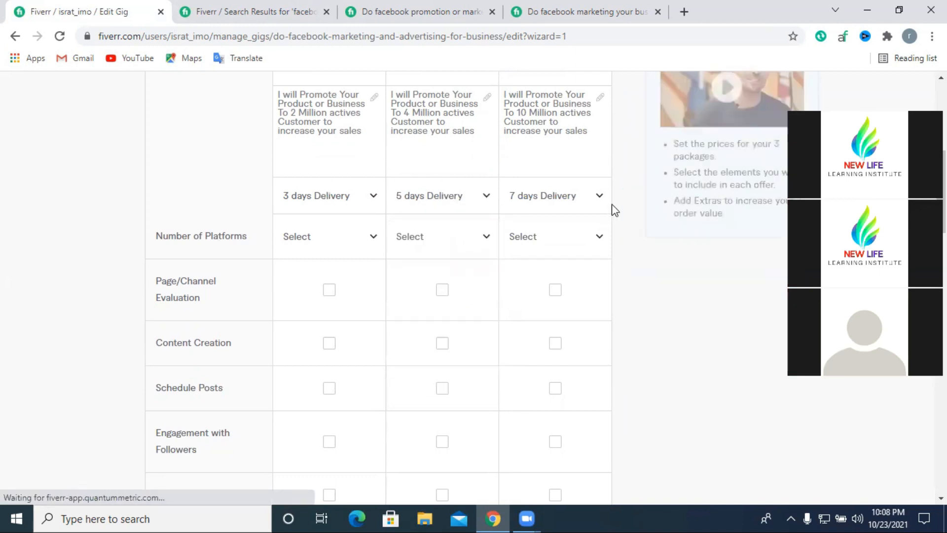
Step: Include Reporting in all three packages and Action Plan in the Standard and Premium packages only
scroll(626, 219, "down", 1)
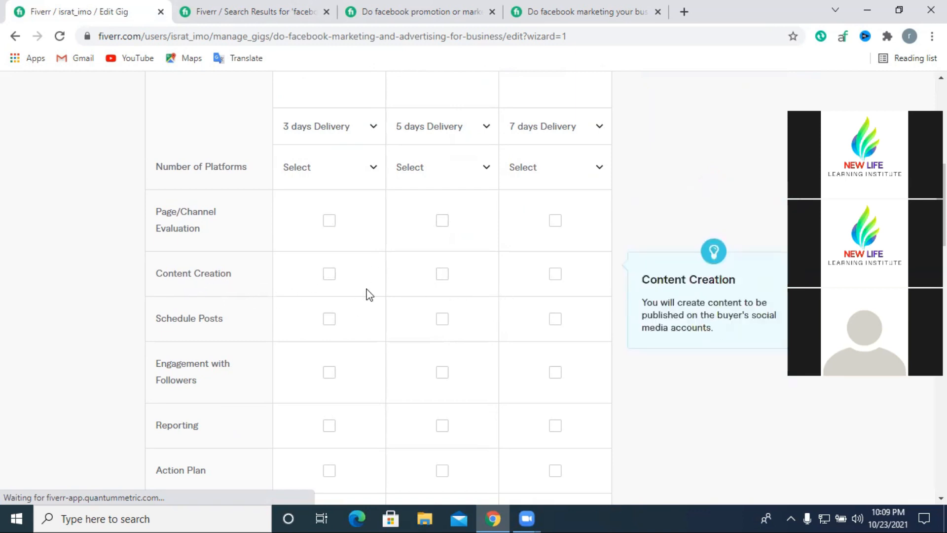
scroll(469, 323, "down", 4)
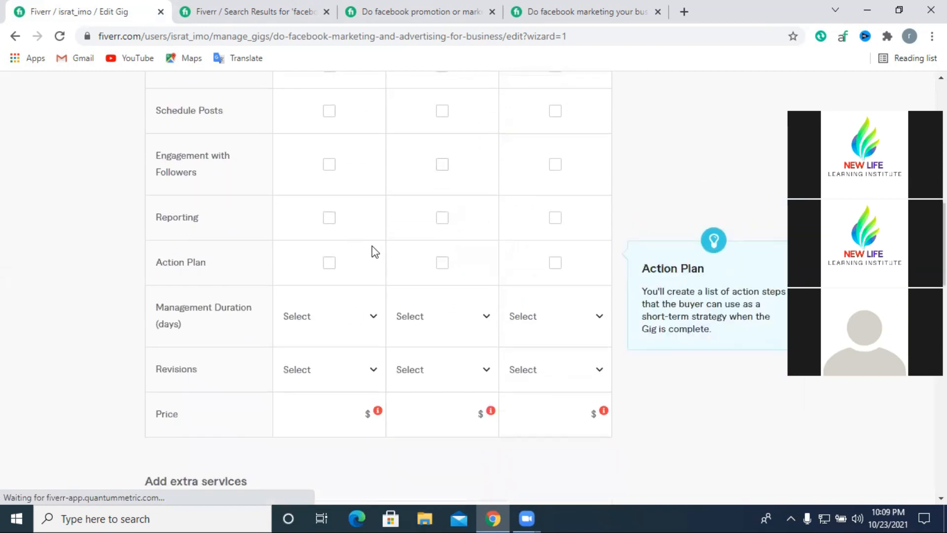
left_click(328, 218)
left_click(442, 217)
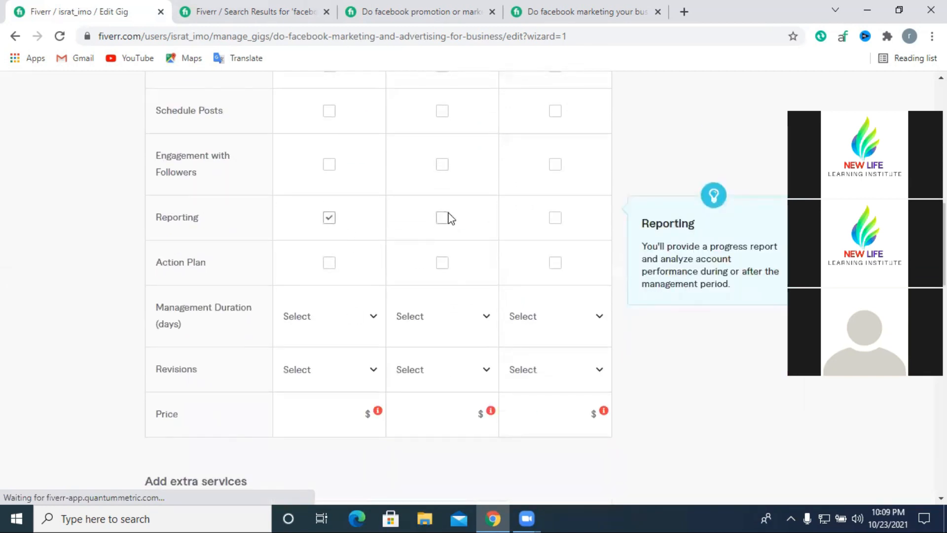
left_click(558, 220)
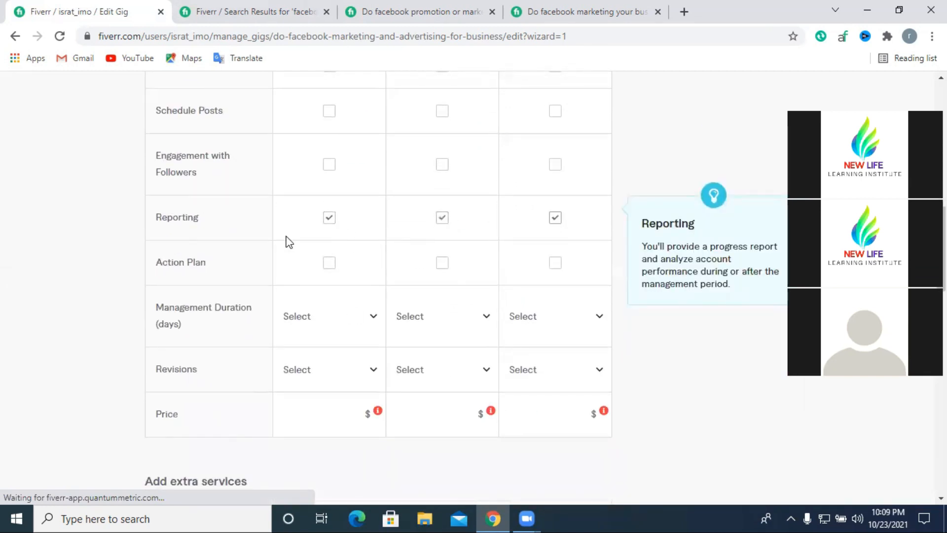
left_click(442, 262)
left_click(555, 262)
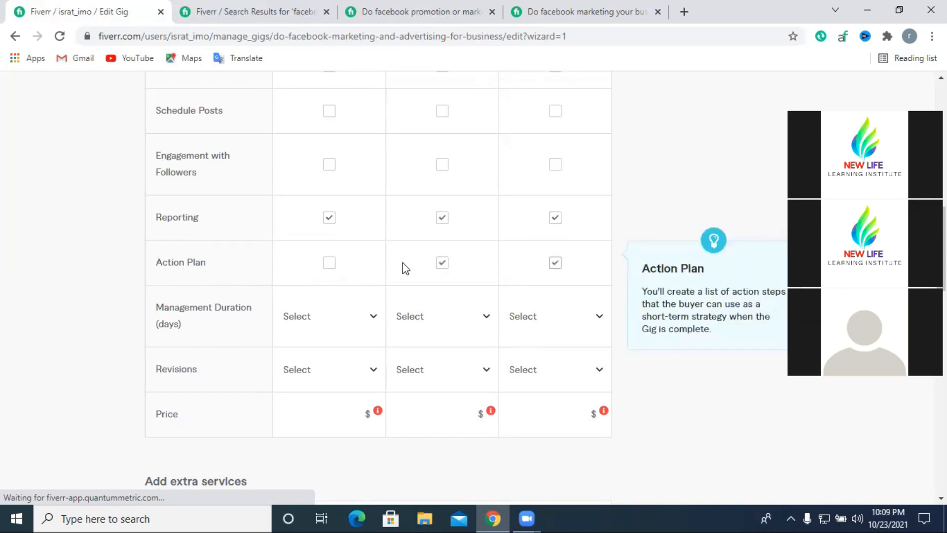
Step: Include Engagement with Followers in the Basic, Standard and Premium packages
scroll(403, 266, "up", 1)
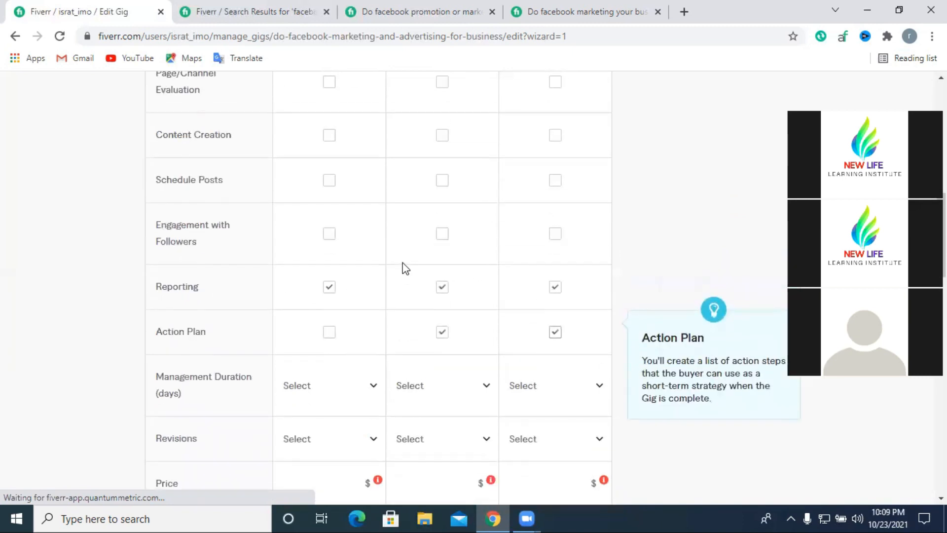
left_click(329, 233)
left_click(441, 234)
left_click(555, 233)
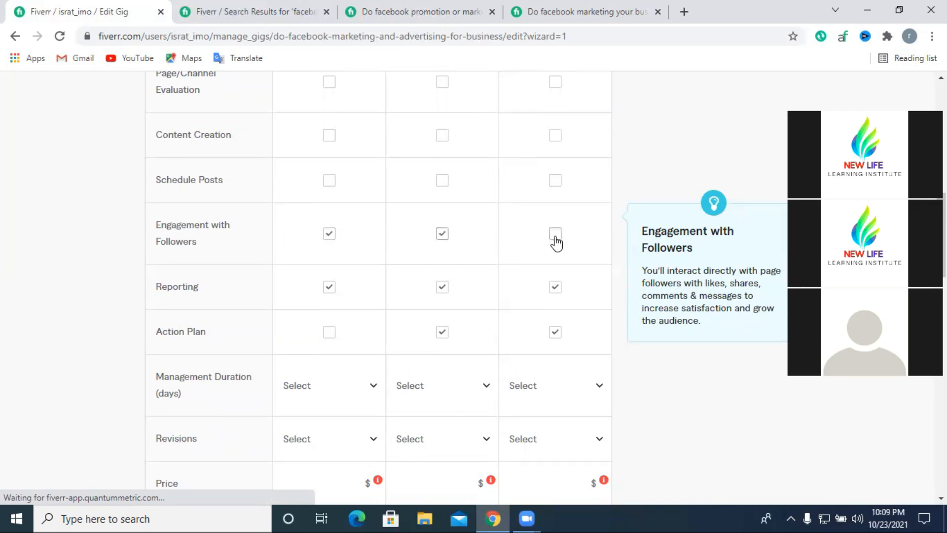
Step: Include Content Creation in the Standard and Premium packages, leaving it out of Basic
scroll(536, 259, "up", 1)
scroll(528, 259, "up", 1)
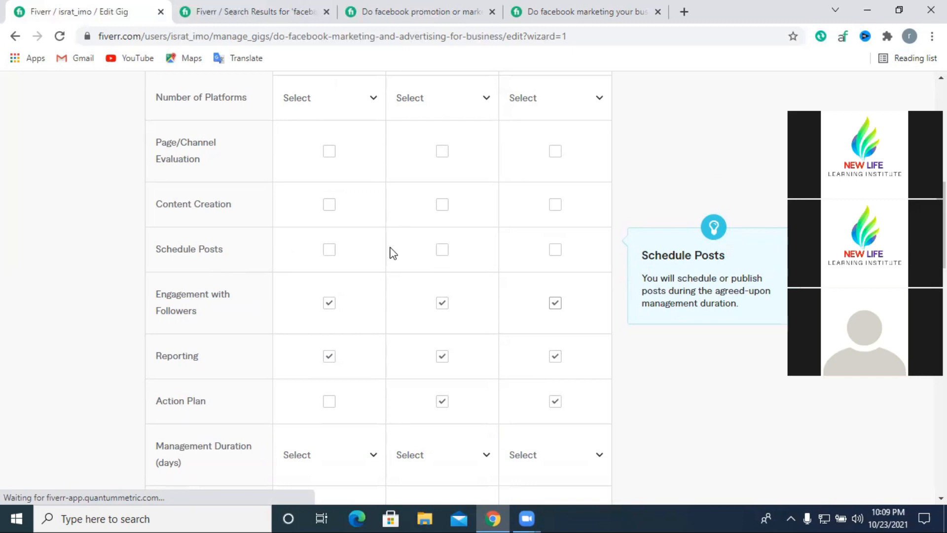
scroll(390, 253, "up", 1)
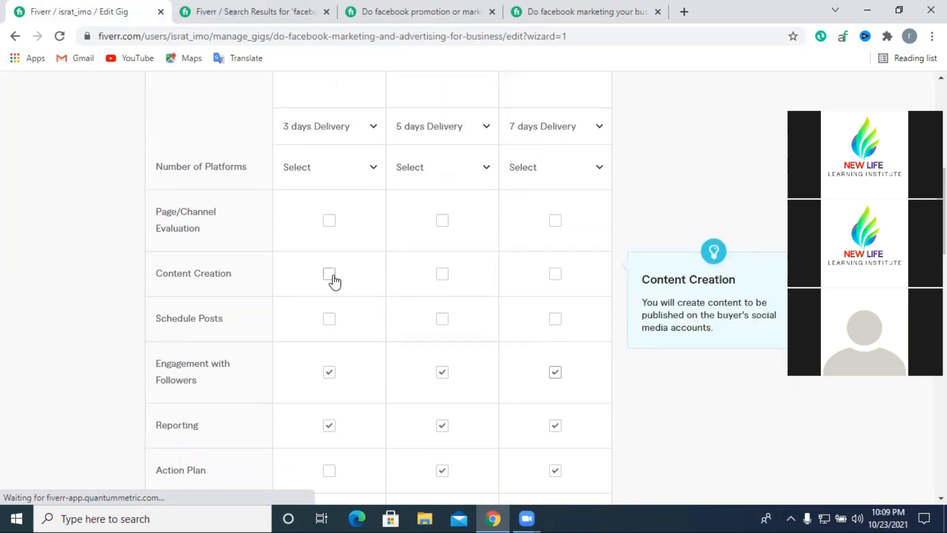
left_click(442, 275)
left_click(556, 276)
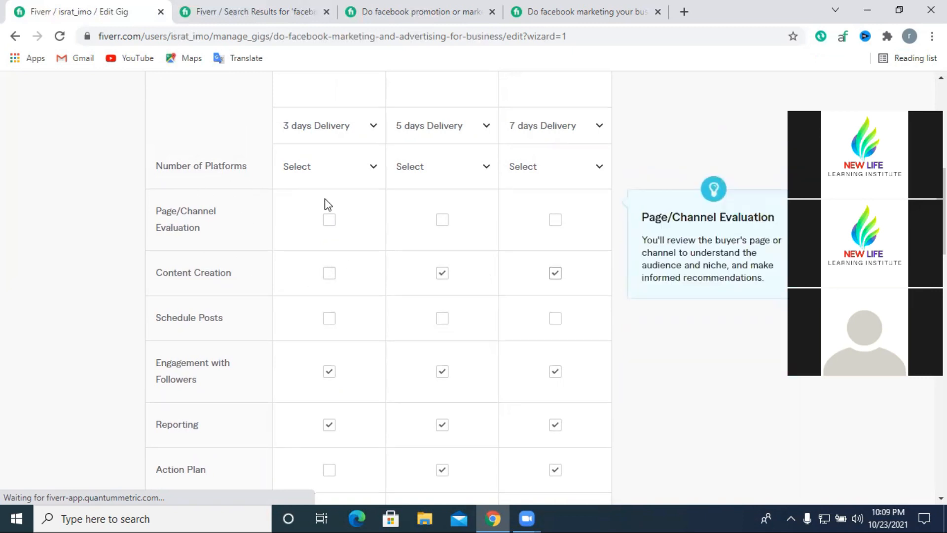
scroll(323, 202, "down", 4)
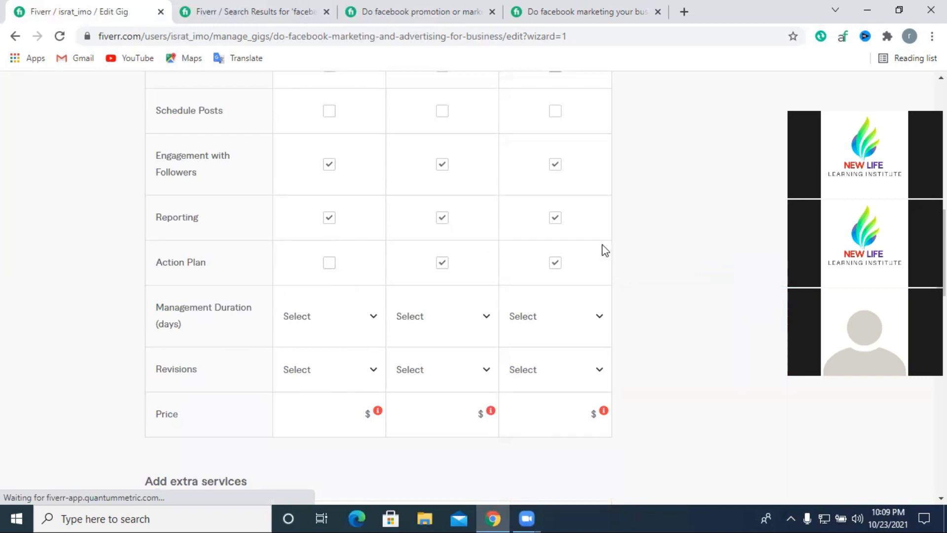
scroll(423, 324, "down", 1)
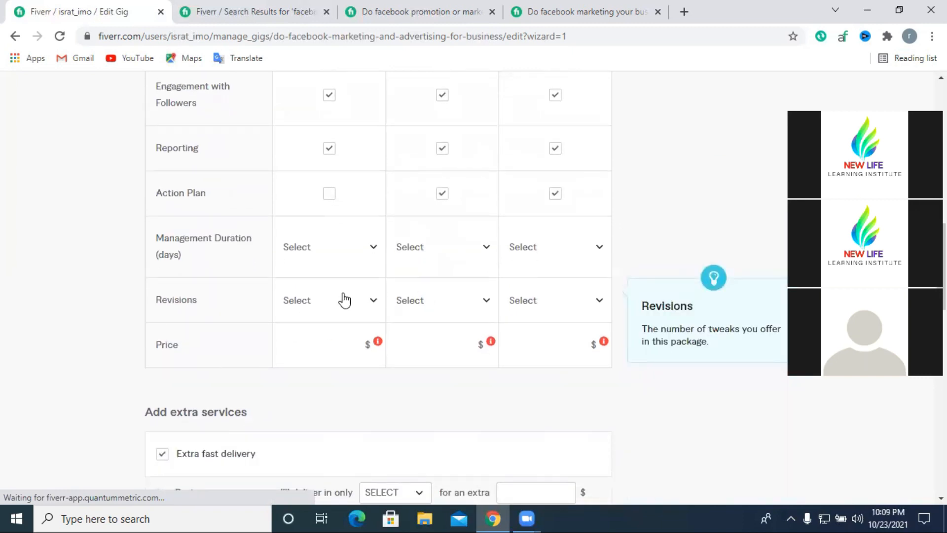
Step: Set the revisions to UNLIMITED for the Basic, Standard and Premium packages
scroll(345, 298, "down", 1)
left_click(320, 242)
scroll(318, 390, "down", 5)
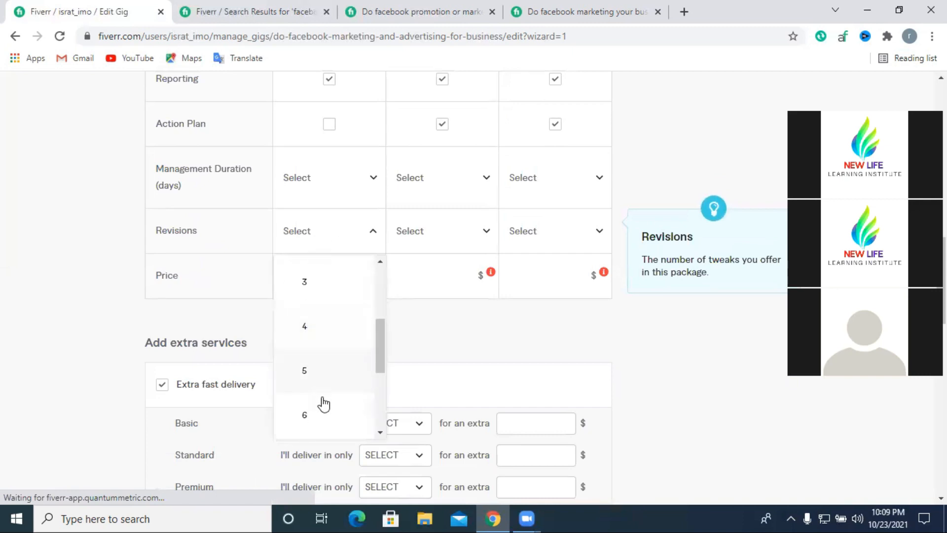
left_click(320, 411)
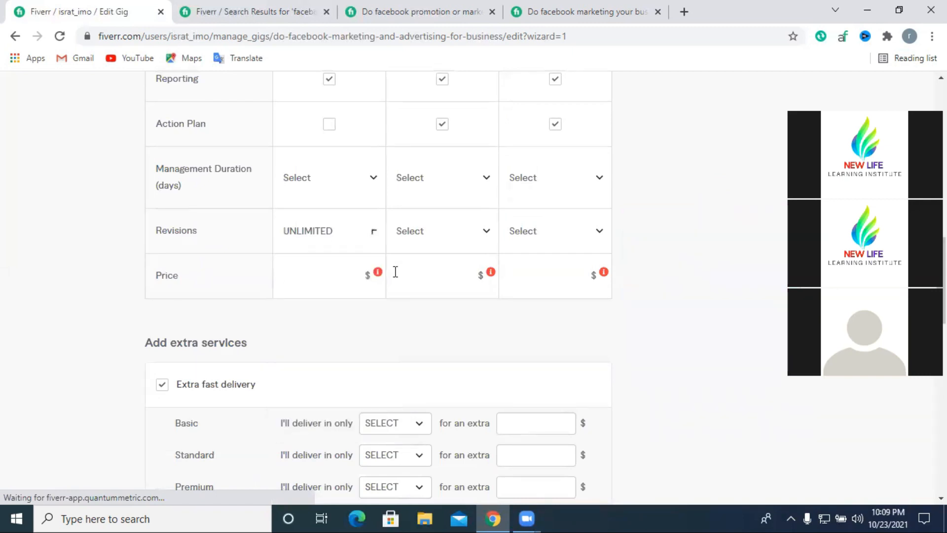
left_click(438, 241)
scroll(434, 394, "down", 5)
left_click(434, 415)
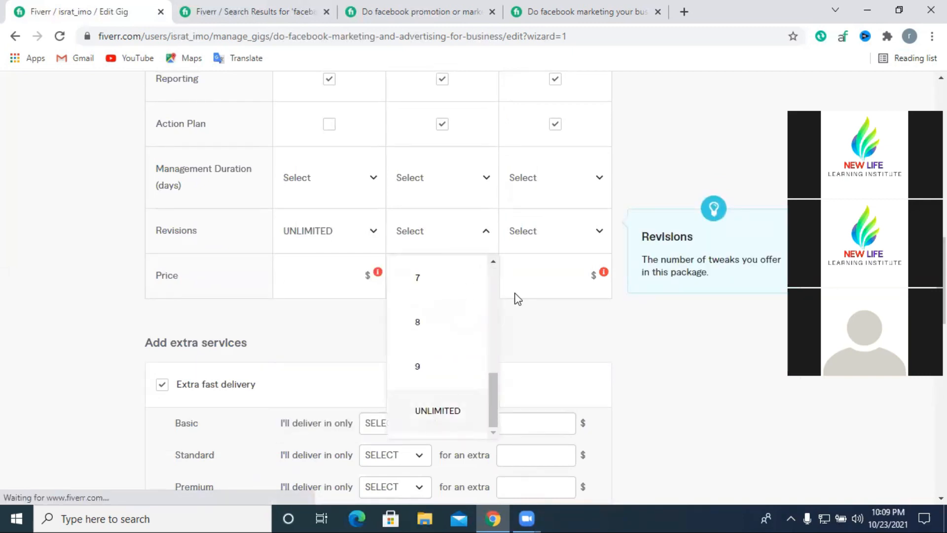
left_click(524, 233)
scroll(529, 380, "down", 5)
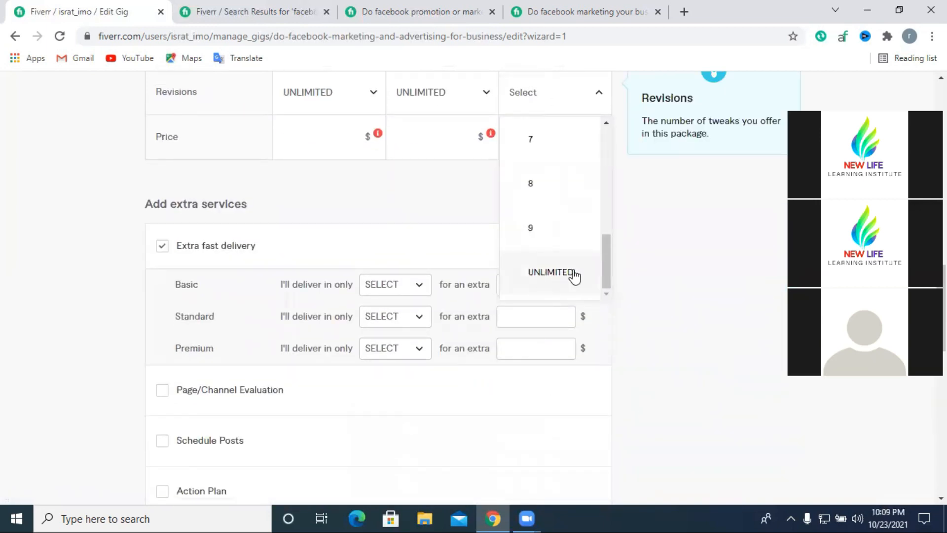
left_click(570, 275)
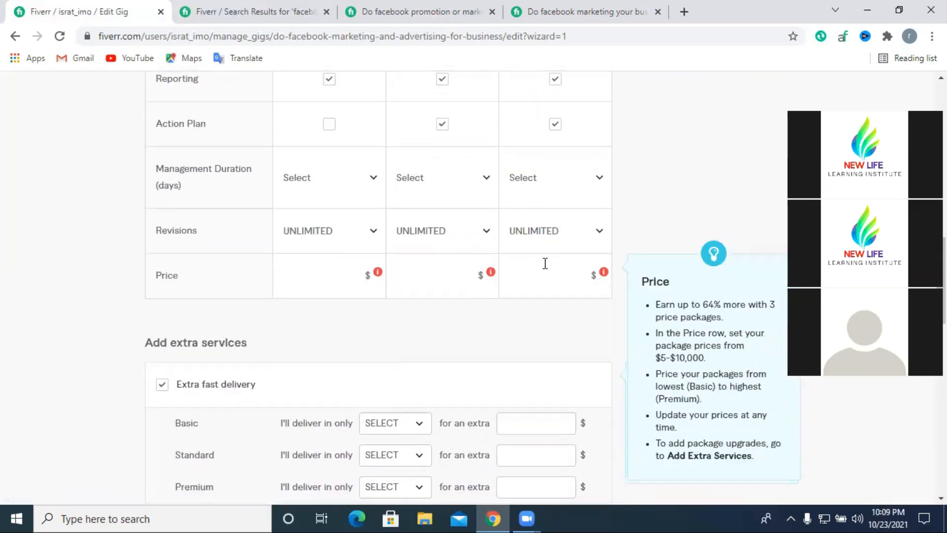
Step: Price the Basic package at $10, the Standard package at $20 and the Premium package at $30
left_click(351, 273)
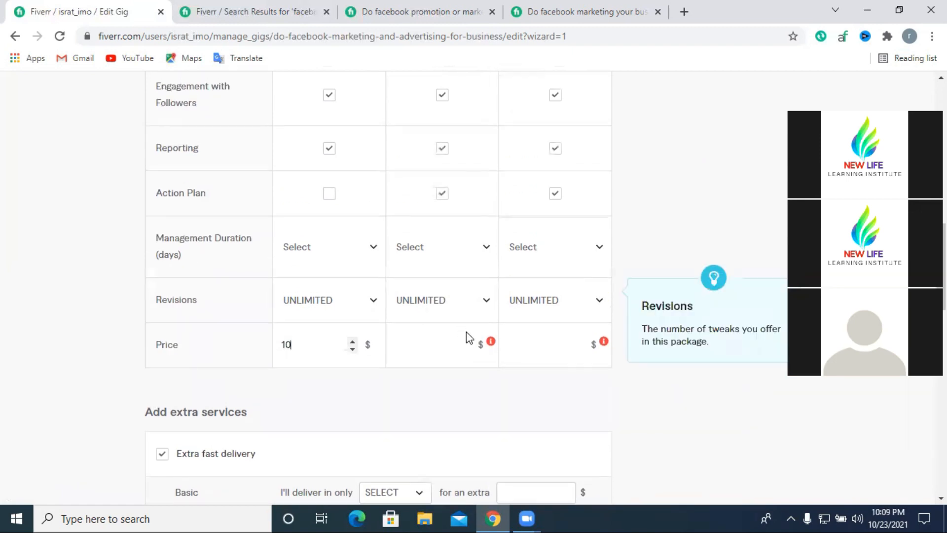
scroll(338, 207, "up", 10)
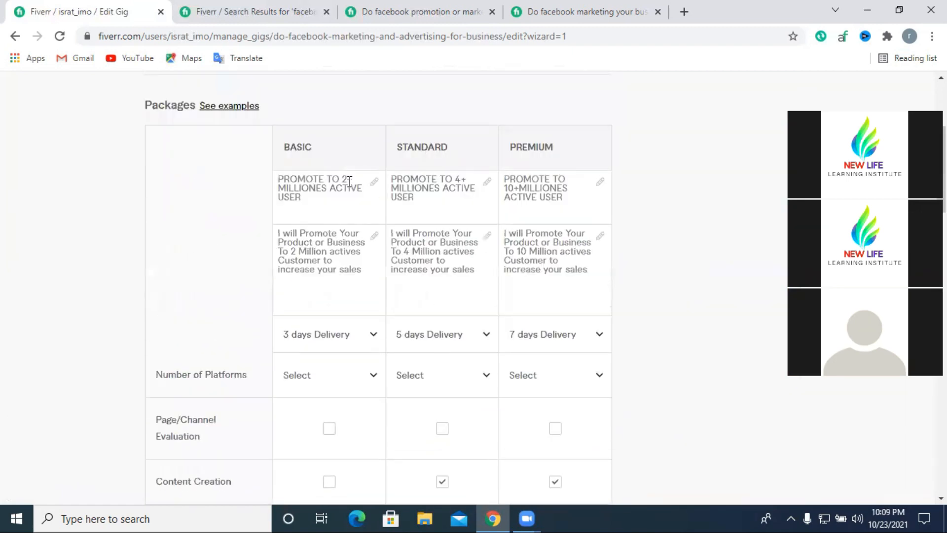
double_click(340, 178)
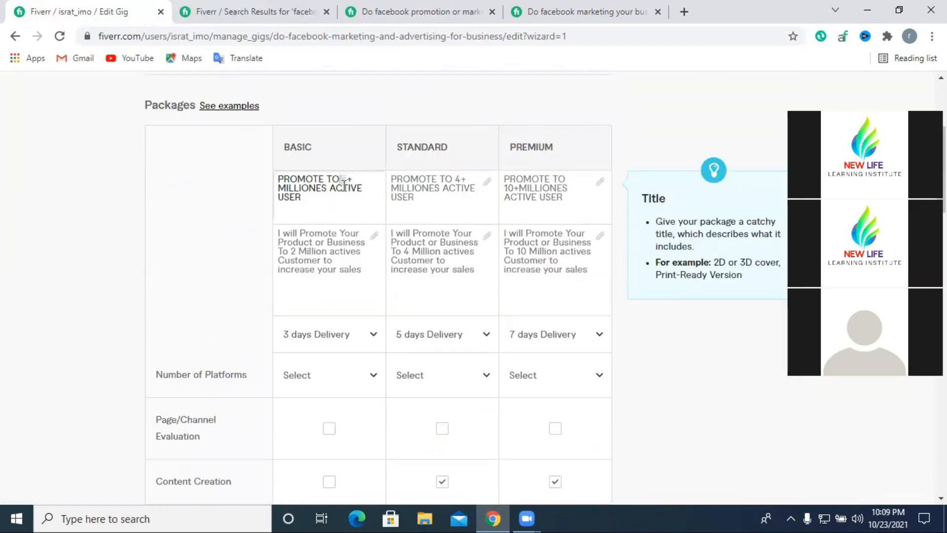
scroll(383, 266, "down", 10)
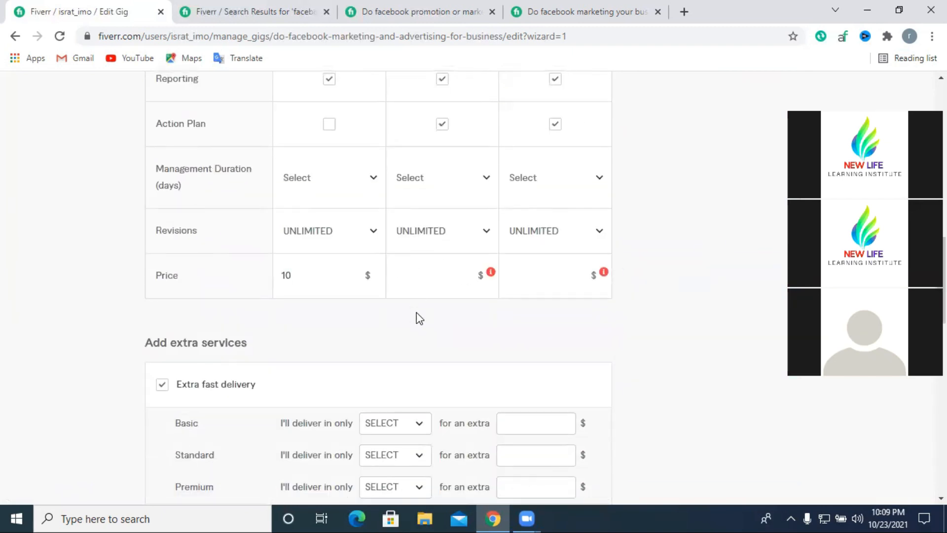
left_click(465, 268)
type("20")
left_click(579, 278)
type("10")
left_click(578, 272)
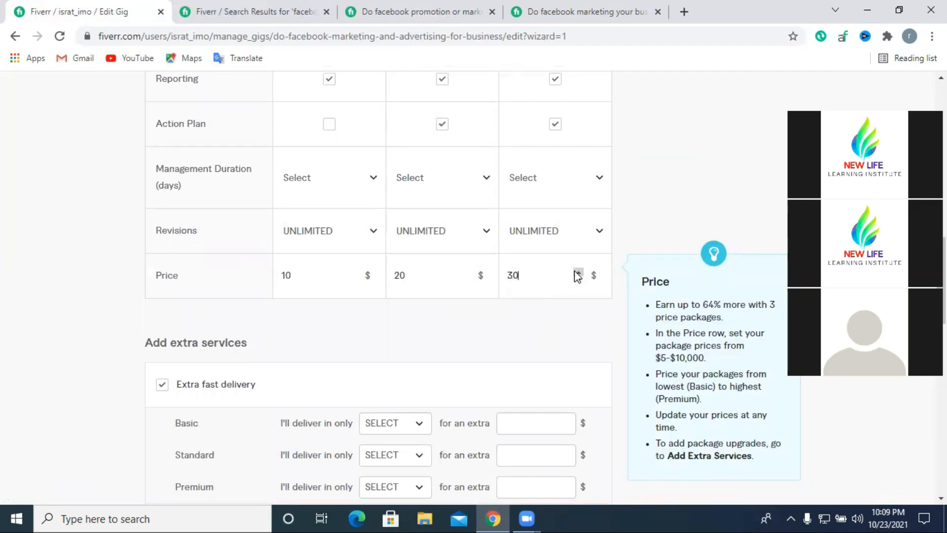
Step: Review the titles, descriptions, included services, revisions and prices of the three packages
left_click_drag(537, 274, 511, 275)
left_click(509, 307)
left_click(419, 285)
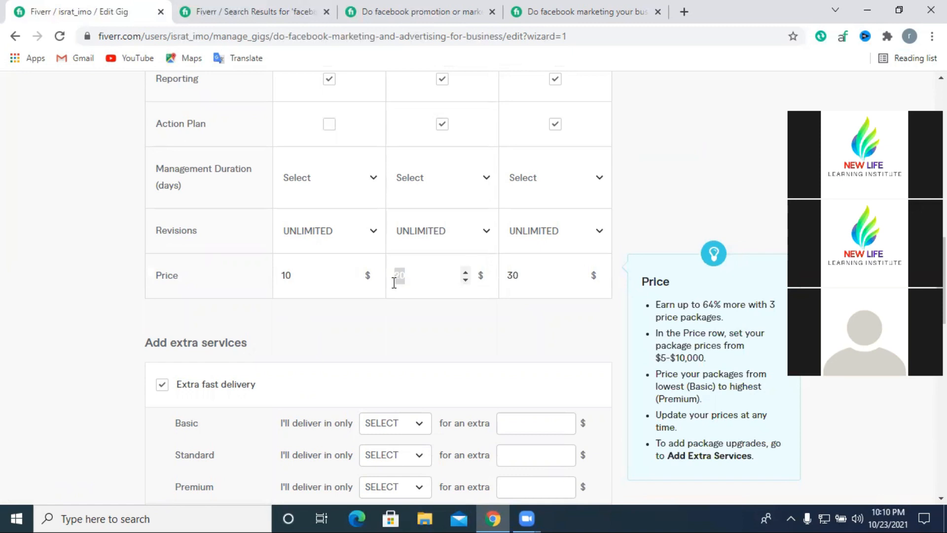
left_click(447, 319)
scroll(447, 319, "up", 8)
scroll(448, 319, "down", 7)
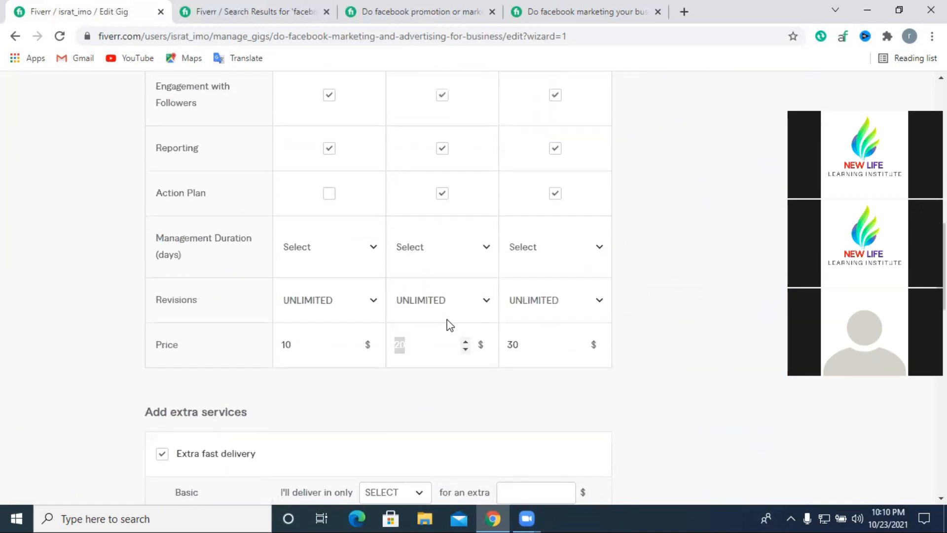
left_click(303, 342)
scroll(304, 346, "up", 5)
scroll(304, 347, "down", 4)
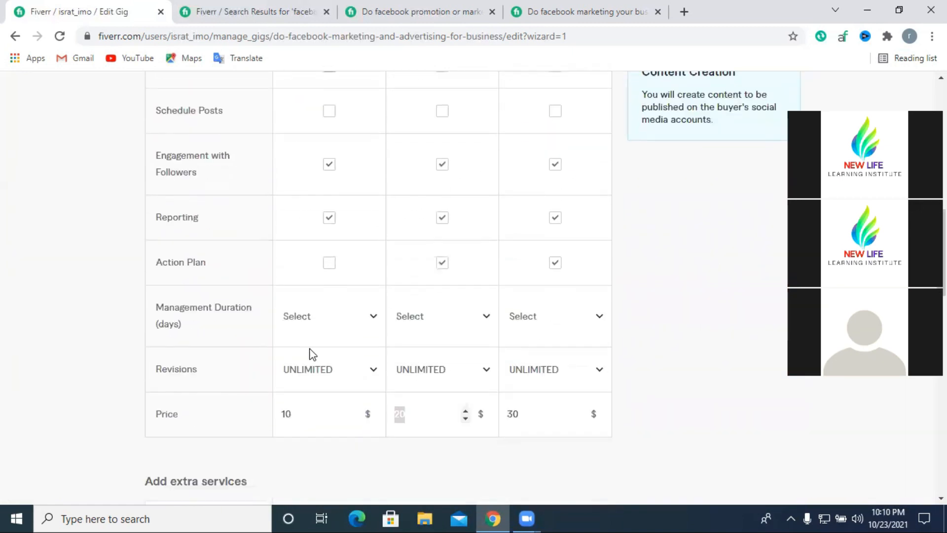
scroll(473, 394, "down", 3)
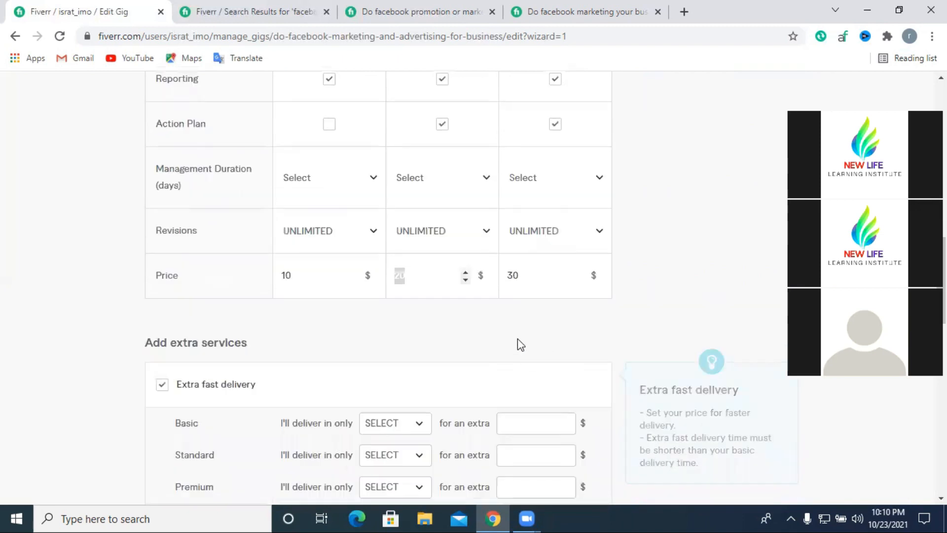
left_click(399, 326)
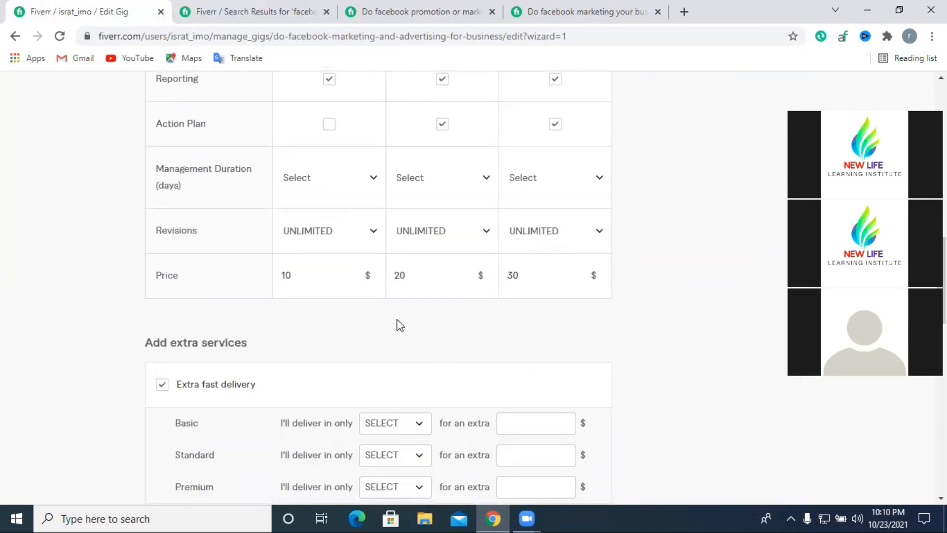
scroll(394, 346, "up", 15)
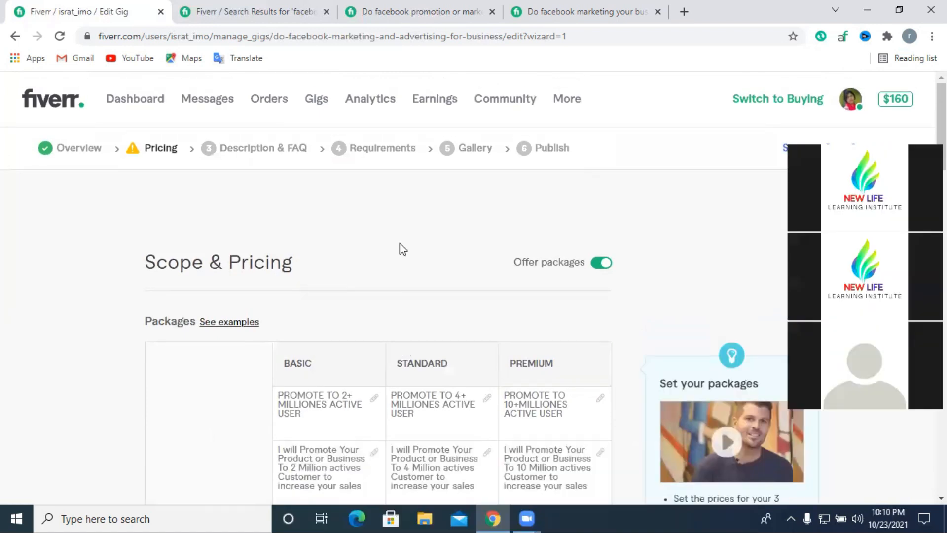
scroll(403, 249, "down", 12)
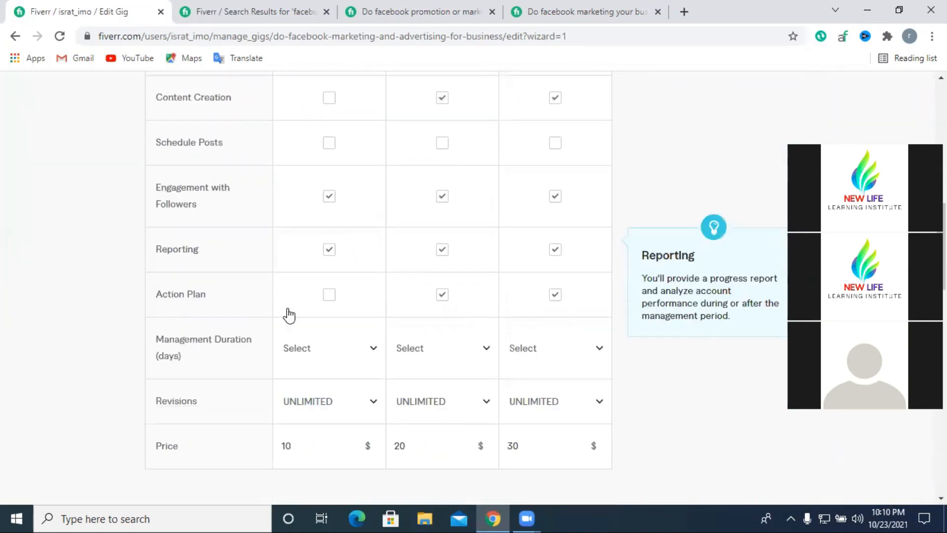
scroll(387, 289, "down", 2)
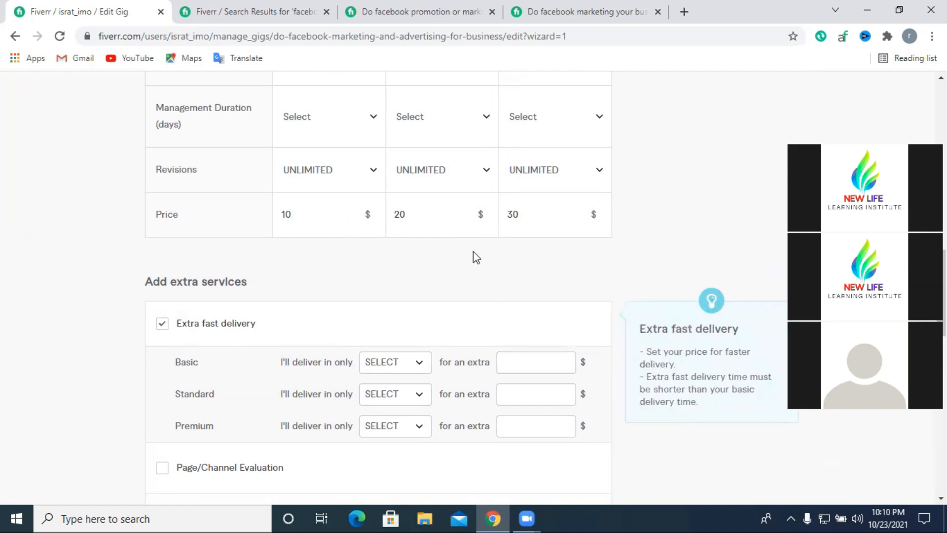
scroll(415, 215, "up", 10)
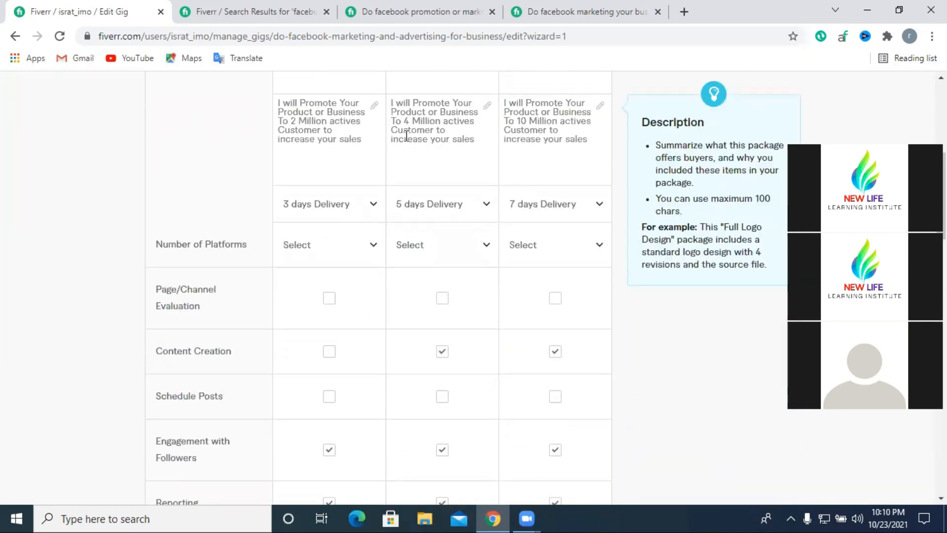
scroll(448, 249, "down", 10)
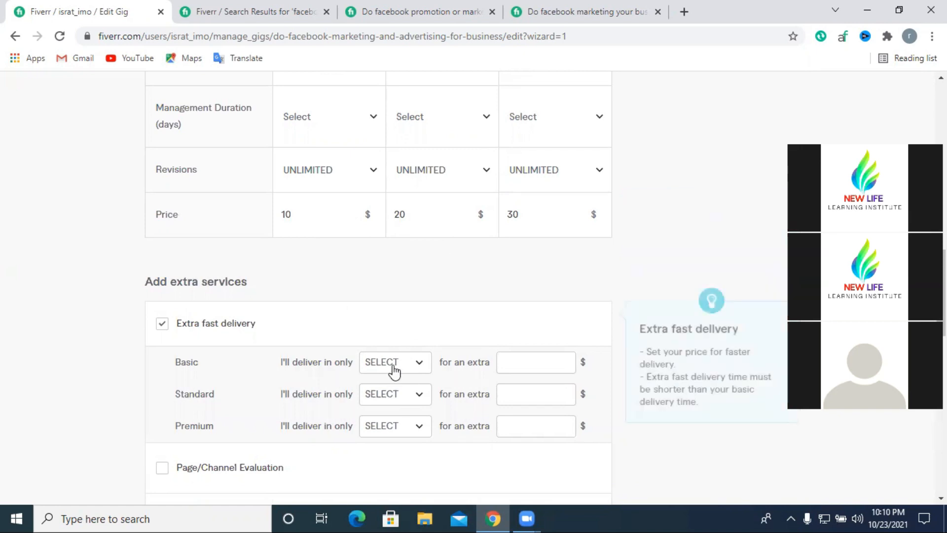
double_click(411, 218)
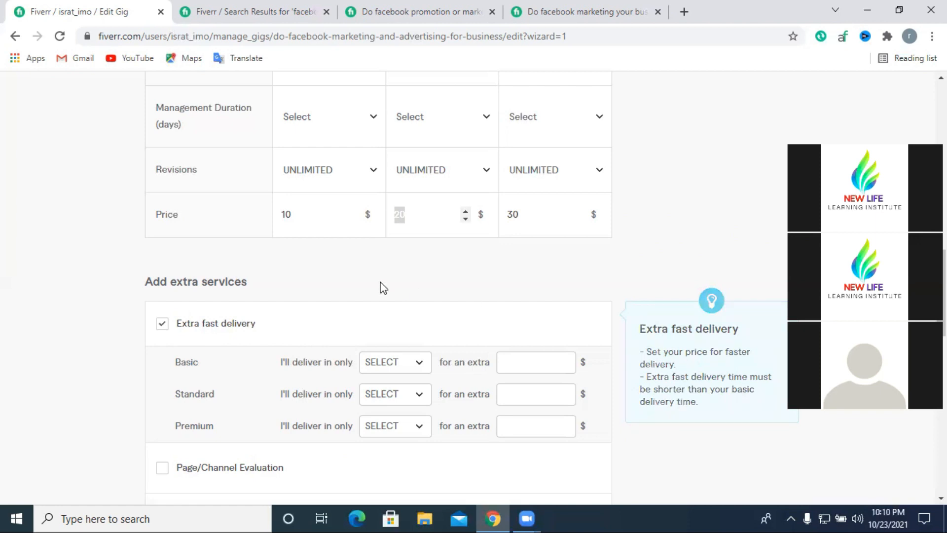
Step: Remove the Extra fast delivery service from the gig extras and save the pricing to continue to the description stage
left_click(162, 324)
scroll(398, 318, "down", 4)
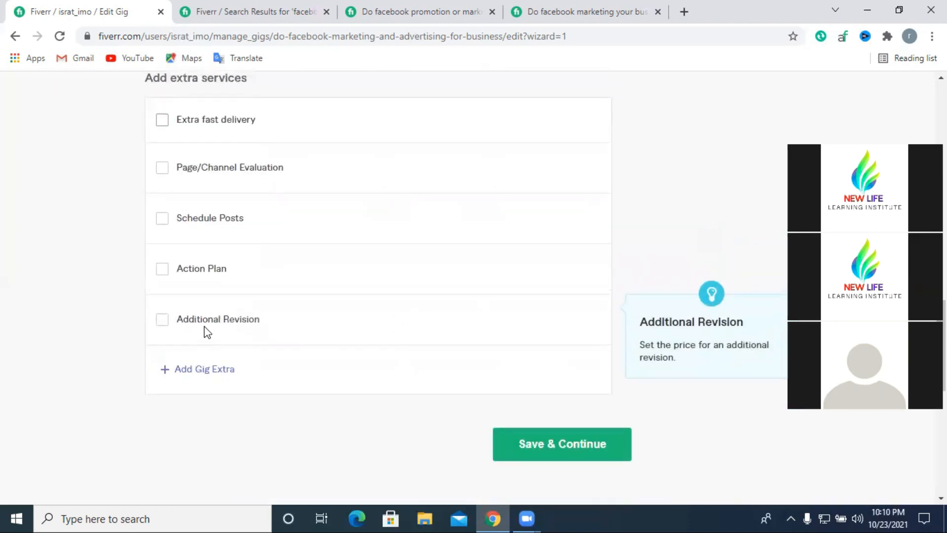
scroll(208, 332, "up", 19)
scroll(498, 327, "down", 8)
scroll(528, 329, "down", 10)
left_click(548, 173)
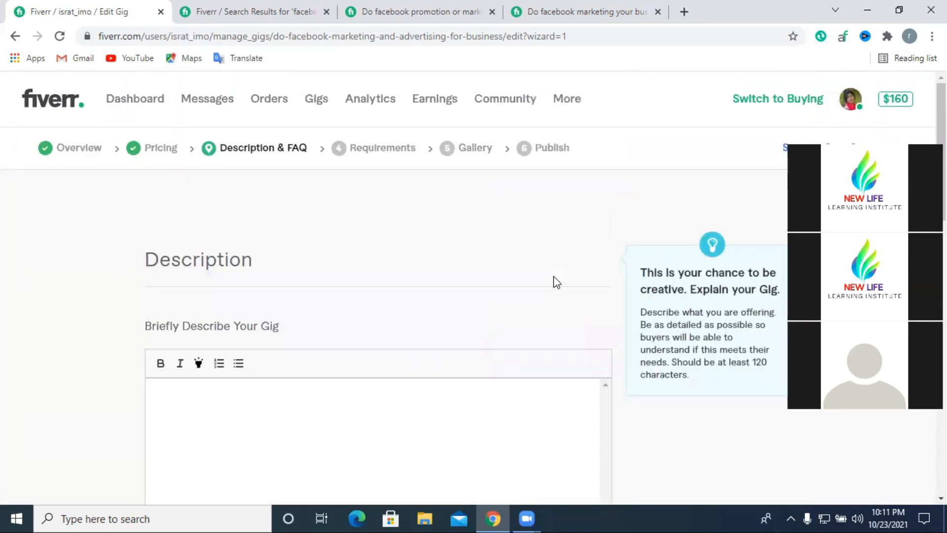
Step: Return to the gig's pricing stage and review the package titles, descriptions and delivery times
left_click(169, 151)
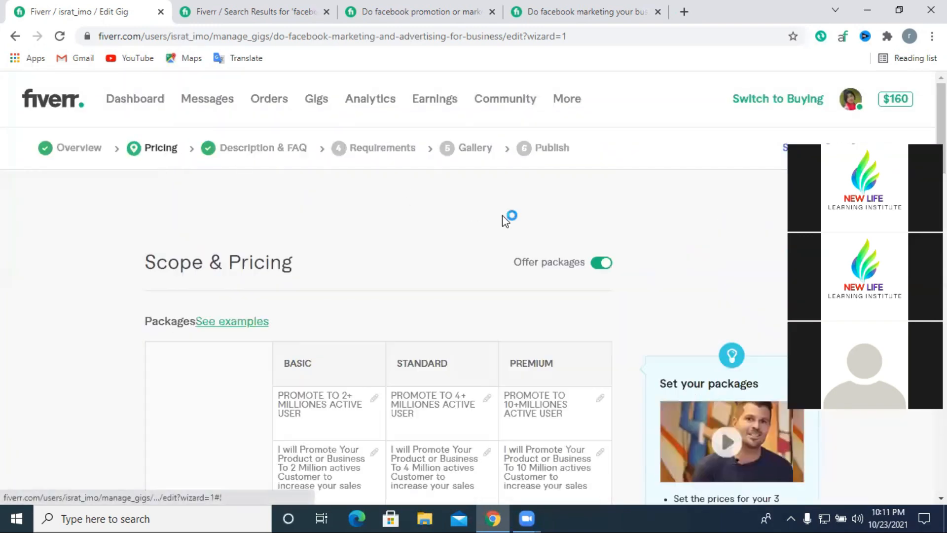
scroll(554, 277, "down", 4)
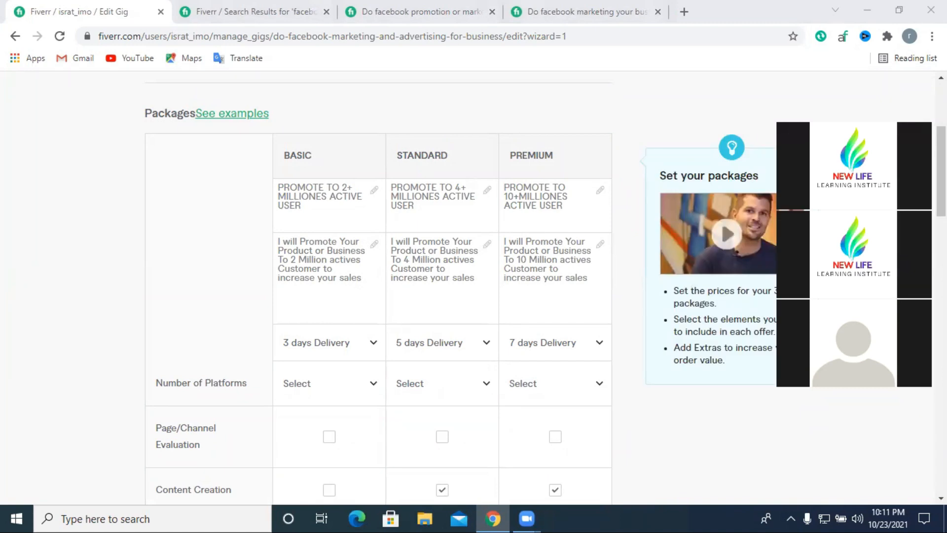
scroll(393, 277, "up", 2)
scroll(443, 342, "down", 2)
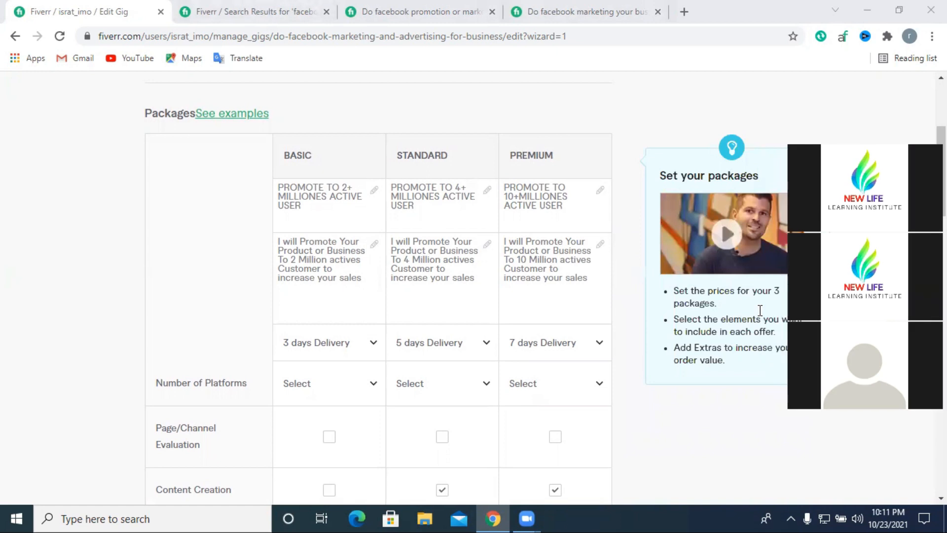
left_click(535, 199)
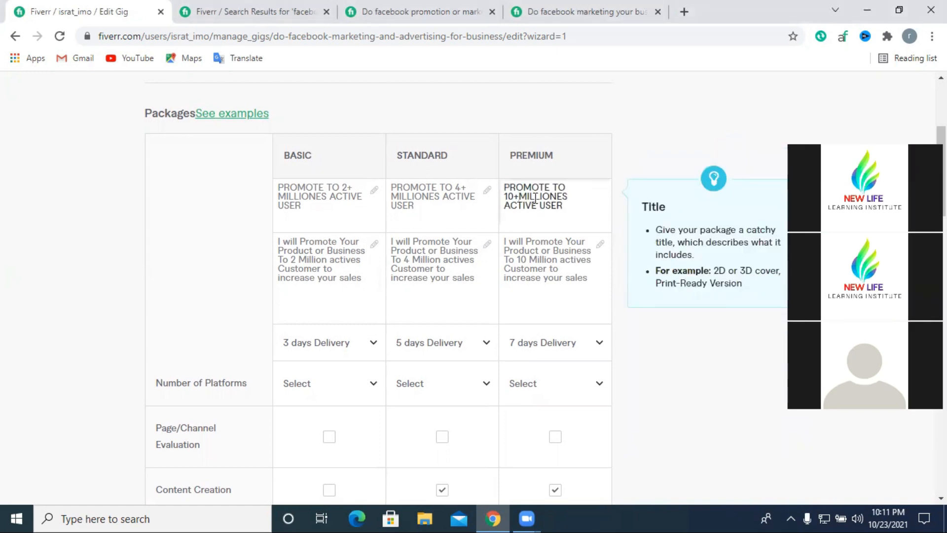
scroll(402, 222, "up", 4)
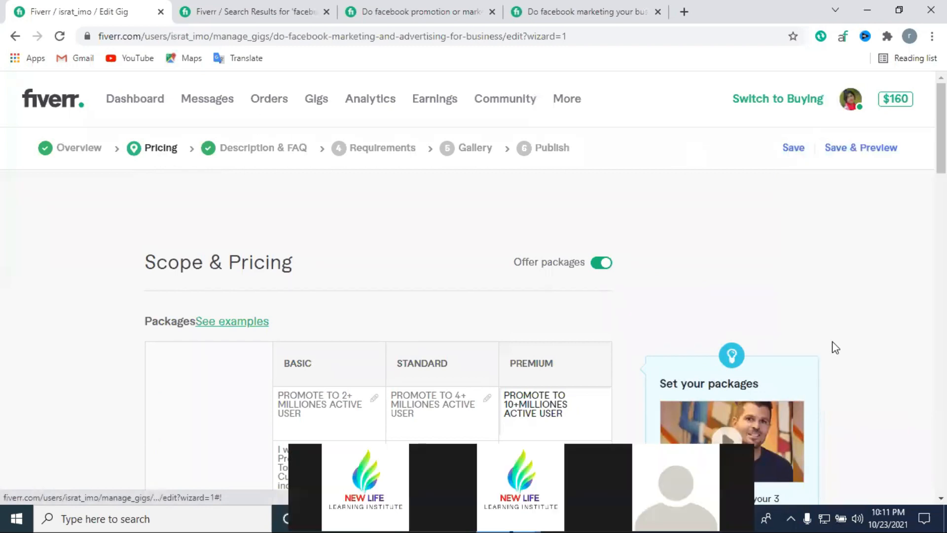
Step: Examine the Non Original Content report form on the competing Facebook marketing gig for business in USA, and close it without submitting
left_click(587, 12)
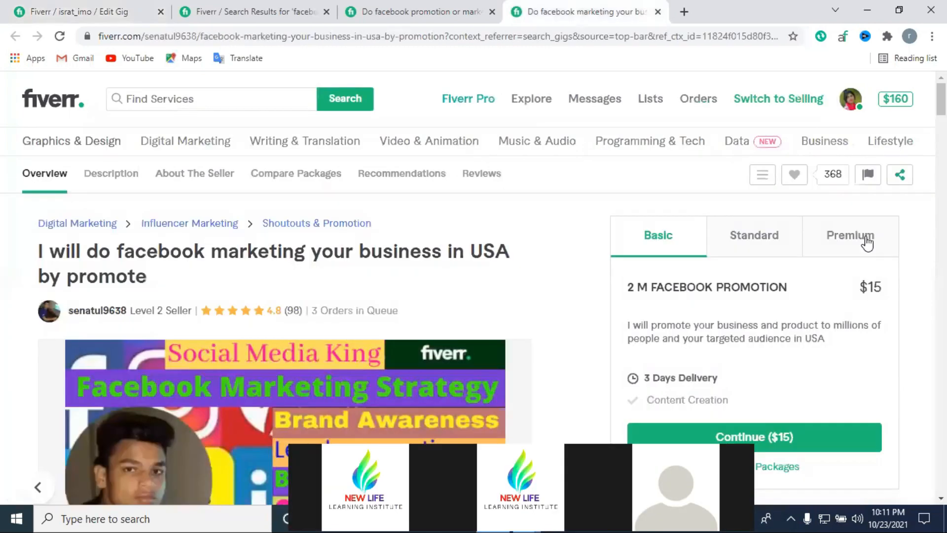
left_click(869, 175)
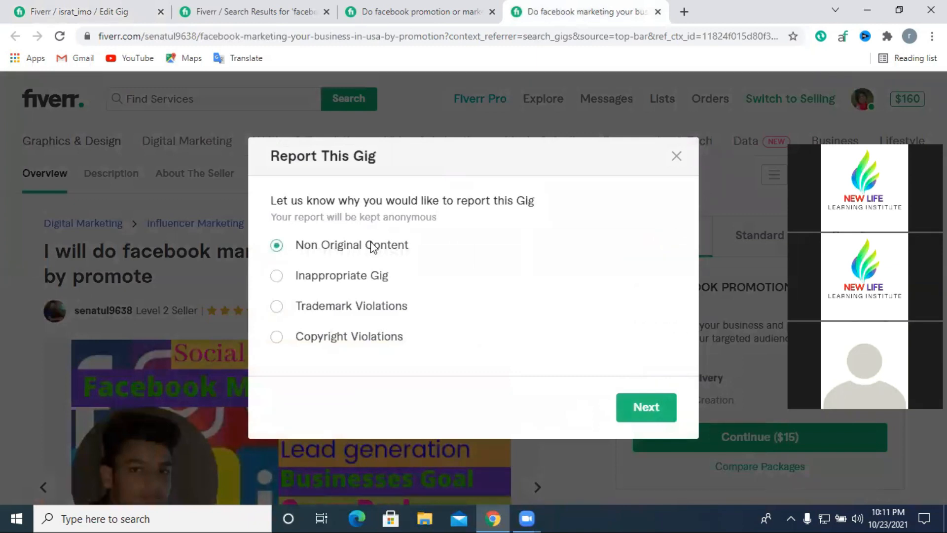
left_click(652, 415)
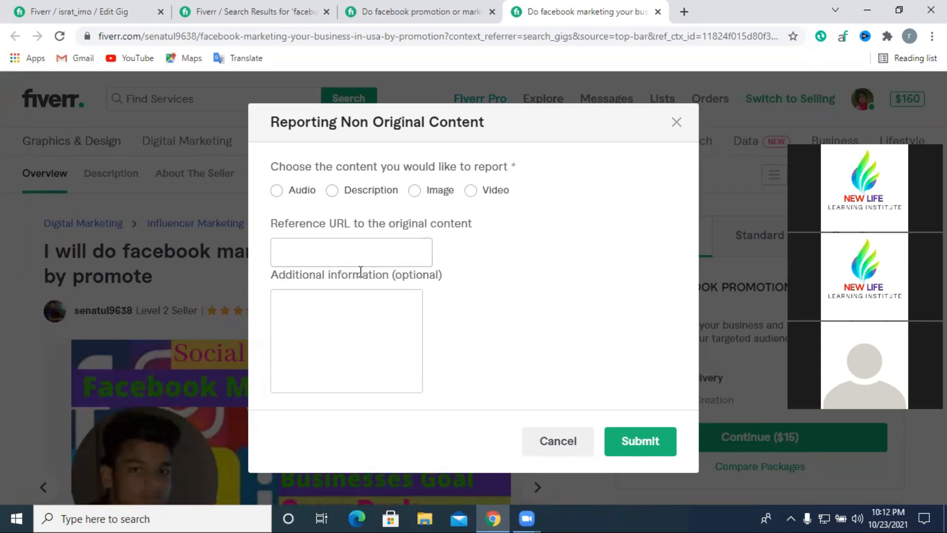
left_click(676, 123)
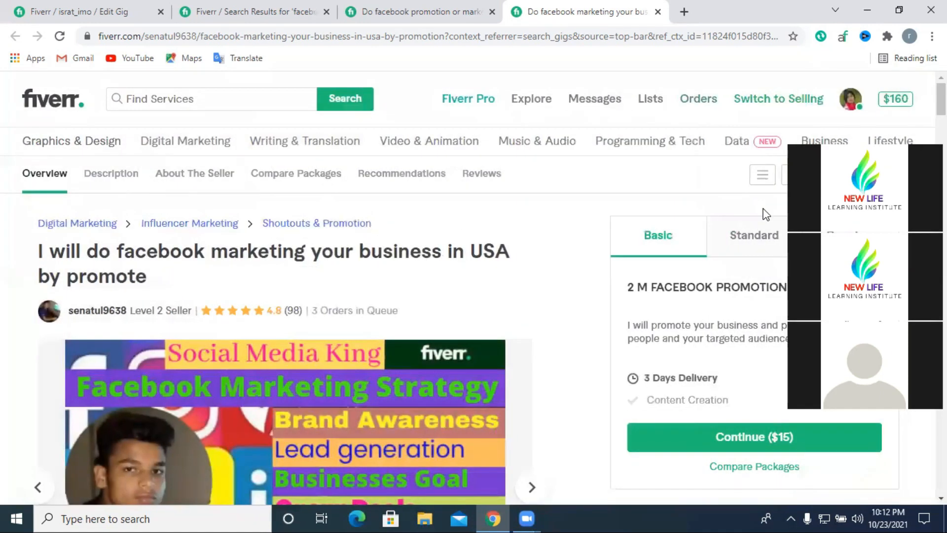
Step: Return to the gig being edited, save its pricing again and open the empty gig description for editing
key("ctrl+1")
scroll(518, 345, "up", 5)
scroll(521, 352, "down", 20)
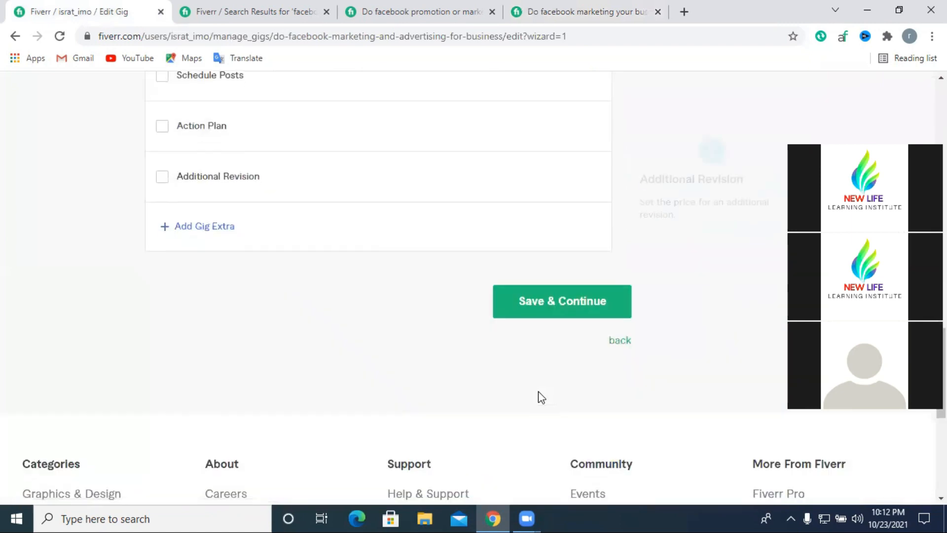
left_click(542, 314)
left_click(239, 222)
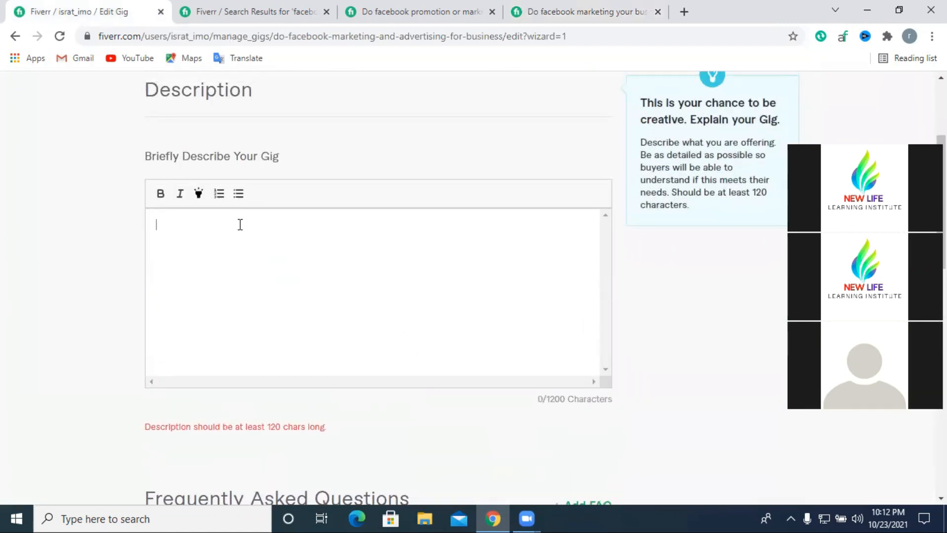
scroll(395, 349, "up", 2)
scroll(209, 227, "down", 4)
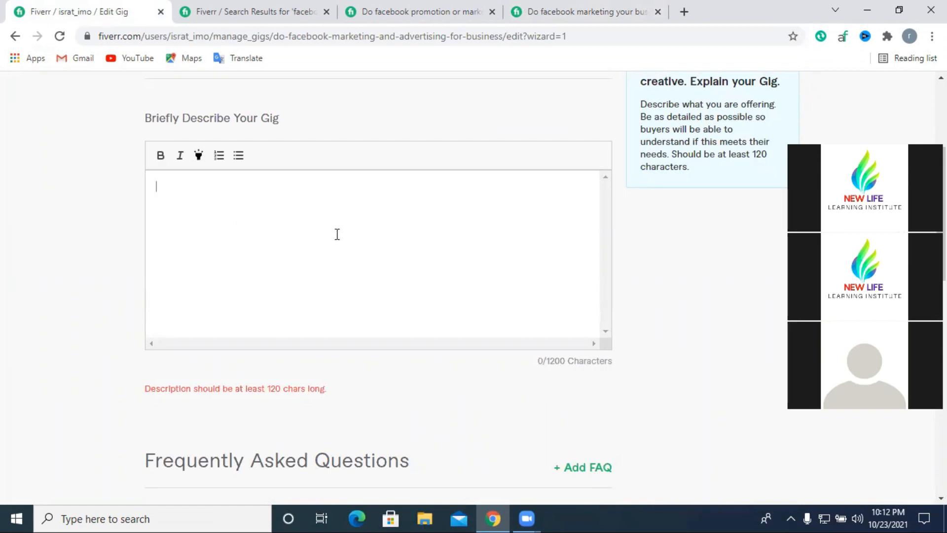
Step: Start the gig description with the question "Are You looking for someone To promote your Business."
scroll(312, 237, "up", 1)
scroll(247, 266, "down", 1)
scroll(243, 243, "up", 2)
scroll(239, 320, "down", 1)
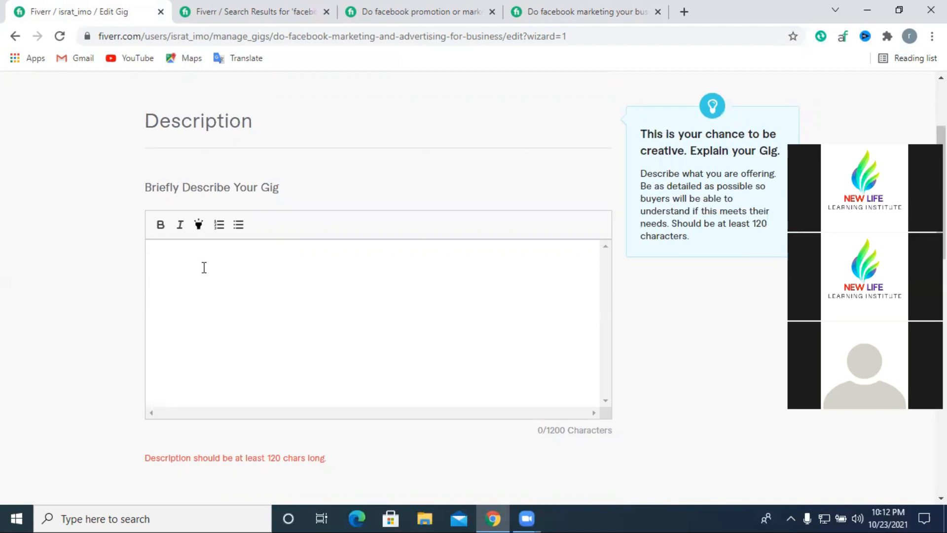
type("Are You looking for some")
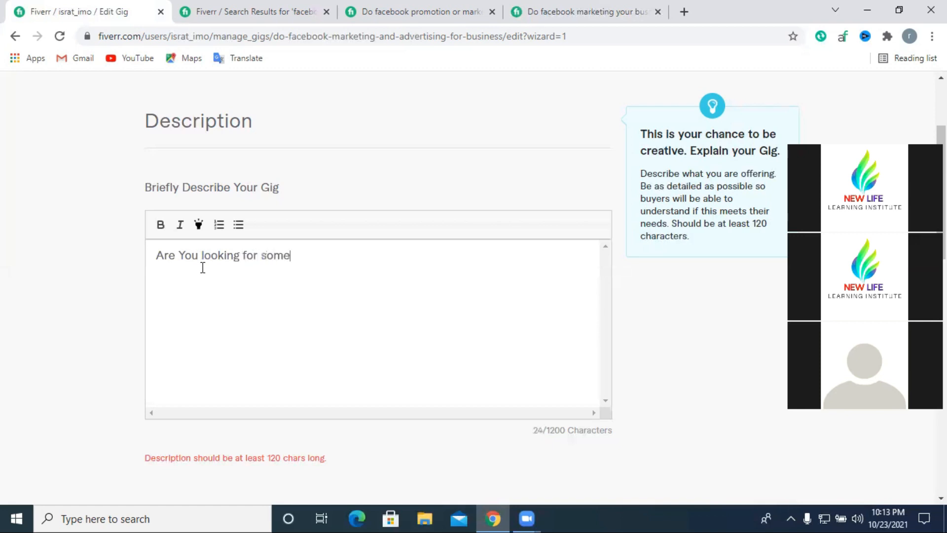
type("one To promote")
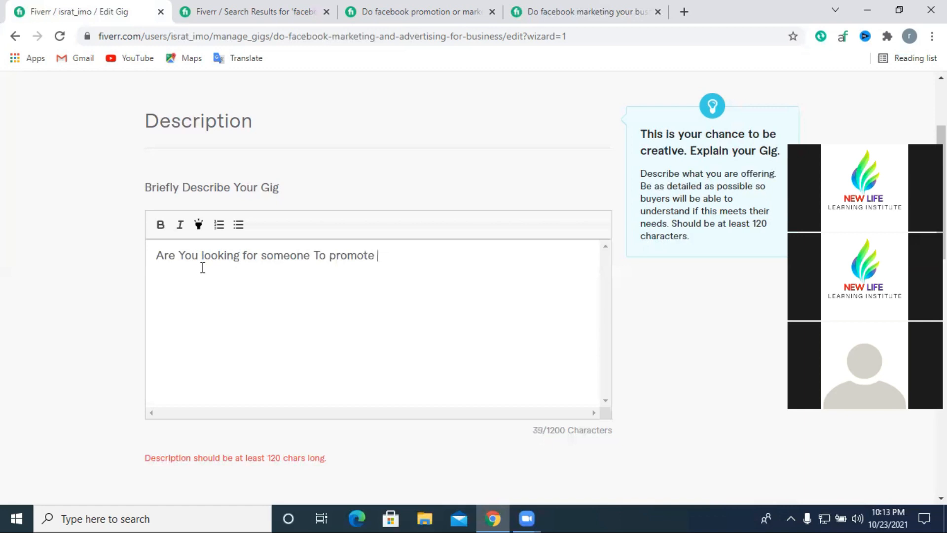
type(" your Business")
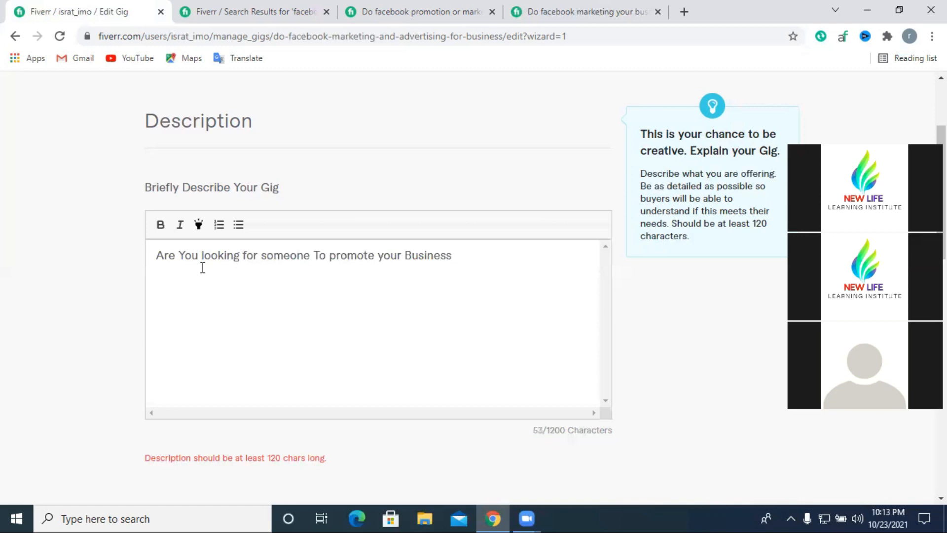
type(" .")
left_click(454, 256)
key("BackSpace")
Step: Add the sentences "If you yes. You are In the Right places." after the opening question of the description
type("if you yes. You are l")
type("n the Ri")
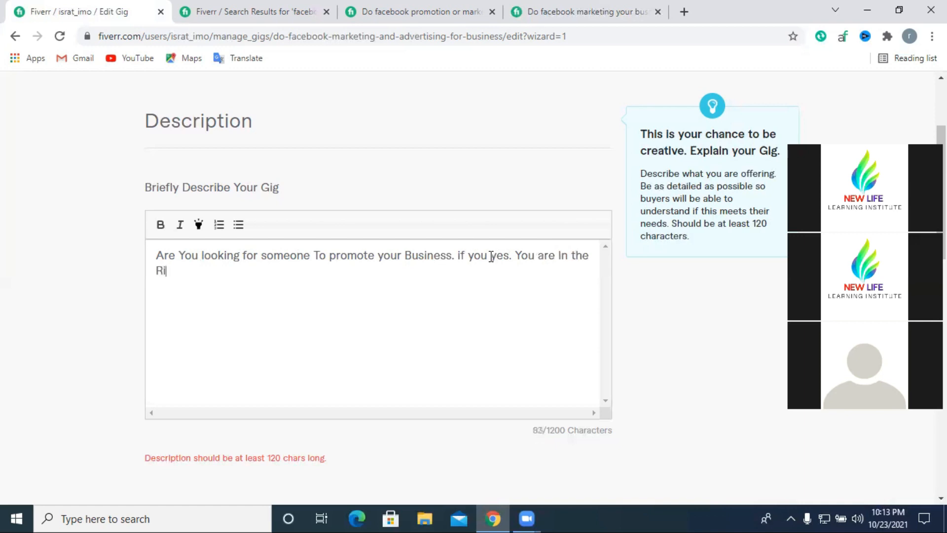
type("ght places")
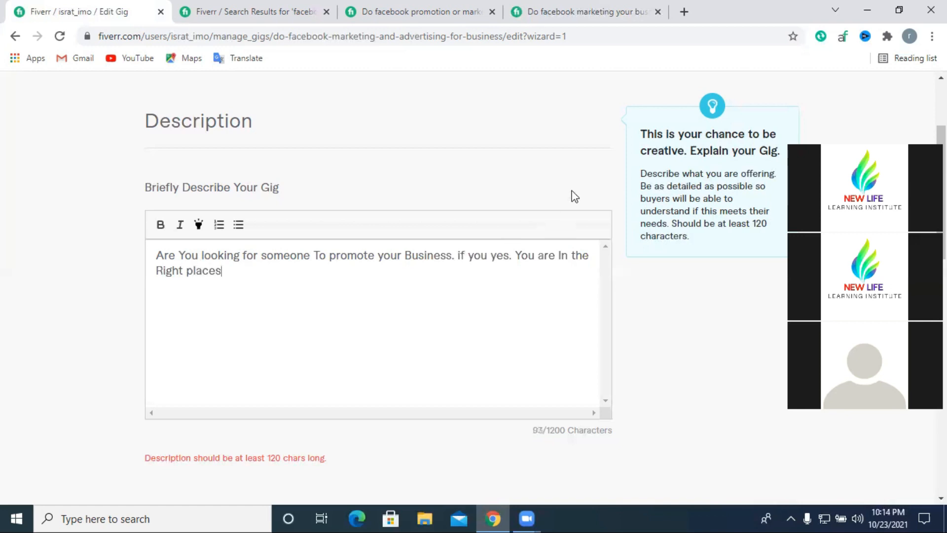
type(".")
left_click(459, 258)
Step: Continue the description with "I am Facebook Marketing Expert.", capitalizing "Facebook"
left_click(269, 276)
type("I am")
type("facebook")
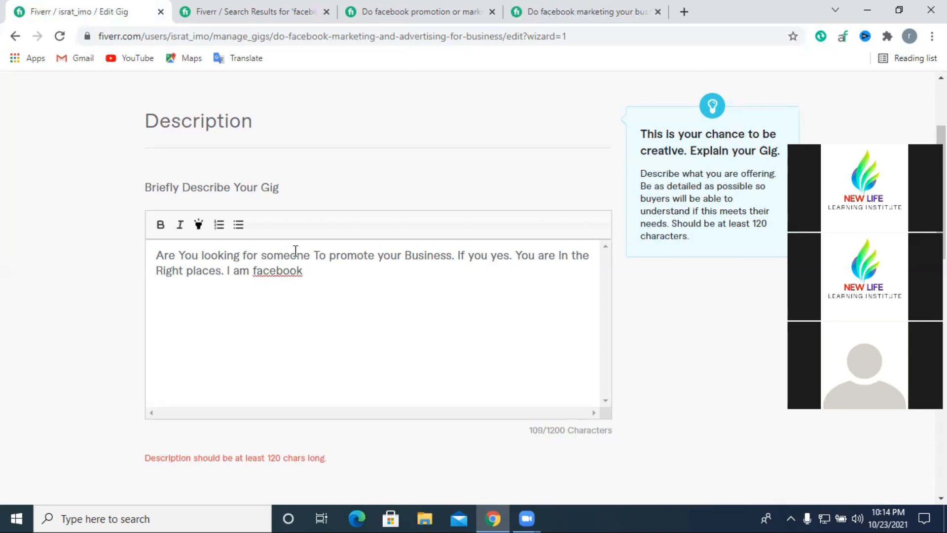
left_click(255, 272)
key("BackSpace")
type("Facebook Mar")
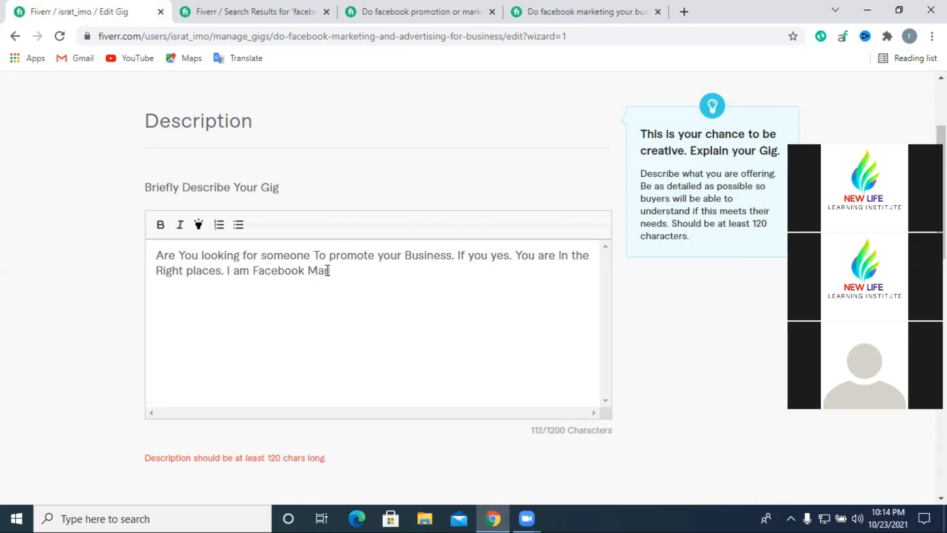
type("keting Exper")
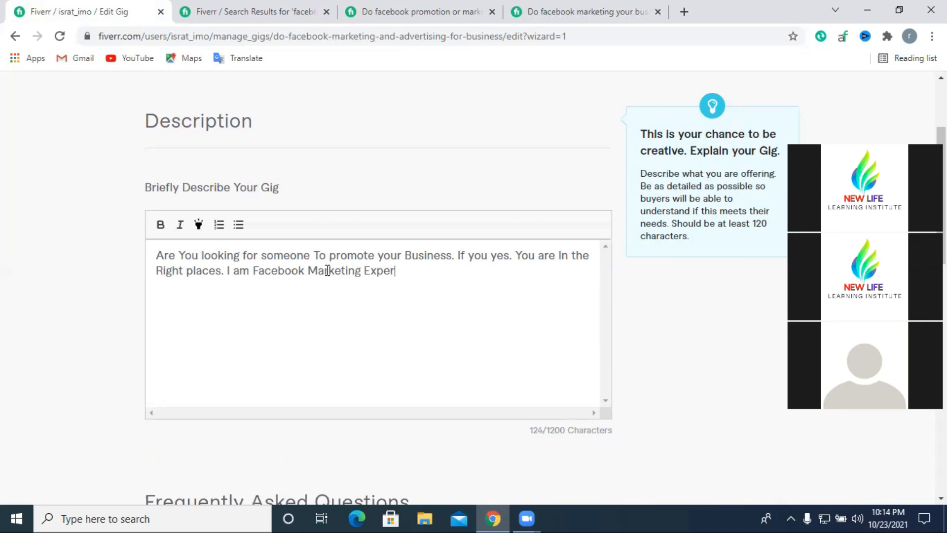
type("t.")
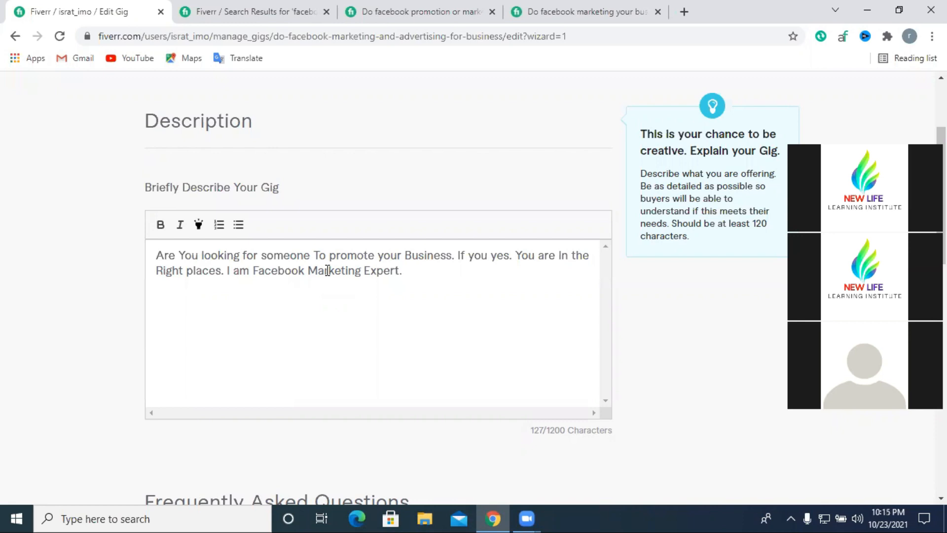
Step: Add the sentence "I have taken a long time training in Facebook marketing." with its spelling corrected
type("I have taken ")
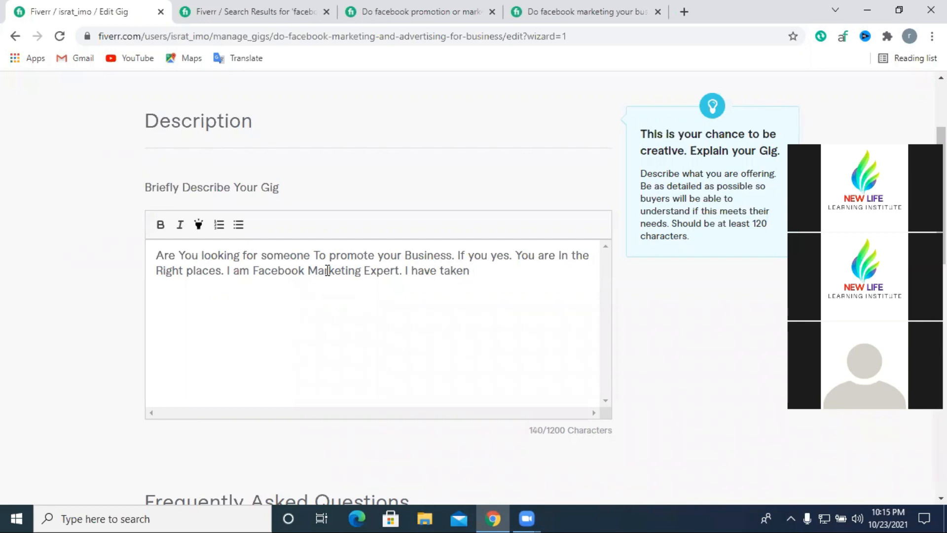
type("a long time")
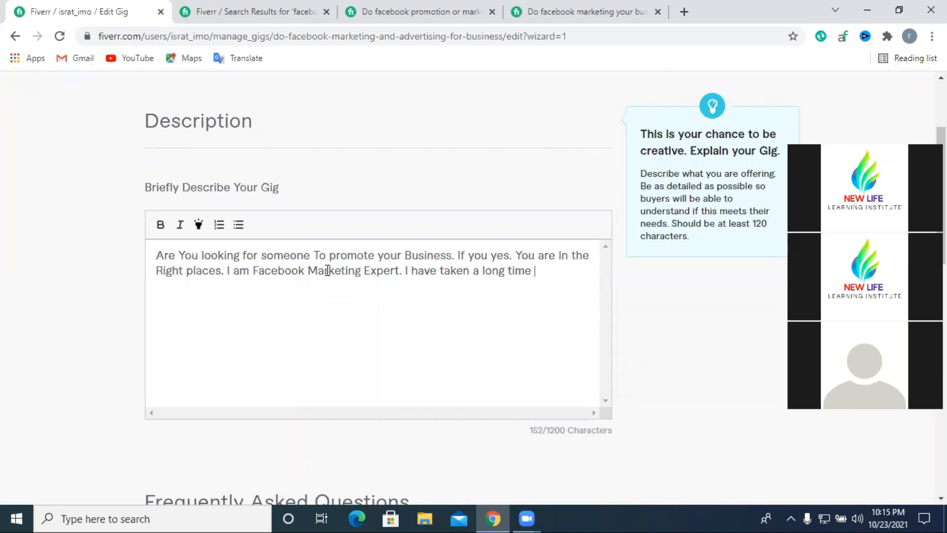
type(" tr")
type("ning")
right_click(561, 273)
left_click(574, 284)
type("in facebook")
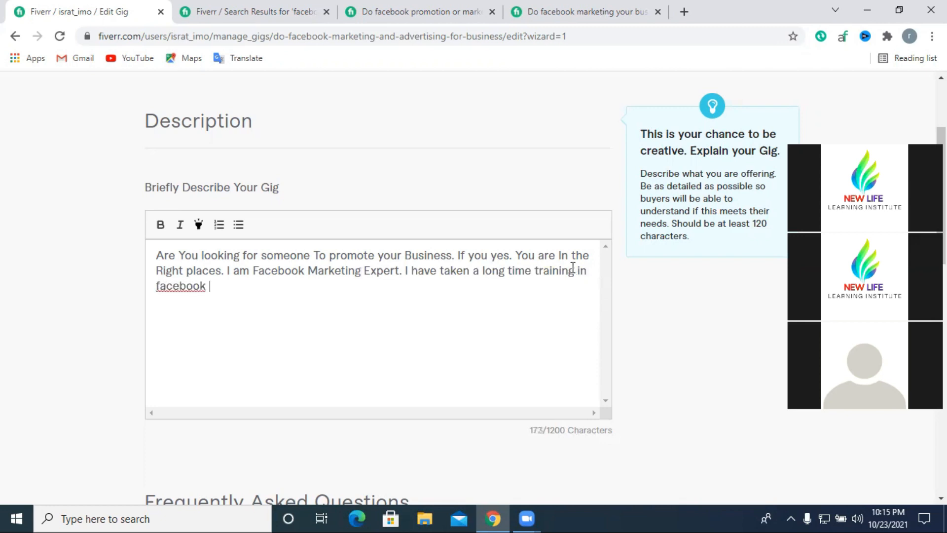
right_click(173, 286)
left_click(202, 296)
type("marketi")
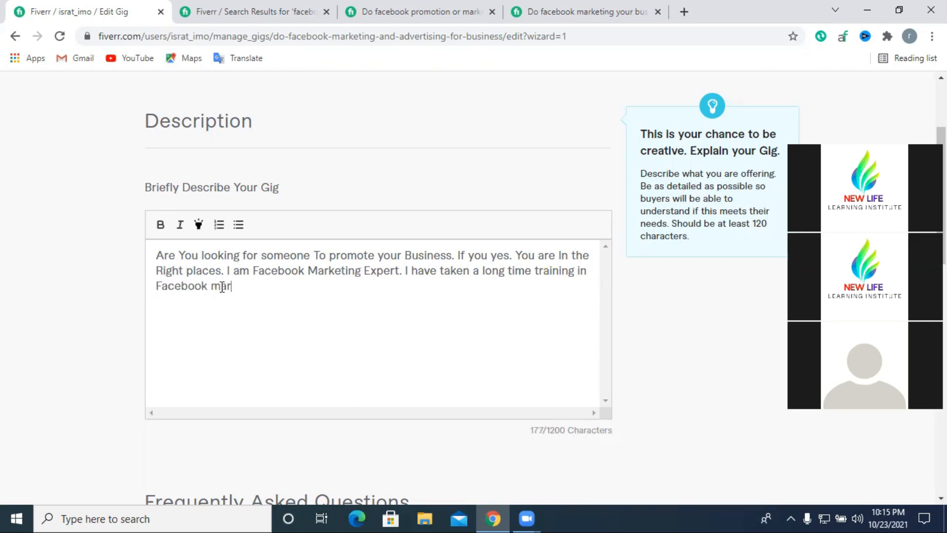
type("ng.")
Step: Add the sentence "I have a lot of Experiences with Facebook job." with its spelling and capitalization corrected
type("i have")
left_click(272, 286)
key("BackSpace")
type("I")
left_click(332, 289)
key("BackSpace")
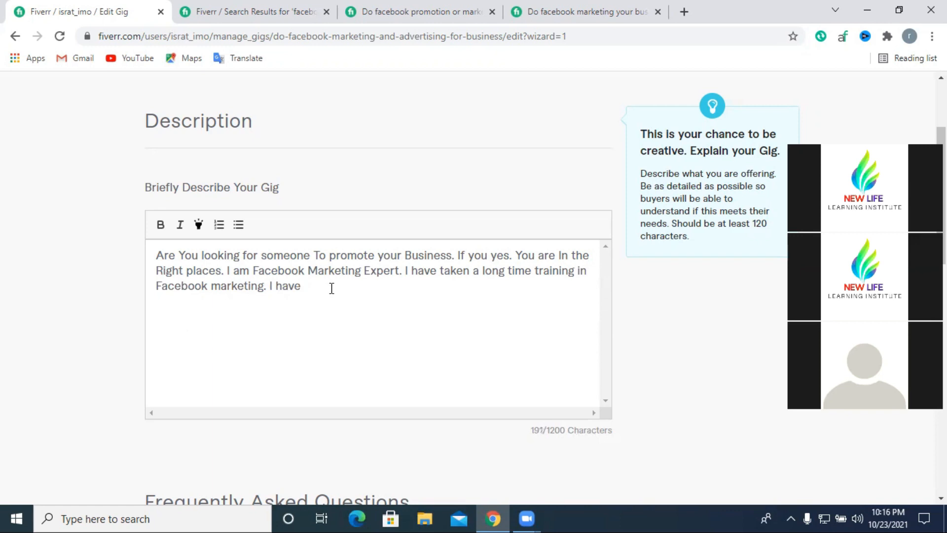
type("a lot of Exper")
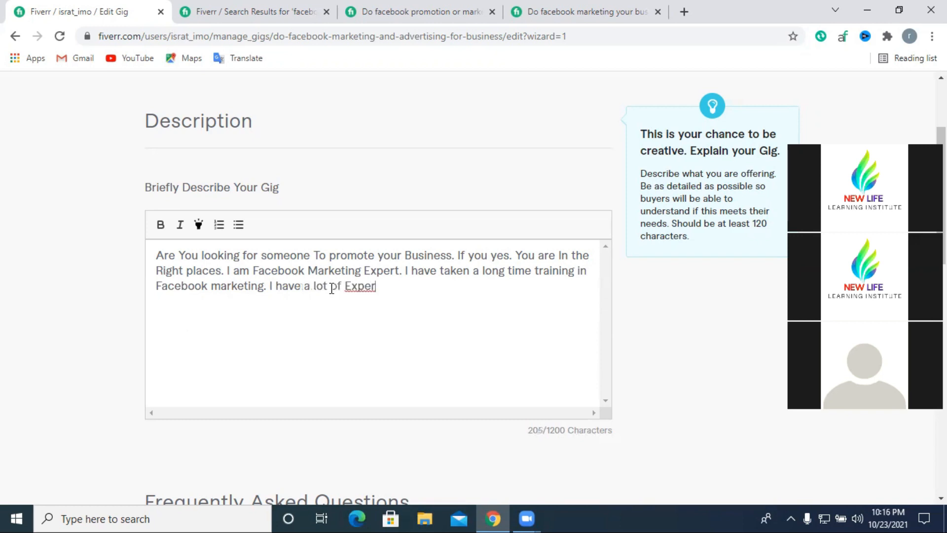
type("ines")
right_click(353, 286)
left_click(378, 297)
type("with facebook")
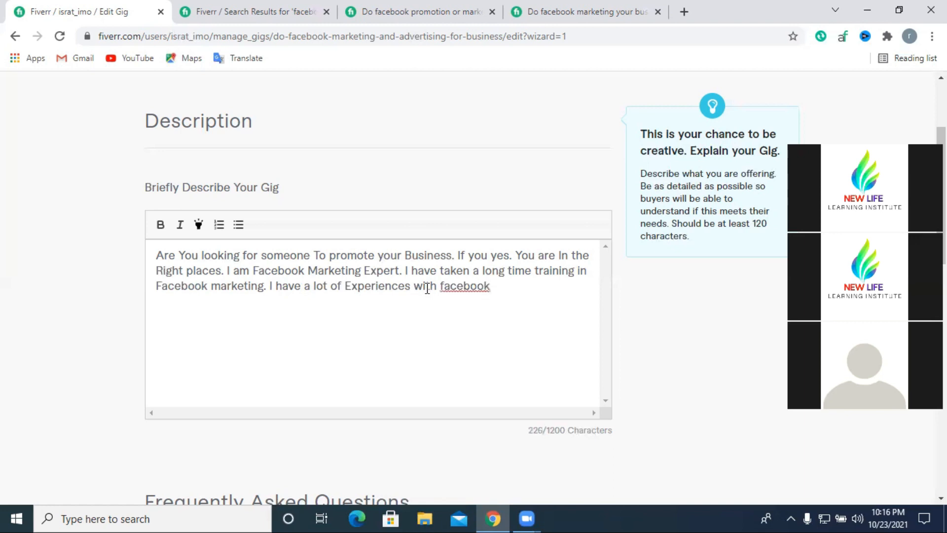
right_click(472, 289)
left_click(506, 300)
type("job.")
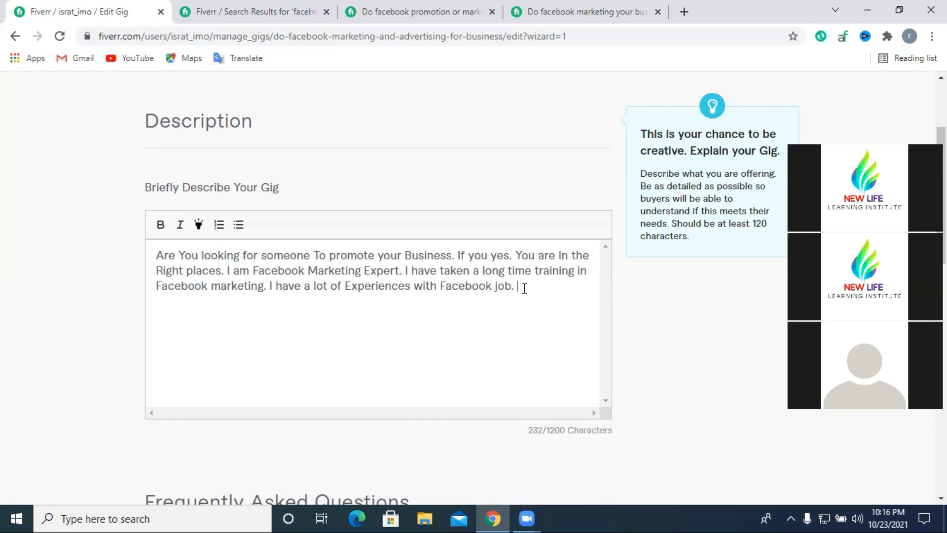
Step: Add line breaks after the first paragraph, and bold "Facebook Marketing" and "Facebook marketing" within it
key("Return")
key("Return")
left_click_drag(252, 271, 361, 270)
left_click(160, 224)
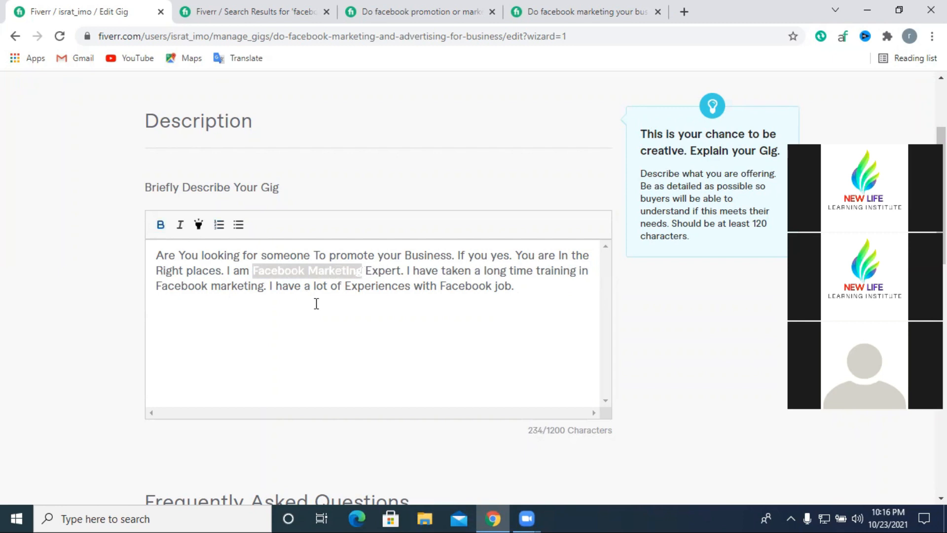
left_click(328, 310)
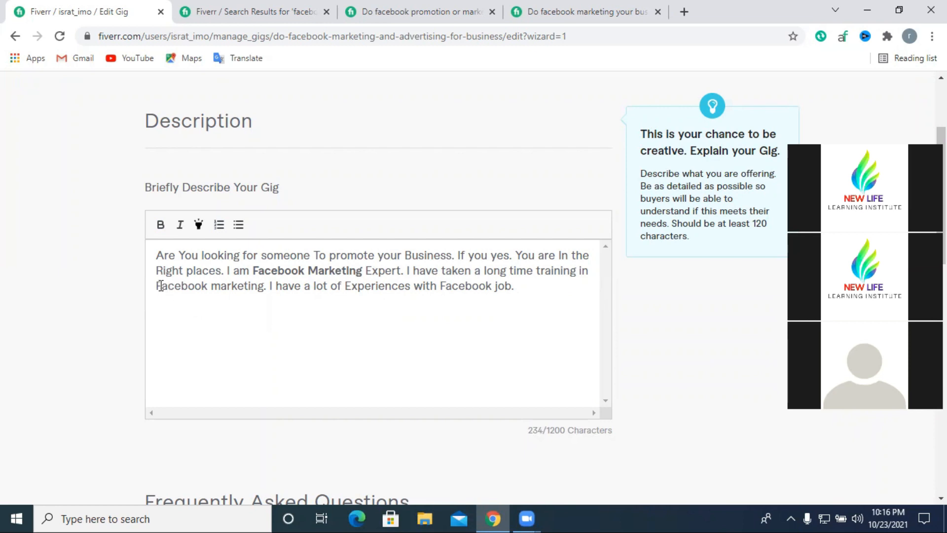
left_click_drag(156, 286, 264, 288)
left_click(160, 224)
left_click(290, 313)
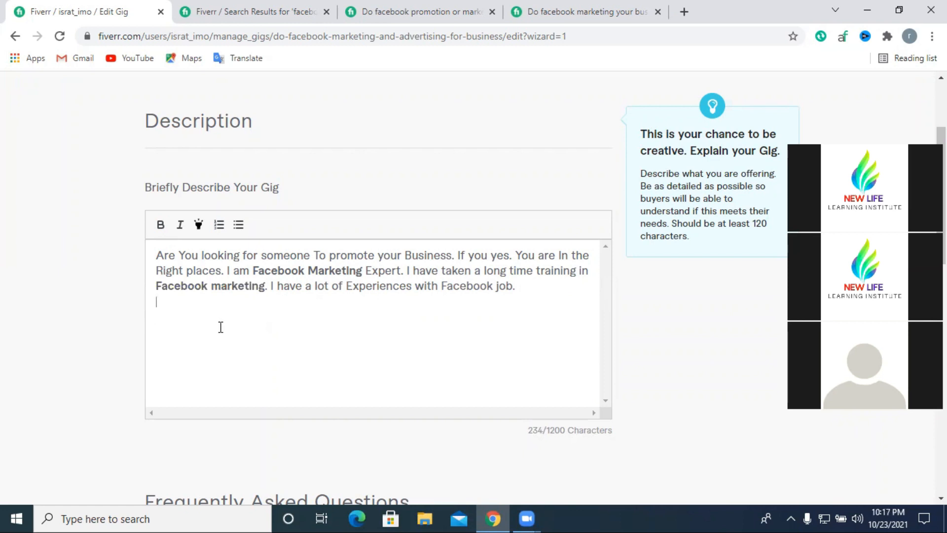
Step: Begin a second paragraph with "i can do write the description of any product makes intesting"
left_click(161, 319)
type("i can do write the des")
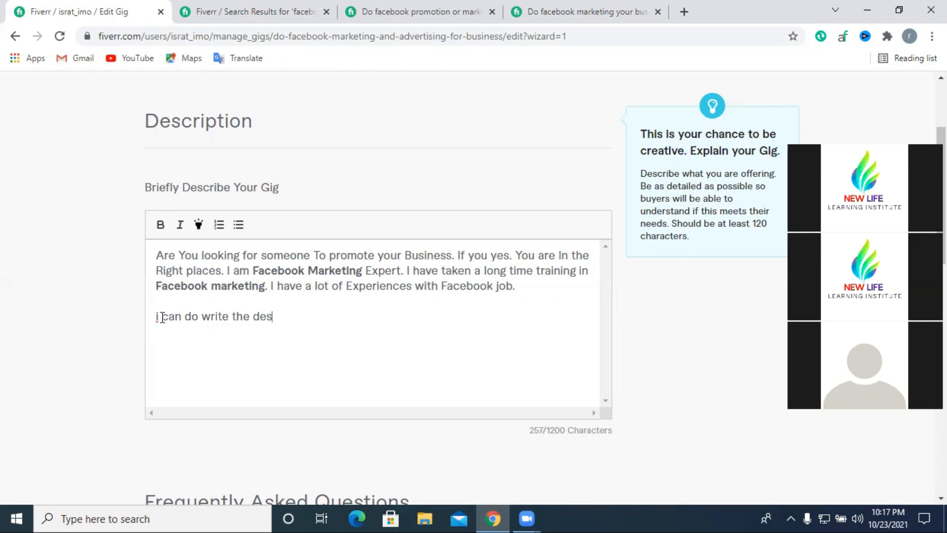
type("cription of any pro")
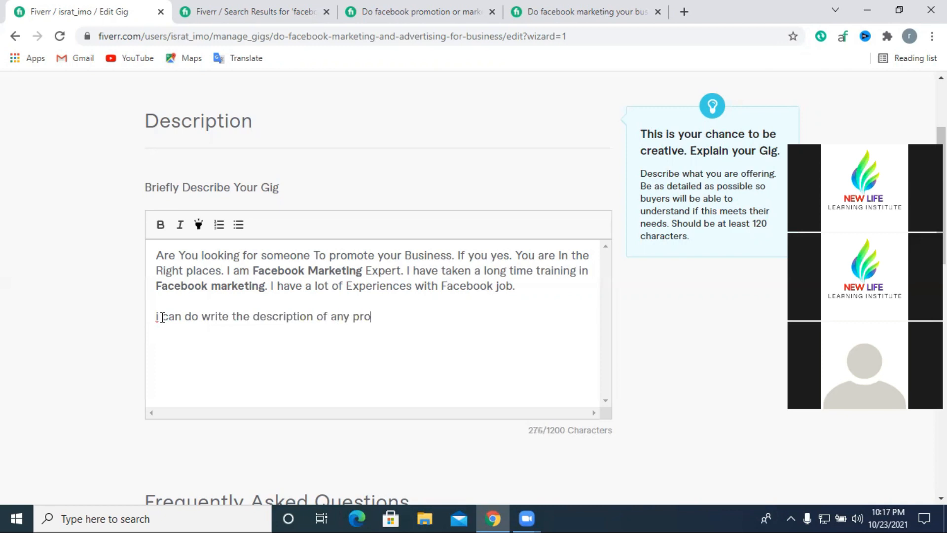
type("c")
key("BackSpace")
type("duct makes ")
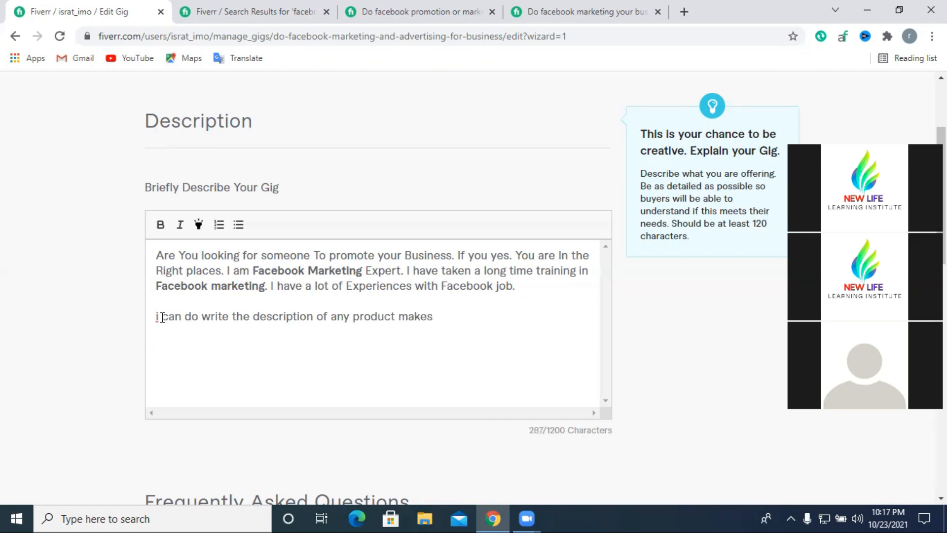
type("intes")
type("ting")
right_click(460, 317)
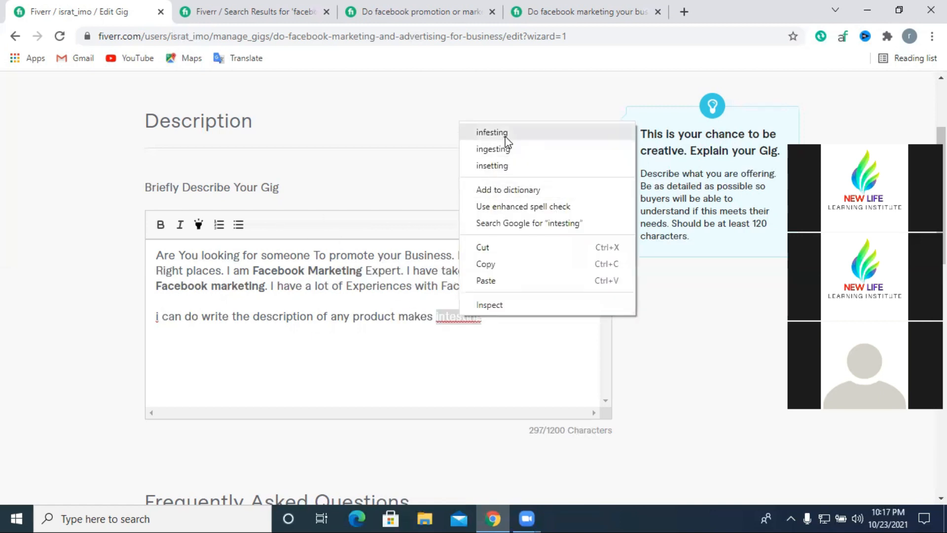
left_click(457, 325)
right_click(458, 325)
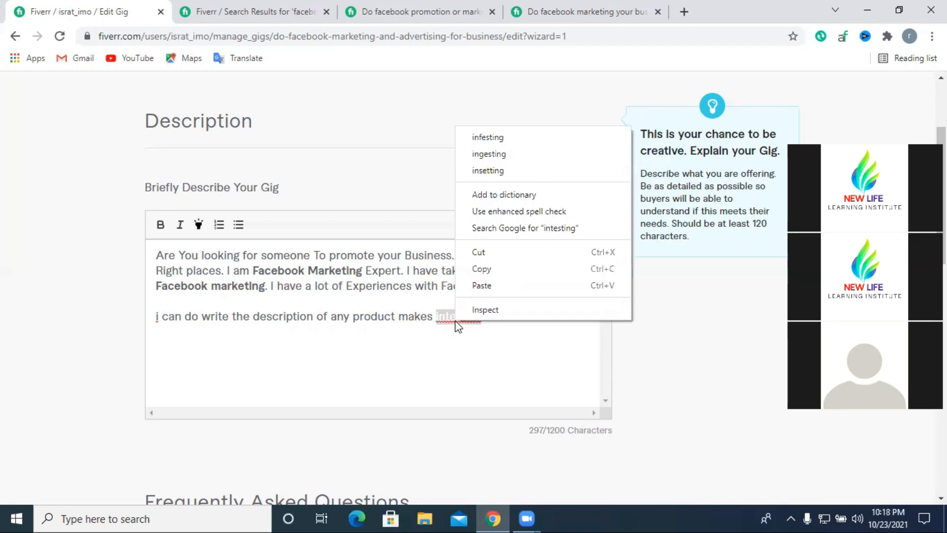
left_click(457, 324)
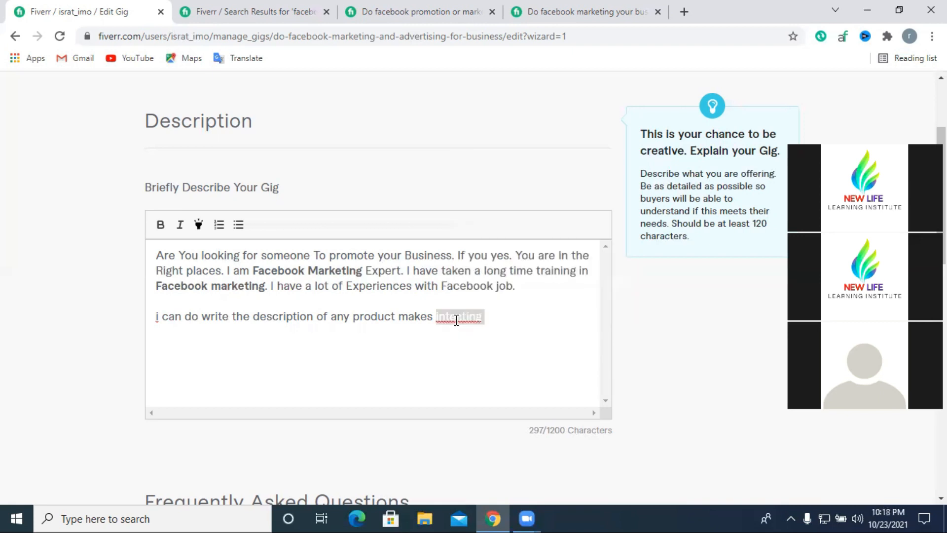
right_click(456, 321)
left_click(448, 326)
Step: Replace the misspelled last word of the second paragraph with "interesting", using a spelling suggestion
double_click(451, 321)
key("BackSpace")
type("In")
key("BackSpace")
key("BackSpace")
type("interstinh")
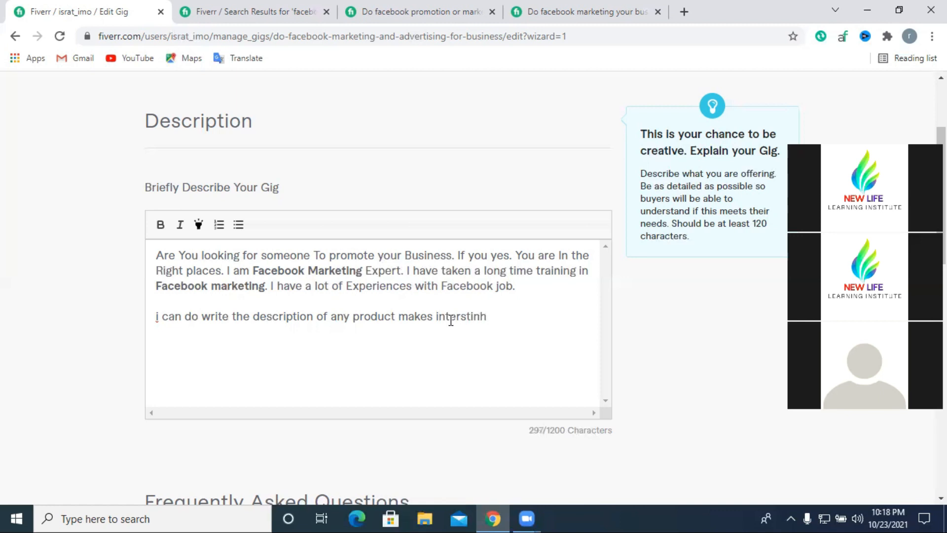
key("BackSpace")
type("g")
right_click(467, 315)
left_click(532, 167)
Step: End the sentence with a period and add "I know all the rules", correcting the spelling of "rules"
type(". I know all the r")
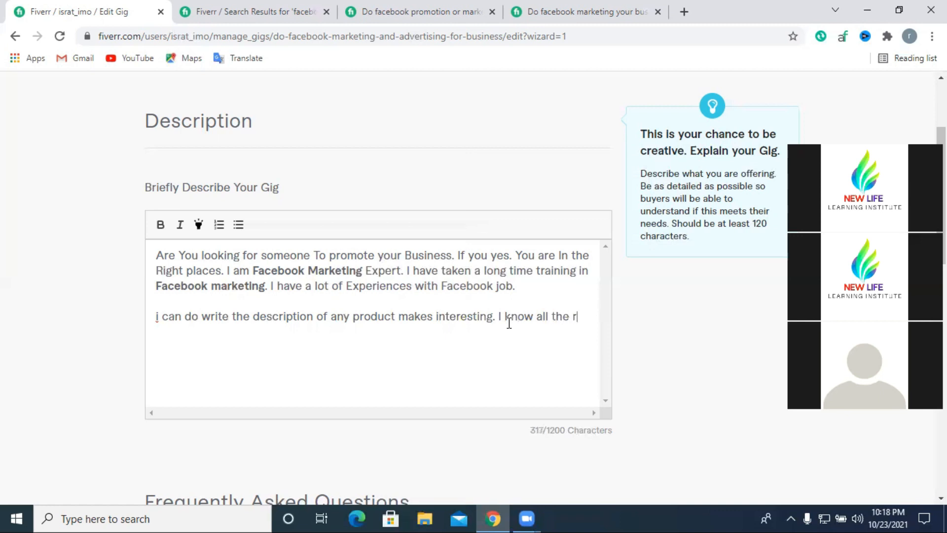
type("ule")
key("BackSpace")
type("as")
right_click(165, 332)
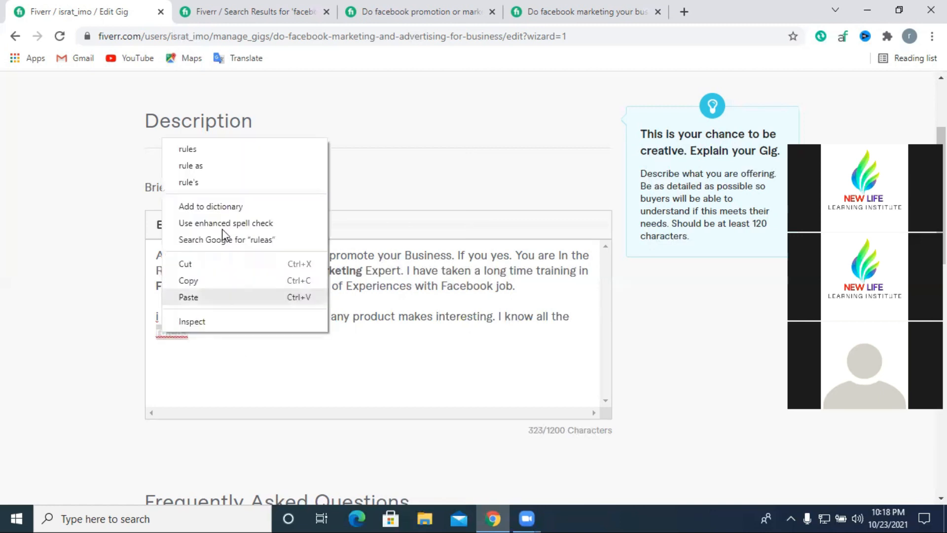
left_click(208, 148)
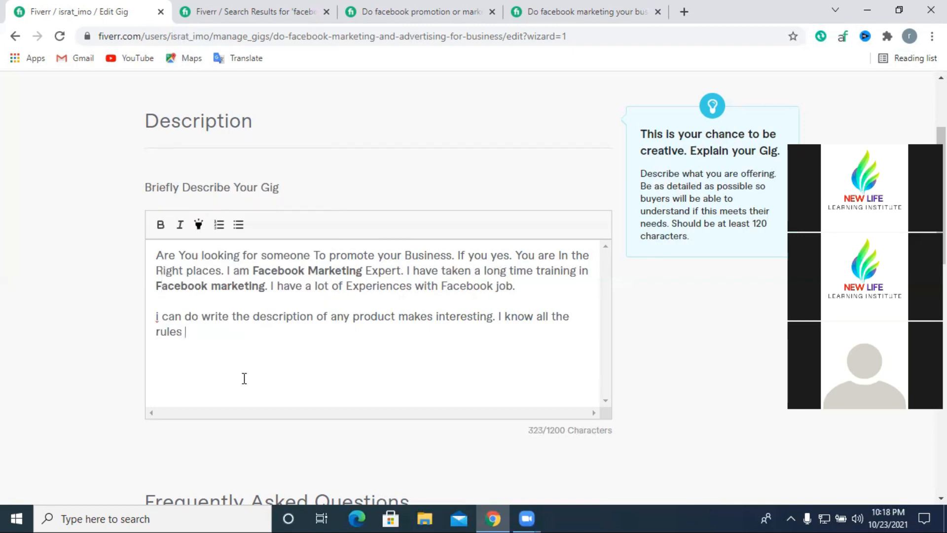
Step: Complete the sentence with "of facebook promotion work and do the work manually.", correcting the spelling of "manually" with a suggestion
type("of facebook")
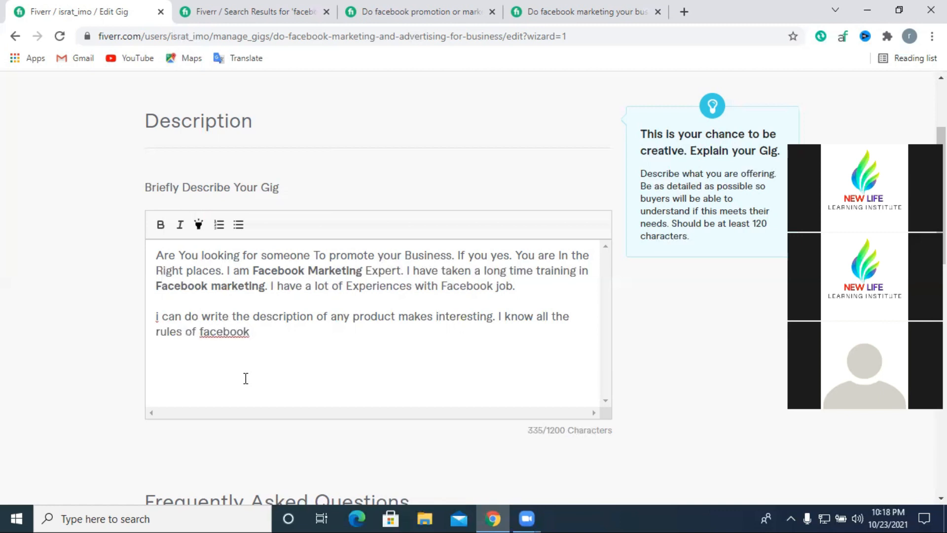
type(" promotion")
type("work and ")
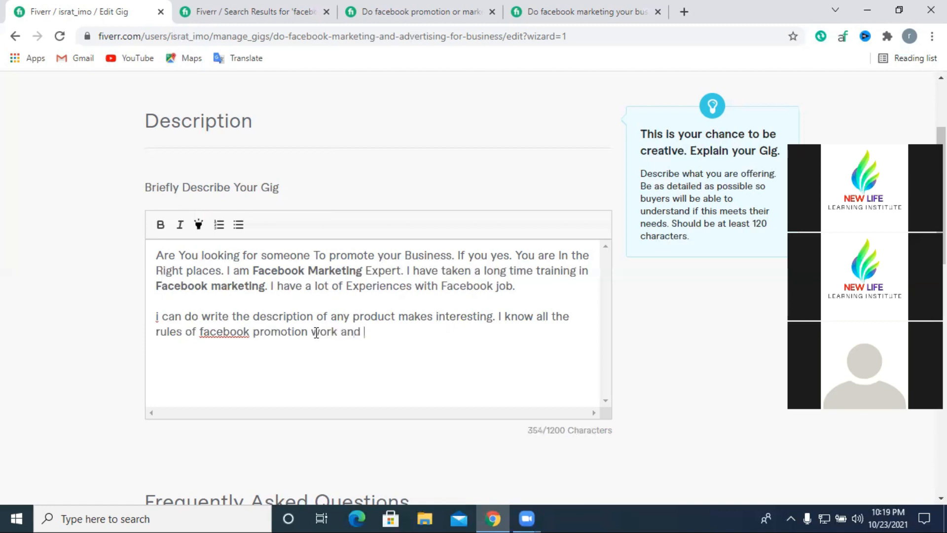
type("do the work")
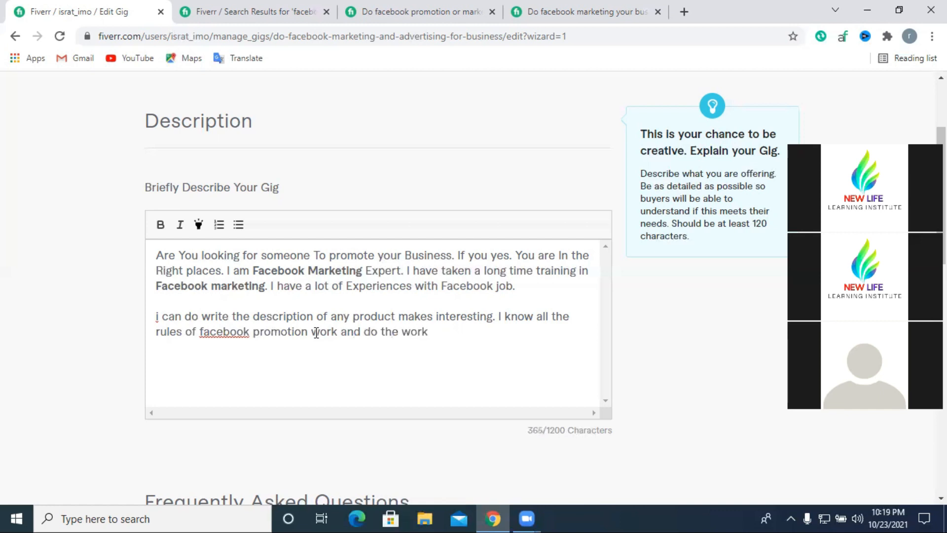
type(" manualy")
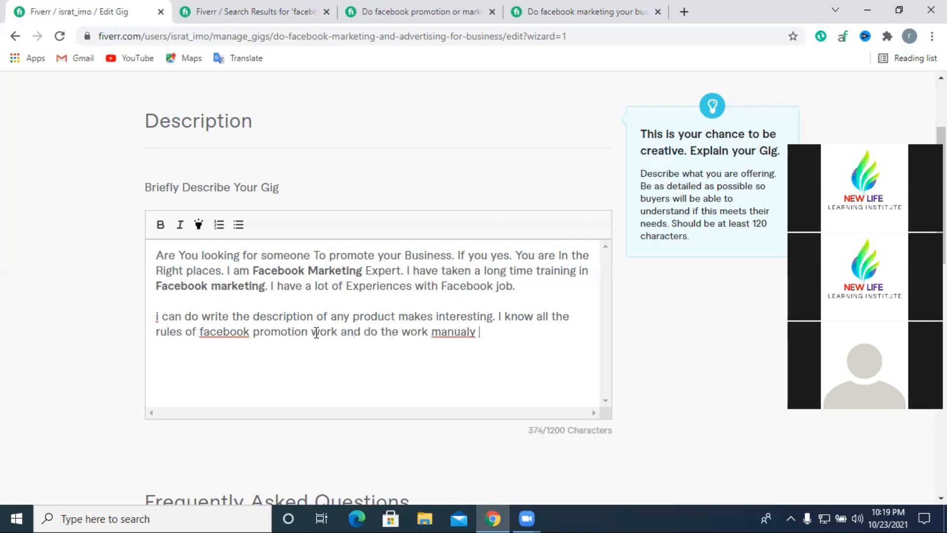
right_click(459, 339)
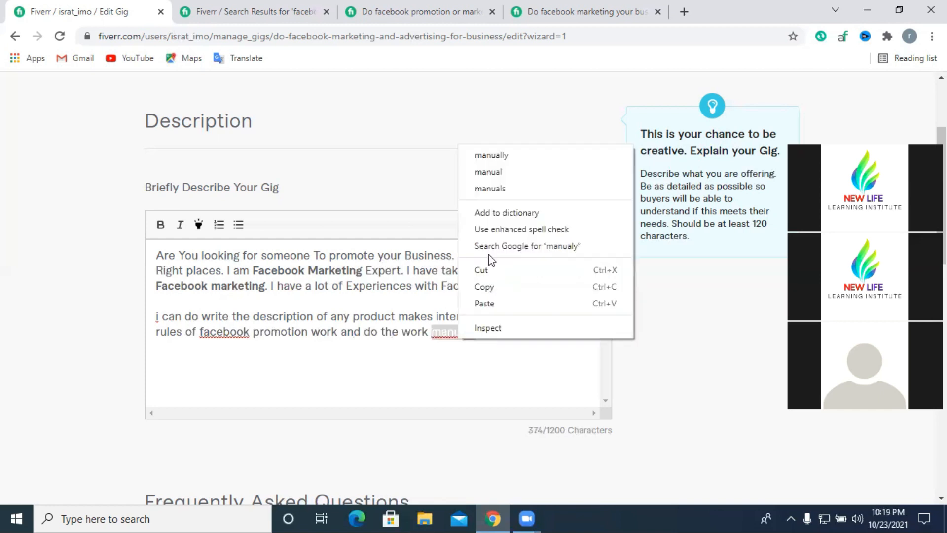
left_click(512, 159)
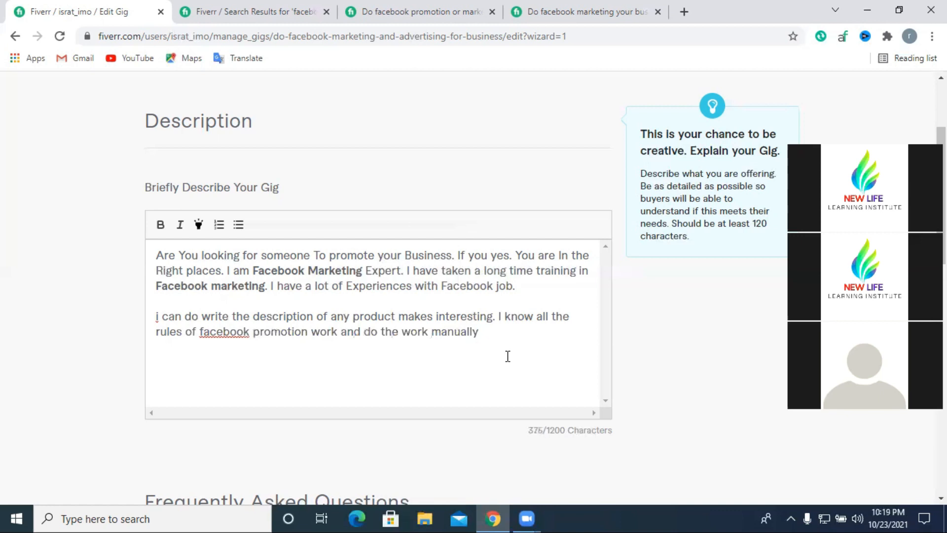
type(".")
Step: Capitalize the "I" that opens the second paragraph and begin a new sentence at its end with "So i think"
left_click(157, 318)
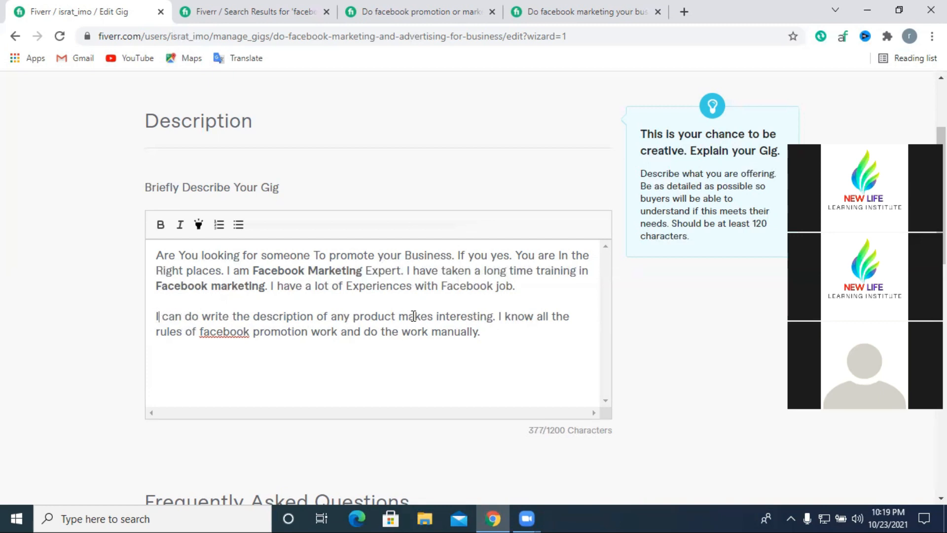
left_click(507, 331)
key("BackSpace")
key("BackSpace")
key("BackSpace")
type("So")
type(" i thin")
type("g")
key("BackSpace")
type("k ")
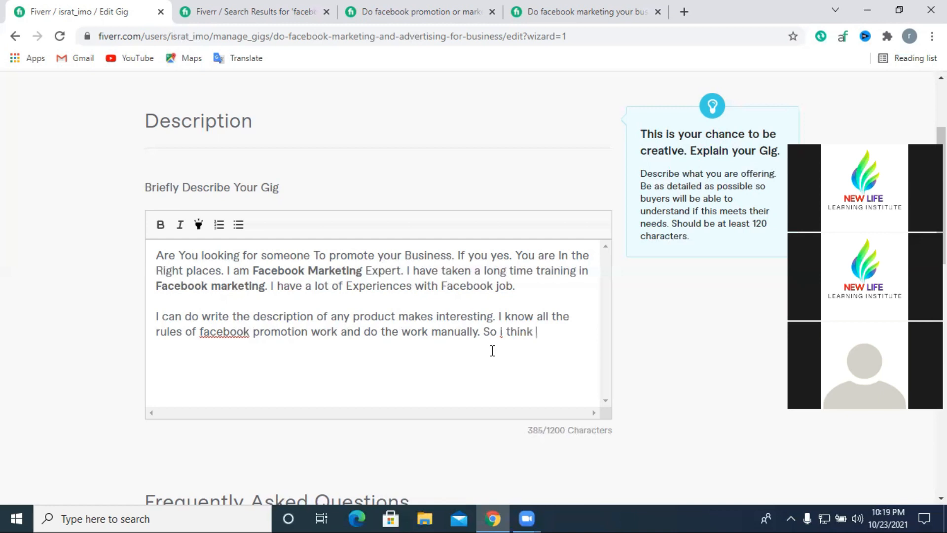
Step: Continue the sentence with ", i can any business facebook adverting", using a spelling suggestion for the last word
type(", i can any business facebook m")
key("BackSpace")
type("pr")
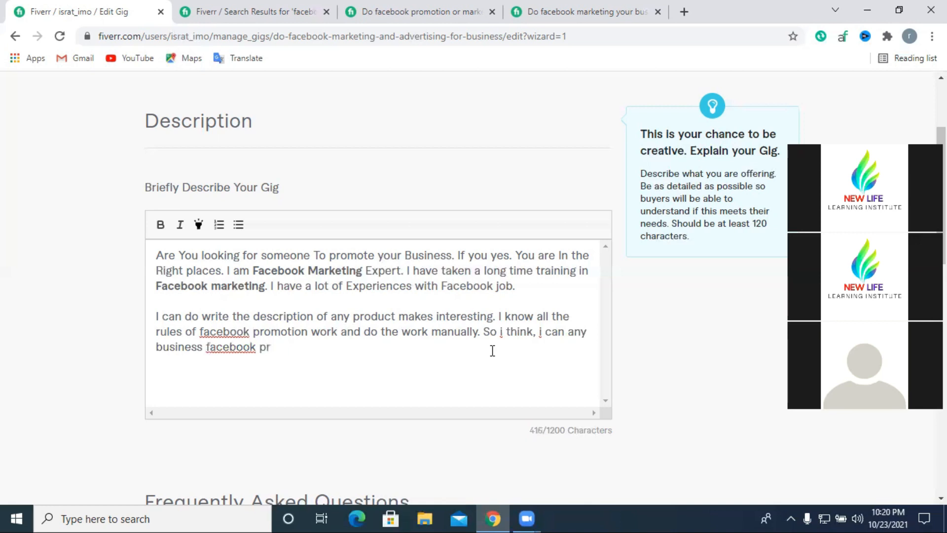
key("BackSpace")
key("BackSpace")
key("BackSpace")
type("ad")
type("ver")
type("sing")
right_click(292, 347)
left_click(347, 170)
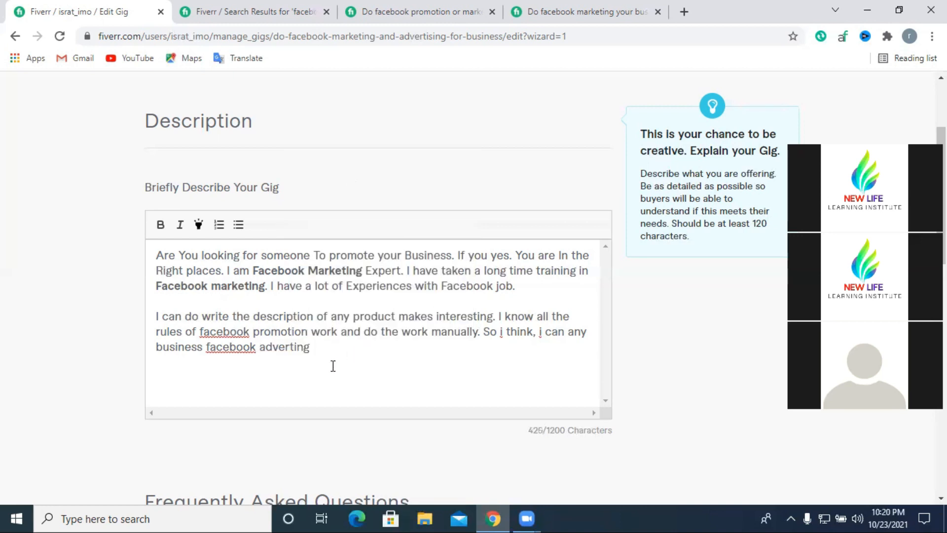
Step: Finish the second paragraph's last sentence with "job very well."
type("job very well/")
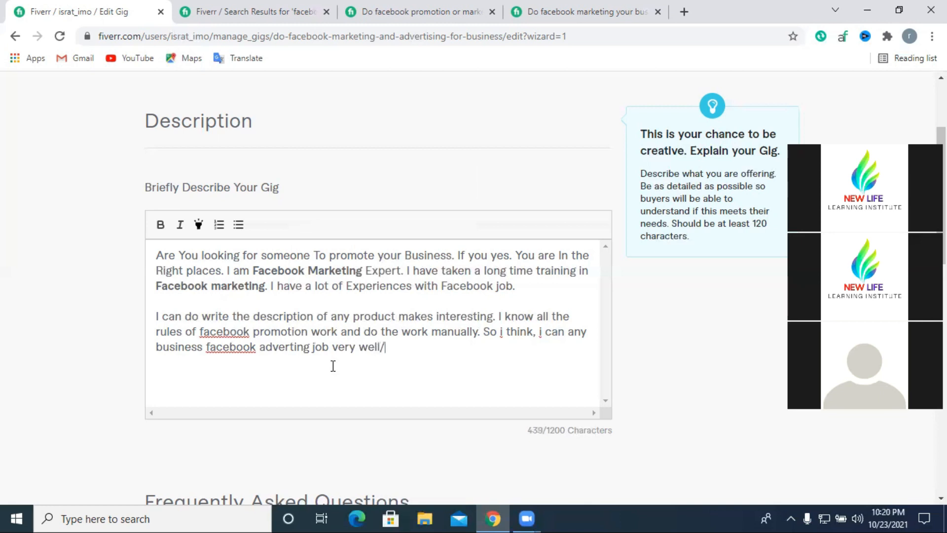
key("BackSpace")
type(".")
Step: Copy the whole gig description and translate it from English to Bengali in Google Translate in a new browser tab
left_click_drag(398, 351, 153, 259)
key("ctrl+c")
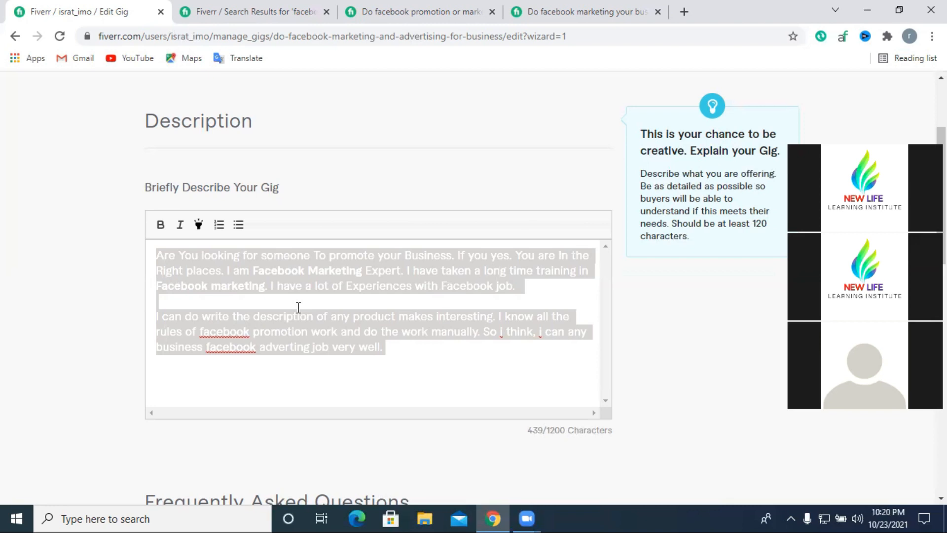
left_click(684, 11)
left_click(558, 36)
left_click(239, 59)
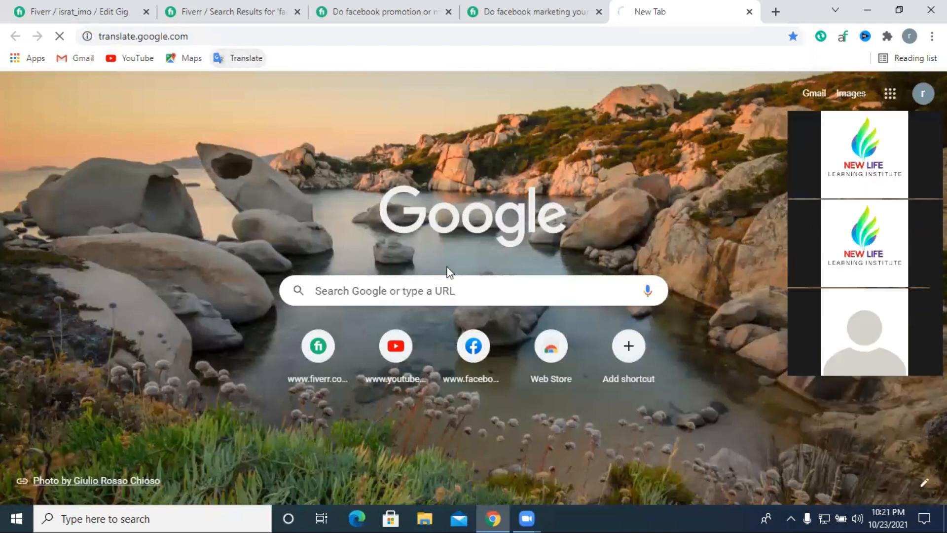
key("ctrl+v")
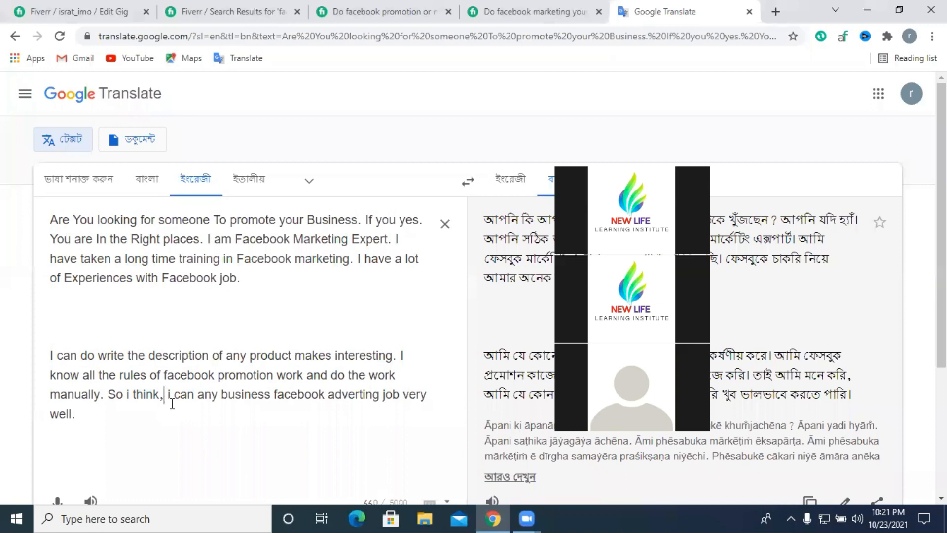
Step: Switch back to the Fiverr gig editor and add a line break after the second paragraph
left_click_drag(167, 394, 191, 439)
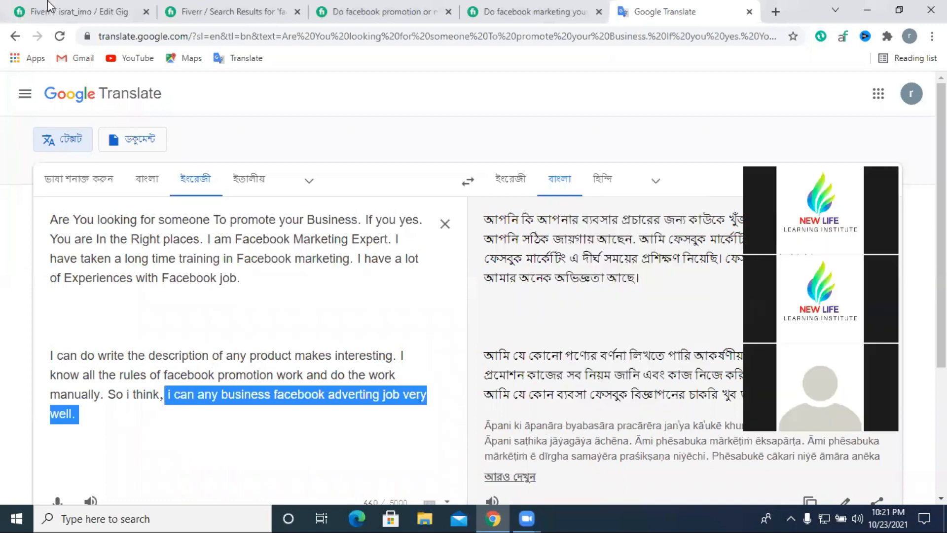
left_click(48, 6)
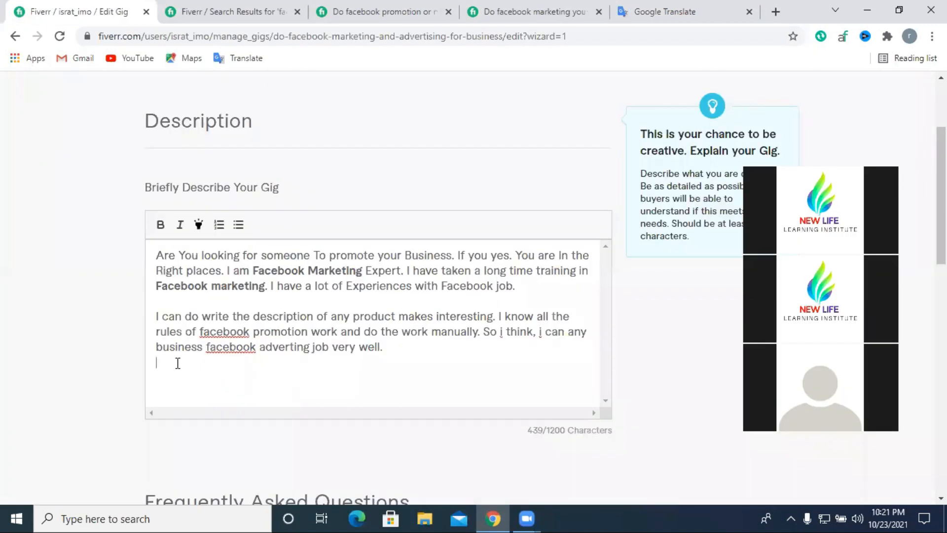
key("Return")
Step: Copy the full Bengali translation in Google Translate and return to the Fiverr gig editor
left_click(647, 8)
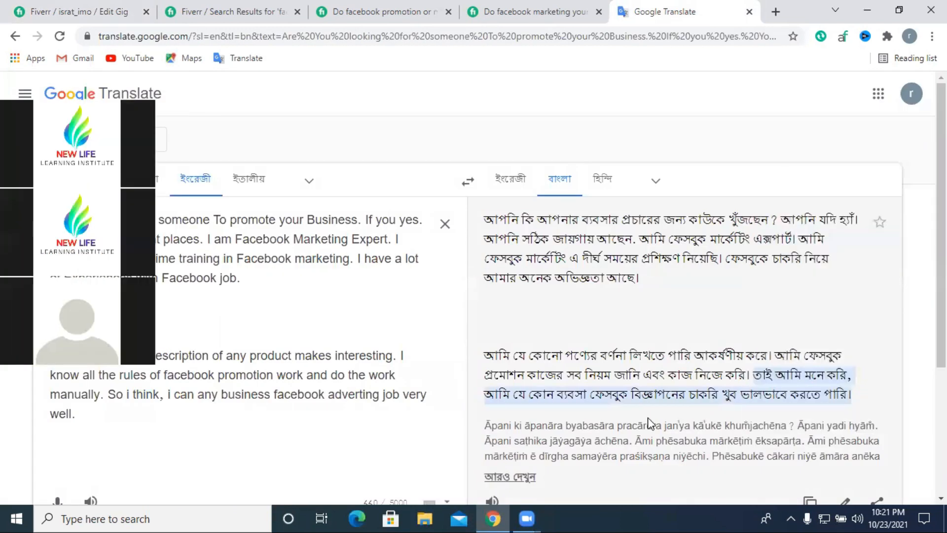
scroll(650, 423, "down", 3)
left_click(810, 365)
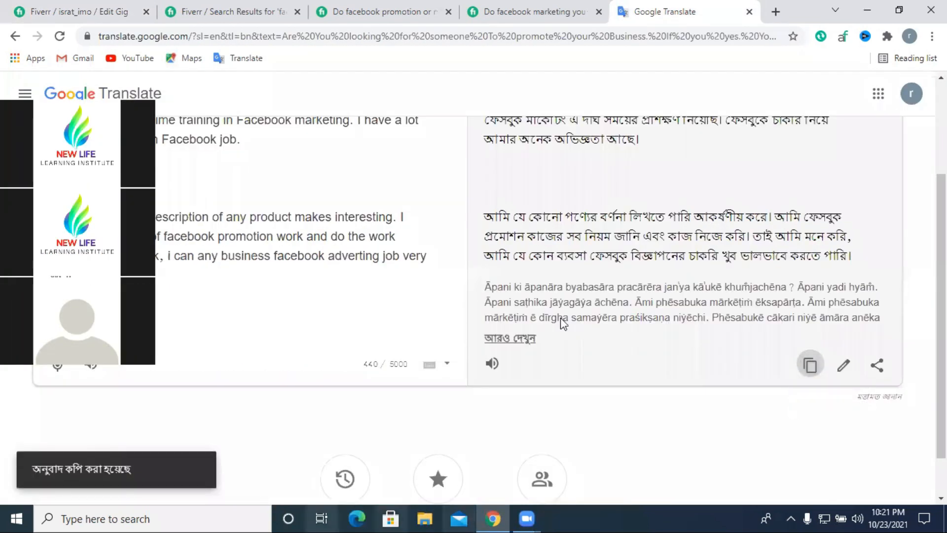
scroll(562, 323, "up", 3)
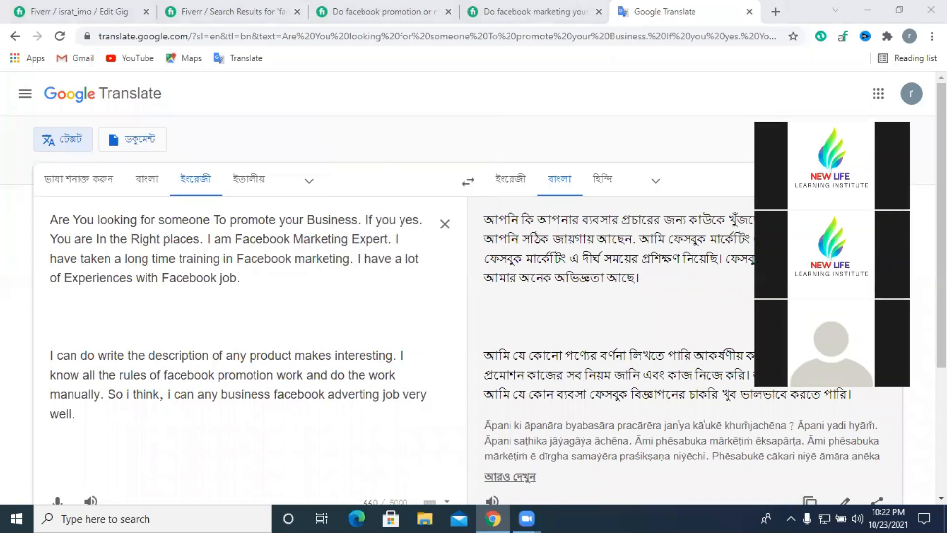
left_click(279, 10)
left_click(79, 11)
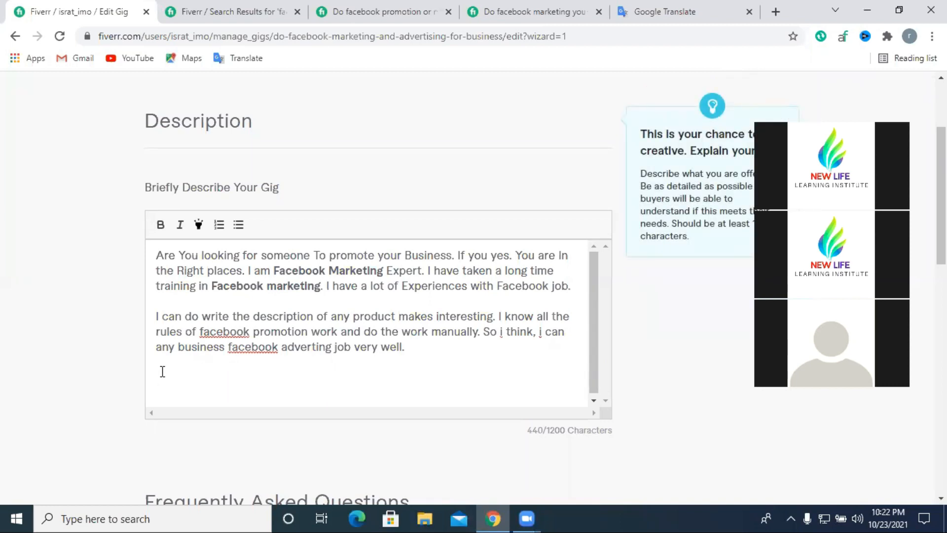
Step: Bold "facebook adverting" in the last sentence of the second paragraph
left_click_drag(228, 347, 330, 347)
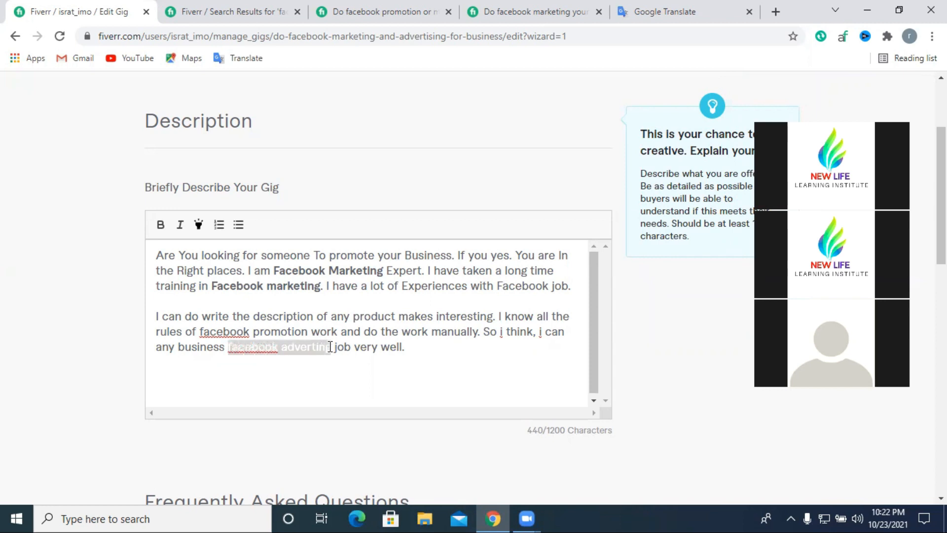
left_click(160, 225)
left_click(308, 375)
right_click(237, 348)
left_click(196, 373)
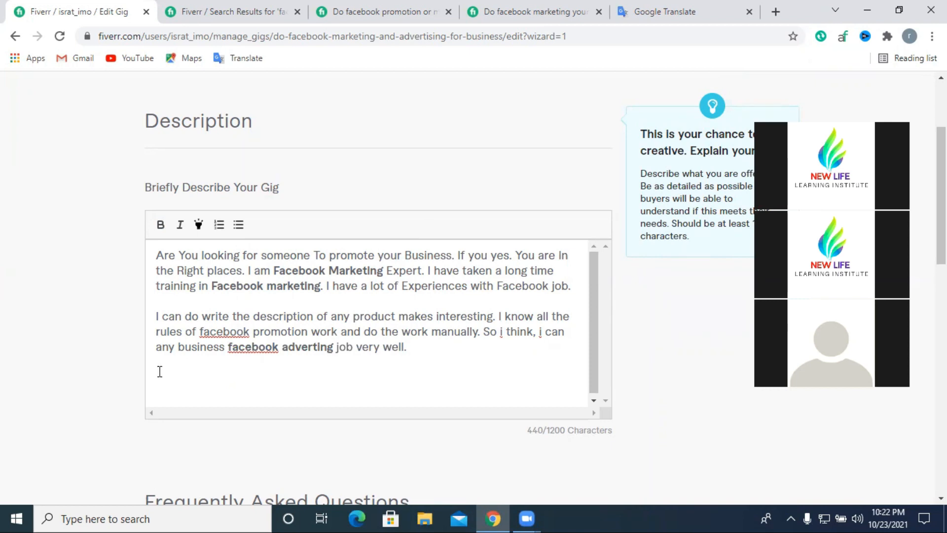
Step: Add the heading "My Services Description:" below the second paragraph, in bold with a highlight
type("My")
type("services description:")
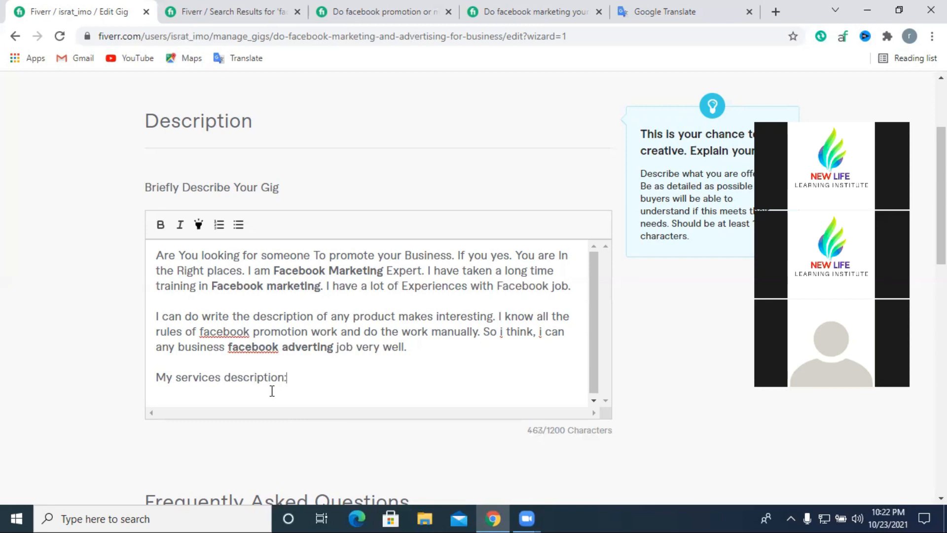
left_click_drag(226, 379, 182, 379)
type("DS")
left_click_drag(296, 379, 159, 375)
left_click(199, 226)
left_click(317, 388)
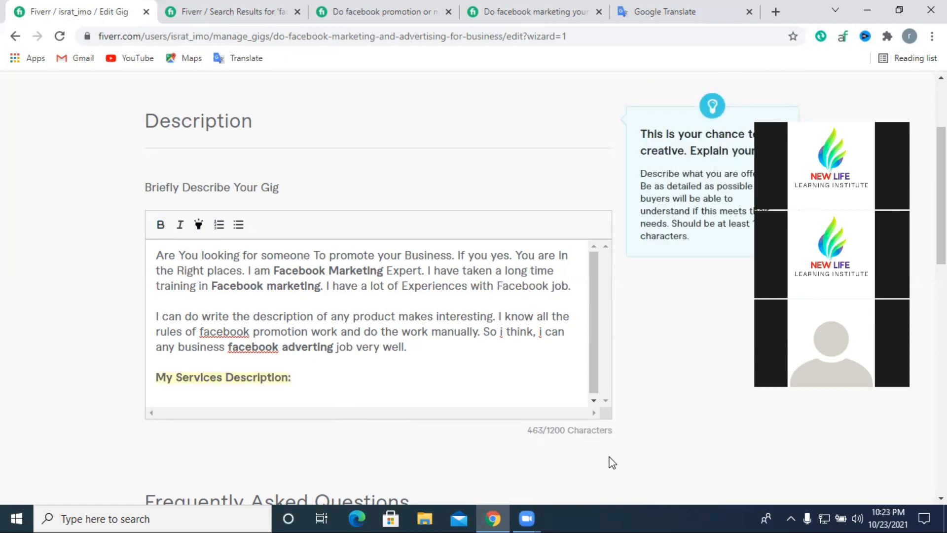
Step: Bold "facebook promotion" in the second paragraph
left_click_drag(274, 271, 377, 277)
left_click(275, 288)
left_click_drag(199, 331, 308, 331)
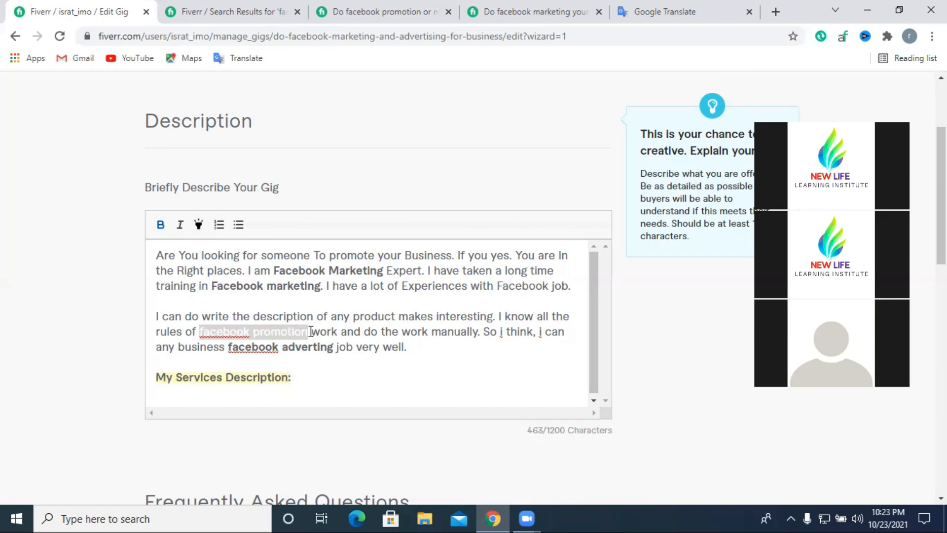
left_click(160, 225)
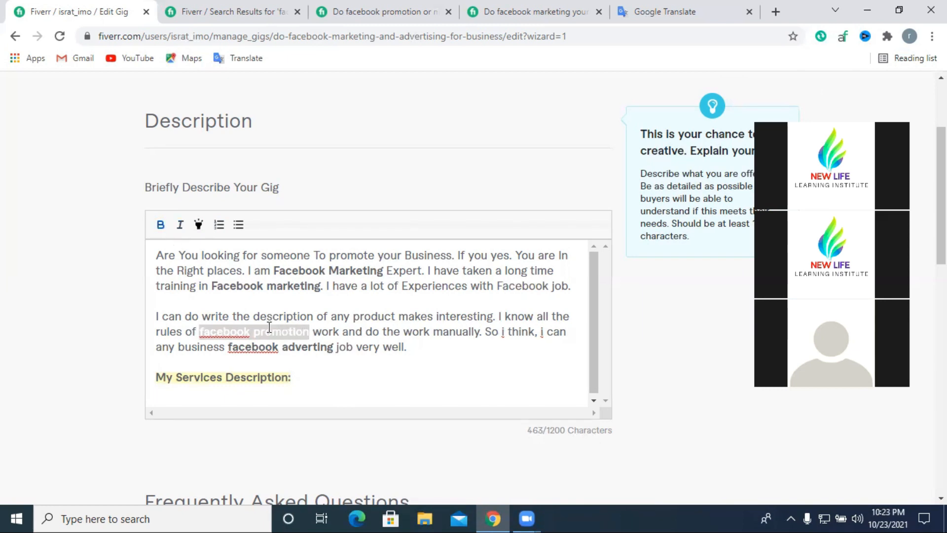
left_click(323, 355)
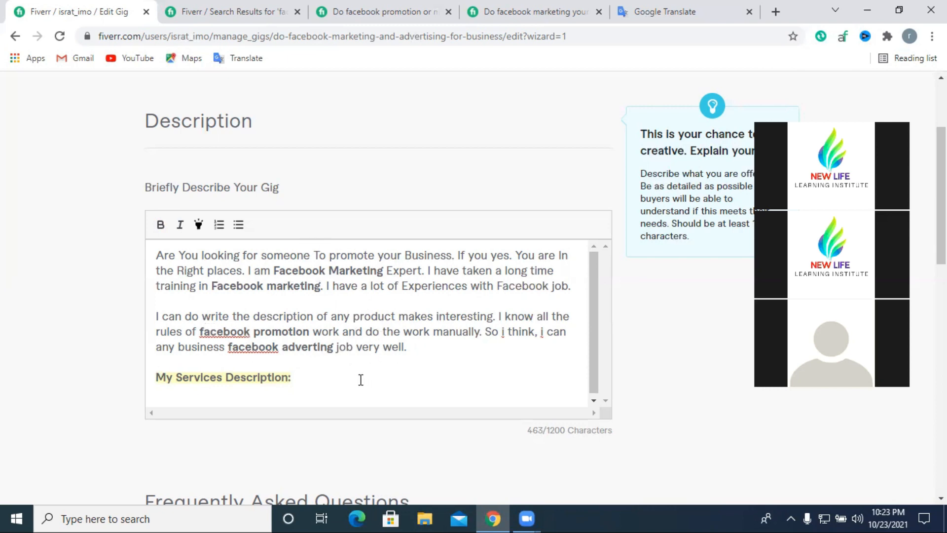
Step: Start a bulleted list under the "My Services Description:" heading with the word "post"
scroll(295, 381, "down", 1)
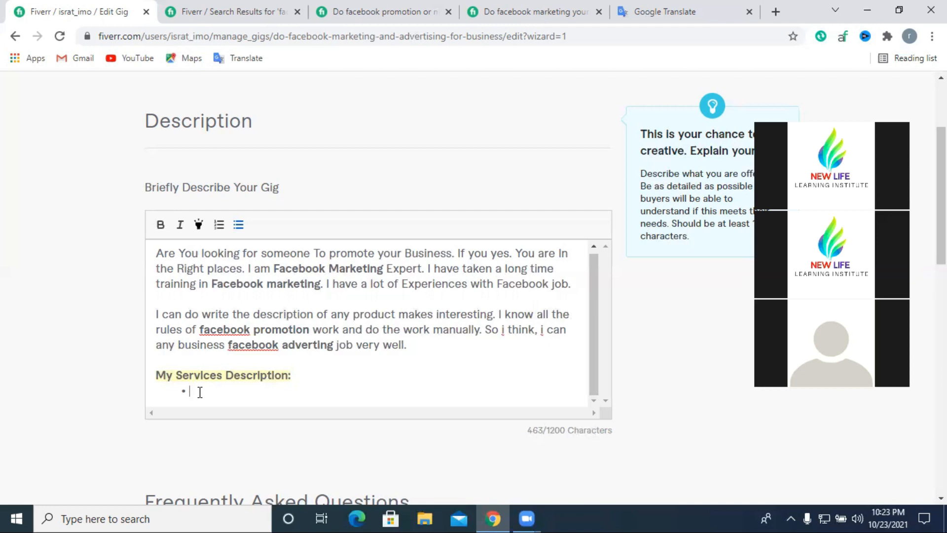
type("post")
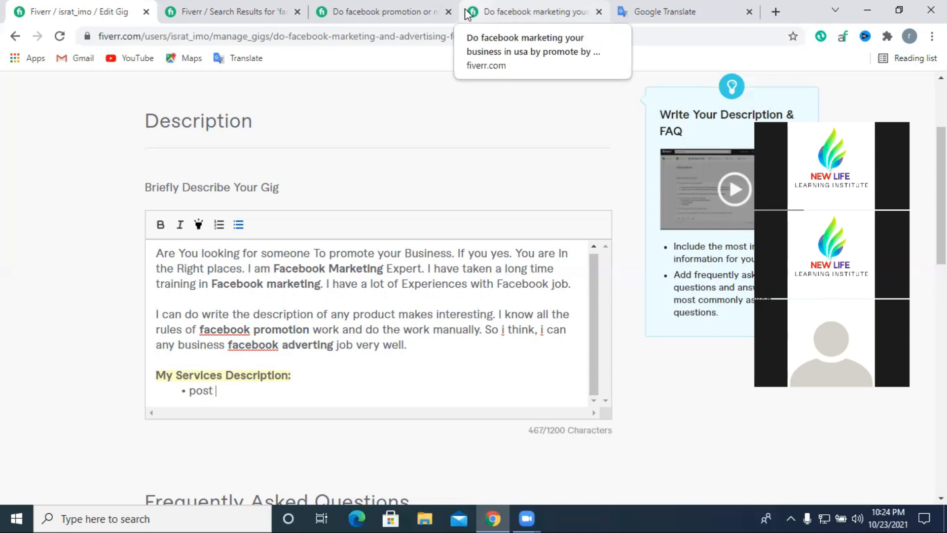
Step: Examine the service lists in the descriptions of the two competing Facebook marketing gigs and return to the gig editor
left_click(345, 4)
scroll(336, 261, "up", 15)
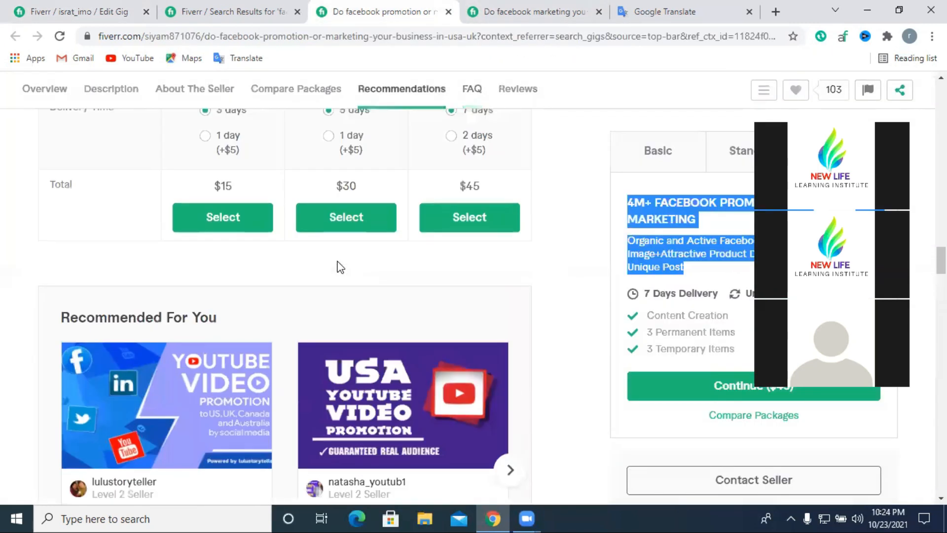
scroll(341, 274, "up", 10)
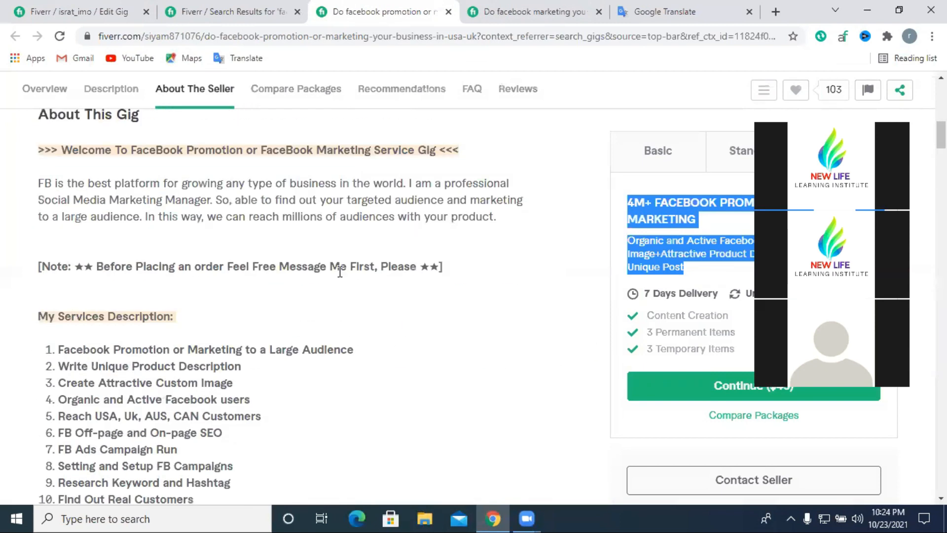
left_click(495, 11)
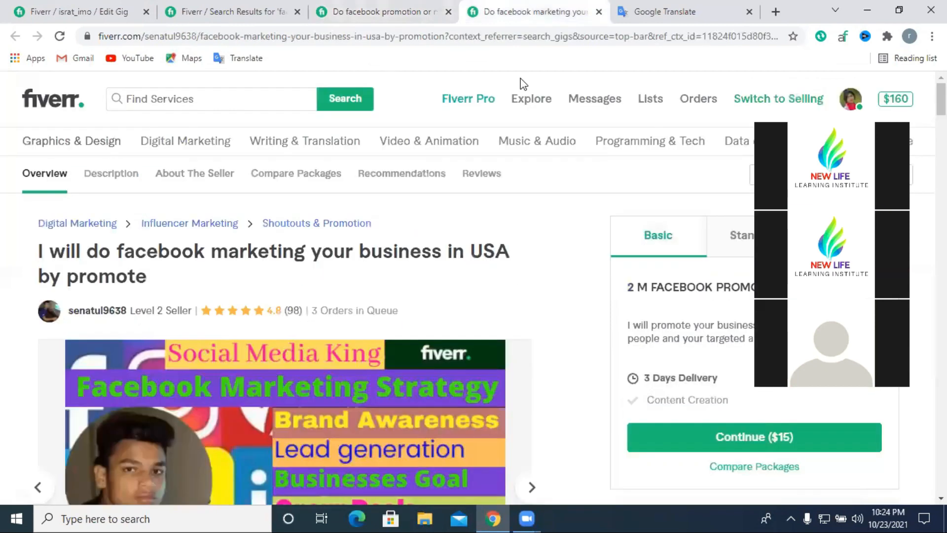
scroll(360, 339, "down", 12)
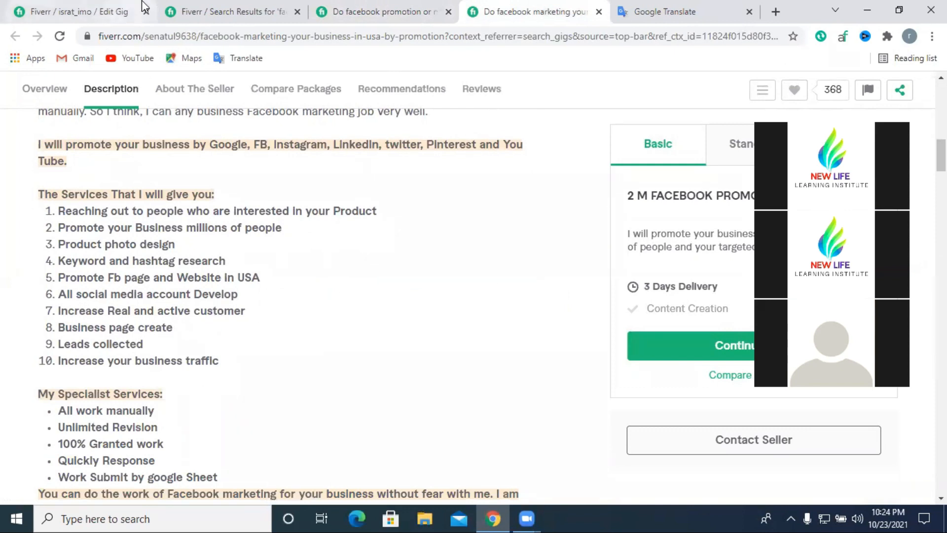
left_click(217, 7)
left_click(75, 6)
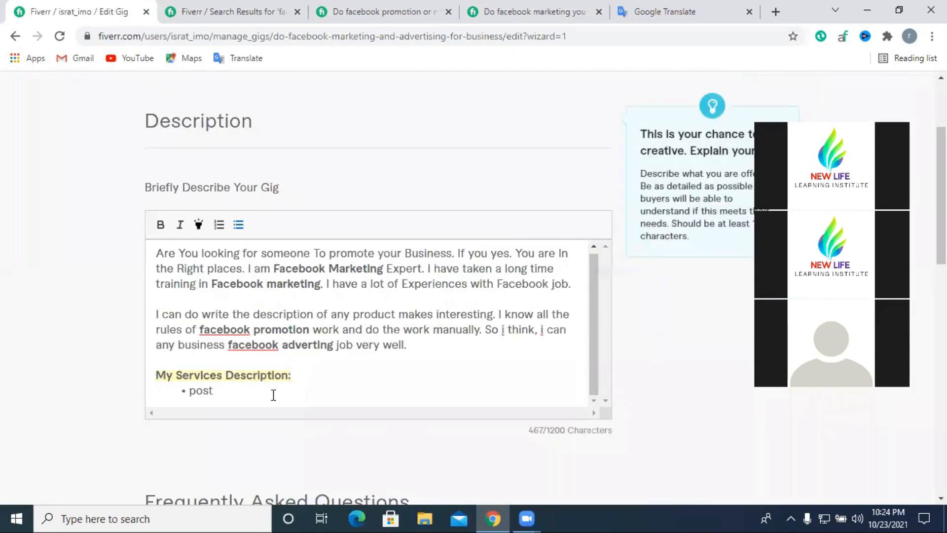
Step: Complete the first services bullet so it reads "Post and Share to Millions of Active customer"
left_click_drag(195, 392, 189, 391)
type("P")
type("and Share to Millio")
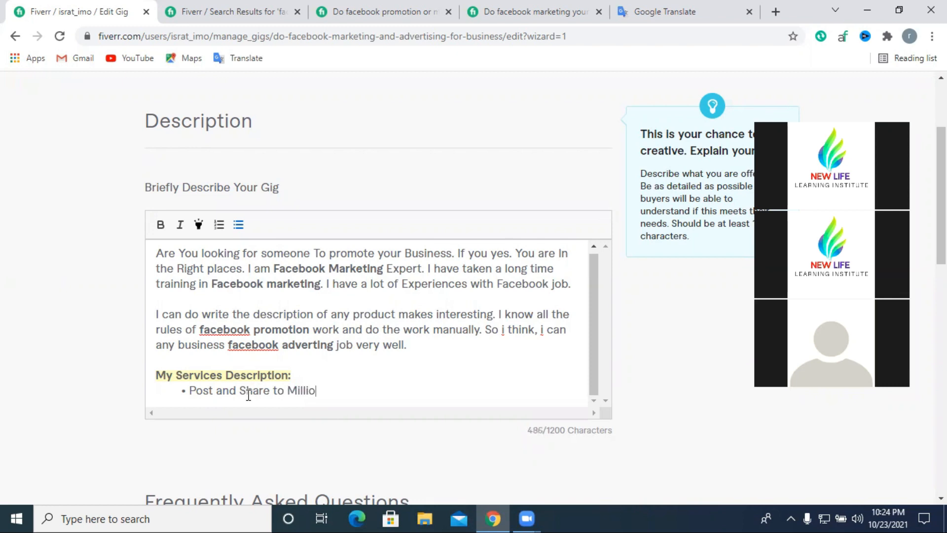
type("nes")
right_click(318, 387)
left_click(366, 204)
type("of Active customer")
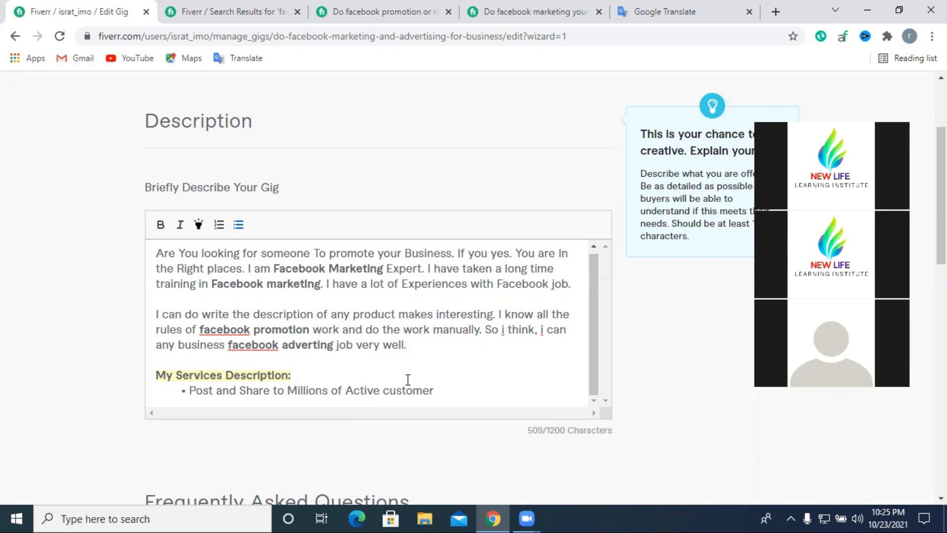
Step: Put "customer" in parentheses in the first bullet and add the alternatives "(user)(people)" after it
key("BackSpace")
type(". (user)(")
type("people")
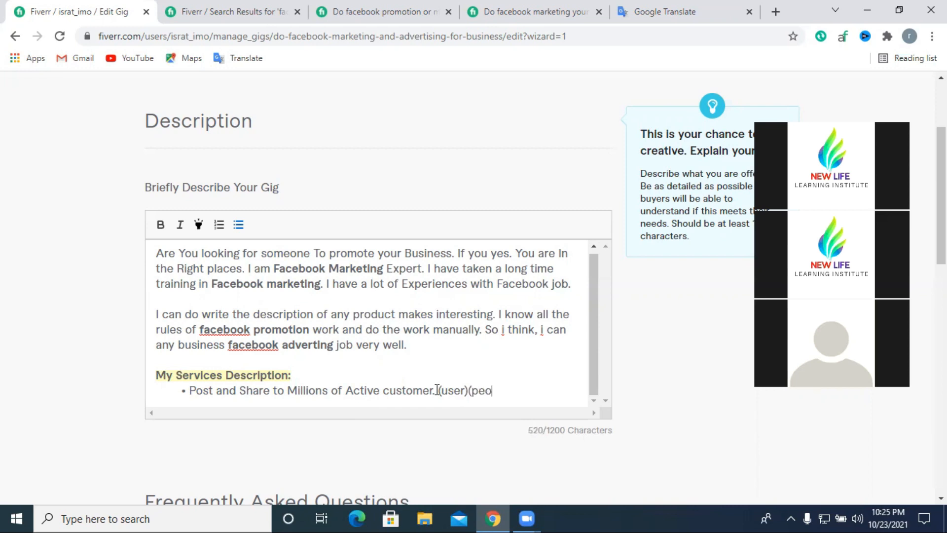
type(")")
left_click(385, 393)
type("(")
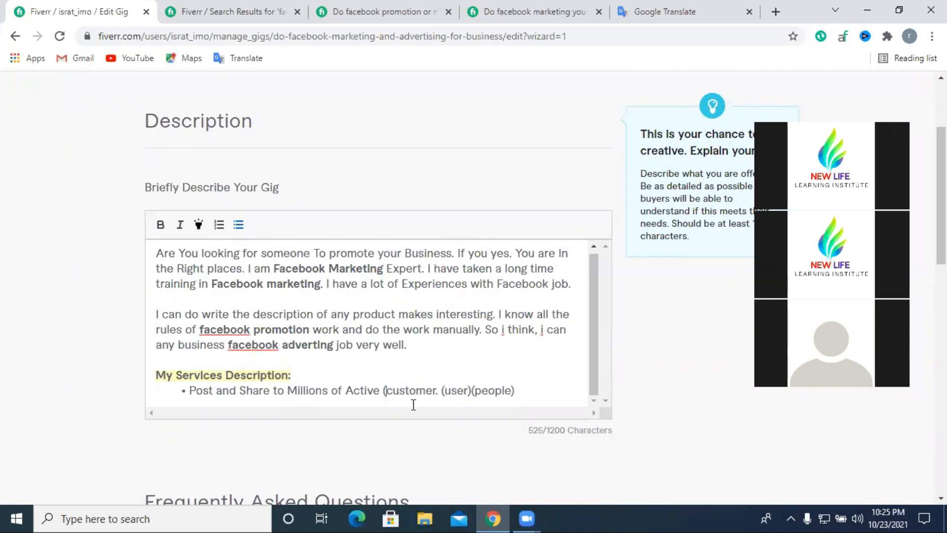
left_click(441, 390)
key("BackSpace")
key("BackSpace")
type(").")
key("BackSpace")
key("BackSpace")
type(".")
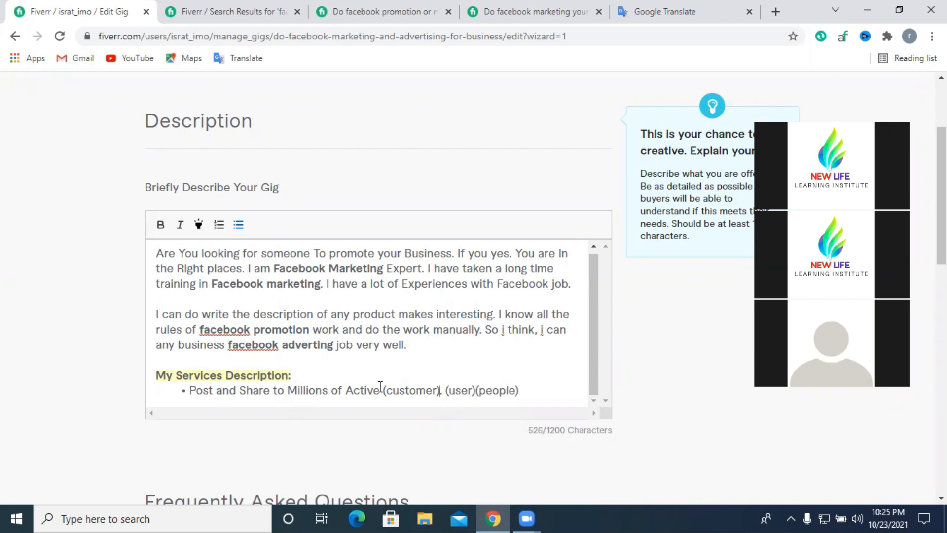
Step: Add a second services bullet reading "Write Attractive and effective Product Description"
scroll(376, 388, "down", 1)
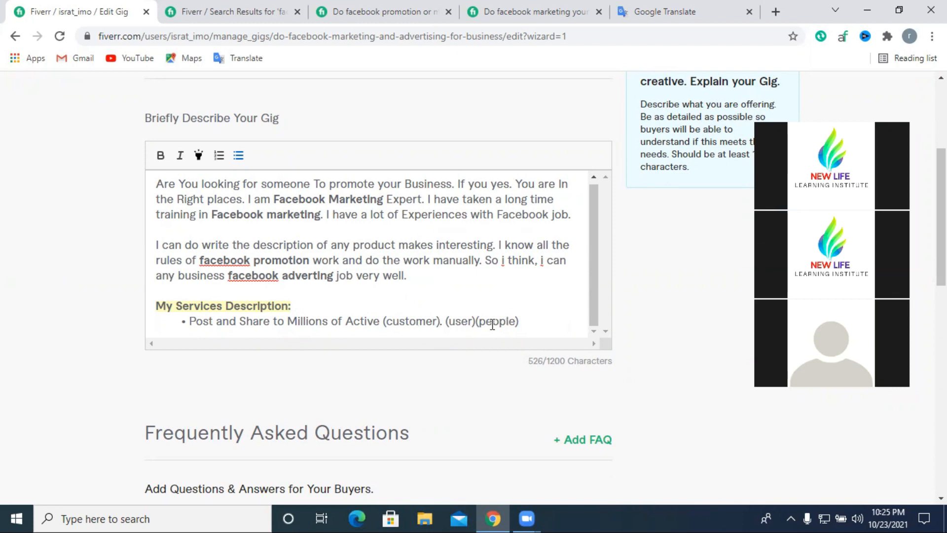
left_click(526, 317)
key("Return")
scroll(333, 326, "down", 1)
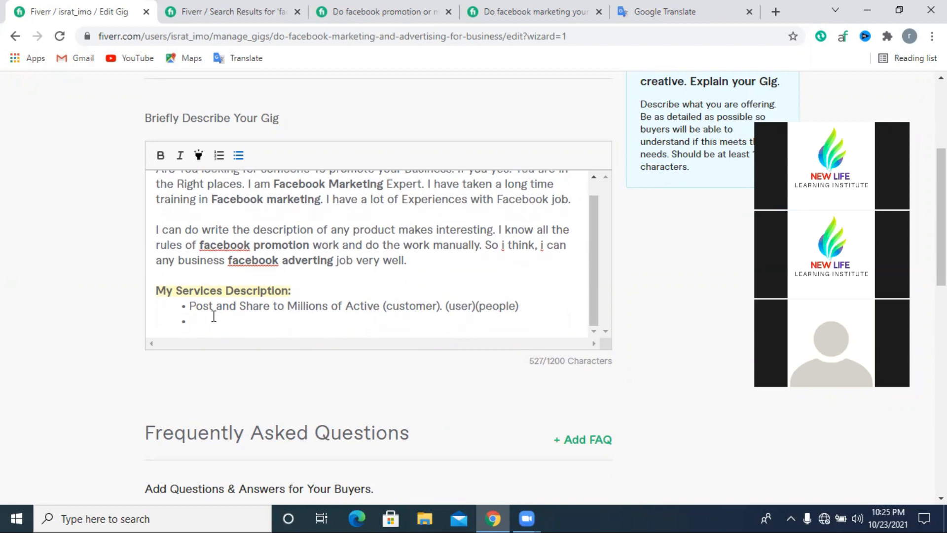
left_click_drag(521, 306, 164, 308)
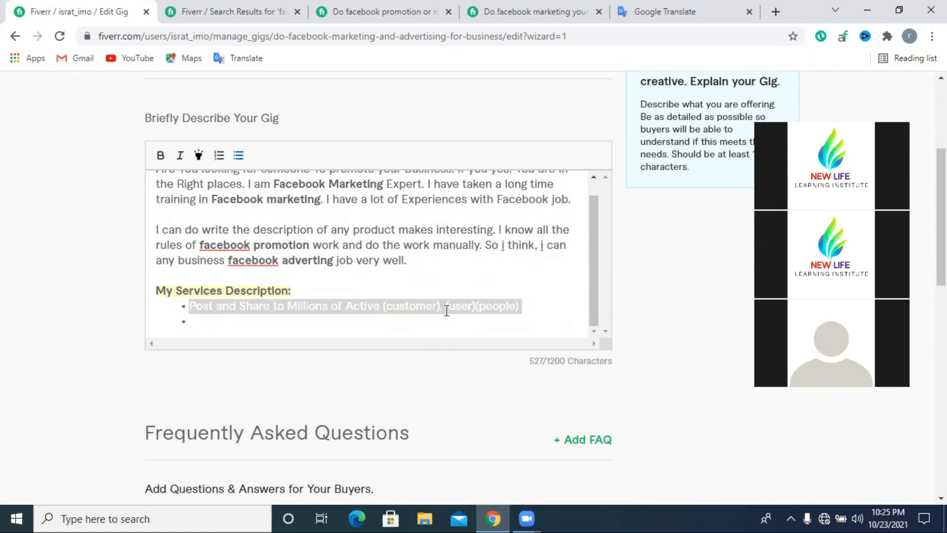
left_click(304, 325)
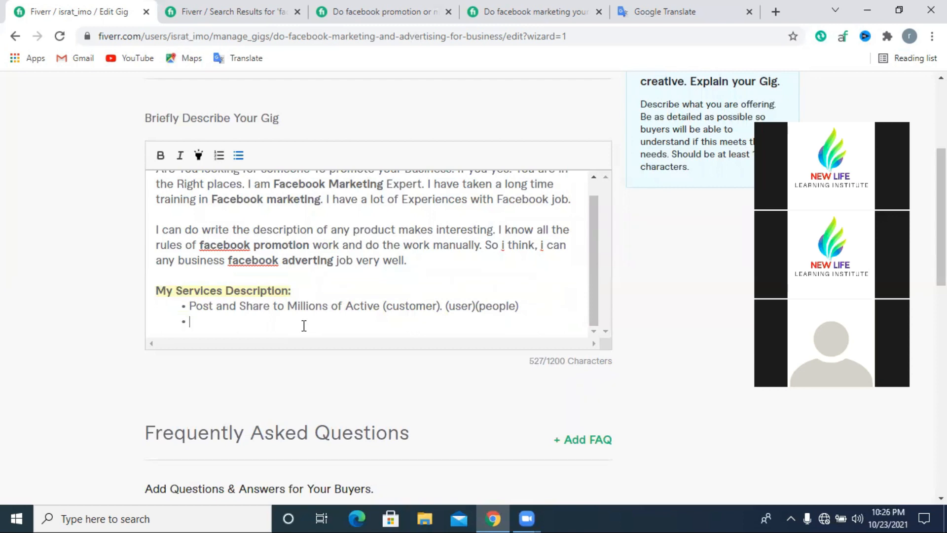
type("W")
type("rite Attractive")
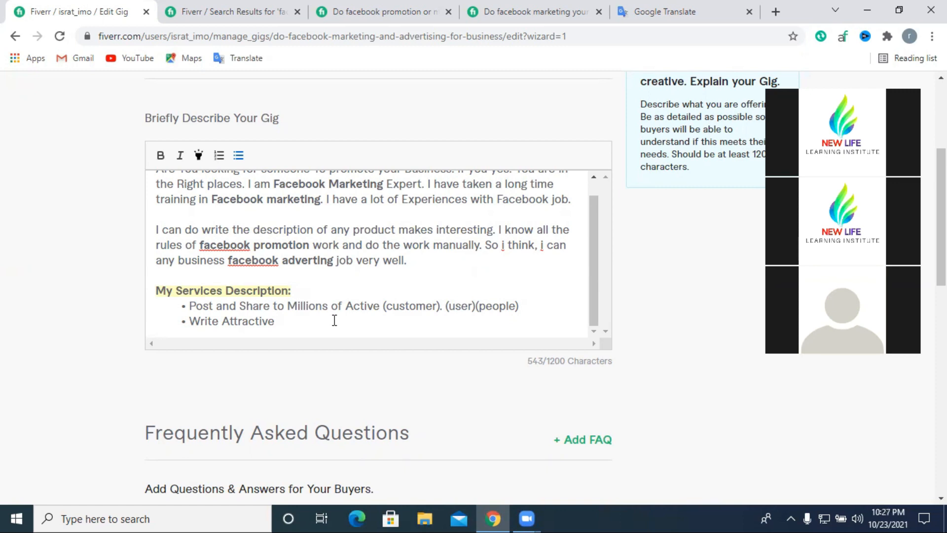
type("and Effec")
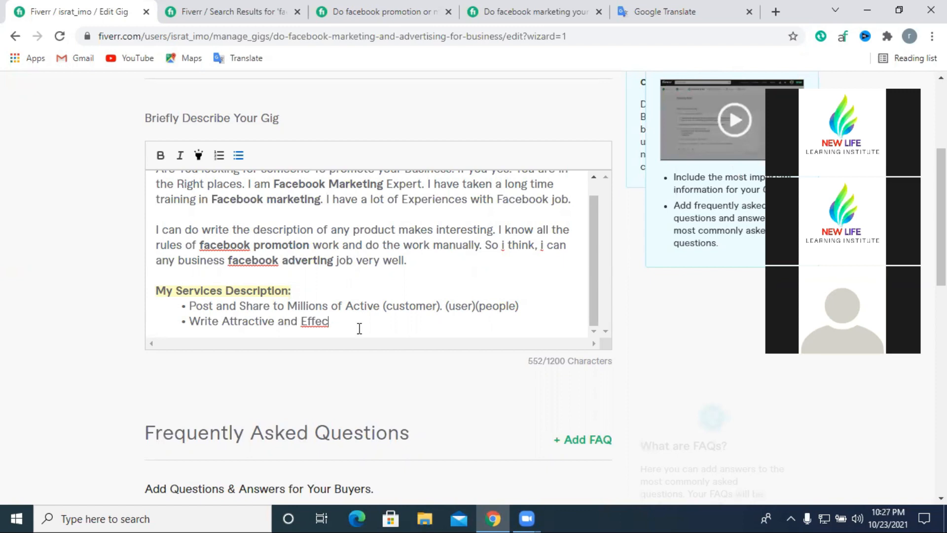
right_click(320, 322)
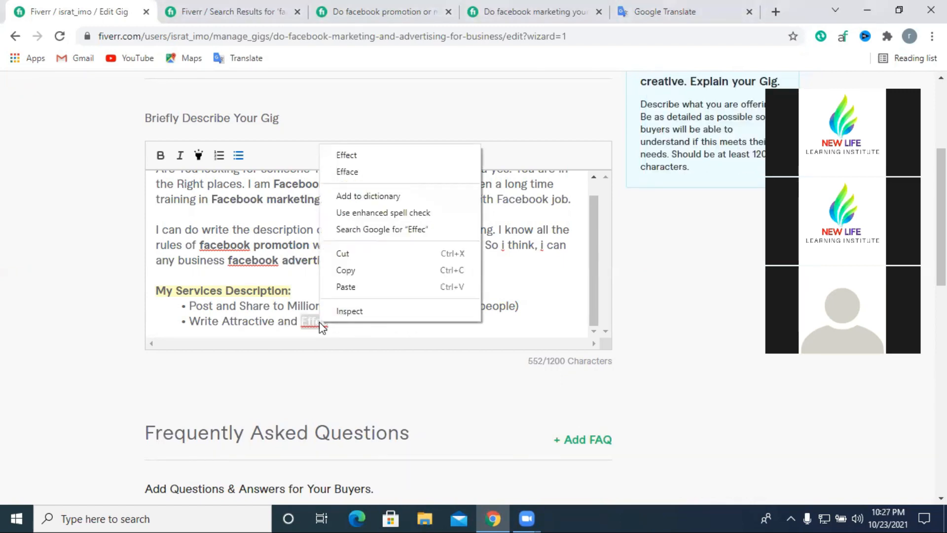
left_click(347, 329)
key("BackSpace")
key("BackSpace")
key("BackSpace")
key("BackSpace")
key("BackSpace")
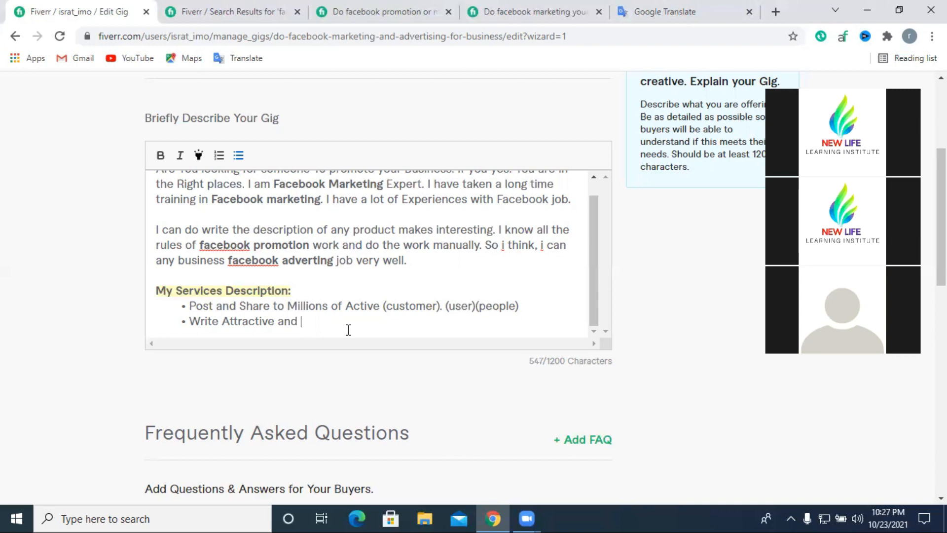
type("effective Product ")
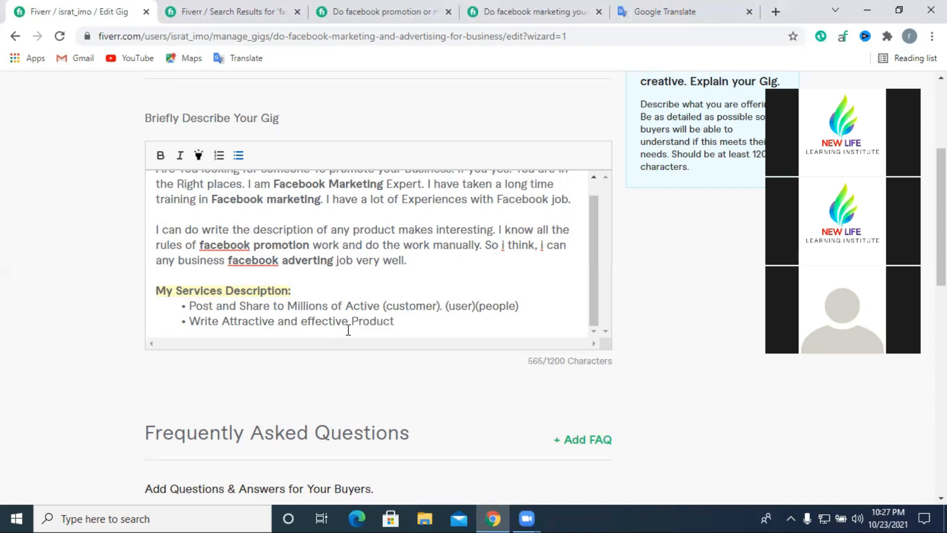
type("Description")
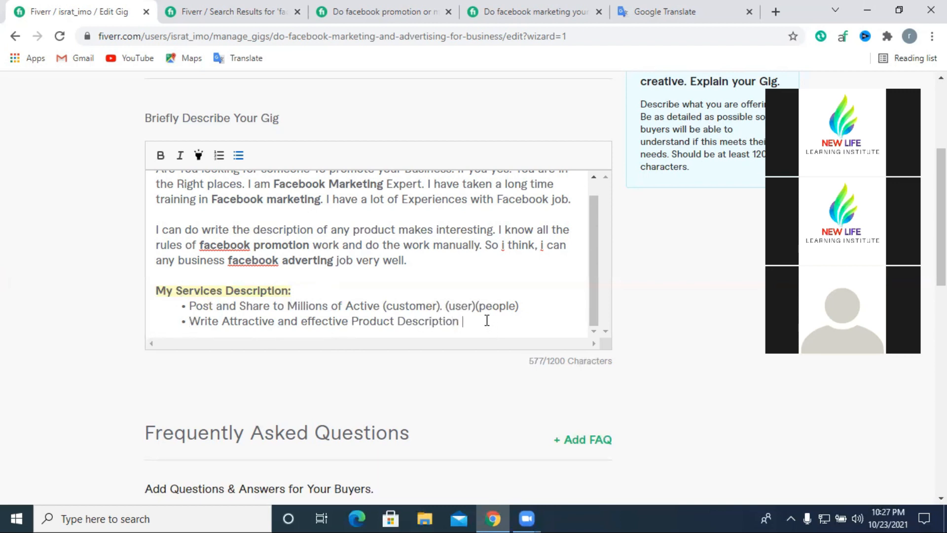
Step: Add a third services bullet reading "Able to Excellent Graphics Design", with the spelling of "Graphics" corrected
key("Return")
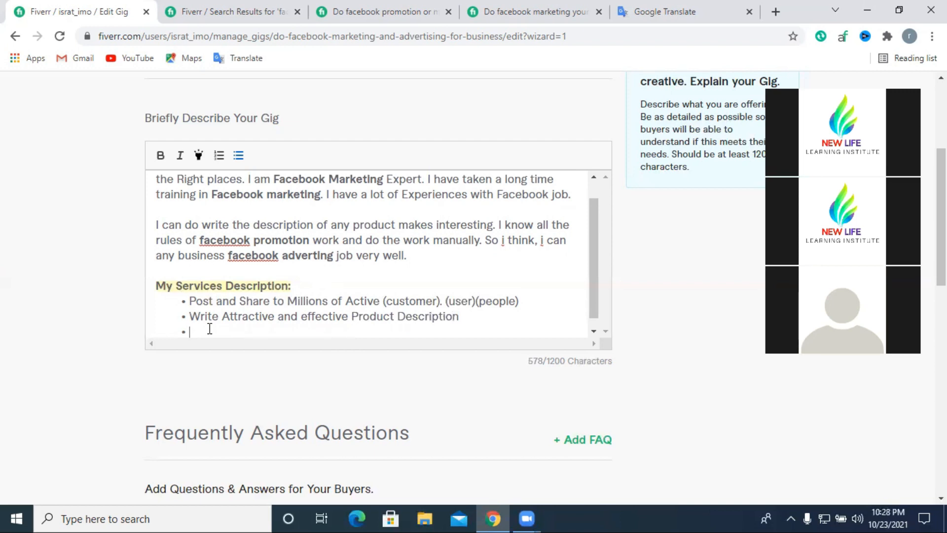
type("Able to")
type("Excellent Gr")
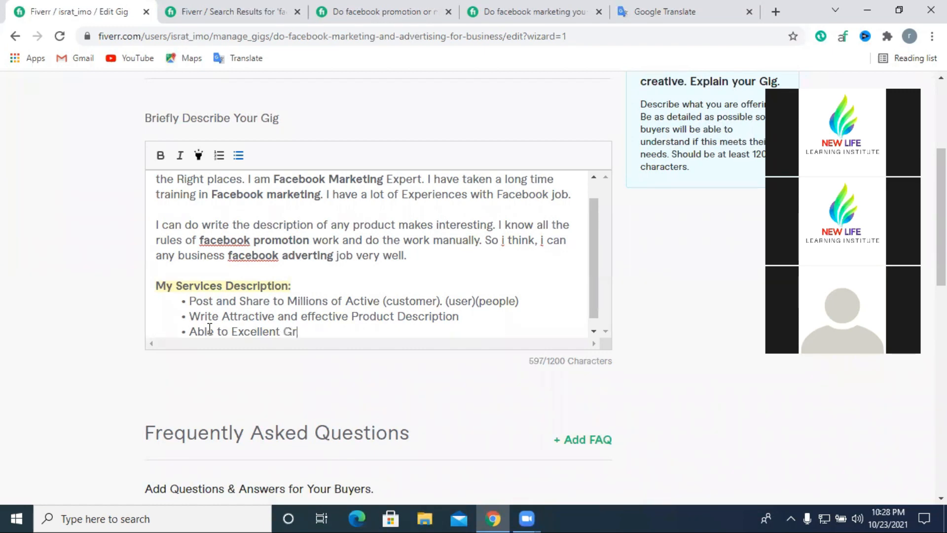
type("apch")
key("BackSpace")
key("BackSpace")
type("hice")
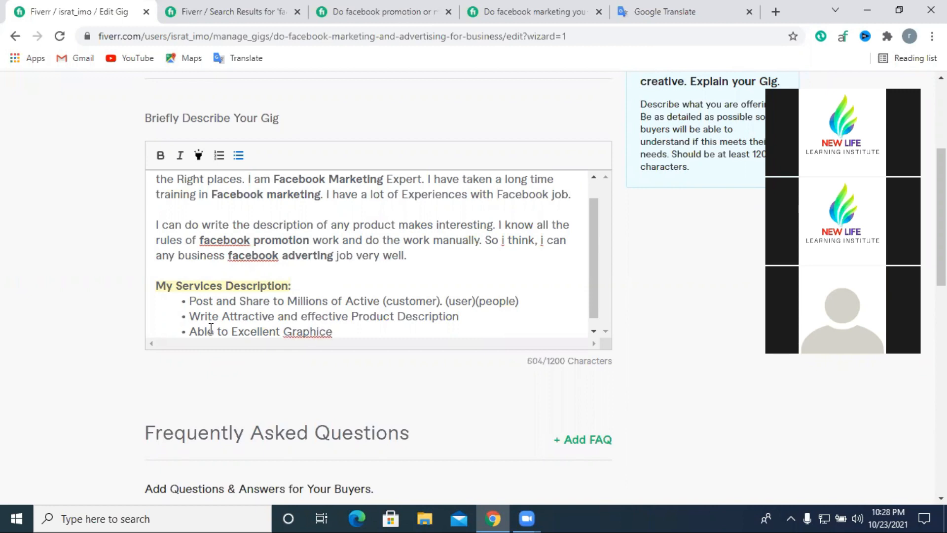
right_click(310, 331)
left_click(347, 146)
type("Design ")
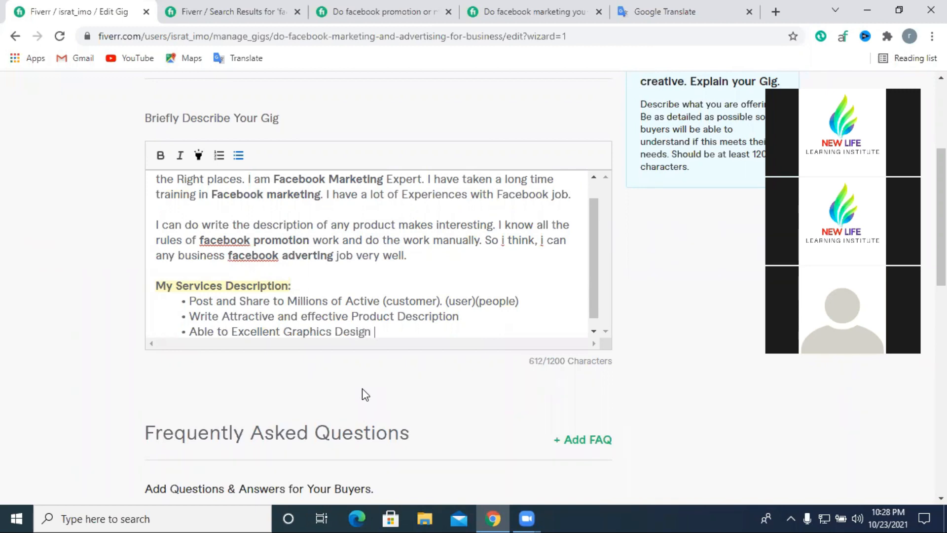
Step: Append "(for any post)(every post" to the graphics design bullet, correcting the spelling of "every"
type("(for any post")
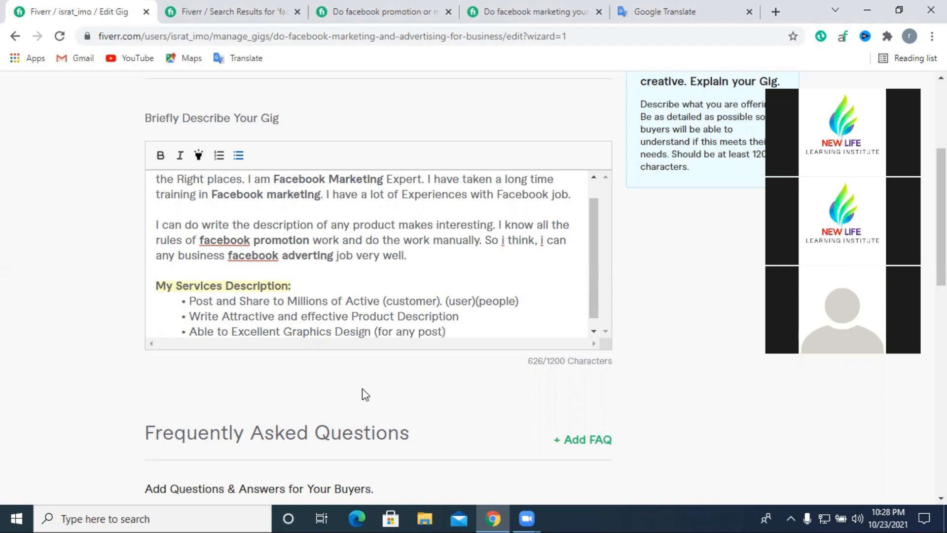
type(")(evrey")
right_click(480, 332)
left_click(509, 183)
key("BackSpace")
type("post")
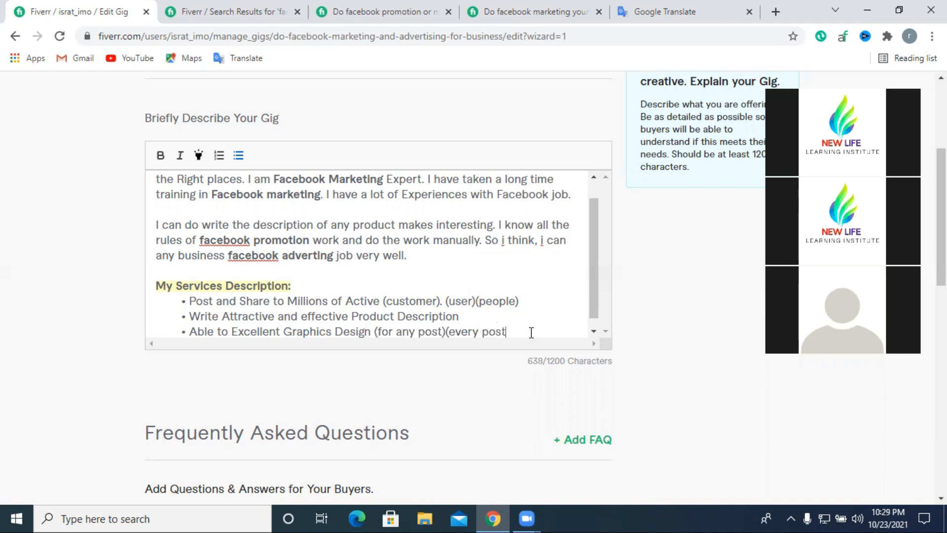
Step: Reword the end of the graphics design bullet to "for ( post)(every post )"
left_click(375, 332)
scroll(387, 330, "down", 1)
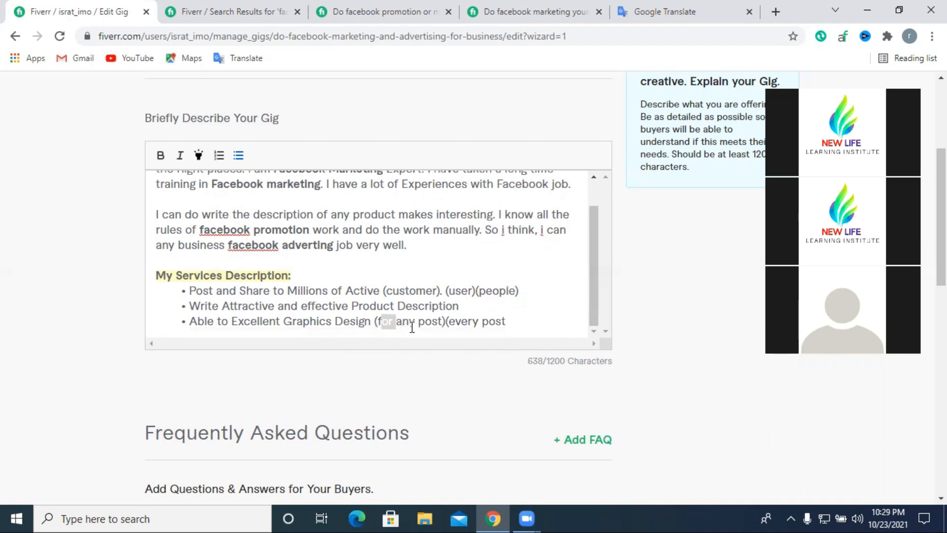
mouse_move(413, 321)
left_mouse_down()
mouse_move(376, 324)
mouse_move(397, 326)
mouse_move(395, 319)
left_mouse_up()
key("BackSpace")
key("BackSpace")
key("BackSpace")
left_click(371, 322)
key("BackSpace")
type("for")
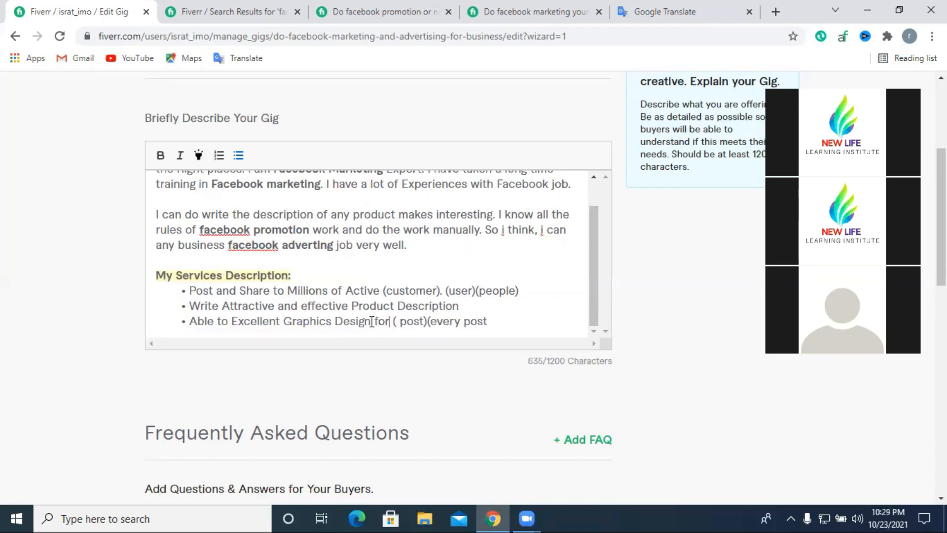
left_click(492, 319)
type(")")
Step: Add a fourth services bullet reading "Promote to targeted Customer", without a leading space
scroll(501, 286, "down", 3)
key("Return")
scroll(493, 246, "up", 3)
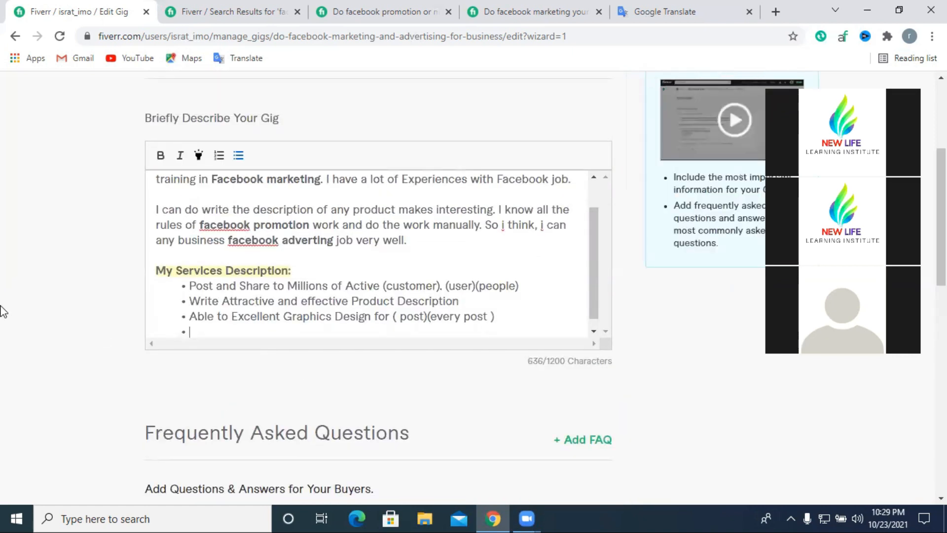
left_click(226, 331)
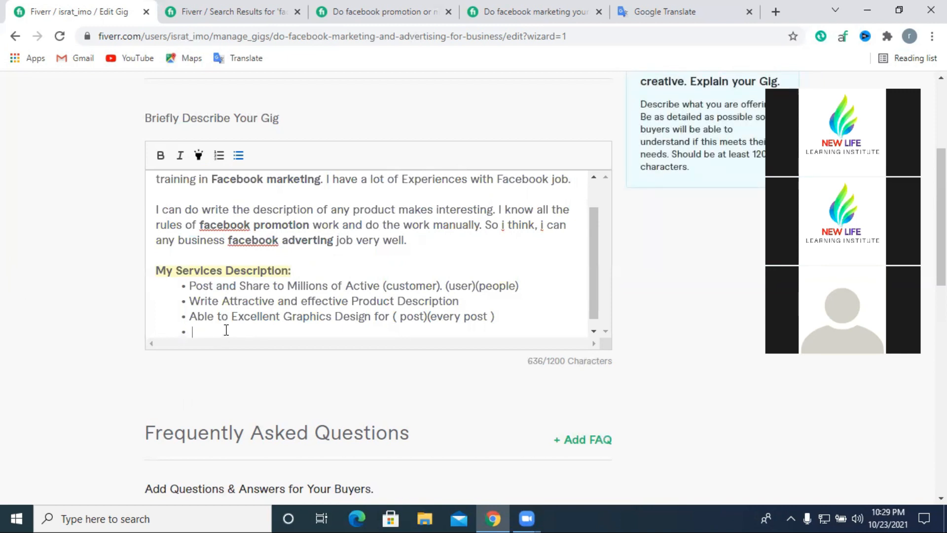
type("Promote to targeted ")
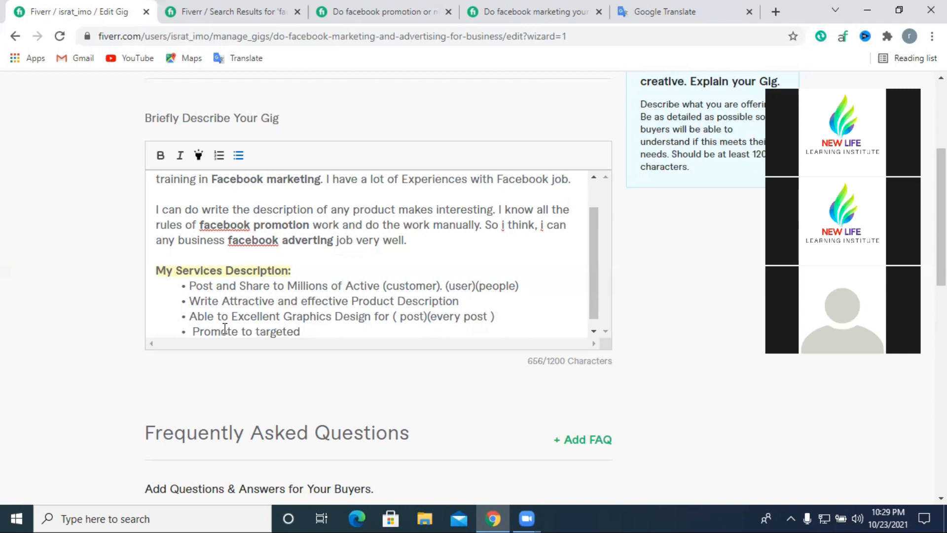
type("Customer")
key("Return")
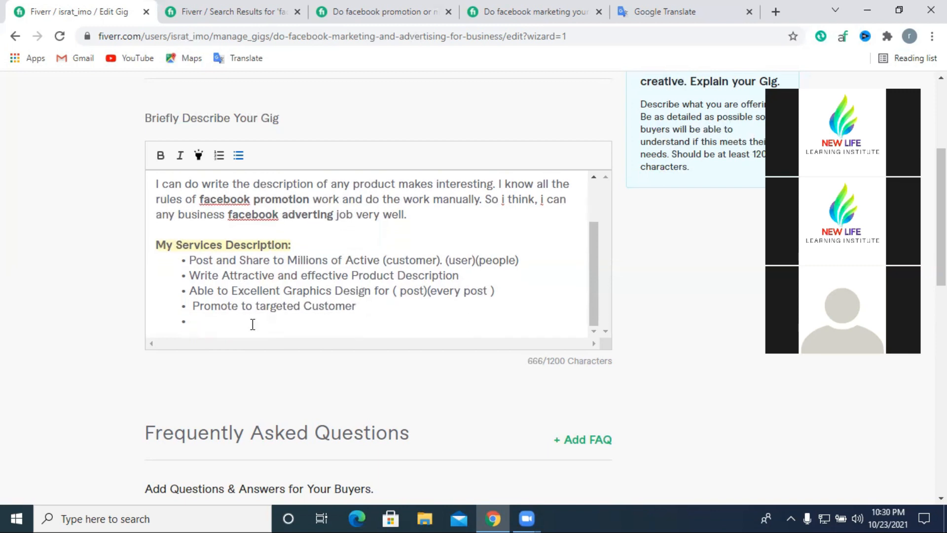
key("BackSpace")
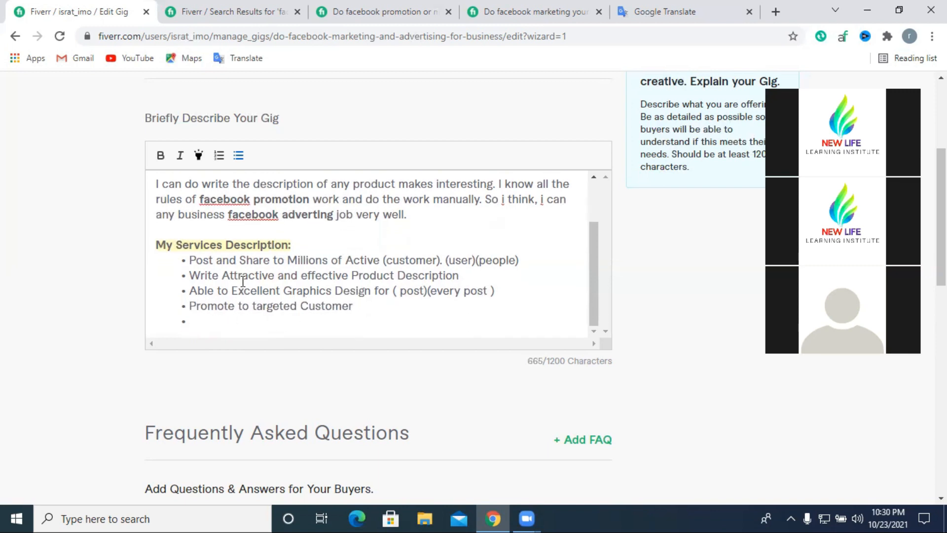
Step: Add a fifth services bullet reading "World wide page promotion"
left_click(213, 321)
type("wold")
key("BackSpace")
key("BackSpace")
key("BackSpace")
key("BackSpace")
type("World wide ")
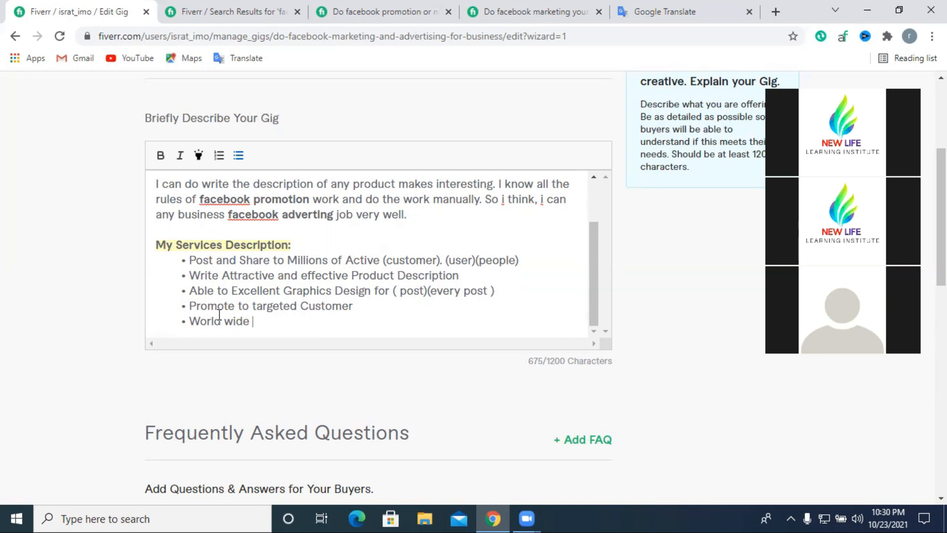
type("page promotion")
Step: Add two more services bullets reading "Use Right Hastag" and "Schedule Post"
key("Return")
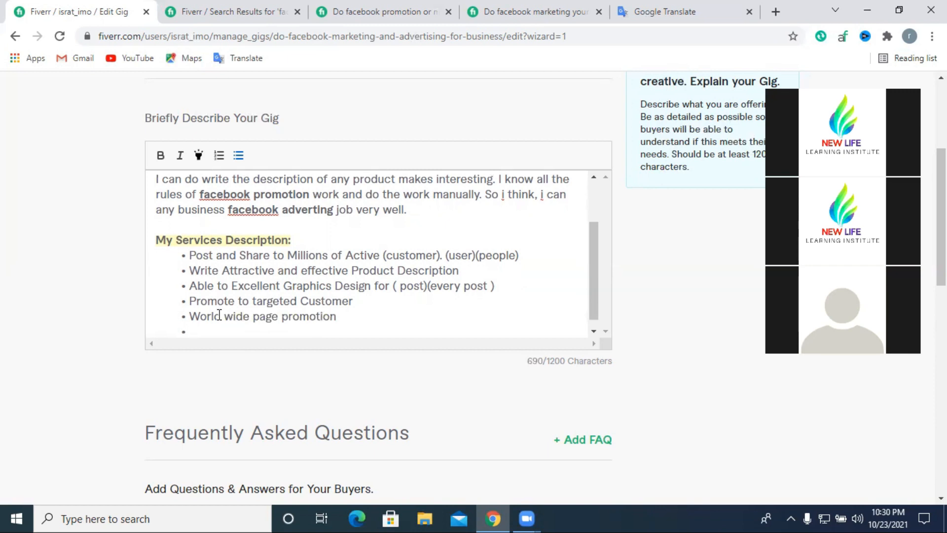
type("Use Right hastag")
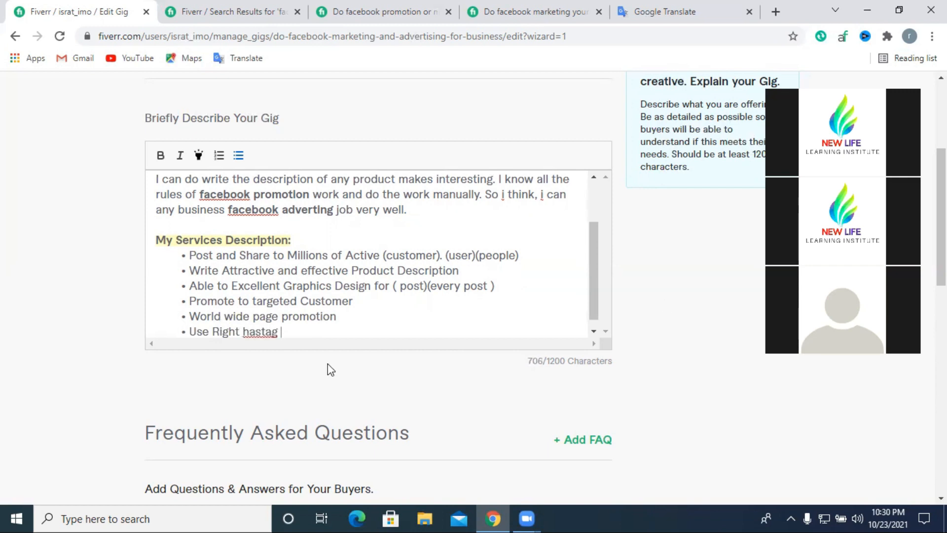
right_click(257, 332)
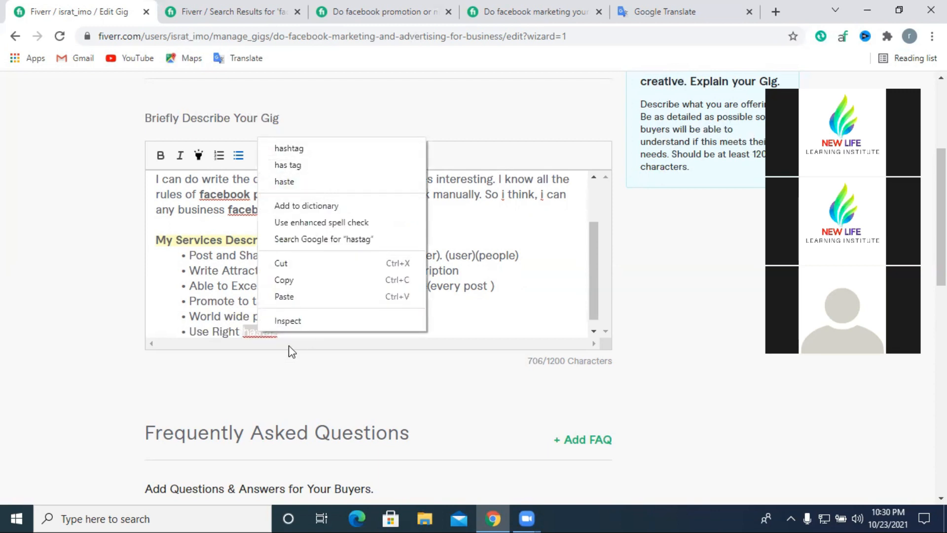
left_click(252, 334)
left_click(249, 334)
left_click_drag(249, 334, 244, 333)
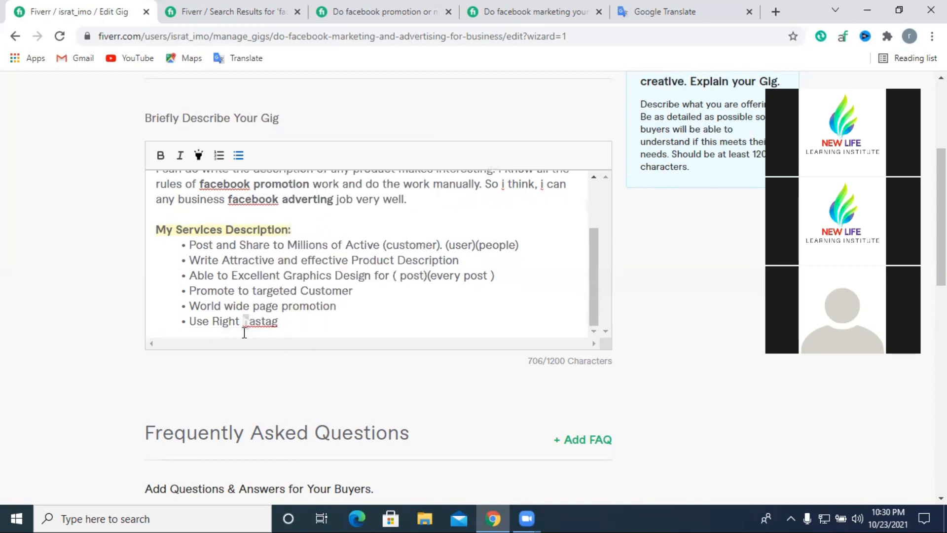
type("H")
left_click(280, 321)
key("Return")
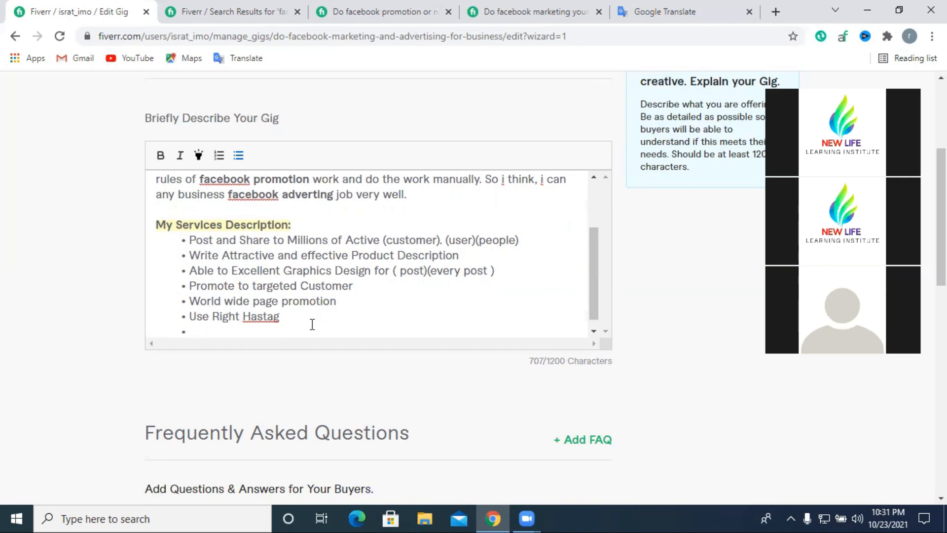
type("Schedule Post")
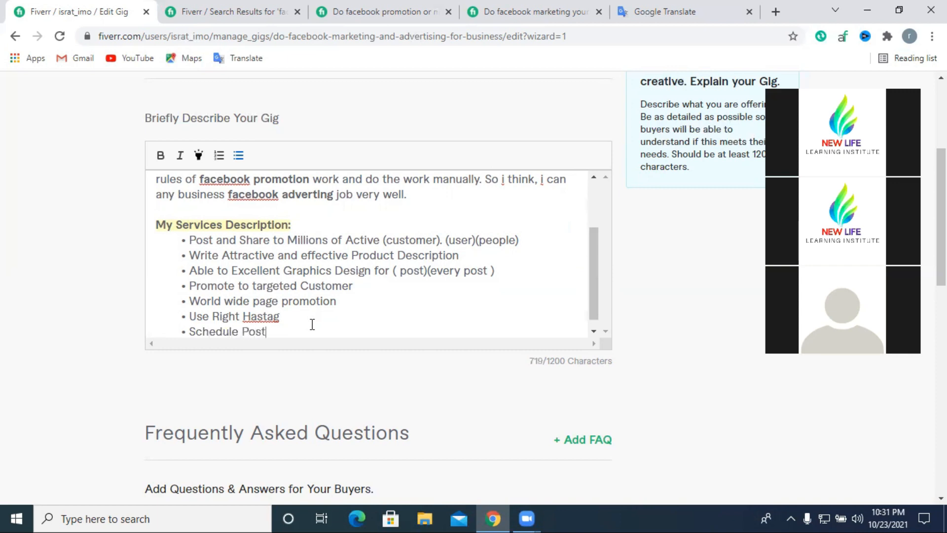
Step: Add a new services bullet reading "Increase more sales", correcting the misspelled words
key("Return")
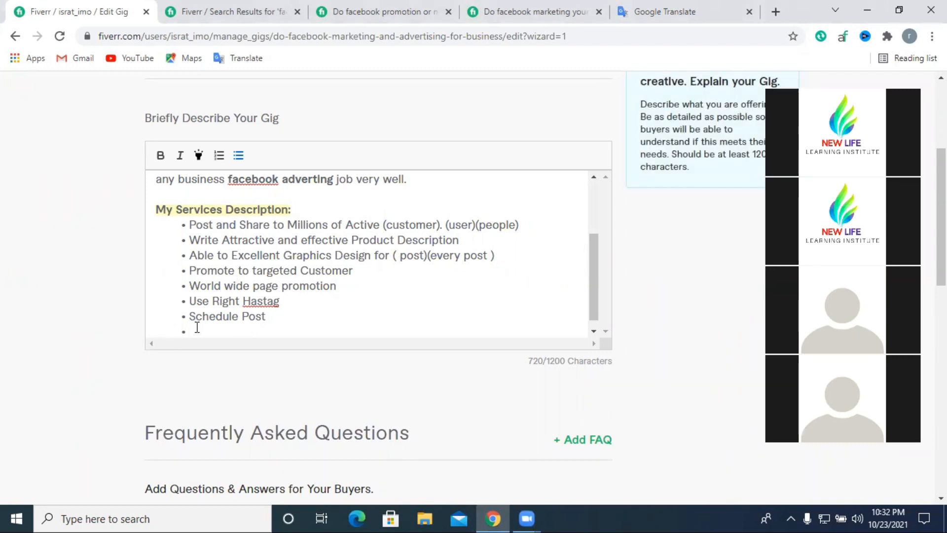
type("Increse")
right_click(207, 330)
left_click(302, 181)
type("more sels")
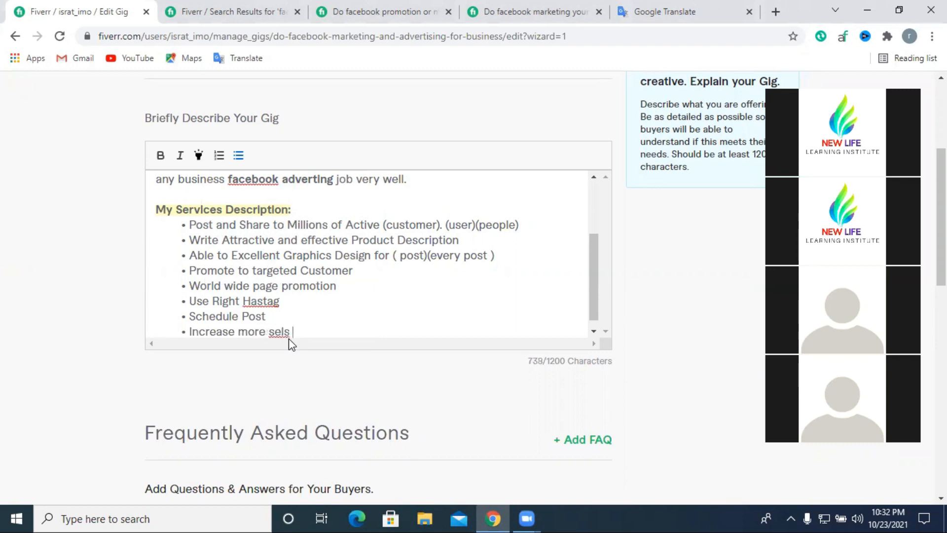
key("BackSpace")
key("BackSpace")
type("es")
key("Return")
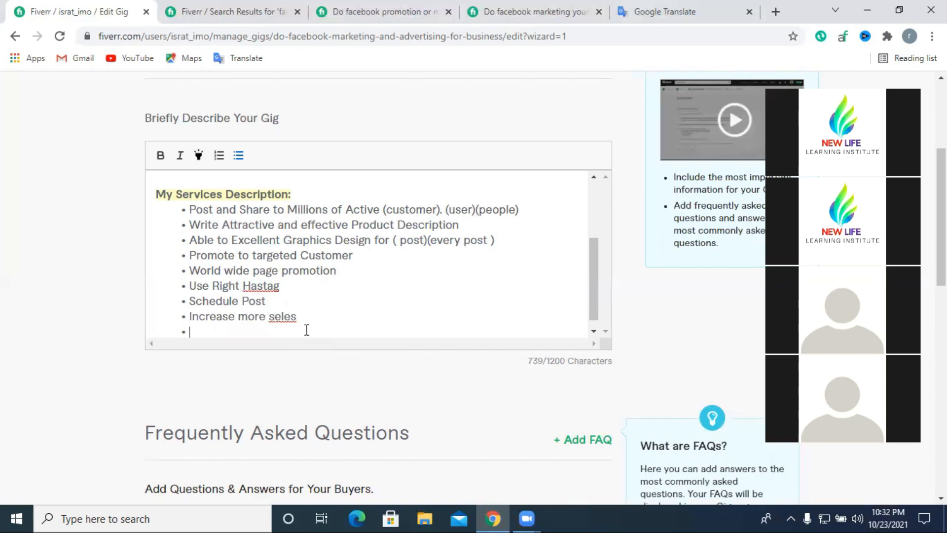
right_click(288, 317)
left_click(320, 322)
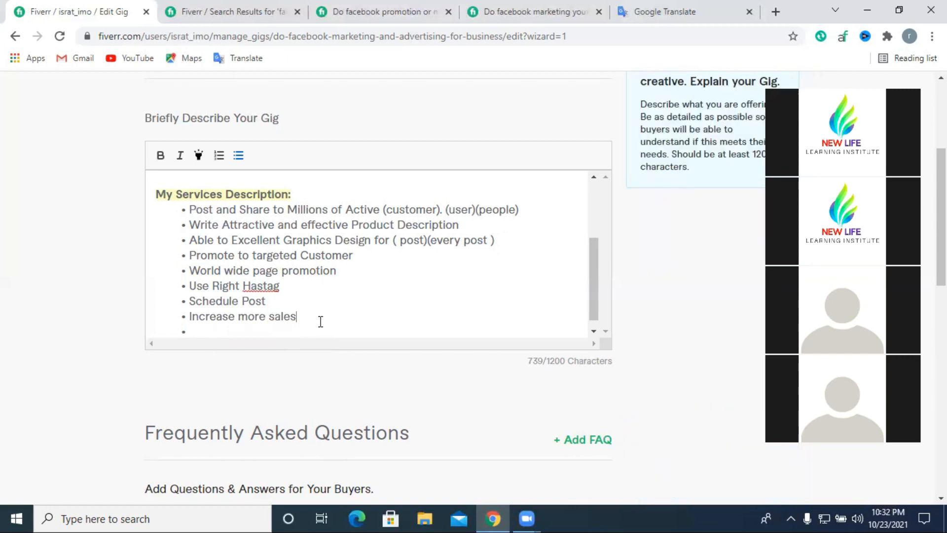
Step: Add another services bullet reading "100% spam free post" and start an empty bullet below it
key("Return")
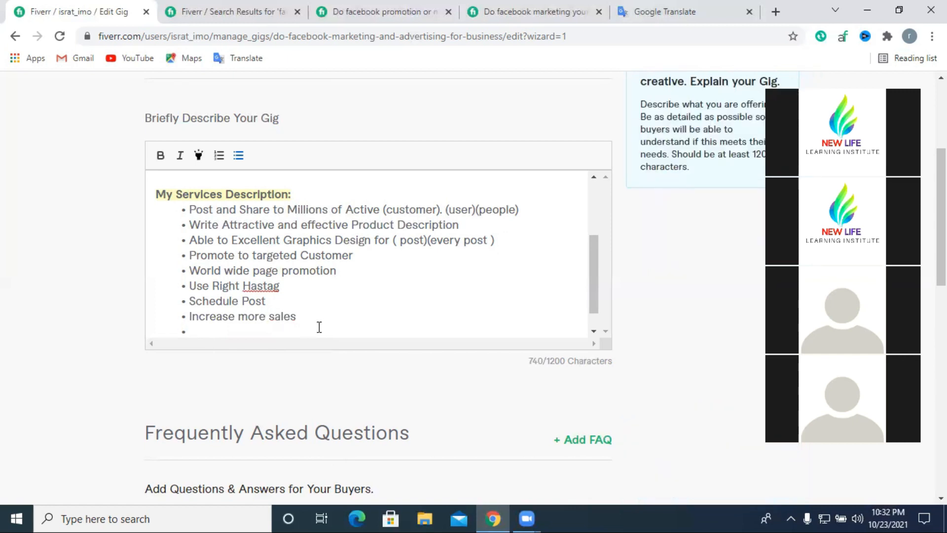
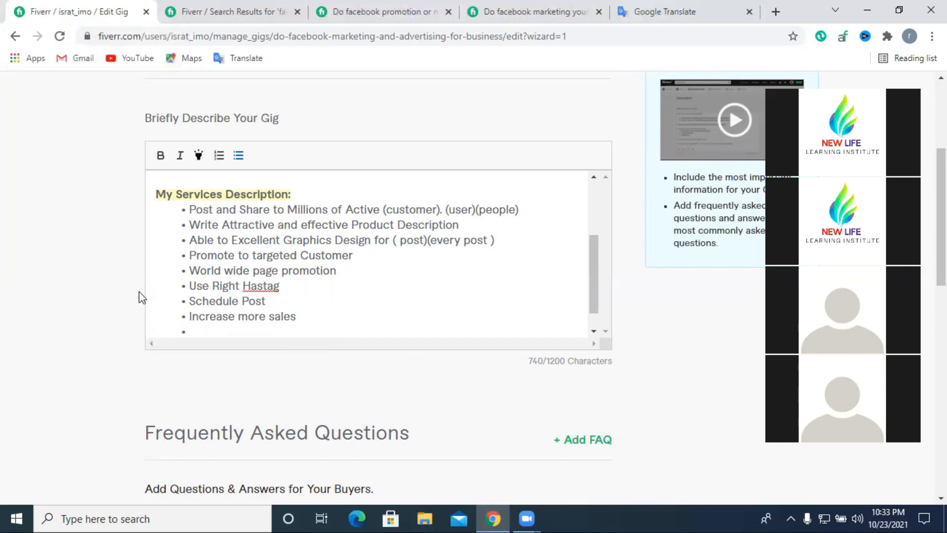
type("1005")
key("BackSpace")
key("BackSpace")
type("&")
key("BackSpace")
type("% spam fre")
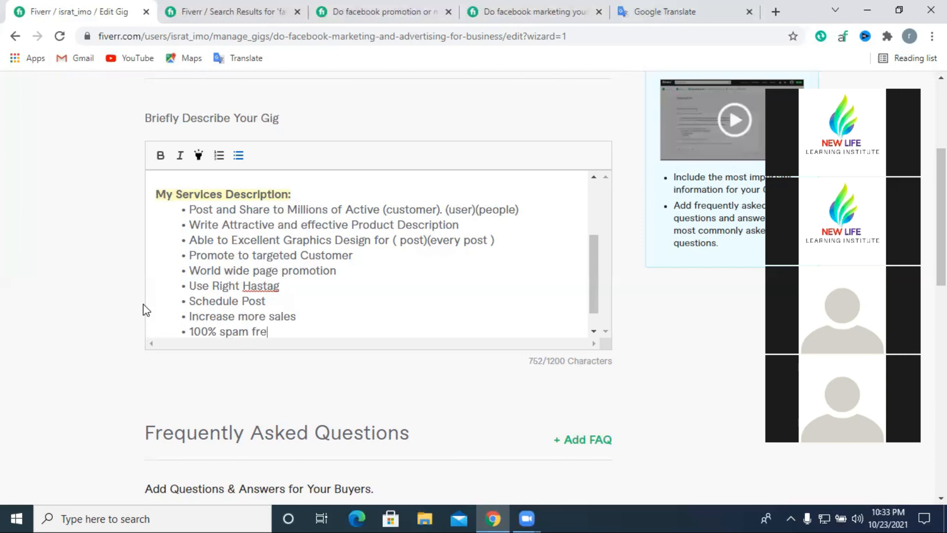
type("e post")
key("Return")
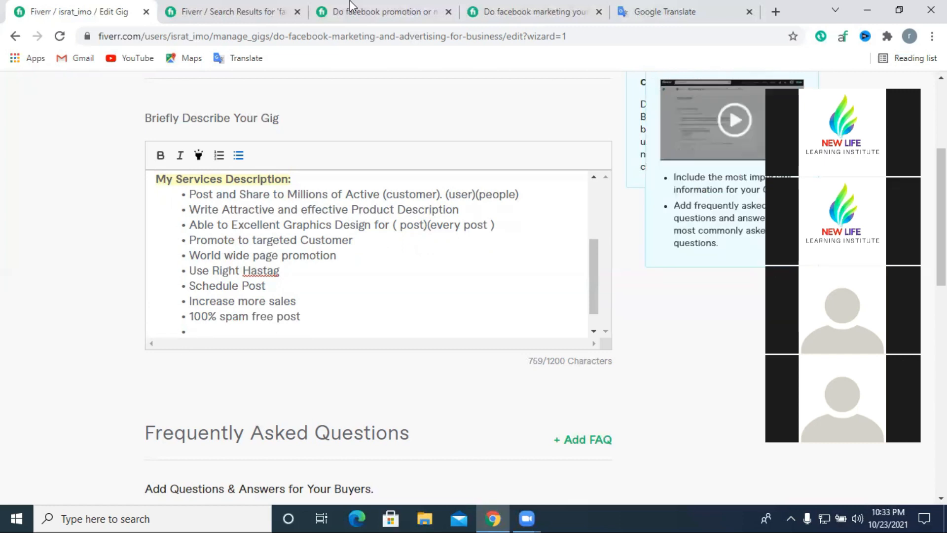
Step: Examine the services list in the competing "Do facebook promotion" gig for further bullet ideas
left_click(398, 6)
scroll(291, 345, "down", 3)
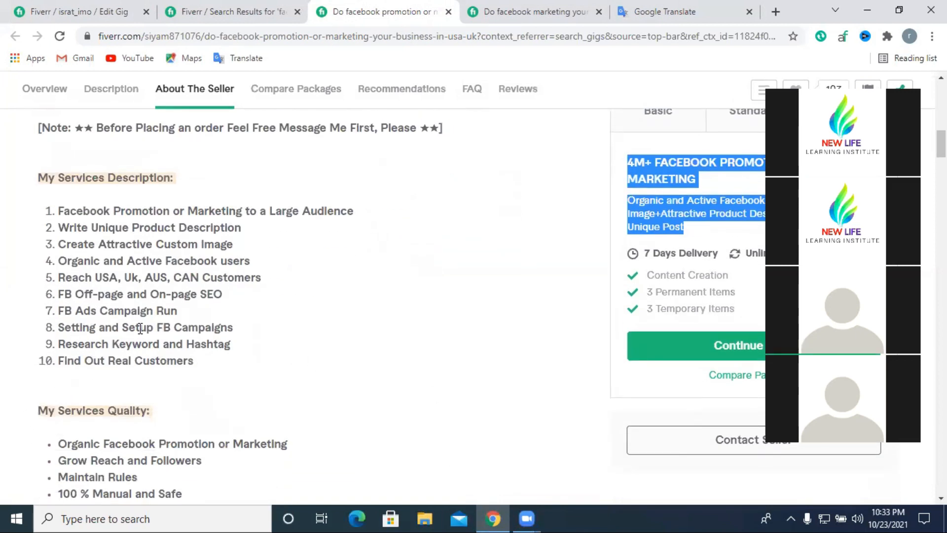
left_click_drag(91, 312, 210, 315)
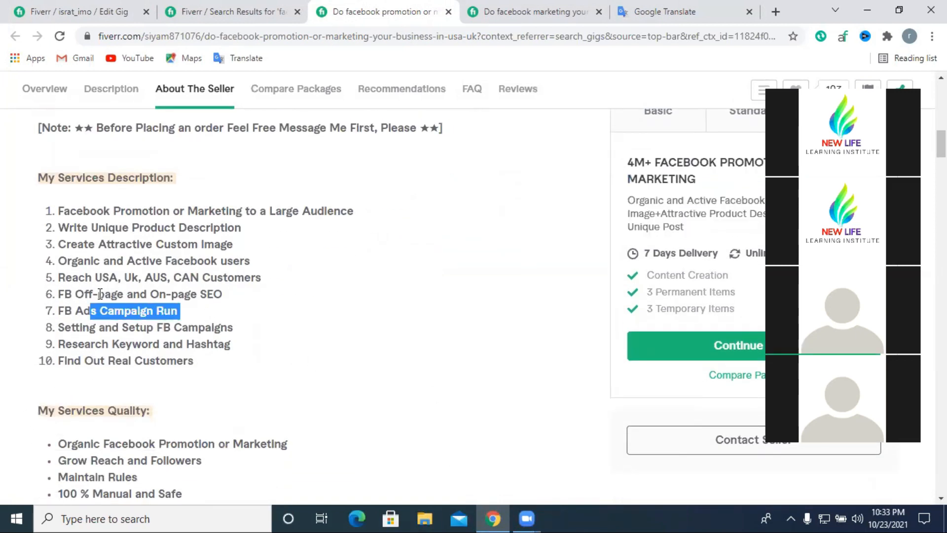
left_click_drag(98, 294, 250, 301)
left_click_drag(117, 279, 191, 280)
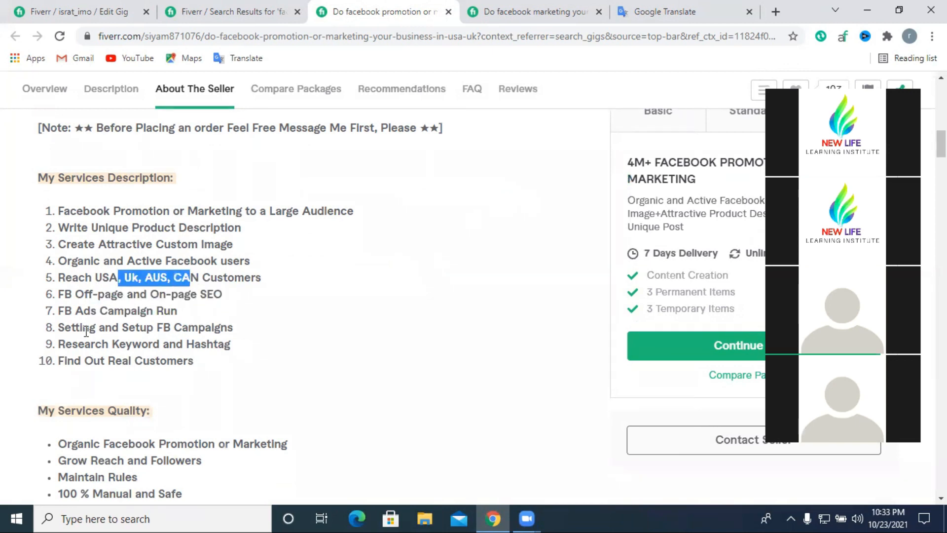
Step: Copy "Increase your business traffic" from the services list of the competing "Do facebook marketing" gig
left_click(511, 9)
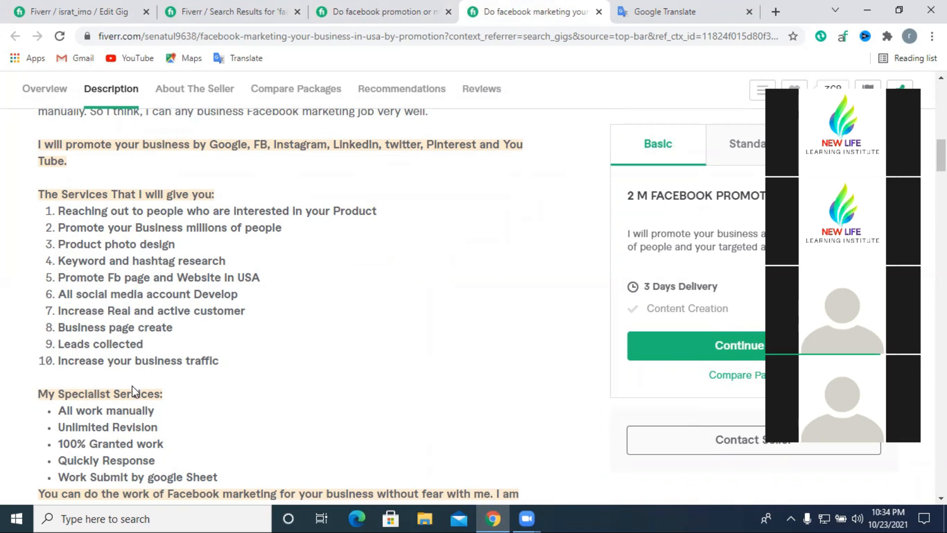
left_click_drag(58, 362, 226, 367)
right_click(196, 360)
left_click(239, 373)
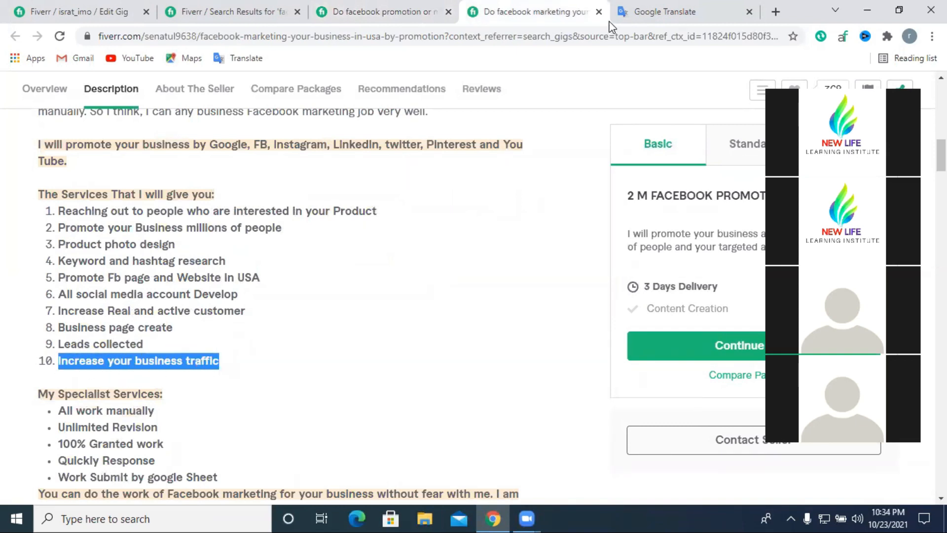
Step: Search Google for "google notepad" in a new browser tab
left_click(651, 10)
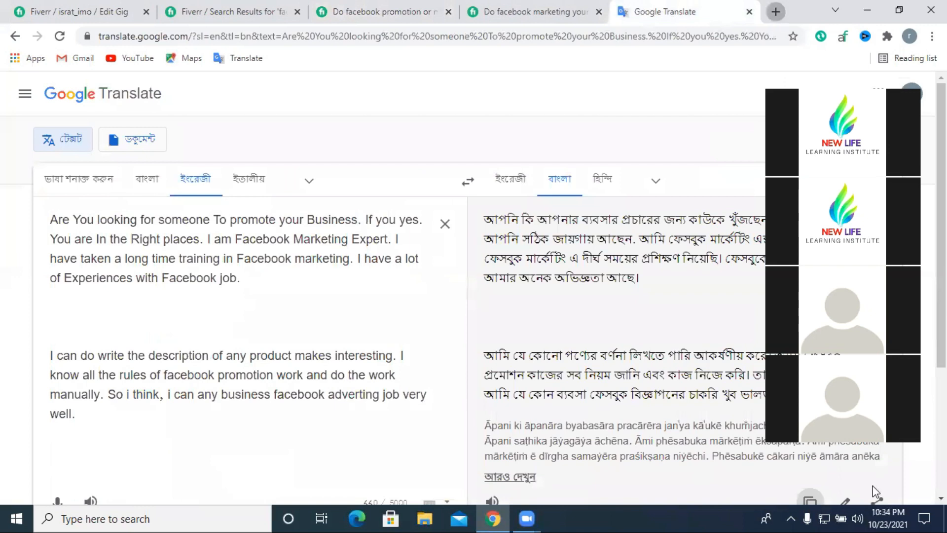
key("ctrl+t")
type("google ")
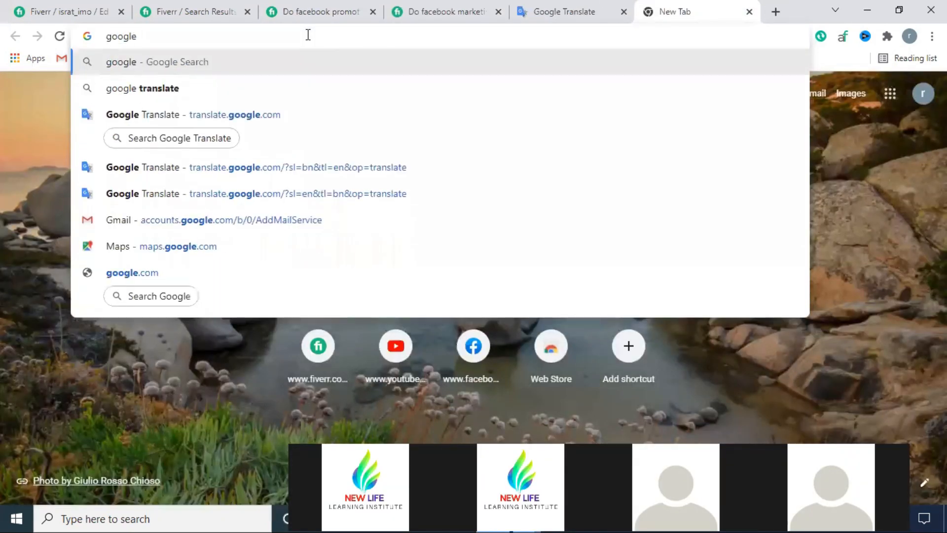
type("notes")
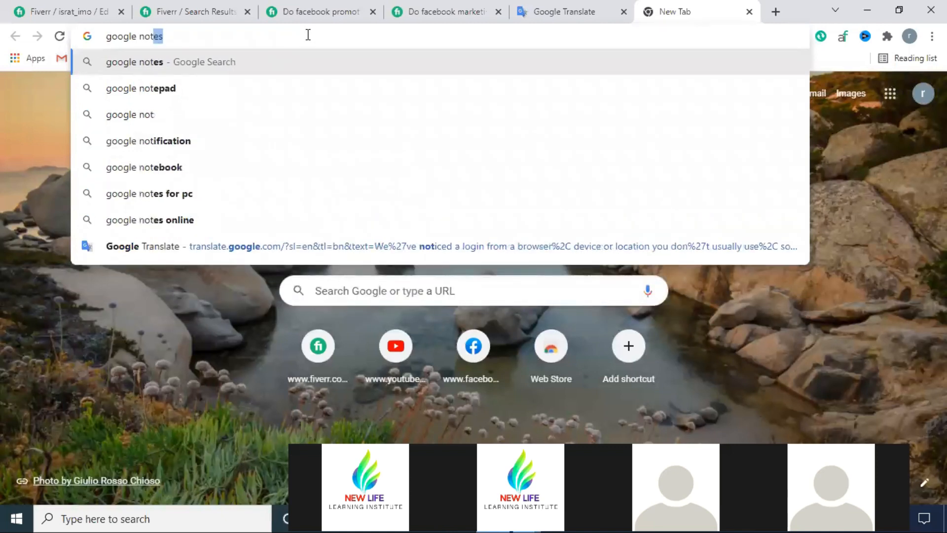
left_click(214, 88)
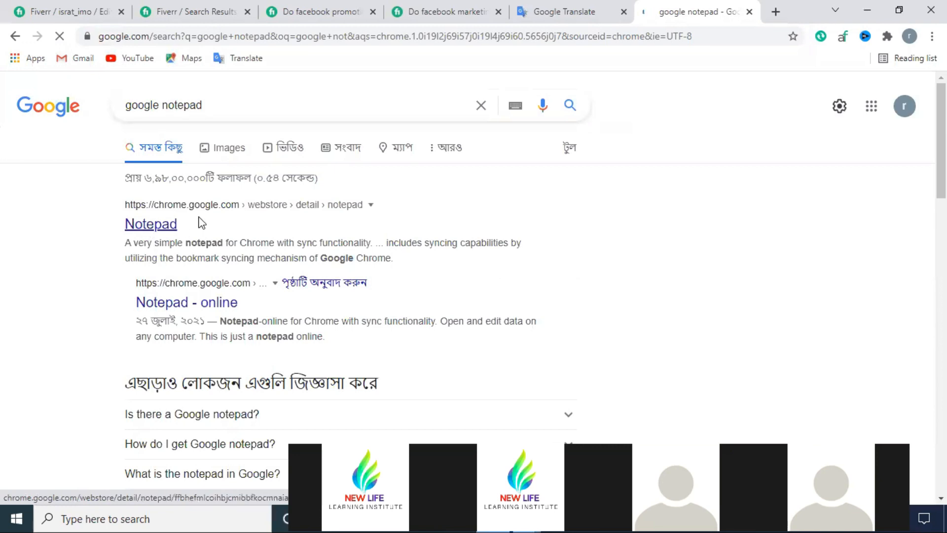
Step: Check the Chrome Web Store "Notepad" and Google Play "Notepad - simple notes" results, returning to the search results
left_click(201, 216)
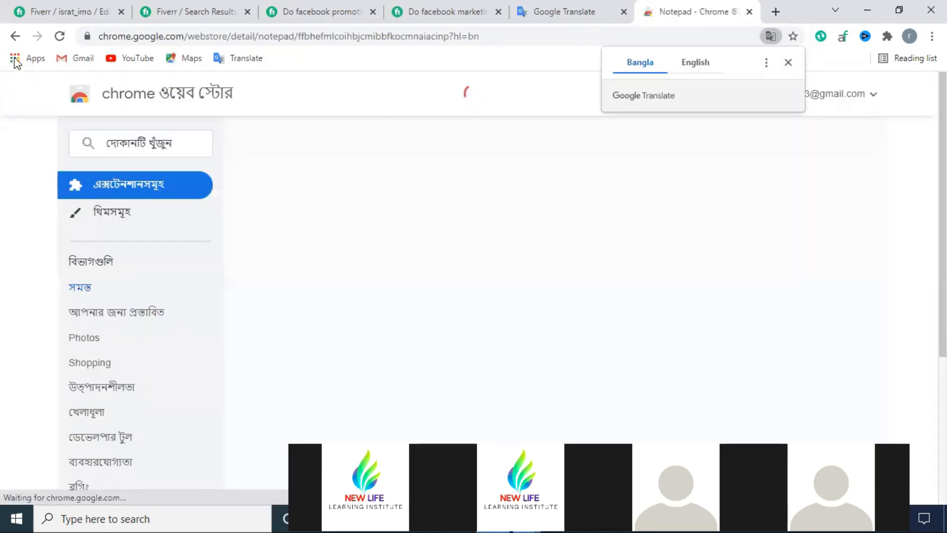
left_click(12, 41)
scroll(192, 304, "down", 4)
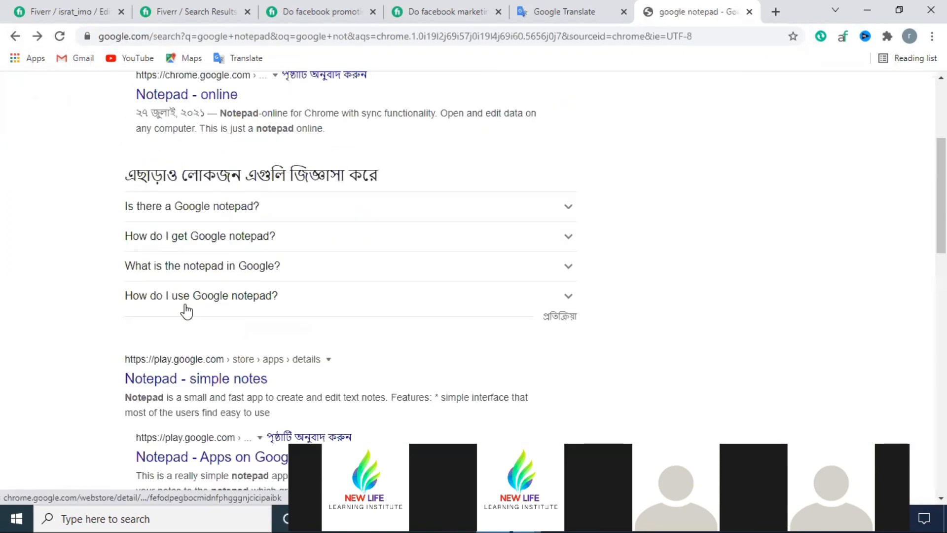
left_click(169, 382)
scroll(208, 276, "down", 4)
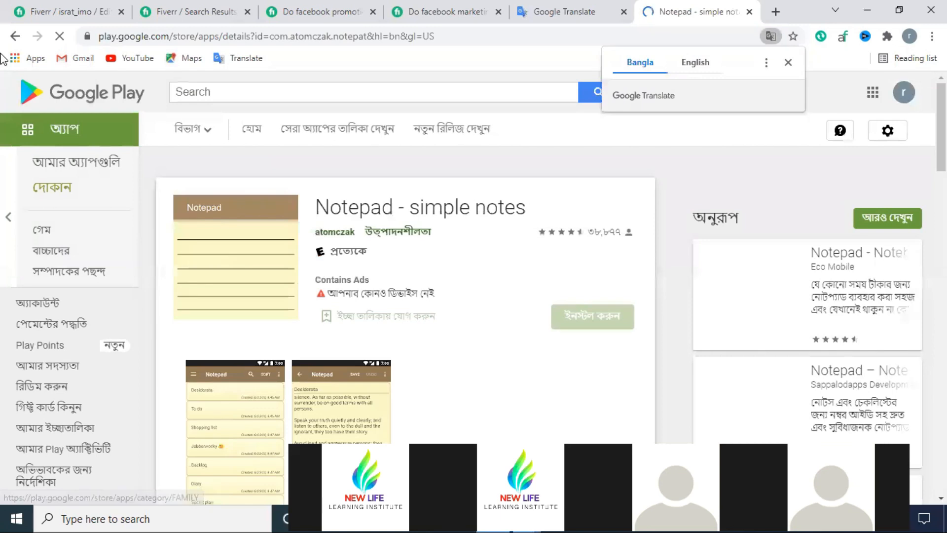
left_click(13, 39)
scroll(237, 295, "up", 10)
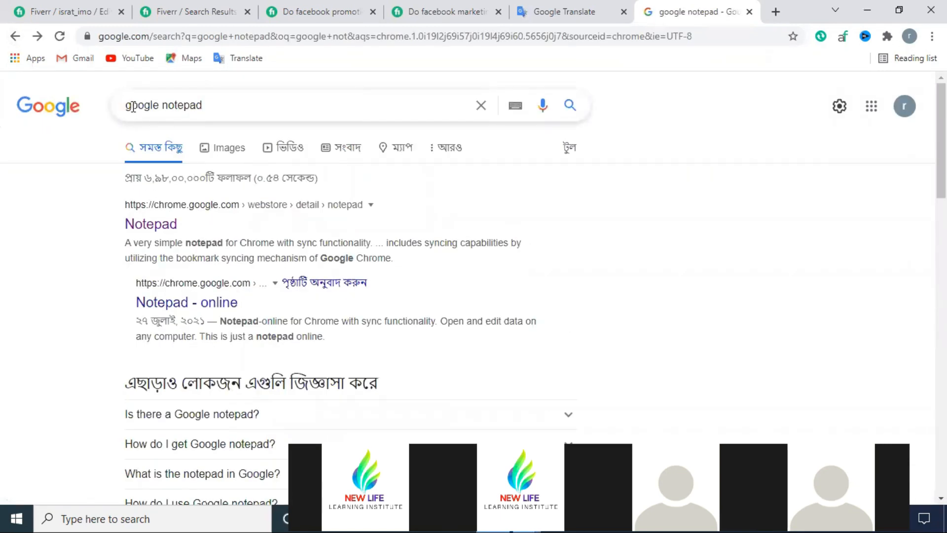
Step: Refine the search to "online google notepad" and open the RapidTables online notepad
left_click(127, 106)
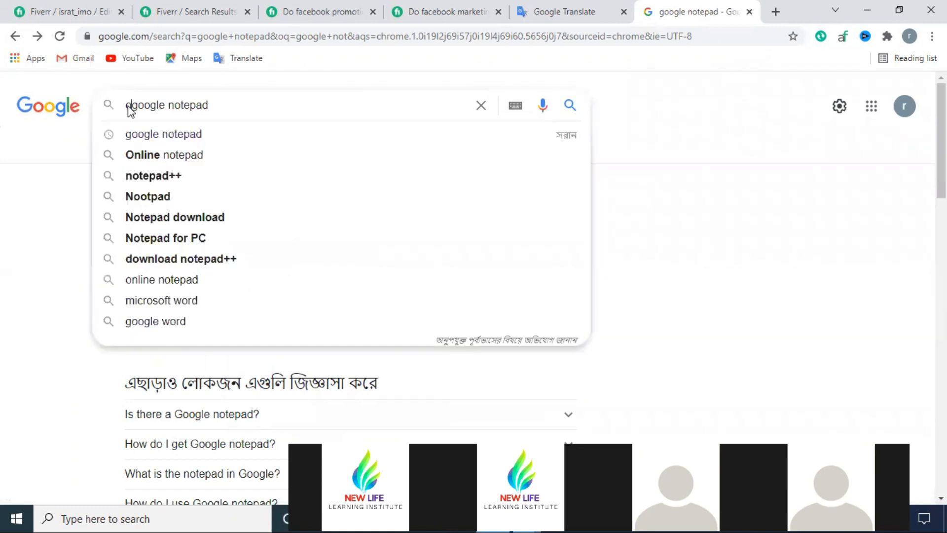
type("online")
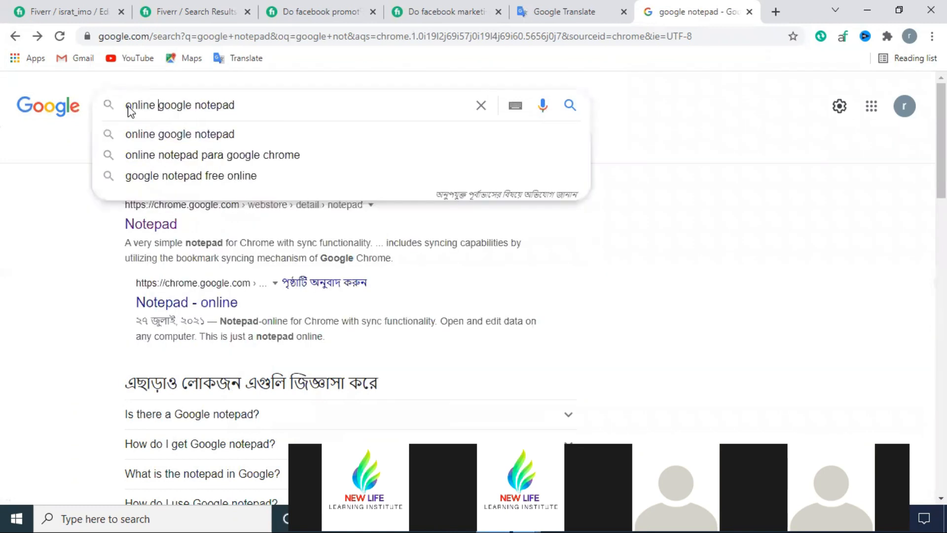
key("Return")
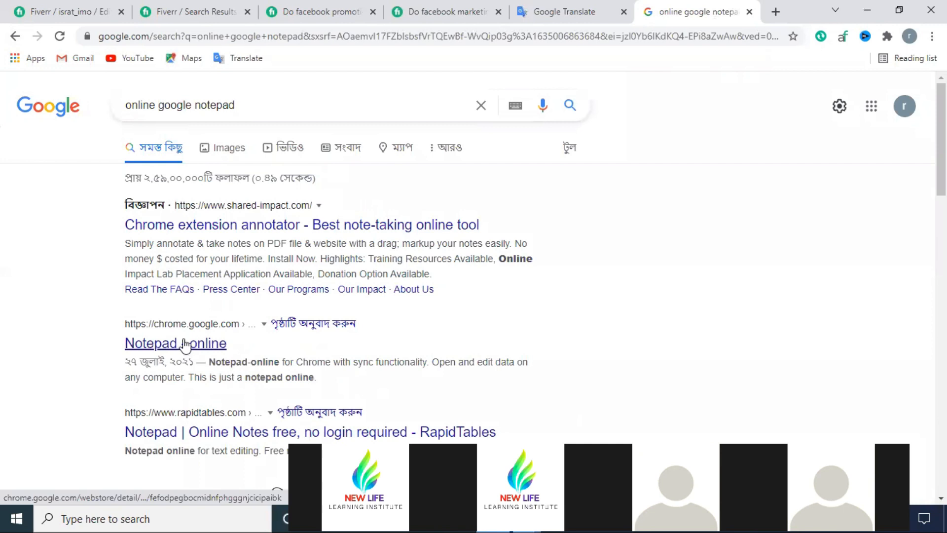
scroll(197, 340, "down", 1)
left_click(210, 365)
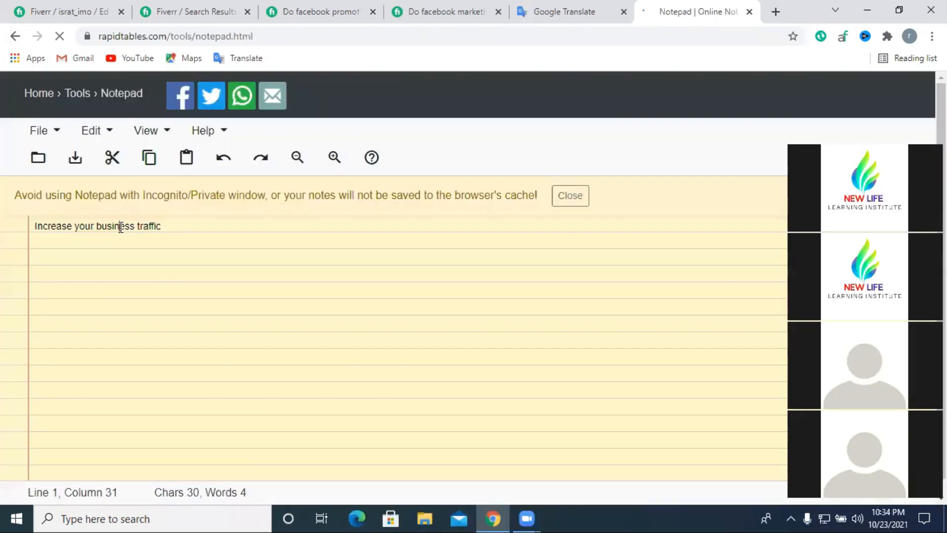
Step: Place the copied phrase "Increase your business traffic" in the online notepad and cut it as plain text
triple_click(120, 226)
right_click(121, 227)
left_click(163, 262)
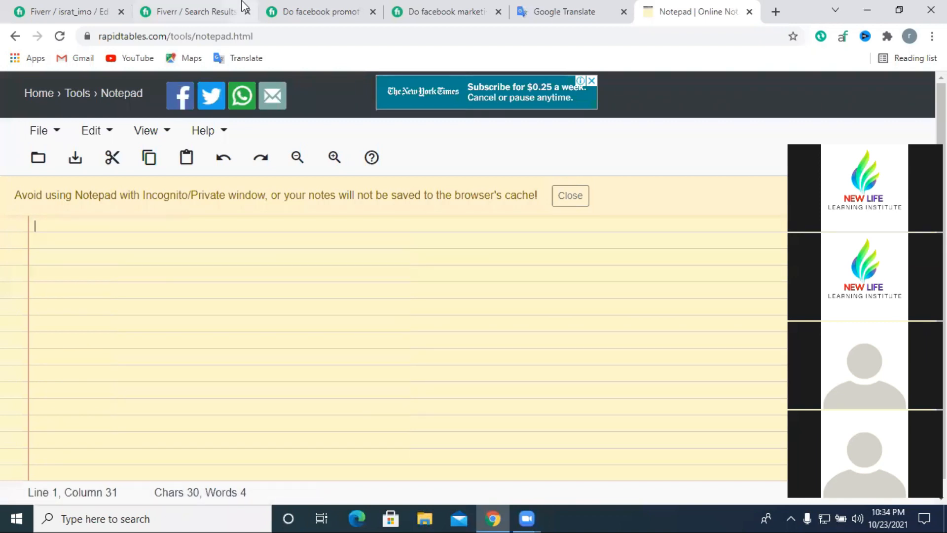
Step: Paste "Increase your business traffic" into the empty bullet of the gig description and start another bullet
left_click(208, 11)
left_click(91, 2)
key("ctrl+v")
key("Return")
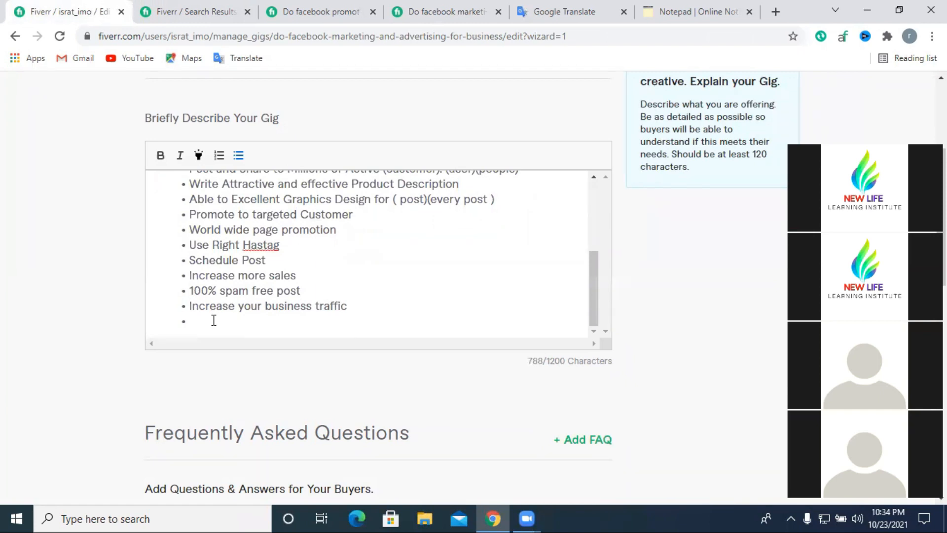
Step: Fill the new services bullet with "All work manually", starting with a capital A
type("All")
key("BackSpace")
key("BackSpace")
key("BackSpace")
key("BackSpace")
type("all")
key("BackSpace")
key("BackSpace")
key("BackSpace")
type("All work manually")
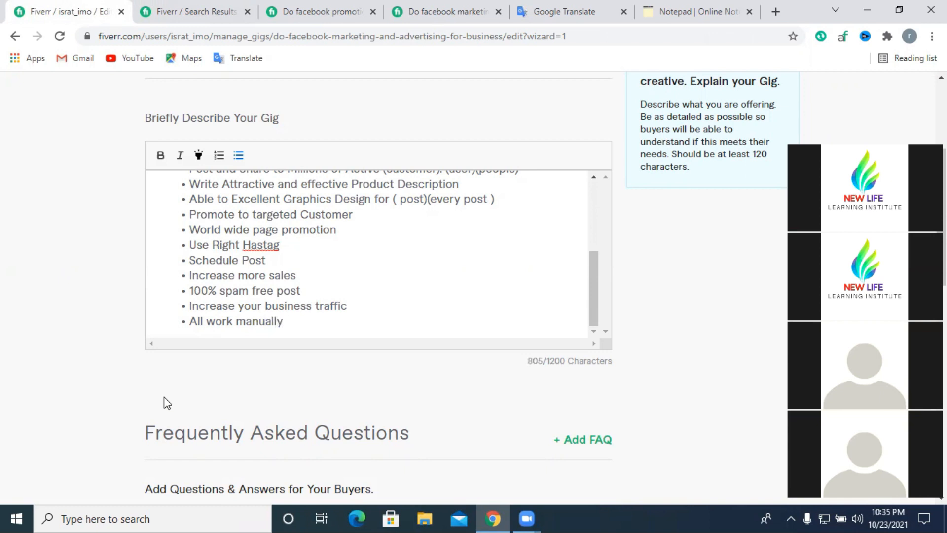
Step: Add an unbulleted line reading "My specialist" below the services list, with its spelling corrected
scroll(341, 276, "up", 3)
scroll(316, 296, "down", 3)
scroll(258, 291, "up", 1)
scroll(257, 291, "up", 5)
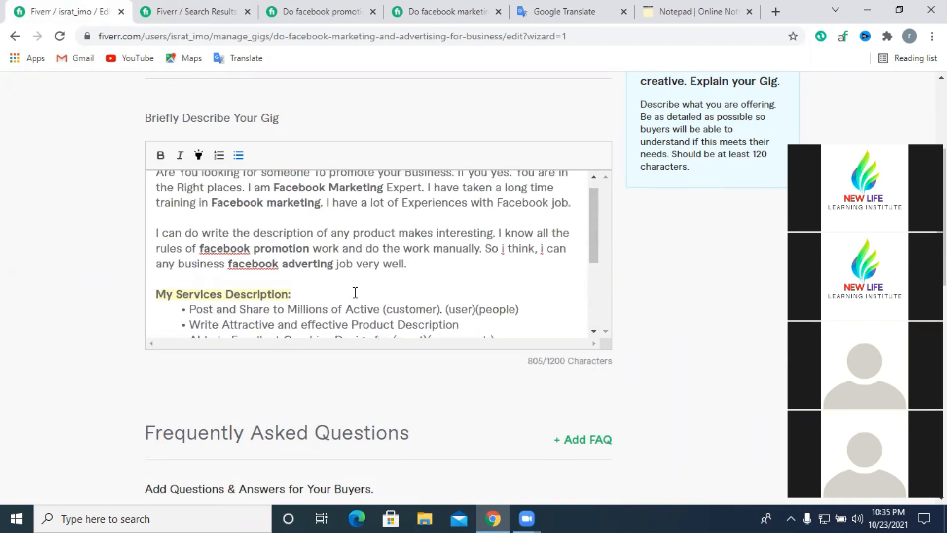
scroll(306, 290, "down", 6)
scroll(305, 290, "down", 3)
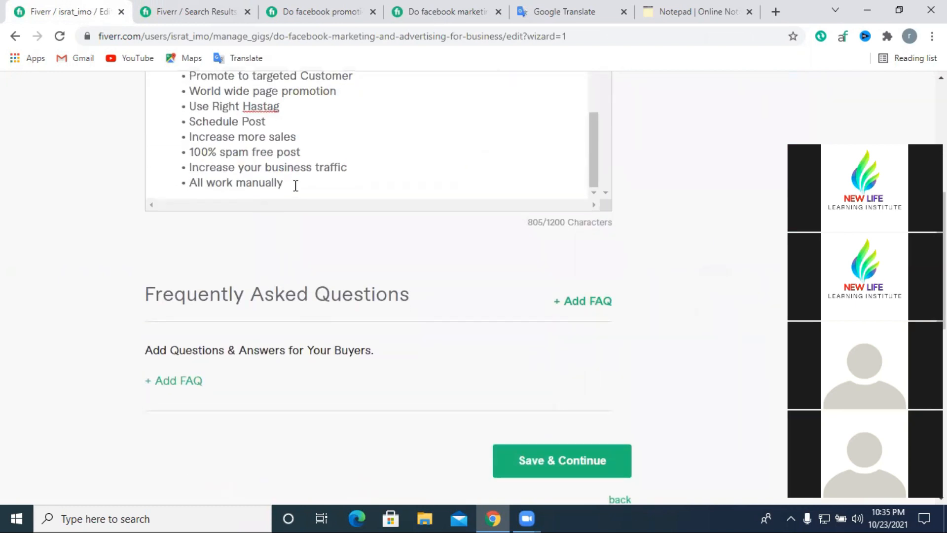
key("Return")
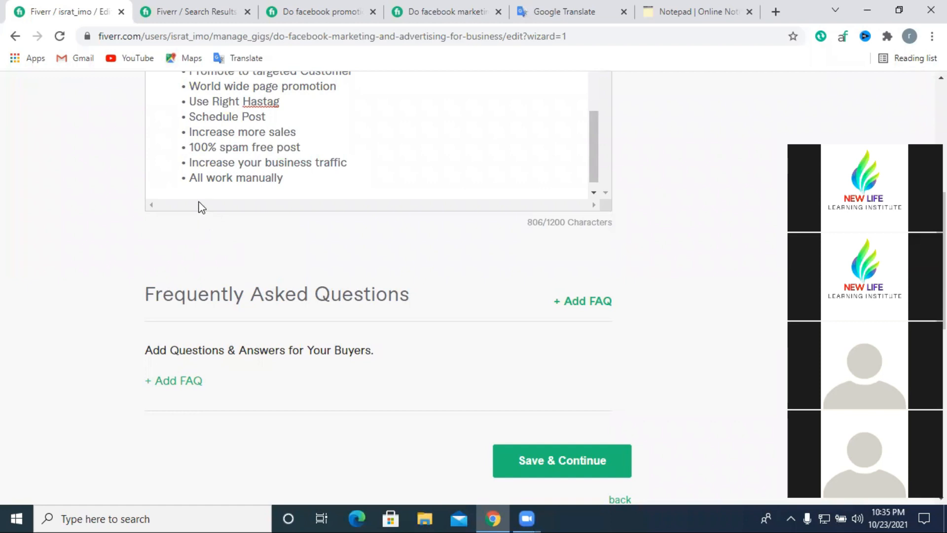
type("My speci")
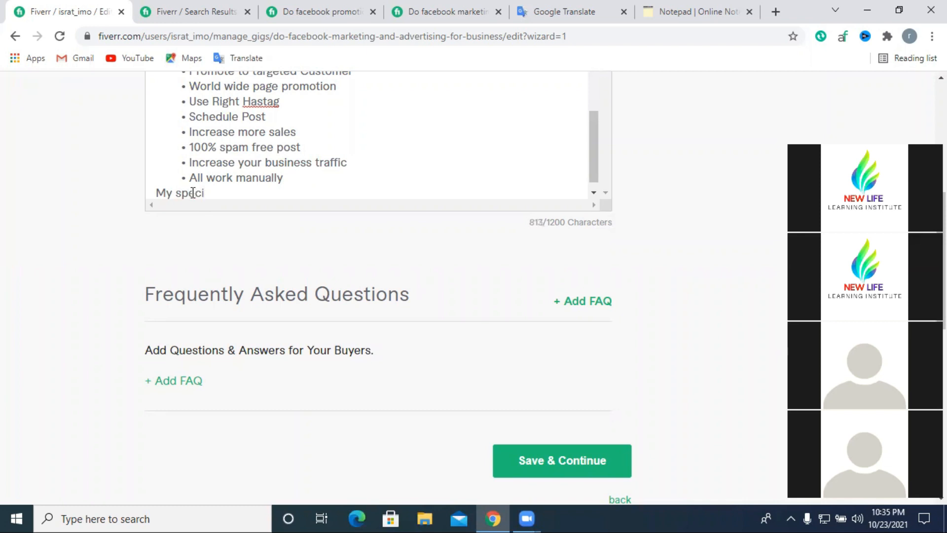
type("allist")
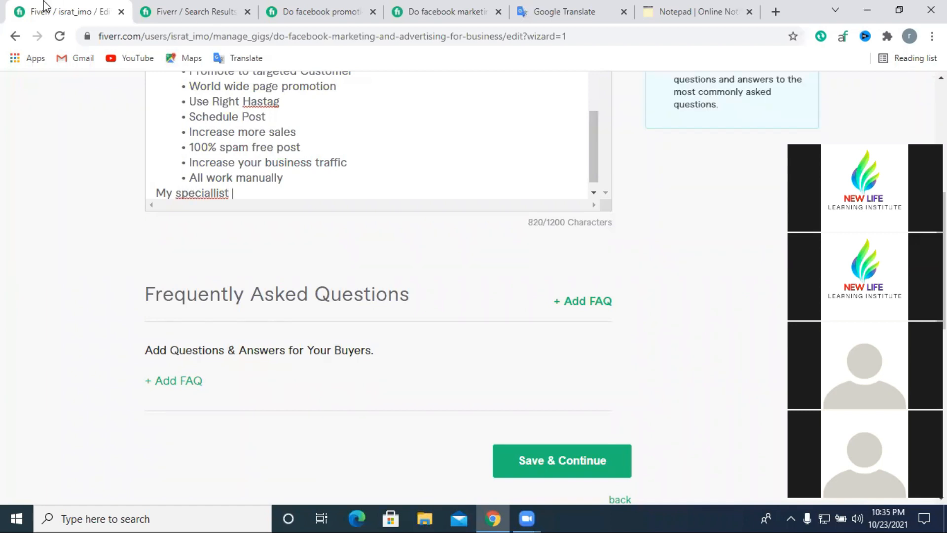
right_click(232, 193)
left_click(232, 202)
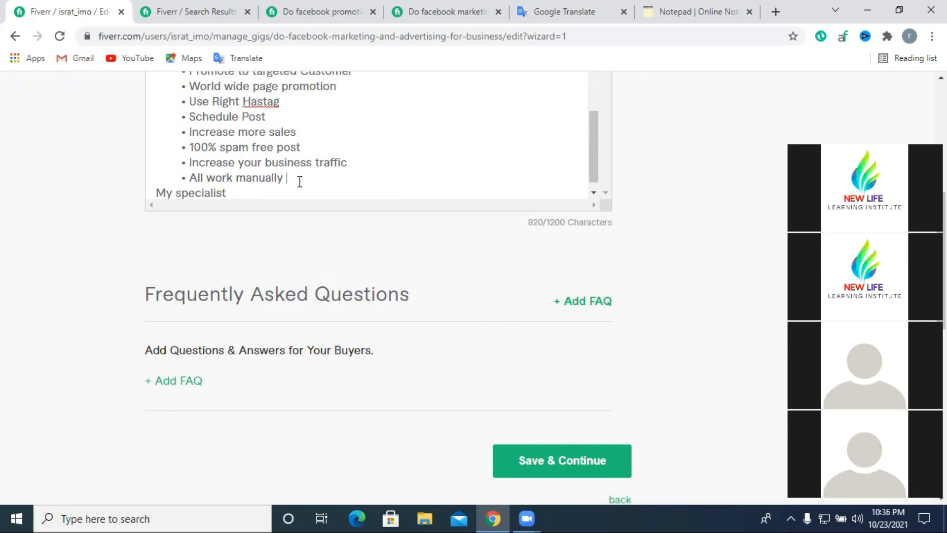
Step: Insert a blank line between the "All work manually" bullet and the "My specialist" line
key("Return")
key("Return")
scroll(242, 177, "down", 1)
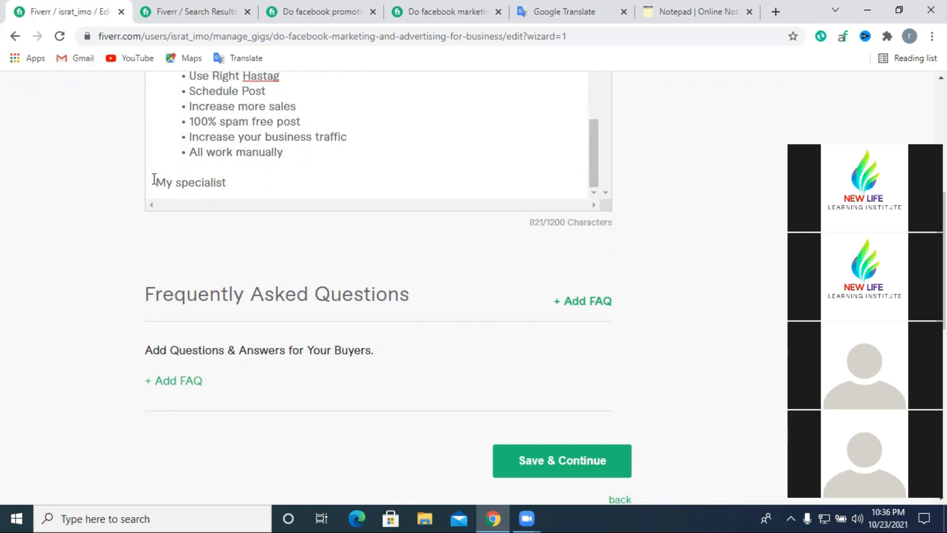
Step: Extend the "My specialist" line below the services list to read "My specialist Services:"
left_click(268, 182)
type("Service")
type("ss")
right_click(268, 182)
key("Escape")
right_click(258, 184)
left_click(290, 197)
Step: Make the whole "My specialist Services:" heading line bold
double_click(202, 183)
triple_click(202, 184)
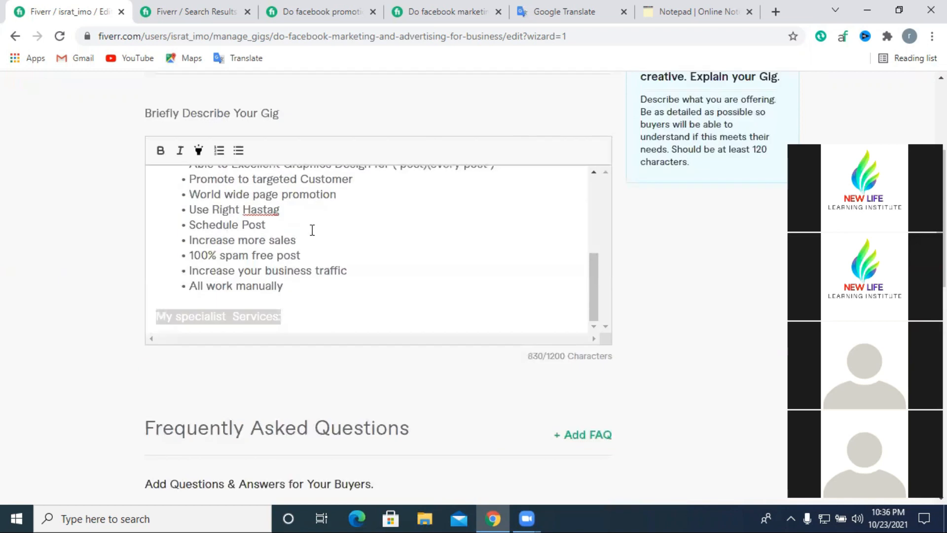
scroll(310, 230, "up", 3)
left_click(158, 155)
scroll(328, 324, "down", 2)
Step: Start a non-bold bulleted list on a new line under the "My specialist Services:" heading
left_click(304, 261)
key("Return")
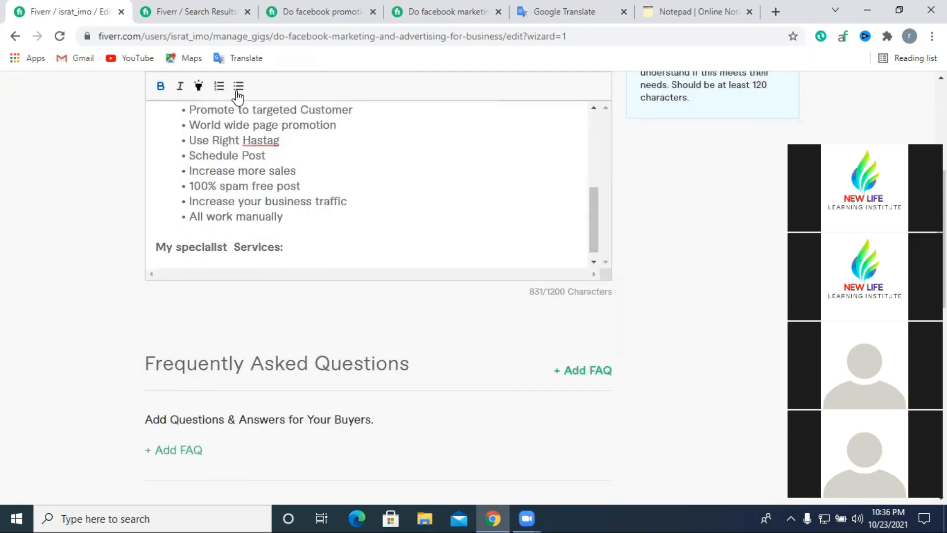
left_click(220, 87)
left_click(238, 86)
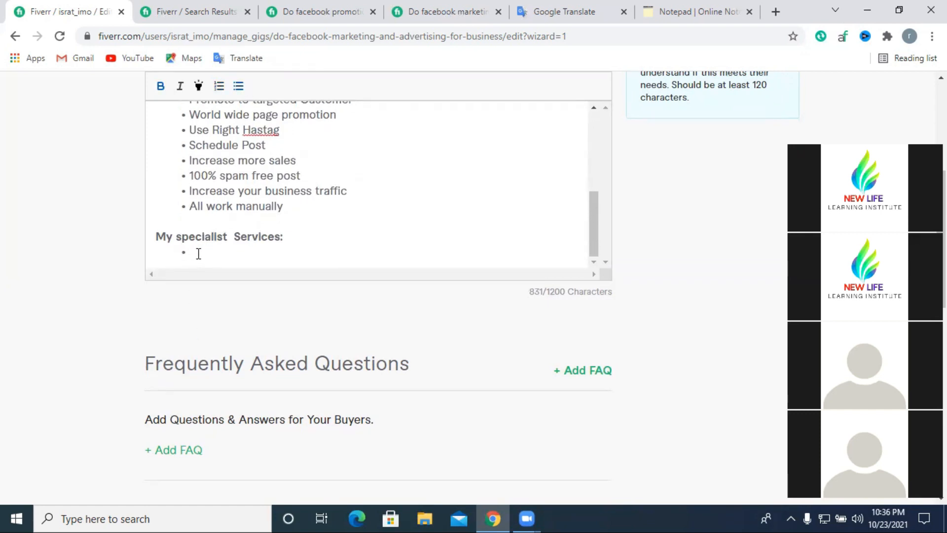
type("A")
key("BackSpace")
key("BackSpace")
left_click(239, 85)
Step: Fill the first specialist bullet with "One Time Delivery", correcting its spelling and capitalization, and start another bullet
type("One time Delevery")
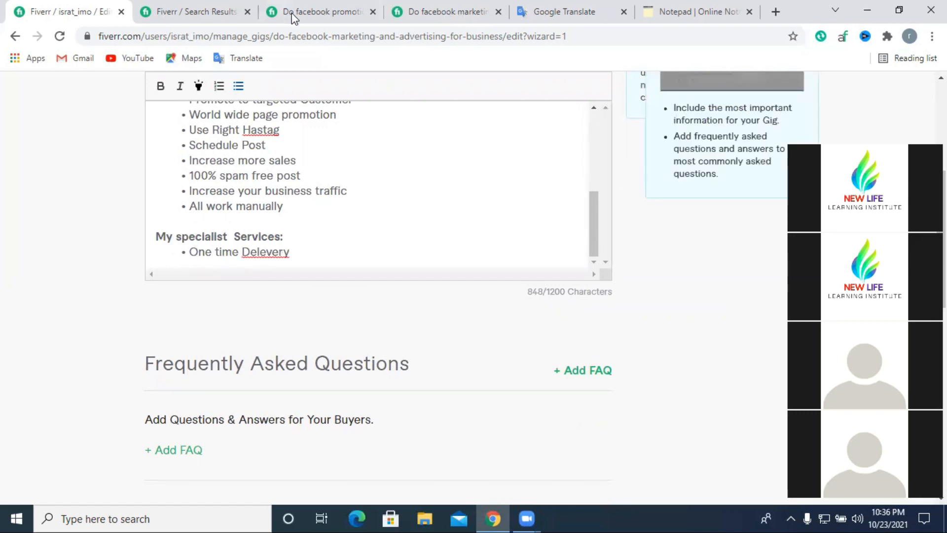
right_click(255, 252)
left_click(324, 262)
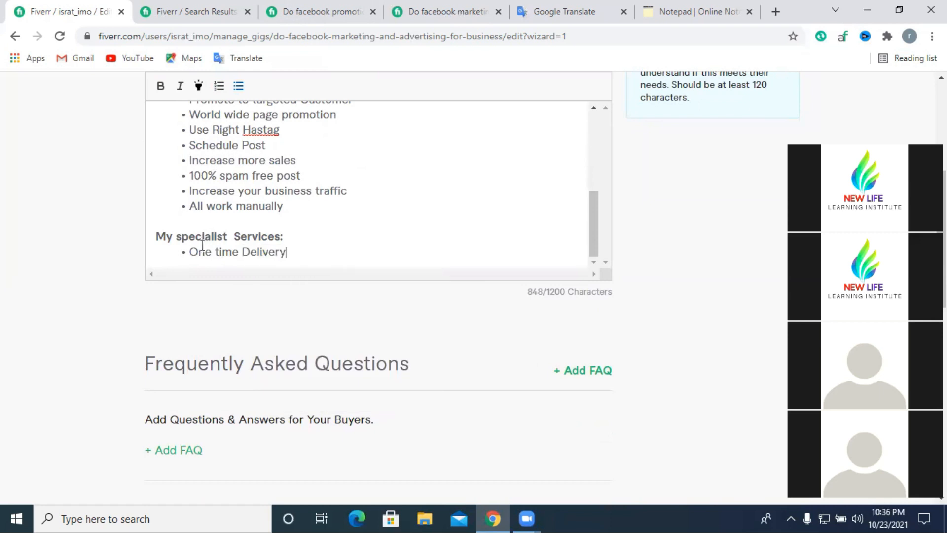
left_click(217, 252)
key("BackSpace")
type("T")
left_click(309, 259)
key("Return")
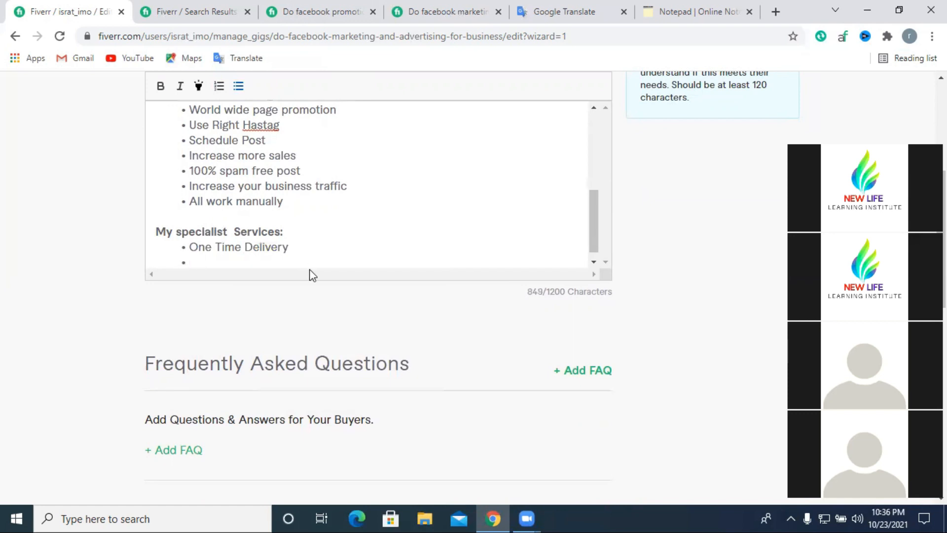
Step: Fill the second specialist bullet with "Unlimited Revision", correctly spelled with a capital R, and start another bullet
type("Ul")
key("BackSpace")
type("nlimeted")
right_click(208, 264)
left_click(239, 276)
type("re")
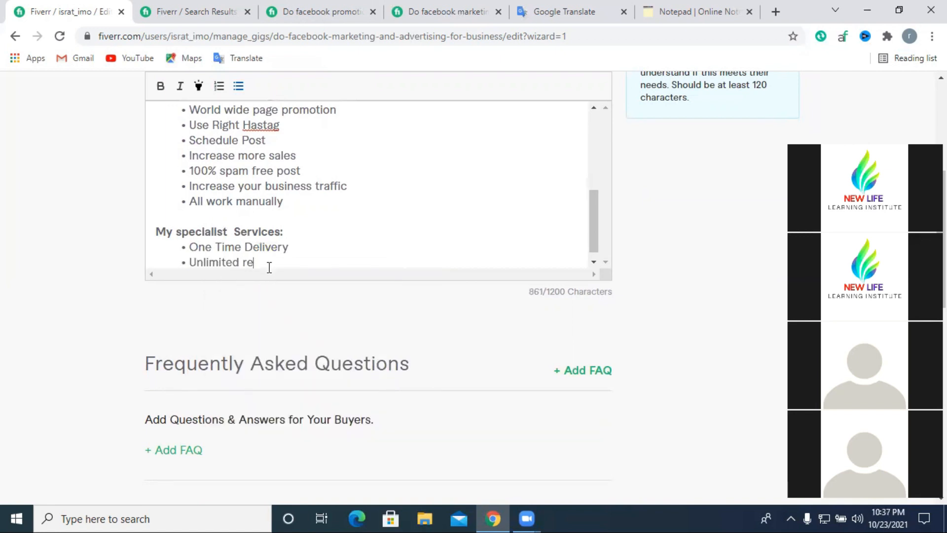
type("vision")
scroll(245, 257, "down", 1)
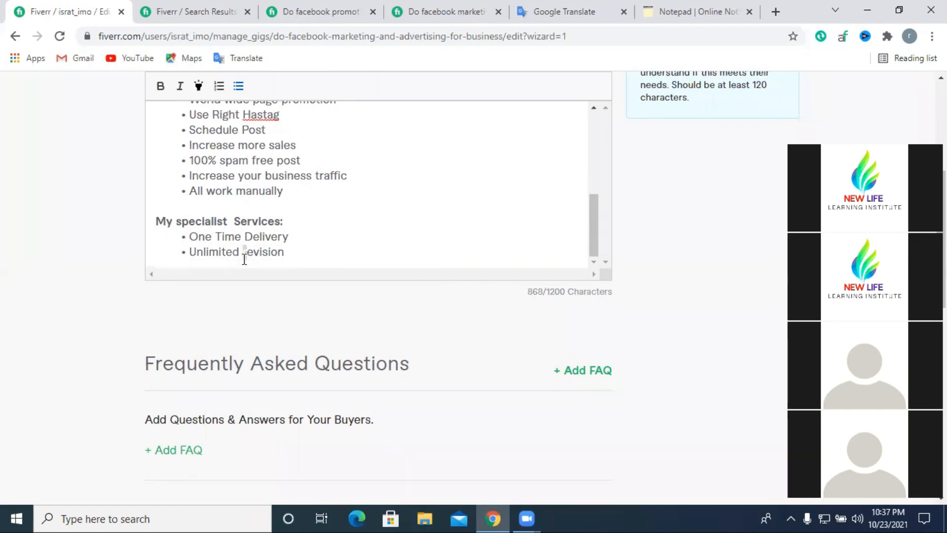
type("R")
left_click(309, 257)
key("BackSpace")
key("Return")
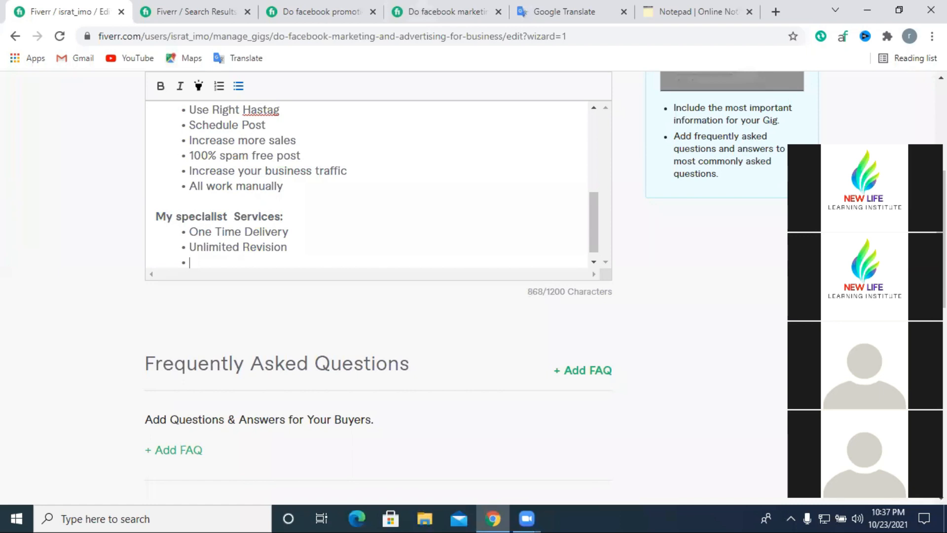
Step: Check the service lists in the two reference gigs, add "100% safe marketing" as a specialist bullet, and start another bullet
left_click(434, 11)
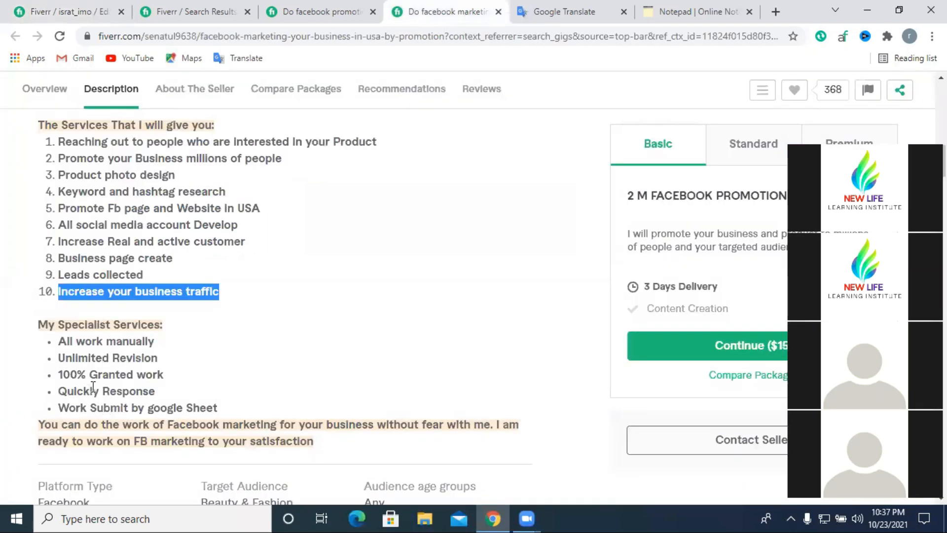
left_click(309, 4)
scroll(136, 381, "down", 4)
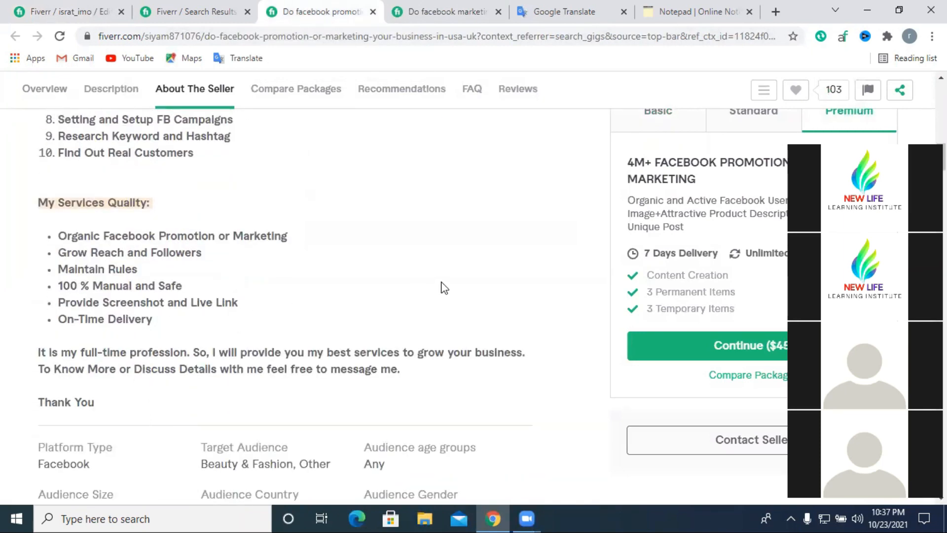
left_click(251, 13)
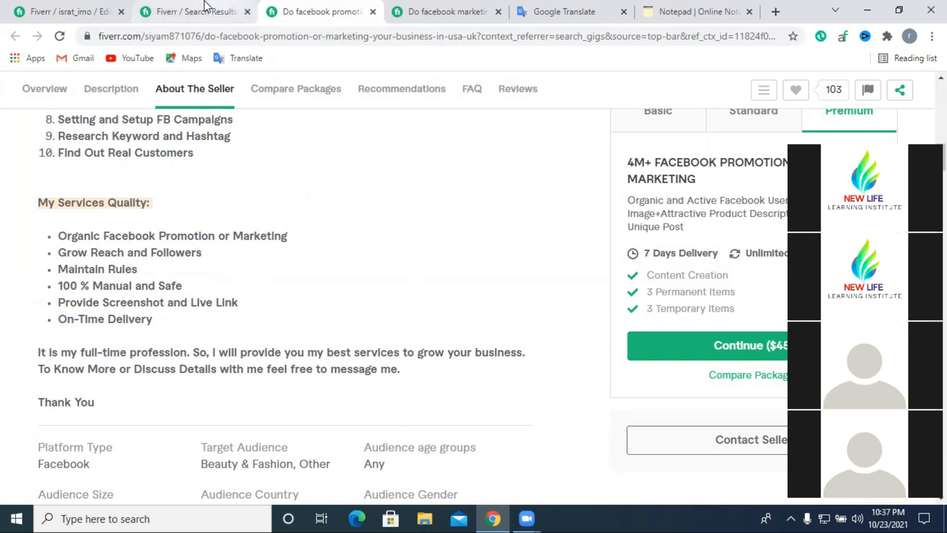
left_click(64, 11)
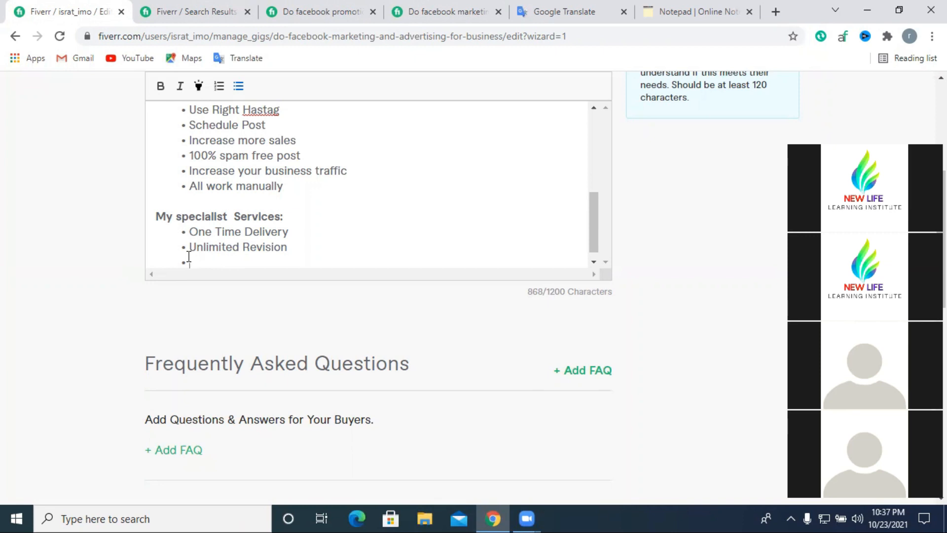
type("100% safe marketing")
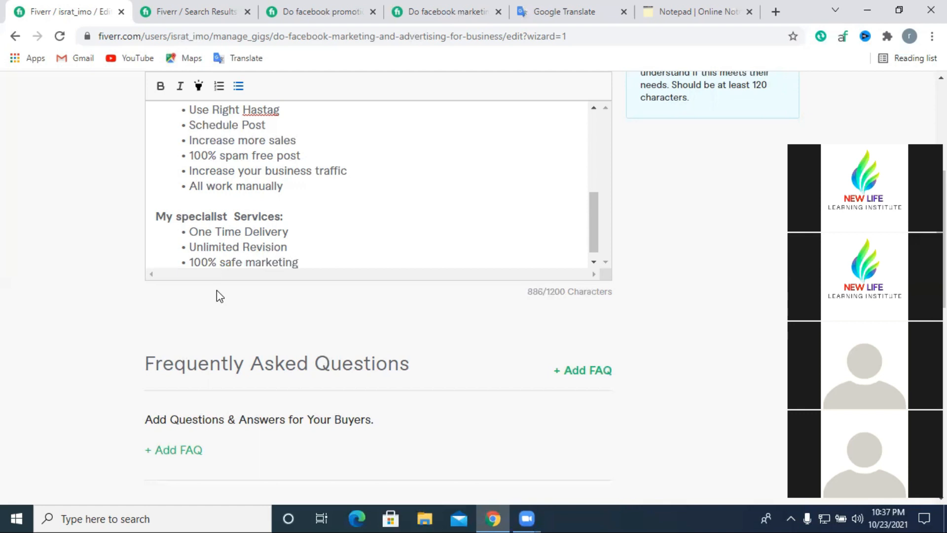
key("Return")
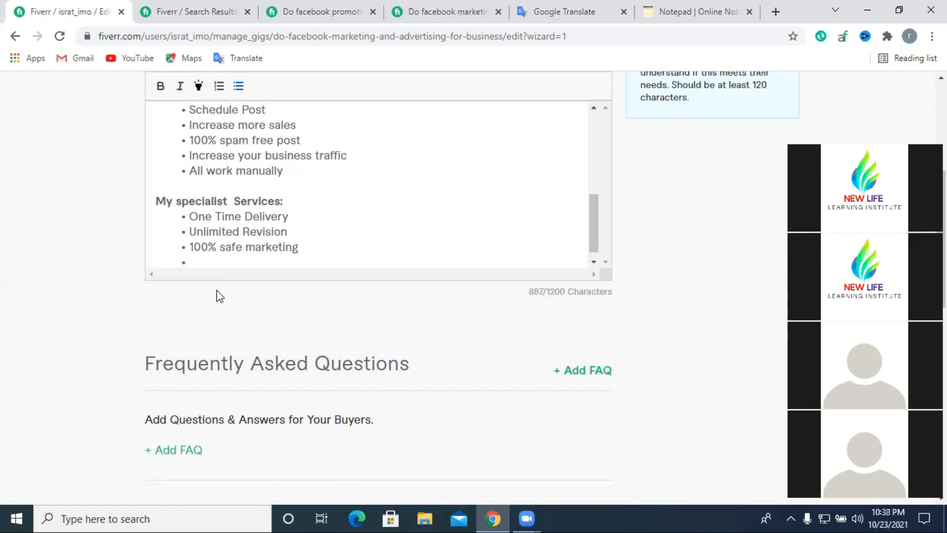
Step: Fill the new specialist bullet with "Quality Services Guaranteed", with its spelling corrected, and start another bullet
type("Quality Serv")
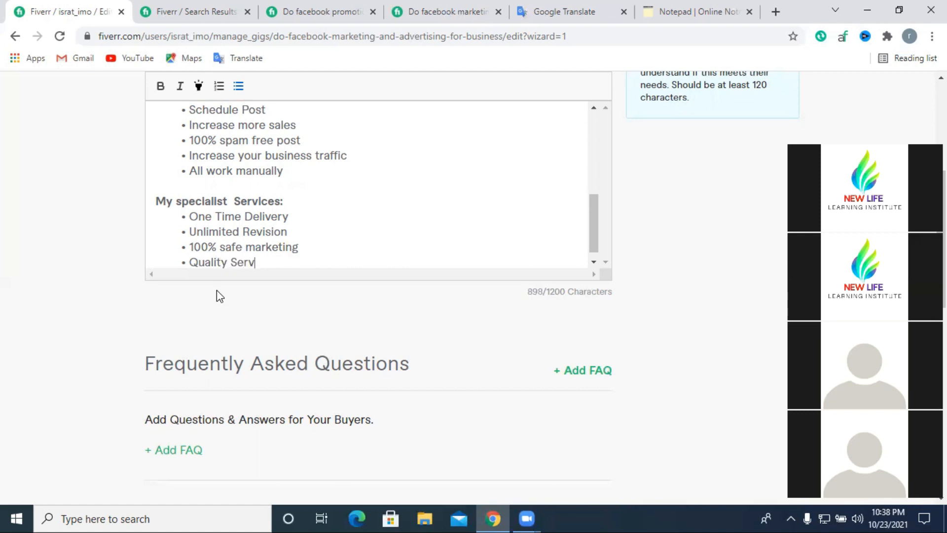
type("ices Guarneed")
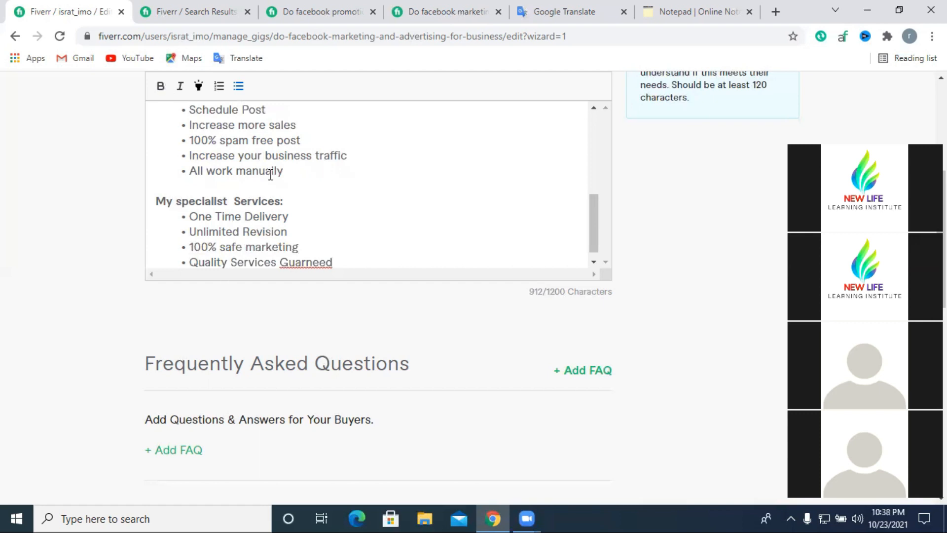
right_click(299, 260)
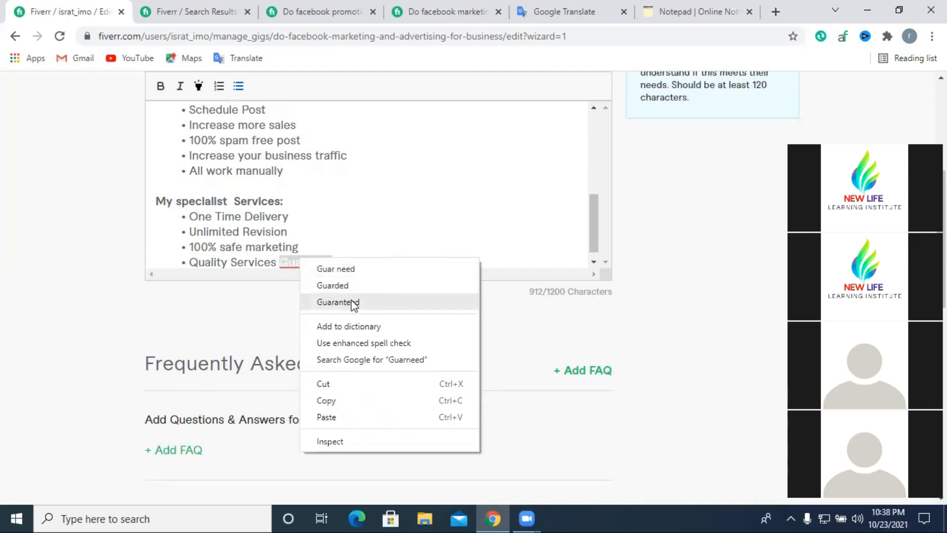
left_click(351, 301)
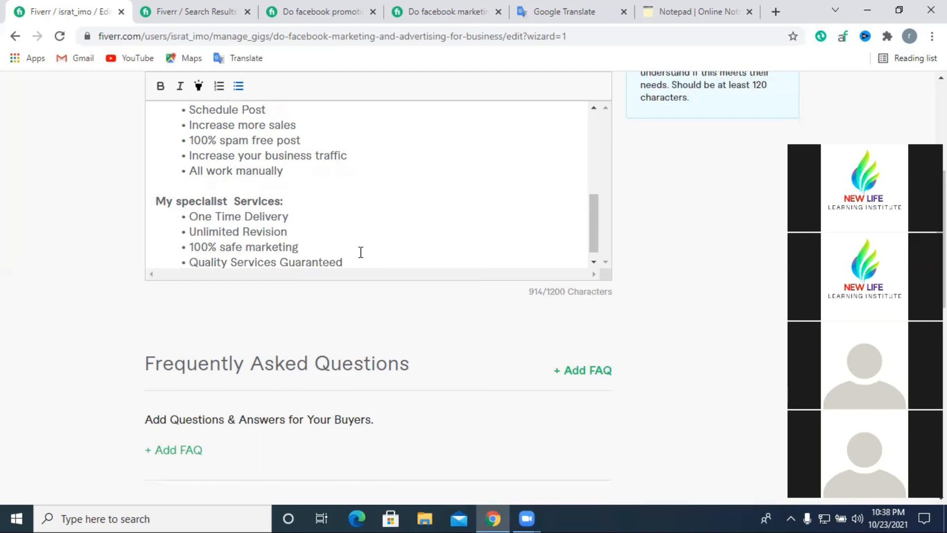
key("Return")
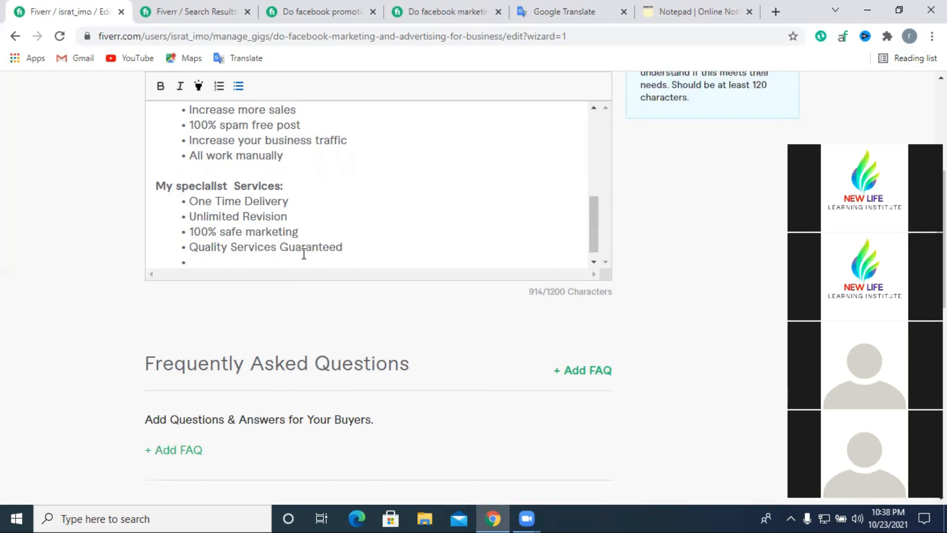
type("Send Live link")
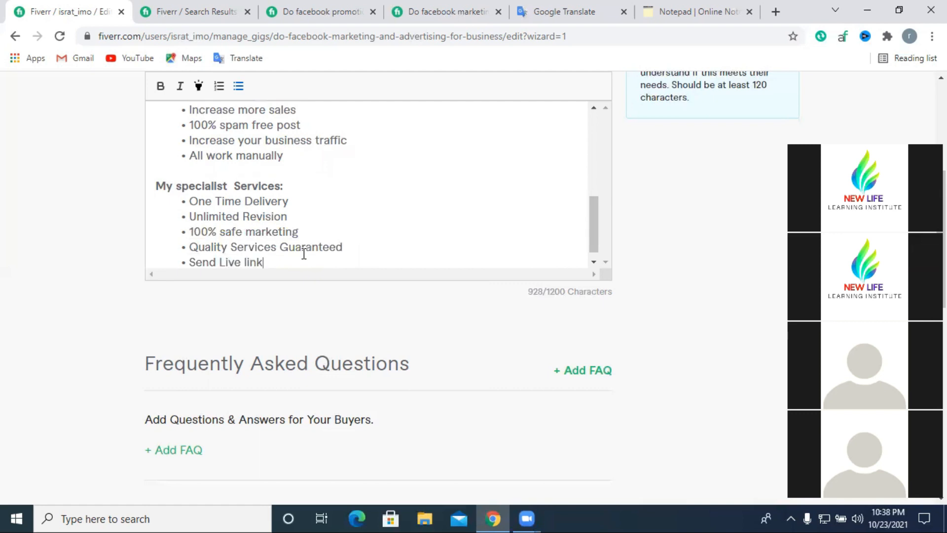
type(" and")
key("BackSpace")
key("BackSpace")
key("BackSpace")
key("BackSpace")
key("BackSpace")
key("BackSpace")
key("BackSpace")
key("BackSpace")
key("BackSpace")
key("BackSpace")
key("BackSpace")
key("BackSpace")
key("BackSpace")
key("BackSpace")
key("BackSpace")
key("BackSpace")
key("BackSpace")
key("BackSpace")
key("BackSpace")
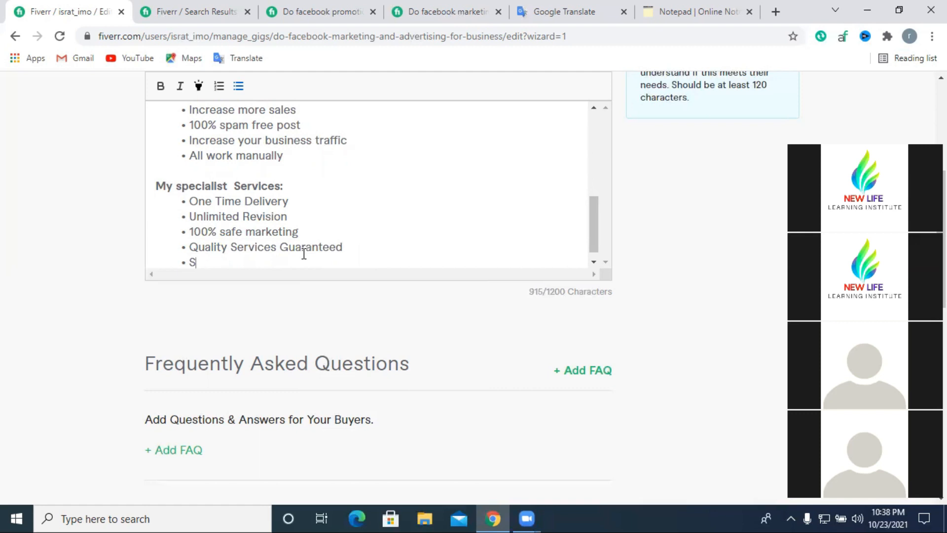
Step: Fill the last specialist bullet with "Provide Excel work proof"
type("Provi")
type("de ")
type("Ex")
type("c")
key("BackSpace")
type("xcel")
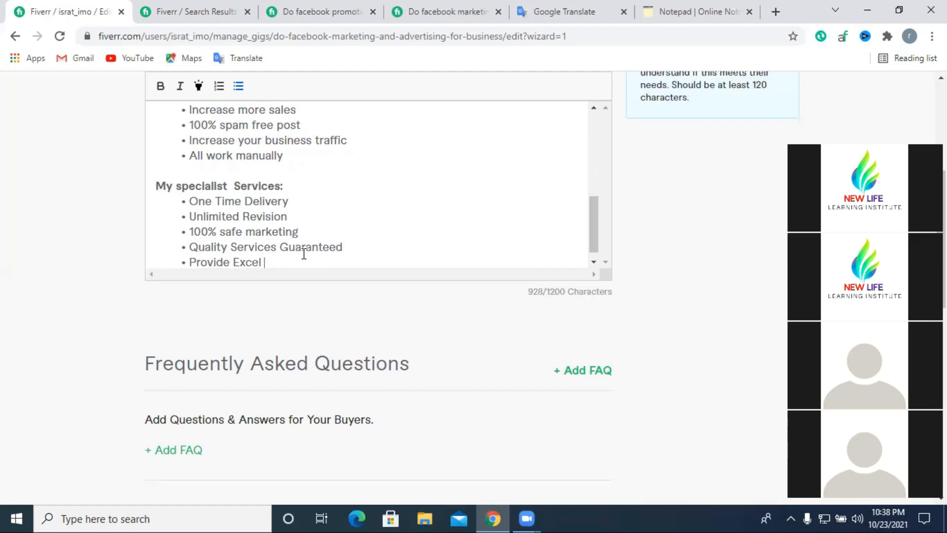
type(" sit")
double_click(271, 247)
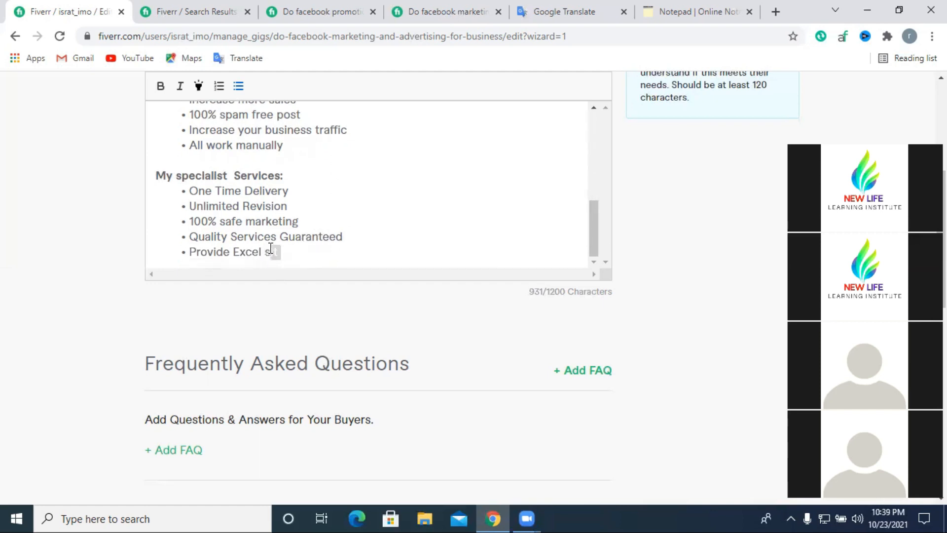
type("word")
key("BackSpace")
type("k proof")
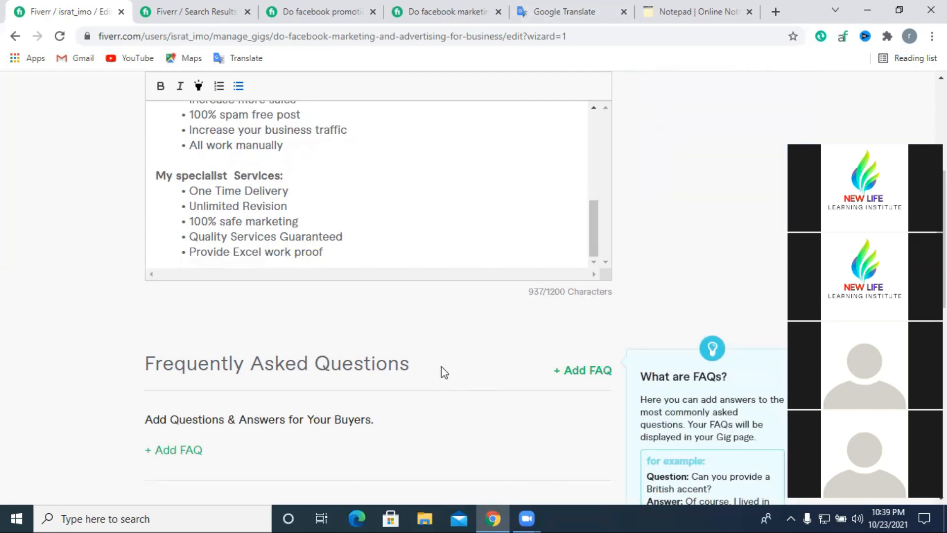
type(";")
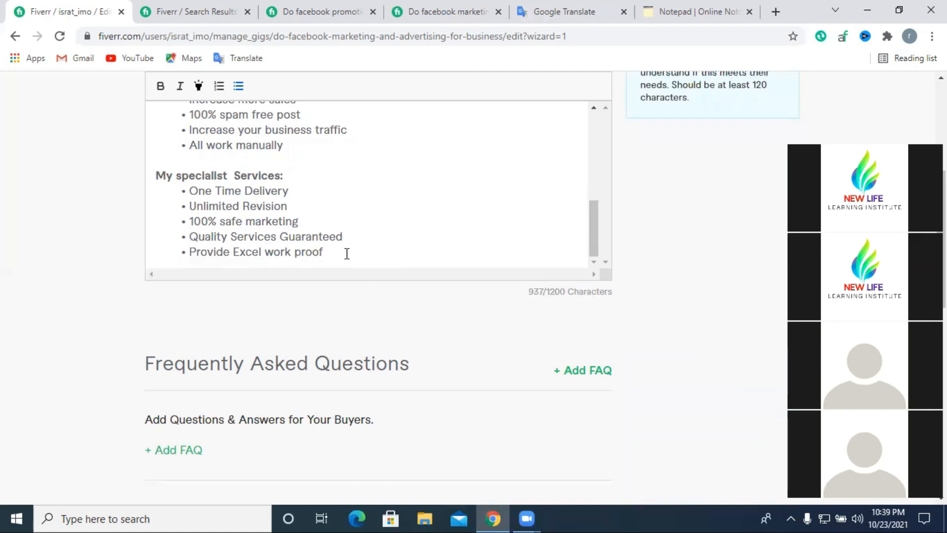
Step: Add an unbulleted closing line reading "thanks" below the specialist services list
scroll(346, 253, "down", 4)
scroll(380, 271, "up", 5)
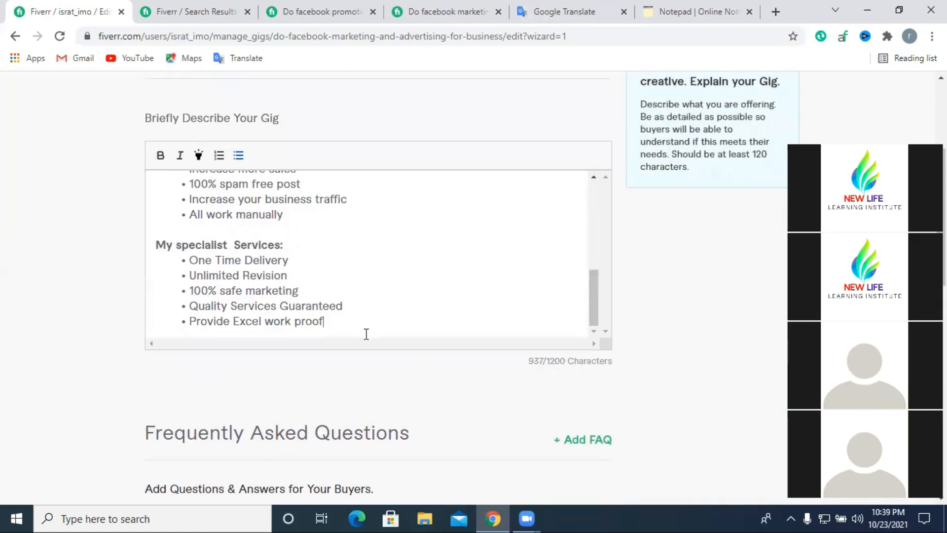
key("Return")
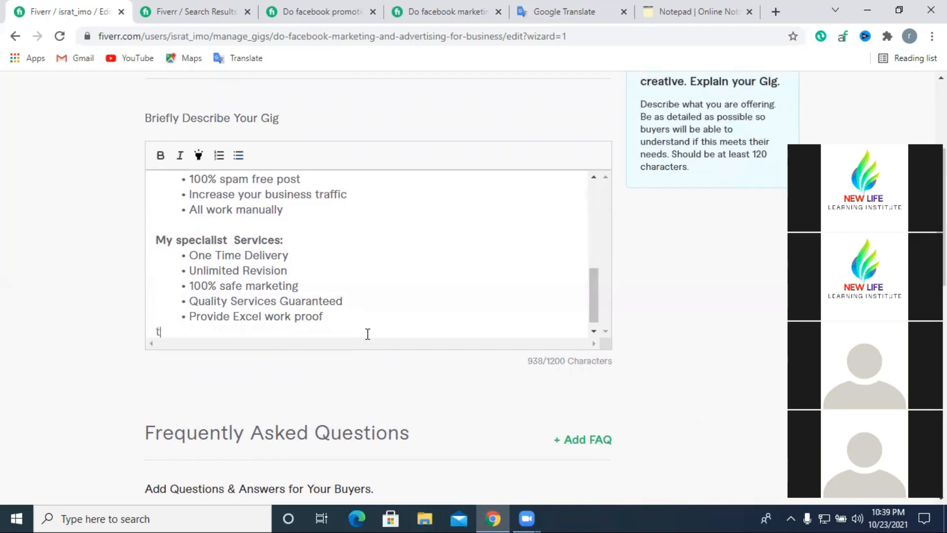
type("thanks")
scroll(368, 300, "down", 1)
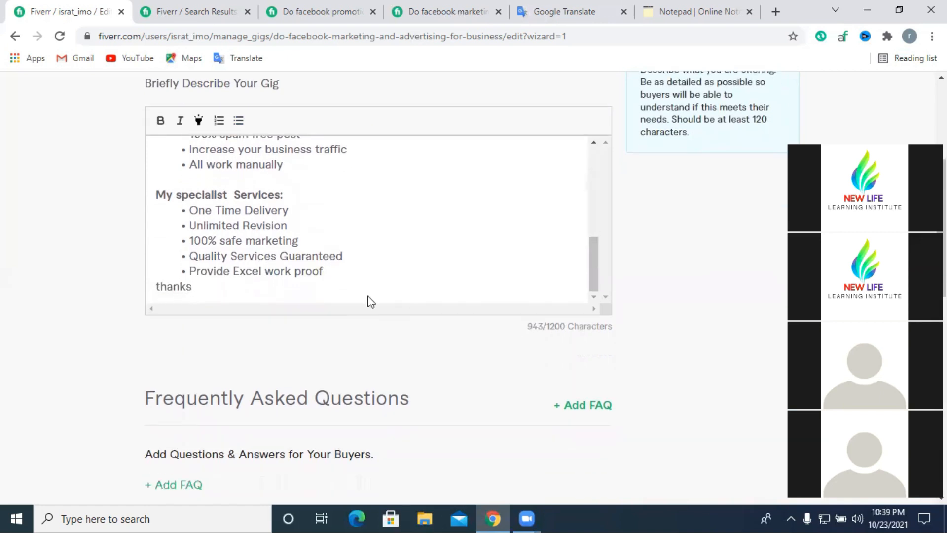
Step: Review the written gig description, covering the services description bullets and the specialist services section
scroll(365, 301, "up", 10)
scroll(341, 405, "down", 5)
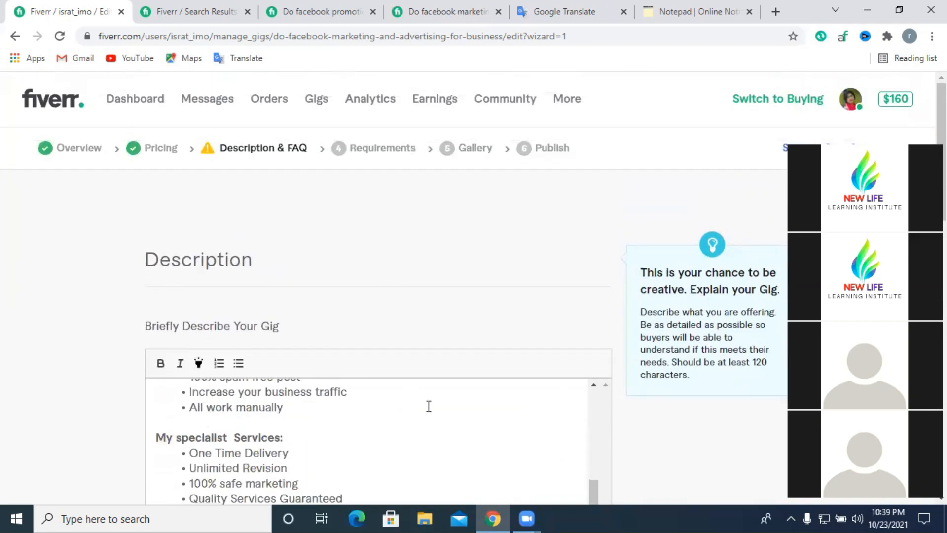
scroll(427, 406, "down", 5)
scroll(267, 227, "up", 3)
scroll(267, 227, "down", 1)
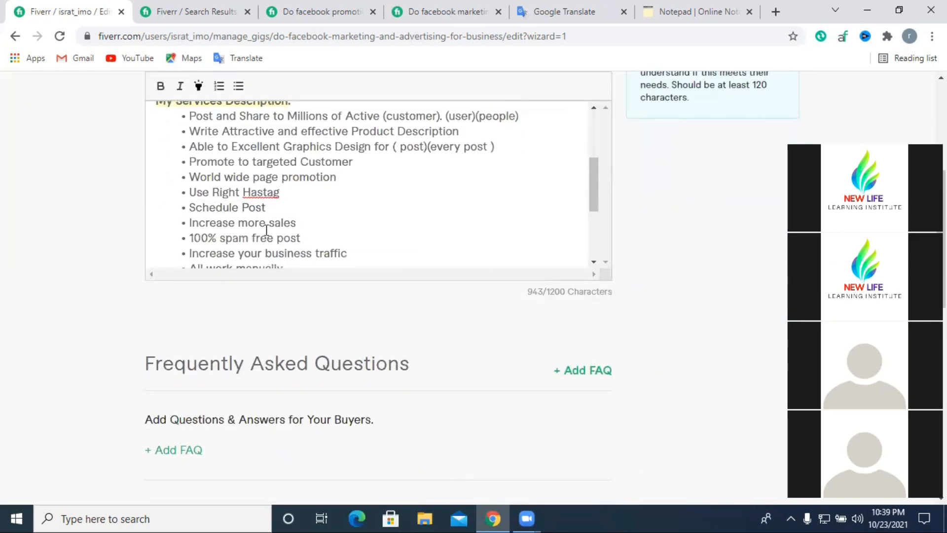
left_click_drag(190, 117, 313, 246)
scroll(325, 242, "down", 1)
left_click(330, 224)
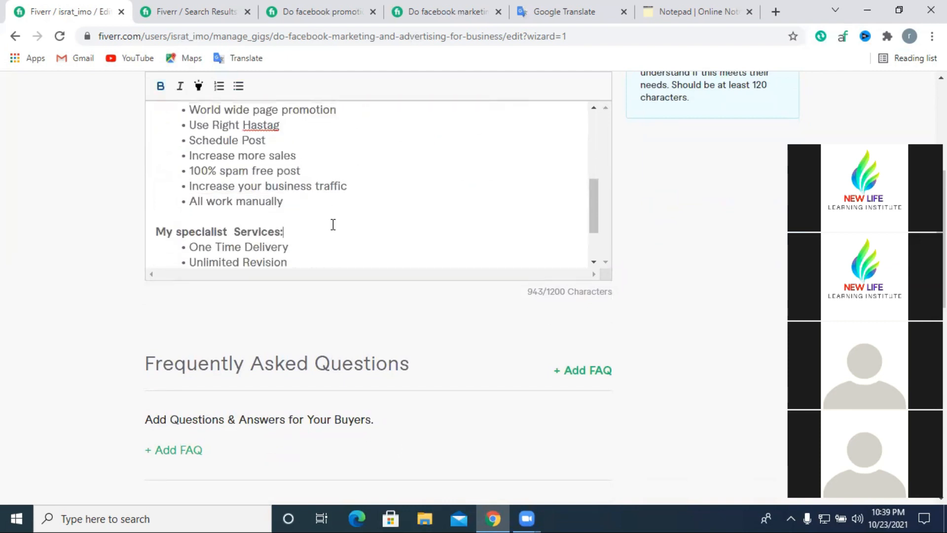
scroll(330, 225, "up", 1)
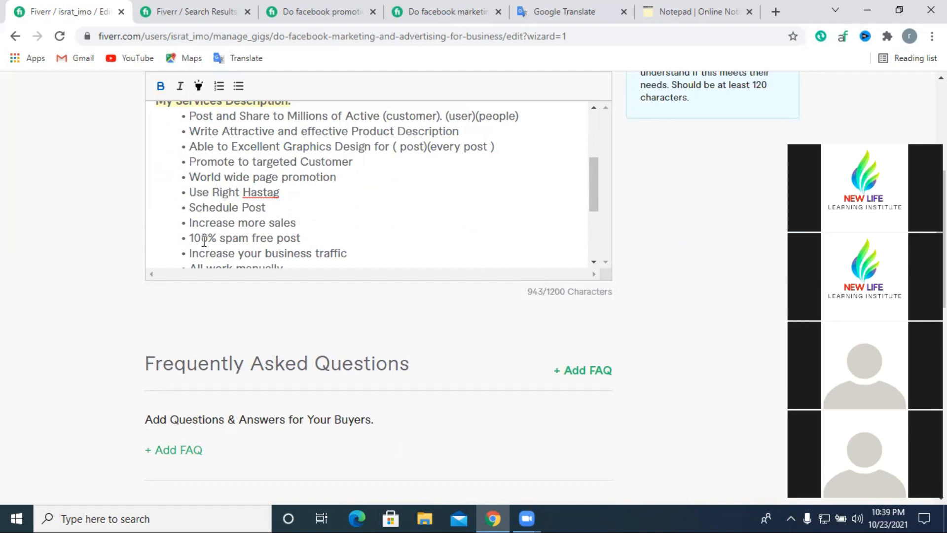
scroll(288, 224, "down", 3)
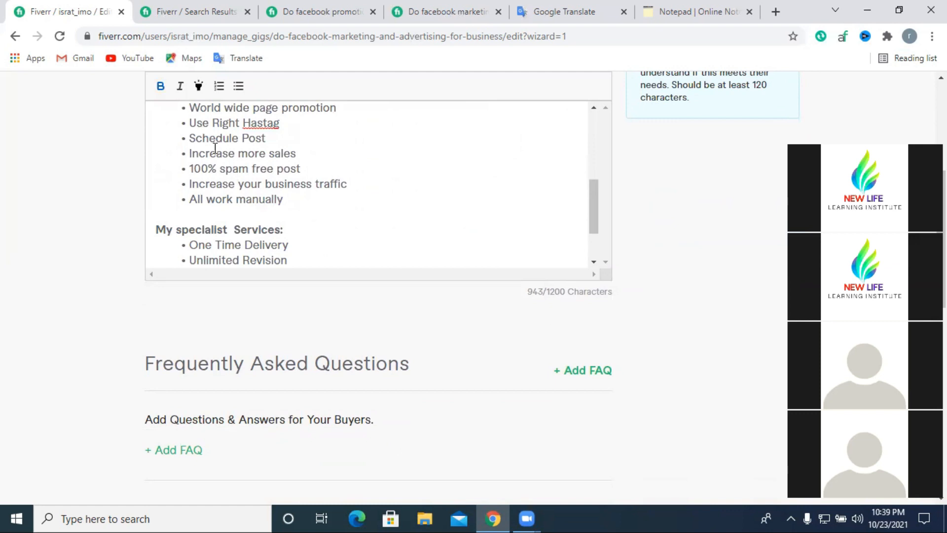
scroll(249, 185, "up", 6)
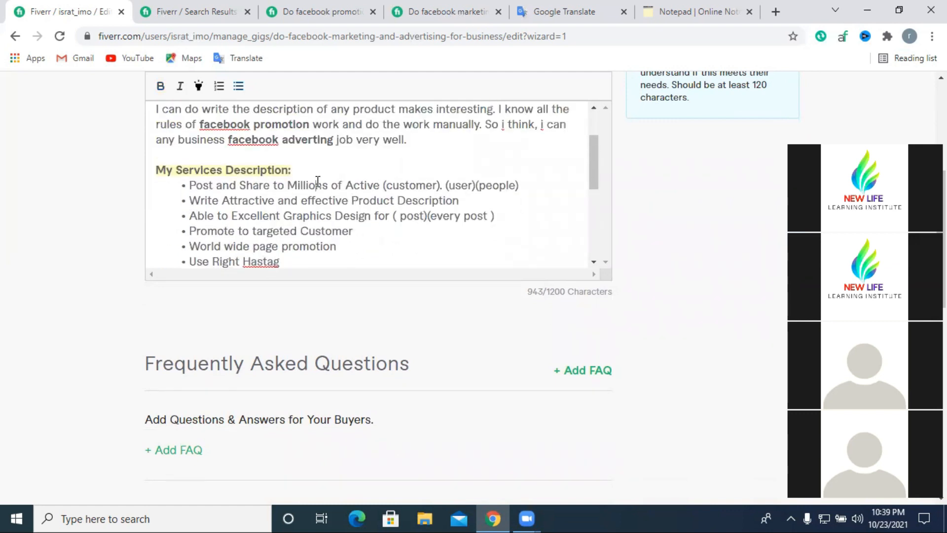
Step: Proofread the gig description from the bullet lists to the closing line, and reread the two introductory paragraphs about Facebook marketing experience and promotion work
double_click(318, 184)
scroll(291, 224, "down", 6)
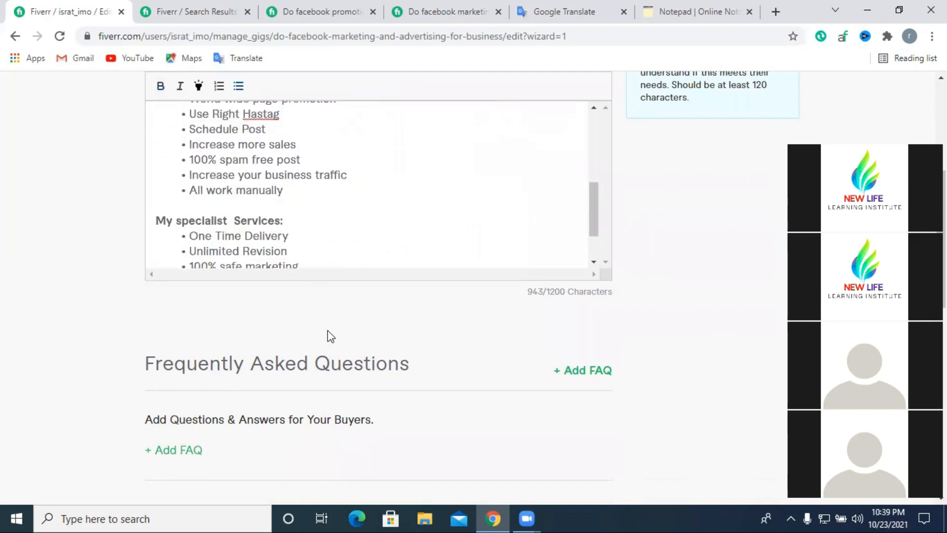
scroll(502, 267, "down", 4)
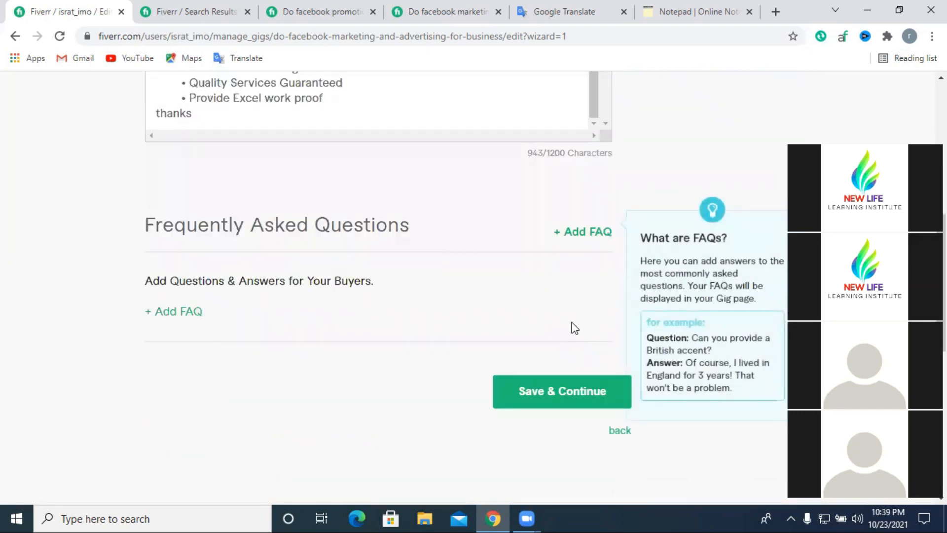
scroll(570, 324, "up", 4)
scroll(355, 261, "up", 10)
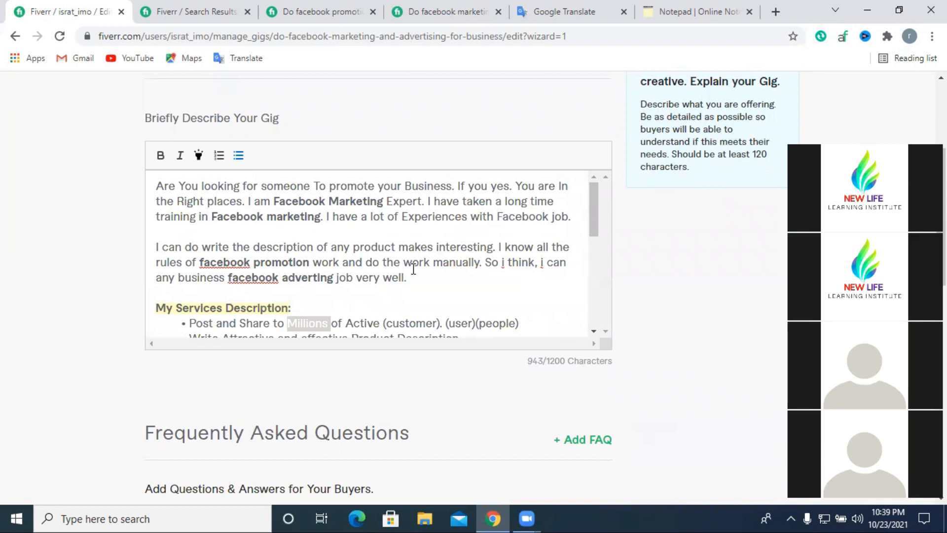
left_click_drag(413, 269, 155, 248)
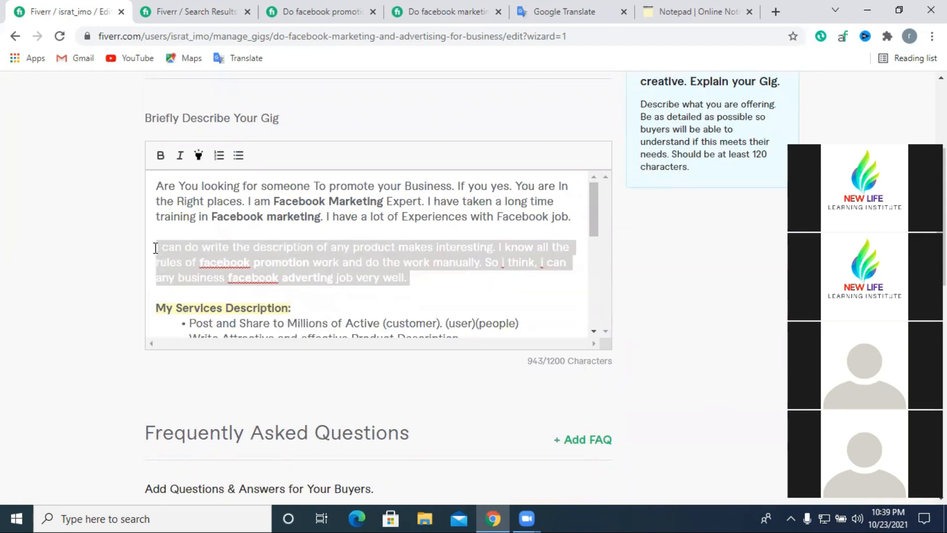
left_click(198, 236)
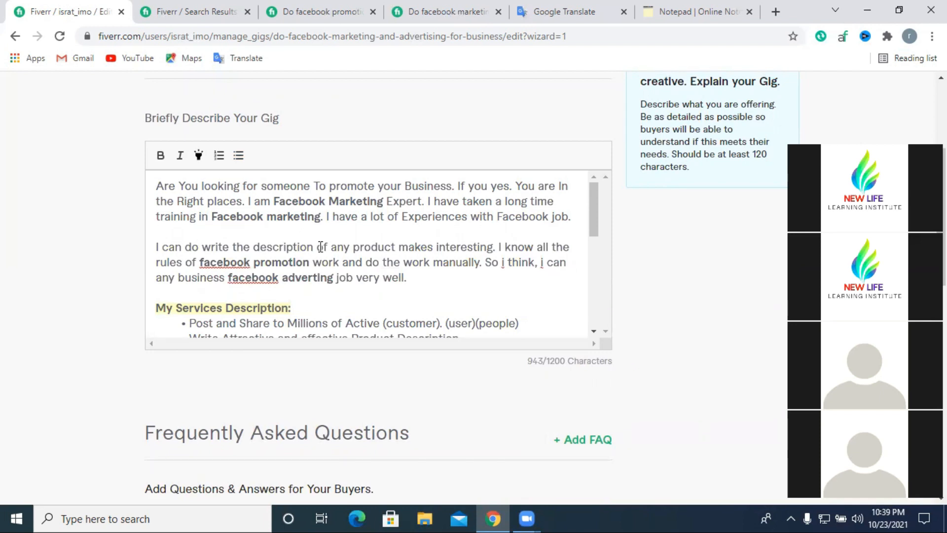
left_click_drag(409, 278, 156, 247)
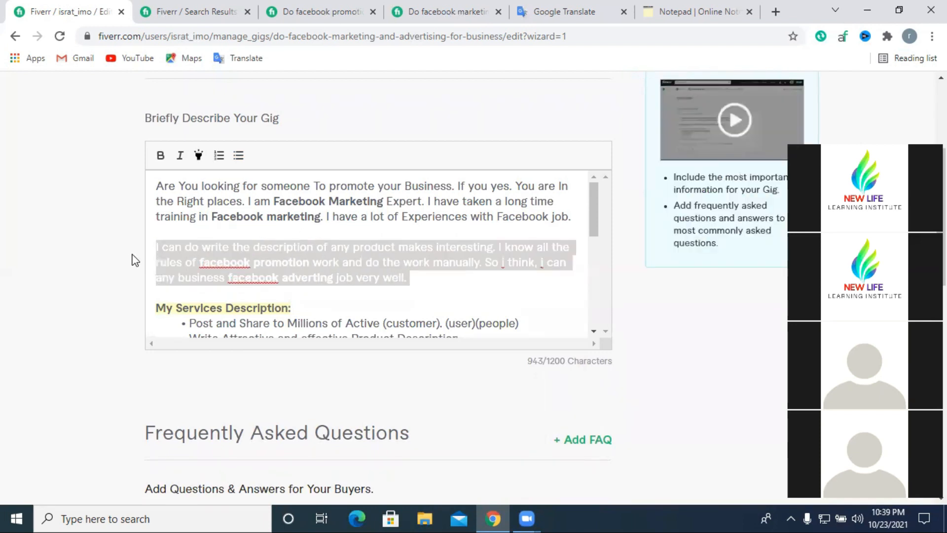
left_click(324, 217)
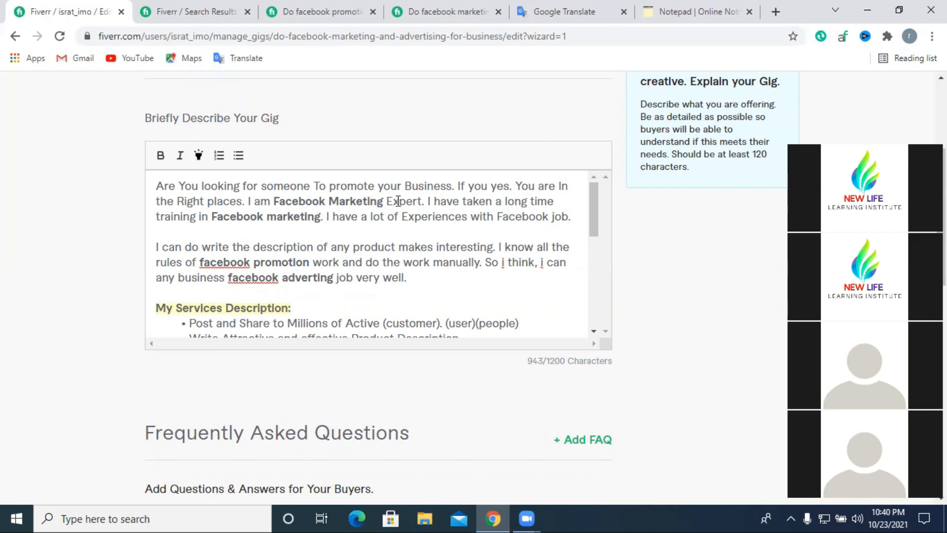
left_click_drag(427, 201, 159, 184)
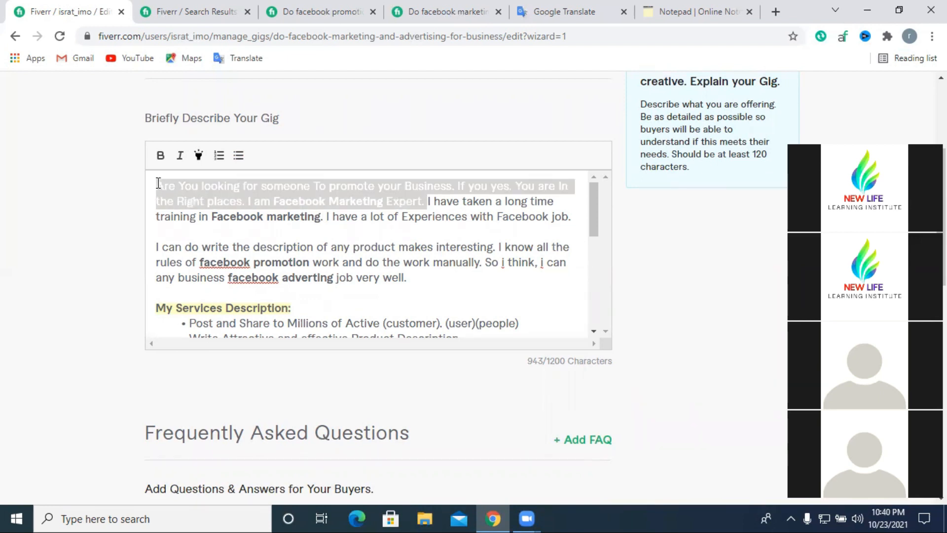
Step: Compare the two reference Facebook marketing gigs with the gig description being edited, down to its closing list
left_click(435, 206)
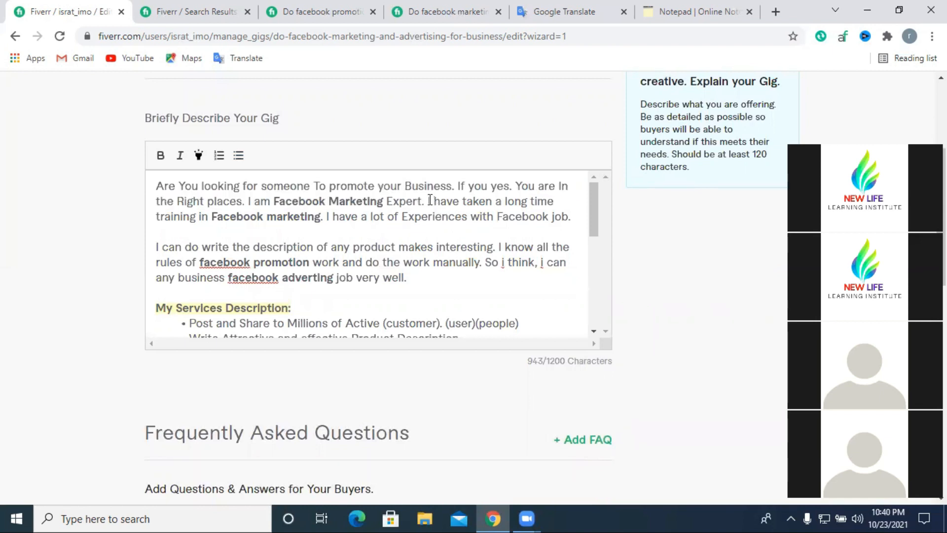
left_click_drag(430, 199, 447, 217)
left_click(429, 12)
scroll(253, 296, "up", 7)
scroll(253, 296, "up", 3)
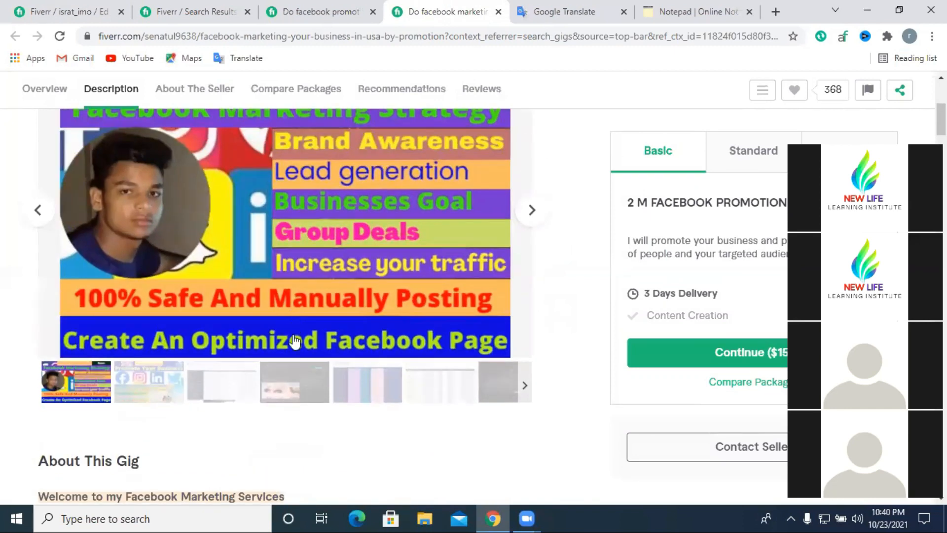
scroll(291, 335, "down", 3)
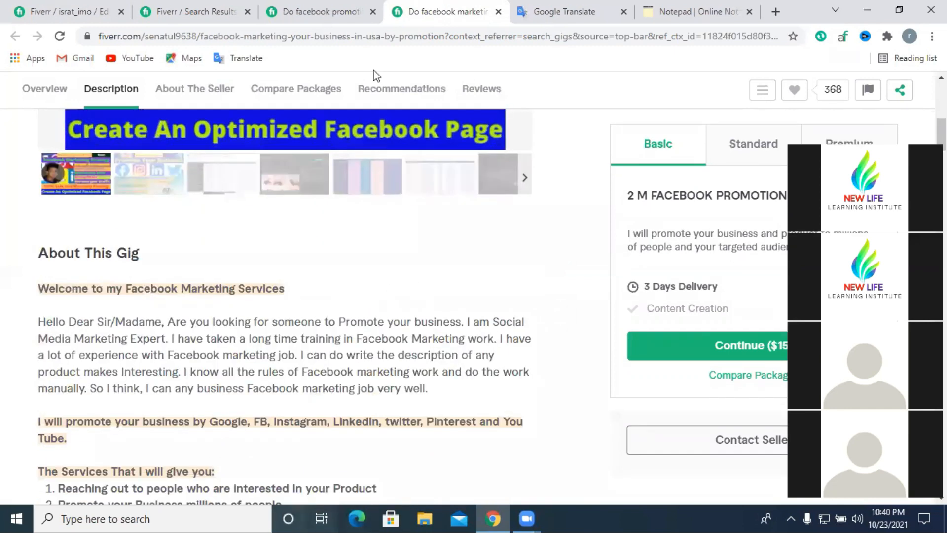
key("ctrl+shift+Tab")
scroll(425, 274, "up", 10)
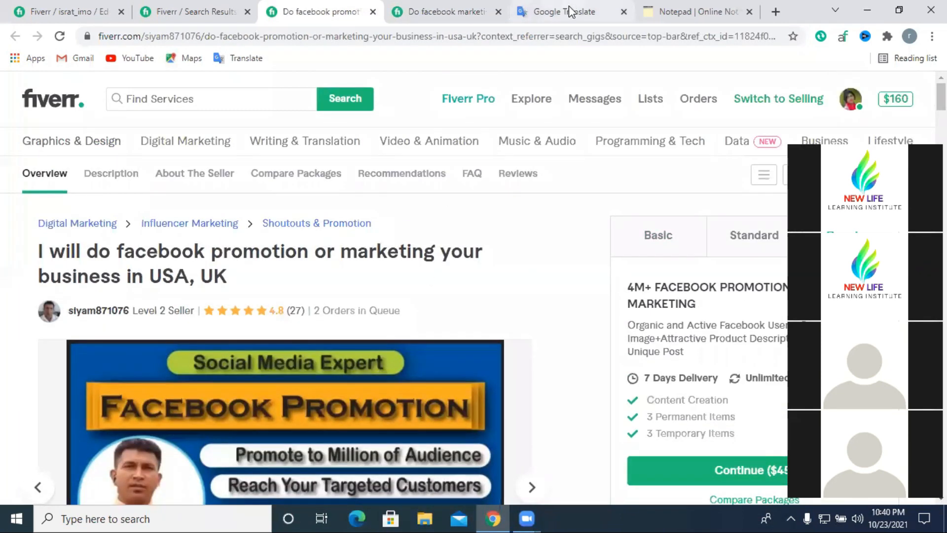
left_click(63, 2)
scroll(429, 266, "down", 2)
scroll(444, 271, "down", 4)
scroll(512, 371, "down", 2)
scroll(424, 279, "up", 8)
scroll(317, 323, "down", 5)
scroll(395, 253, "down", 2)
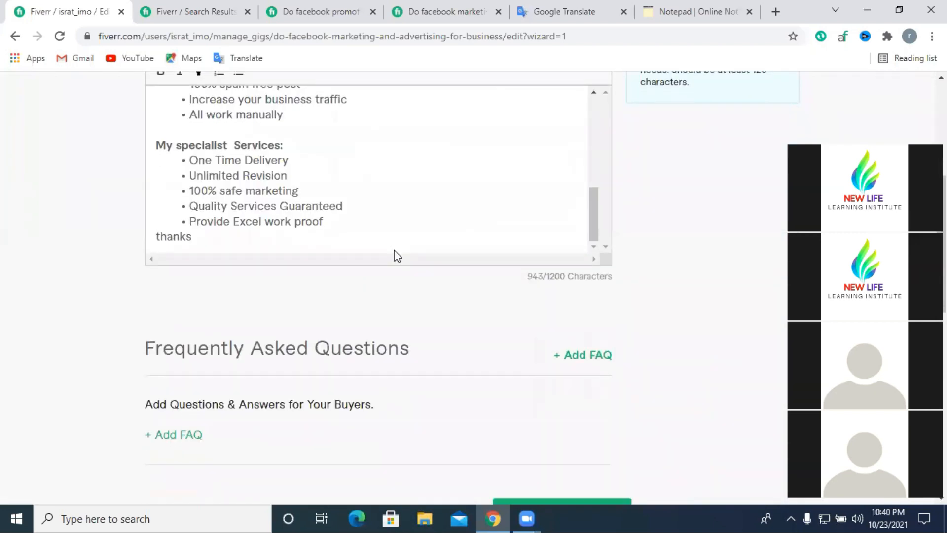
Step: Highlight the bold heading "My specialist Services:" in the gig description
scroll(250, 201, "up", 2)
triple_click(222, 167)
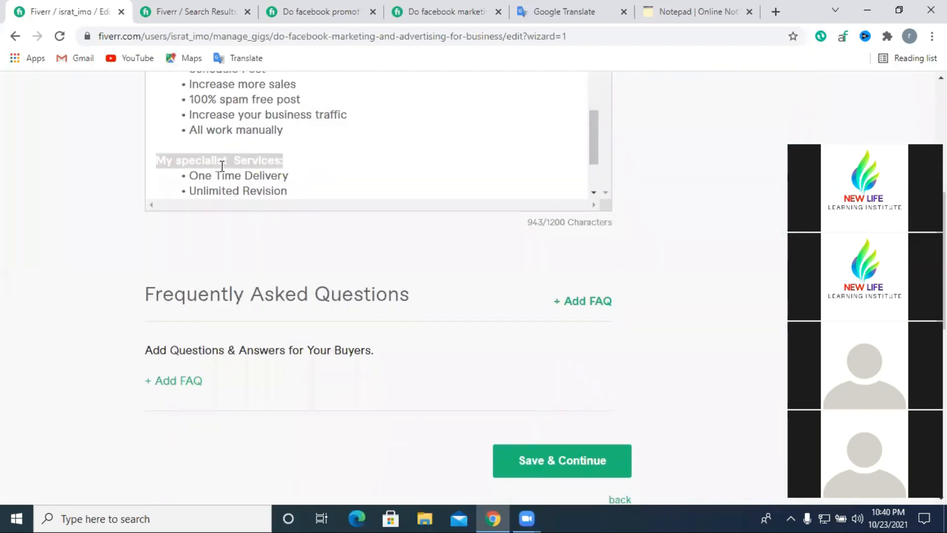
scroll(330, 256, "up", 5)
left_click(161, 295)
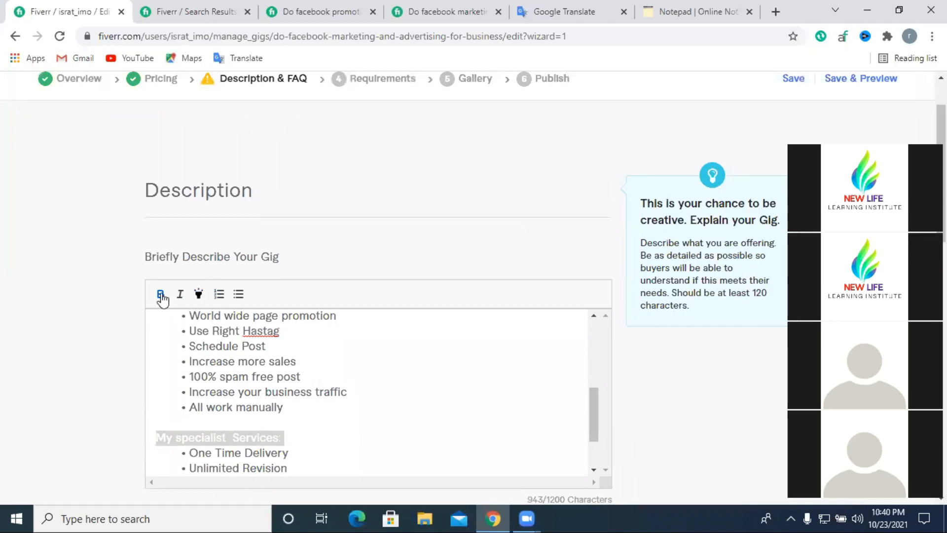
left_click(167, 295)
left_click(350, 414)
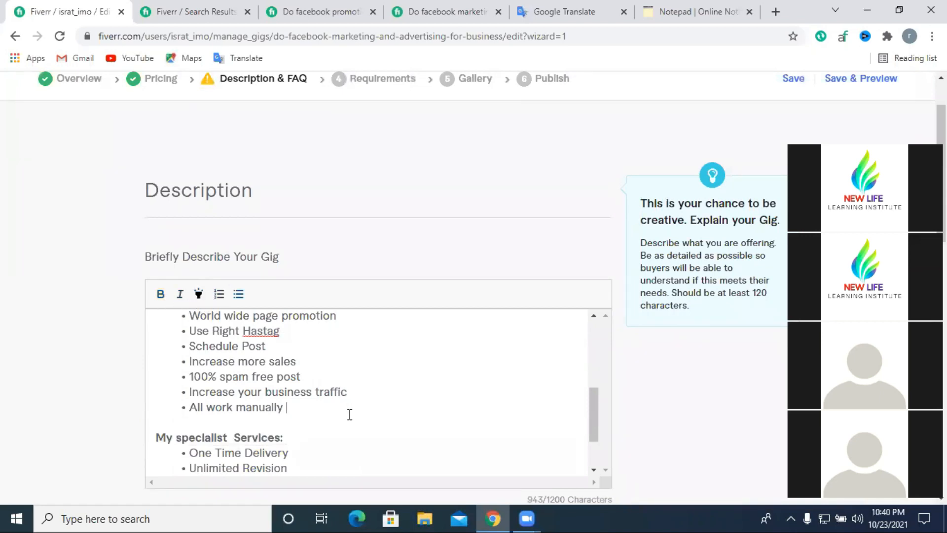
triple_click(255, 433)
left_click(195, 294)
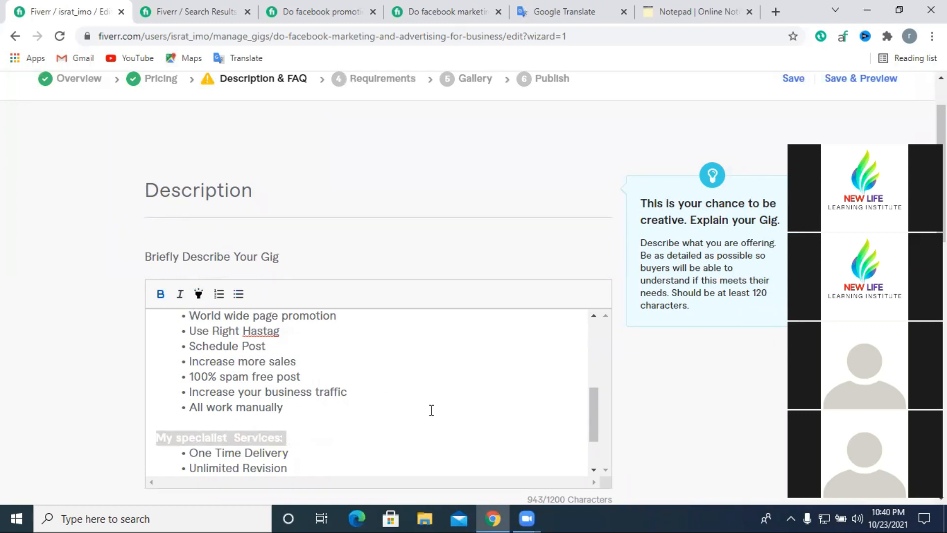
left_click(424, 407)
Step: Try to save the gig description and continue to the next section
scroll(383, 411, "down", 4)
scroll(581, 408, "down", 5)
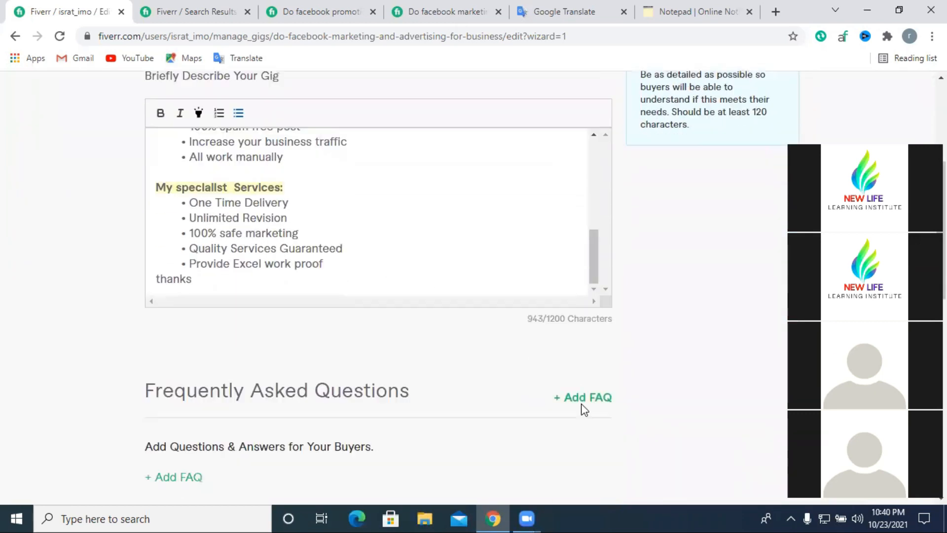
left_click(545, 336)
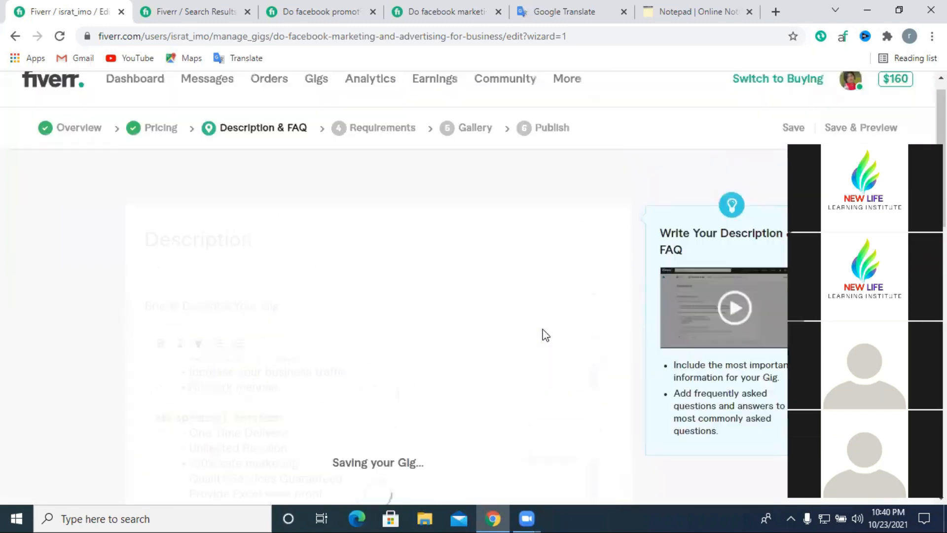
Step: Insert a hyphen into "promotion" in the "World wide page promotion" bullet and save the description to continue to Requirements
scroll(460, 288, "down", 1)
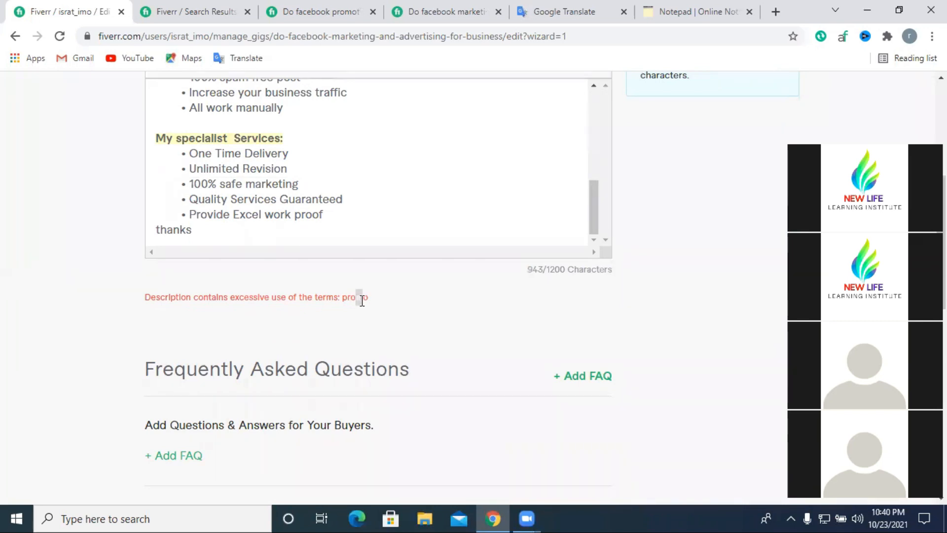
scroll(362, 300, "up", 1)
scroll(333, 256, "up", 3)
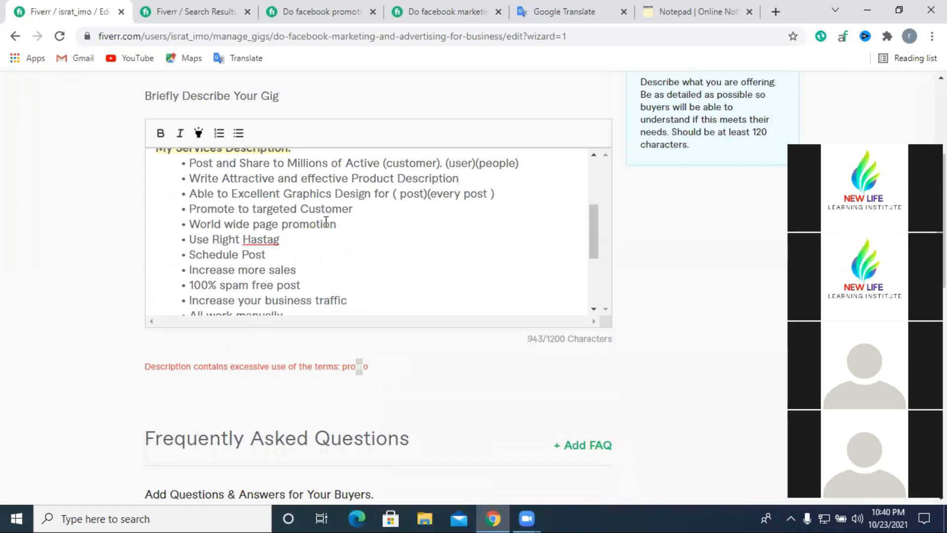
left_click(289, 224)
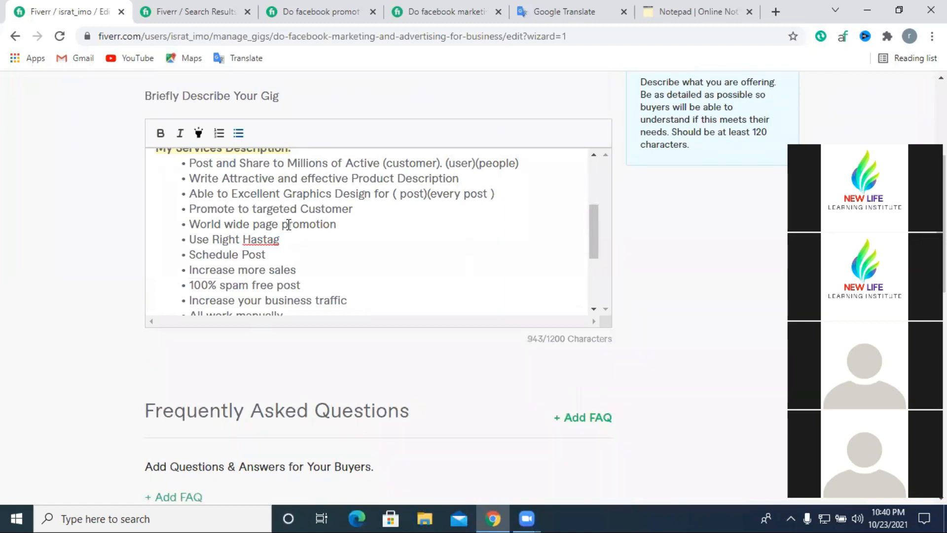
type("-")
scroll(457, 360, "down", 8)
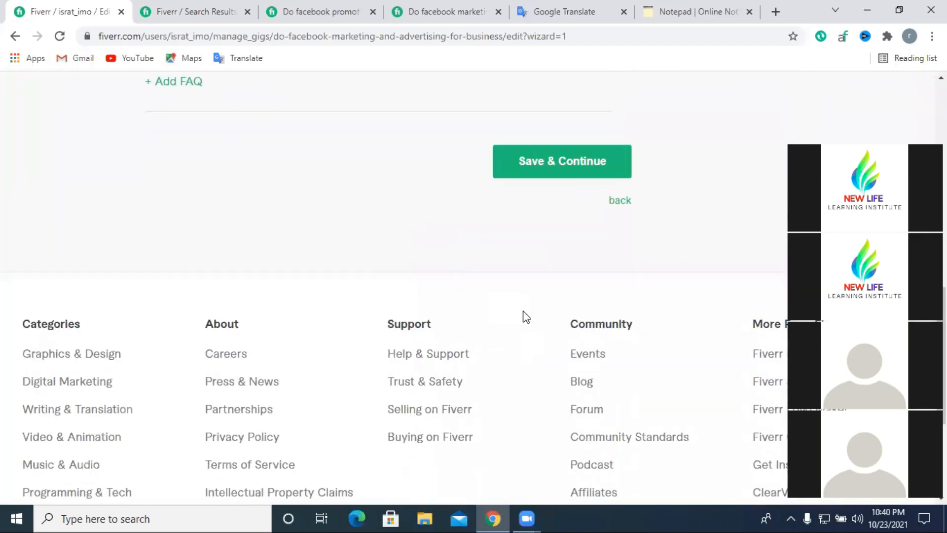
left_click(525, 161)
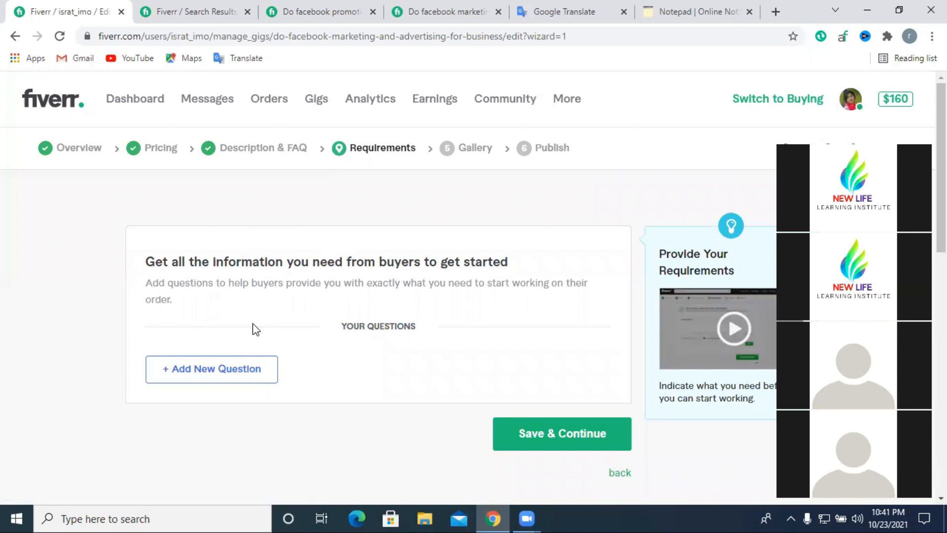
Step: Start a new buyer question and set its answer form to Attachment
left_click(211, 379)
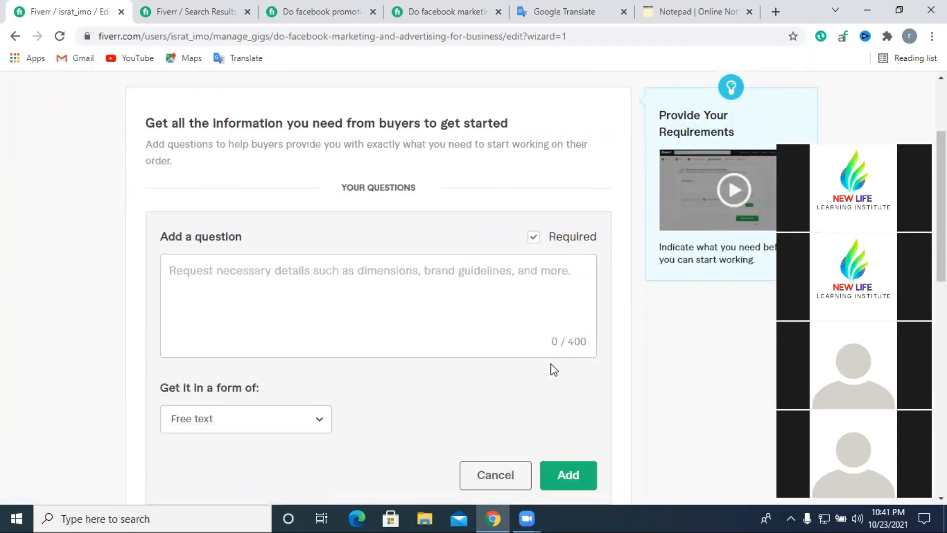
left_click(220, 424)
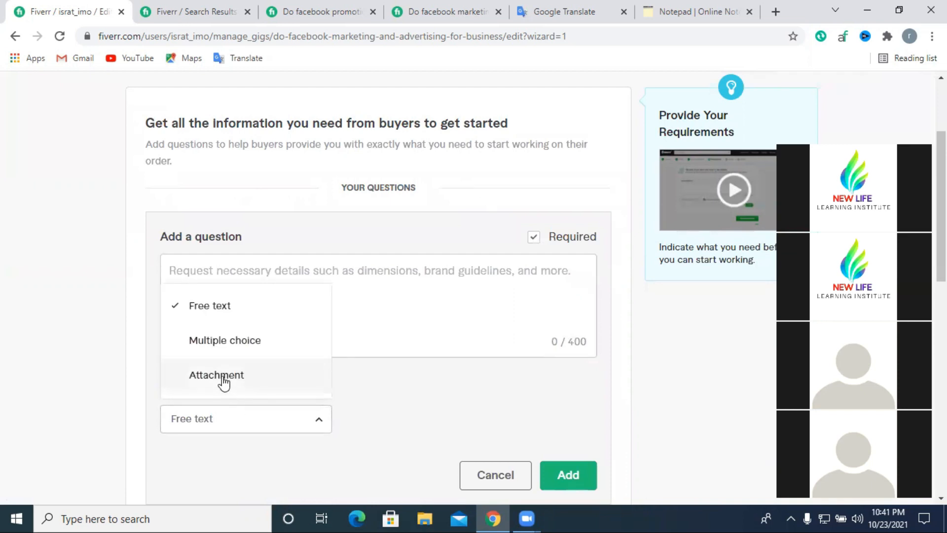
left_click(222, 377)
left_click(187, 271)
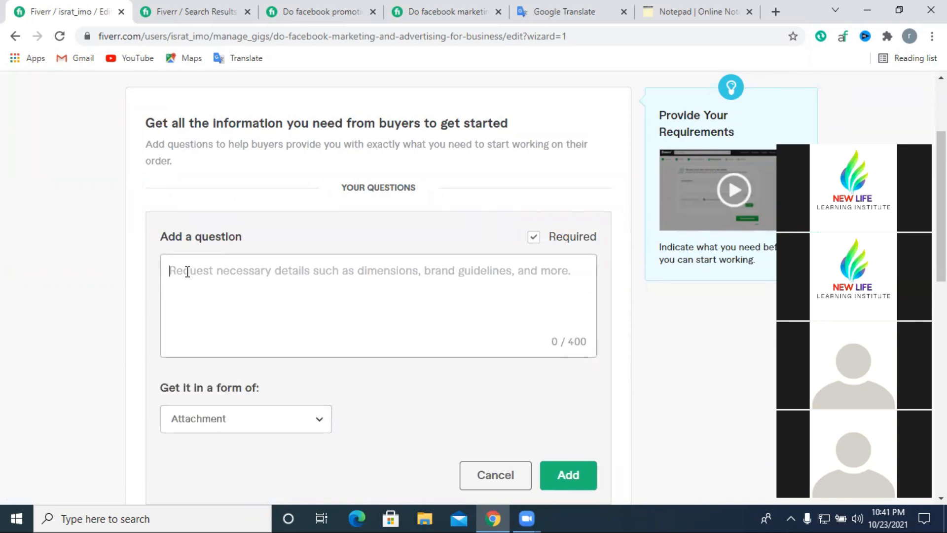
Step: Enter "1. Website Link/Facebook page link" as the first line of the question
type("1")
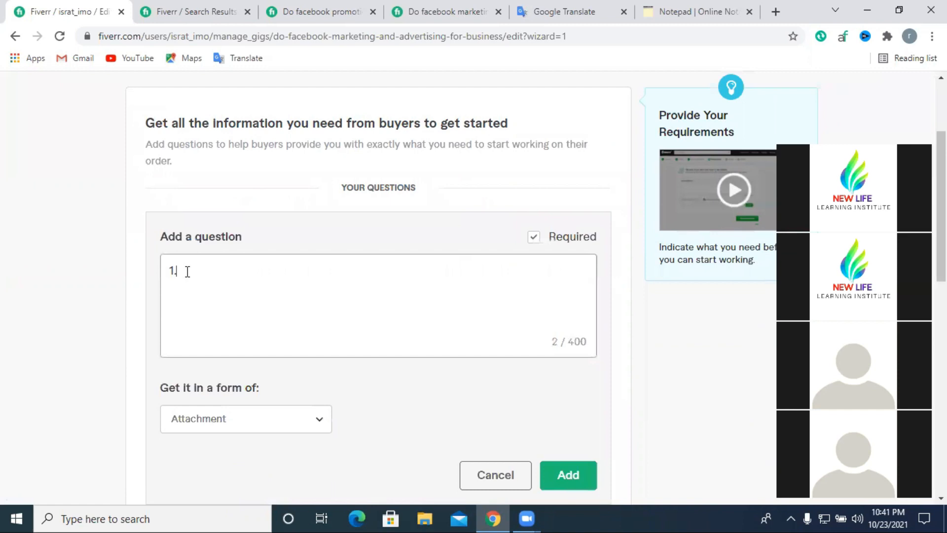
type(". V")
type("ebsite ")
type("Link")
type("/")
type("Faceboo")
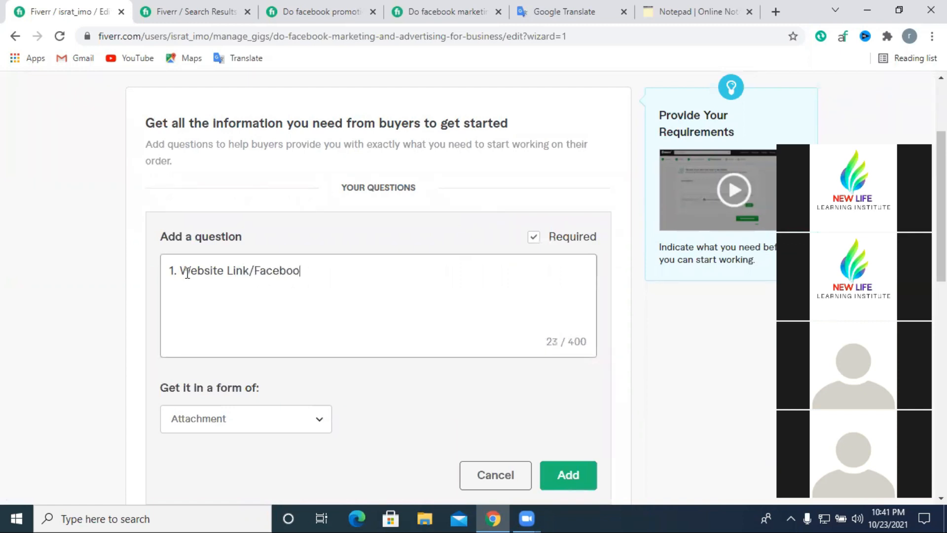
type("k page a")
type("c")
key("BackSpace")
key("BackSpace")
type("link ")
Step: Add the second line "2. Short Description" to the question, correcting its spelling
type("2. Short ")
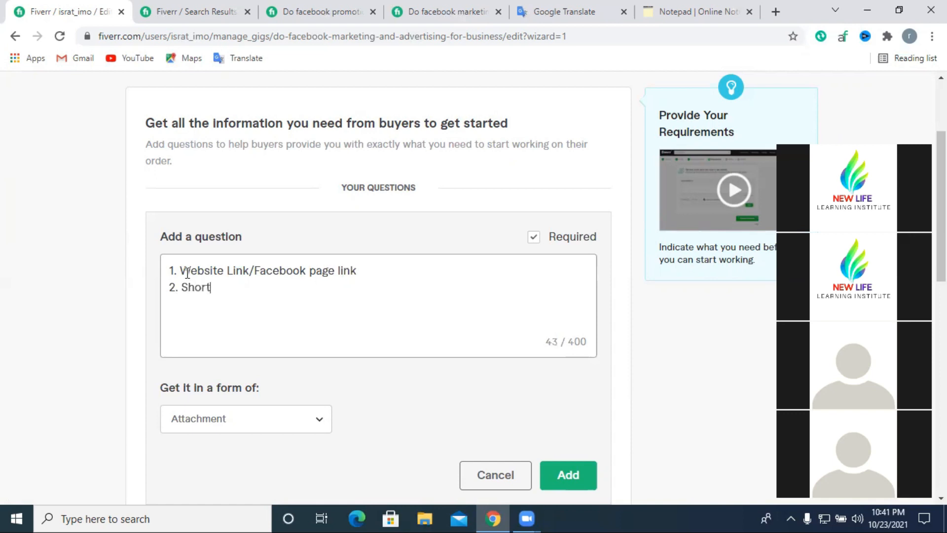
type("Descrip")
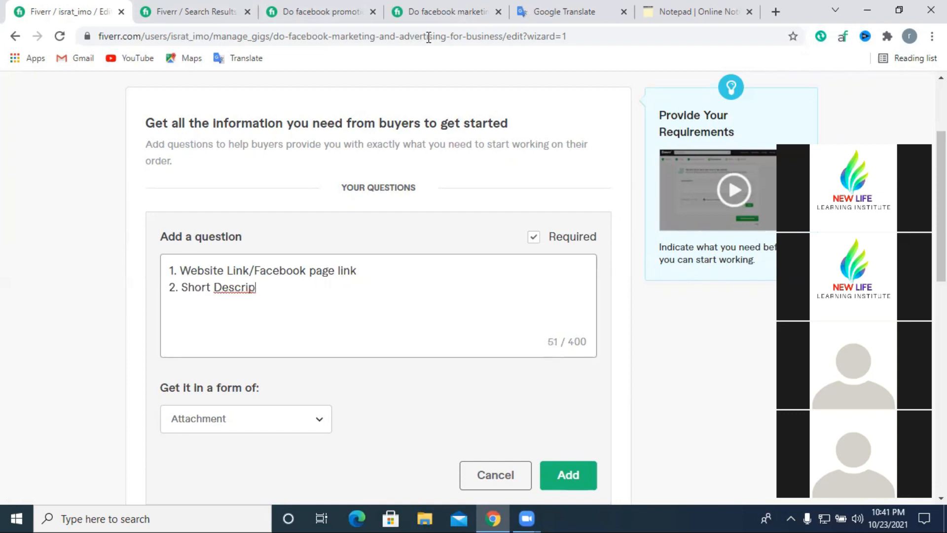
left_click(256, 287)
type("tion")
right_click(255, 288)
left_click(292, 300)
Step: Add the third line "3. Photo/image" to the question as its last item
key("Return")
type("3. Photo")
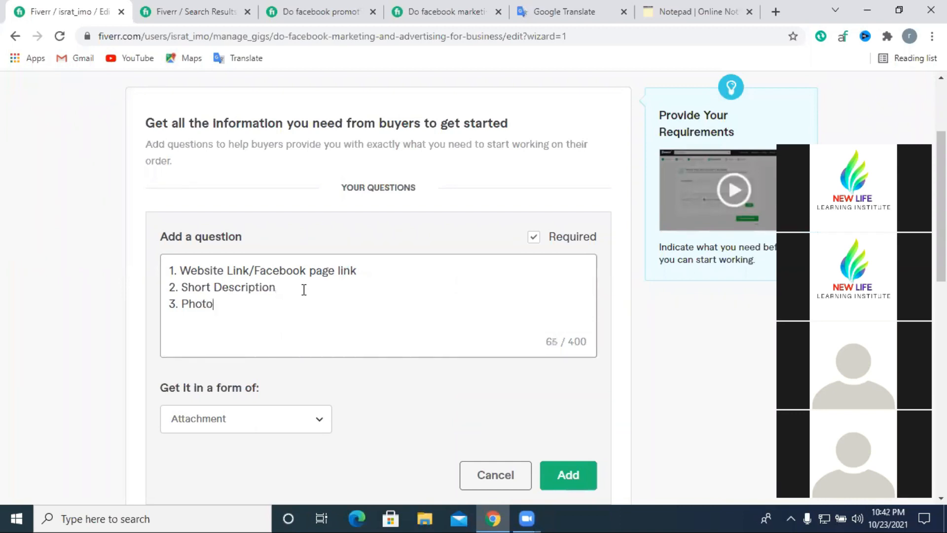
type("/image 4.")
type("fa")
key("BackSpace")
key("BackSpace")
key("BackSpace")
key("BackSpace")
Step: Add the attachment question to the requirements, then save them and continue to the Gallery section
scroll(306, 380, "down", 1)
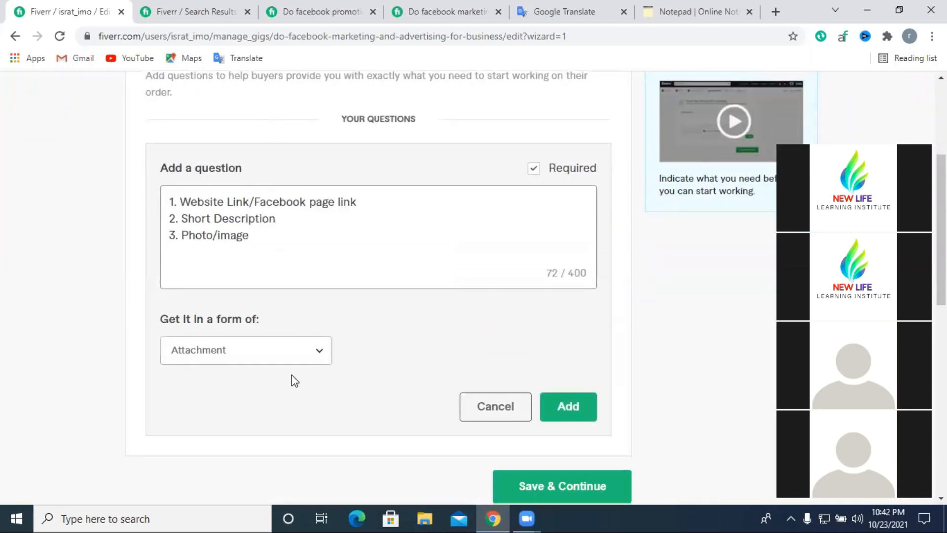
left_click(231, 351)
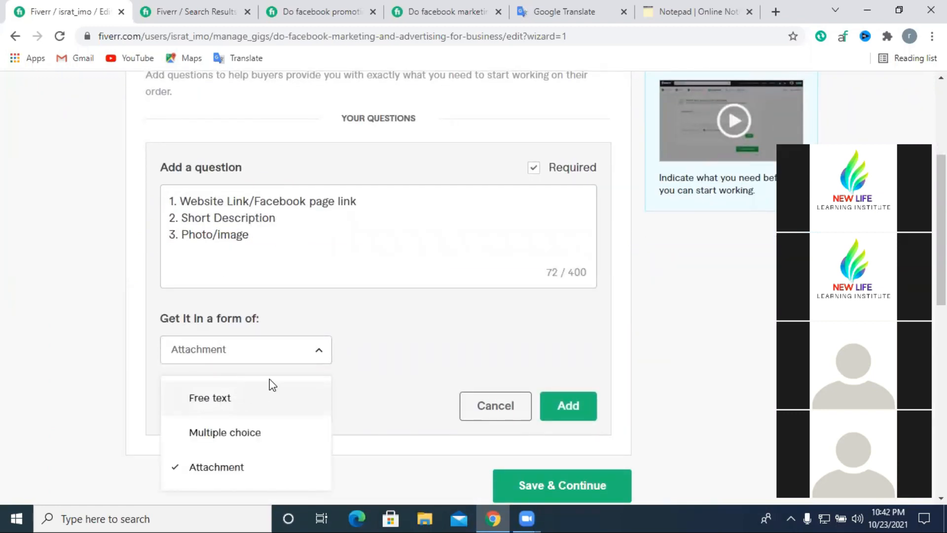
scroll(270, 385, "down", 1)
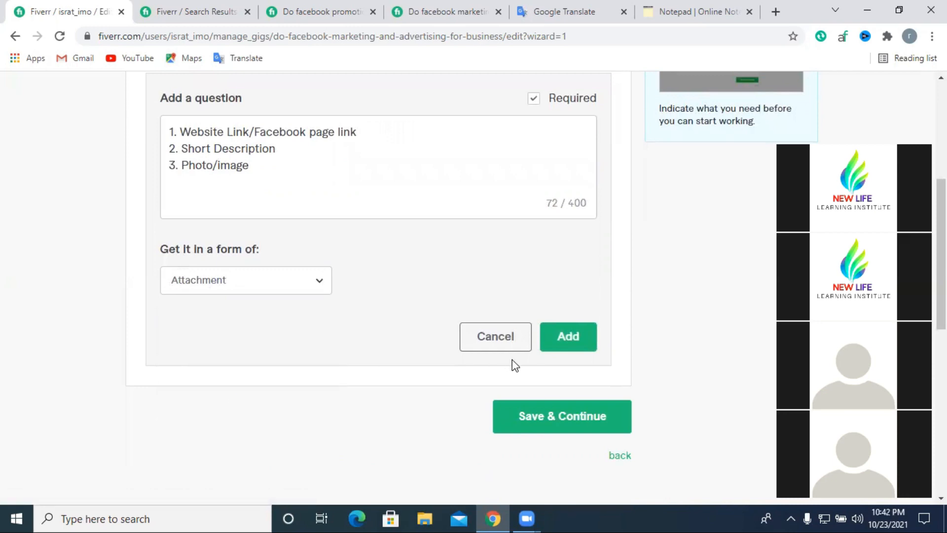
left_click(585, 344)
scroll(482, 321, "up", 4)
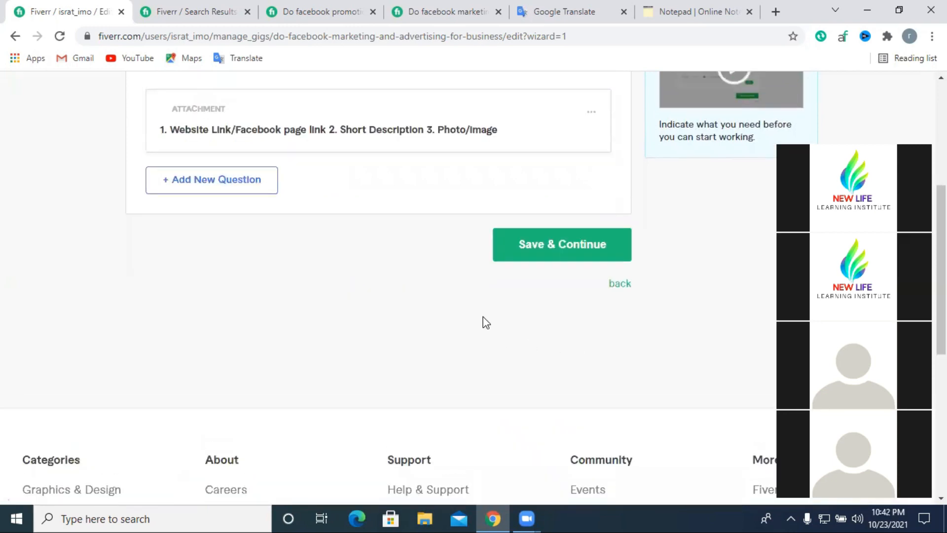
left_click(538, 380)
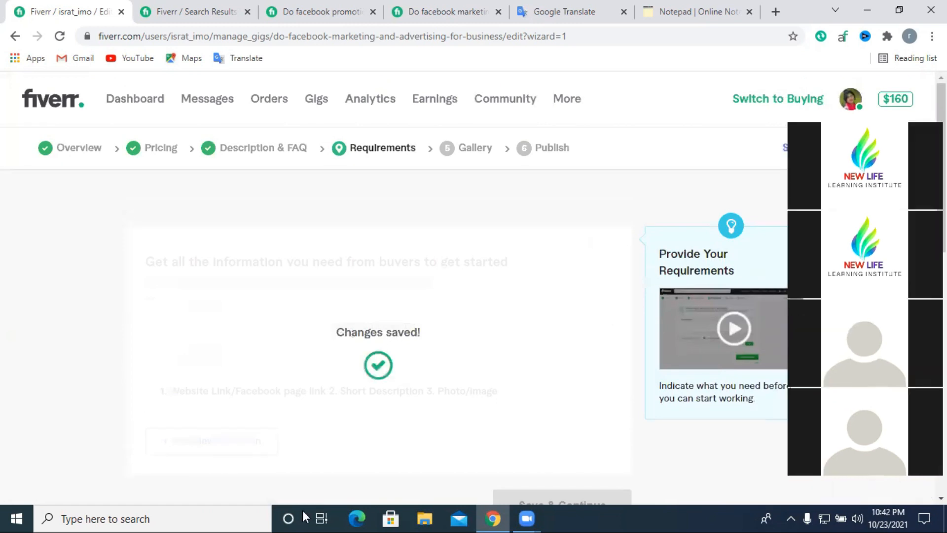
scroll(415, 323, "down", 9)
scroll(426, 326, "up", 7)
left_click(191, 11)
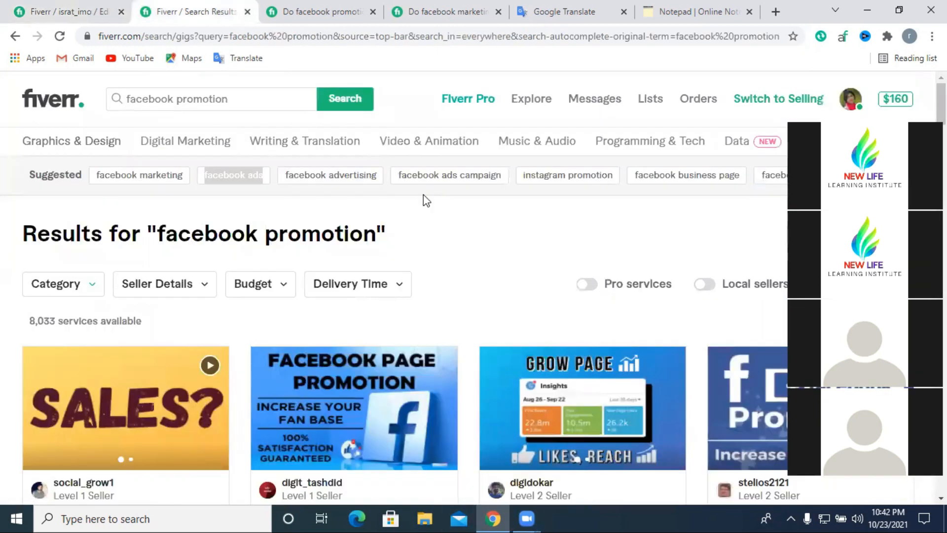
Step: Open a new browser tab and close the Notepad, Google Translate and second reference Facebook marketing gig tabs
left_click(775, 12)
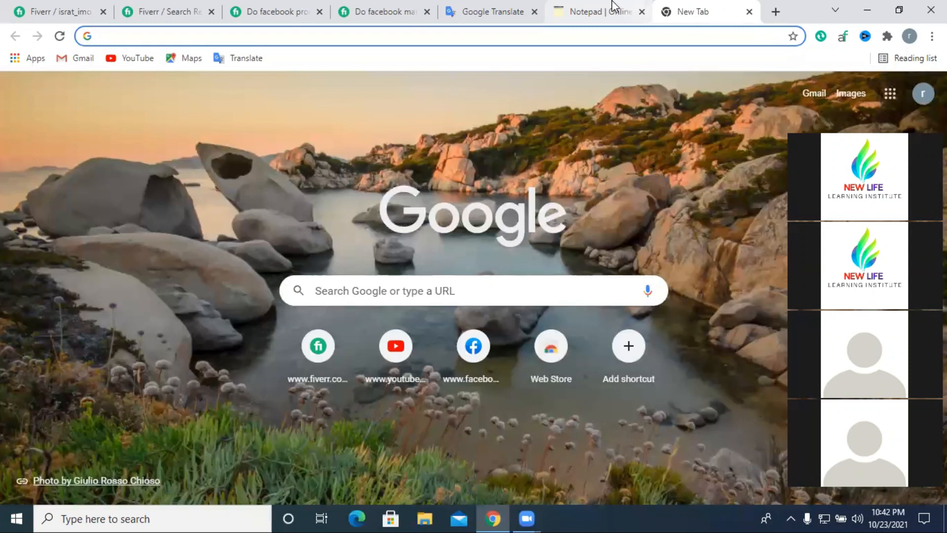
left_click(617, 9)
left_click(641, 12)
left_click(485, 12)
left_click(534, 12)
left_click(402, 11)
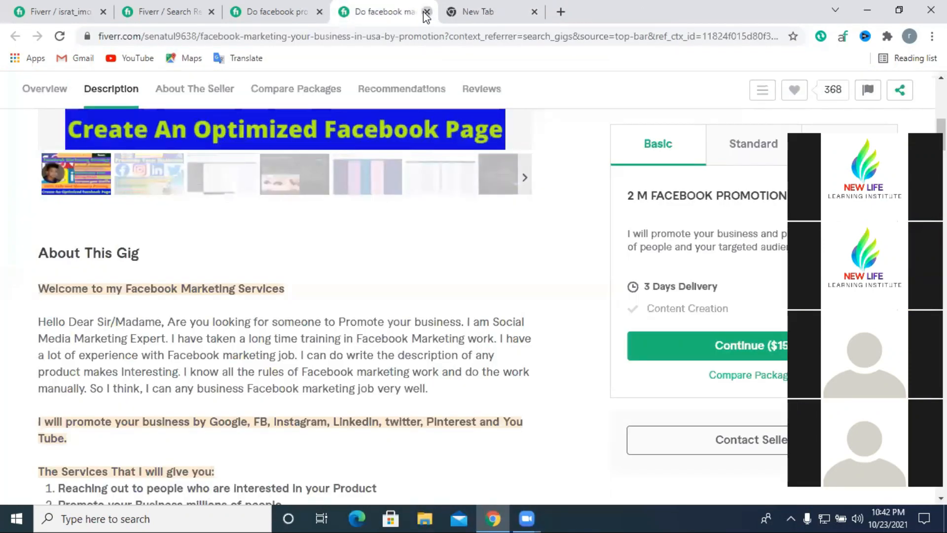
left_click(426, 12)
Step: Search Google for "canva" in the empty browser tab and open the Canva website from the results
left_click(286, 8)
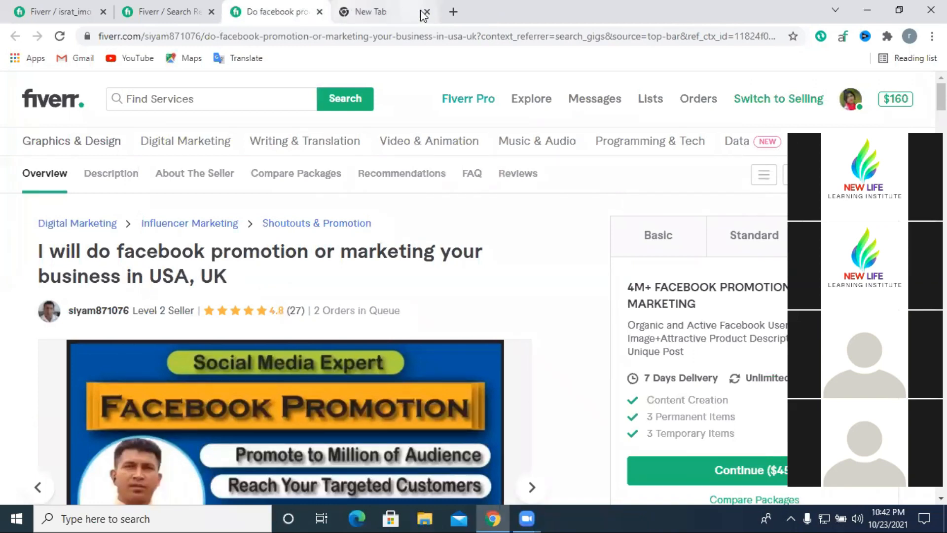
left_click(389, 13)
left_click(337, 40)
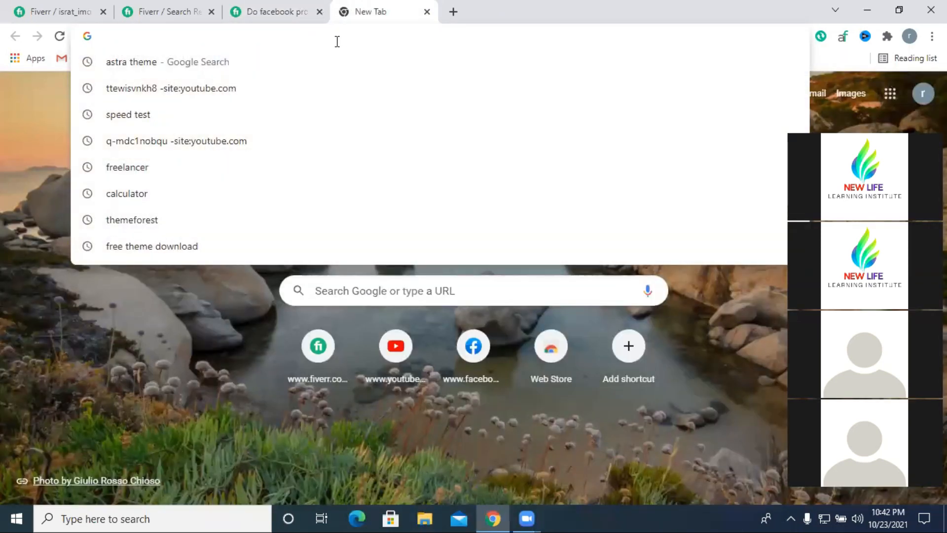
type("ca")
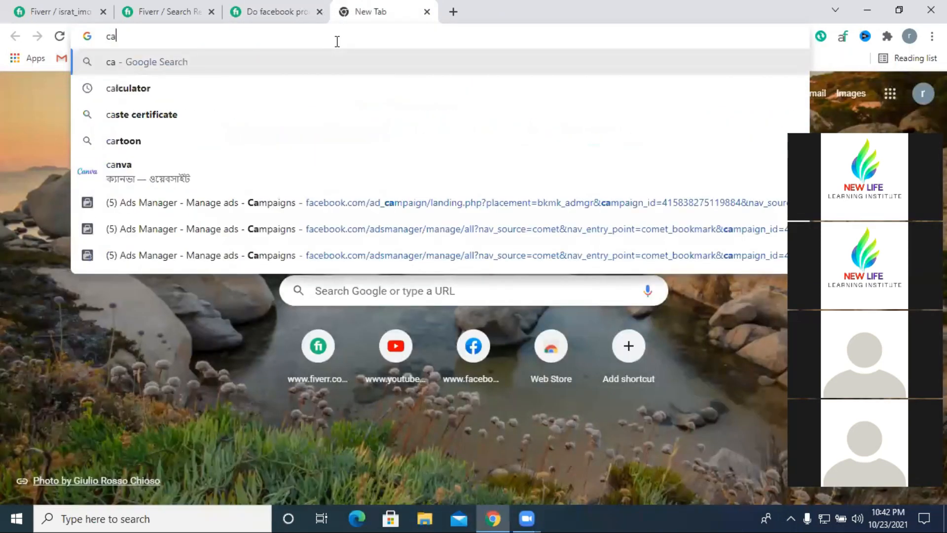
type("nva")
key("Return")
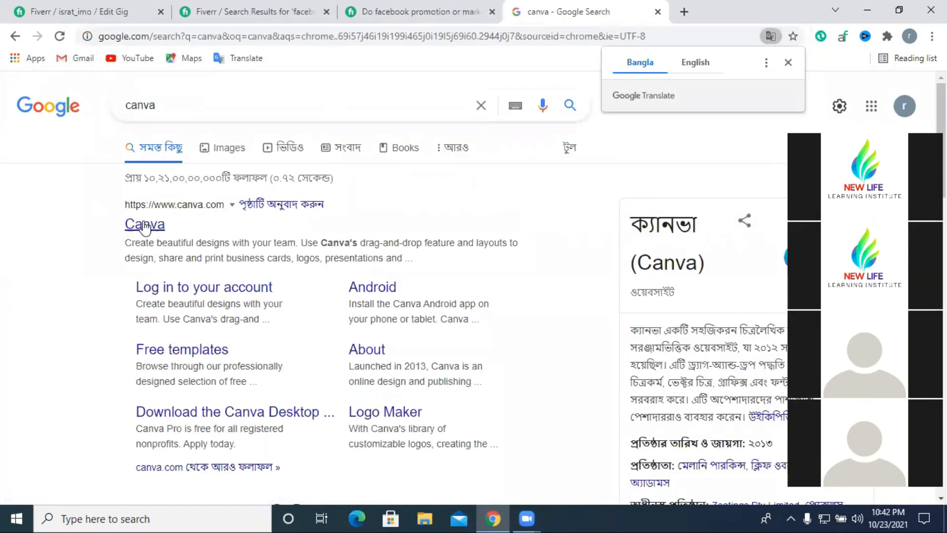
left_click(145, 226)
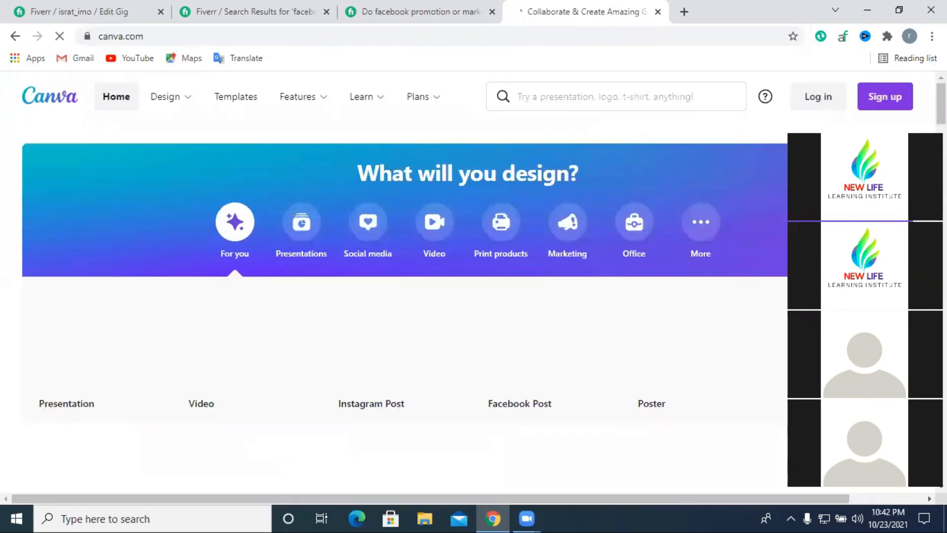
left_click_drag(864, 127, 451, 435)
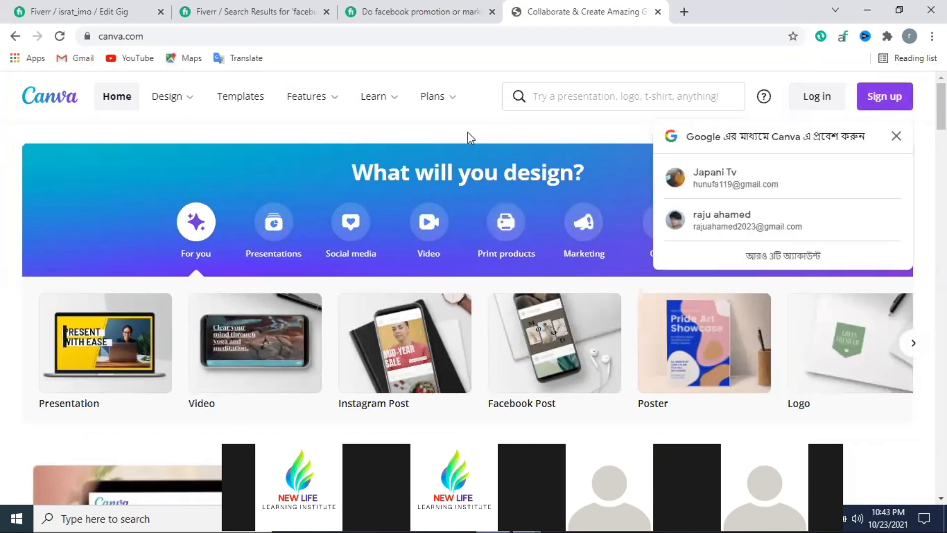
Step: Dismiss the Google sign-in prompt and try to log in to Canva with the Facebook account
left_click(896, 136)
left_click(817, 101)
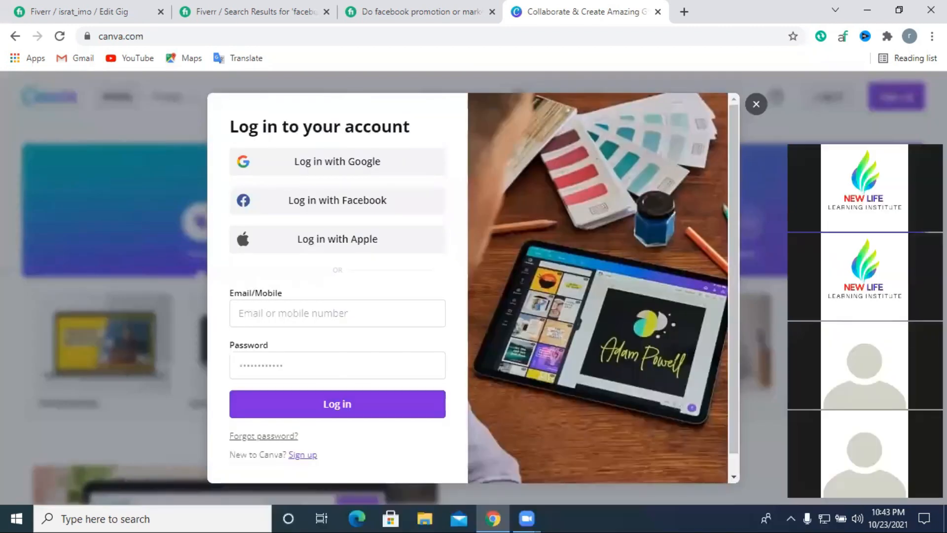
left_click(386, 204)
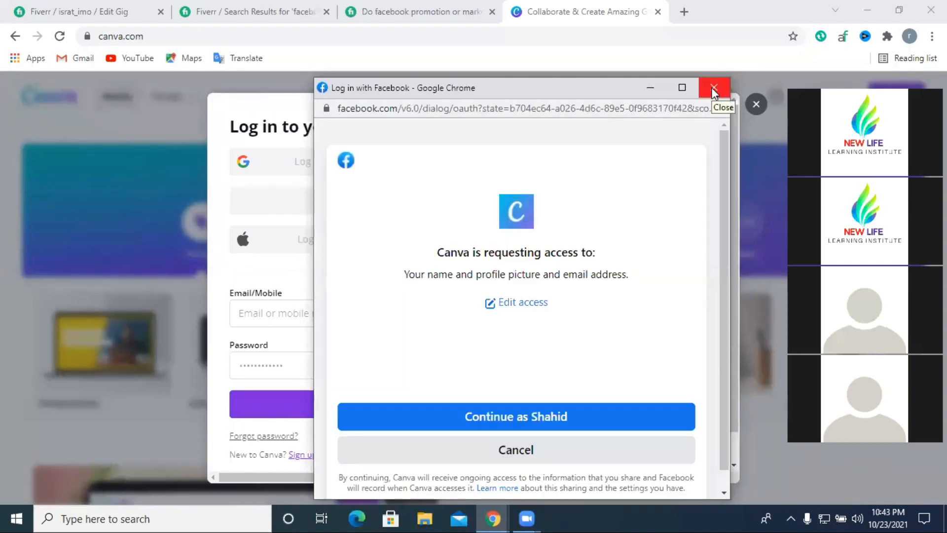
left_click(521, 417)
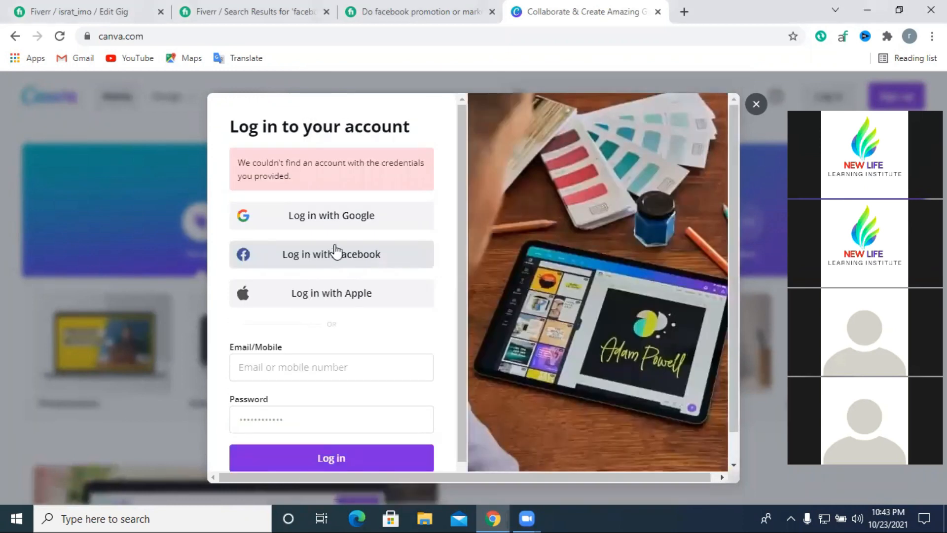
left_click(750, 104)
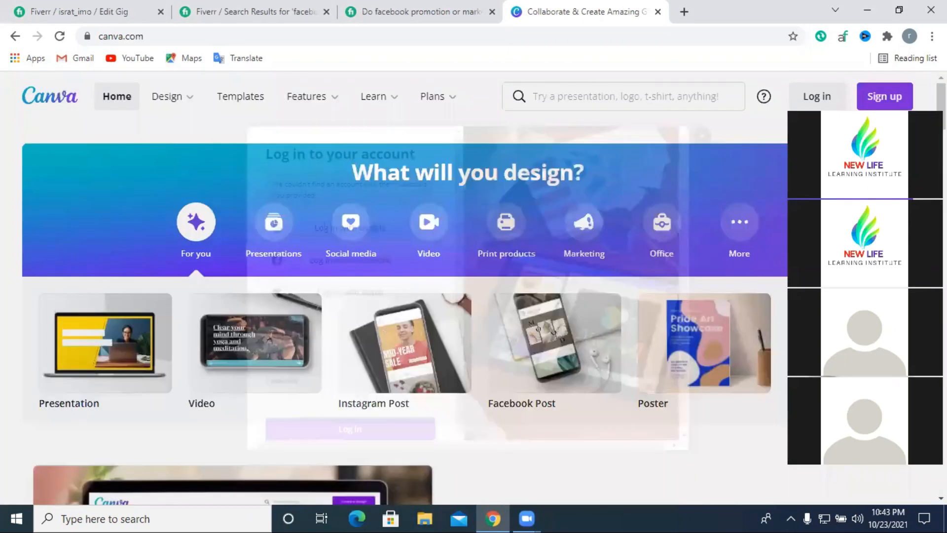
Step: Sign up for a new Canva account with Facebook, dropping the Google account option
left_click(878, 95)
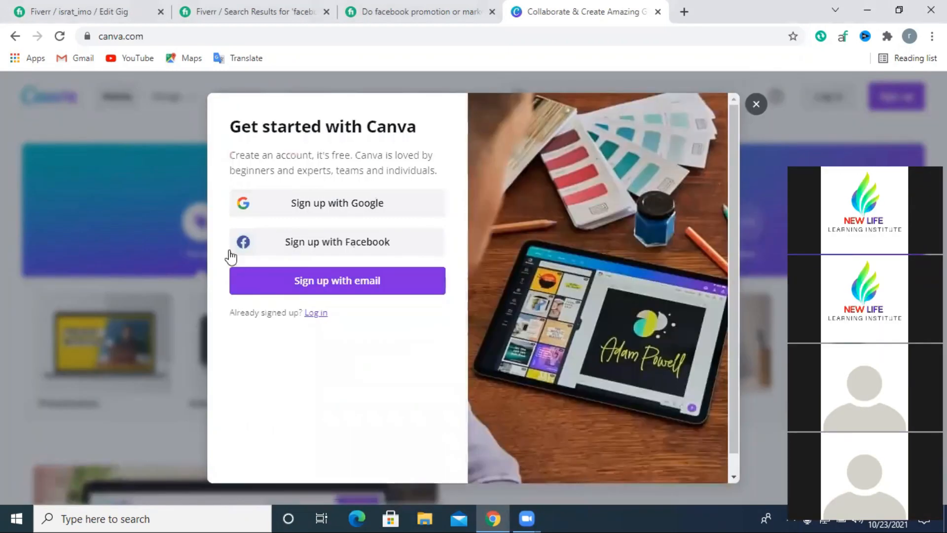
left_click(326, 204)
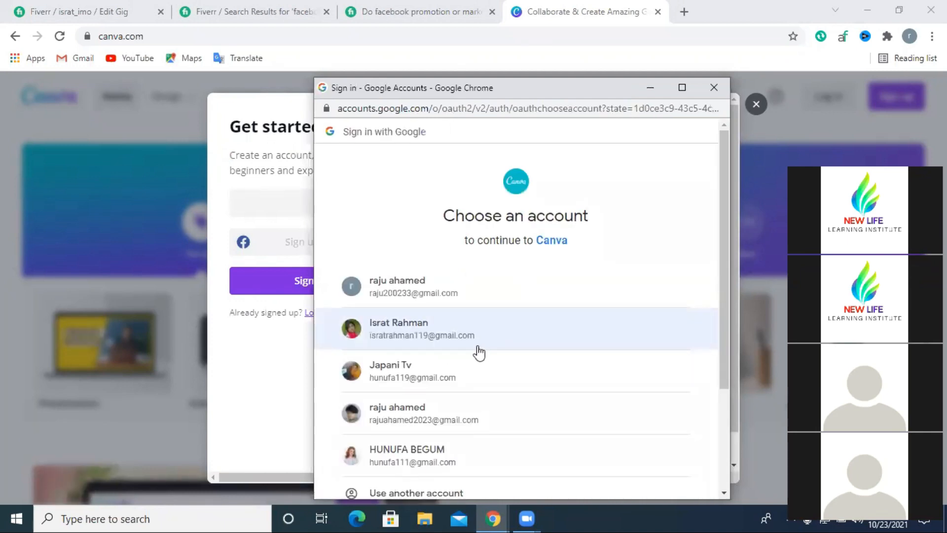
left_click(715, 88)
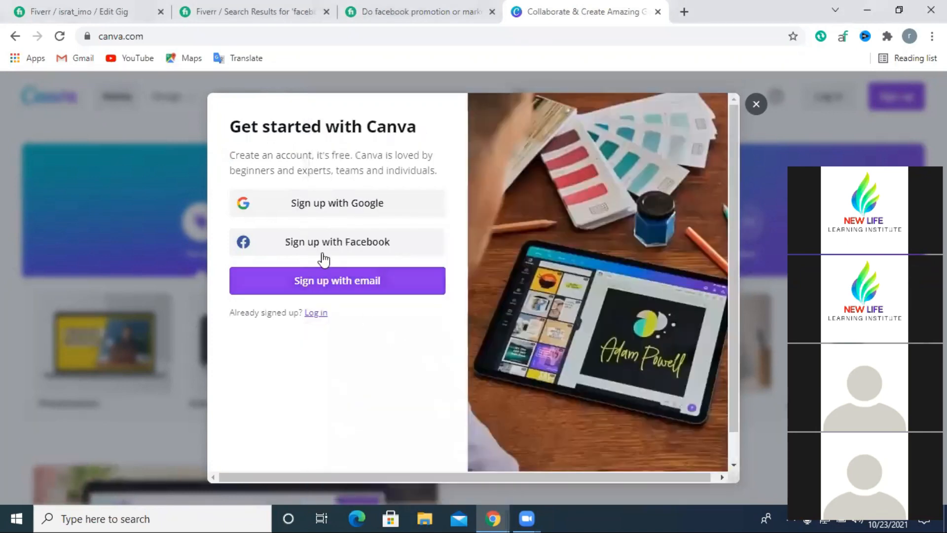
left_click(326, 242)
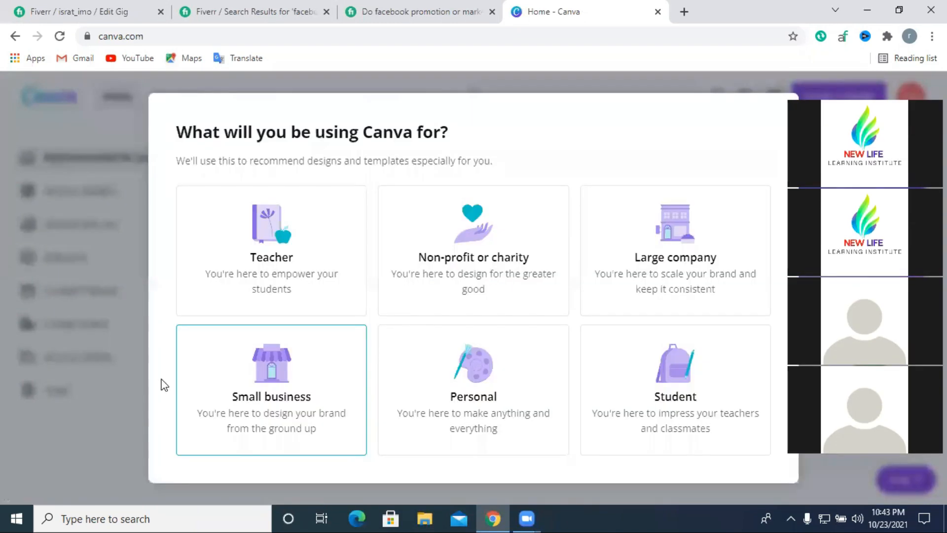
Step: Answer the Canva onboarding questions with Student and the school year Others, and skip the team invitations
left_click(653, 388)
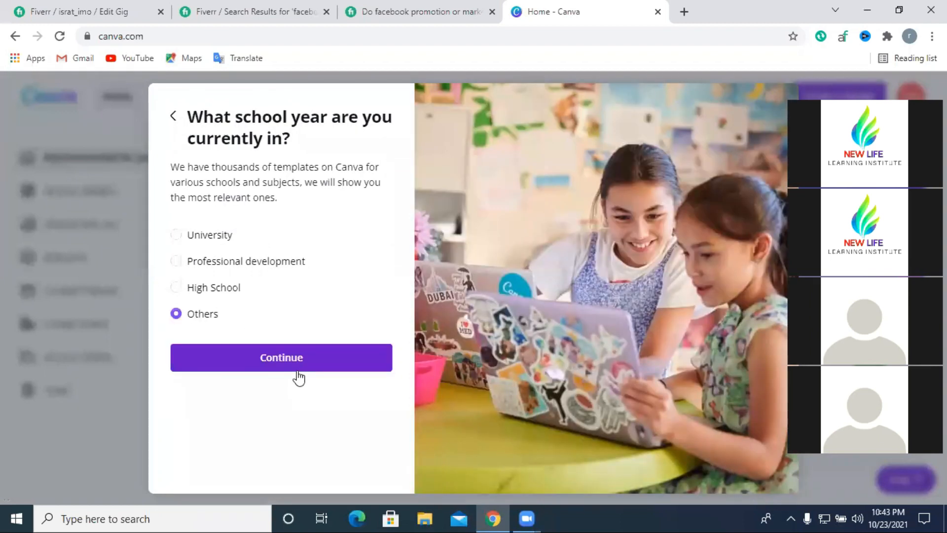
left_click(300, 369)
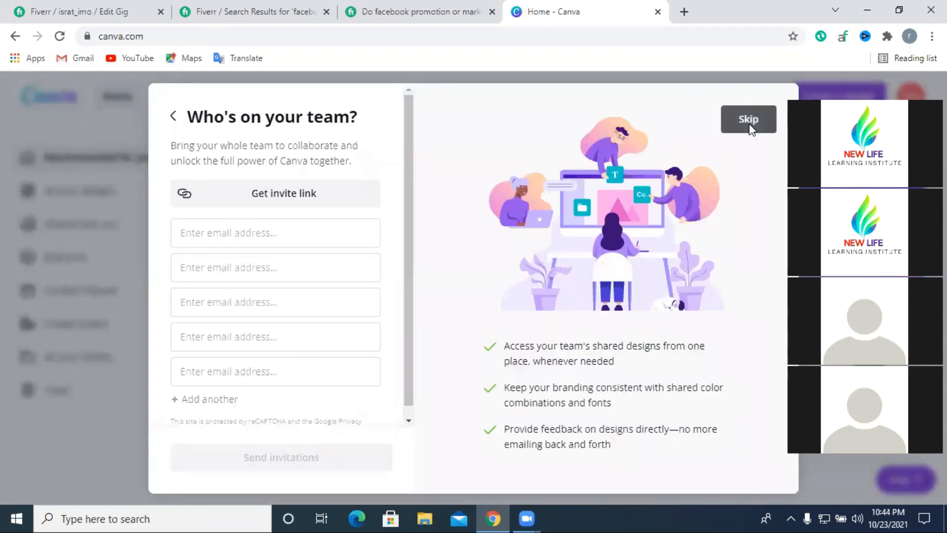
left_click(748, 119)
scroll(648, 335, "down", 1)
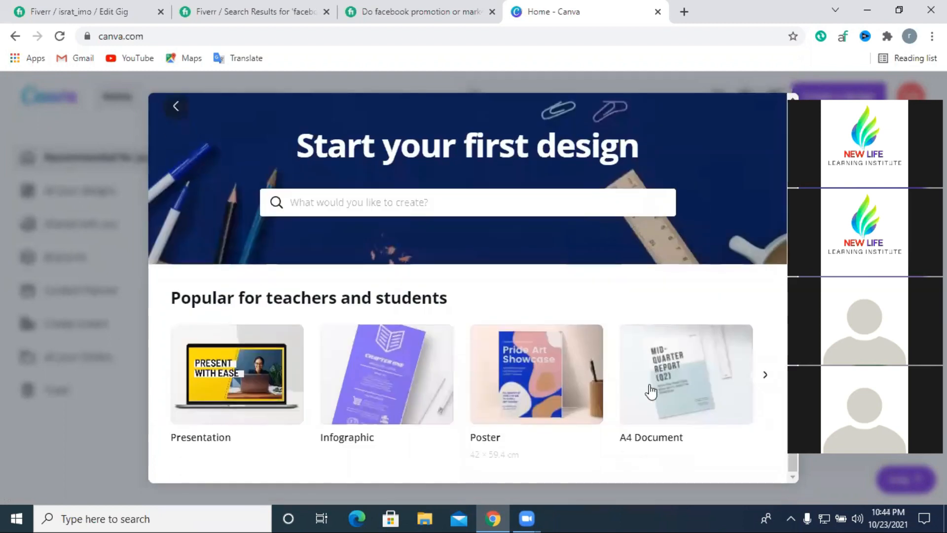
left_click(176, 107)
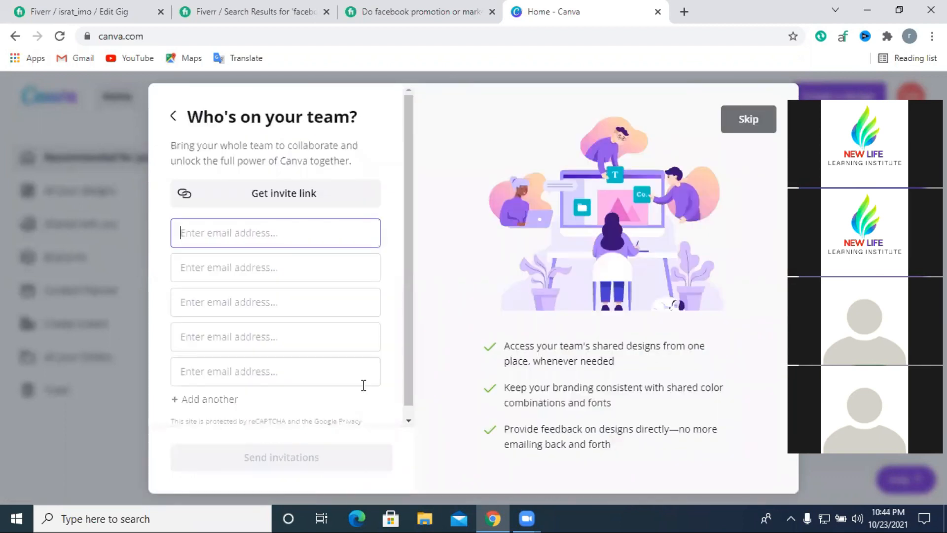
left_click(744, 111)
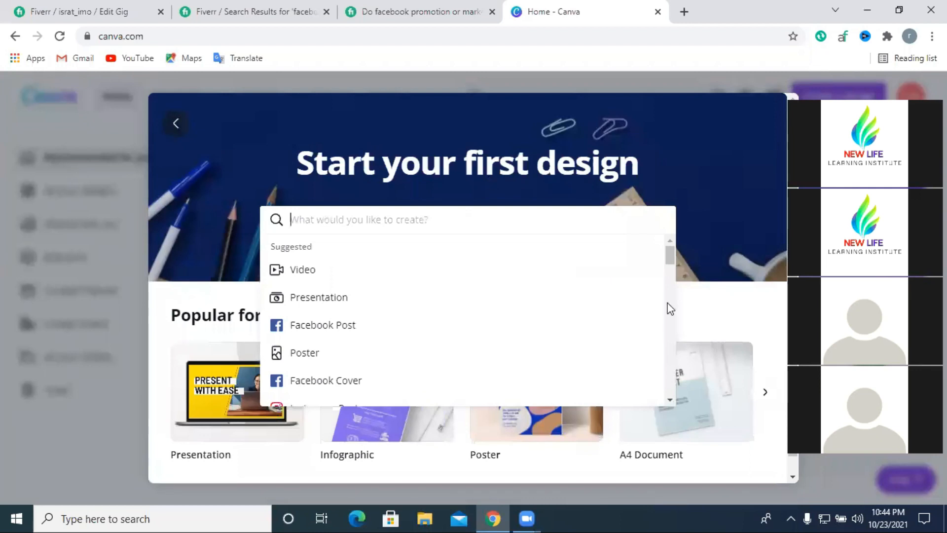
Step: Create a Facebook Post as the first design, dismiss the guided tour and return to the Canva home page
scroll(360, 384, "down", 3)
scroll(353, 321, "up", 3)
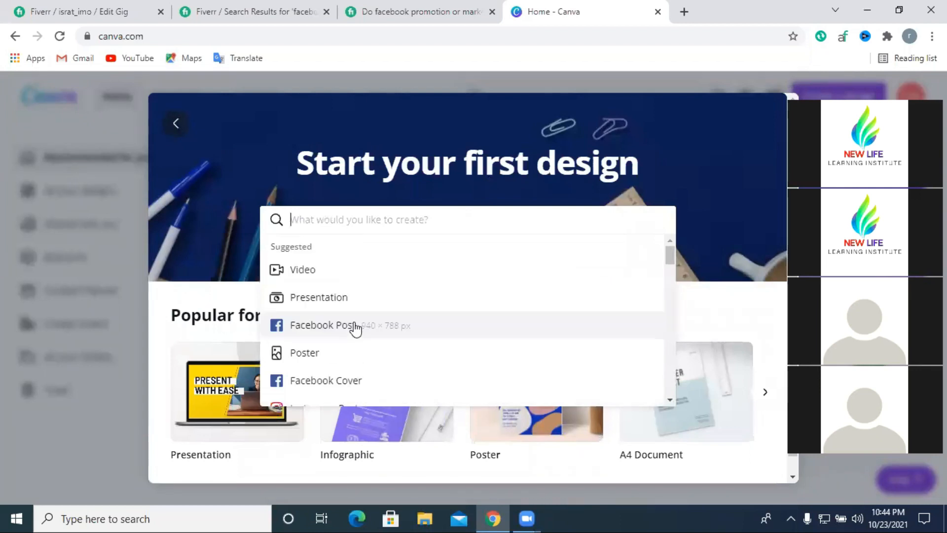
left_click(528, 338)
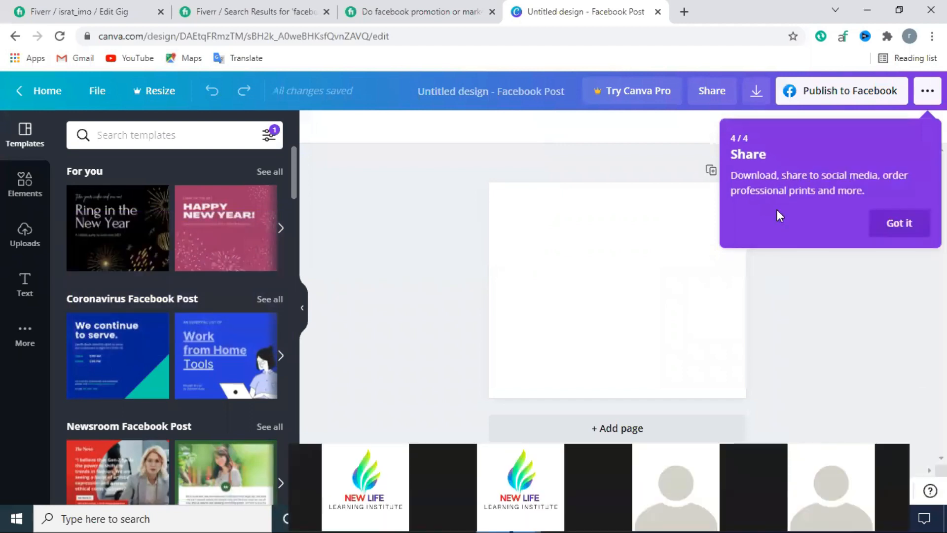
left_click(899, 223)
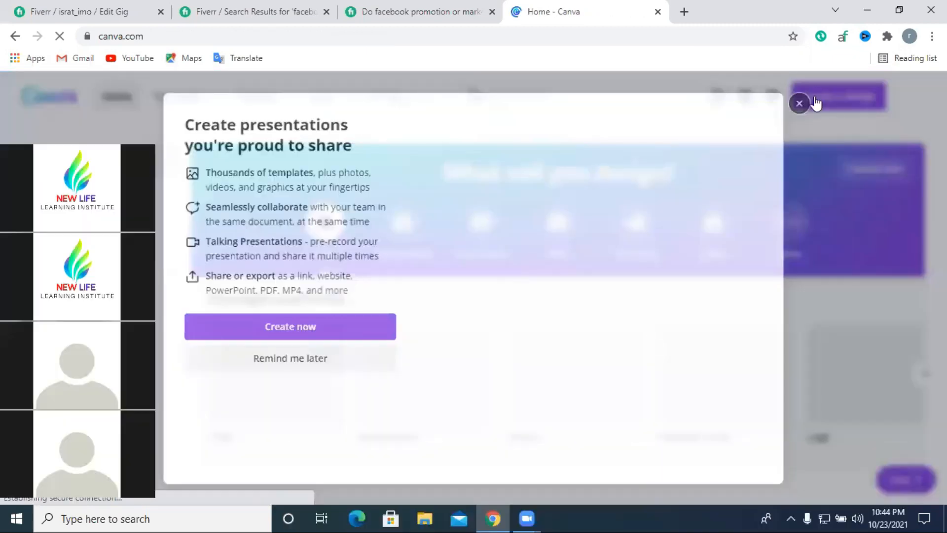
scroll(616, 230, "down", 4)
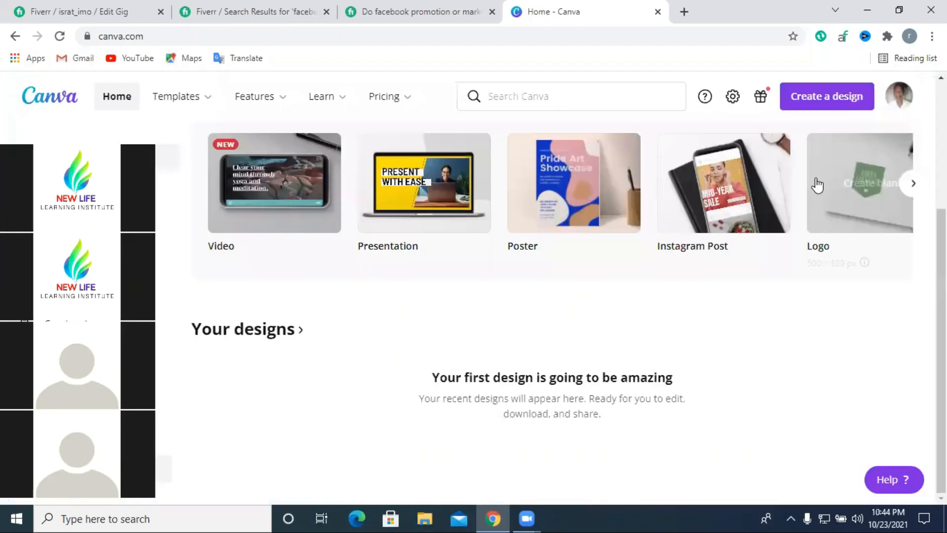
scroll(905, 114, "up", 4)
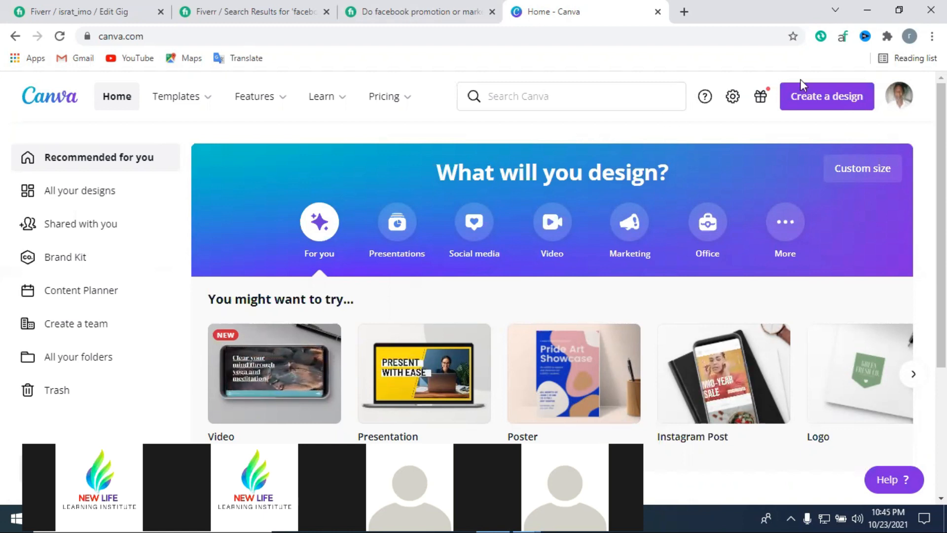
Step: Begin creating a new design with a custom size, opening its width and height settings
left_click(813, 102)
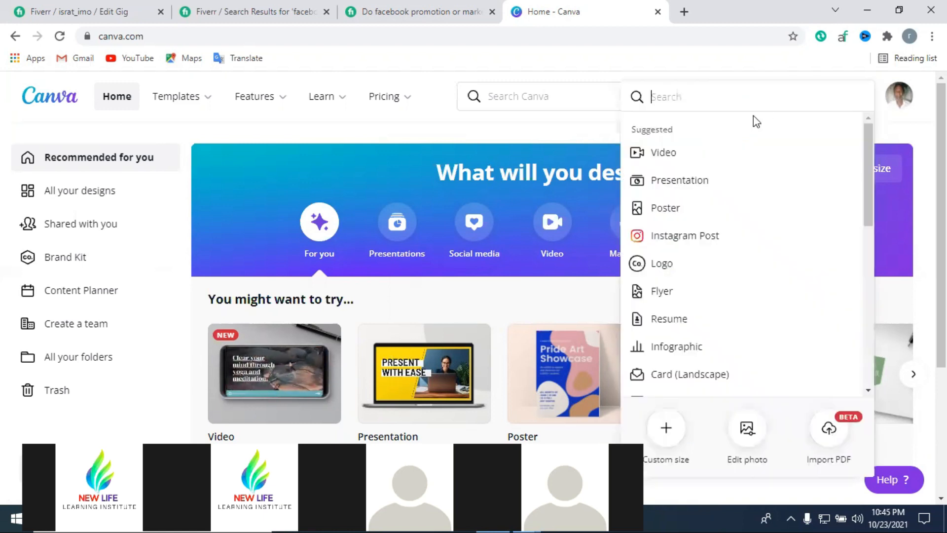
left_click(491, 76)
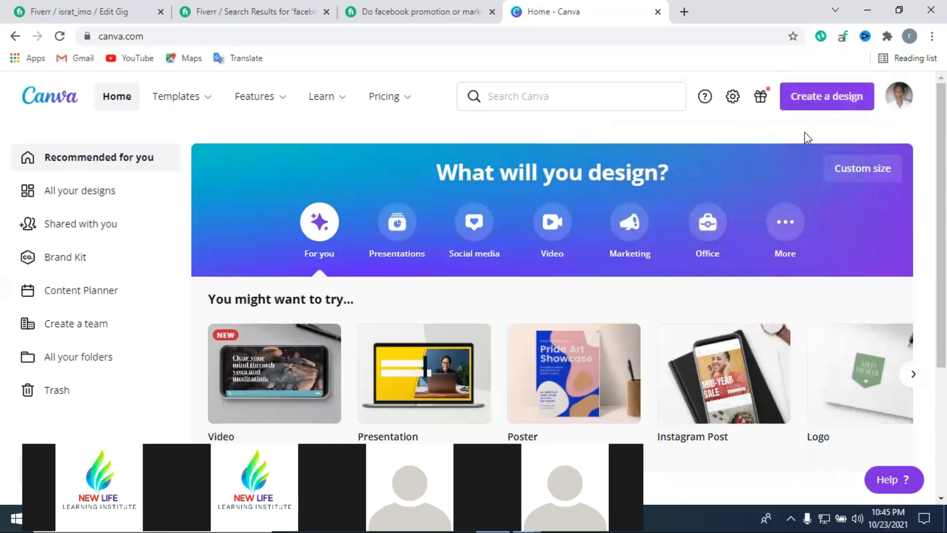
left_click(834, 96)
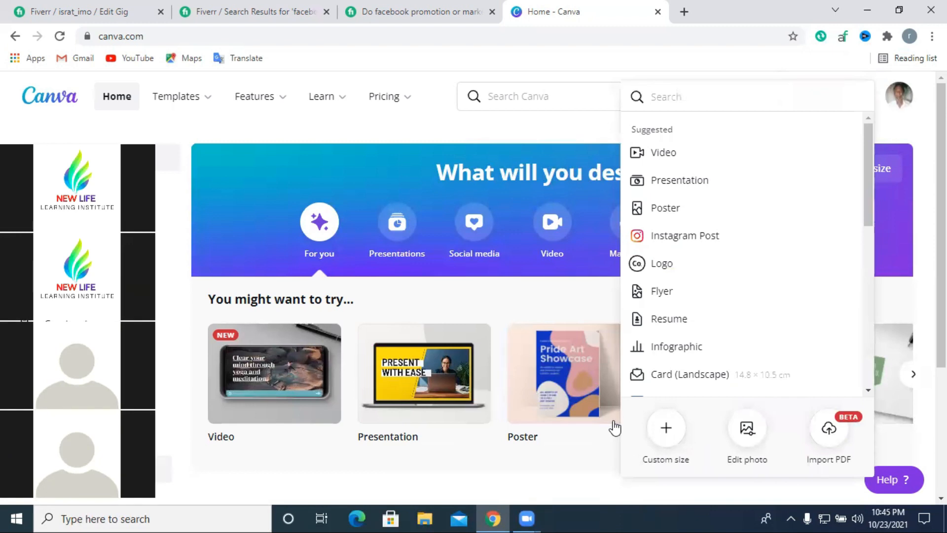
left_click(669, 430)
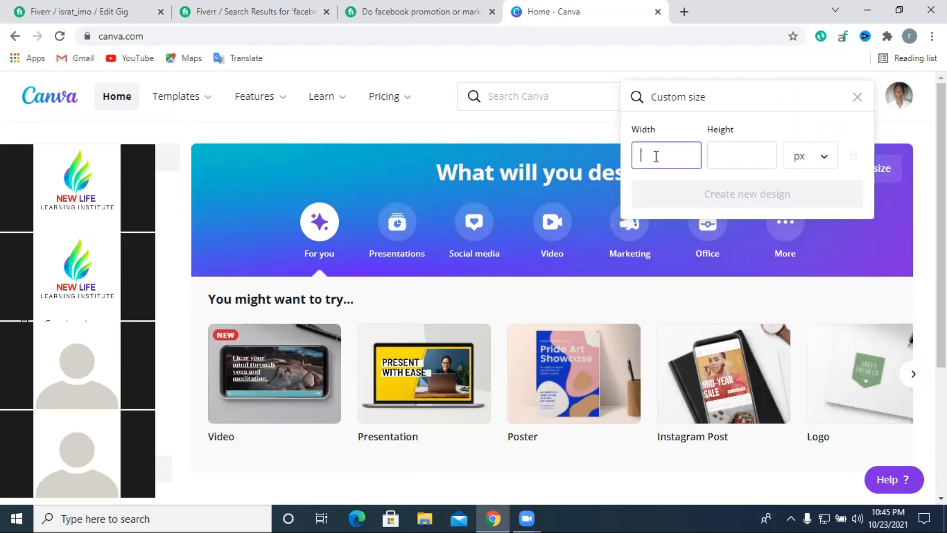
Step: Search Google for "fiverr gig size" in a new tab and highlight the recommended gig image dimensions
left_click(684, 11)
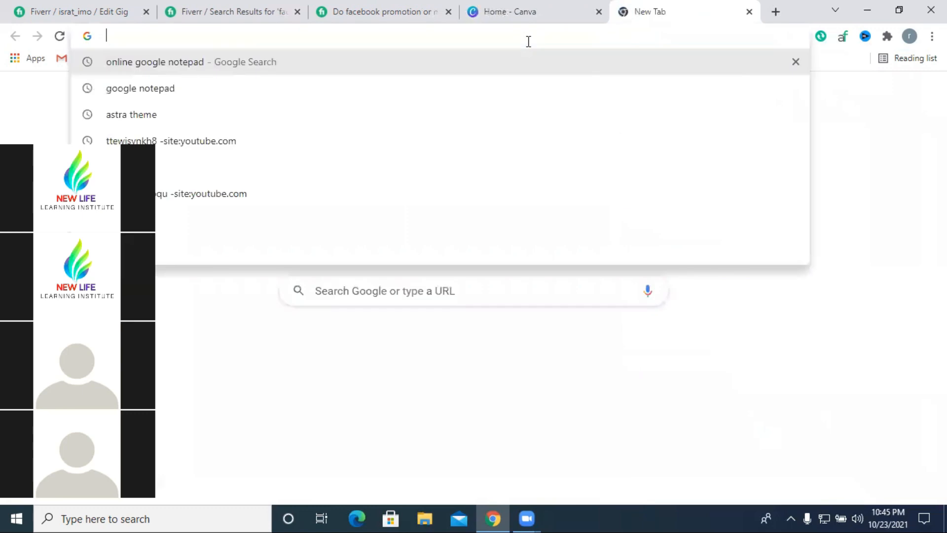
type("fiverr")
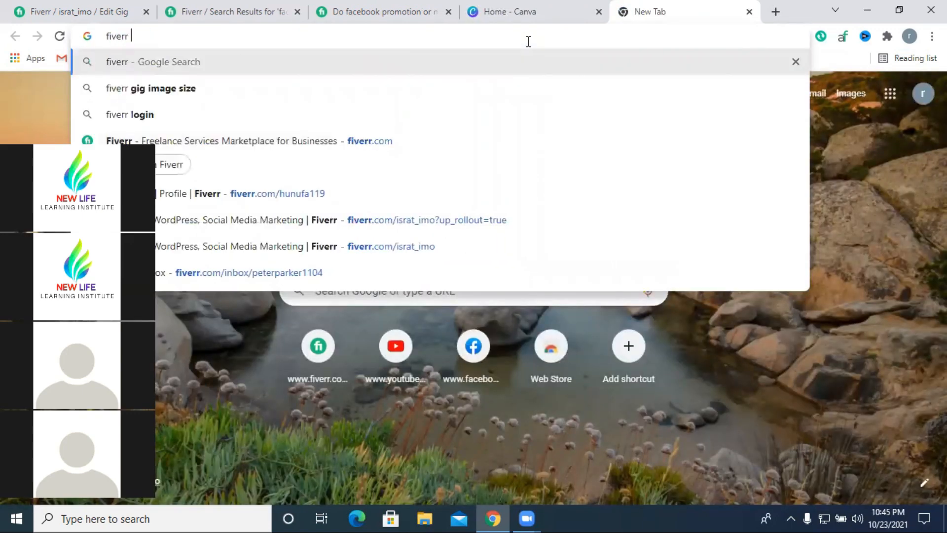
type(" gig ")
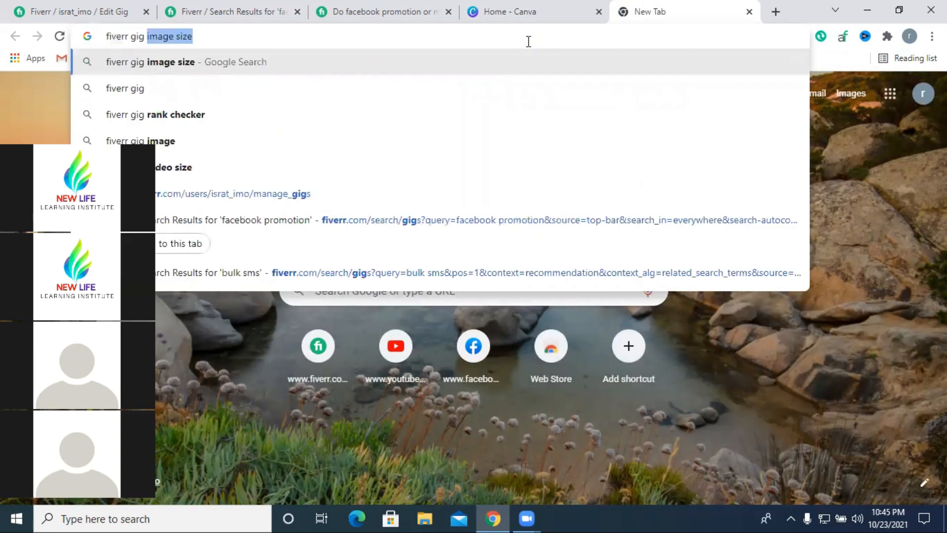
type("size")
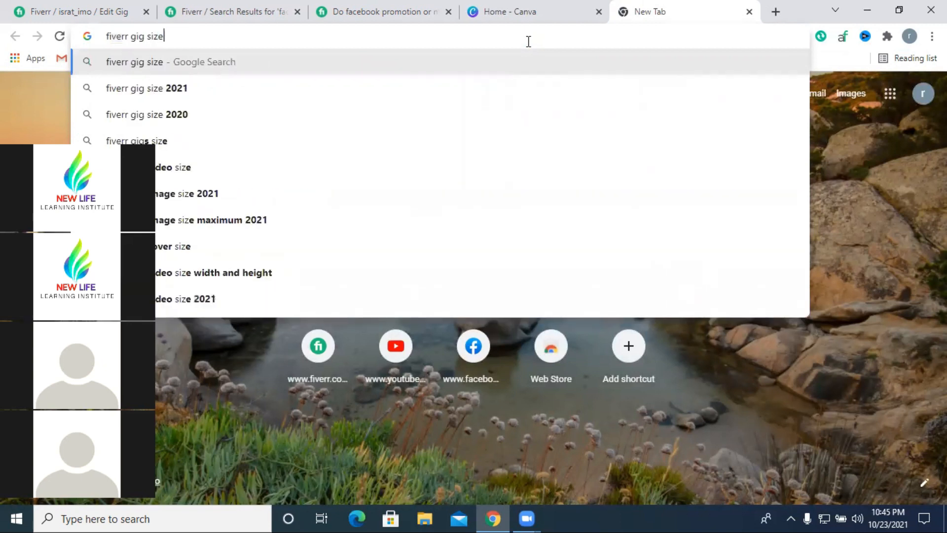
key("Return")
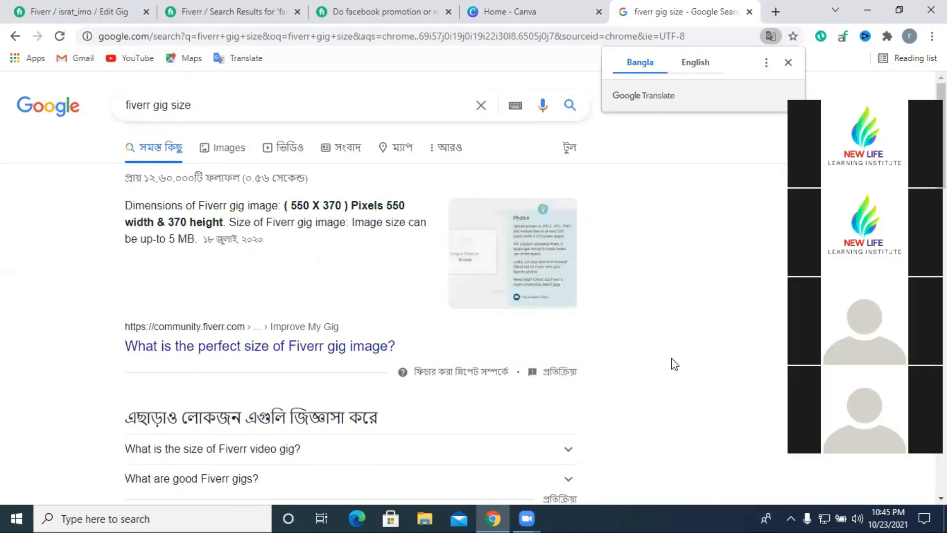
left_click_drag(293, 205, 340, 205)
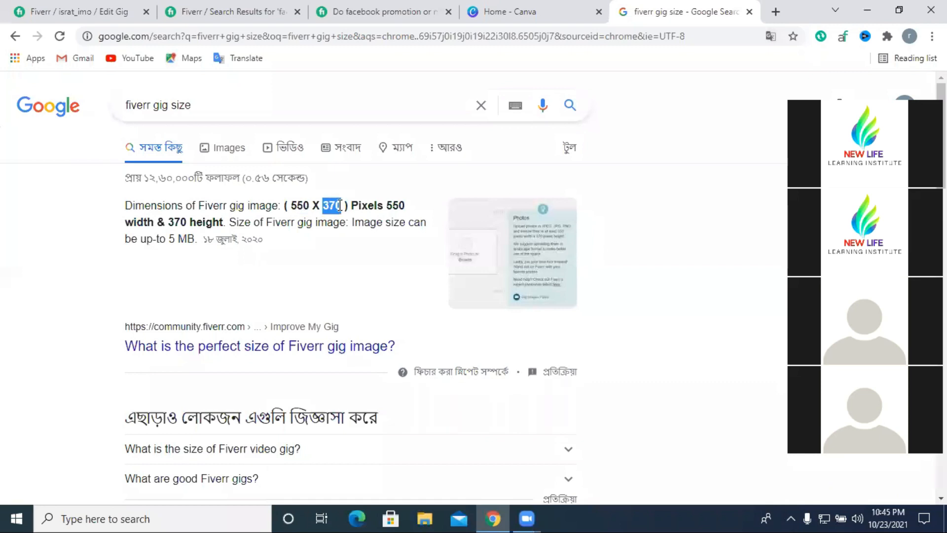
left_click_drag(384, 205, 402, 204)
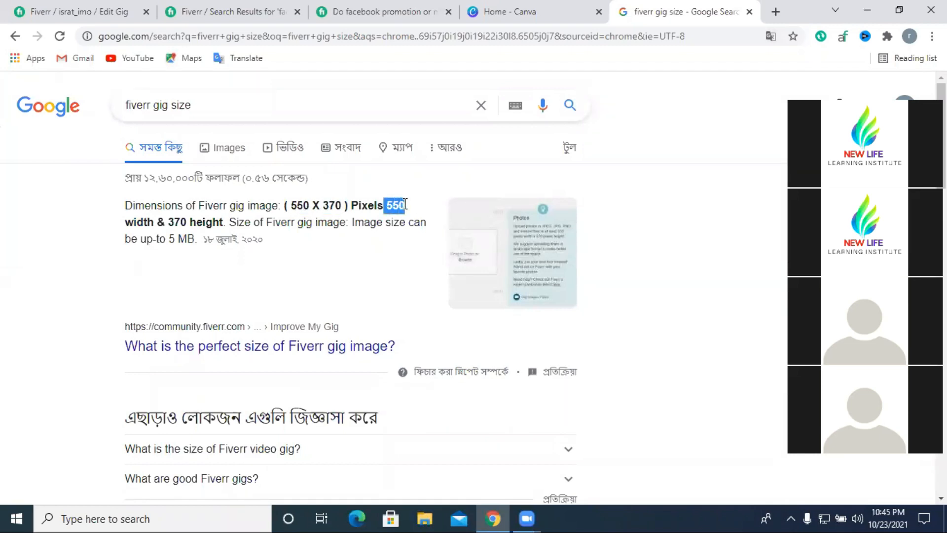
Step: Create a new custom-size Canva design 997 px wide and 670 px high, and close the Google search tab
left_click(578, 7)
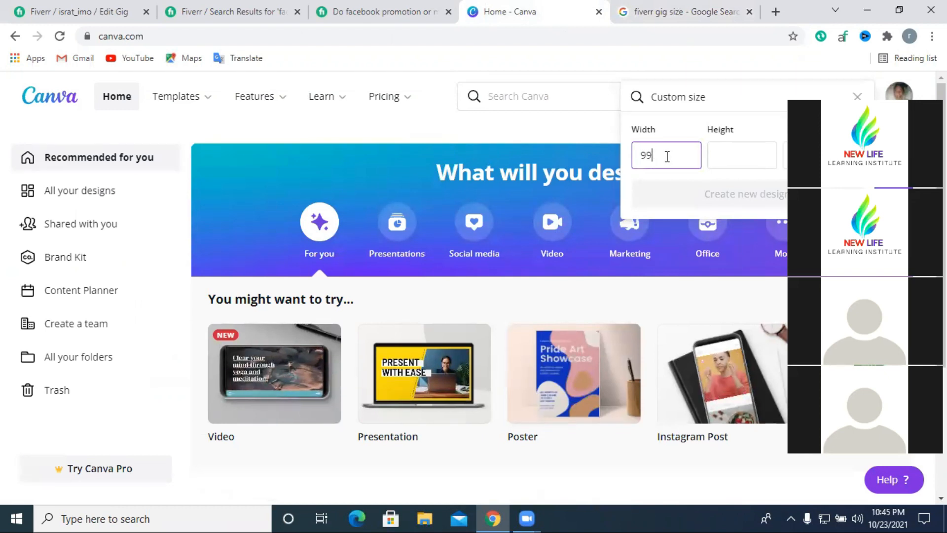
left_click(738, 153)
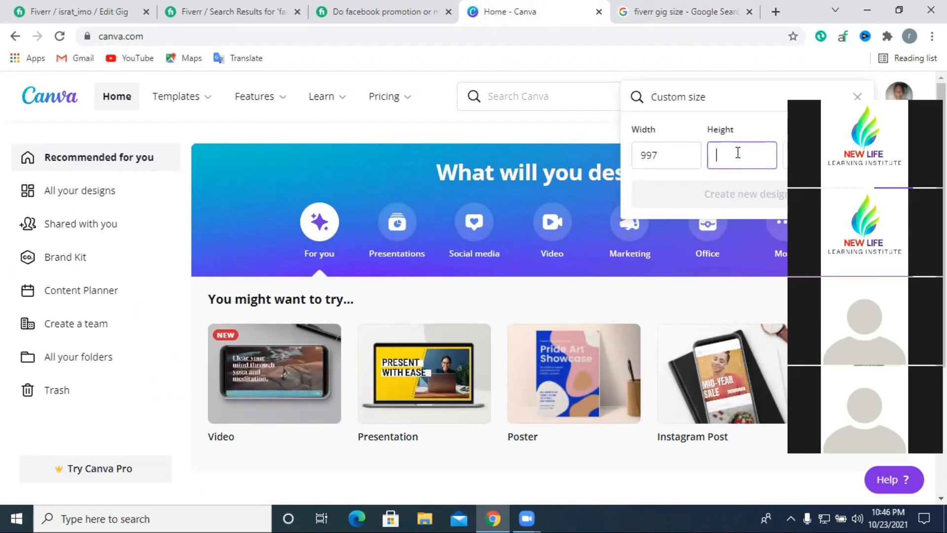
type("670")
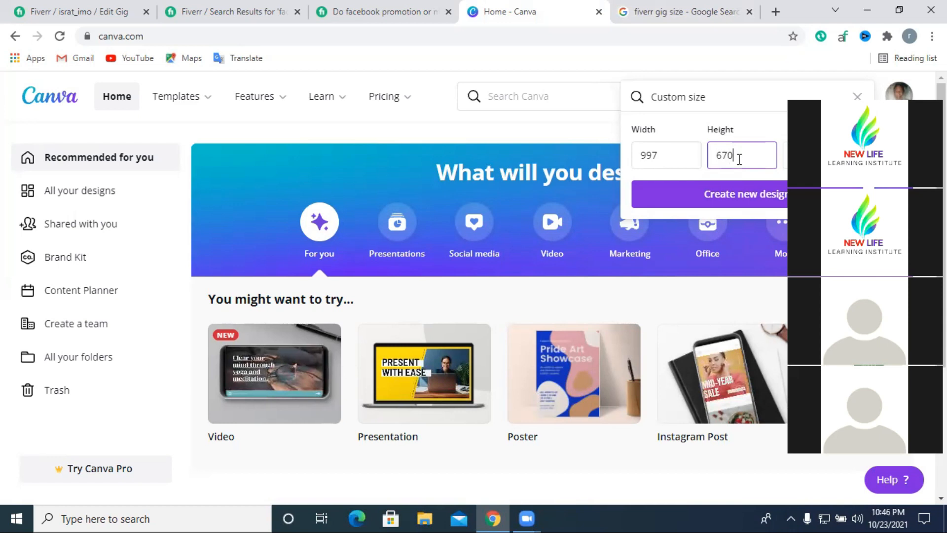
left_click(727, 200)
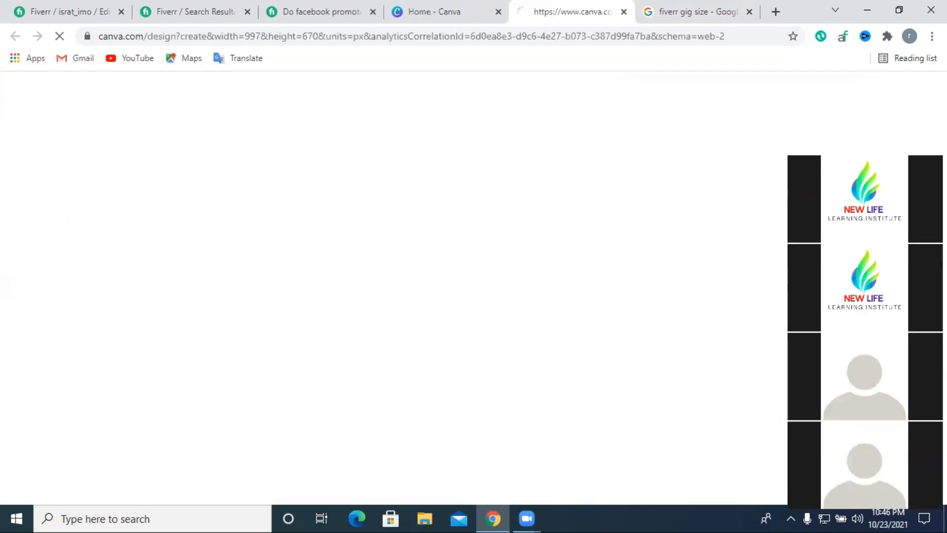
left_click(750, 13)
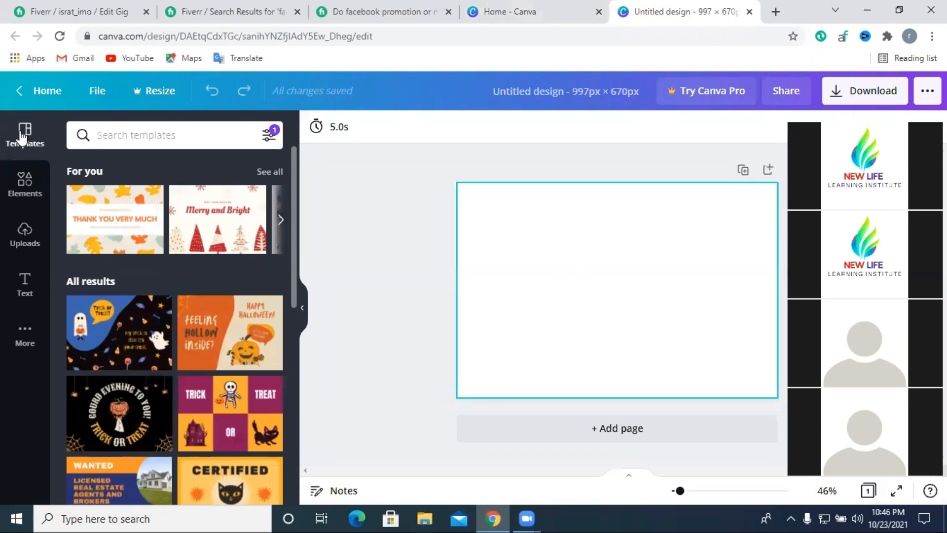
Step: Examine the design resources available for the blank page: templates, elements, uploads and text styles
scroll(222, 291, "down", 10)
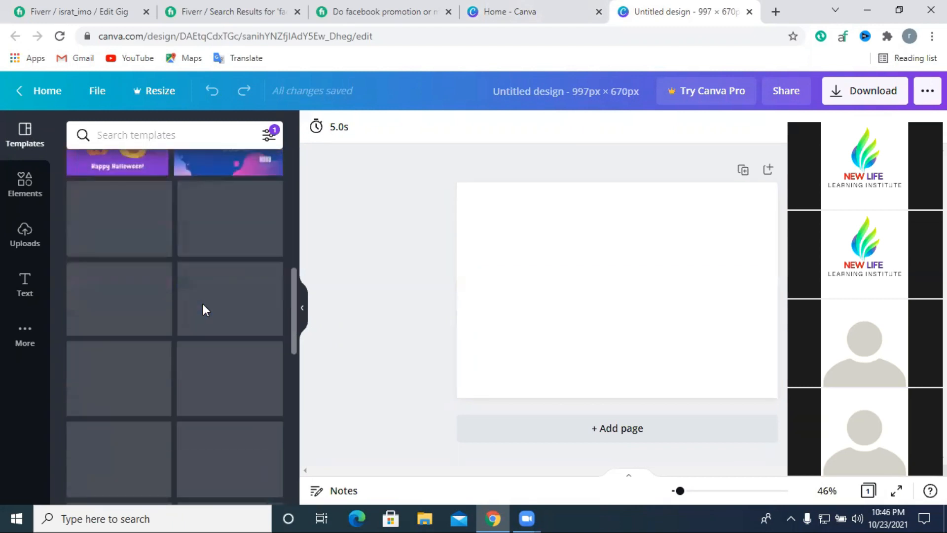
scroll(177, 268, "up", 3)
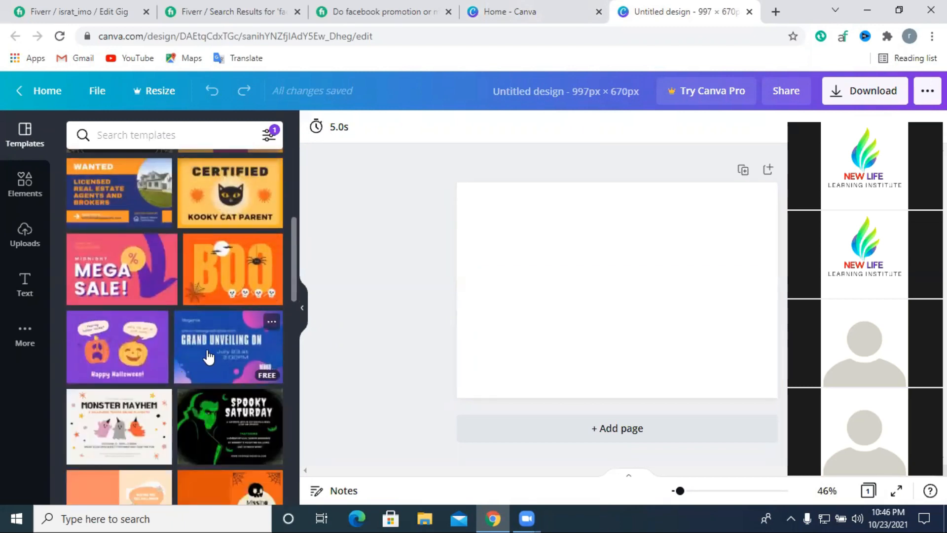
scroll(209, 357, "down", 3)
left_click(26, 188)
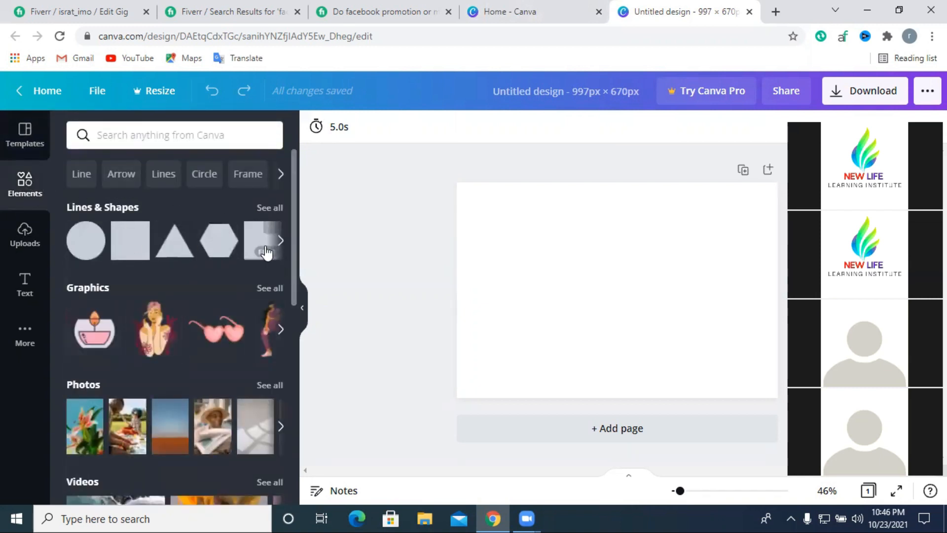
scroll(204, 295, "down", 9)
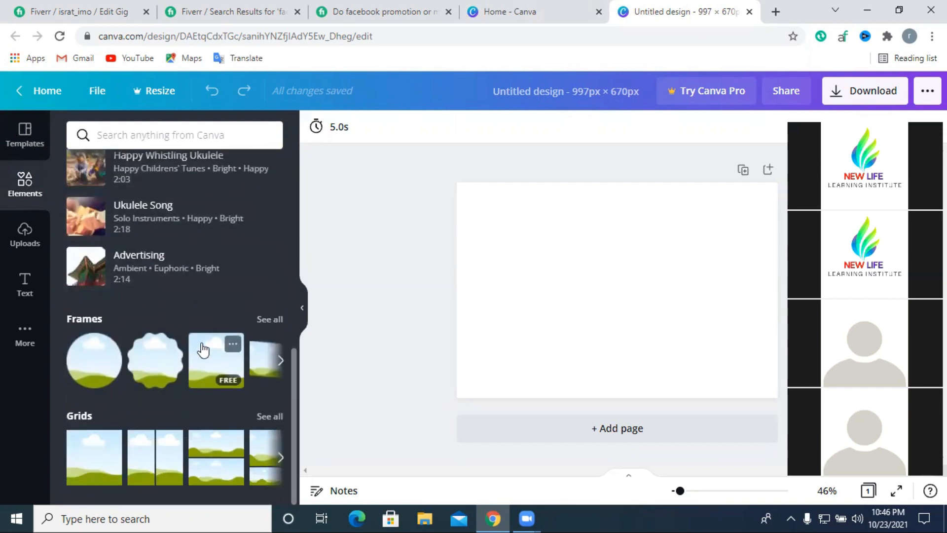
scroll(198, 353, "up", 8)
scroll(188, 331, "down", 3)
scroll(190, 309, "down", 4)
scroll(191, 296, "up", 6)
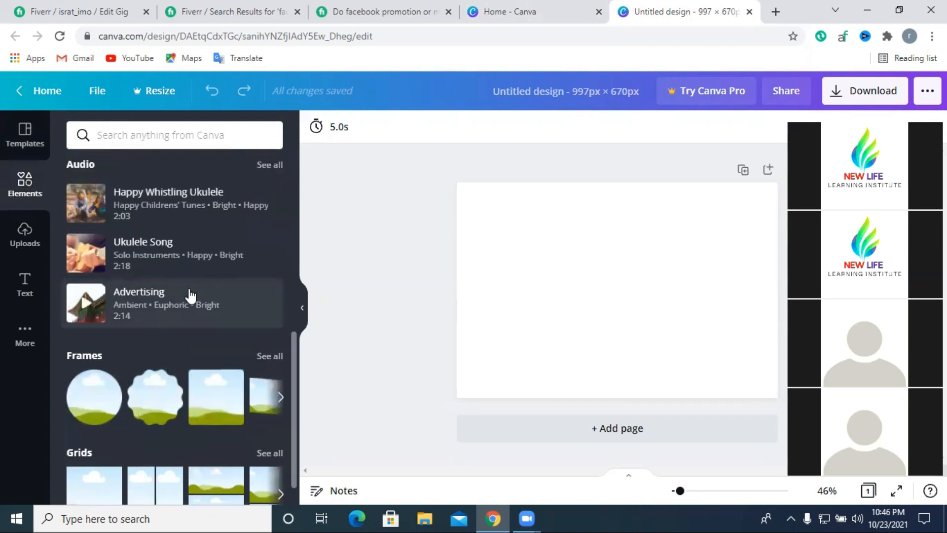
left_click(23, 237)
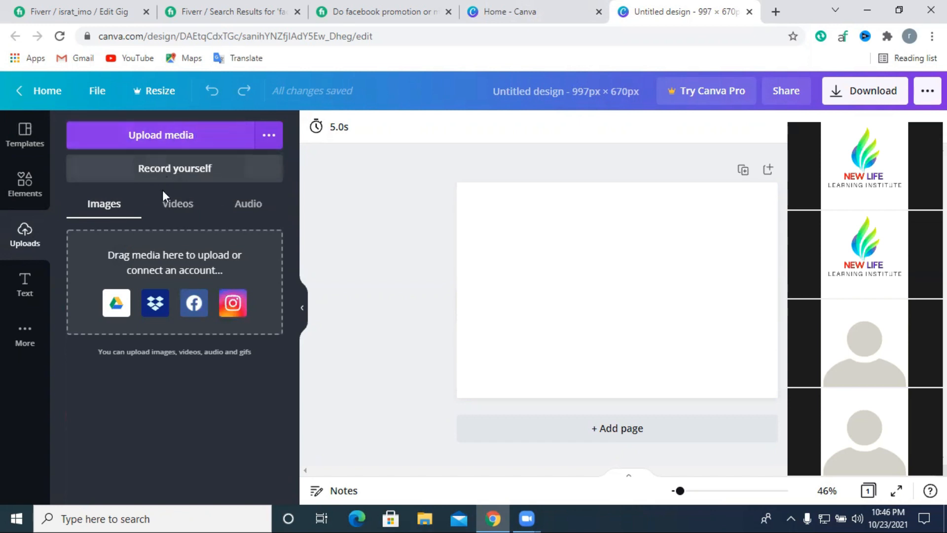
left_click(23, 284)
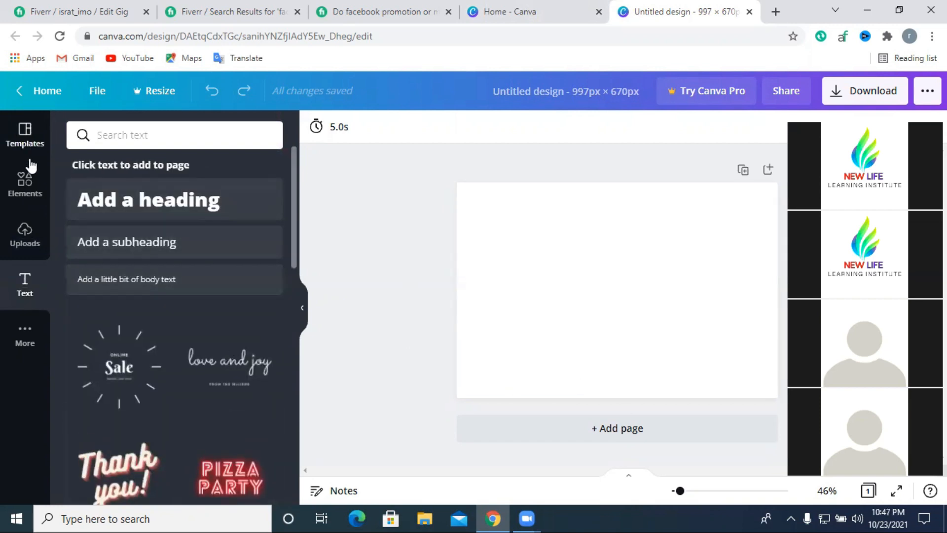
left_click(28, 177)
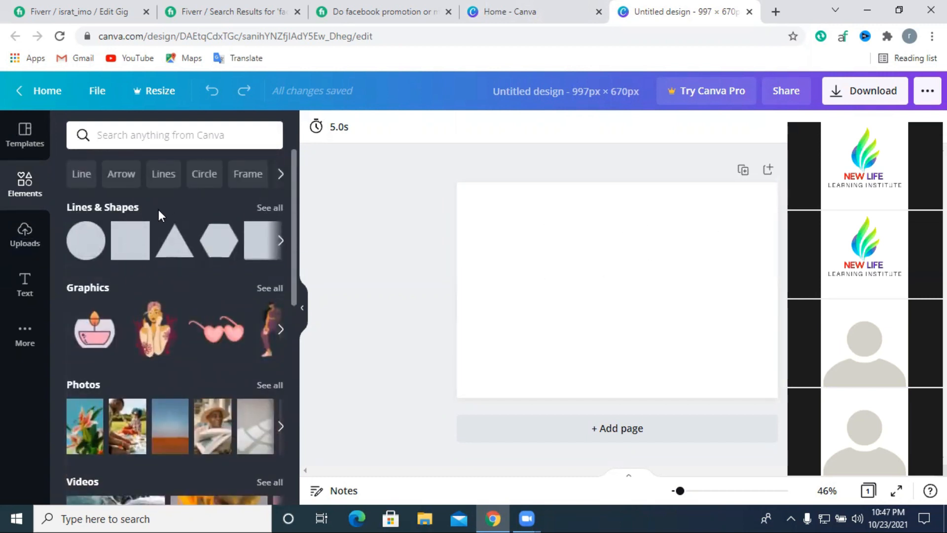
scroll(133, 262, "down", 9)
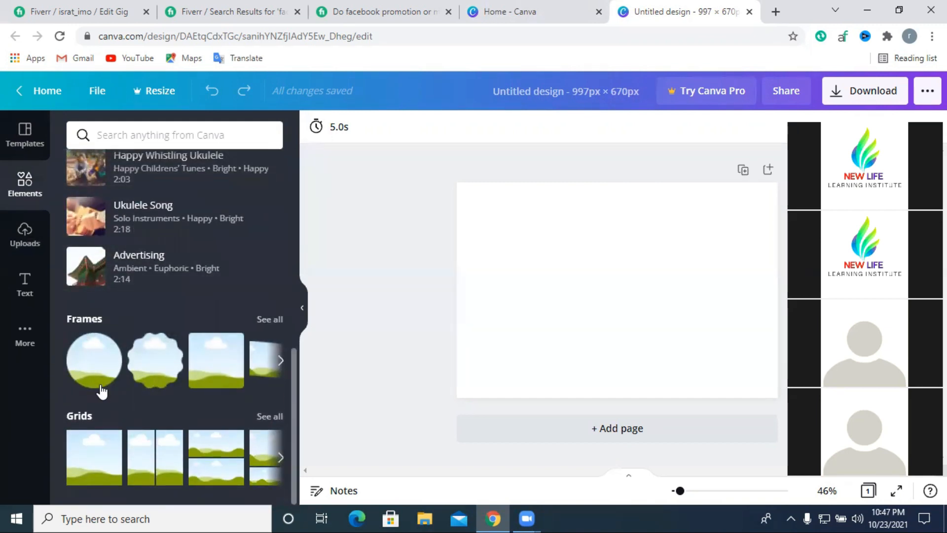
scroll(180, 397, "up", 10)
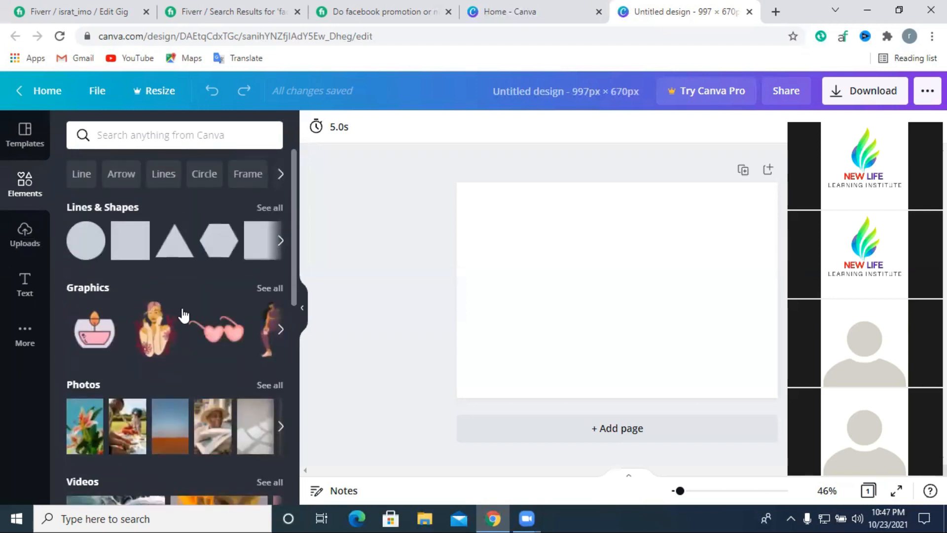
Step: Search the elements library for "background"
left_click(139, 138)
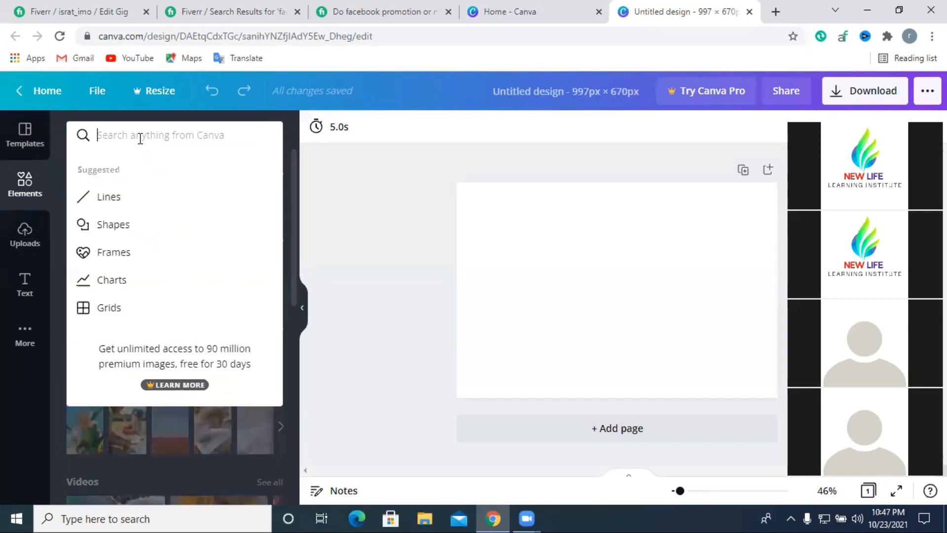
type("ba")
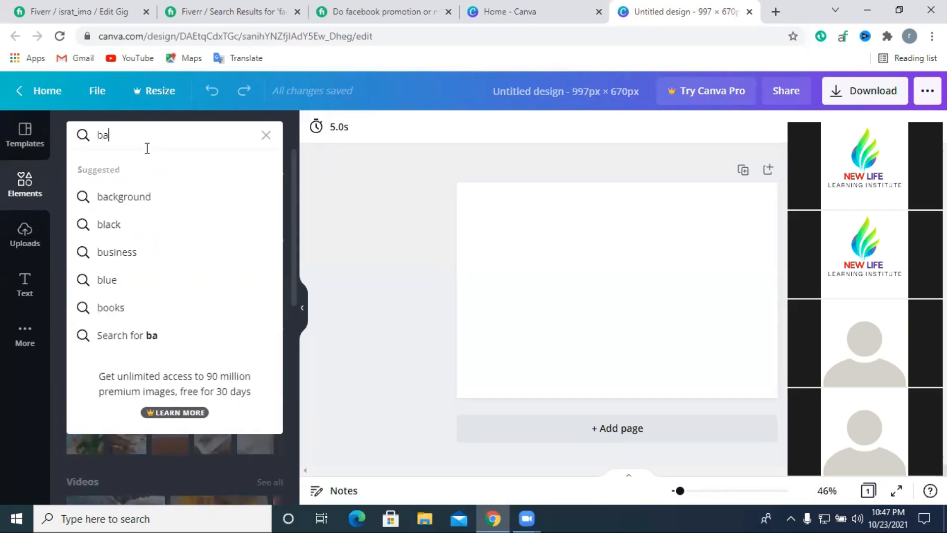
type("ckround")
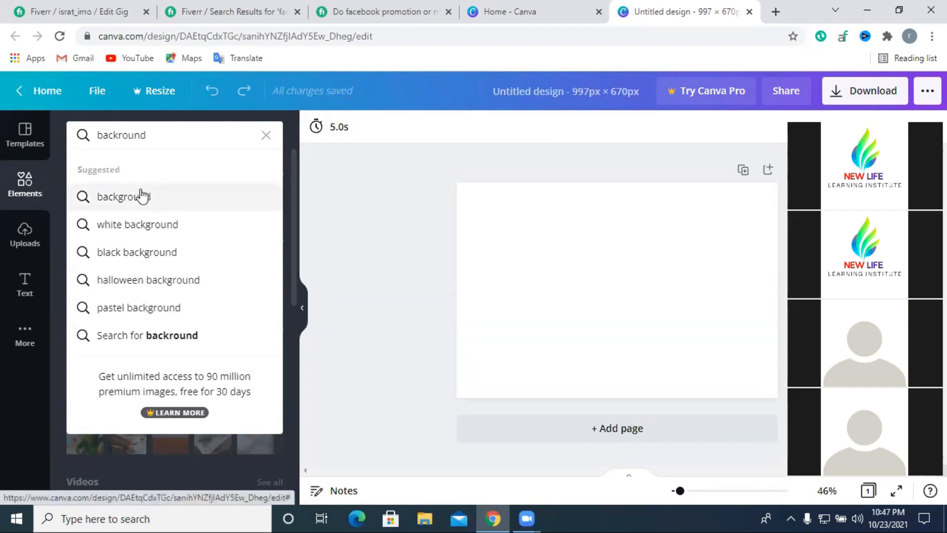
left_click(142, 196)
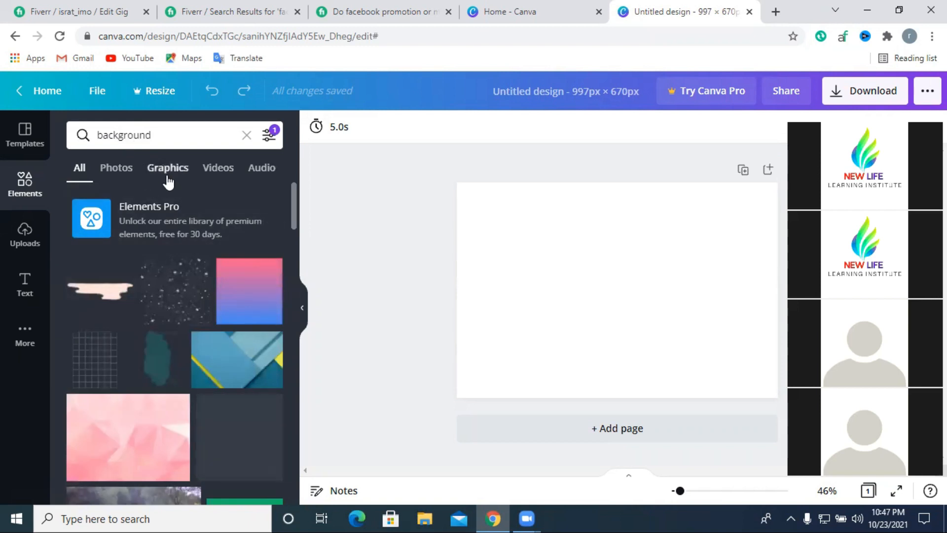
Step: Restrict the results to graphics, add the pink-to-blue gradient square and shift it slightly toward the page's upper left
left_click(162, 173)
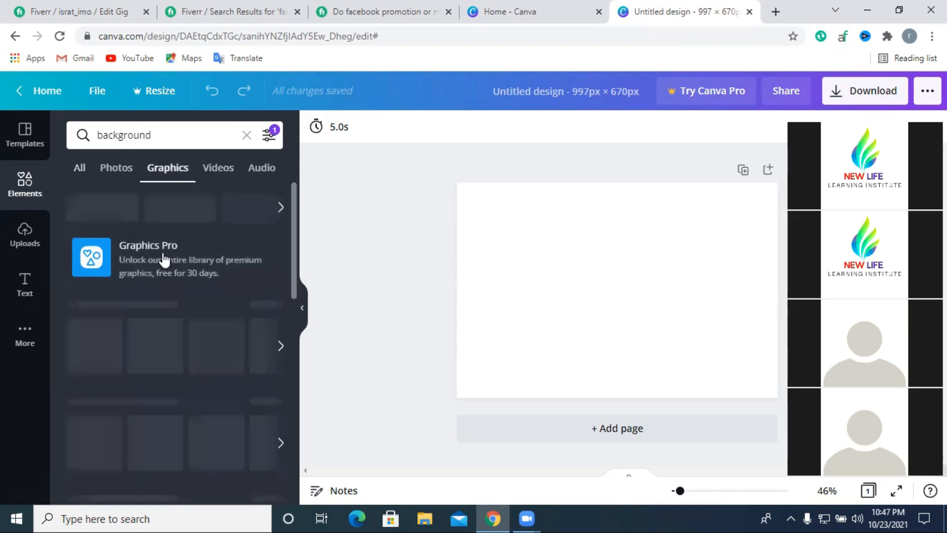
left_click(232, 306)
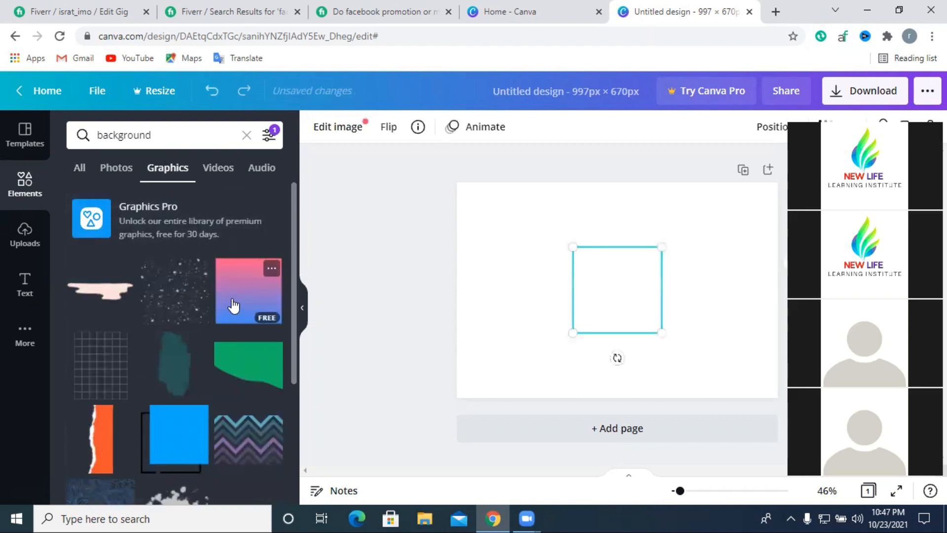
left_click_drag(640, 292, 616, 278)
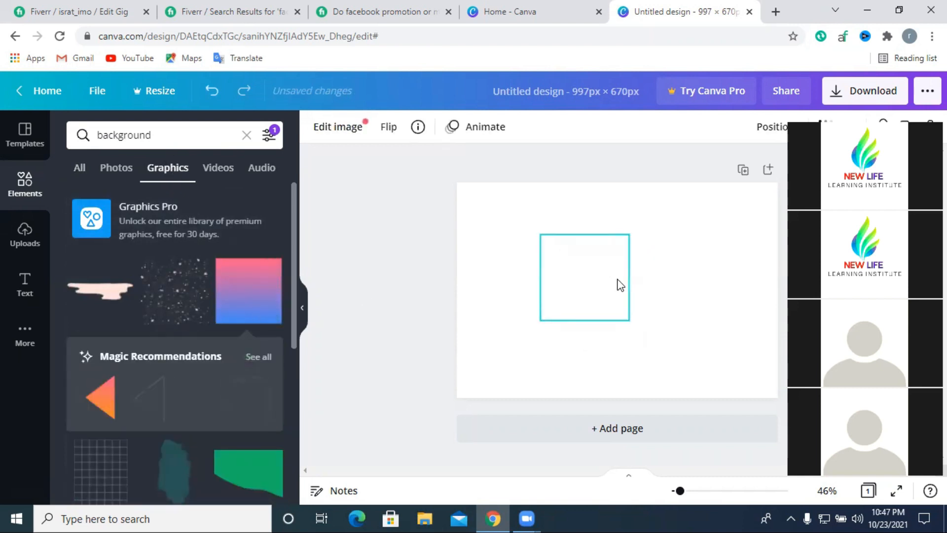
Step: Look through the background graphics and then the background results of all types
scroll(190, 311, "down", 10)
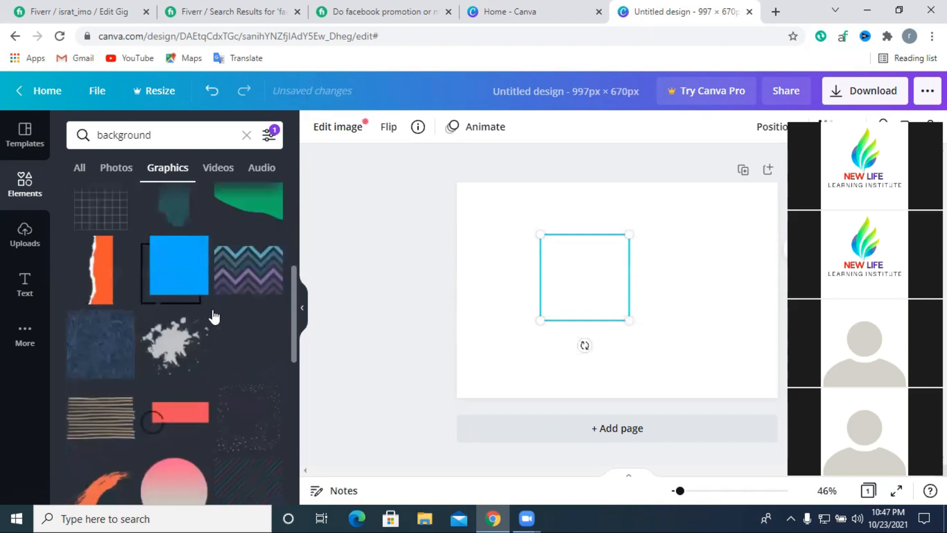
scroll(226, 316, "down", 10)
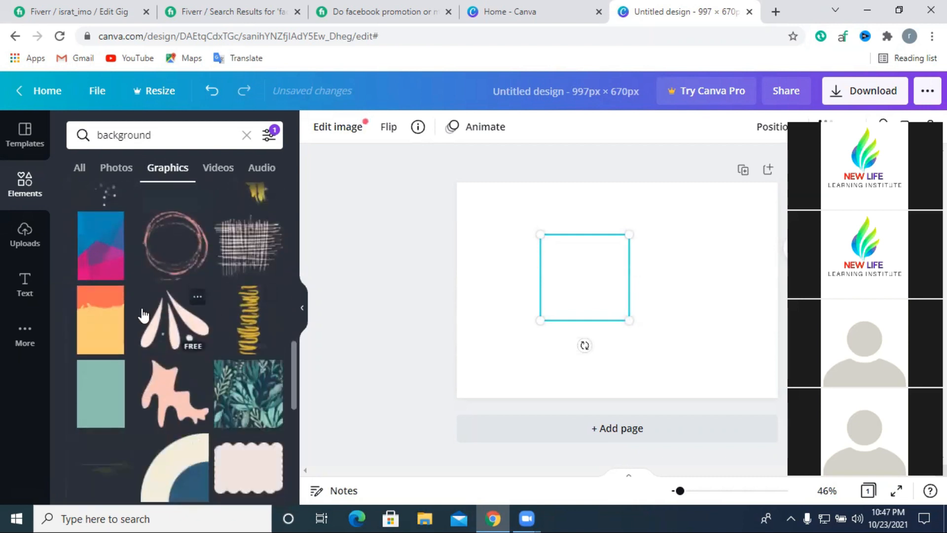
scroll(225, 302, "down", 10)
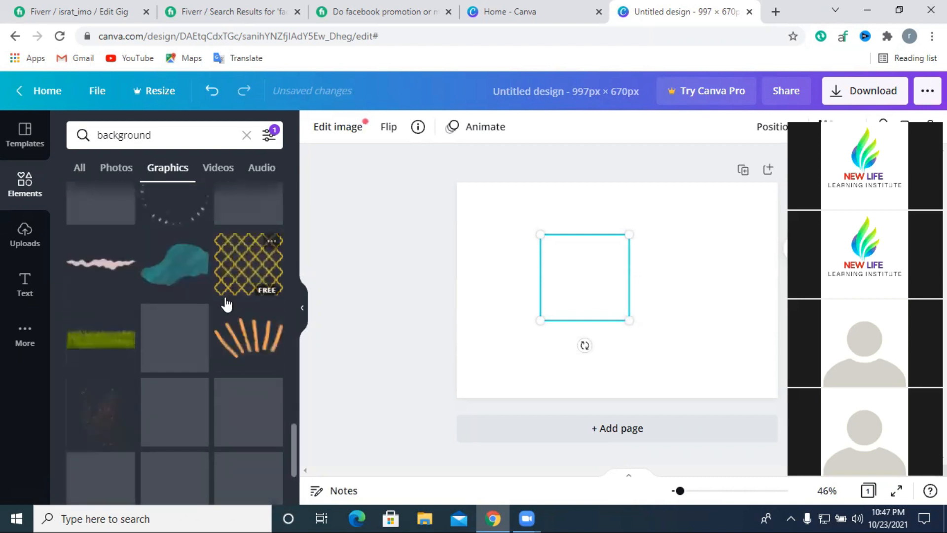
scroll(226, 301, "down", 2)
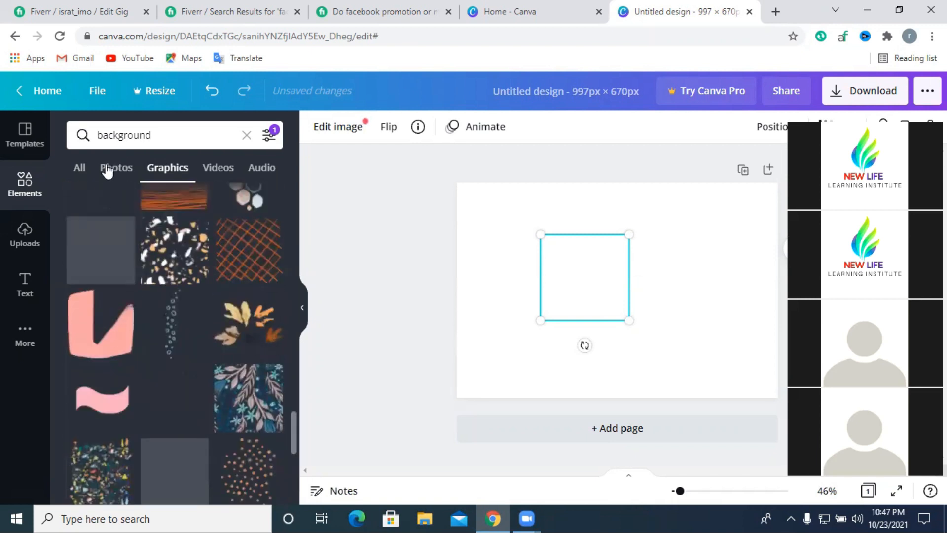
left_click(80, 168)
scroll(232, 328, "down", 8)
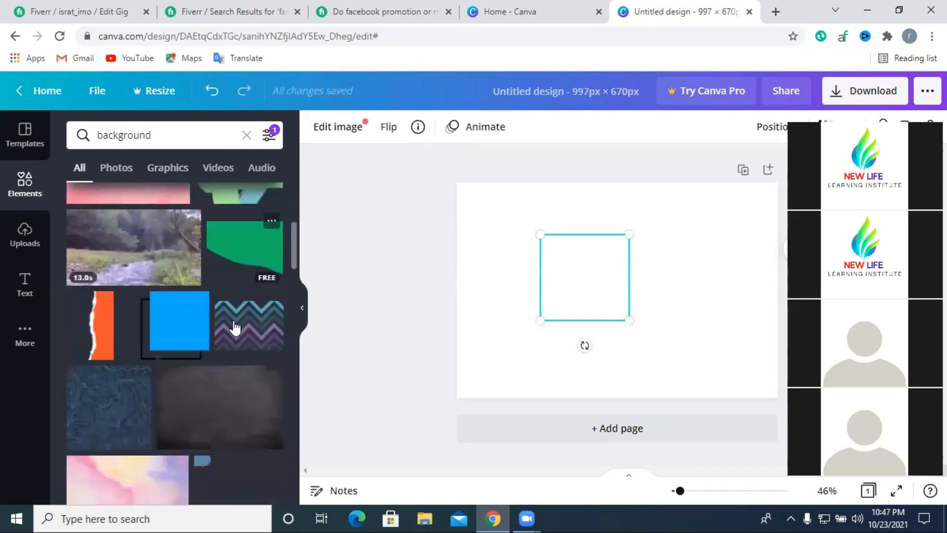
Step: Try the dark chalkboard photo as a background and take it off the page again
left_click(134, 350)
left_click(212, 285)
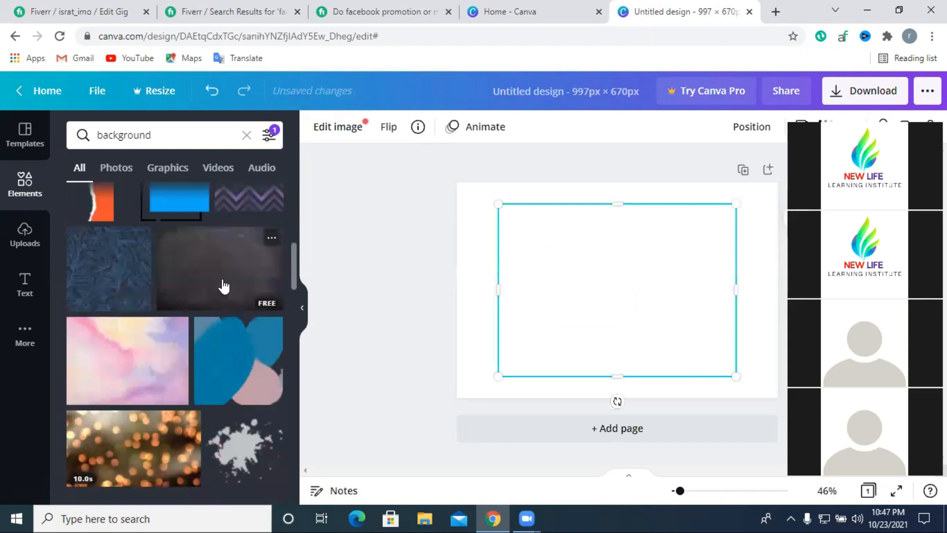
left_click_drag(591, 304, 41, 298)
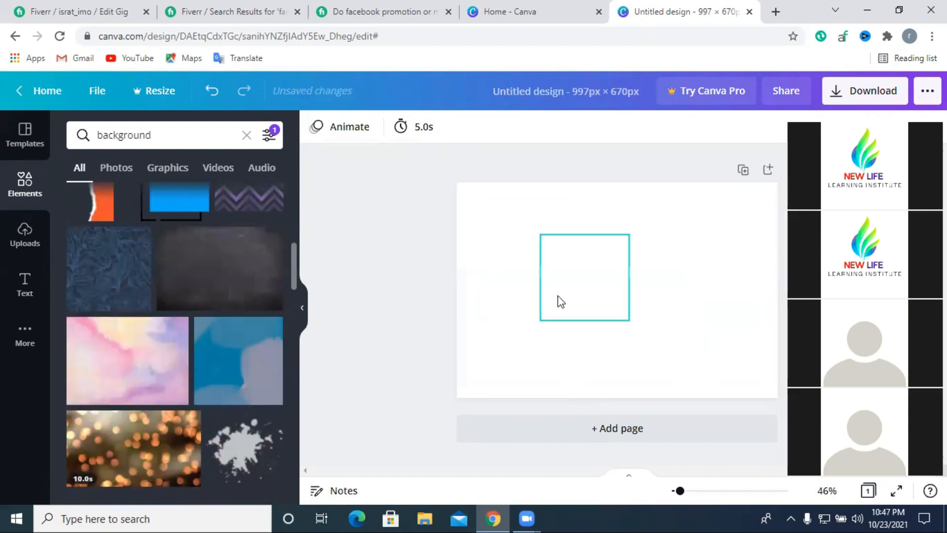
left_click(573, 285)
left_click(323, 270)
Step: Find the purple-to-teal gradient image among the background results and add it to the page
scroll(111, 313, "down", 10)
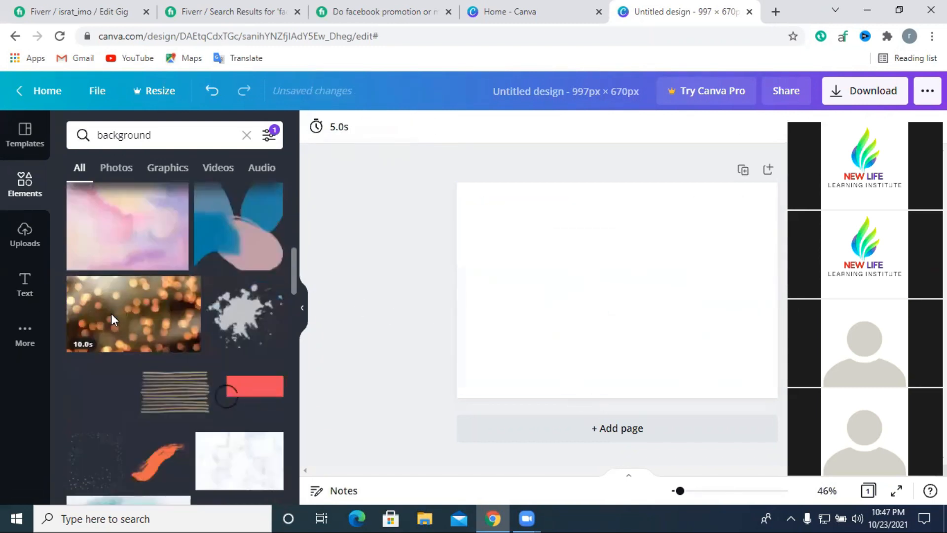
scroll(143, 316, "down", 10)
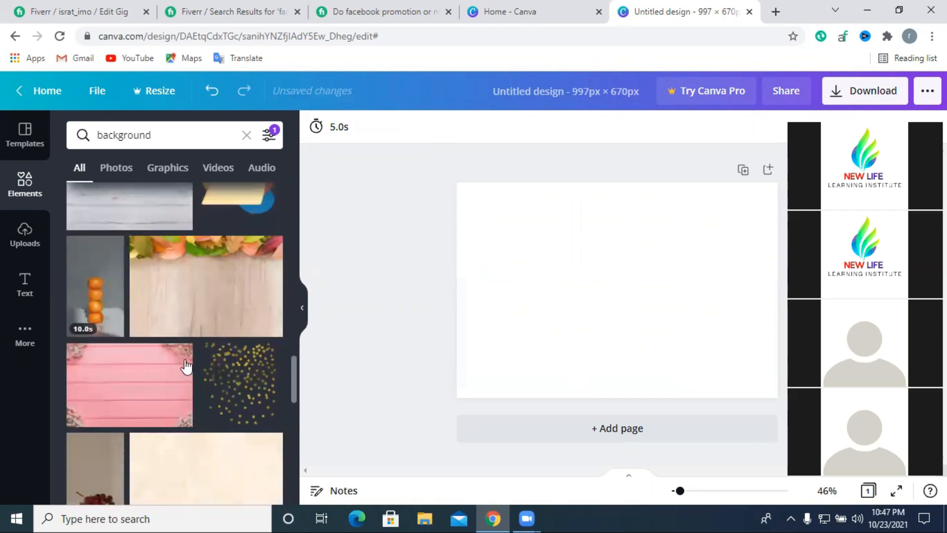
scroll(192, 349, "down", 10)
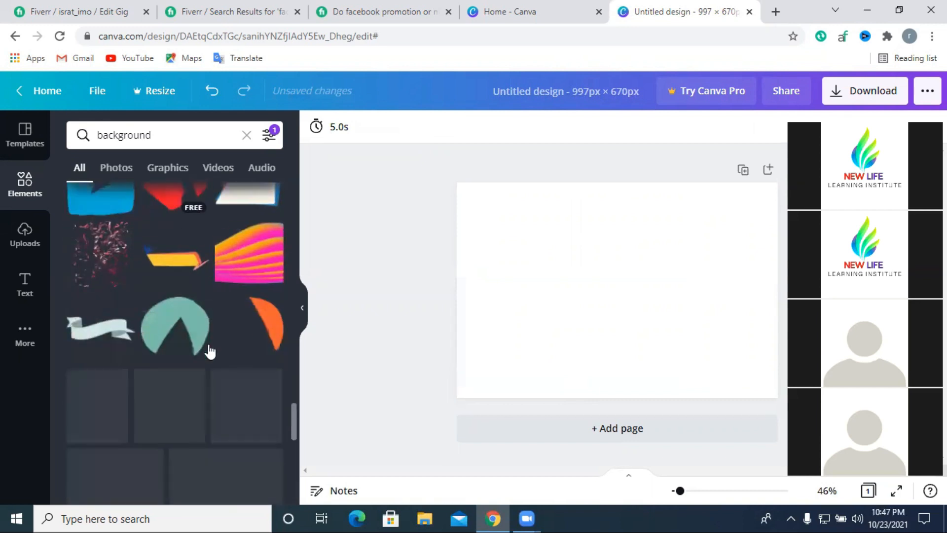
scroll(167, 308, "down", 10)
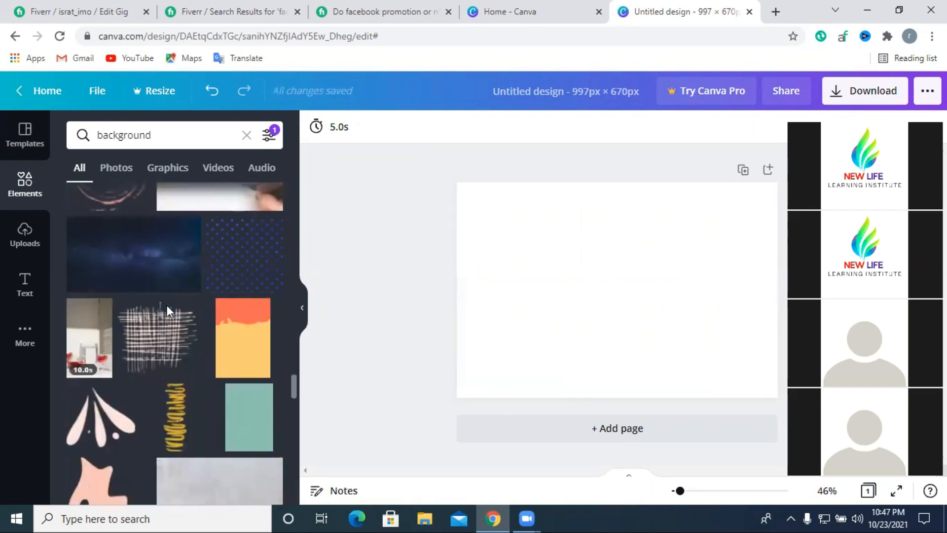
scroll(211, 332, "down", 5)
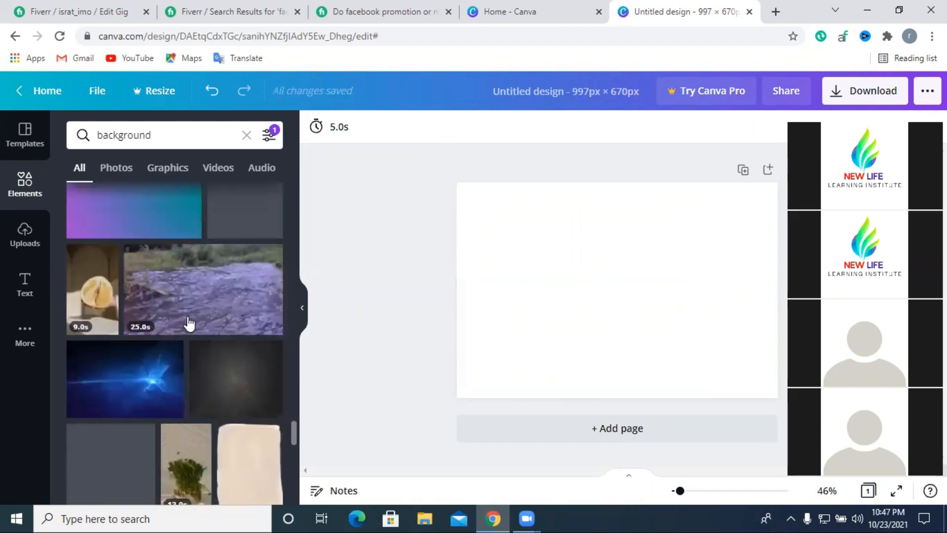
left_click(118, 218)
scroll(234, 356, "down", 10)
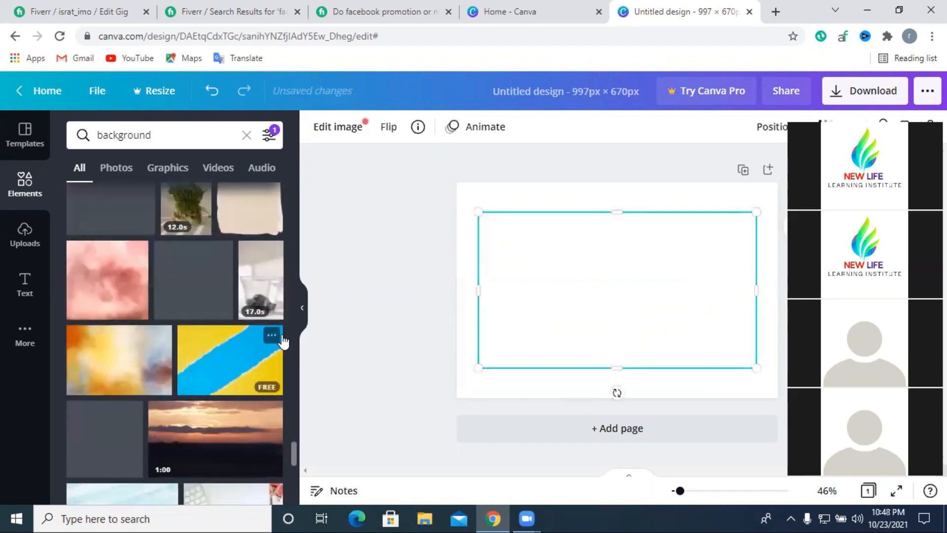
Step: Look further through the background results and remove the gradient image from the page
scroll(232, 356, "down", 4)
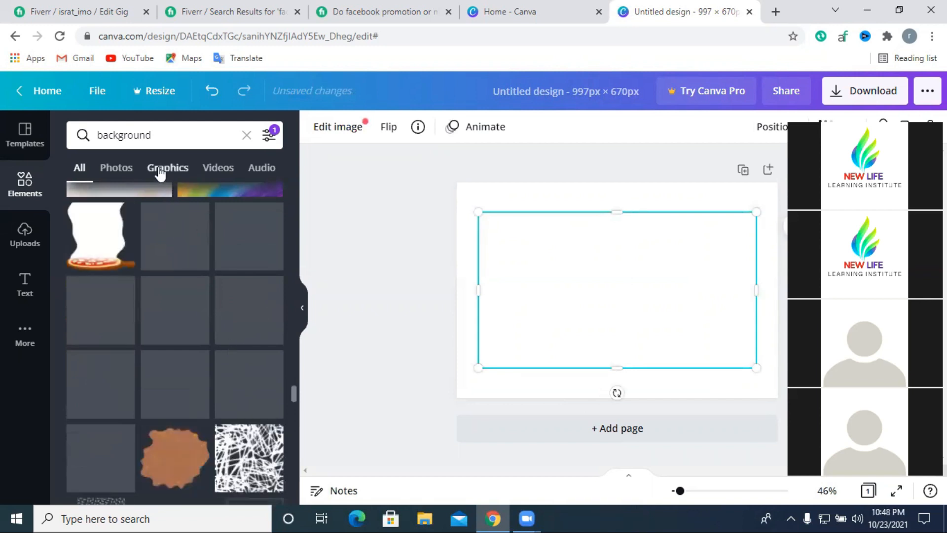
scroll(226, 355, "down", 5)
scroll(234, 365, "down", 8)
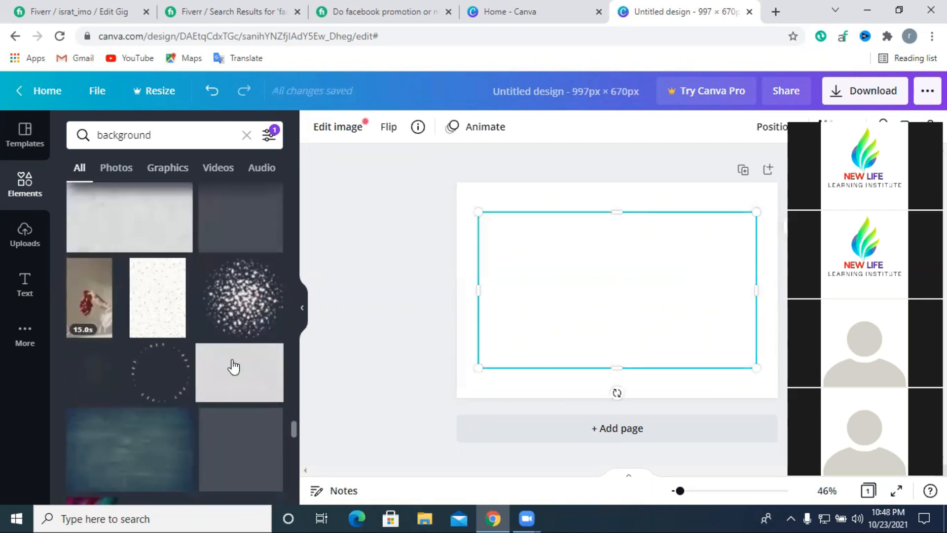
scroll(232, 359, "down", 8)
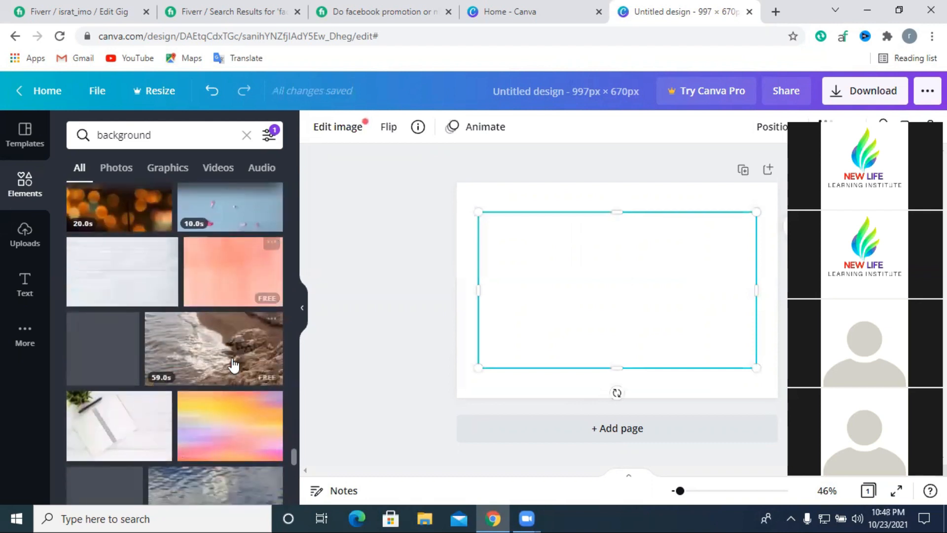
key("Delete")
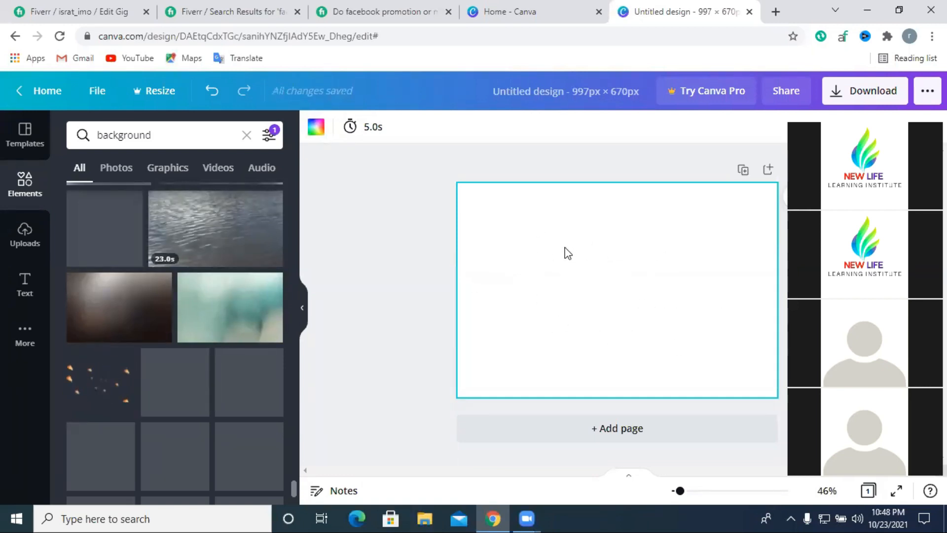
Step: Set the page's background colour to the medium blue from the default colours
left_click(315, 129)
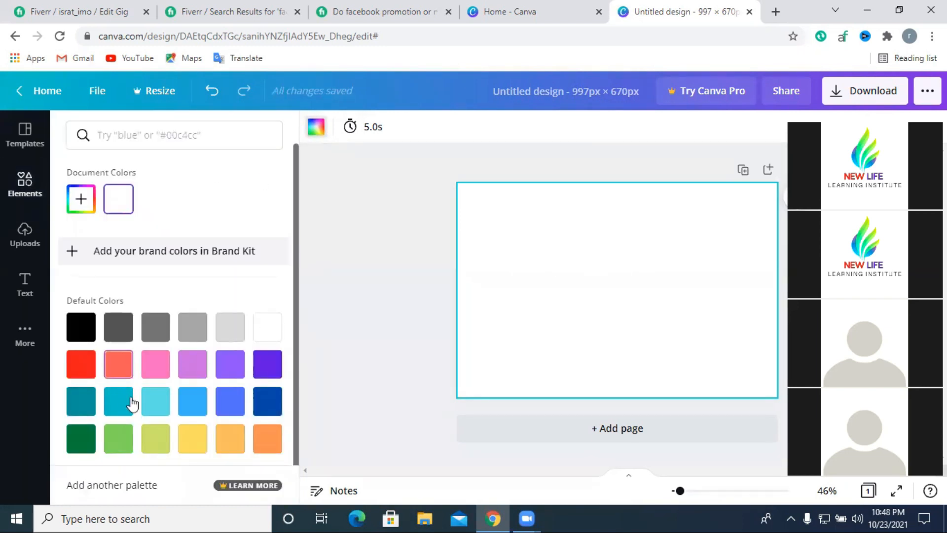
left_click(230, 400)
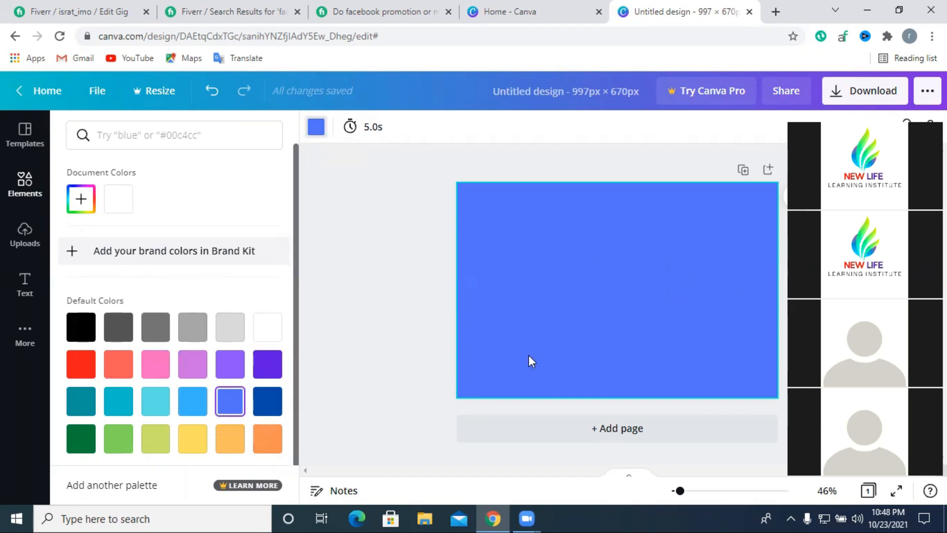
left_click(602, 242)
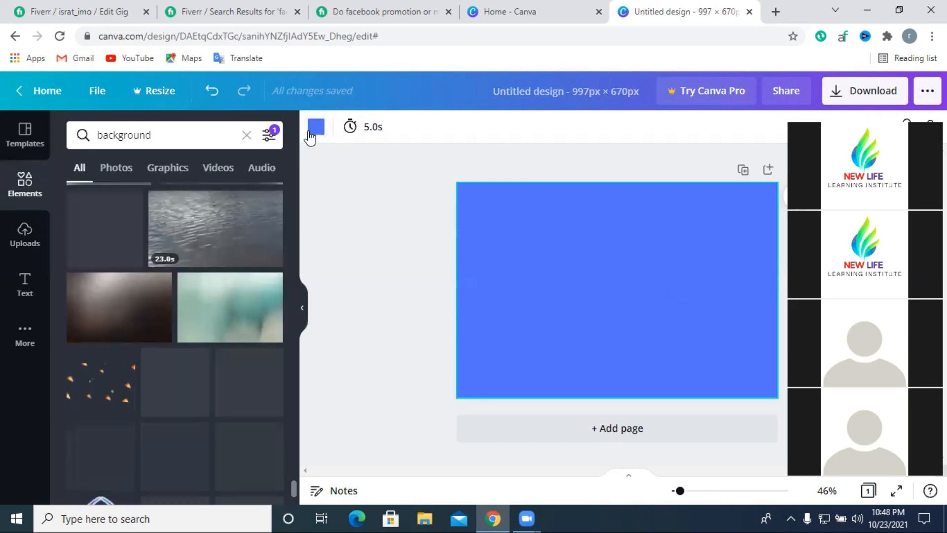
Step: Find the rounded square among all the Lines & Shapes elements, add it and place it against the page's left edge
left_click(247, 135)
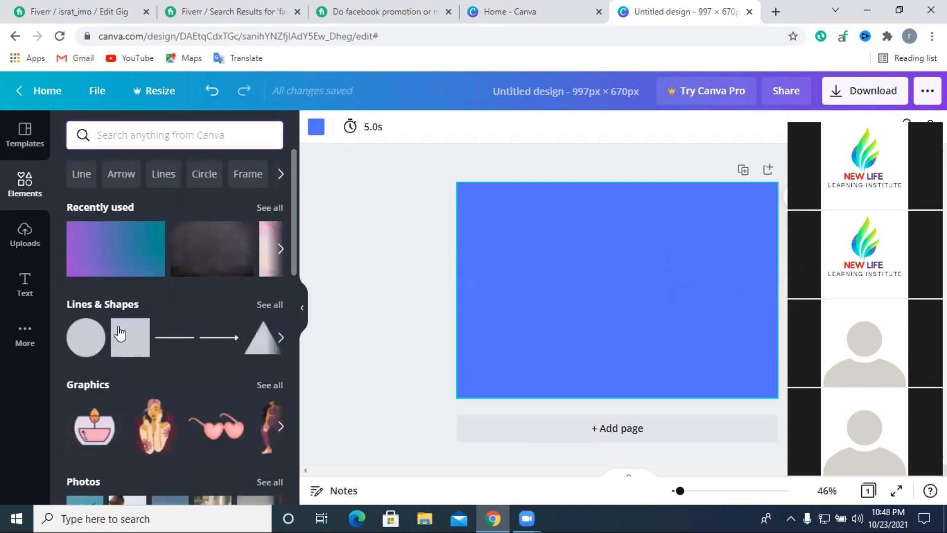
left_click(270, 305)
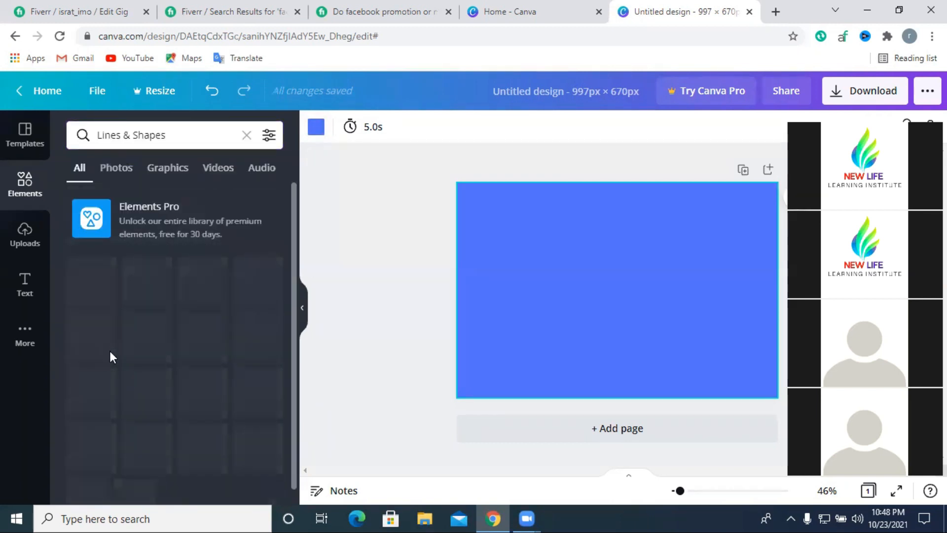
scroll(201, 345, "down", 5)
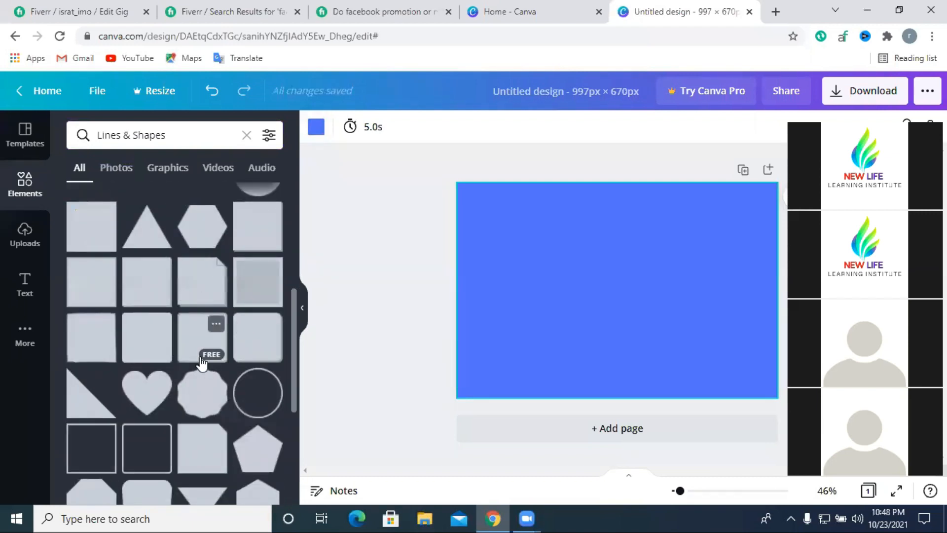
left_click(132, 339)
left_click_drag(543, 274, 507, 268)
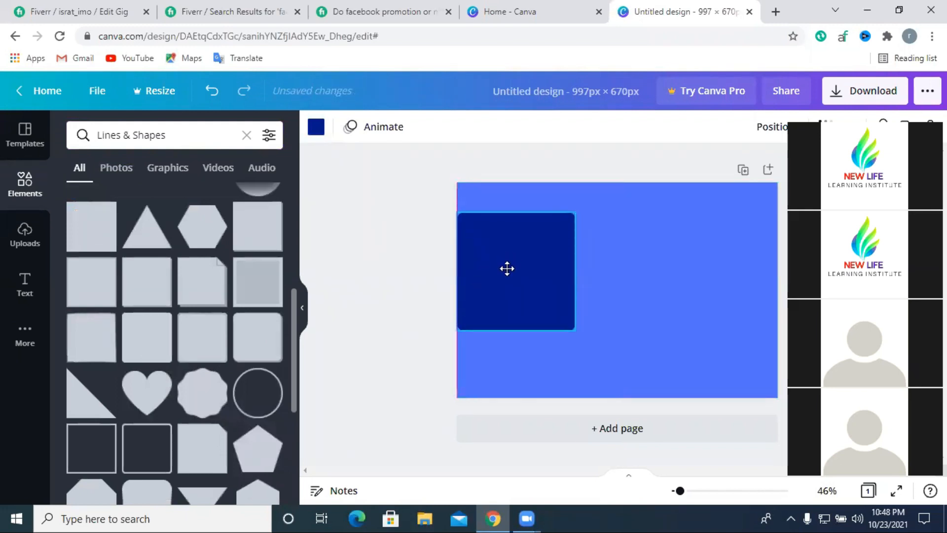
Step: Reshape the rounded square into a horizontal band about 127 px high that extends past both side edges of the page
left_click_drag(515, 323, 515, 245)
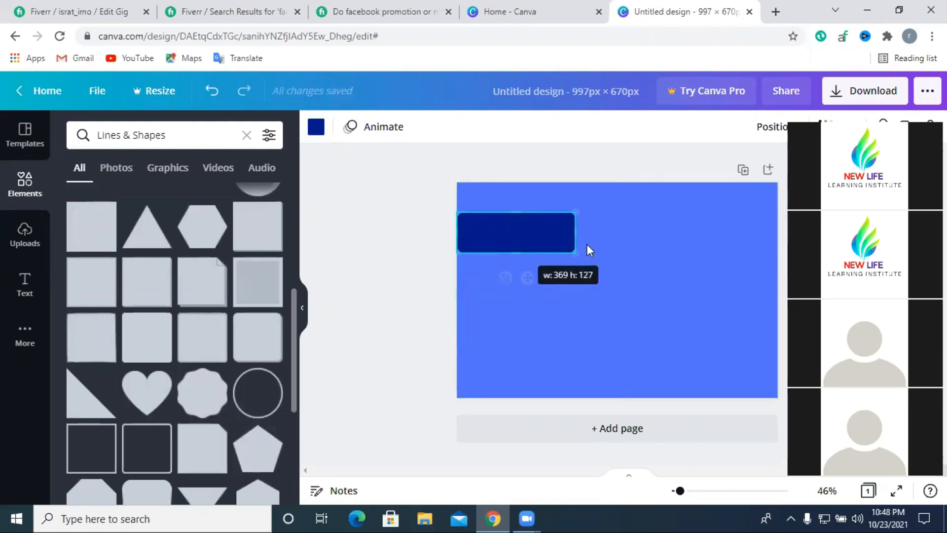
left_click_drag(575, 233, 822, 234)
left_click(785, 240)
left_click(767, 231)
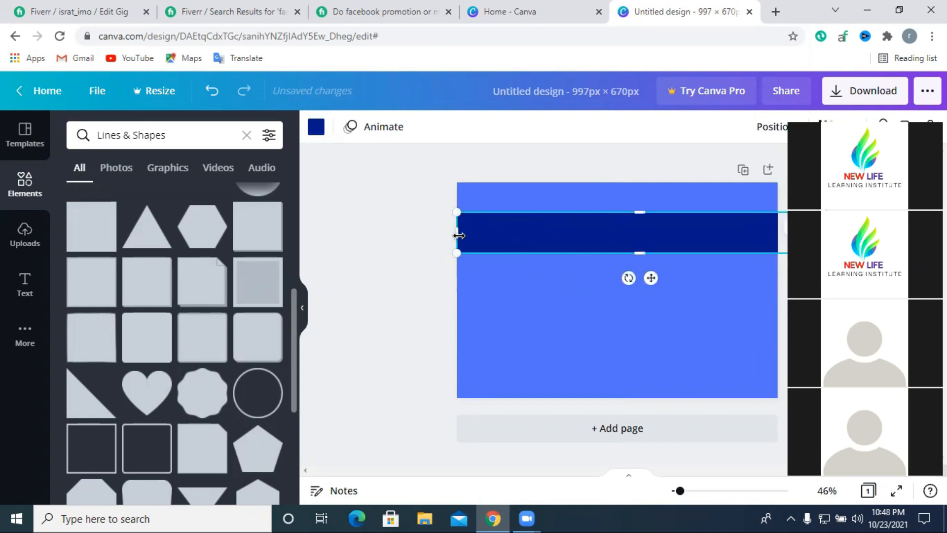
left_click_drag(457, 235, 449, 238)
Step: Recolour the horizontal band white
left_click(315, 128)
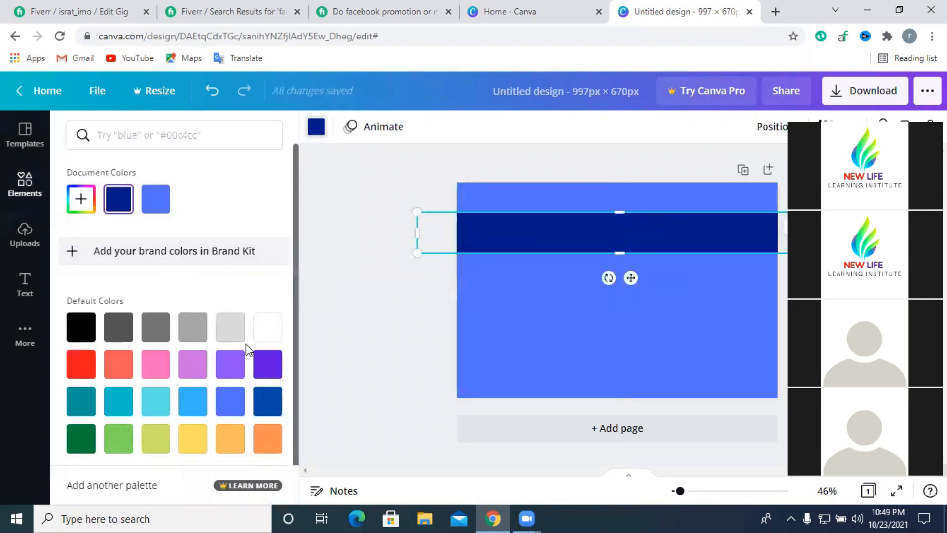
left_click(265, 335)
left_click(379, 324)
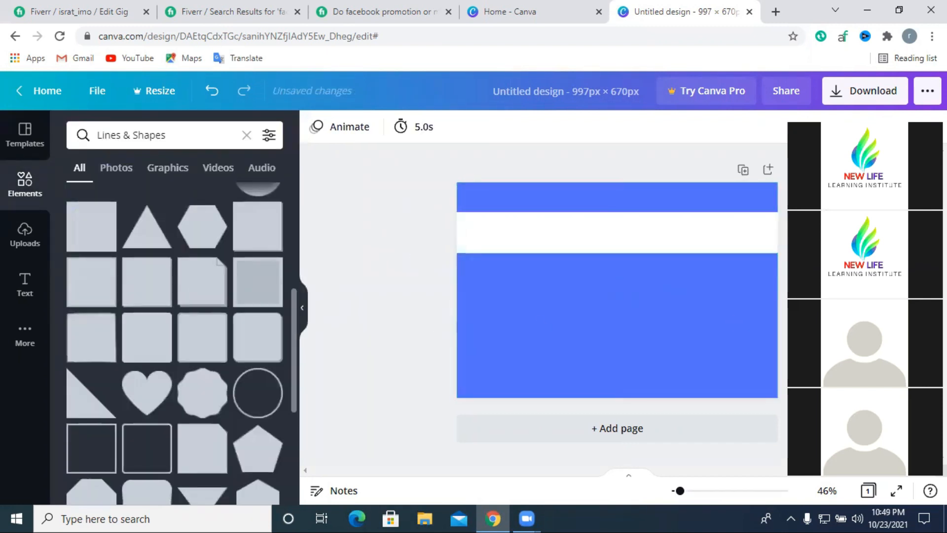
Step: Add a heading text box to the page and select its placeholder text for replacement
left_click(603, 244)
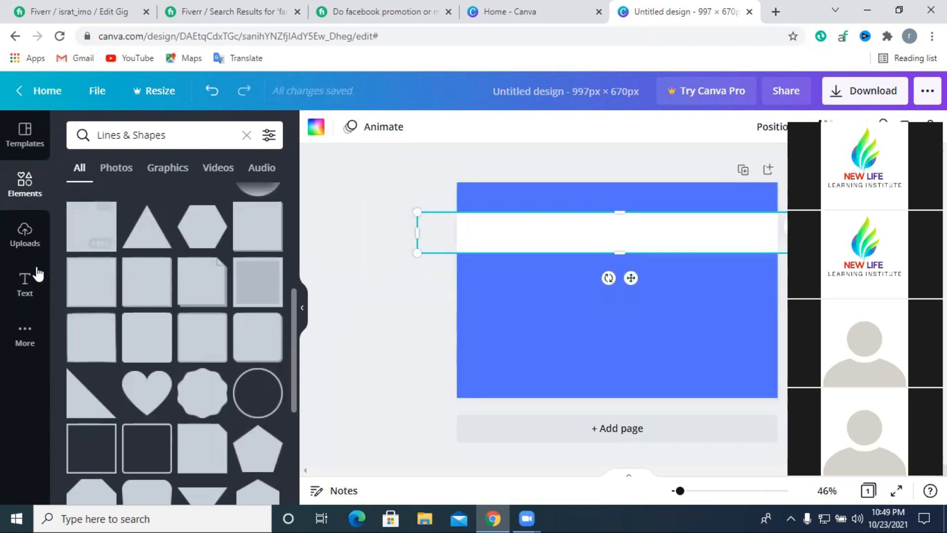
left_click(17, 292)
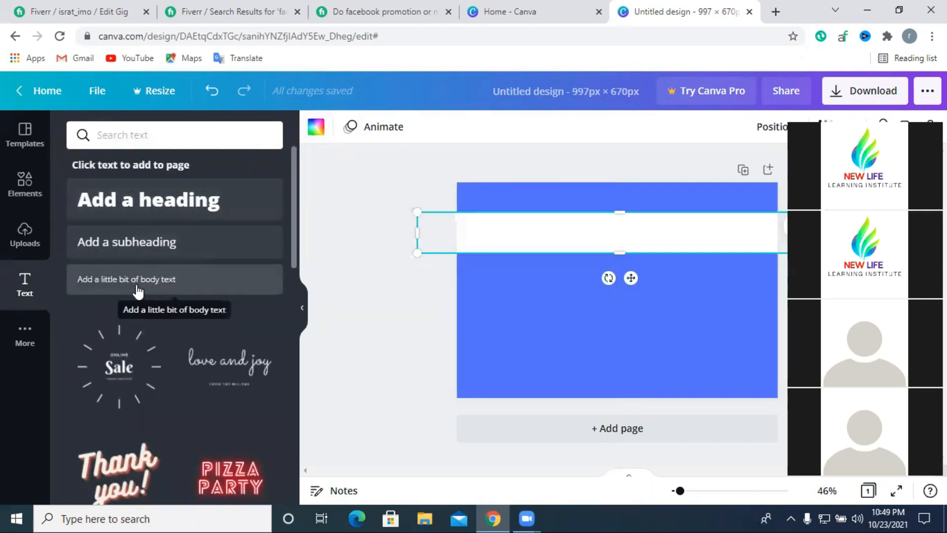
left_click(150, 209)
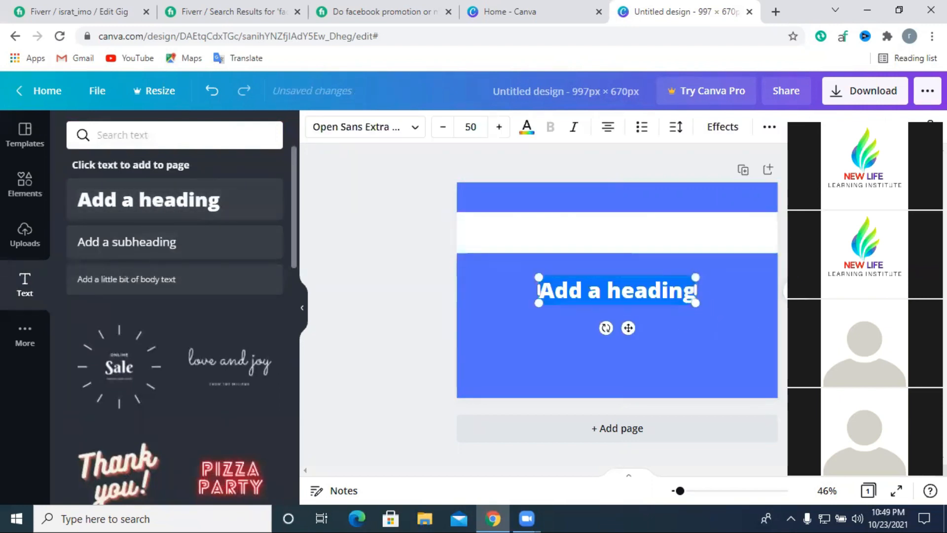
left_click(776, 322)
double_click(624, 299)
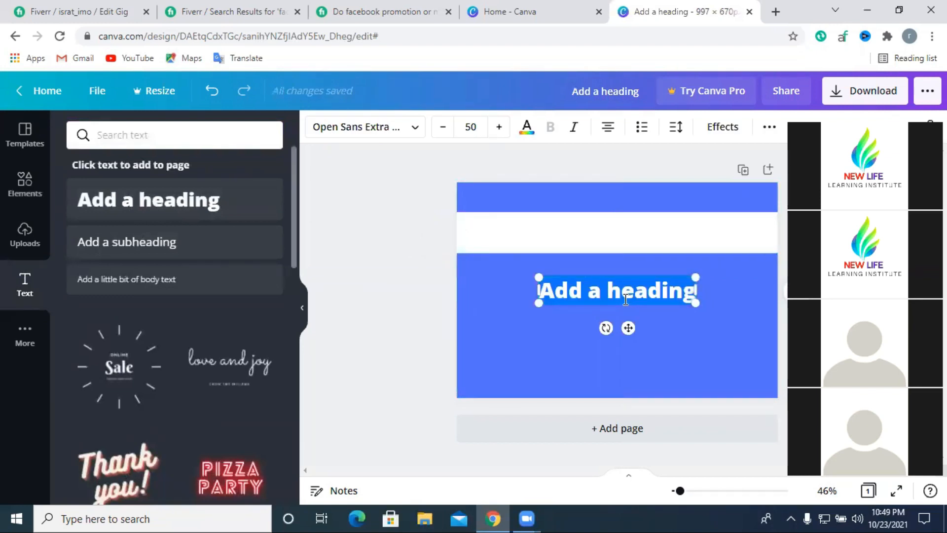
Step: Replace the heading's placeholder with "FACEBOOK" and widen its text box so the word fits on one line
type("FAC")
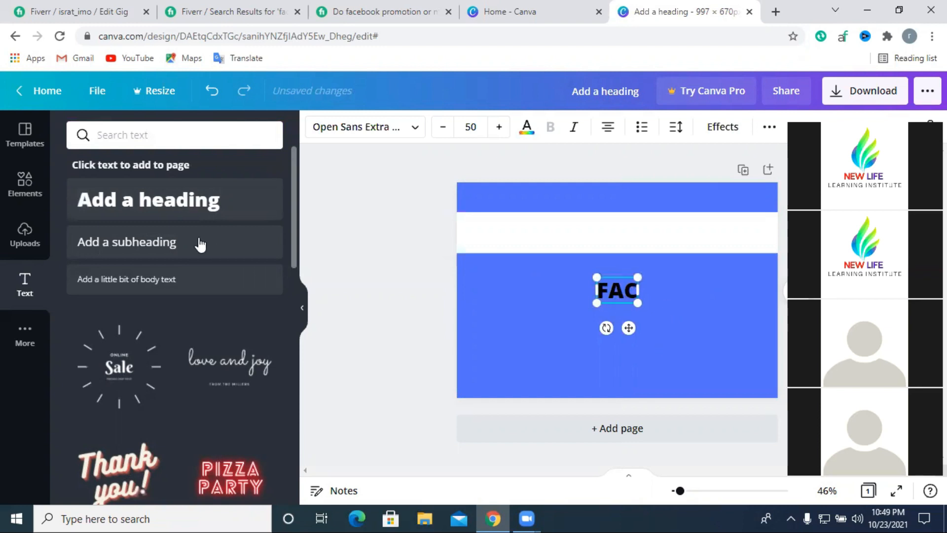
left_click(14, 190)
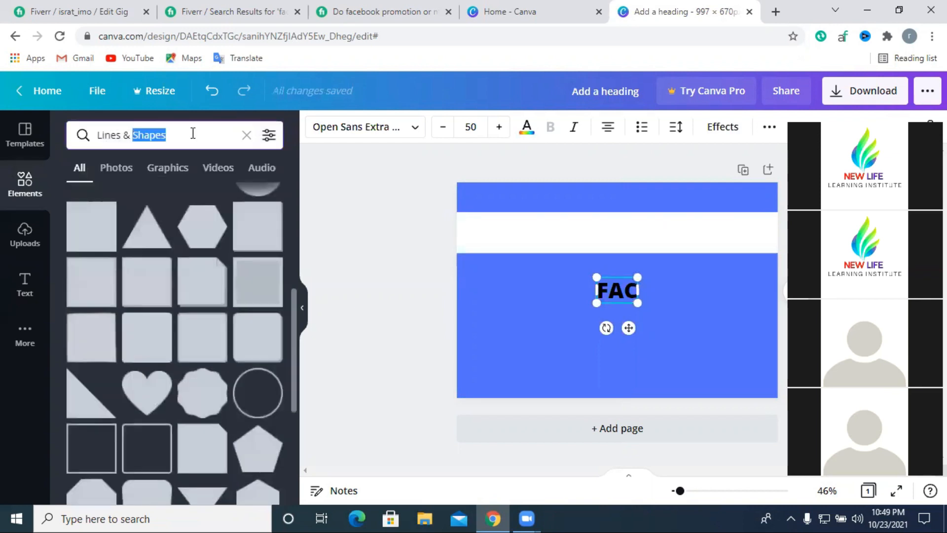
triple_click(193, 133)
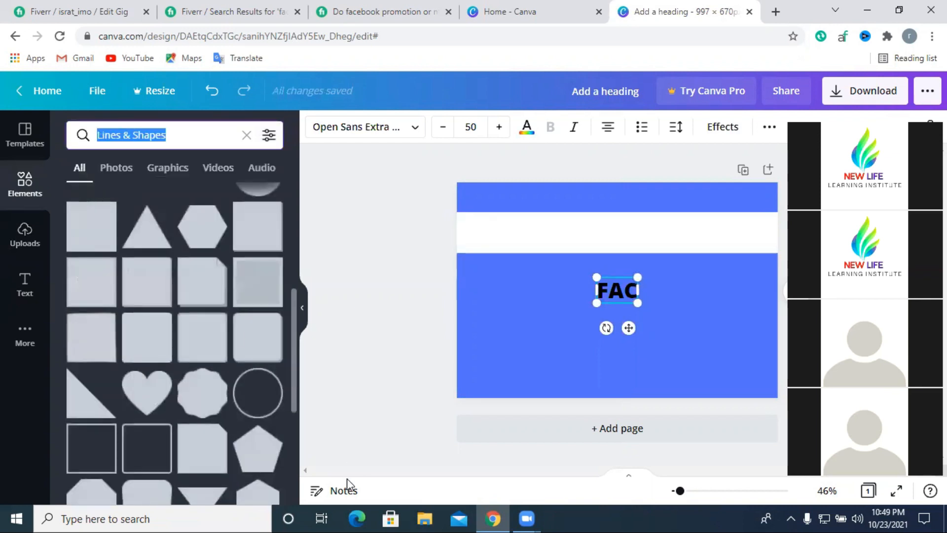
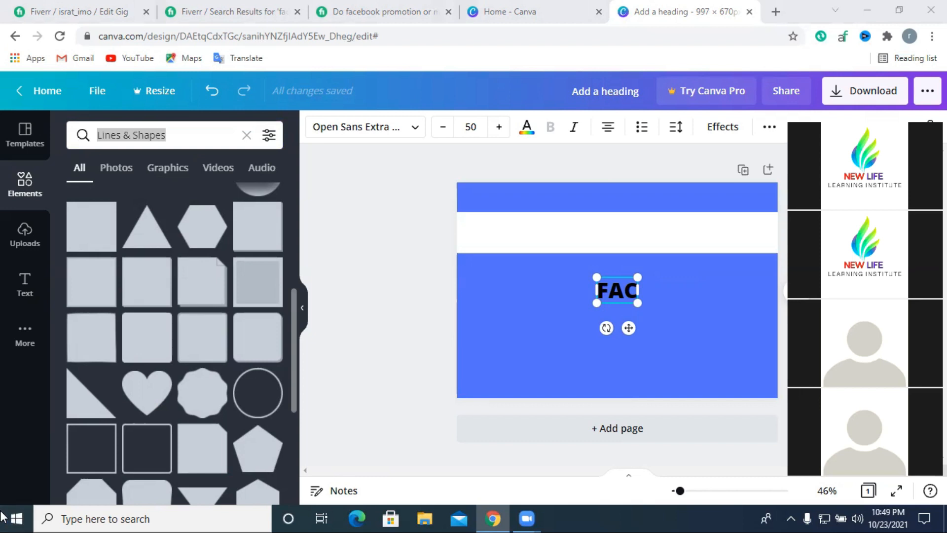
left_click_drag(643, 292, 642, 291)
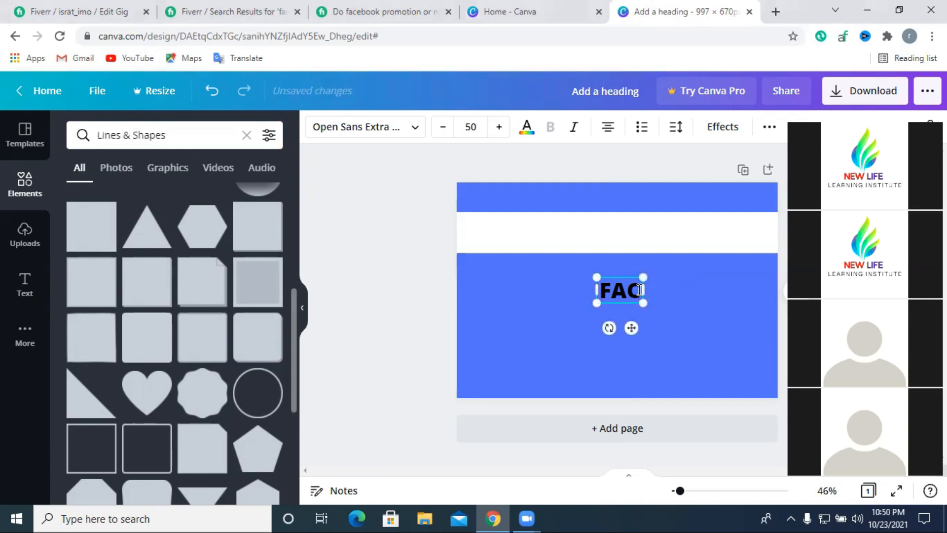
type("e")
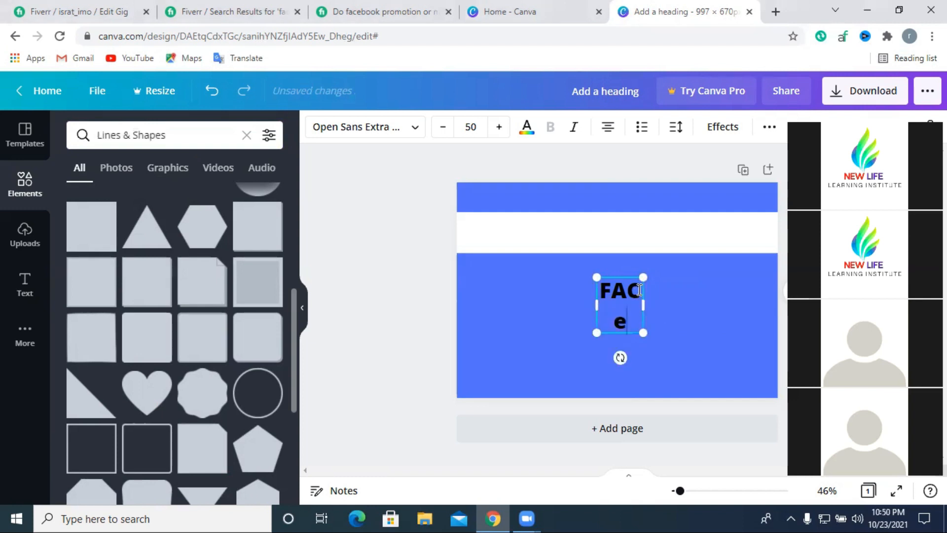
key("BackSpace")
type("EBOOK")
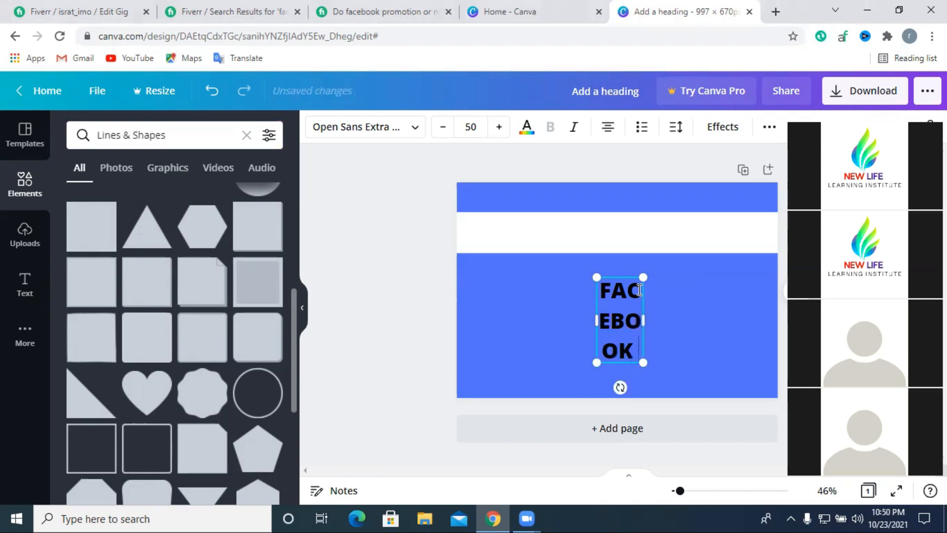
left_click_drag(643, 320, 733, 306)
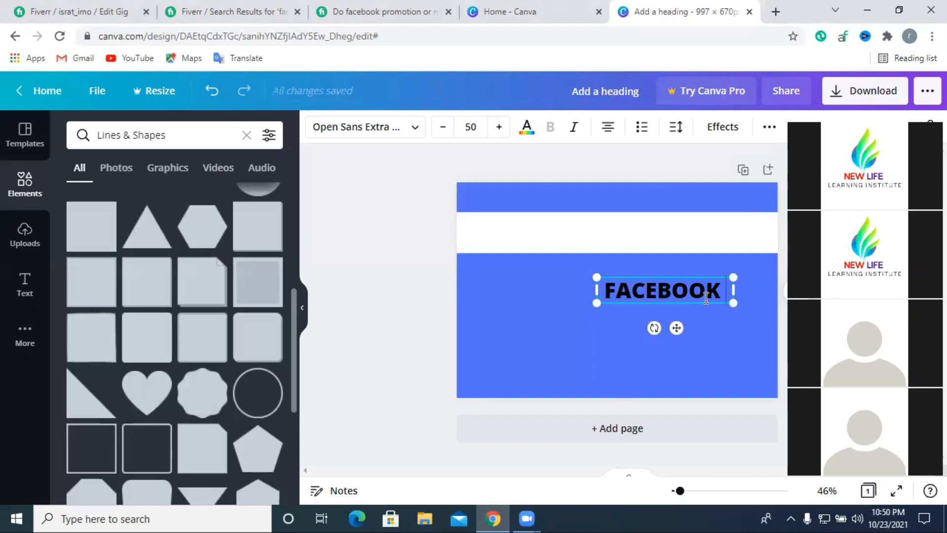
Step: Extend the heading to "FACEBOOK PROMOTION" on one line and centre it in the white band
type("Pro")
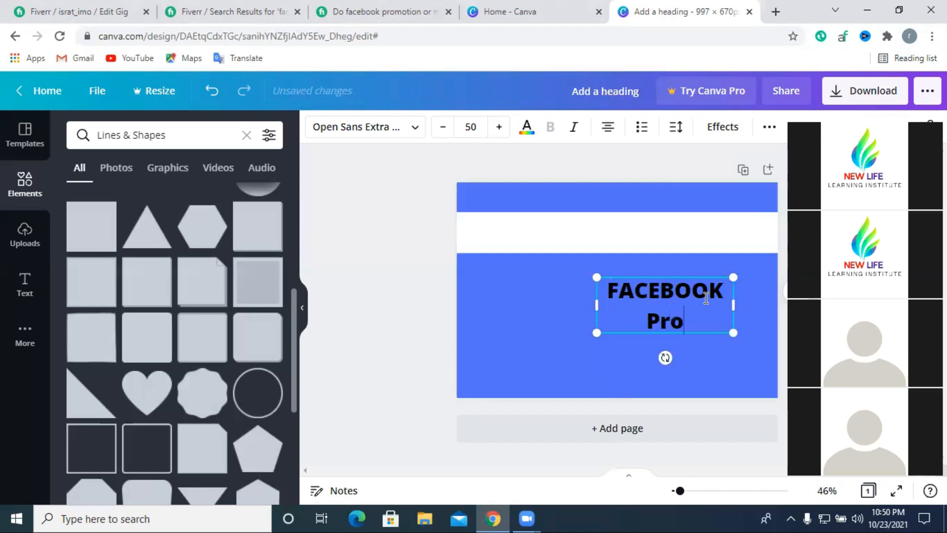
type("motion")
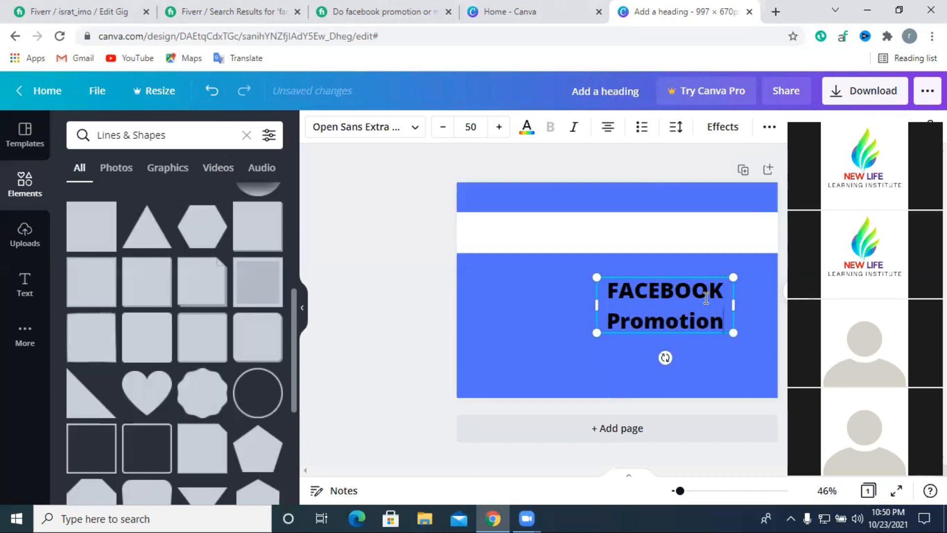
double_click(692, 324)
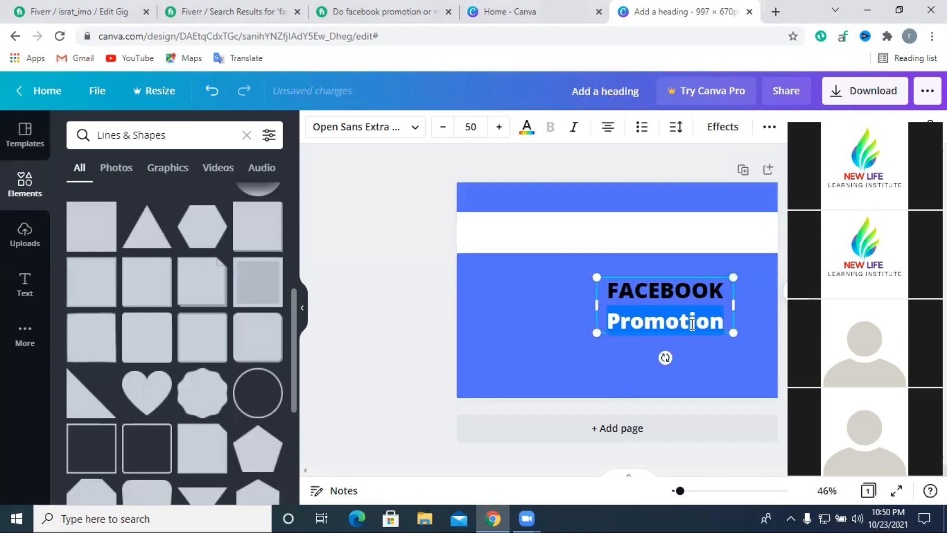
type("PRO")
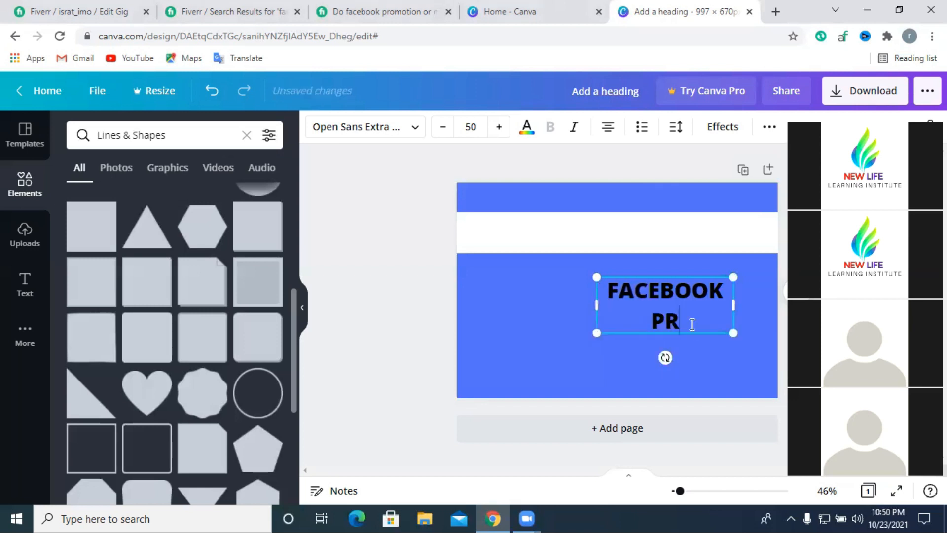
type("MOTION")
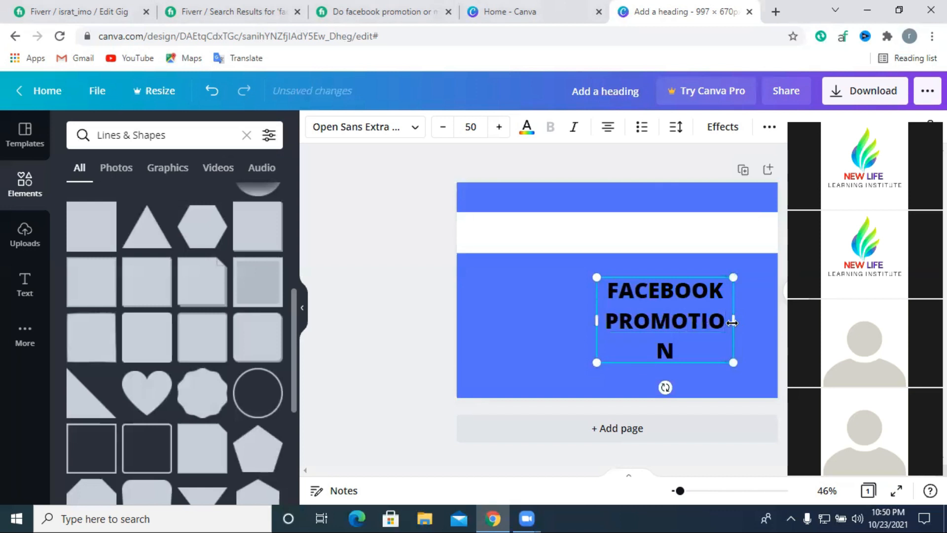
left_click_drag(732, 323, 858, 322)
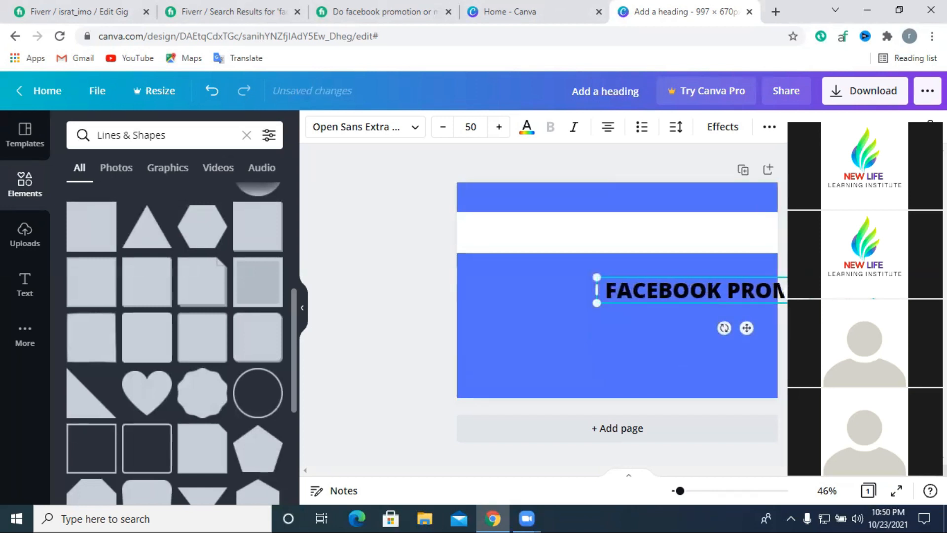
left_click_drag(628, 274, 544, 234)
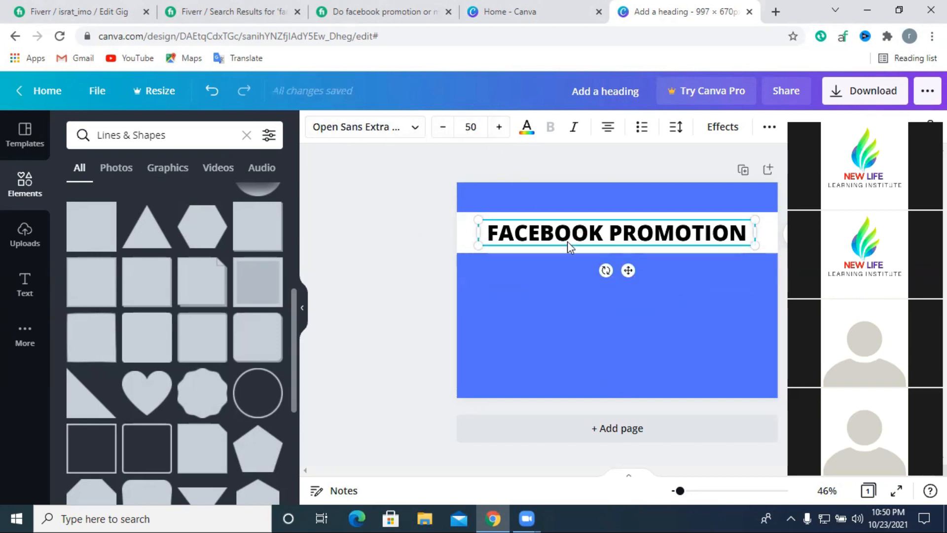
Step: Increase the heading's font size to 55
left_click(498, 129)
left_click(498, 129)
left_click(500, 129)
left_click(499, 129)
left_click(499, 129)
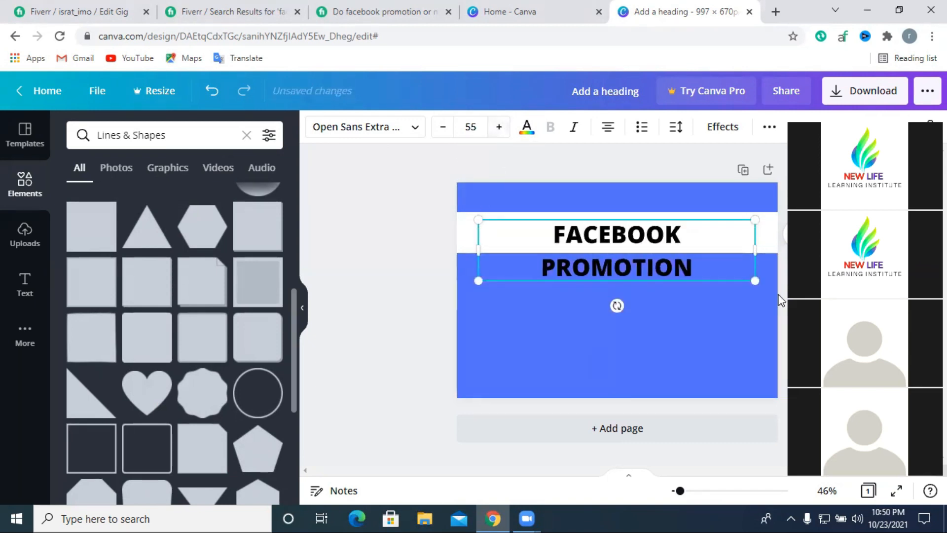
Step: Widen the heading's text box until "FACEBOOK PROMOTION" fits on one line and centre it in the white band
left_click_drag(757, 251, 786, 250)
left_click(678, 248)
left_click(677, 241)
left_click_drag(668, 240, 655, 239)
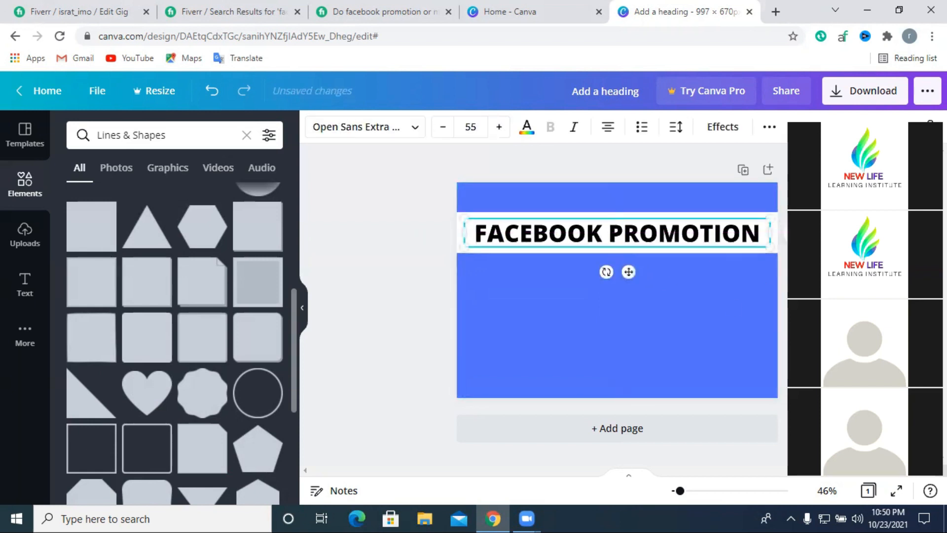
left_click(759, 282)
Step: Apply the Splice text effect to the "FACEBOOK PROMOTION" heading
left_click(627, 233)
left_click(723, 129)
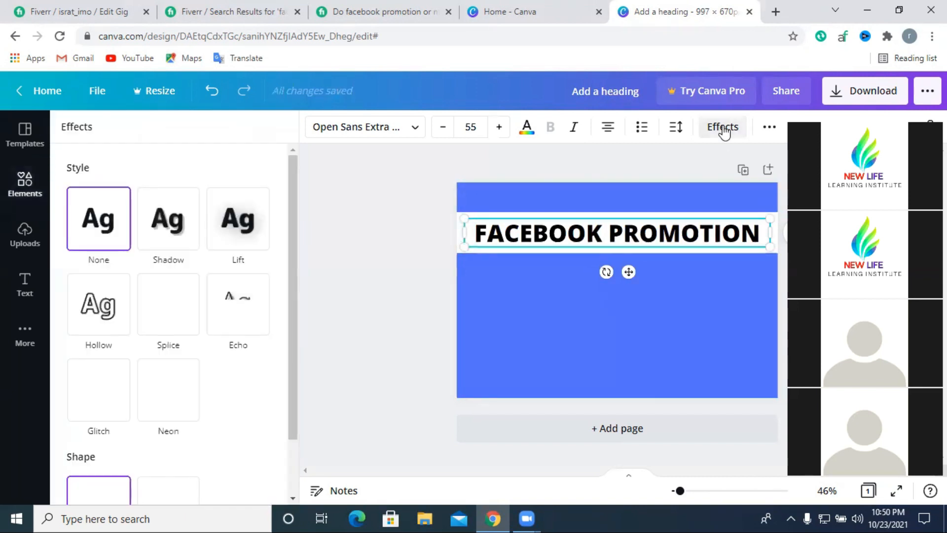
scroll(182, 378, "down", 2)
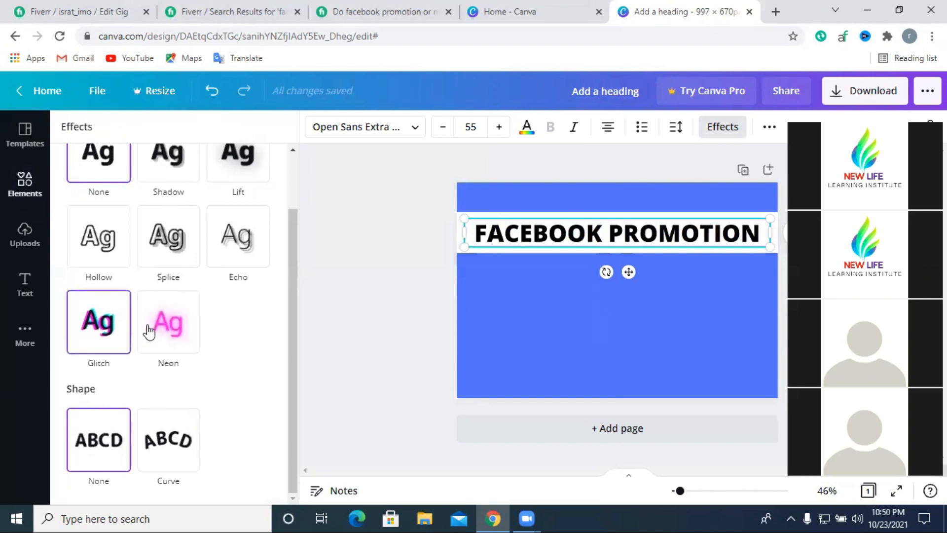
left_click(164, 259)
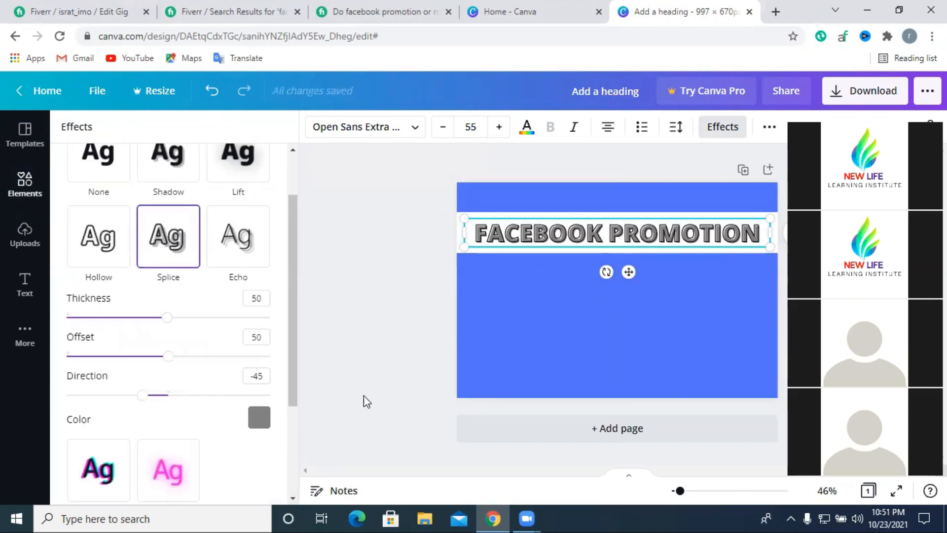
Step: Try several default colours for the heading's Splice effect and settle on light gray
left_click(259, 418)
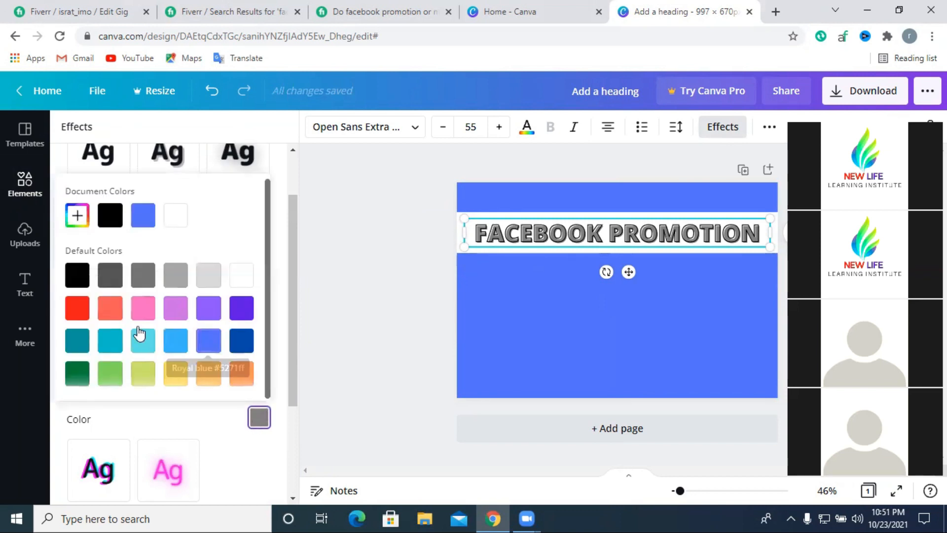
left_click(142, 308)
left_click(118, 310)
left_click(106, 273)
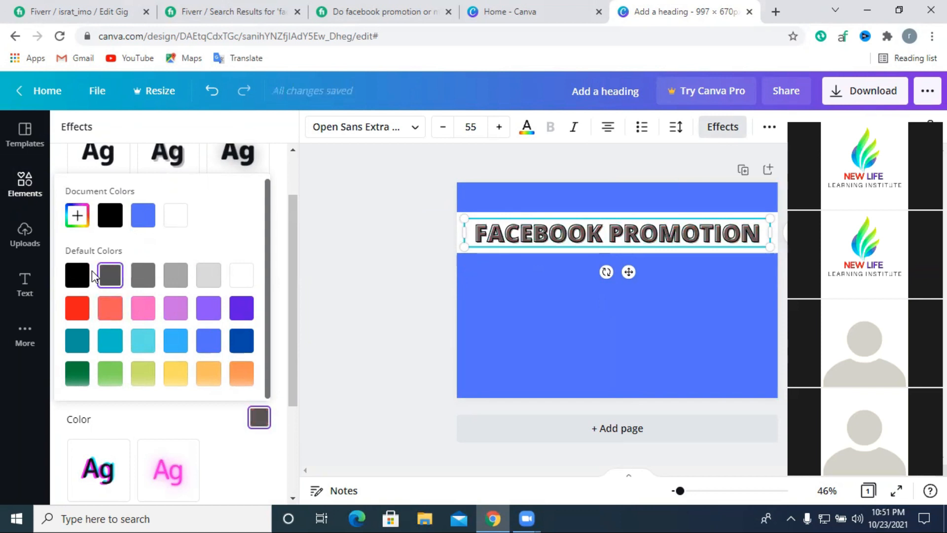
left_click(77, 274)
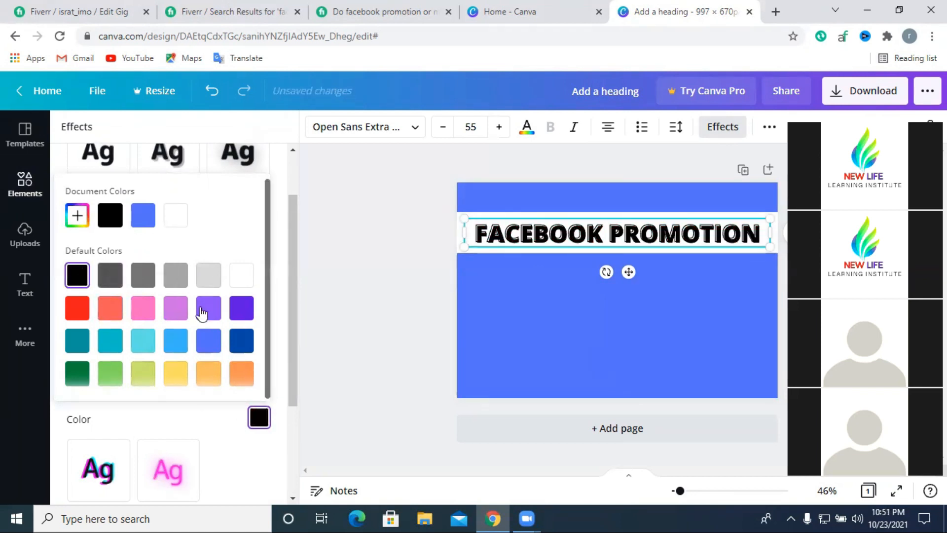
left_click(208, 275)
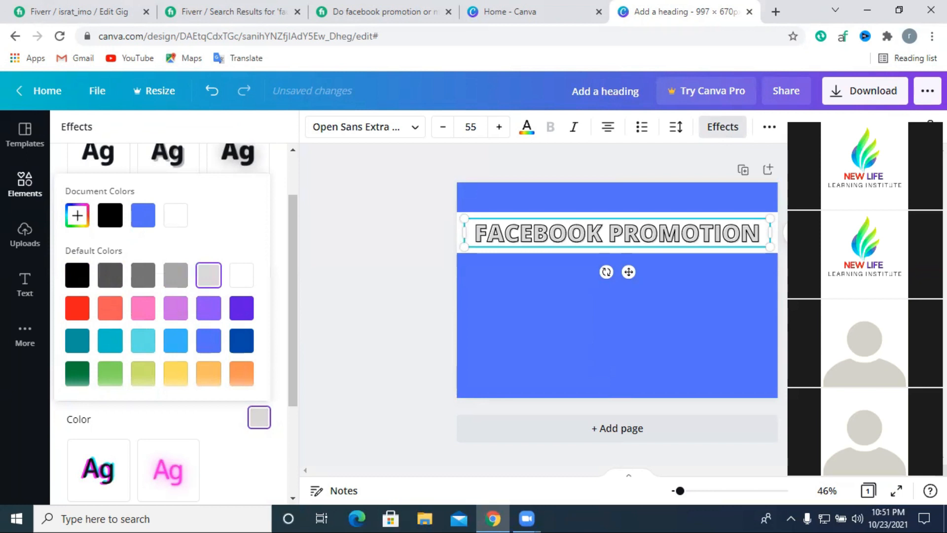
left_click(703, 268)
Step: Increase the "FACEBOOK PROMOTION" heading's font size by one step and deselect it
left_click(663, 233)
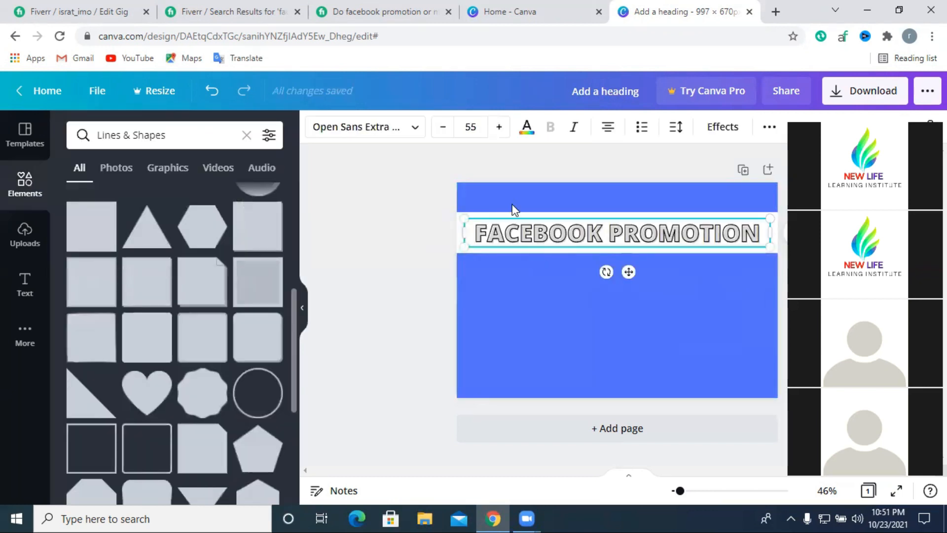
left_click(498, 127)
left_click(823, 247)
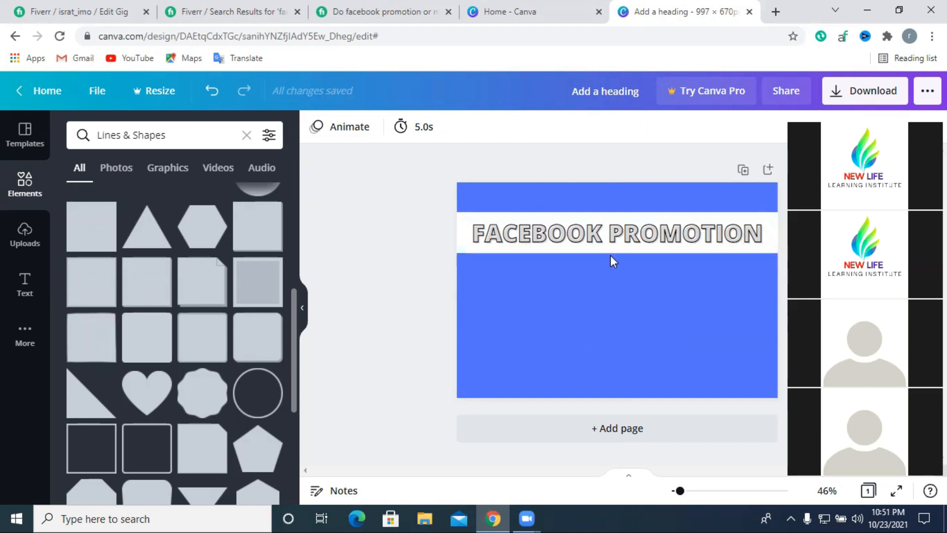
Step: Add a subheading text box to the page and replace its placeholder with "SOCIAL MEDIA SERVICESS"
left_click(33, 284)
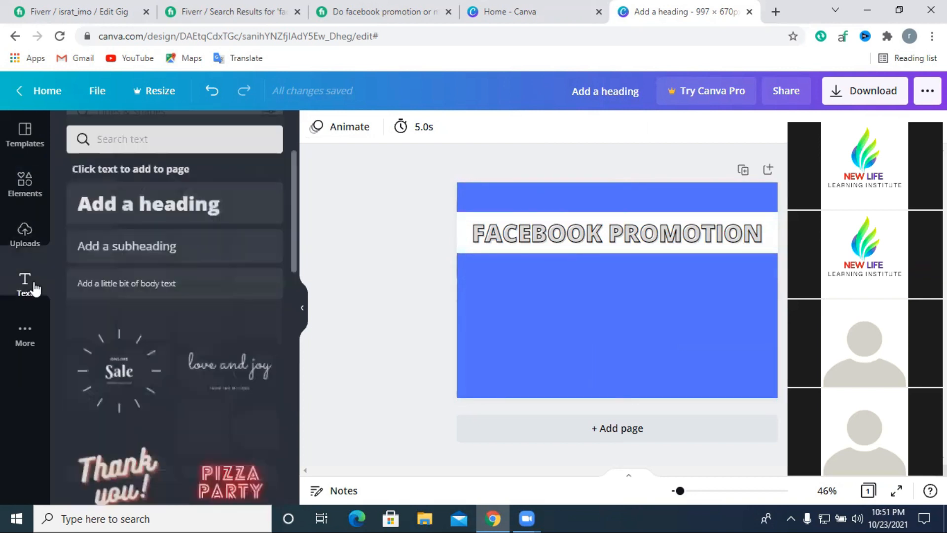
left_click(127, 260)
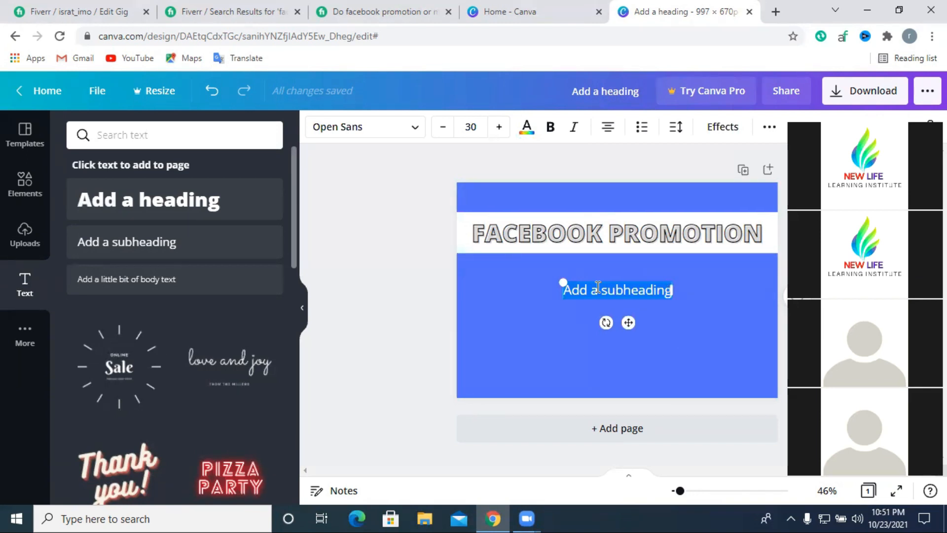
type("SOC")
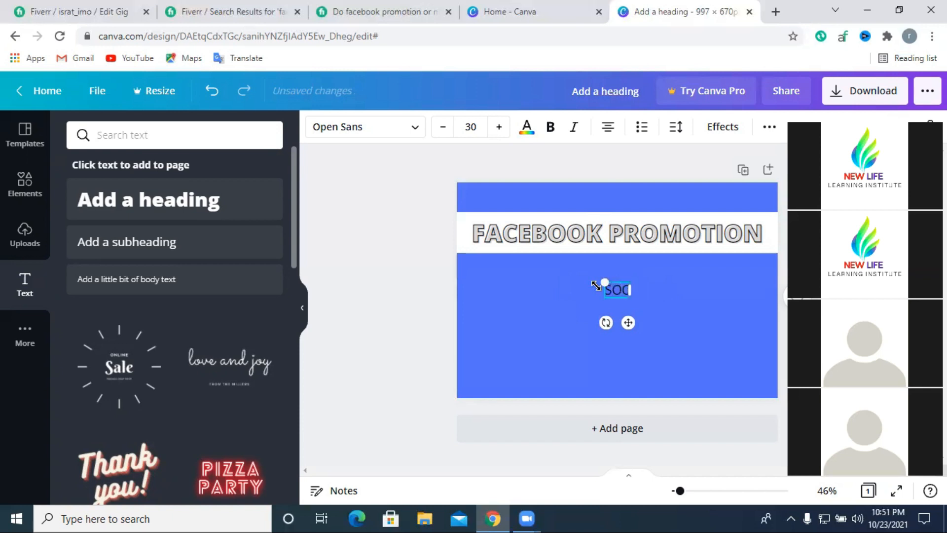
type("IAL ME")
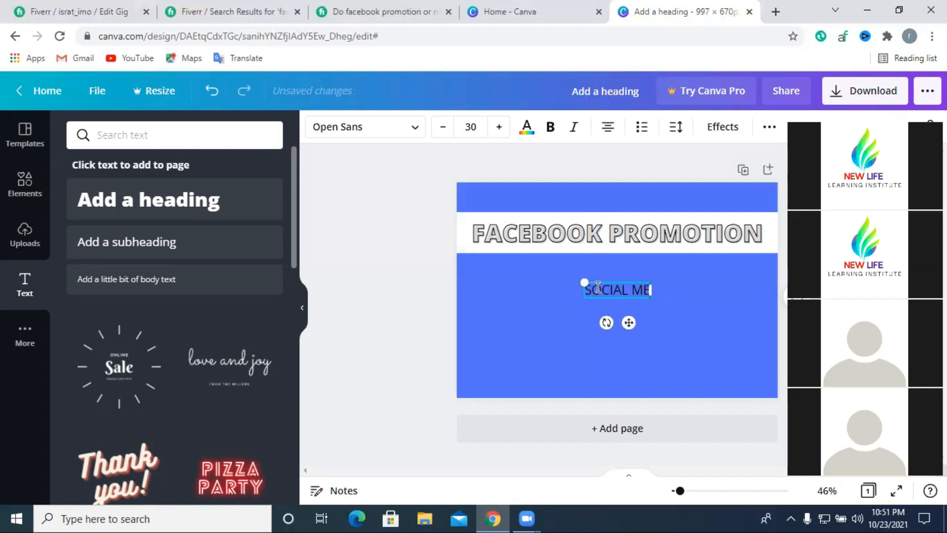
type("DIA E")
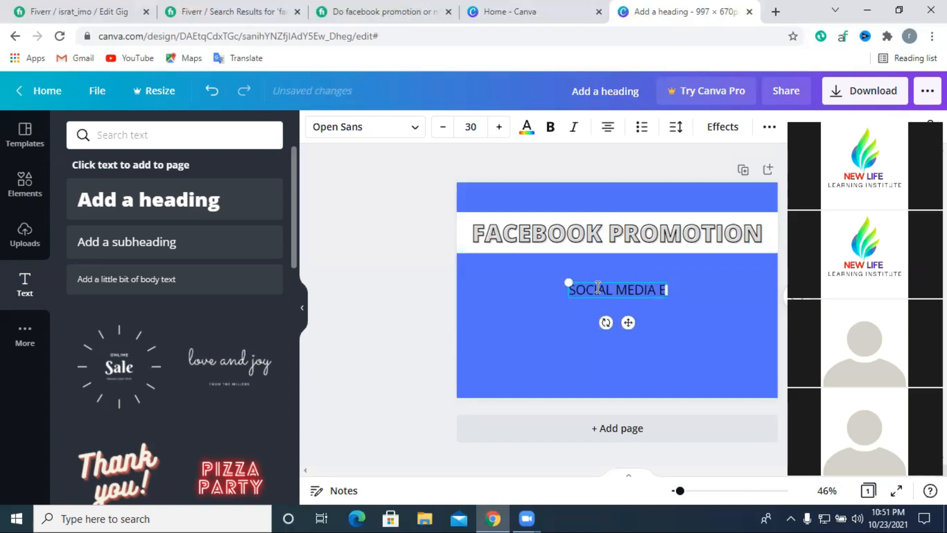
key("BackSpace")
type("SERVICESS")
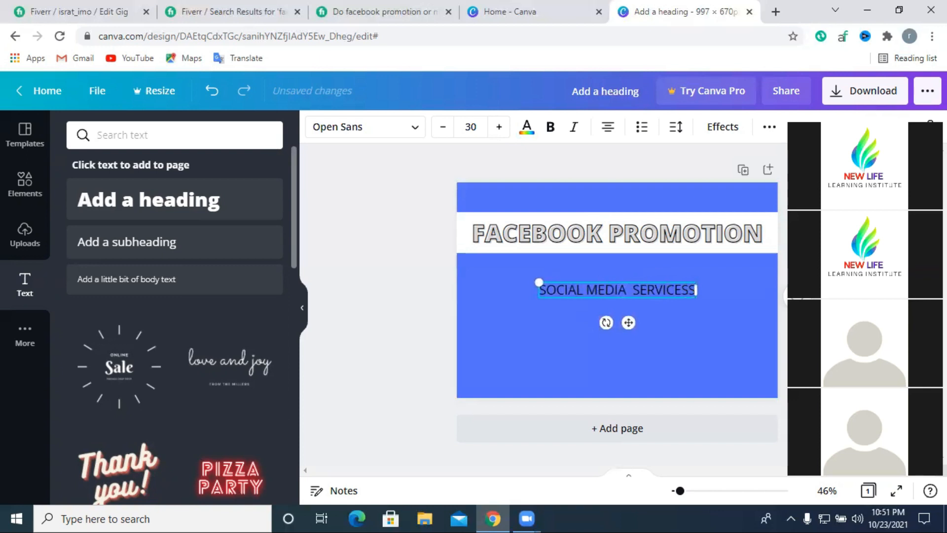
left_click(780, 329)
Step: Move the subheading into the blue strip above the heading and colour its text white
left_click_drag(665, 288, 656, 200)
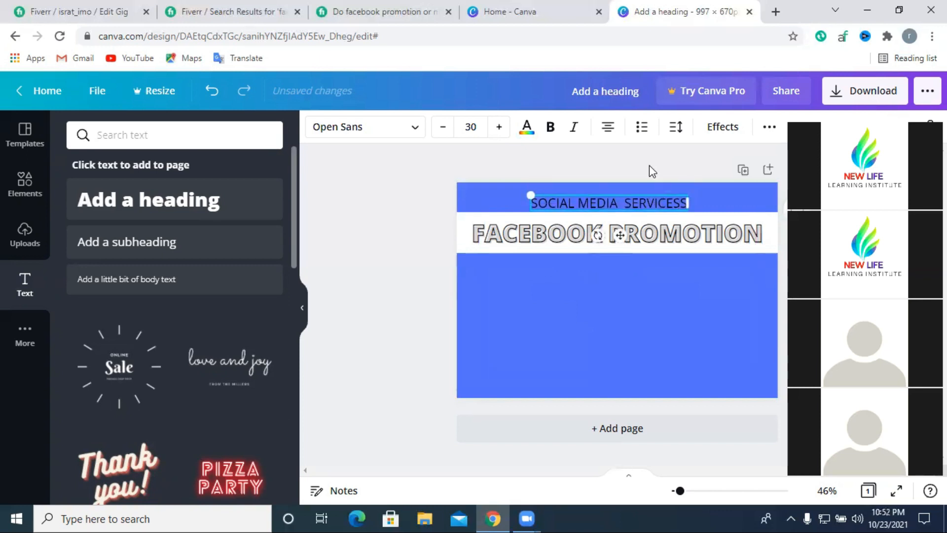
left_click(525, 127)
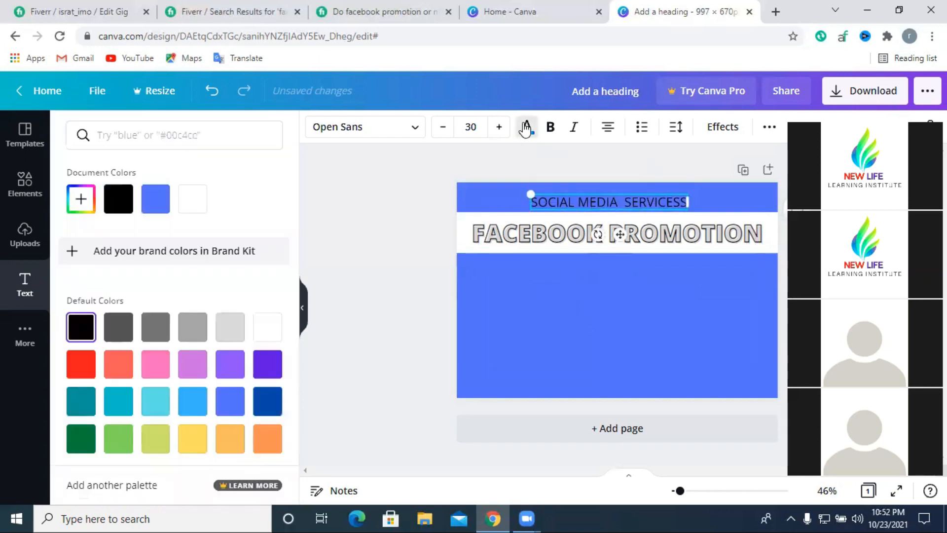
left_click(267, 327)
left_click_drag(620, 200, 626, 197)
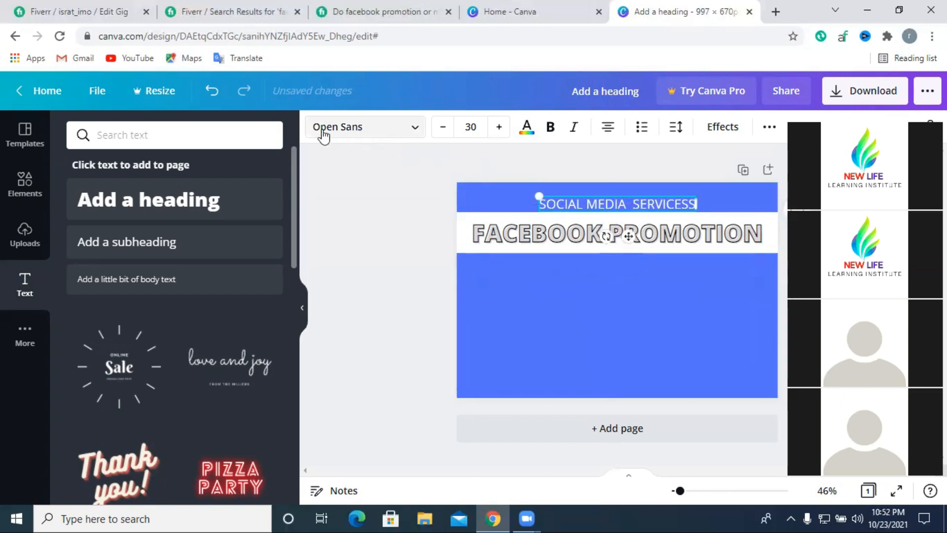
Step: Try the Anton and Bebas Neue fonts on the "SOCIAL MEDIA SERVICESS" subheading
left_click(360, 133)
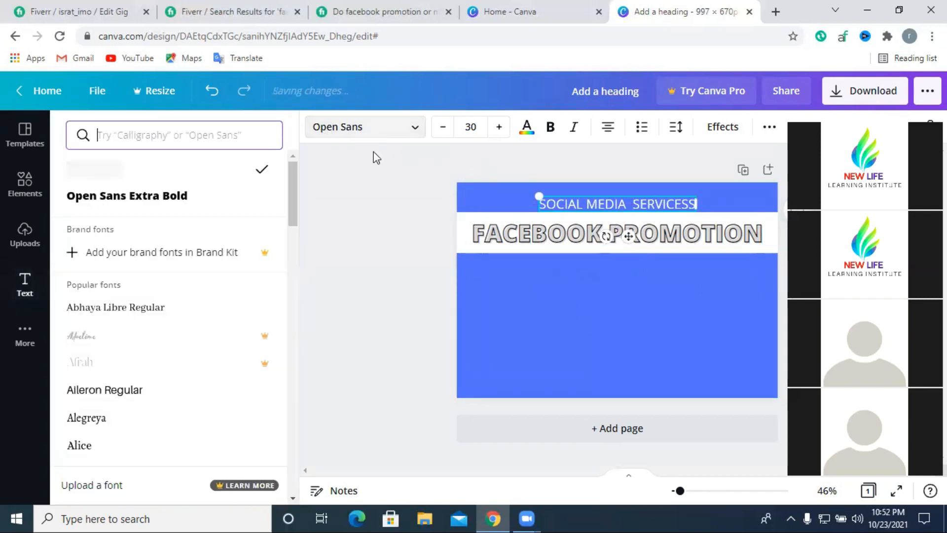
scroll(142, 315, "down", 4)
left_click(144, 308)
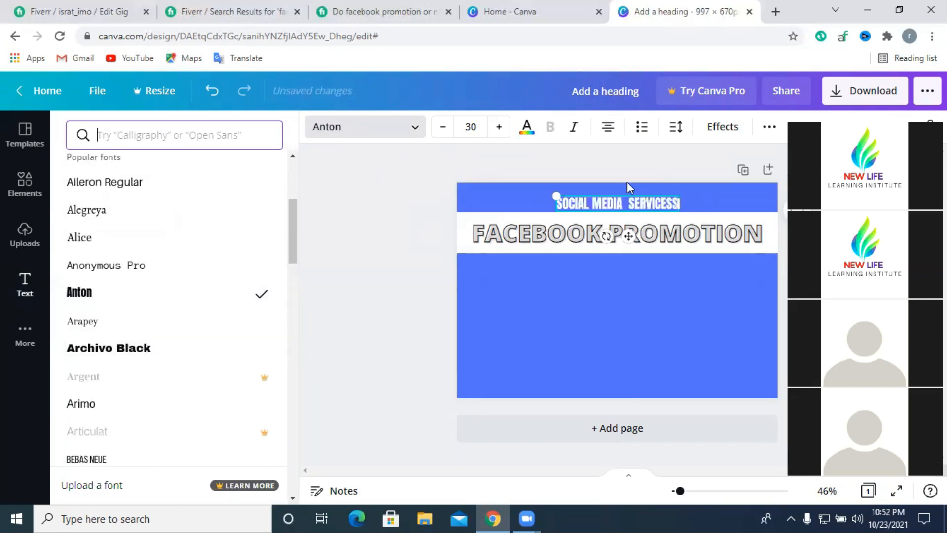
left_click_drag(622, 204, 622, 198)
scroll(158, 411, "down", 3)
left_click(134, 332)
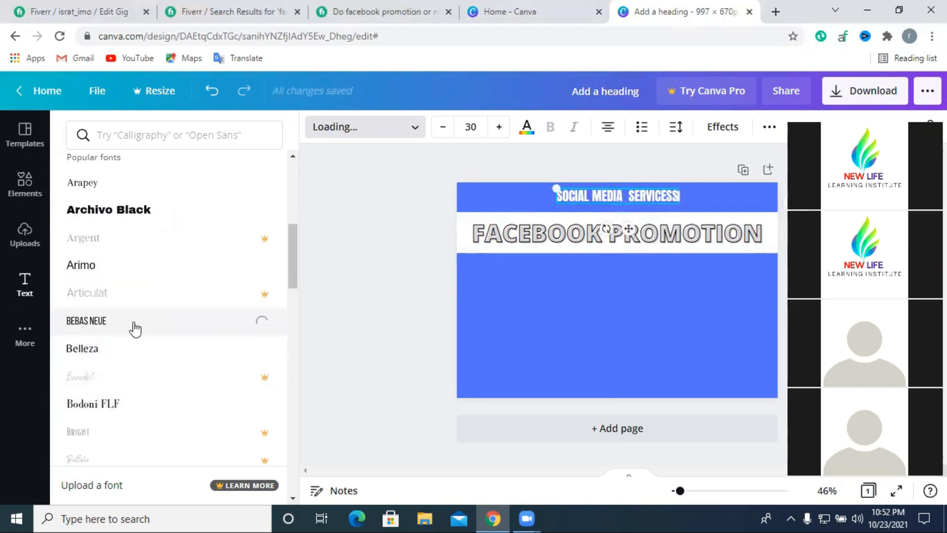
scroll(119, 387, "down", 6)
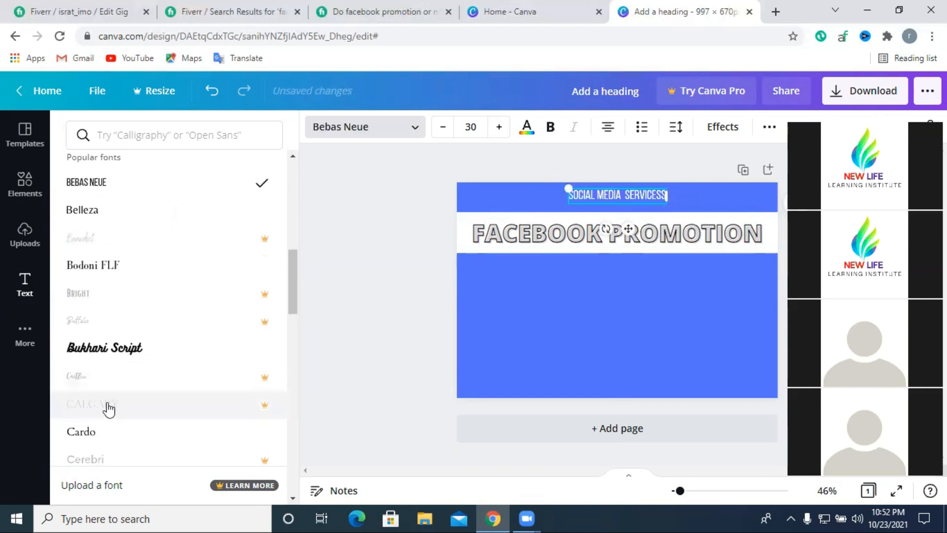
Step: Set the subheading's font to Cardo and place it just above the white band
left_click(114, 296)
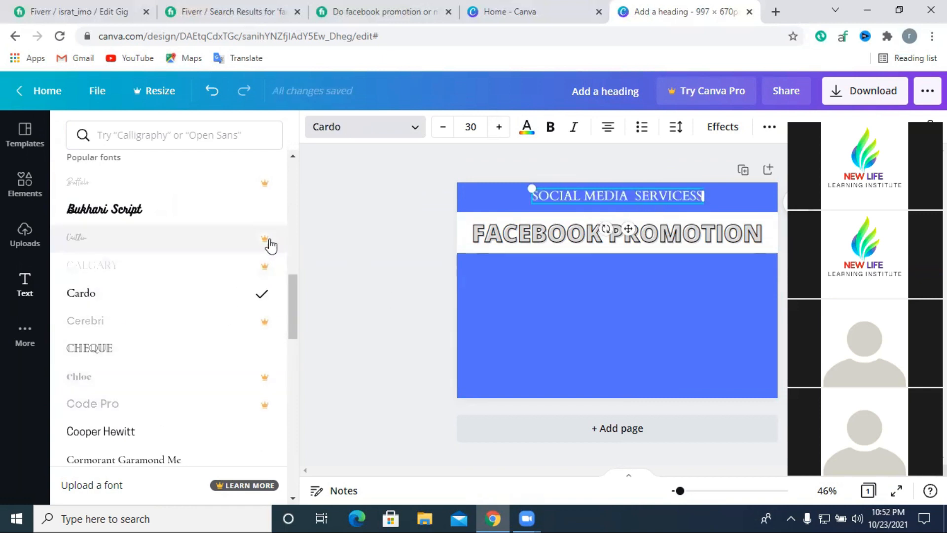
left_click_drag(613, 198, 612, 197)
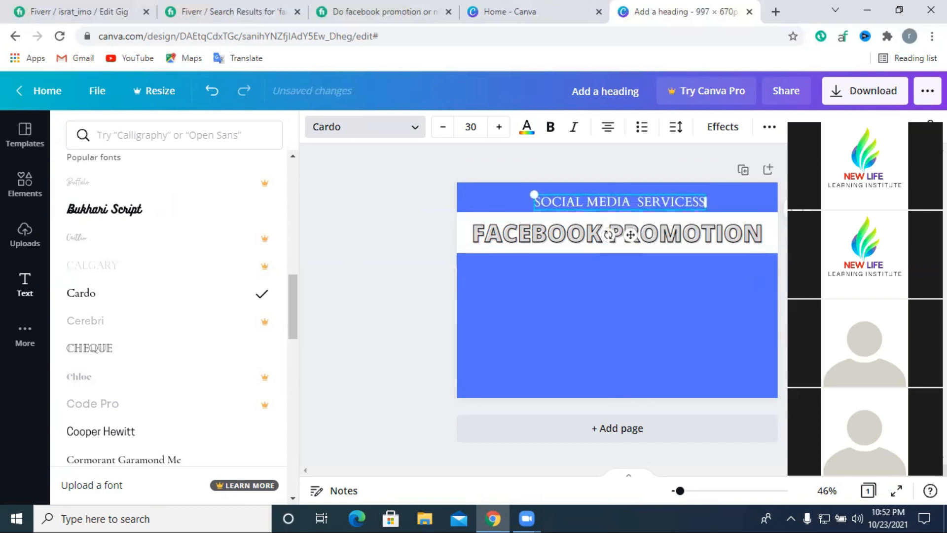
left_click(25, 284)
left_click(367, 248)
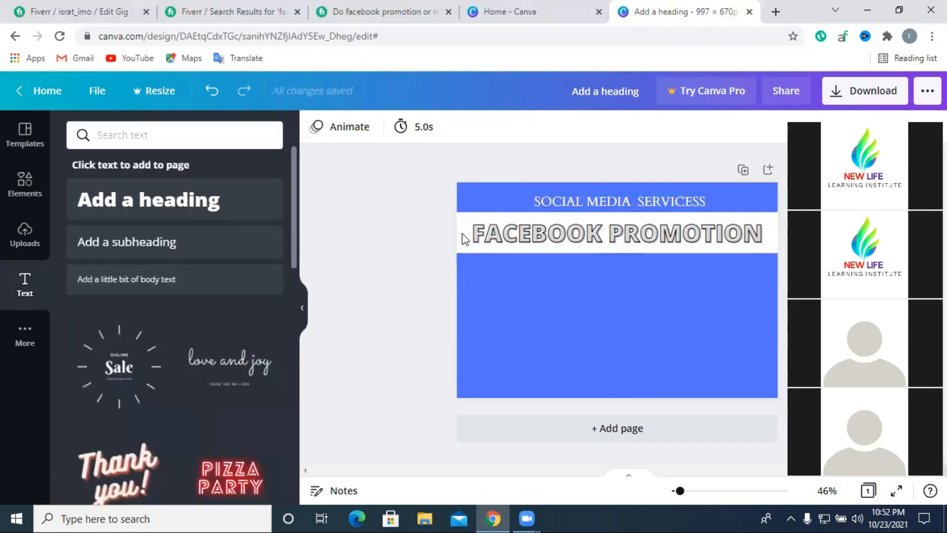
left_click(650, 202)
left_click(783, 255)
Step: Switch to Fiverr, review the reference gig's image, and open the organic Facebook promotion and marketing to USA gig from the search results
left_click(372, 11)
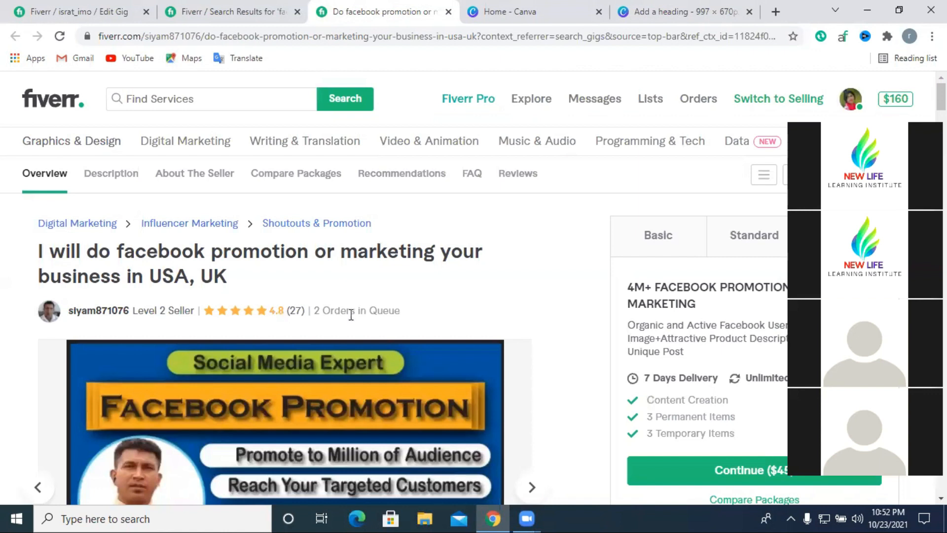
scroll(333, 313, "down", 4)
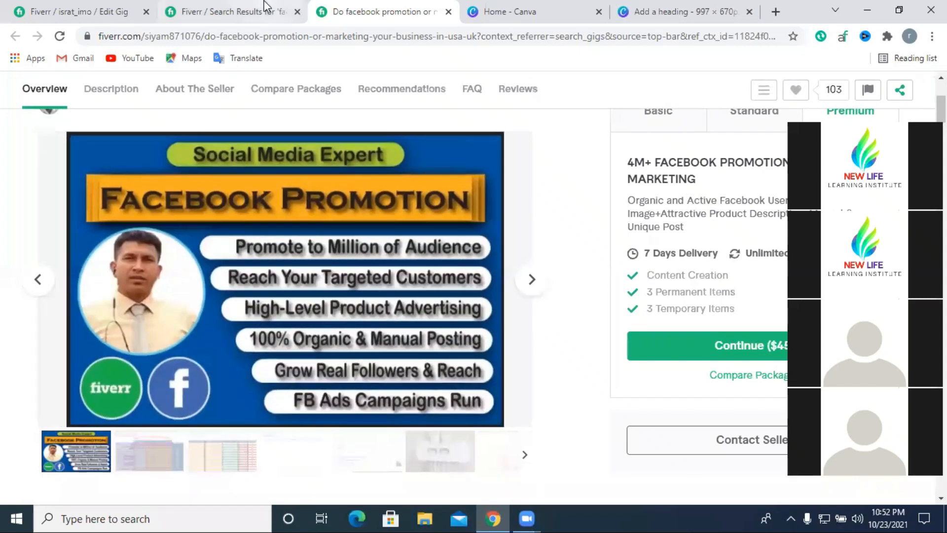
left_click(264, 6)
scroll(324, 321, "down", 8)
scroll(316, 271, "down", 5)
scroll(286, 312, "down", 9)
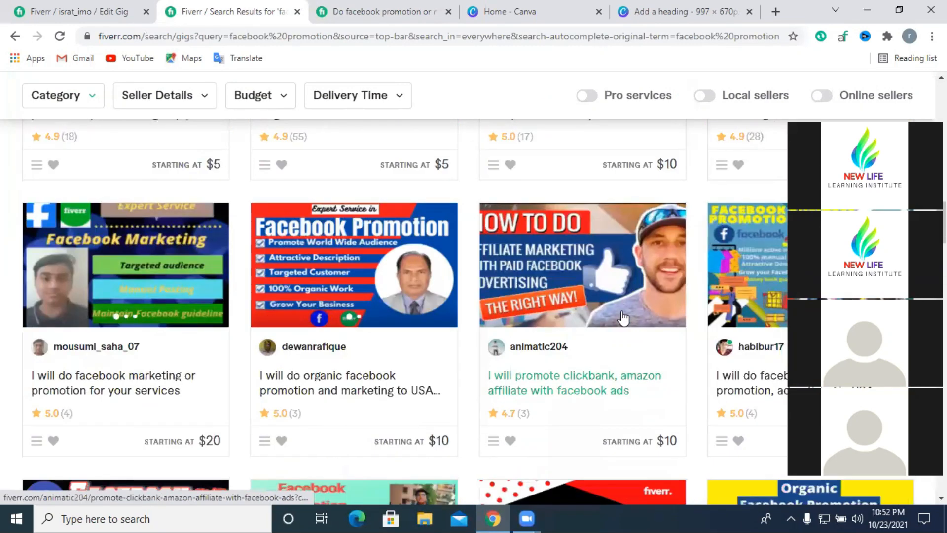
left_click(320, 385)
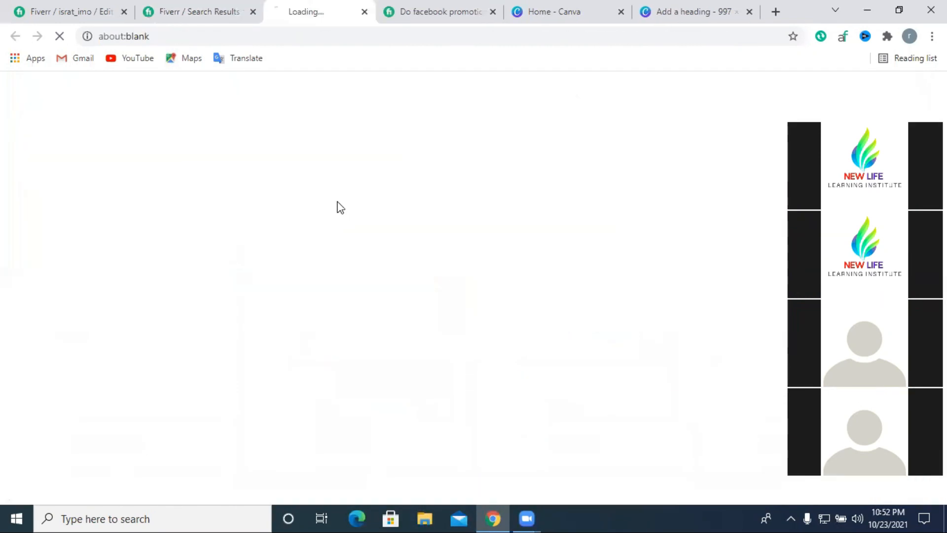
Step: Browse more Facebook promotion gig thumbnails in the search results and open the gig about Facebook marketing to promote and advertise a page
left_click(198, 12)
scroll(613, 409, "down", 6)
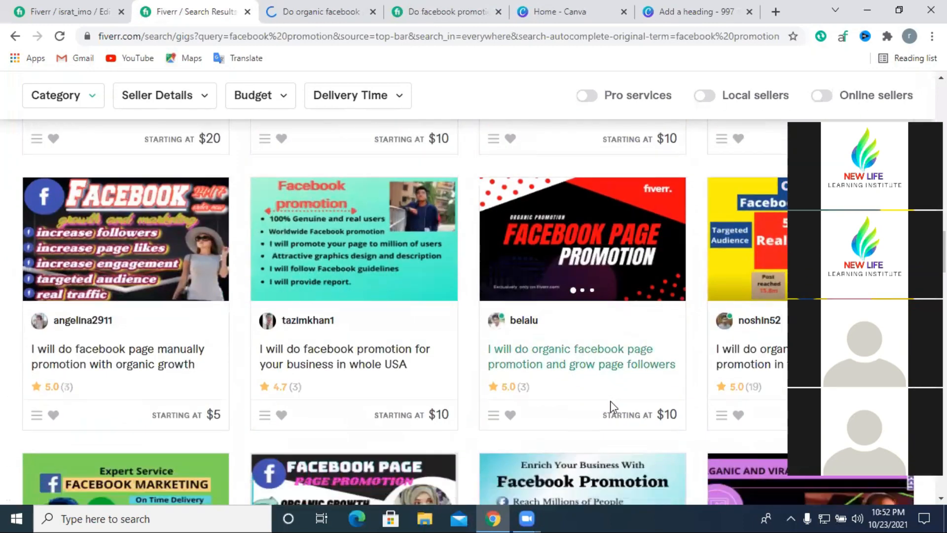
scroll(613, 407, "down", 4)
scroll(613, 408, "down", 5)
scroll(603, 401, "up", 4)
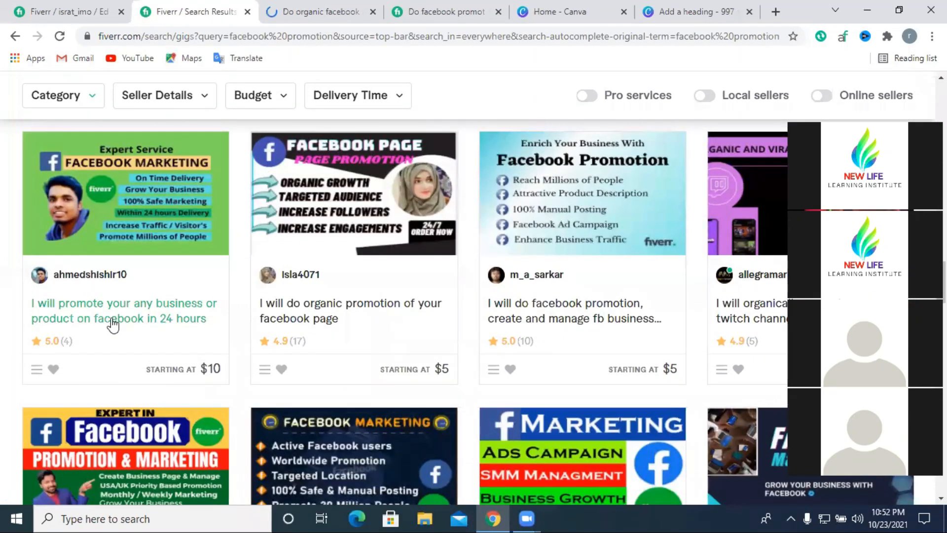
scroll(228, 332, "down", 8)
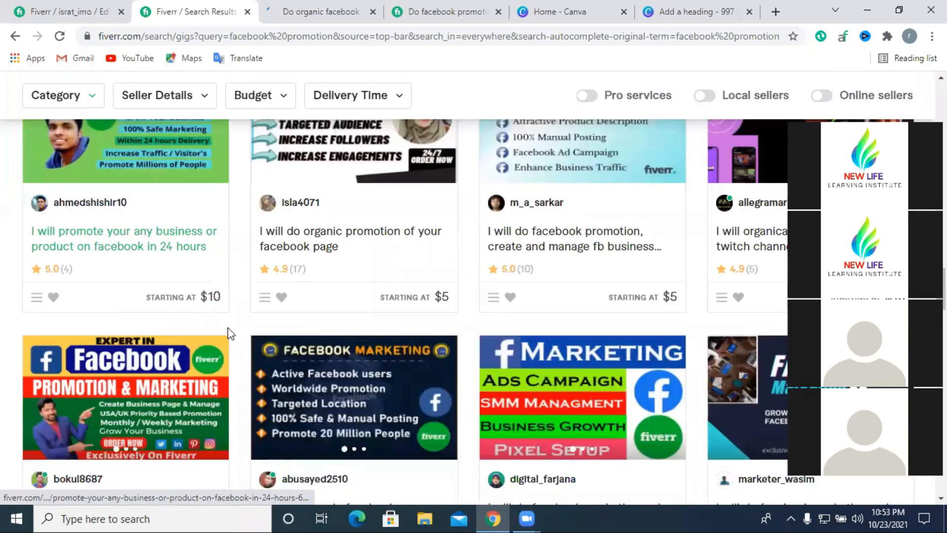
scroll(611, 382, "down", 5)
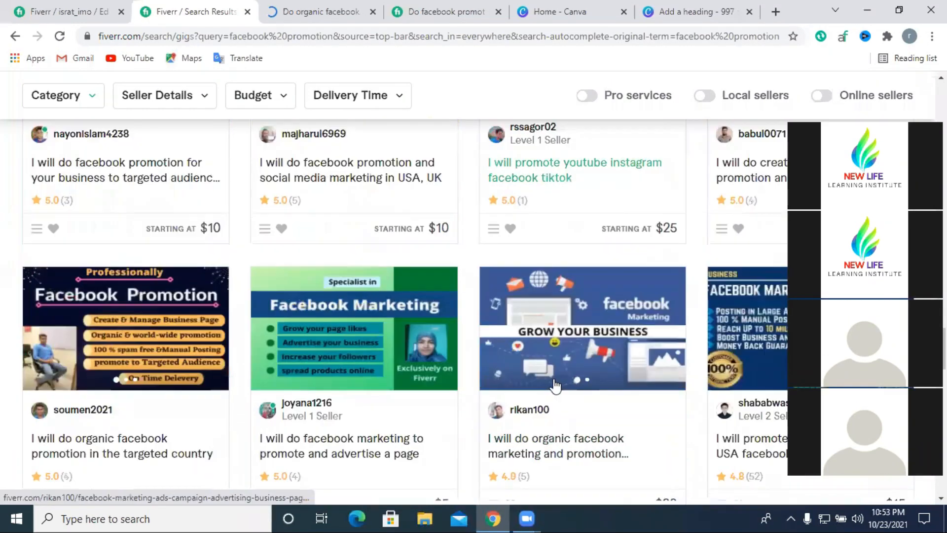
left_click(320, 446)
left_click(360, 12)
left_click(240, 10)
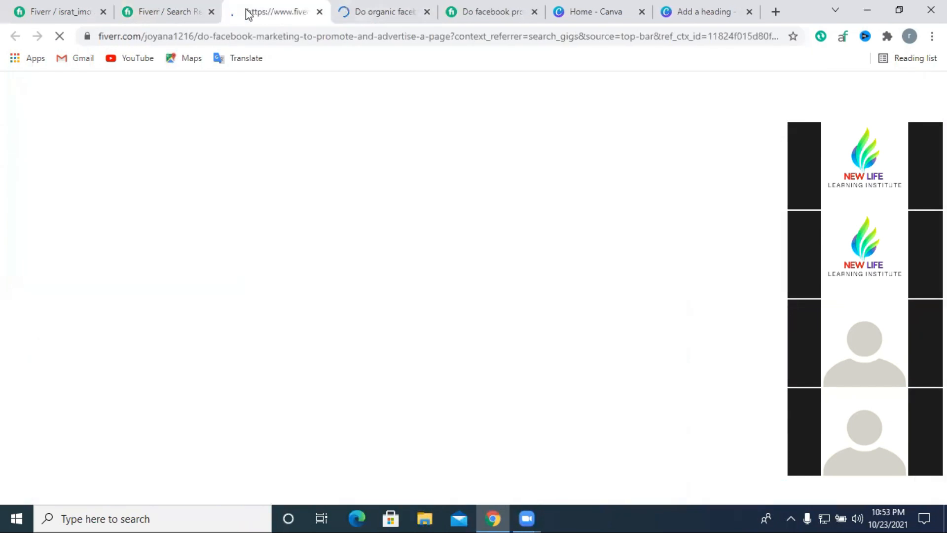
Step: Browse the Facebook promotion gig thumbnails in the Fiverr search results for more design references
left_click(207, 7)
scroll(100, 308, "down", 3)
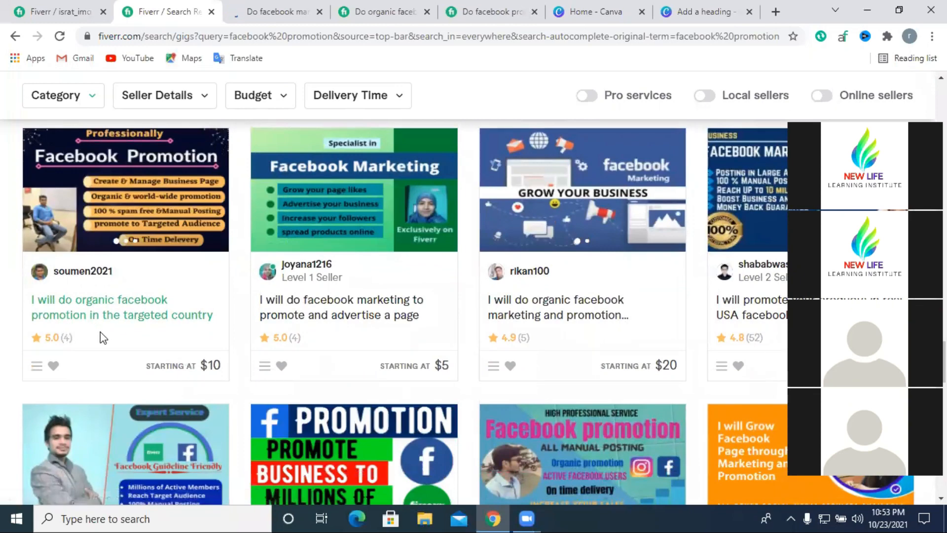
scroll(334, 338, "down", 10)
scroll(338, 300, "up", 6)
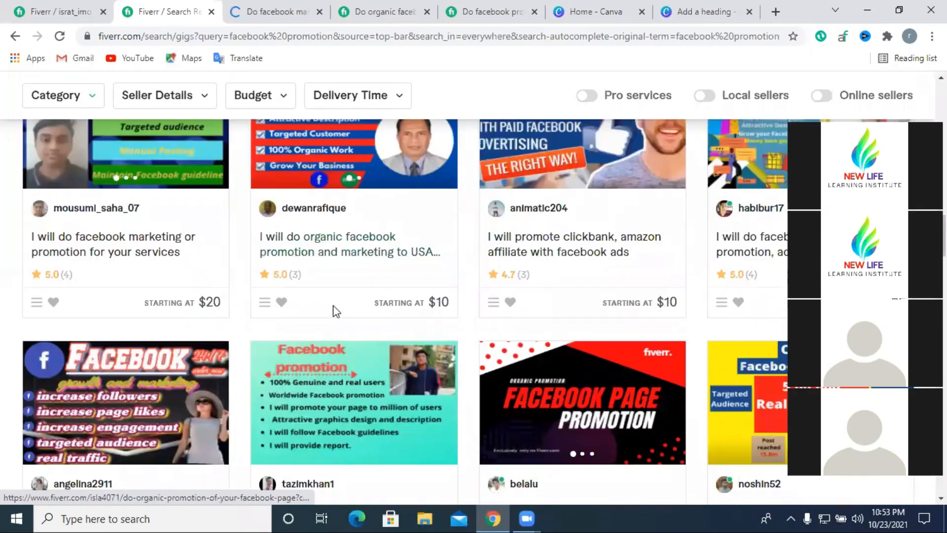
scroll(326, 327, "up", 5)
scroll(326, 327, "up", 5)
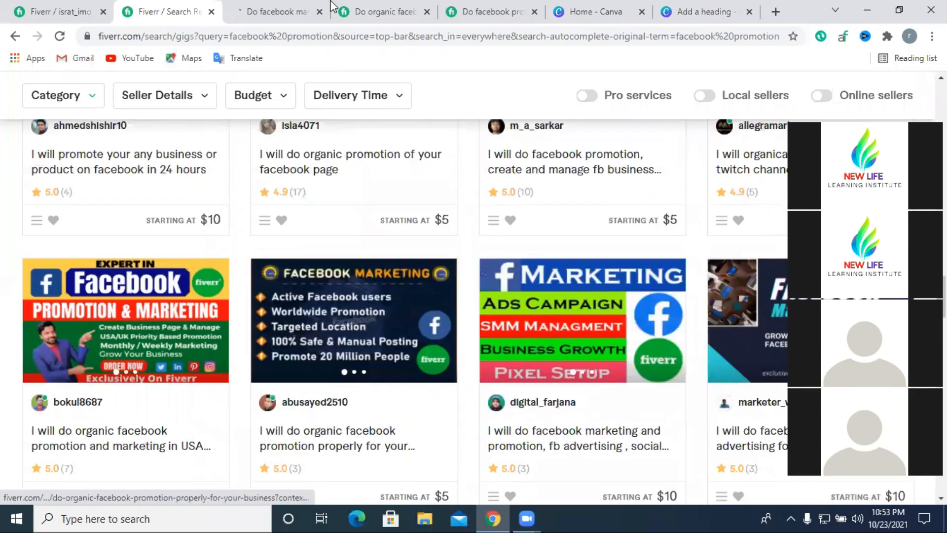
Step: Review the gig images of the three opened Facebook marketing and promotion gigs for layout ideas
left_click(280, 7)
scroll(360, 299, "down", 6)
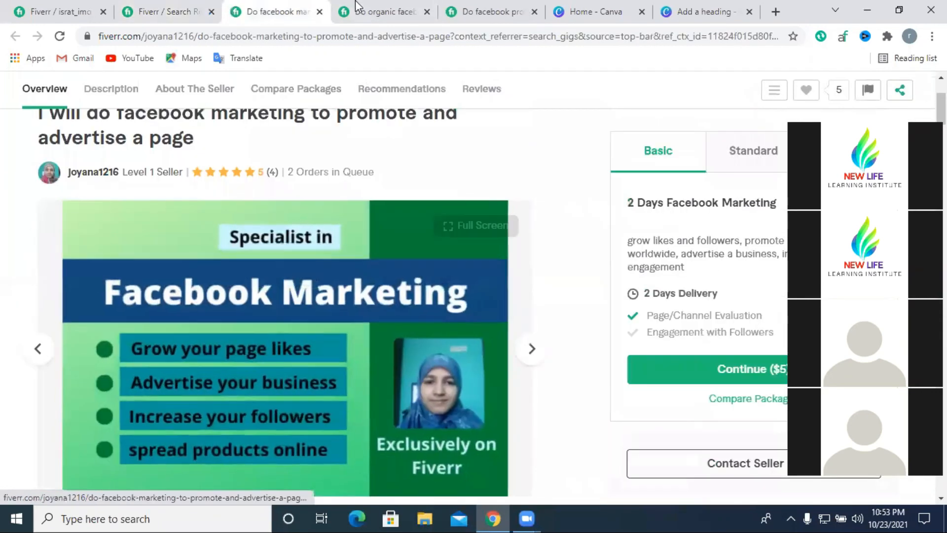
left_click(362, 11)
scroll(285, 369, "down", 3)
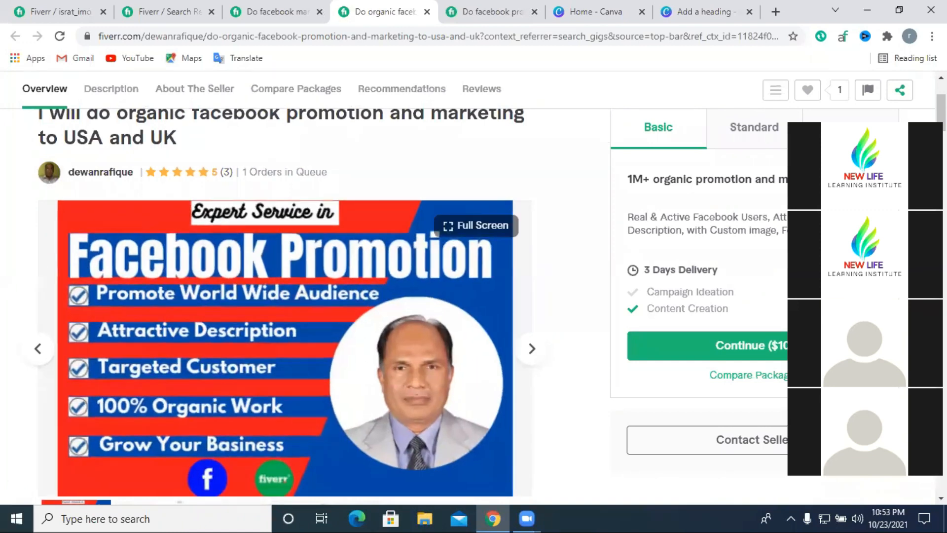
left_click(481, 12)
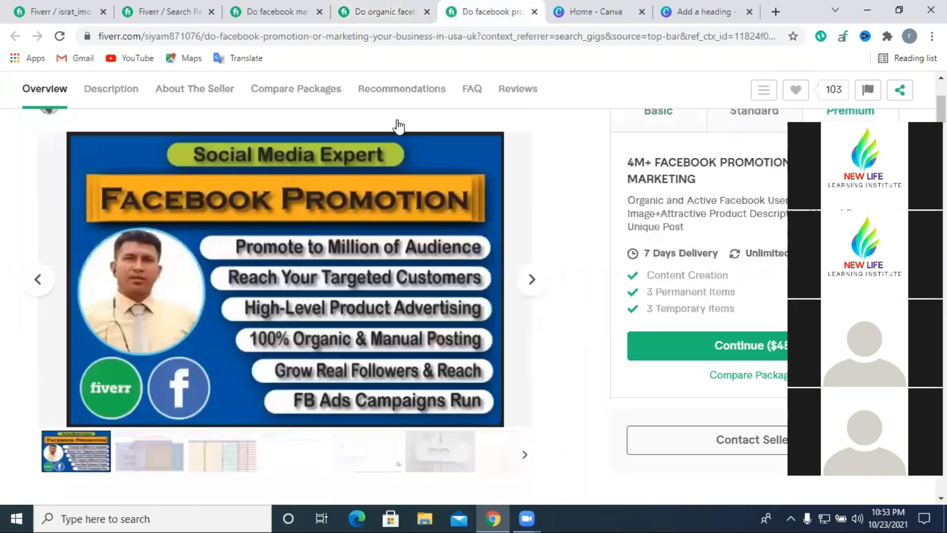
Step: Switch to the Canva design, add a rounded square shape, and reshape it into a wide, thin bar just below the heading band
left_click(703, 12)
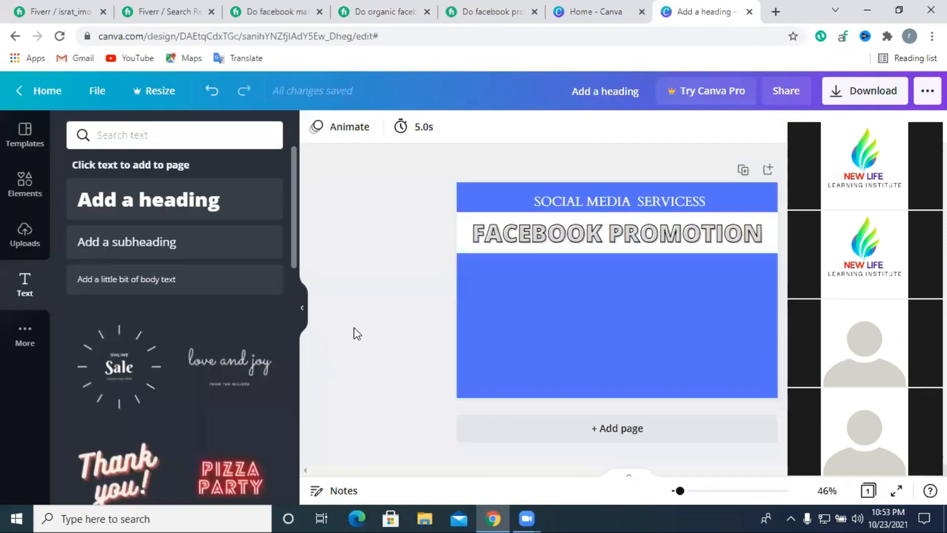
left_click(18, 188)
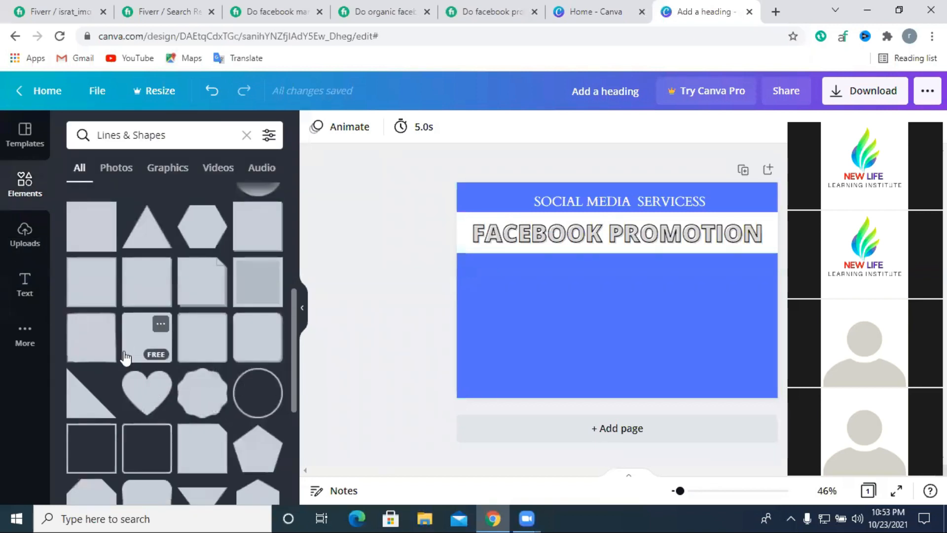
scroll(202, 302, "up", 3)
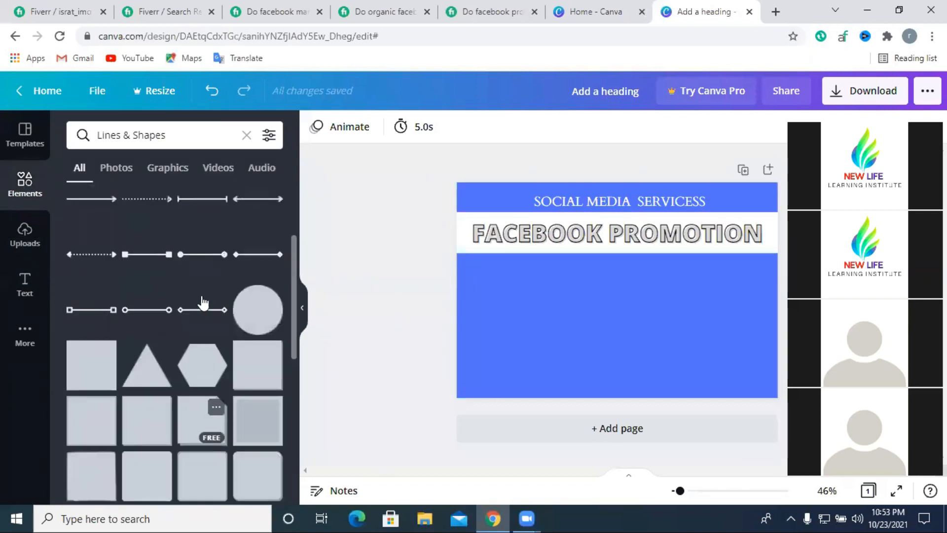
scroll(222, 322, "down", 1)
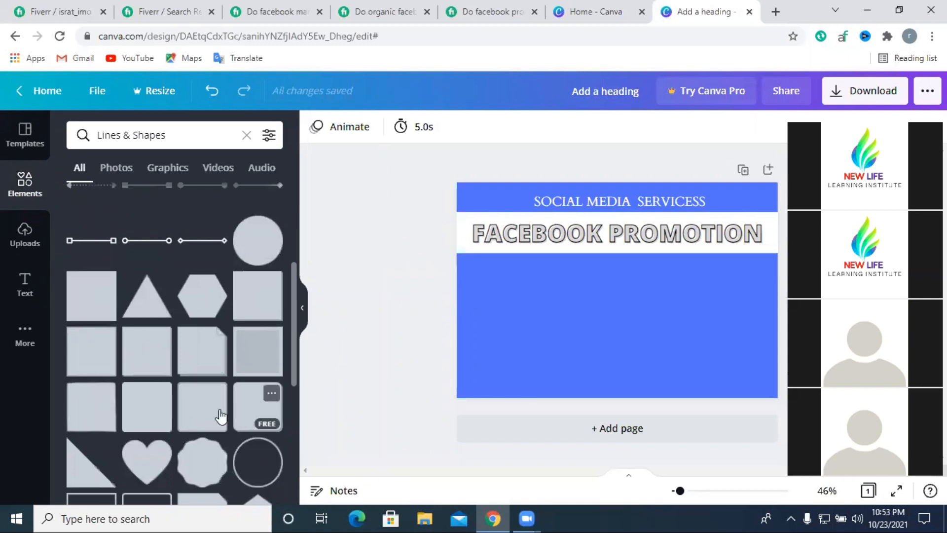
left_click(146, 408)
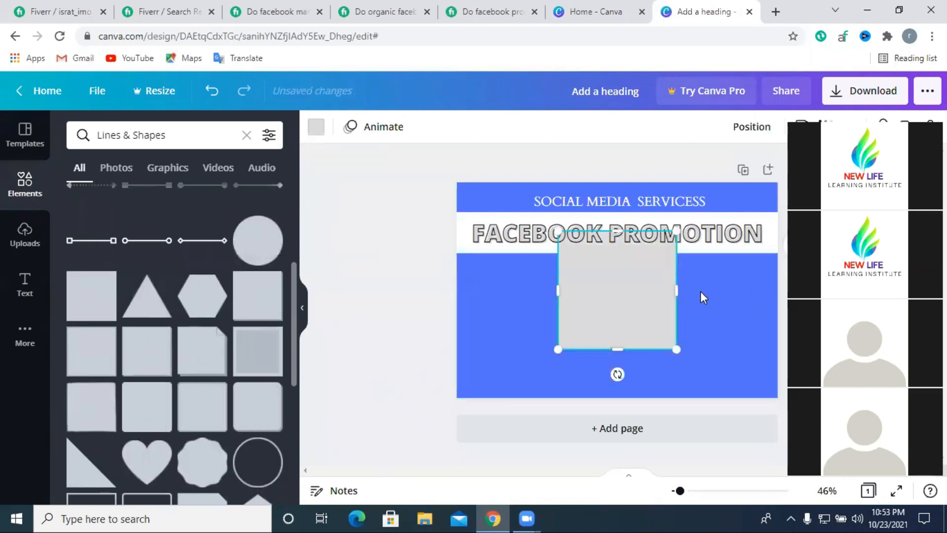
left_click_drag(589, 322, 718, 269)
left_click_drag(637, 272, 636, 272)
left_click_drag(720, 276, 711, 275)
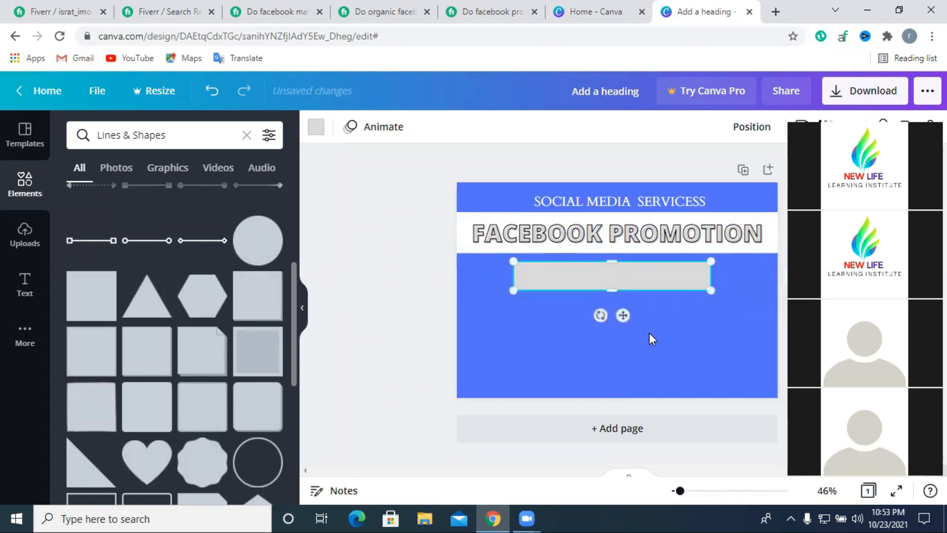
left_click(481, 312)
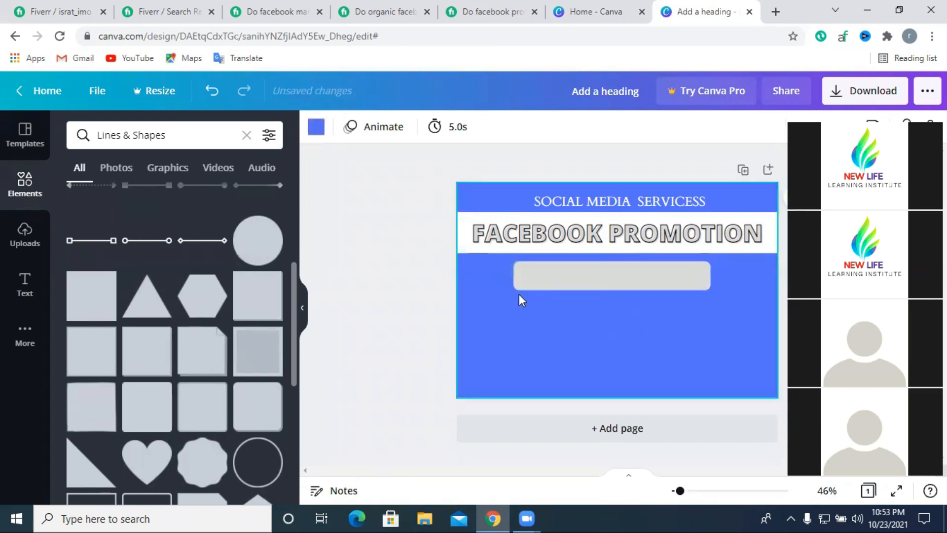
left_click_drag(582, 275, 571, 274)
Step: Search the Canva elements for "mark"
left_click(246, 136)
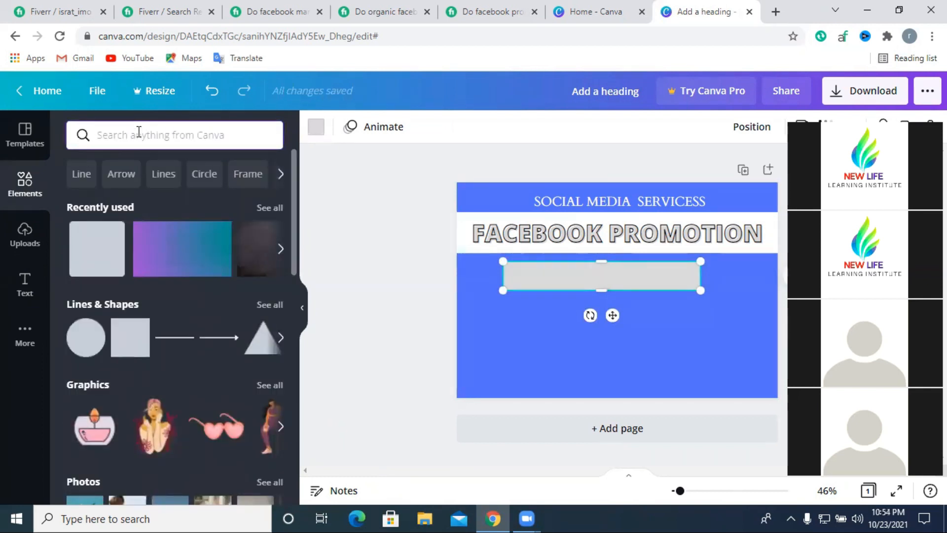
type("mark")
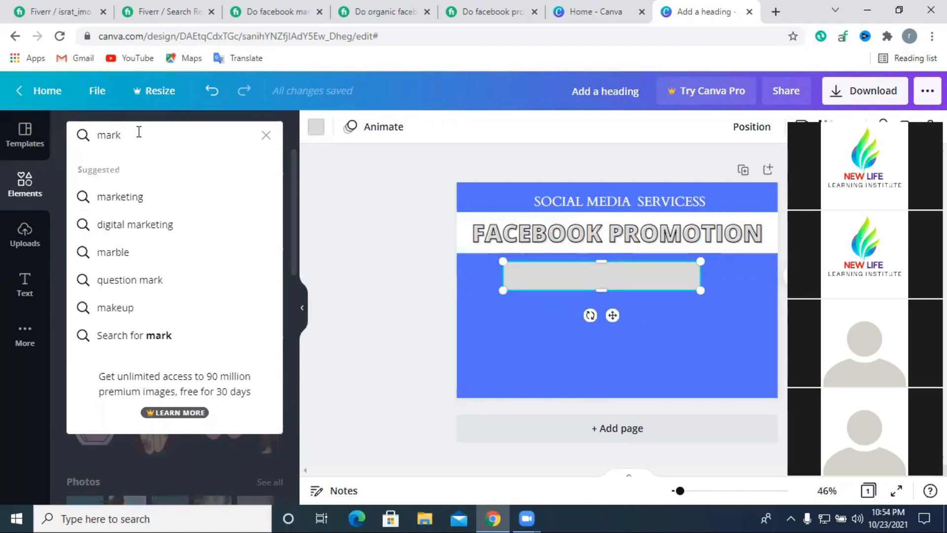
key("Return")
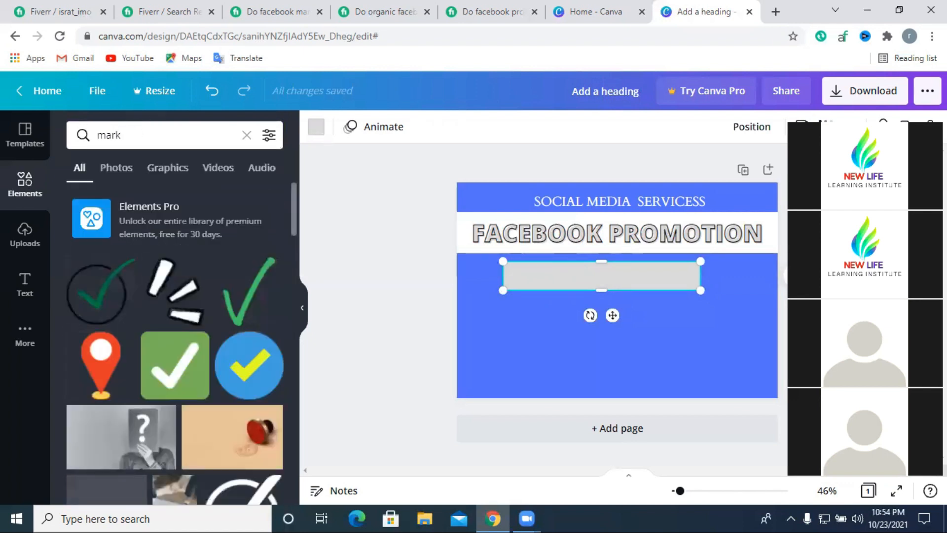
scroll(118, 370, "down", 2)
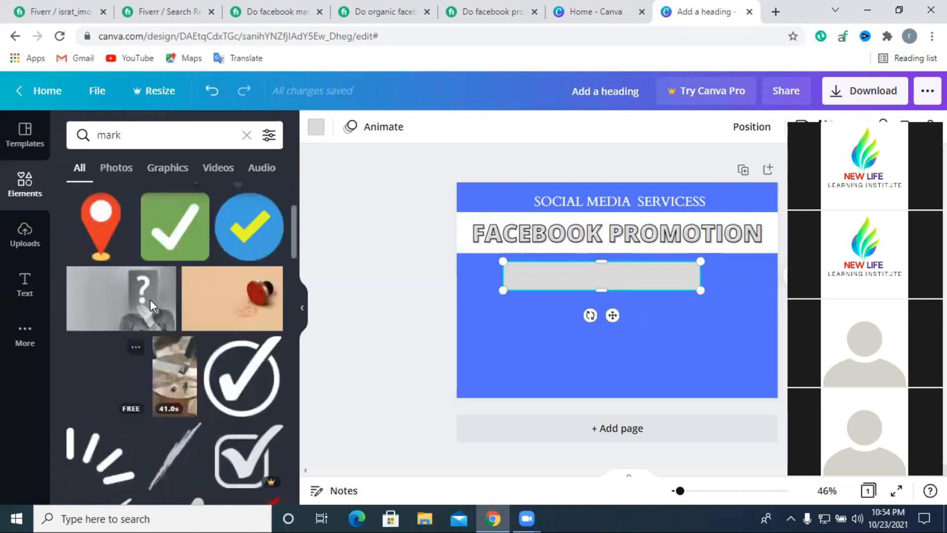
Step: Try the green square check mark, scaled down in front of the grey bar, and delete it
left_click(168, 229)
left_click_drag(610, 309, 547, 317)
left_click_drag(588, 349, 531, 312)
mouse_move(514, 280)
left_mouse_down()
mouse_move(471, 279)
mouse_move(496, 284)
left_mouse_up()
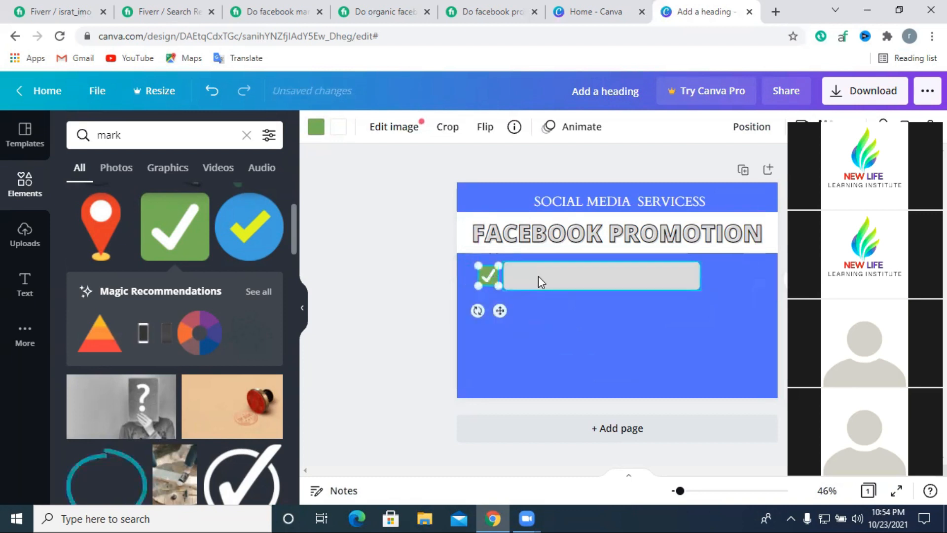
left_click(535, 277)
left_click(489, 277)
key("Delete")
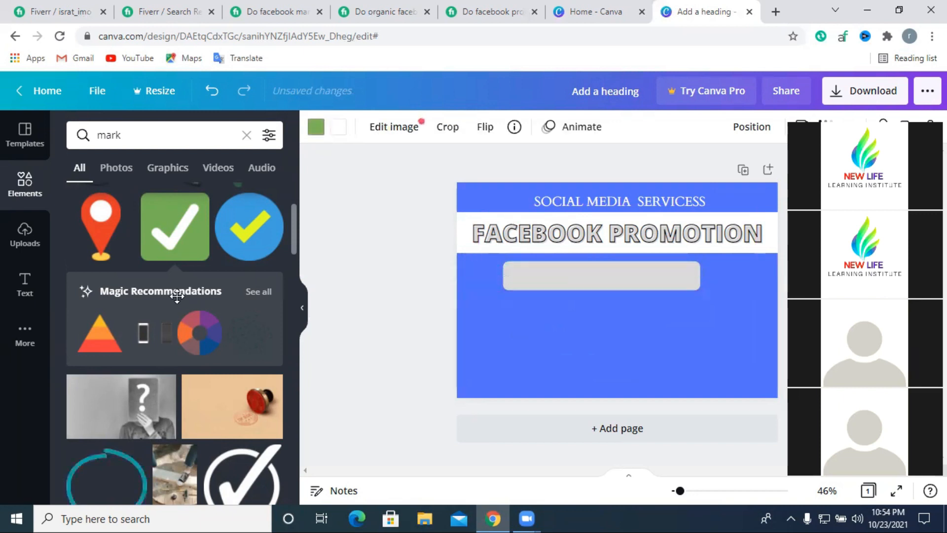
Step: Limit the results to graphics, add the free grey check mark, and place it scaled down in front of the bar
scroll(176, 296, "down", 4)
scroll(148, 345, "down", 4)
scroll(148, 365, "down", 10)
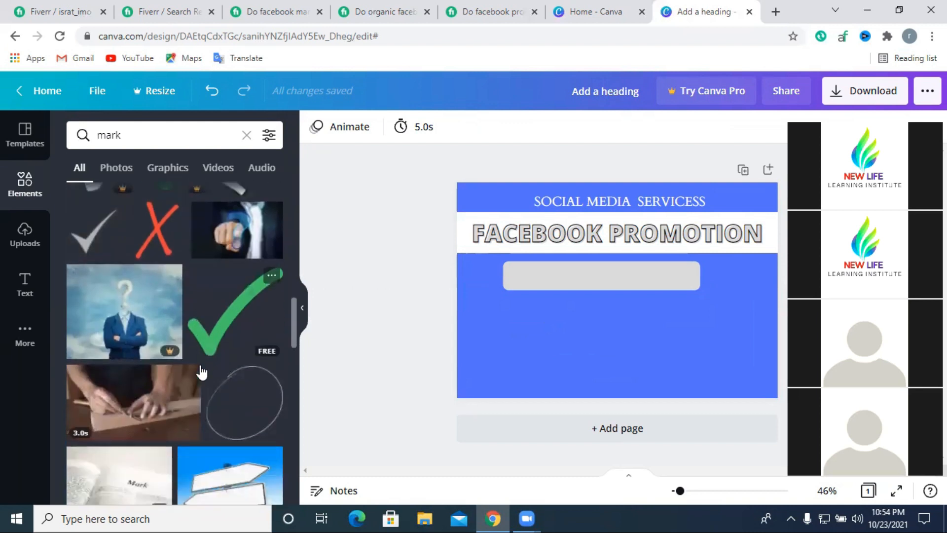
left_click(165, 168)
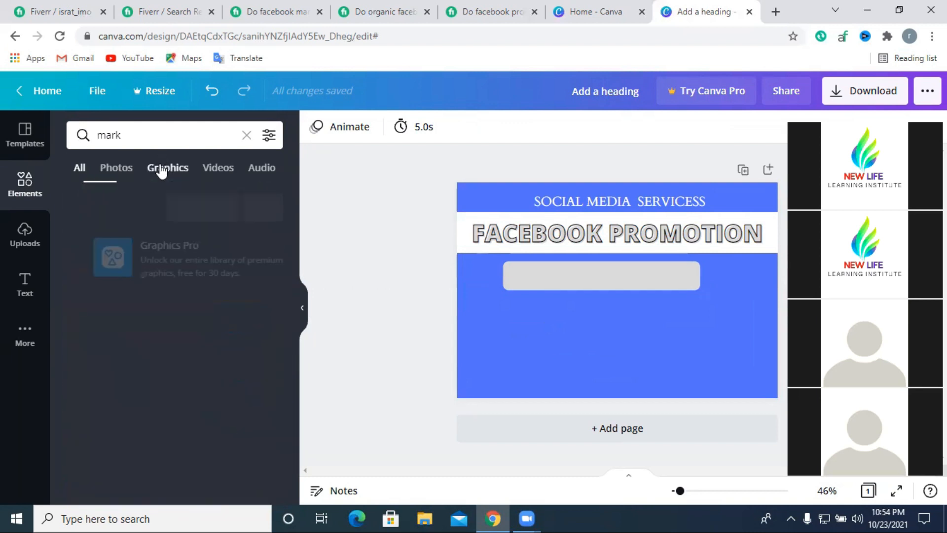
scroll(199, 350, "down", 3)
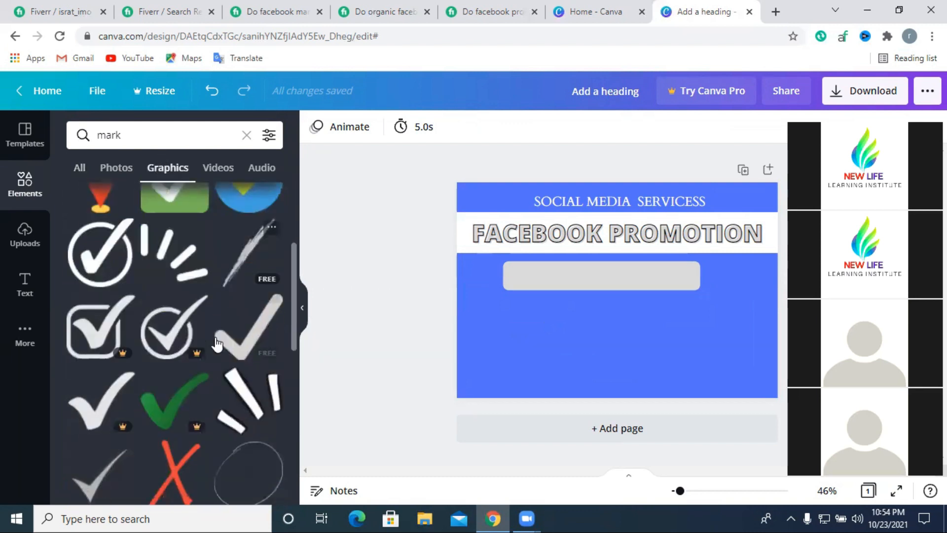
scroll(199, 350, "down", 3)
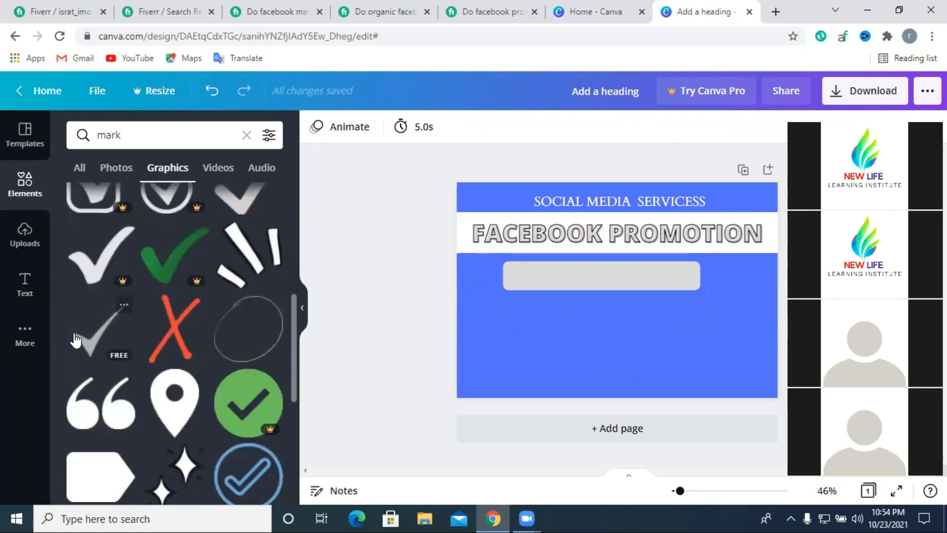
left_click(91, 329)
left_click_drag(643, 316, 501, 291)
left_click_drag(499, 258, 486, 277)
Step: Change the rounded bar's colour to white
left_click(558, 271)
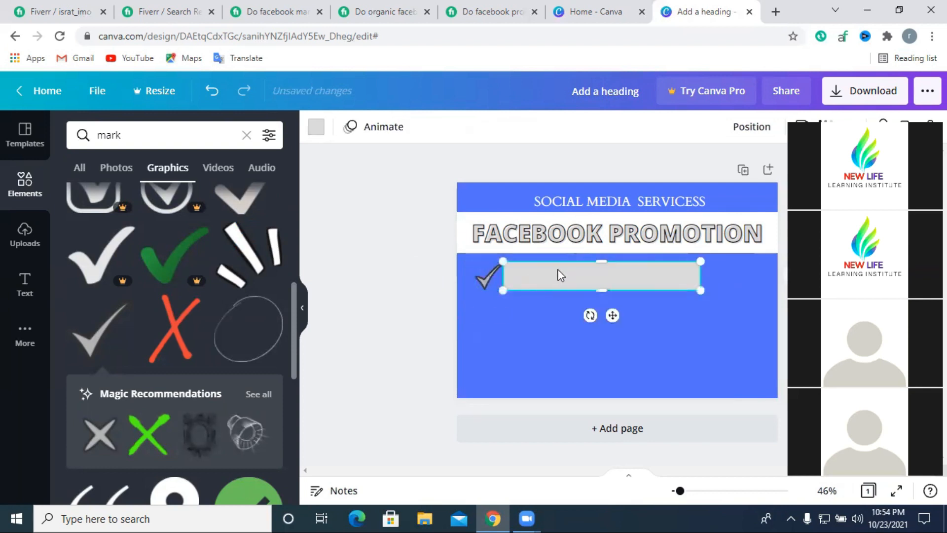
left_click(316, 128)
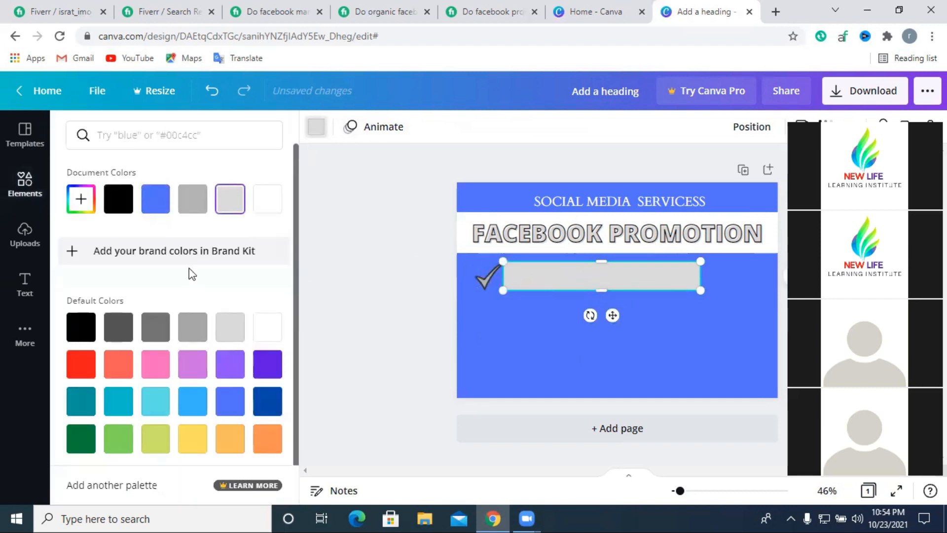
left_click(272, 332)
left_click(415, 312)
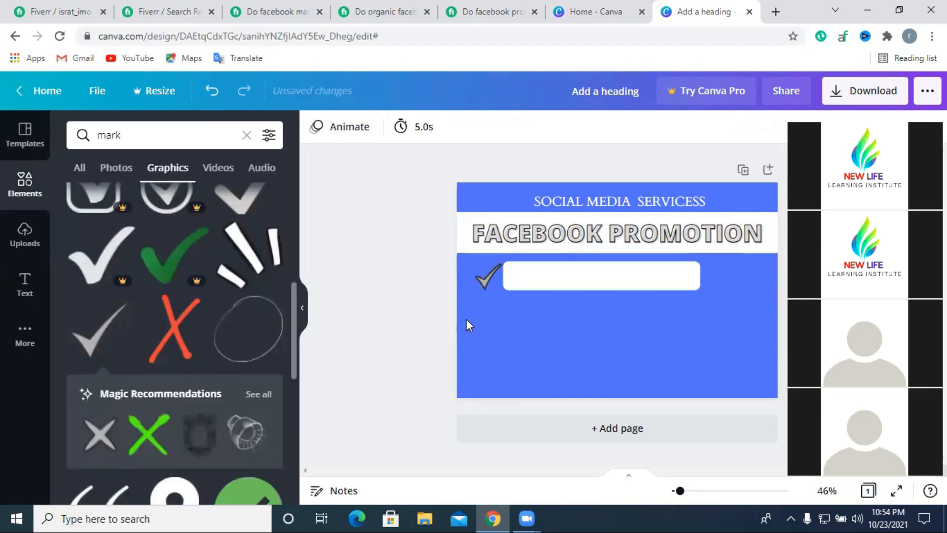
Step: Shift the white bar slightly away from the check mark and widen it a little toward the page's right edge
left_click_drag(584, 284, 588, 284)
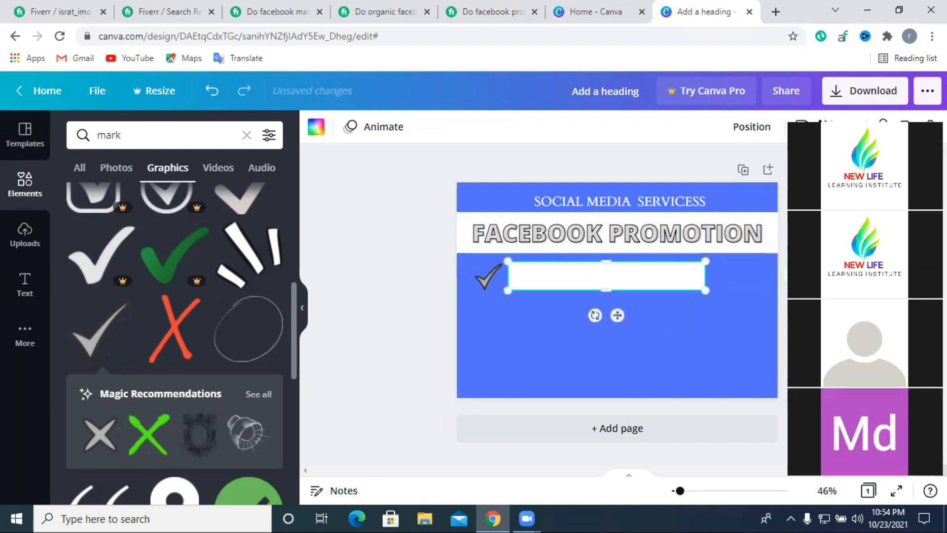
left_click(784, 275)
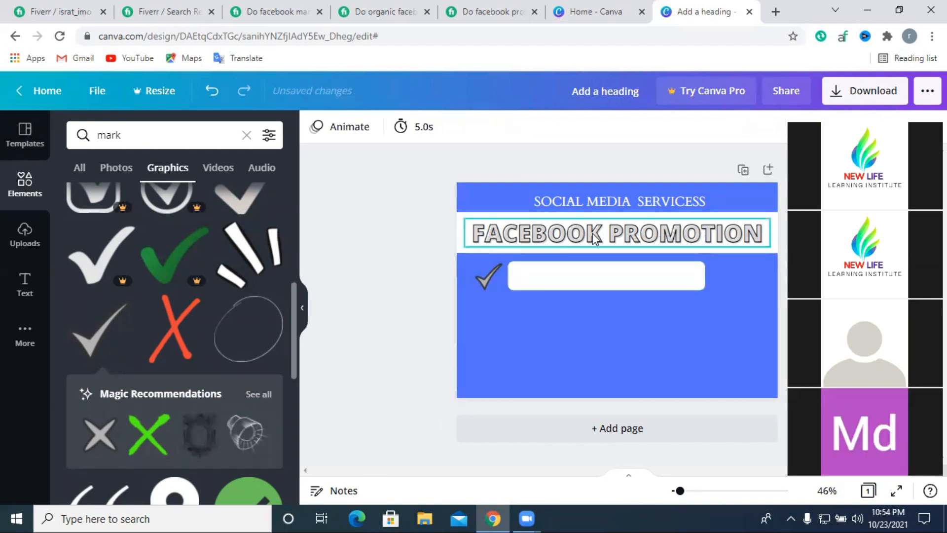
left_click(553, 278)
left_click_drag(551, 278, 554, 278)
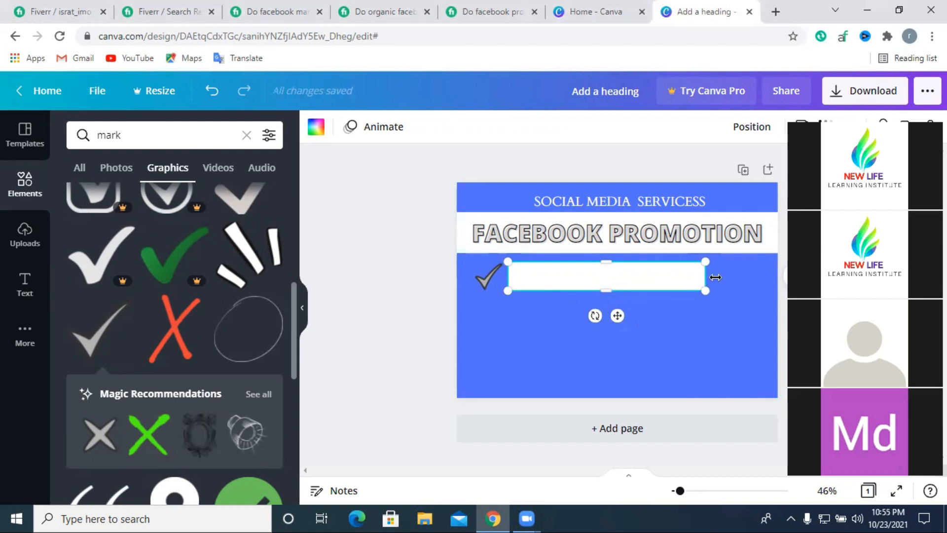
left_click_drag(708, 281, 715, 277)
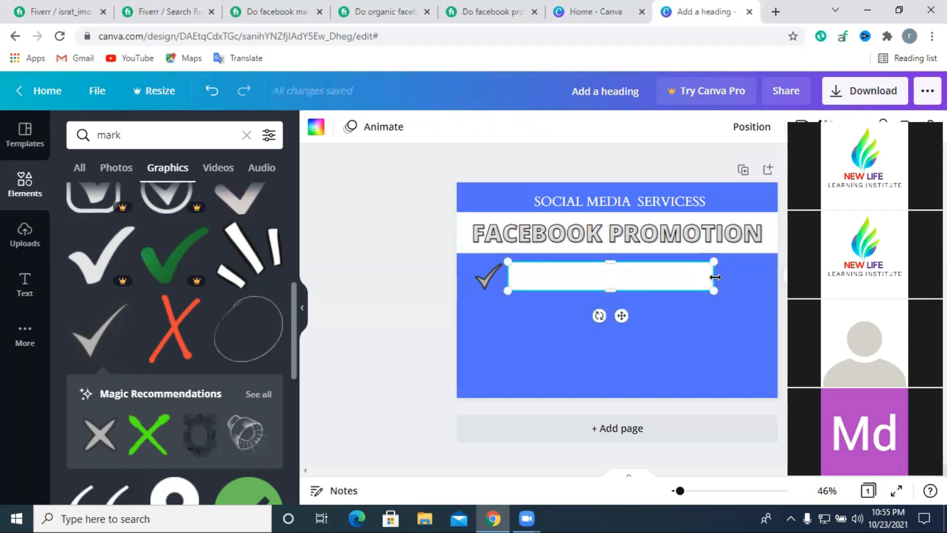
left_click(783, 343)
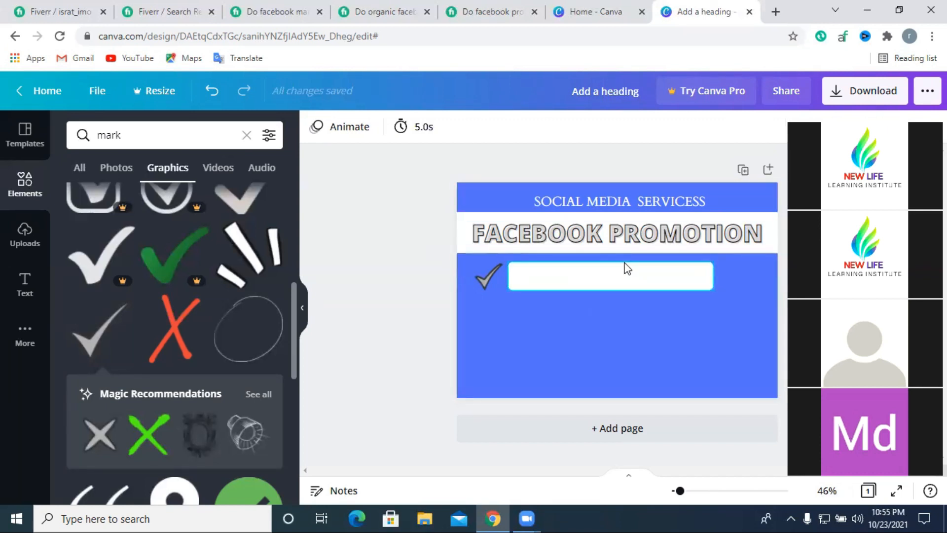
Step: Try orange as the colour of the band behind "FACEBOOK PROMOTION" and set it back to white
left_click(459, 218)
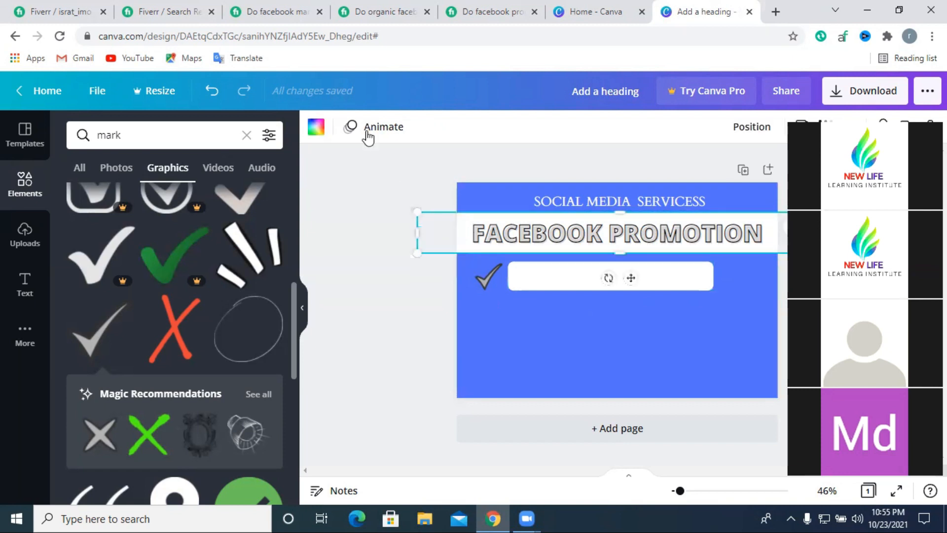
left_click(315, 126)
left_click(267, 438)
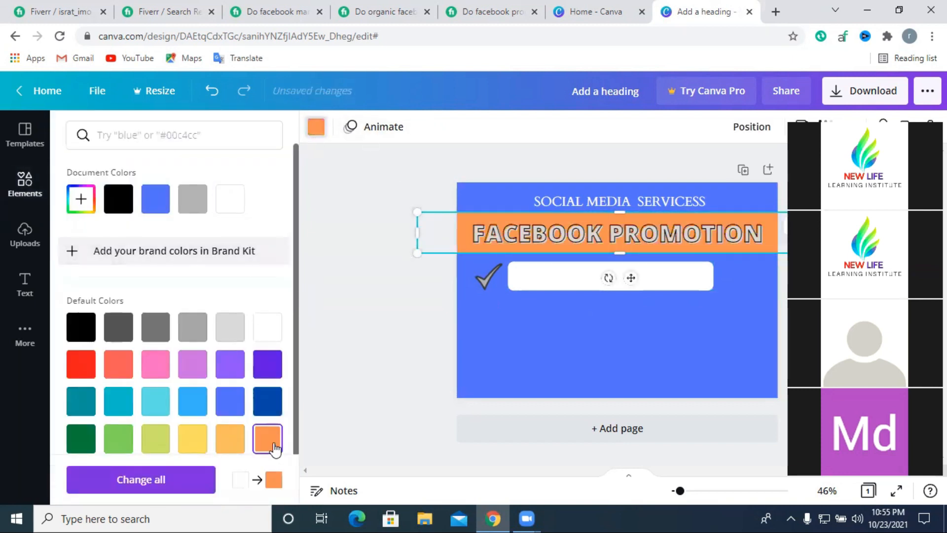
left_click(267, 327)
left_click(390, 301)
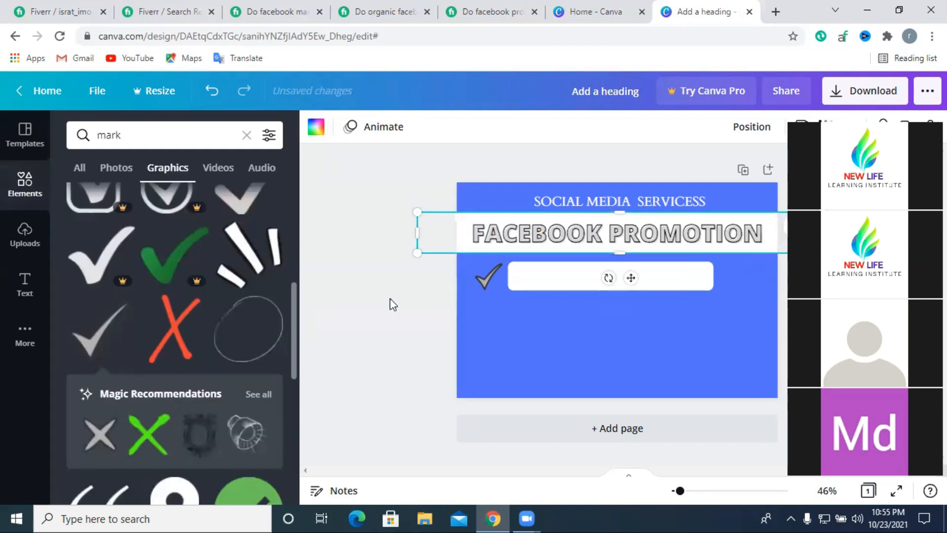
Step: Add a subheading text box to the page, and check the service lines on the competitors' Fiverr gig images
left_click(24, 291)
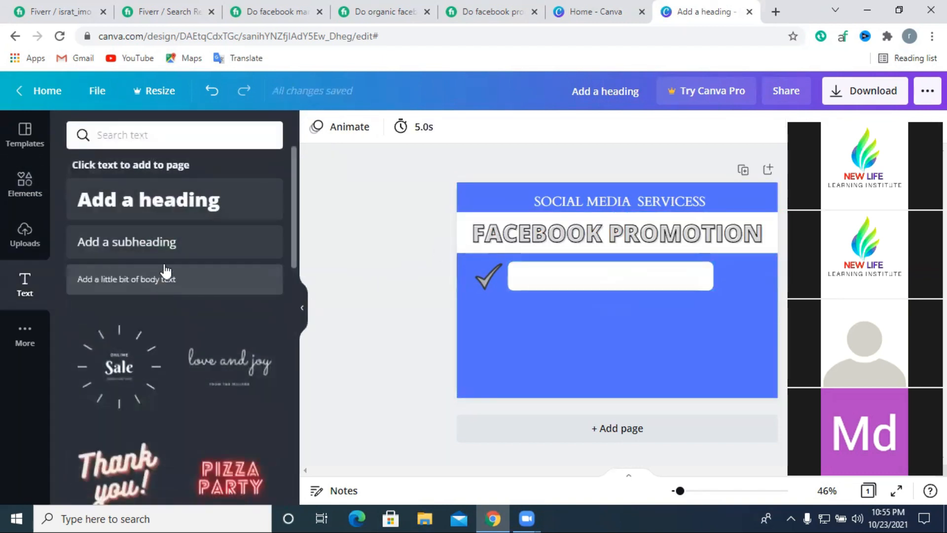
left_click(145, 248)
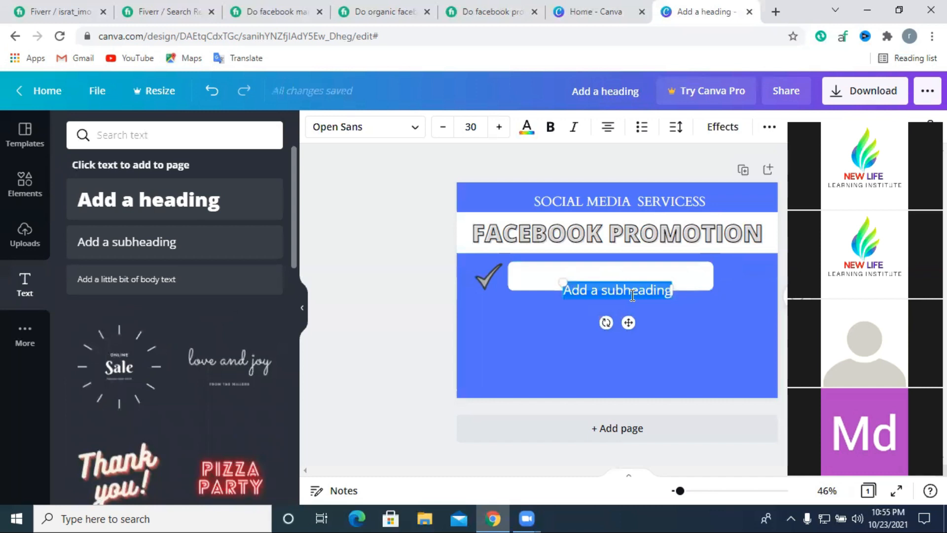
left_click(364, 11)
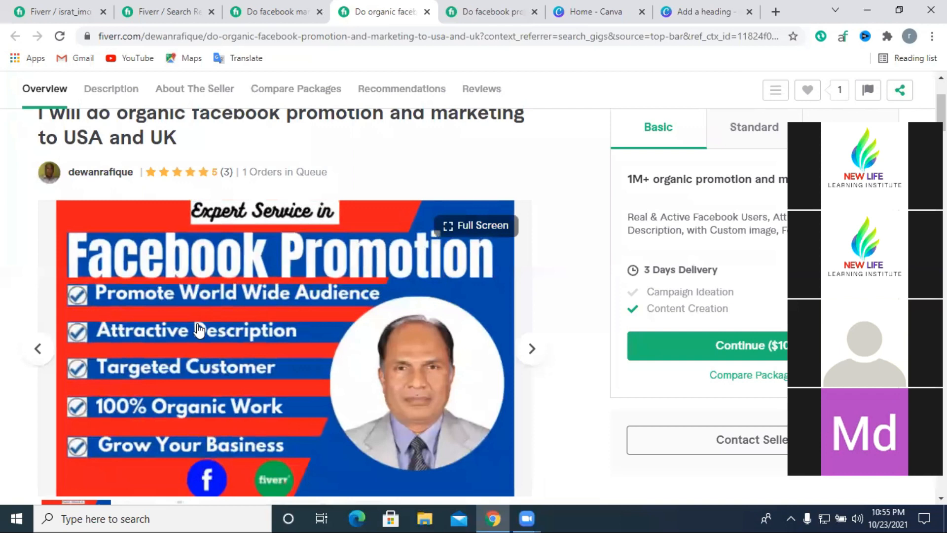
key("ctrl+shift+Tab")
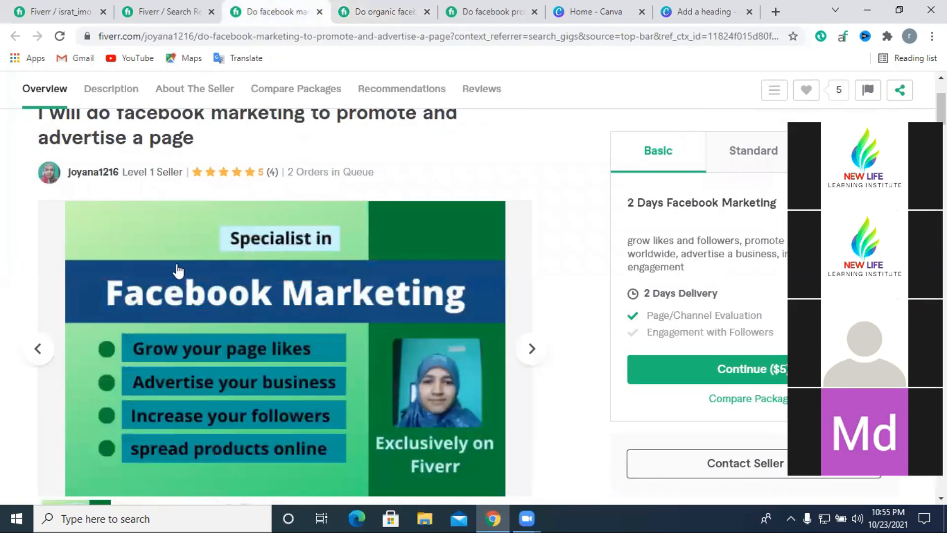
left_click(488, 12)
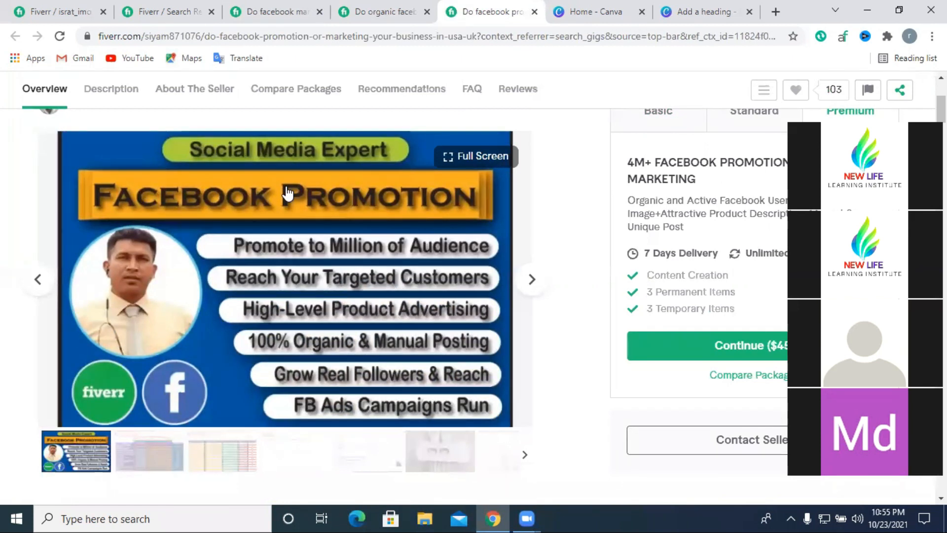
left_click(390, 11)
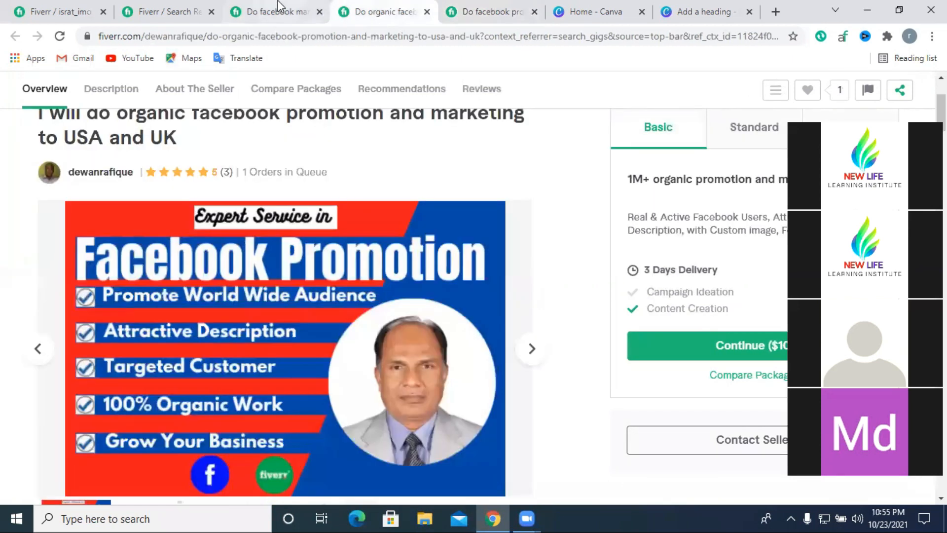
left_click(277, 9)
Step: Back in the Canva design, replace the subheading text with "Reach Millions of people" and move it onto the white bar
left_click(701, 11)
left_click(594, 290)
key("ctrl+a")
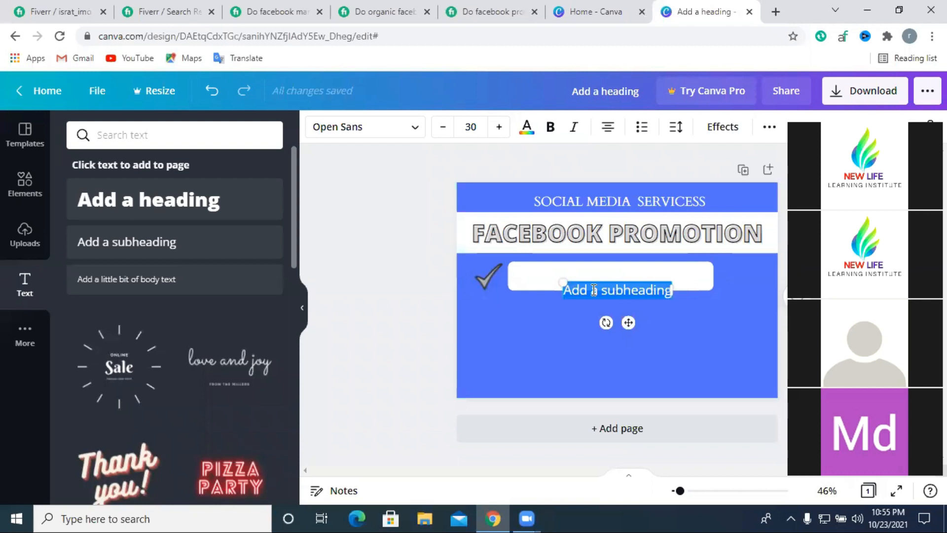
type("e")
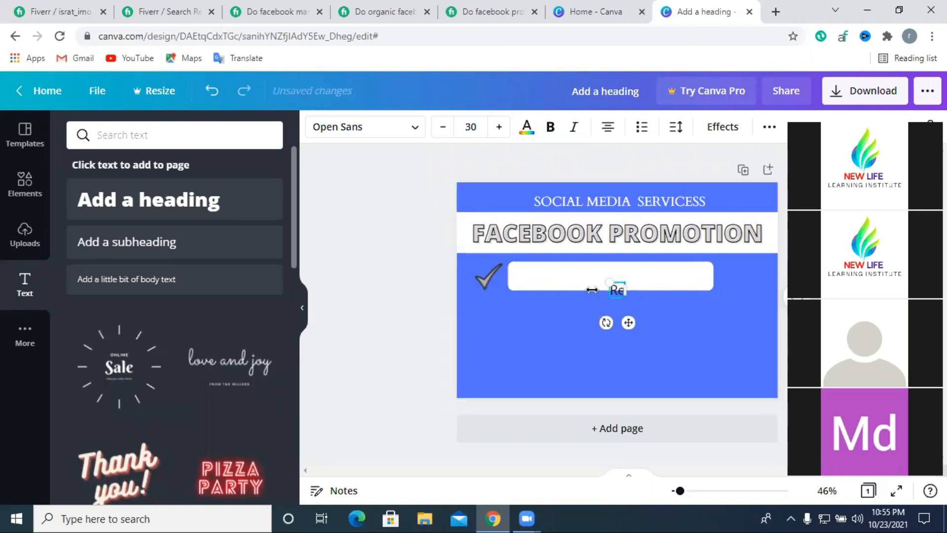
type("ach Mil")
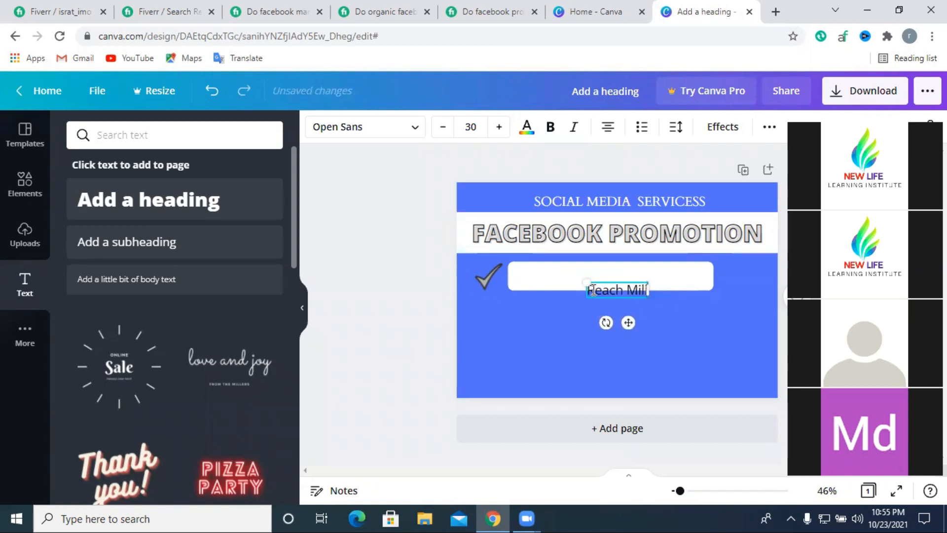
type("lion")
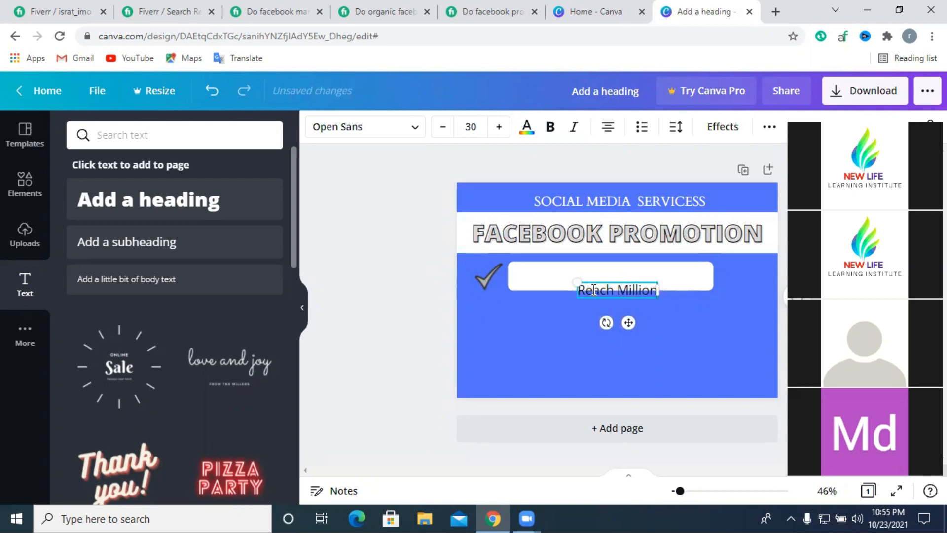
type("s of peo")
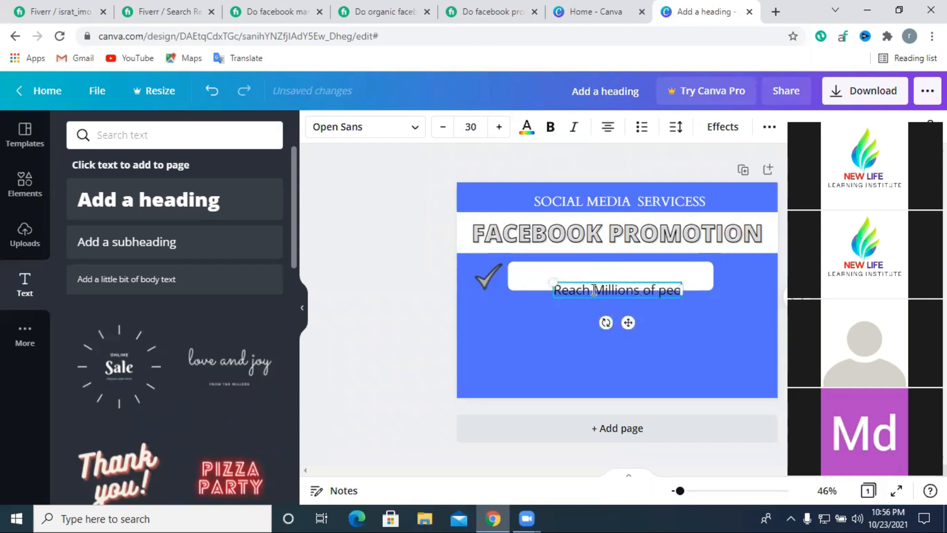
type("ple")
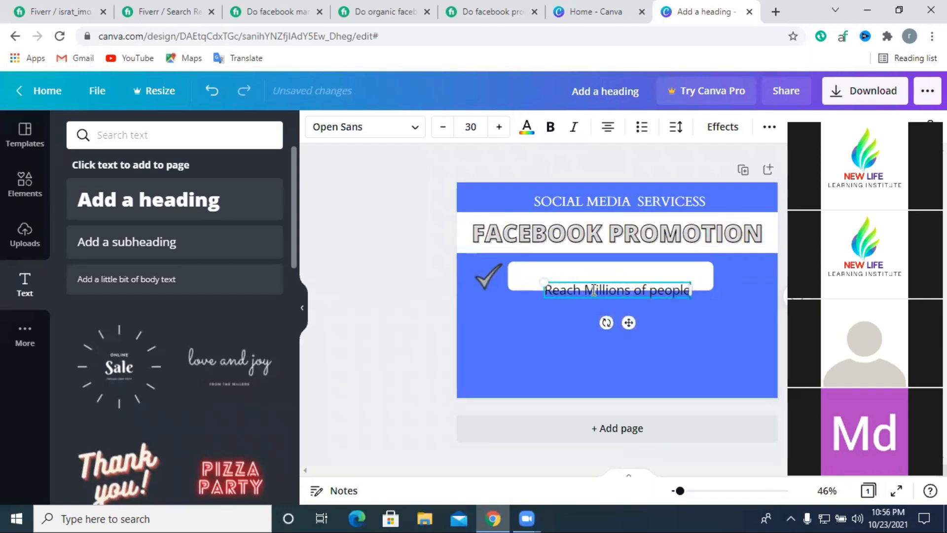
left_click(673, 345)
left_click_drag(644, 283, 627, 268)
Step: Replace the word "Reach" in the bar's text with "Promote" so it reads "Promote Millions of people"
double_click(542, 274)
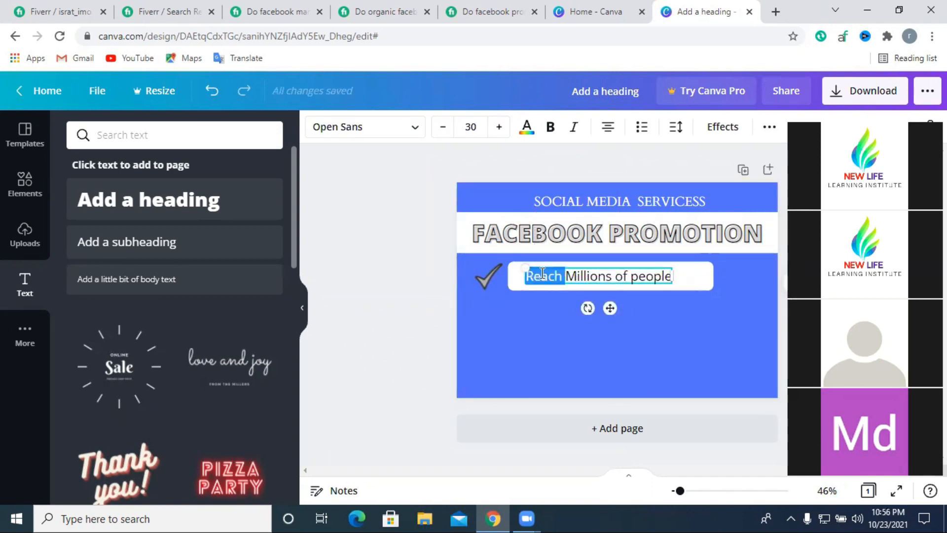
left_click(542, 274)
double_click(535, 279)
type("Promot")
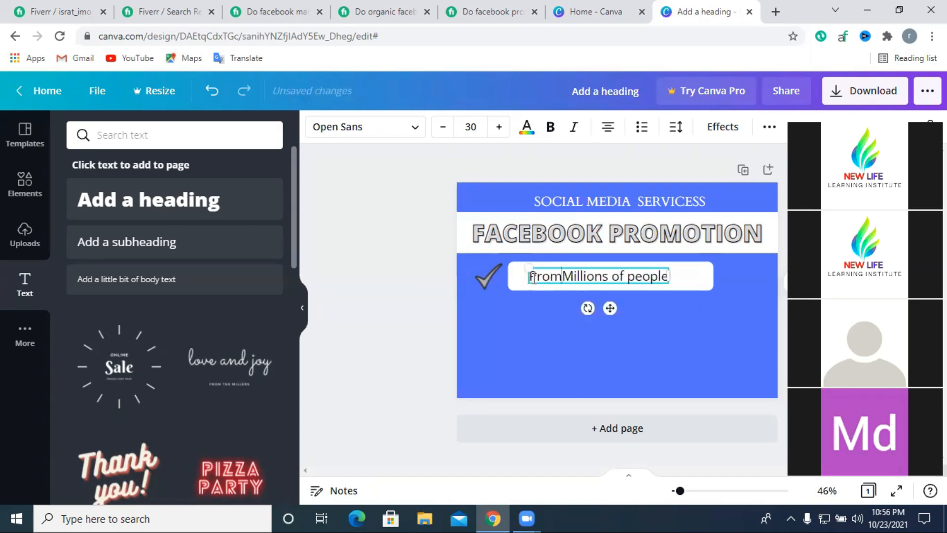
type("e")
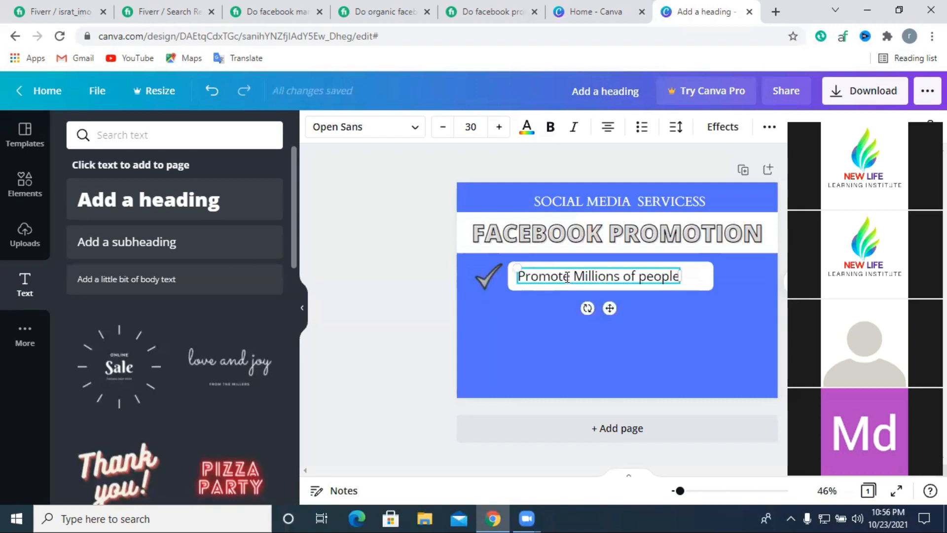
Step: Enlarge "Promote Millions of people" to size 34.7, try it in bold, and centre it in regular weight on the white bar
left_click(652, 289)
left_click(653, 279)
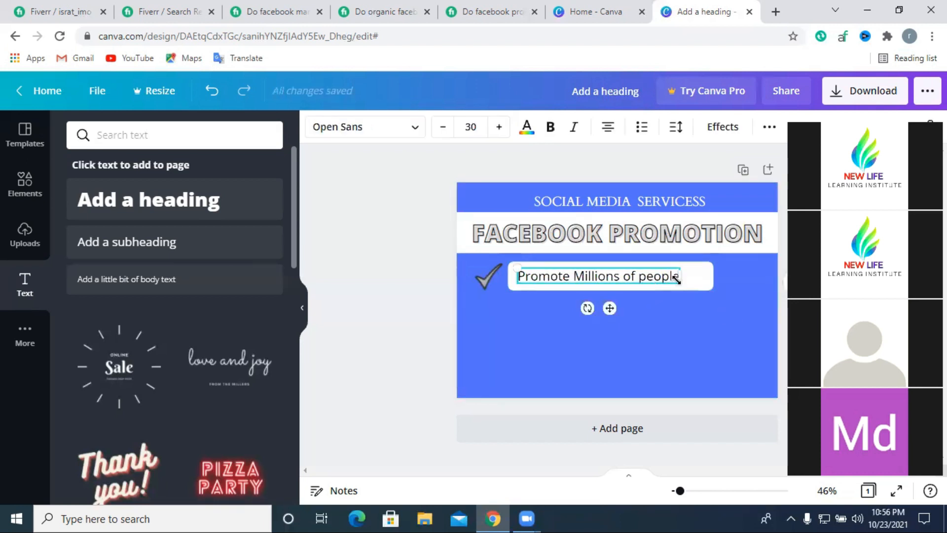
left_click_drag(683, 280, 706, 286)
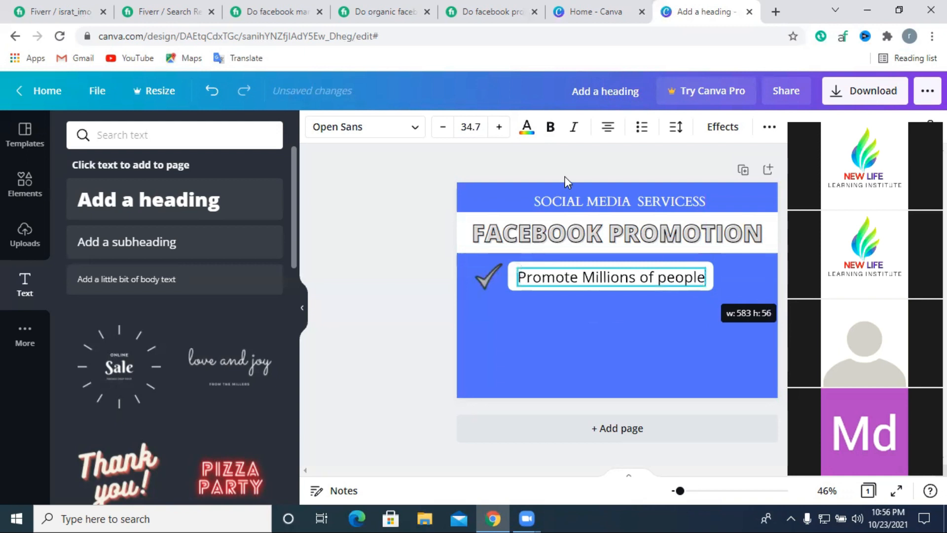
left_click(548, 129)
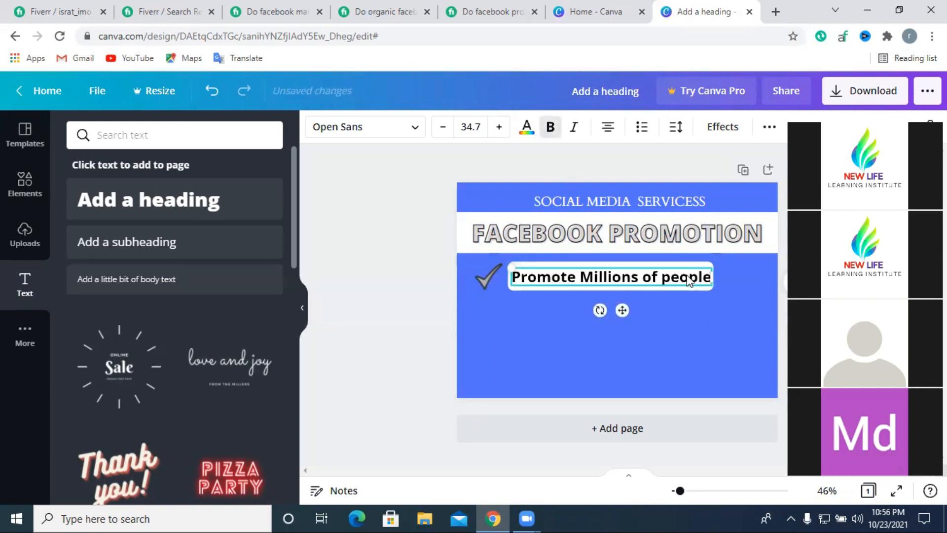
left_click(550, 127)
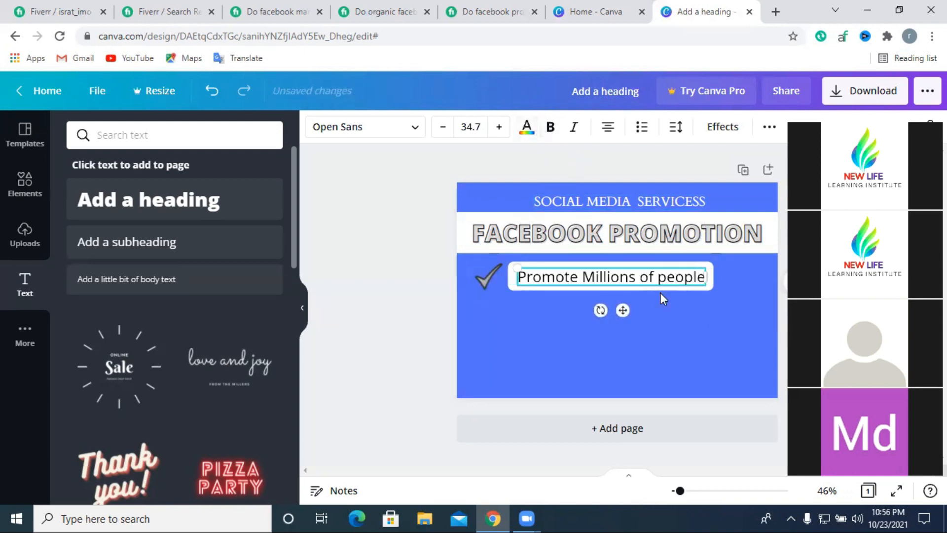
left_click(812, 306)
left_click_drag(675, 280, 674, 279)
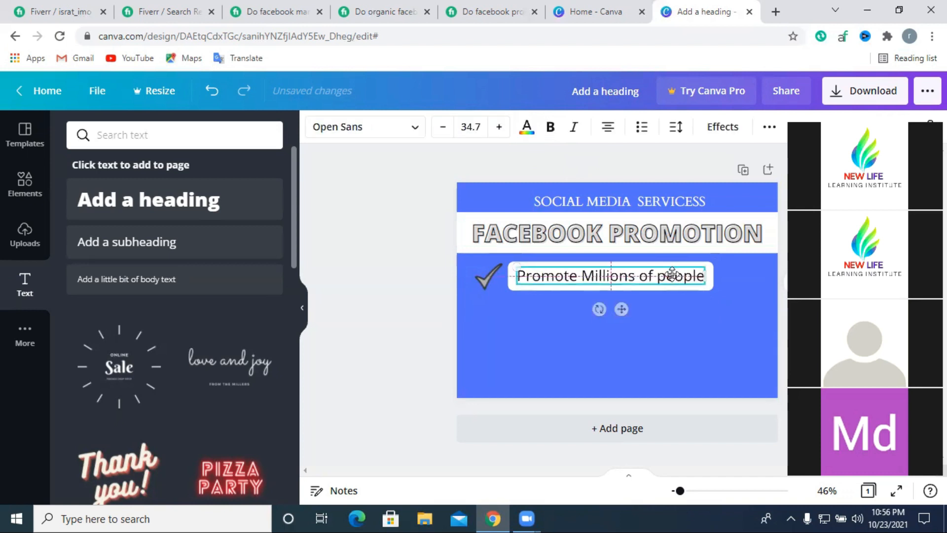
Step: Try size 36.7 for "Promote Millions of people" and set it back to 34.7
left_click(500, 128)
left_click(500, 127)
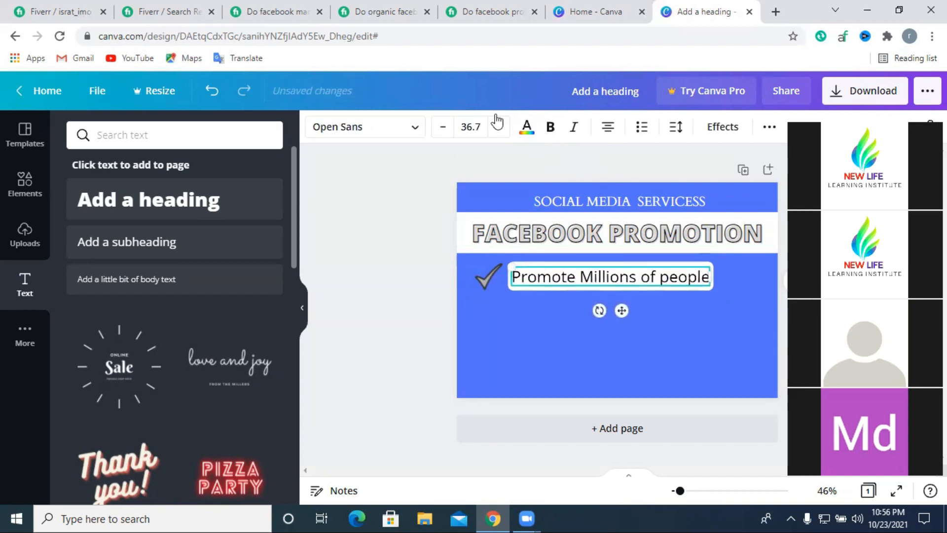
left_click(443, 128)
left_click(444, 127)
key("Escape")
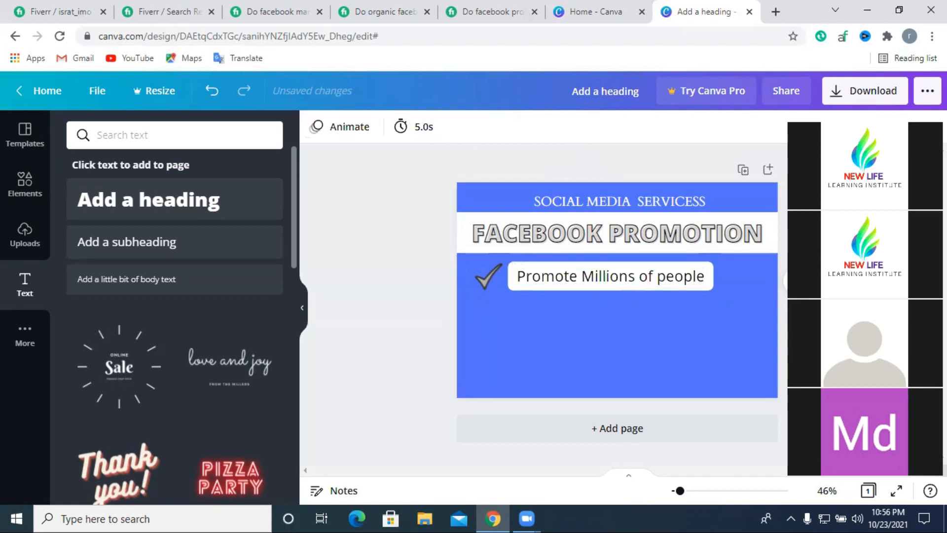
Step: Duplicate the check mark, white bar and text together, and place the copy directly below the first row
left_click_drag(576, 310, 481, 285)
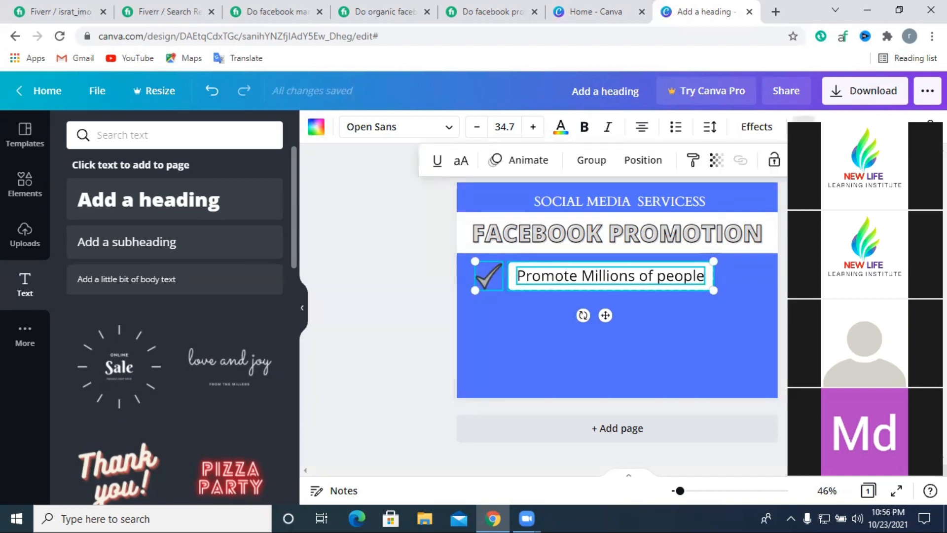
key("ctrl+d")
left_click_drag(642, 278, 614, 318)
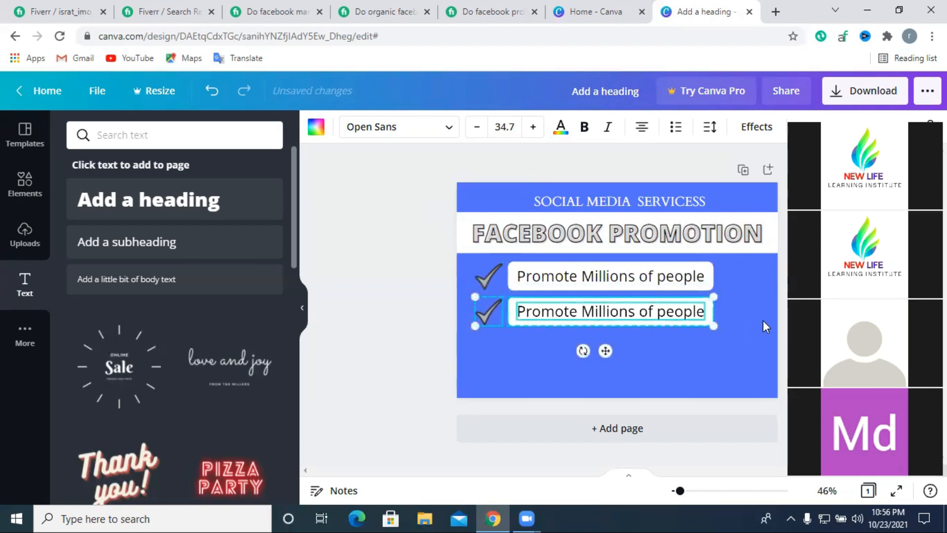
left_click(783, 322)
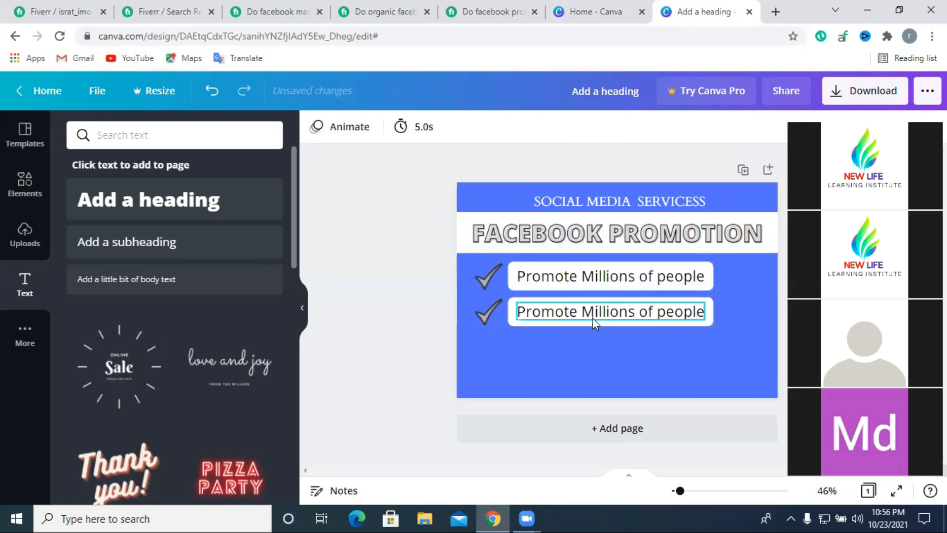
Step: Change the text in the second bar to "Product Advertising"
left_click(593, 317)
left_click(593, 318)
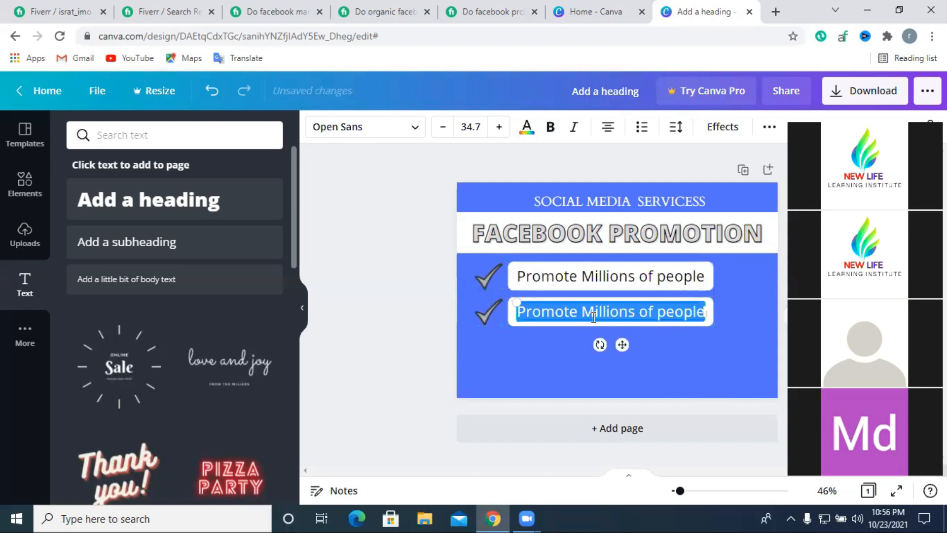
type("P")
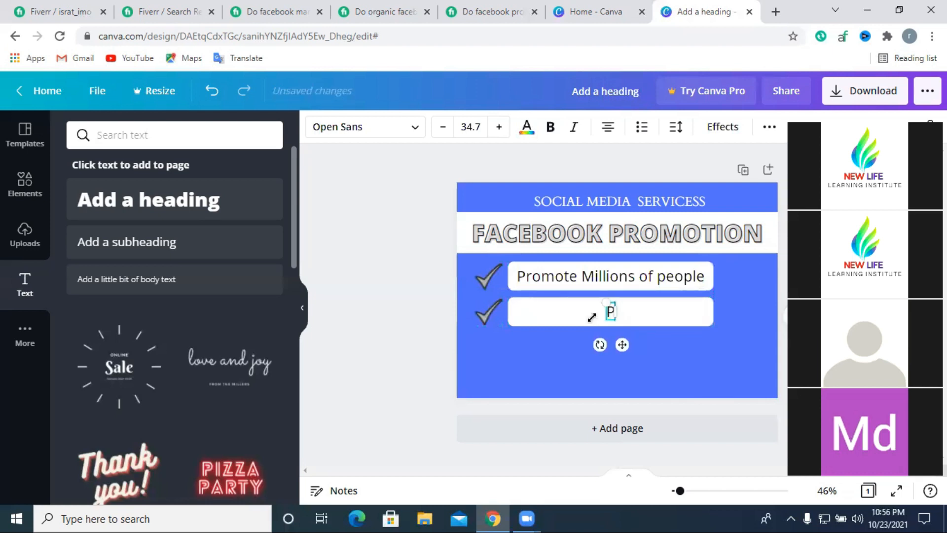
type("roduct")
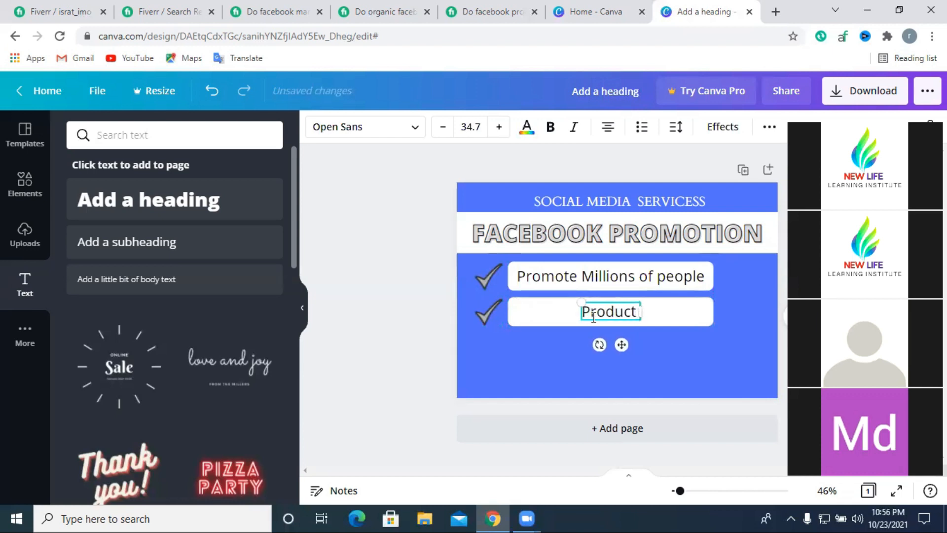
type(" Ad")
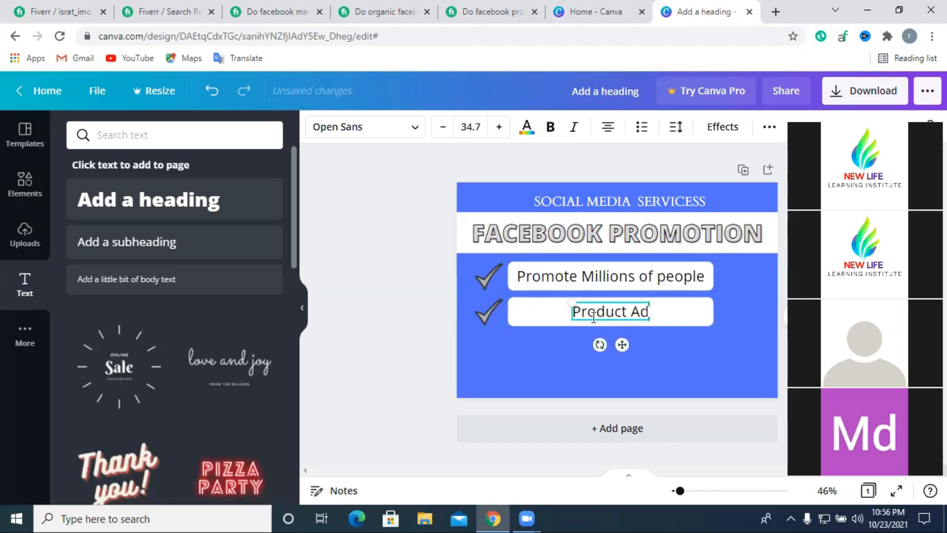
type("verti")
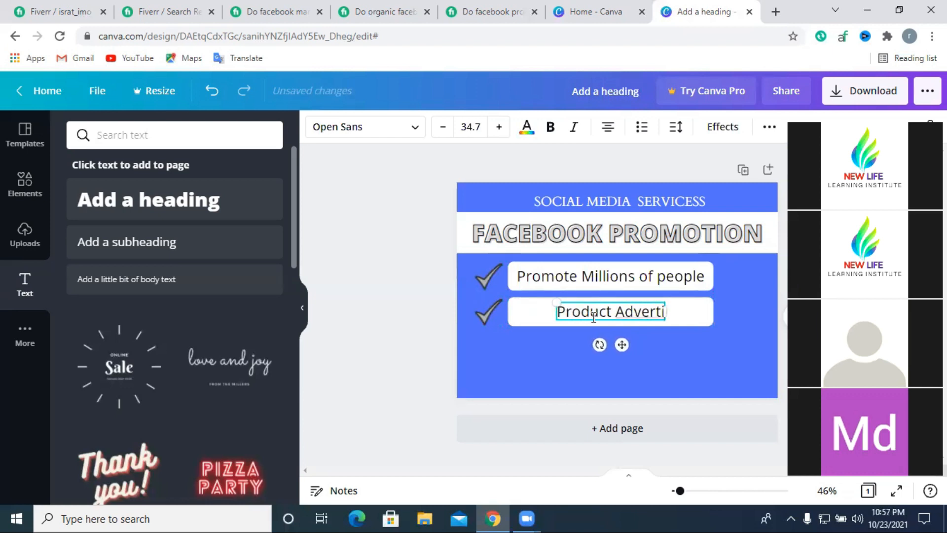
type("sing")
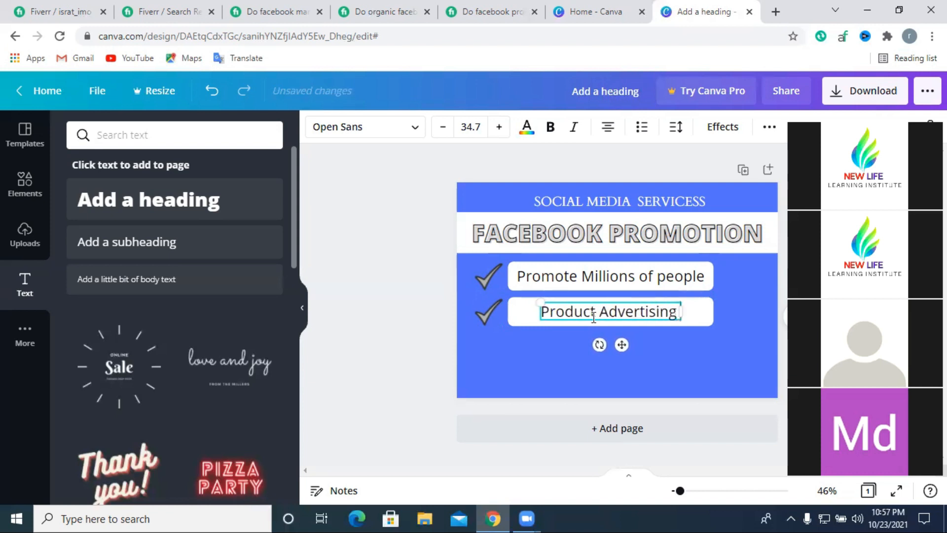
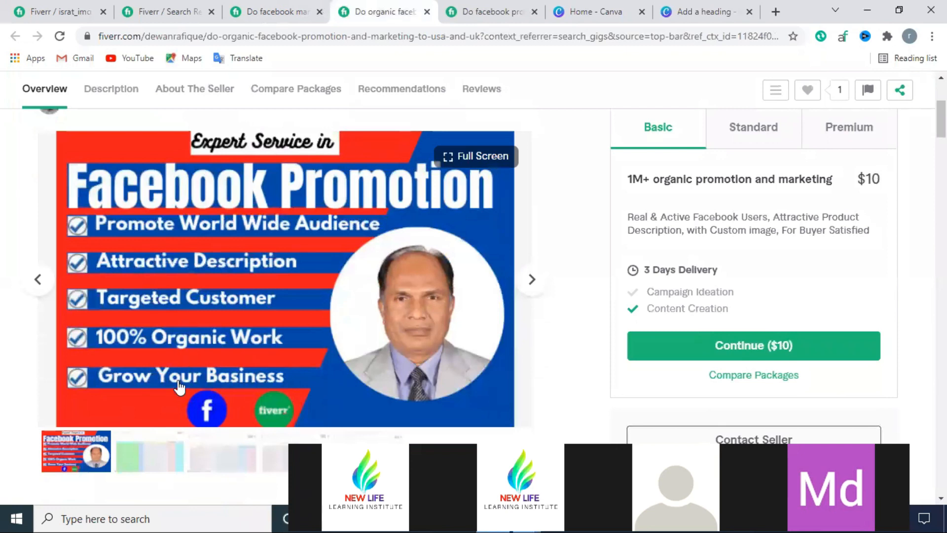
Step: Back in the Canva design, nudge the "On-Time Delivery" text within its bar and scale down all four check-marked rows together
left_click(707, 11)
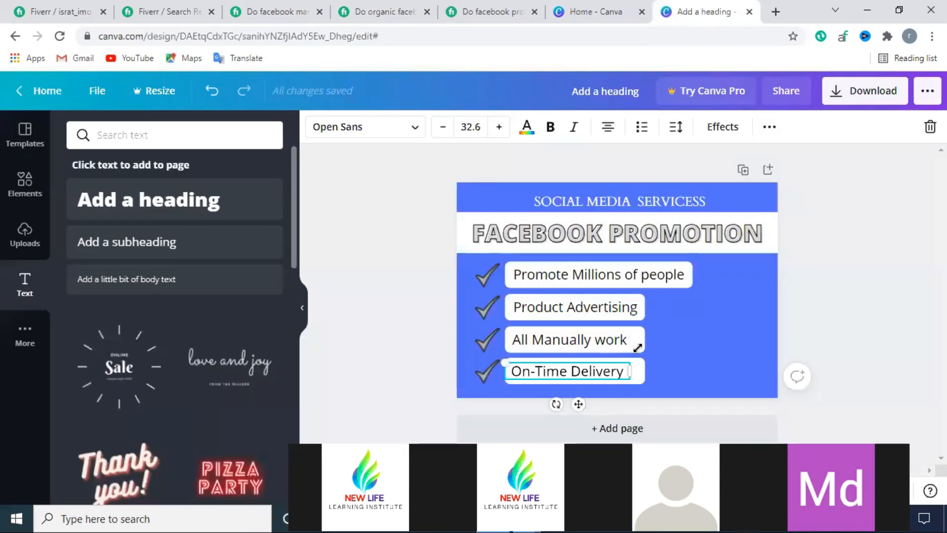
left_click(702, 355)
left_click(560, 372)
left_click_drag(564, 372, 567, 372)
left_click_drag(671, 379, 484, 281)
left_click_drag(687, 380, 672, 370)
left_click(875, 325)
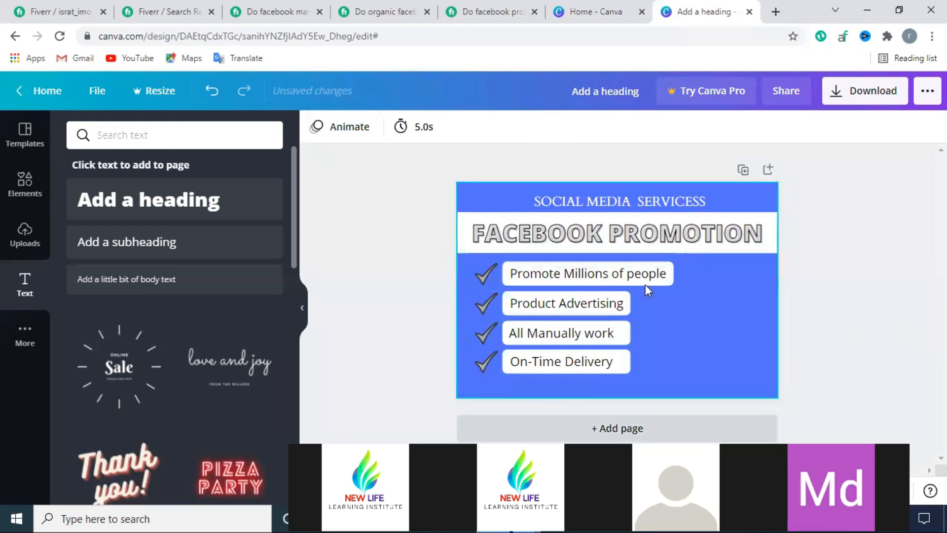
Step: Add a plain circular photo frame from the elements and fit it into the design's lower-right corner
left_click(17, 232)
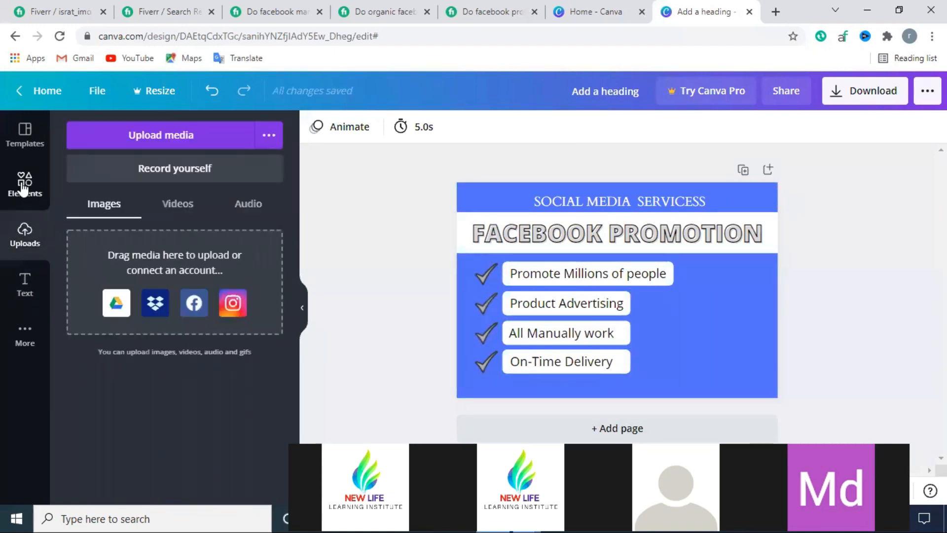
left_click(22, 187)
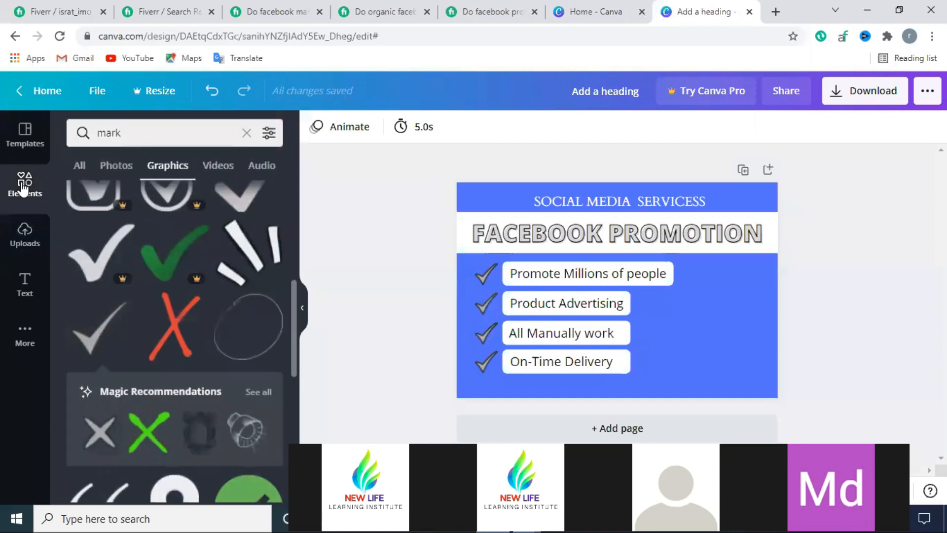
left_click(249, 135)
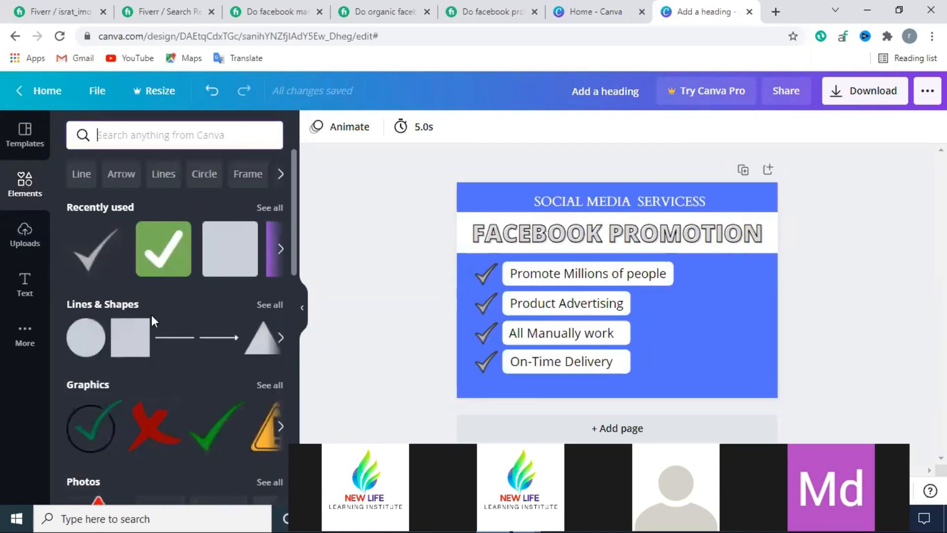
scroll(152, 316, "down", 5)
scroll(152, 333, "down", 6)
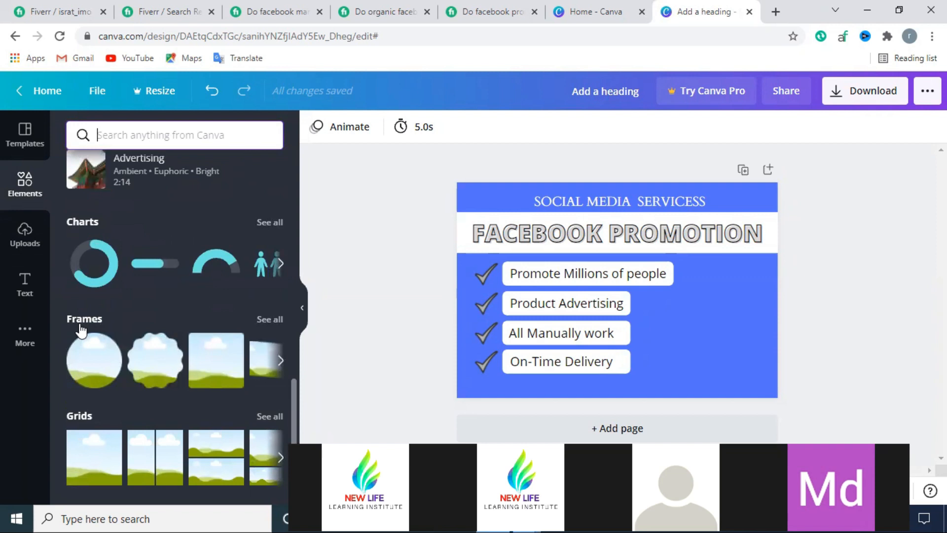
left_click(92, 362)
left_click_drag(677, 318, 778, 367)
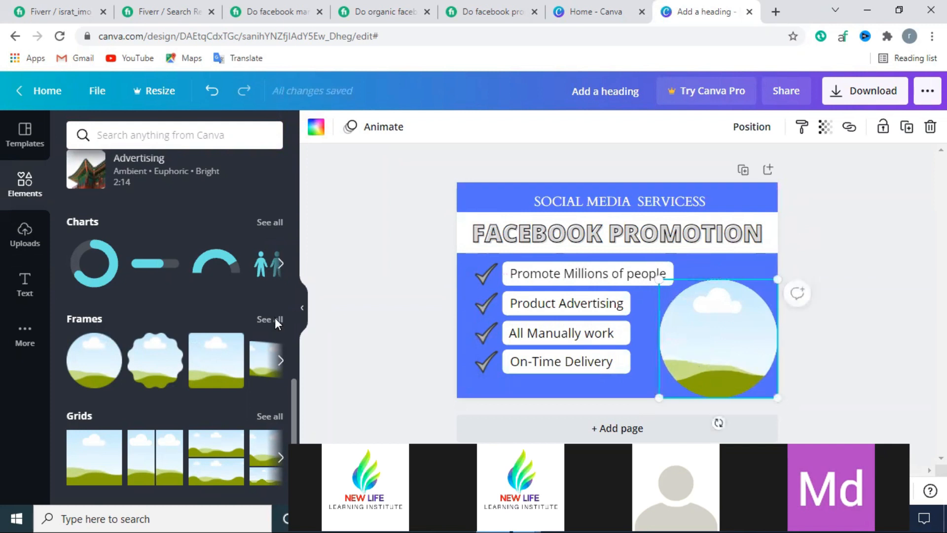
Step: Replace the plain circular frame with a thin-rimmed circular frame from the full frames collection, scaled down beside the service bars
left_click(271, 320)
scroll(188, 321, "down", 3)
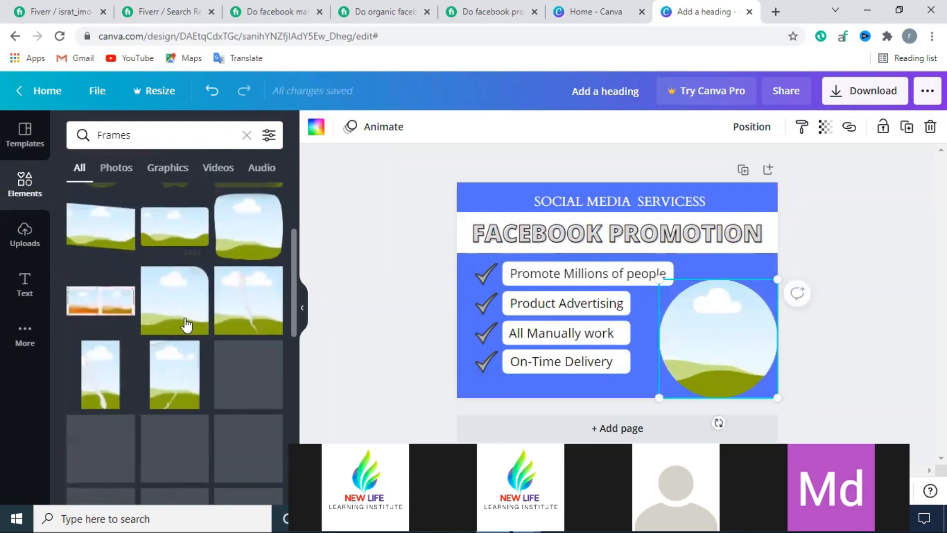
scroll(186, 324, "down", 5)
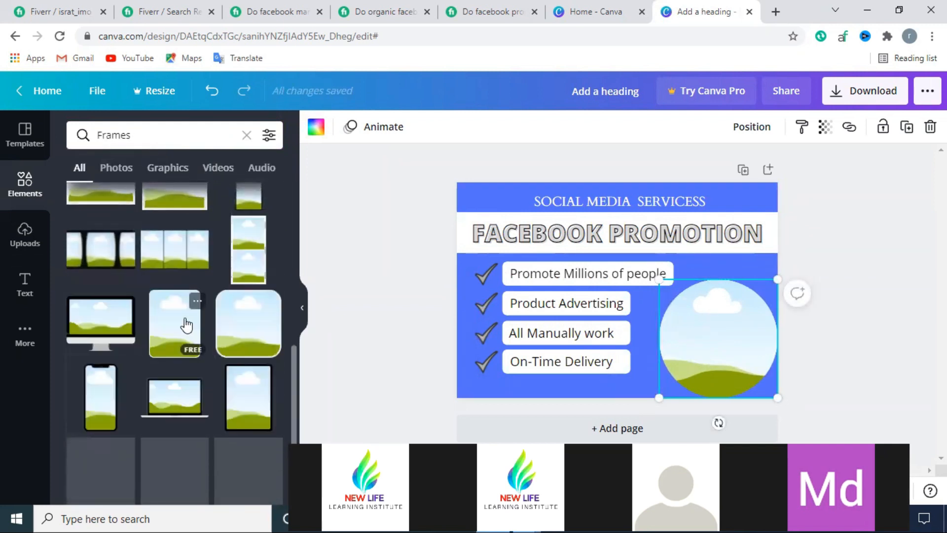
scroll(186, 324, "down", 6)
scroll(186, 324, "down", 6)
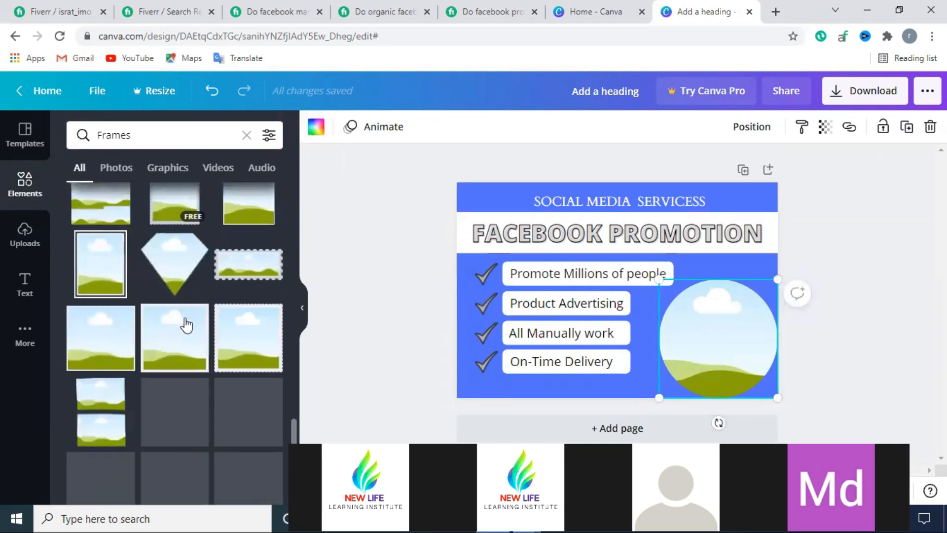
scroll(186, 324, "down", 8)
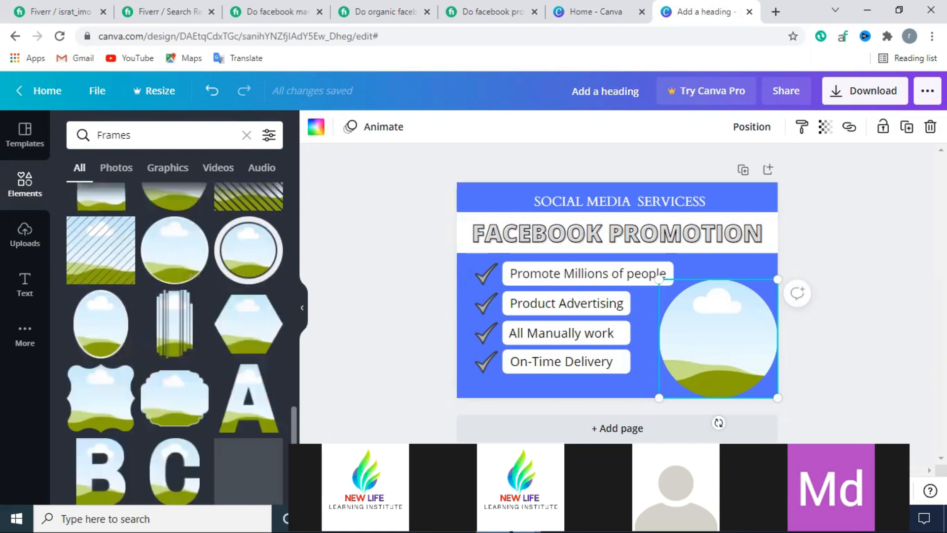
key("Delete")
left_click(176, 266)
left_click_drag(662, 317, 730, 370)
left_click_drag(700, 323, 720, 324)
left_click(852, 318)
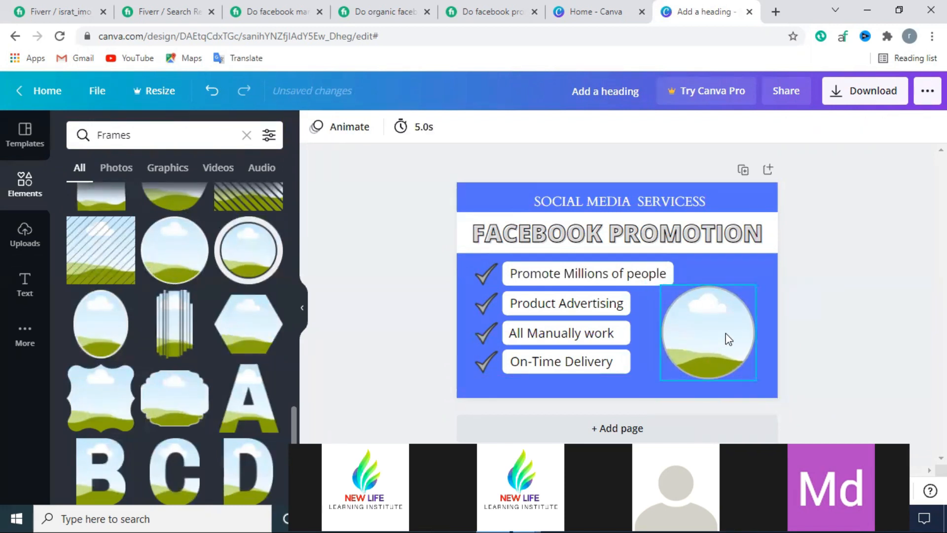
Step: Upload the portrait photo of the man in a dark suit and red tie from the Downloads folder
left_click(26, 235)
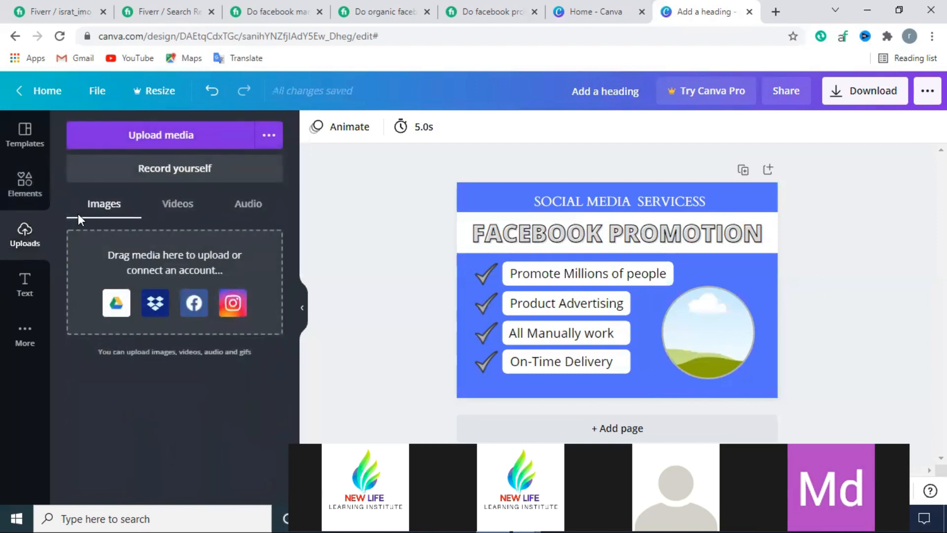
left_click(168, 137)
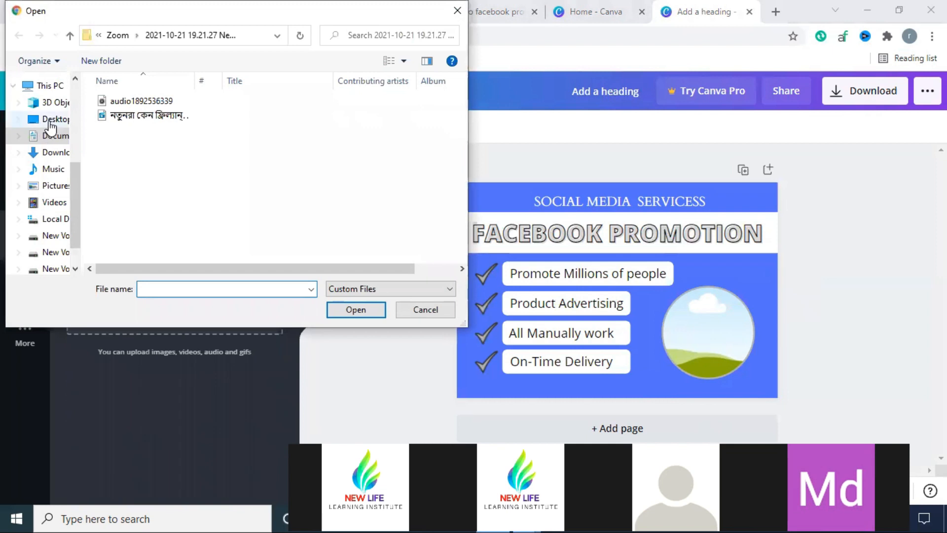
left_click(51, 153)
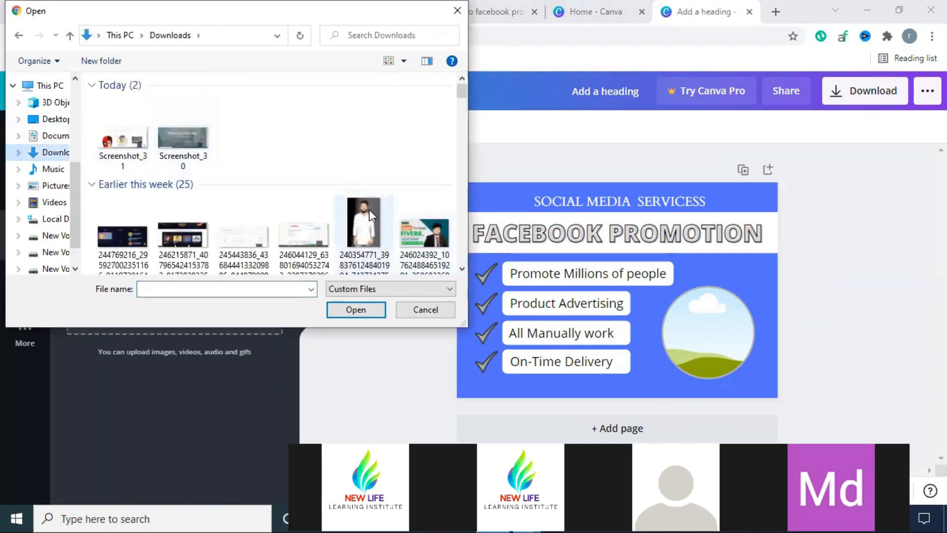
scroll(369, 210, "down", 5)
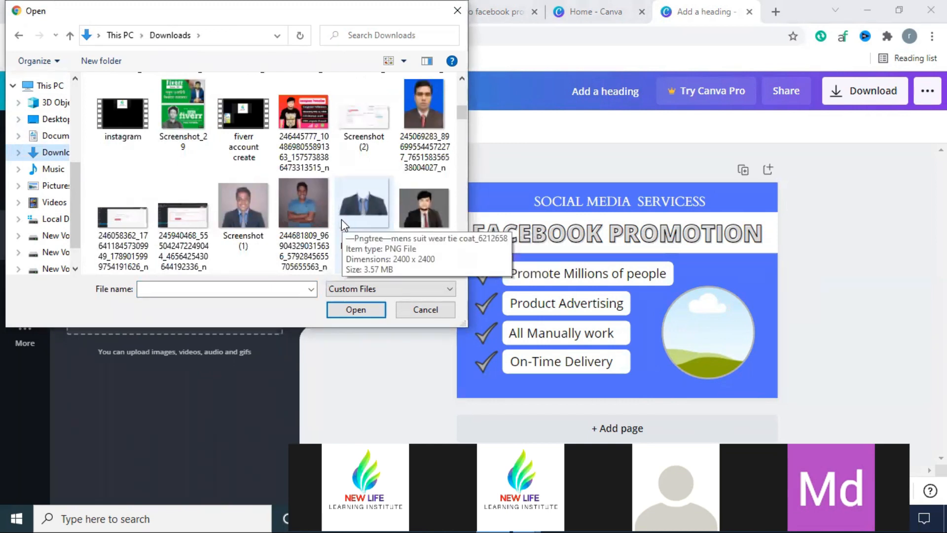
scroll(341, 219, "down", 6)
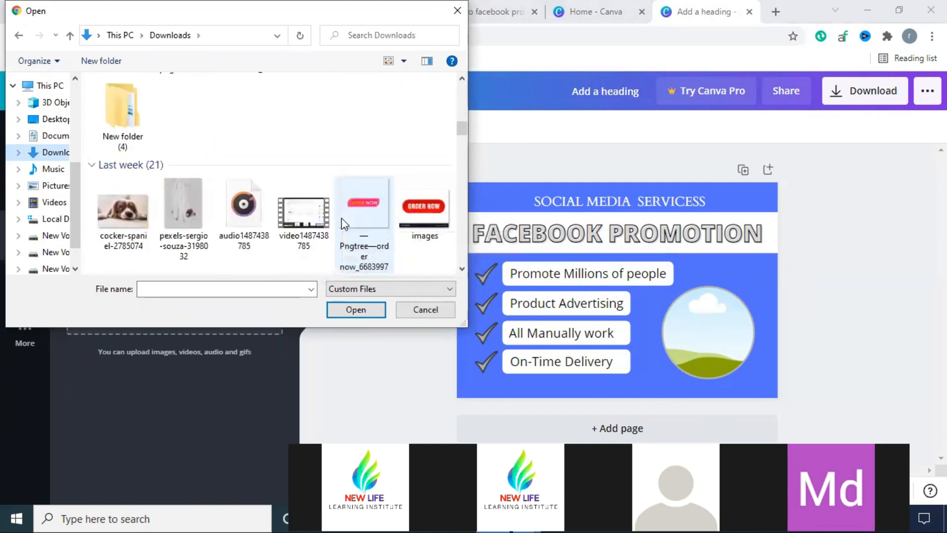
scroll(342, 217, "down", 6)
scroll(341, 218, "up", 6)
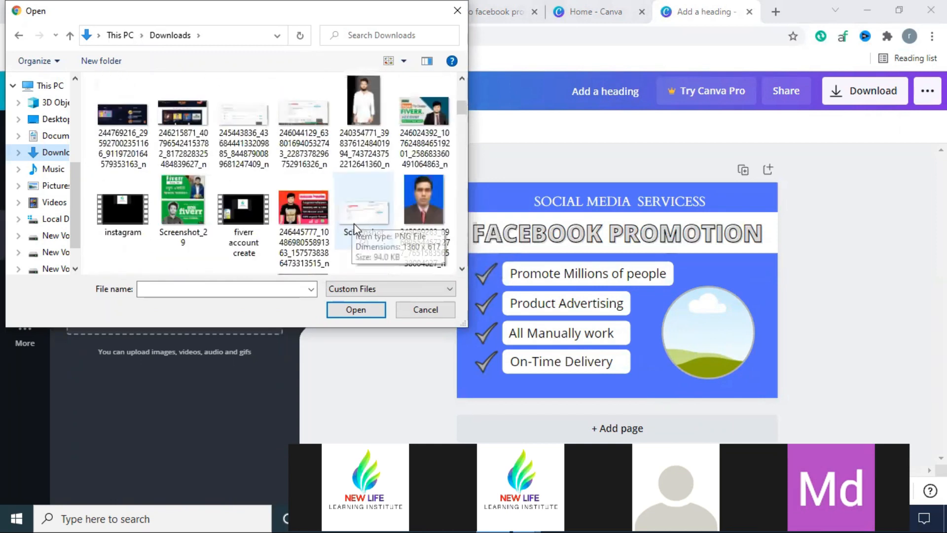
scroll(354, 223, "down", 1)
left_click(424, 208)
left_click(354, 312)
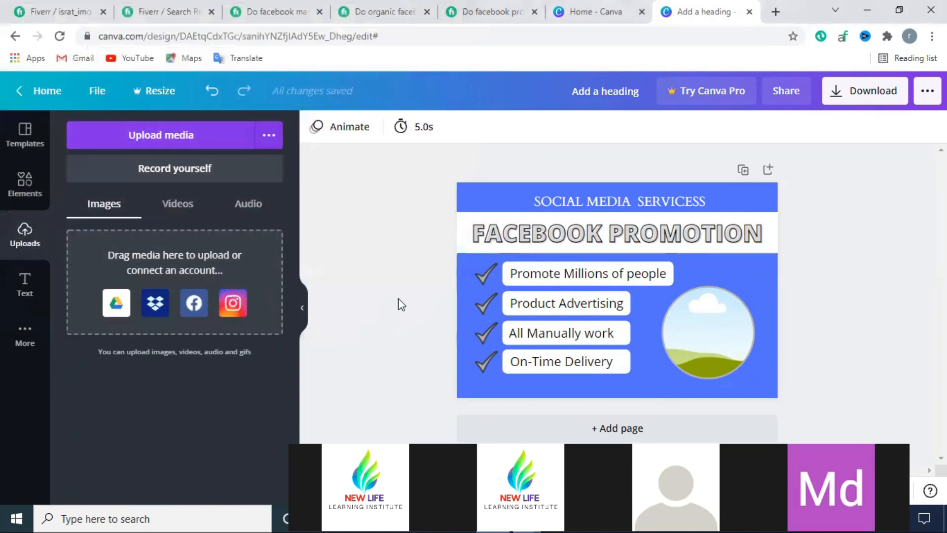
Step: Place the uploaded portrait inside the circular frame and shift the framed photo slightly up and right
left_click(119, 340)
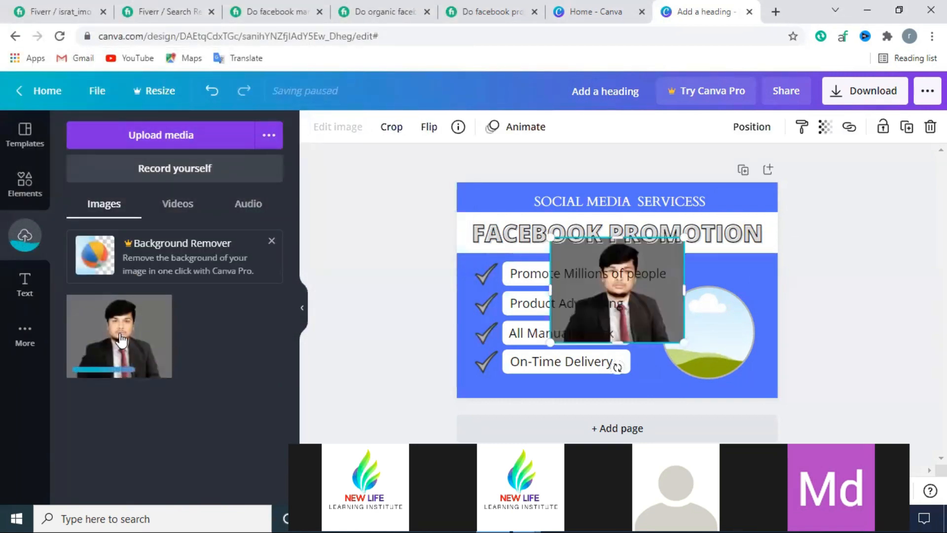
left_click_drag(671, 310, 739, 310)
left_click(829, 315)
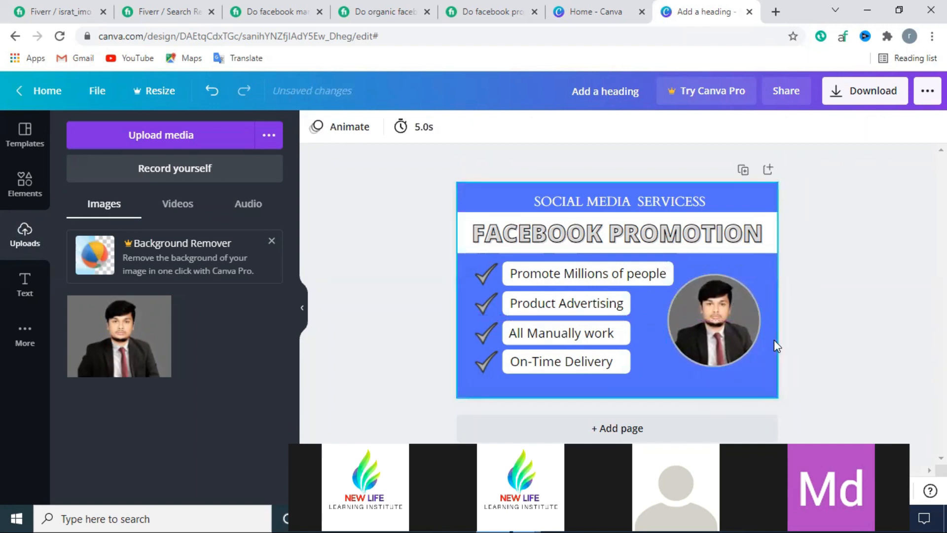
left_click(749, 340)
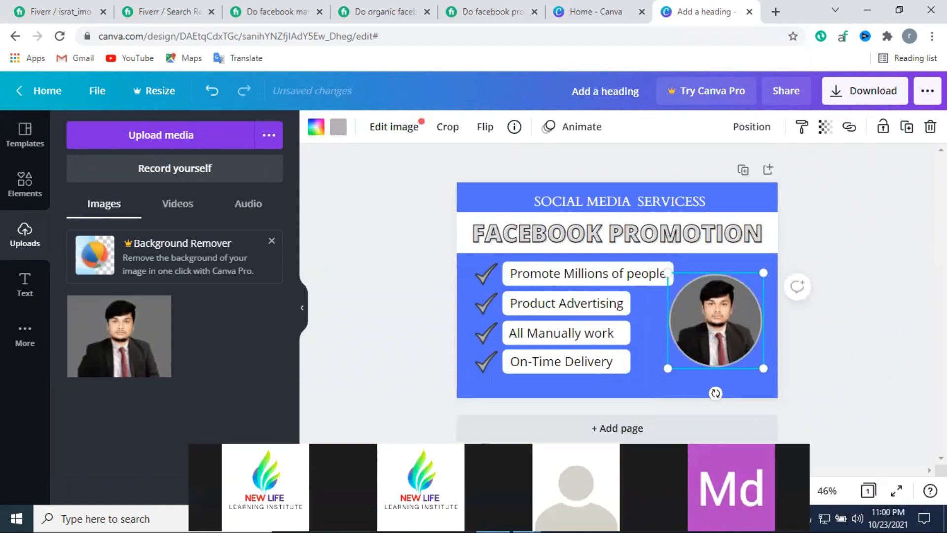
key("Escape")
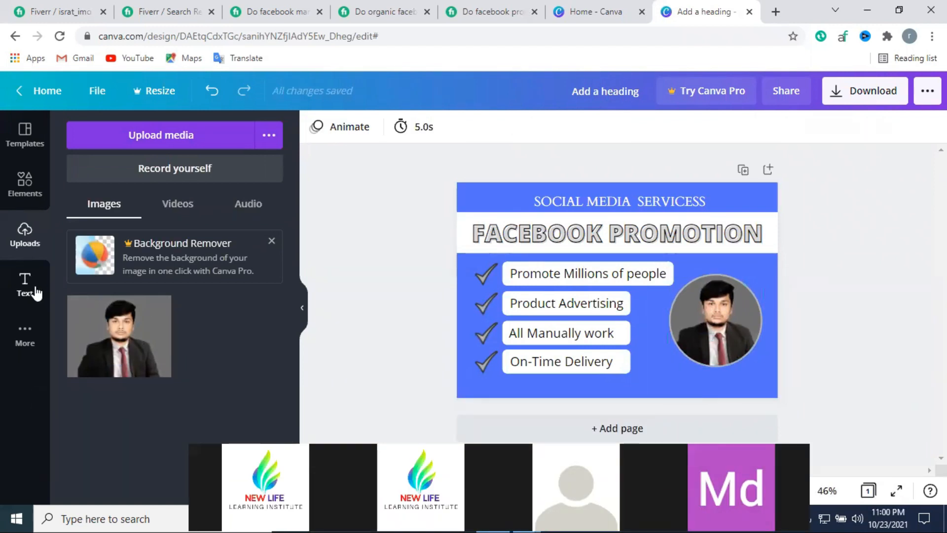
Step: Search the elements library for "facebook"
left_click(19, 184)
left_click(147, 137)
key("Return")
key("BackSpace")
type("facebook")
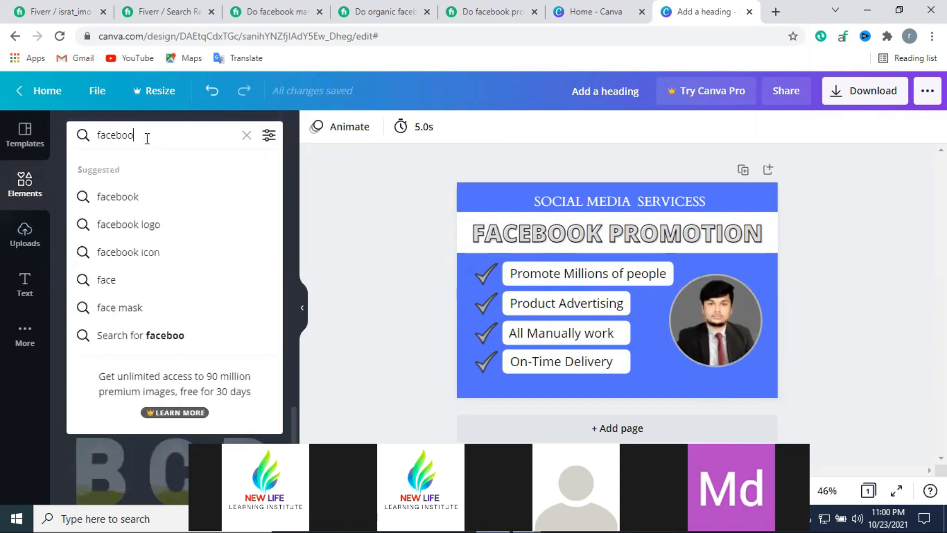
left_click(140, 193)
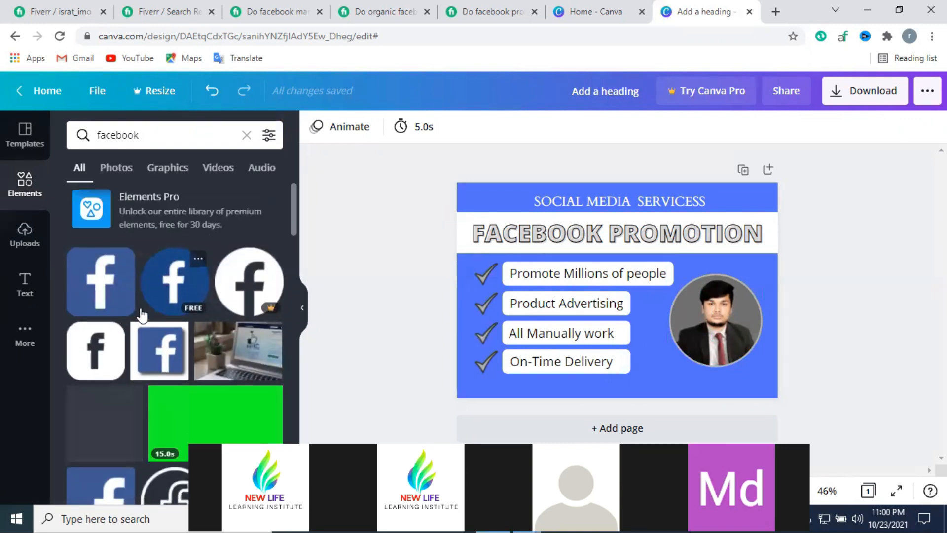
Step: Add the free square Facebook logo, shrink it, and place it at the lower-left edge of the portrait
scroll(162, 315, "down", 2)
scroll(198, 334, "down", 1)
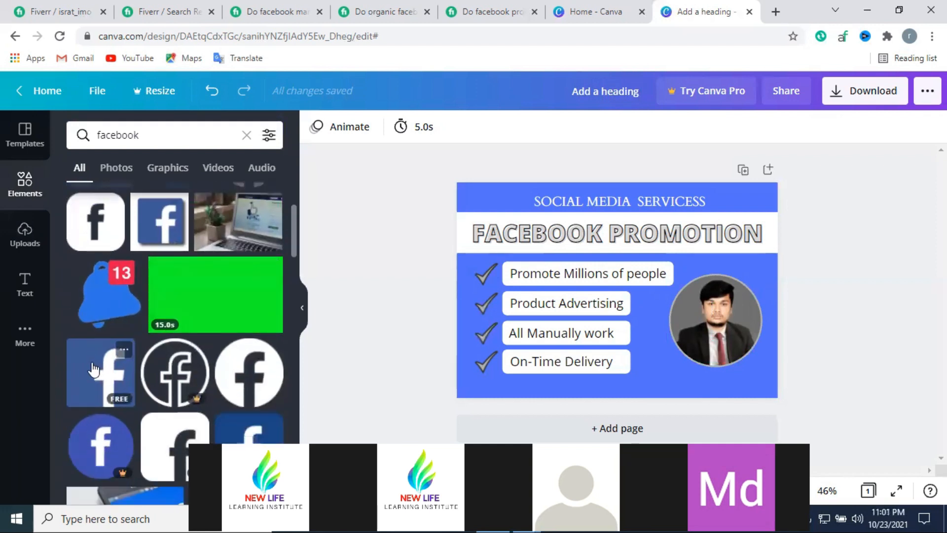
left_click(103, 371)
left_click_drag(637, 324, 670, 377)
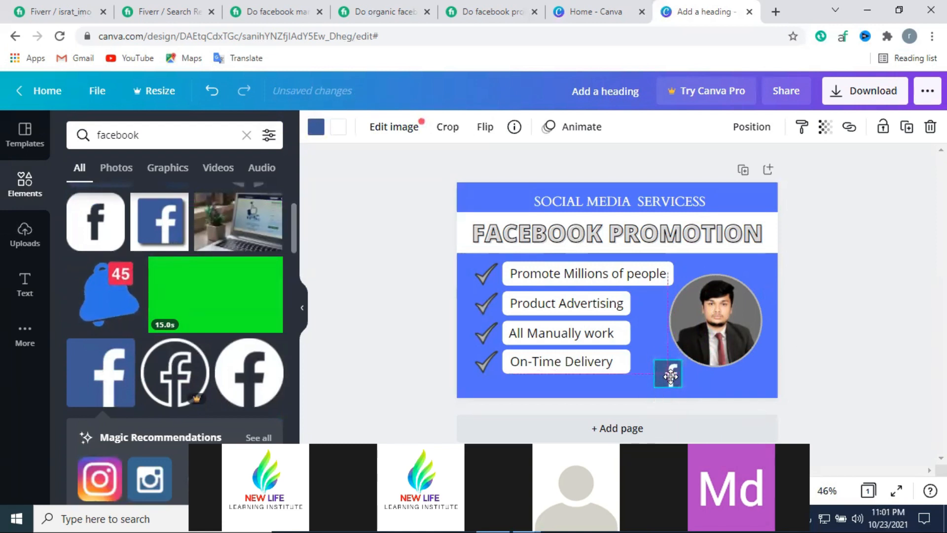
left_click(819, 358)
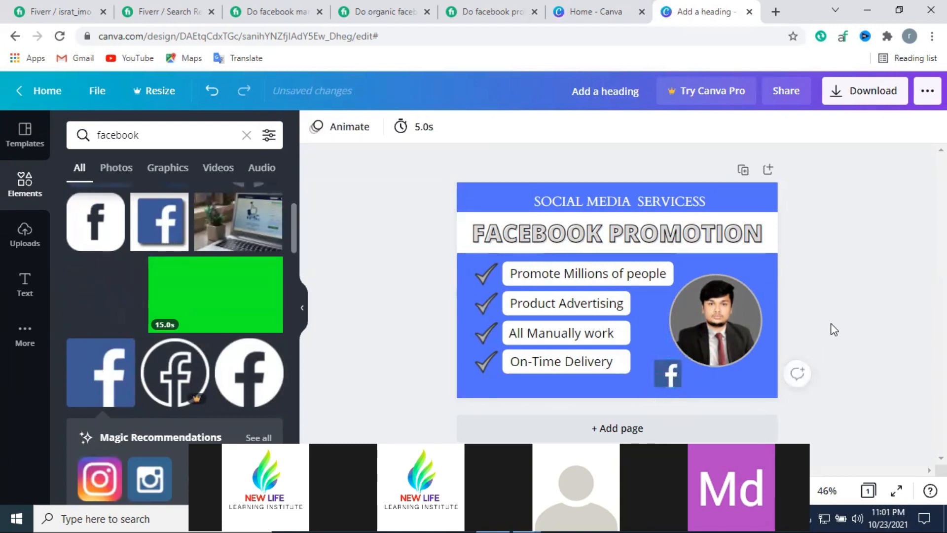
Step: Recolor the Facebook logo's background to the custom bright blue #002EFF
left_click(671, 365)
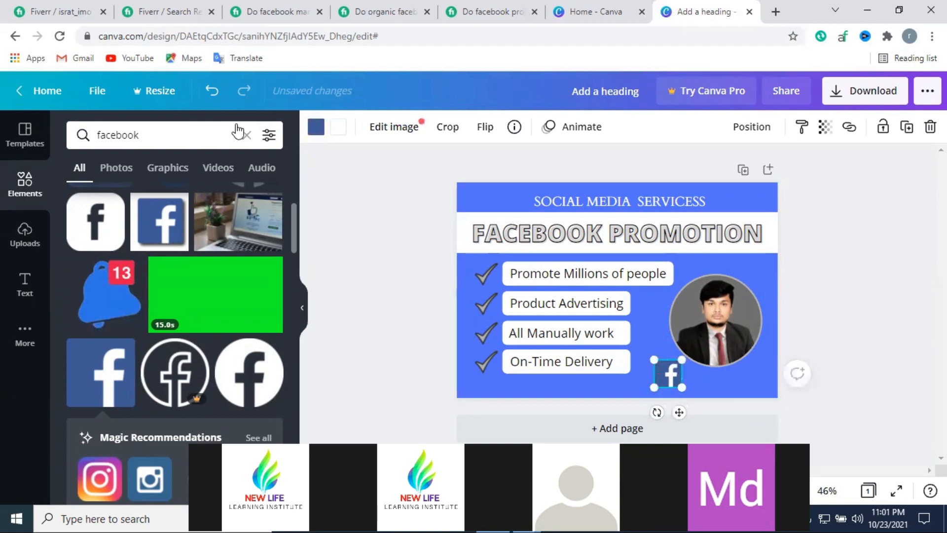
left_click(316, 127)
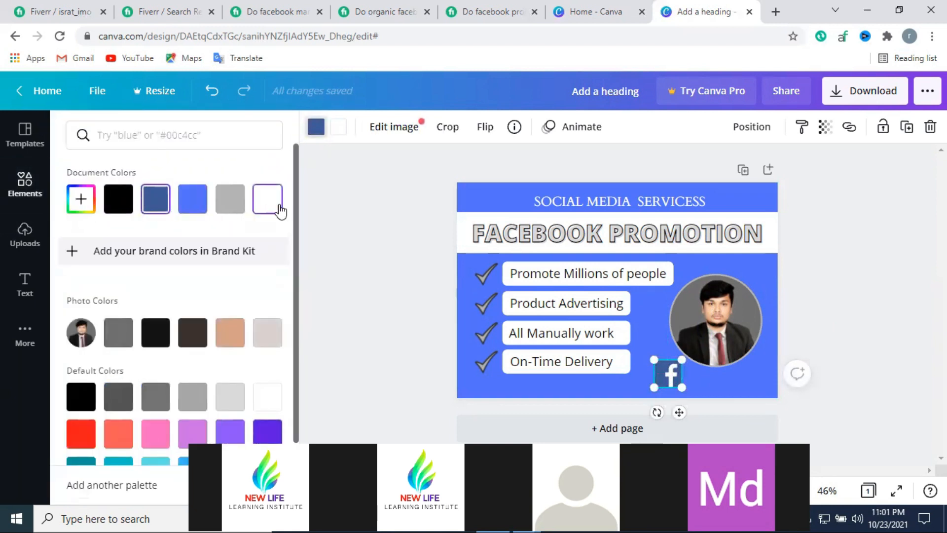
left_click(188, 208)
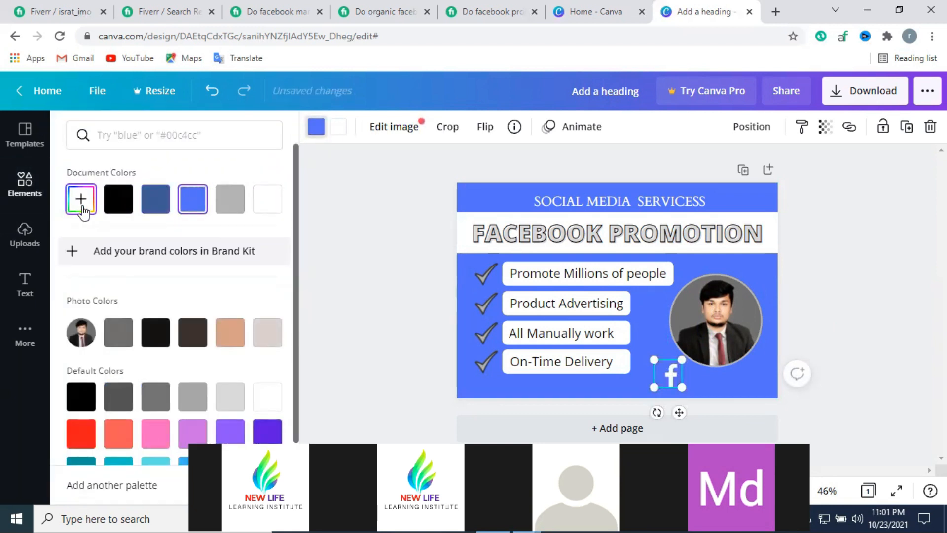
left_click(82, 207)
left_click(259, 235)
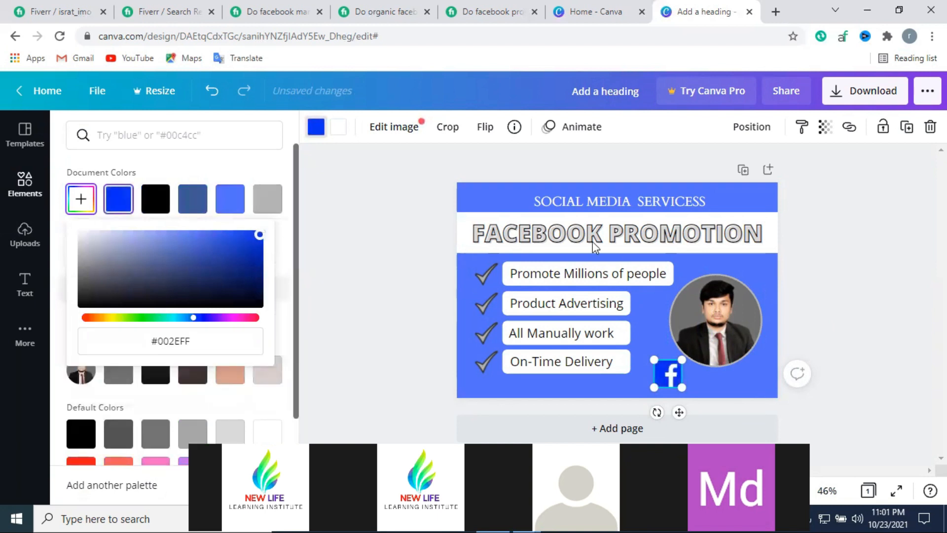
left_click(791, 300)
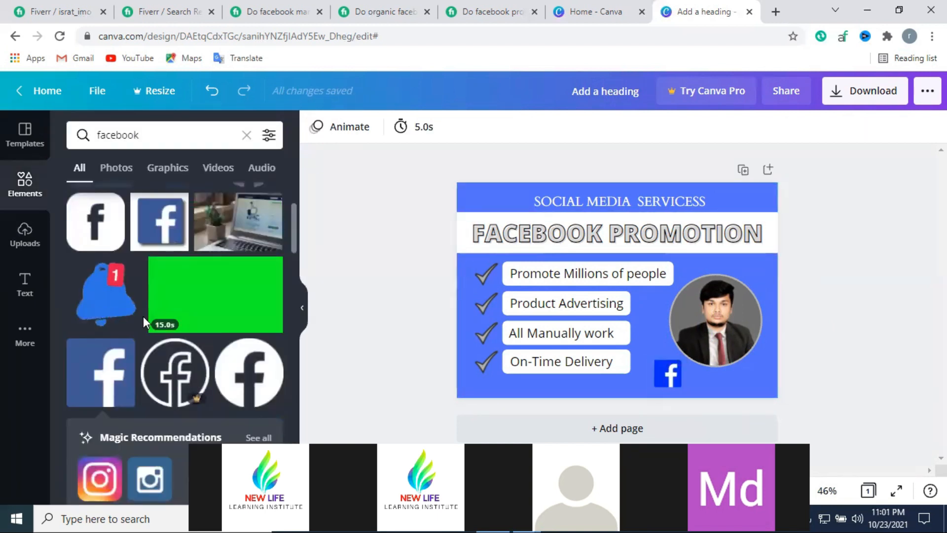
Step: Add the recommended gradient Instagram logo at a small size and set it directly right of the Facebook logo, shifted toward the service bars
double_click(143, 135)
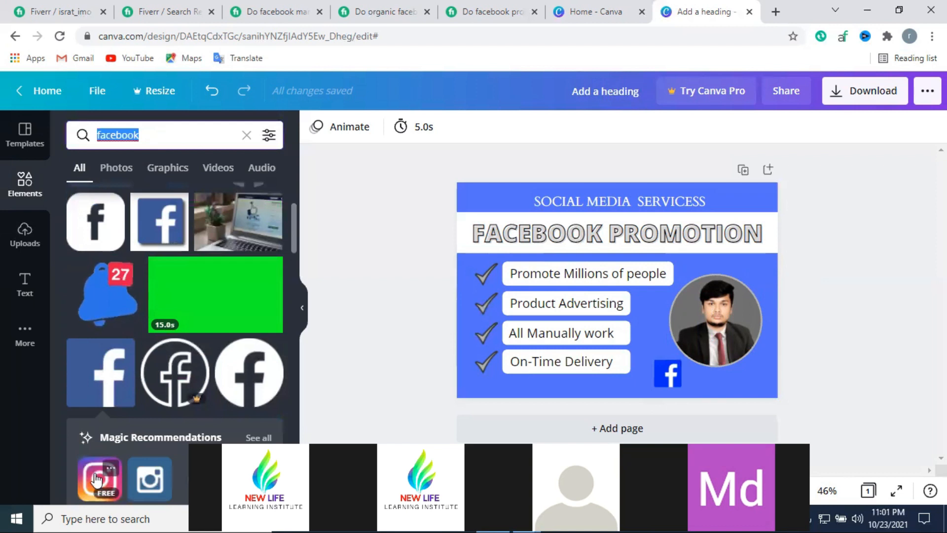
left_click(97, 479)
left_click_drag(687, 346, 758, 375)
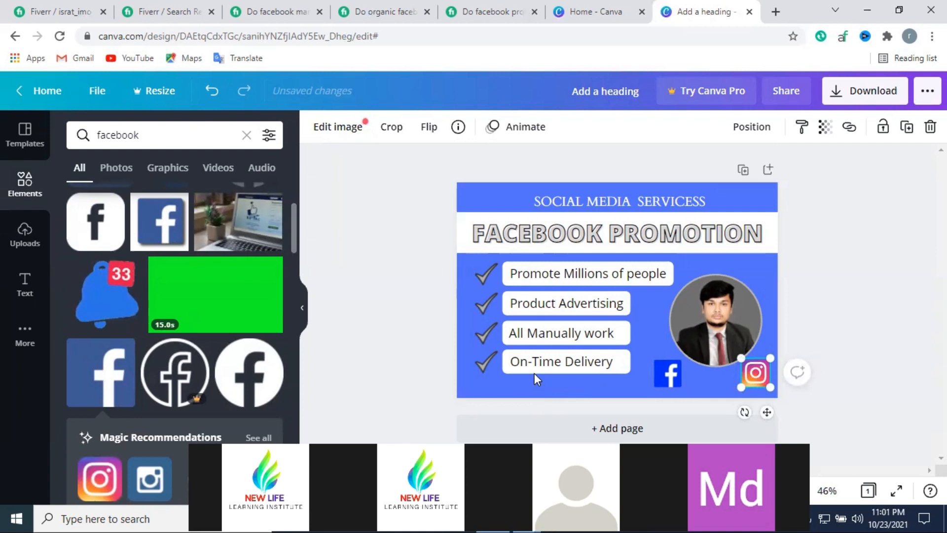
left_click(667, 373)
left_click_drag(656, 372, 640, 373)
left_click_drag(767, 377, 709, 388)
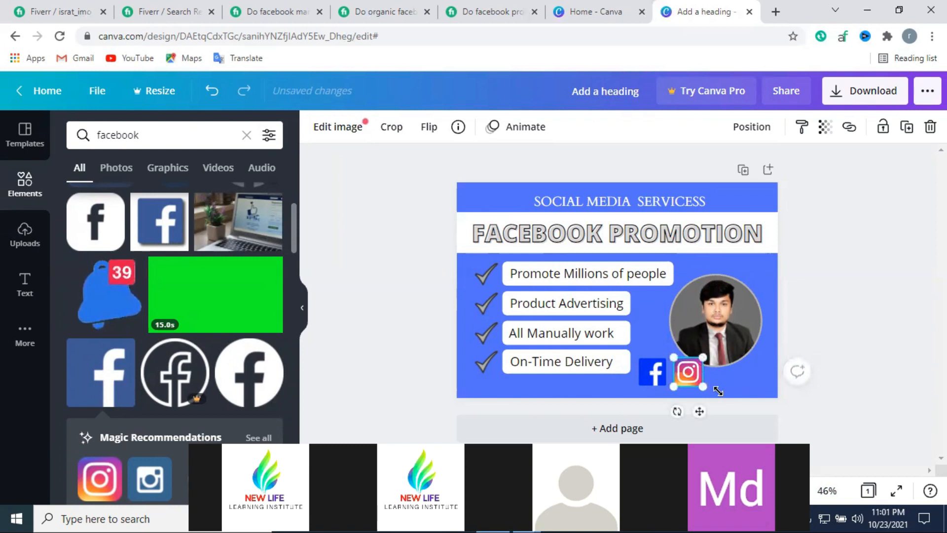
left_click(734, 382)
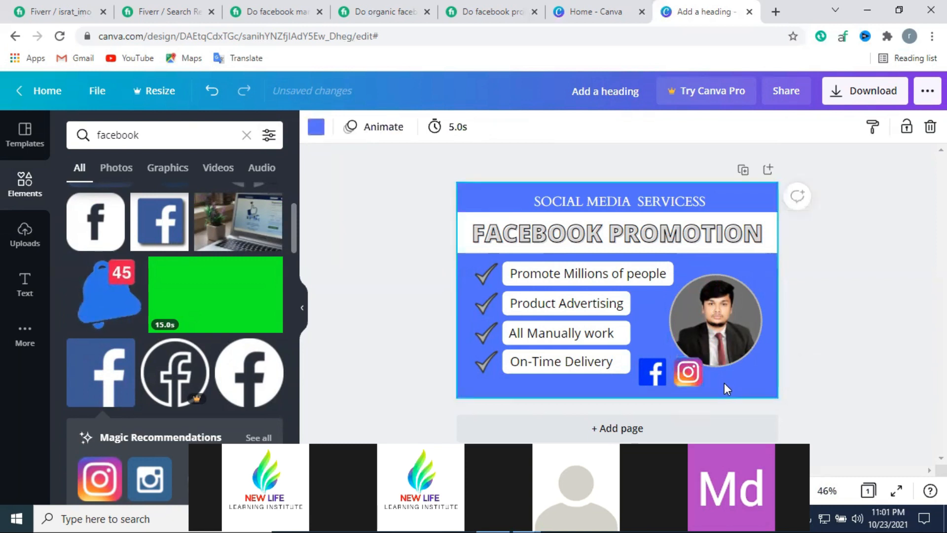
Step: Move the Facebook and Instagram logos beneath the portrait at a smaller size, and download the finished design as a PNG
left_click_drag(633, 382, 722, 385)
left_click(818, 350)
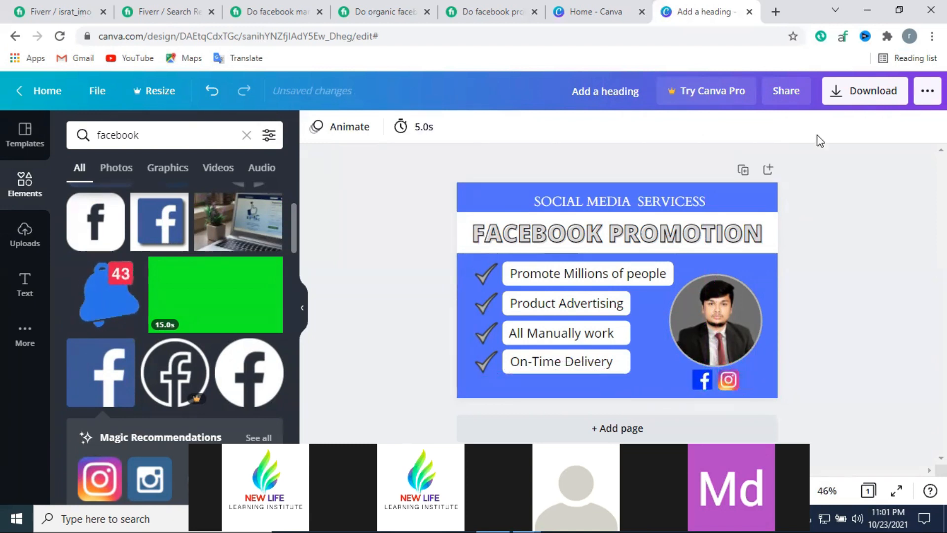
left_click(850, 99)
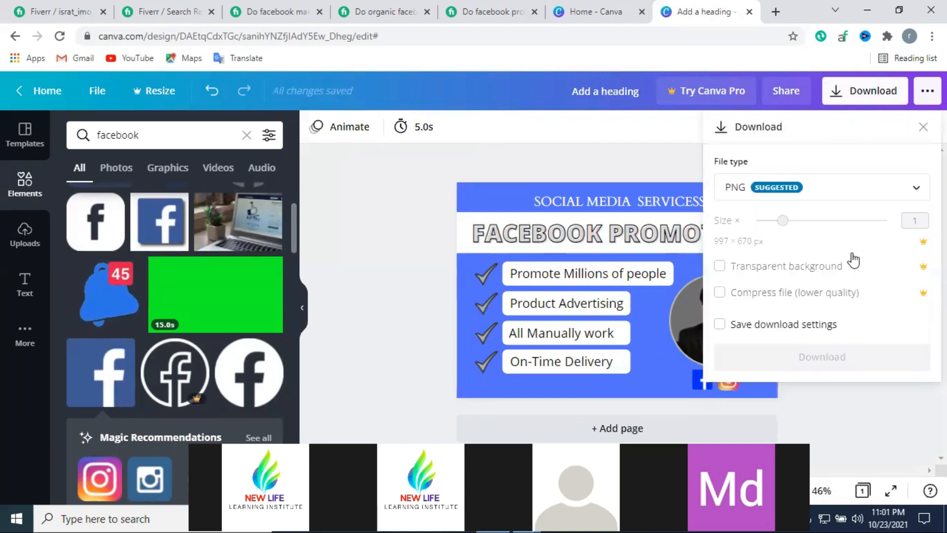
left_click(814, 364)
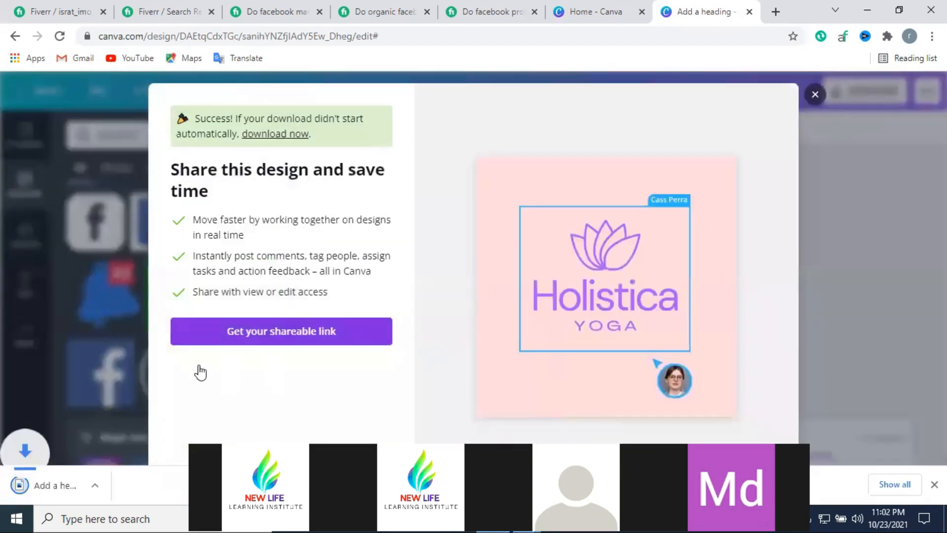
key("Escape")
Step: Switch to the Fiverr gig gallery, upload "Add a heading (1)" as the first gig image, and save to continue to publishing
left_click(55, 12)
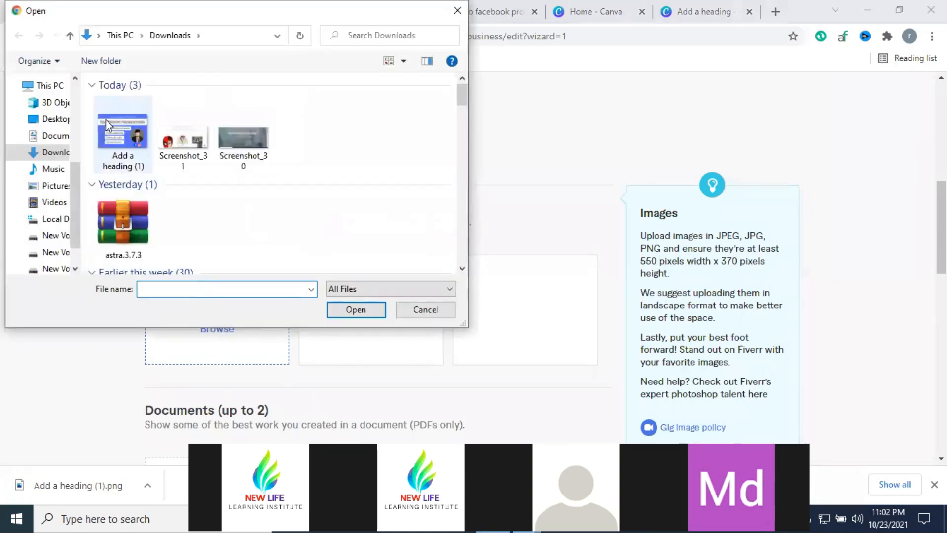
left_click(118, 123)
left_click(356, 311)
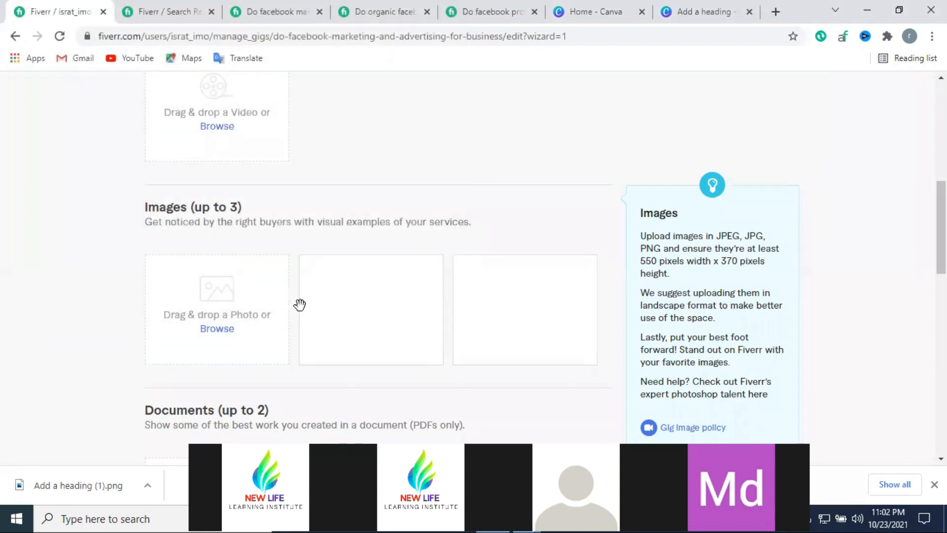
scroll(443, 318, "down", 5)
left_click(549, 389)
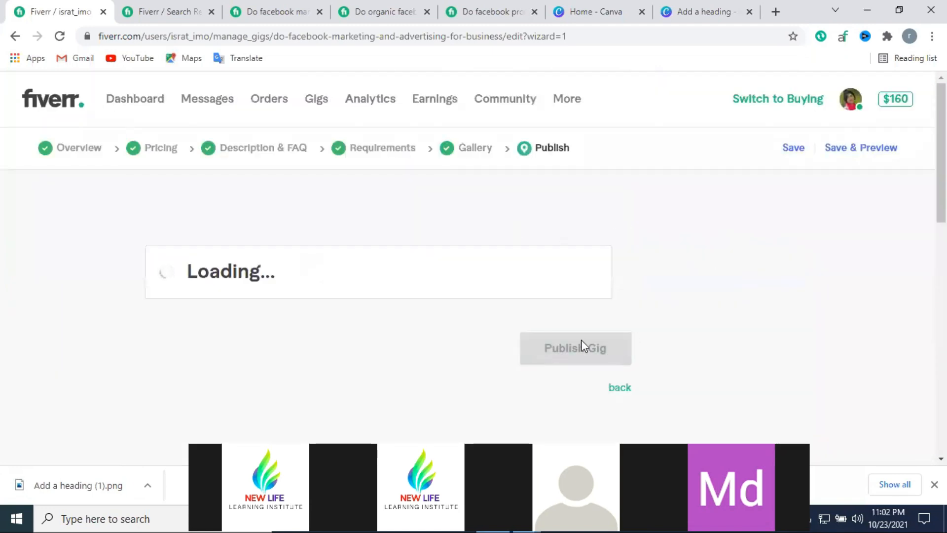
Step: Examine the gig's publishing requirements and open the seller's profile page
scroll(589, 389, "down", 1)
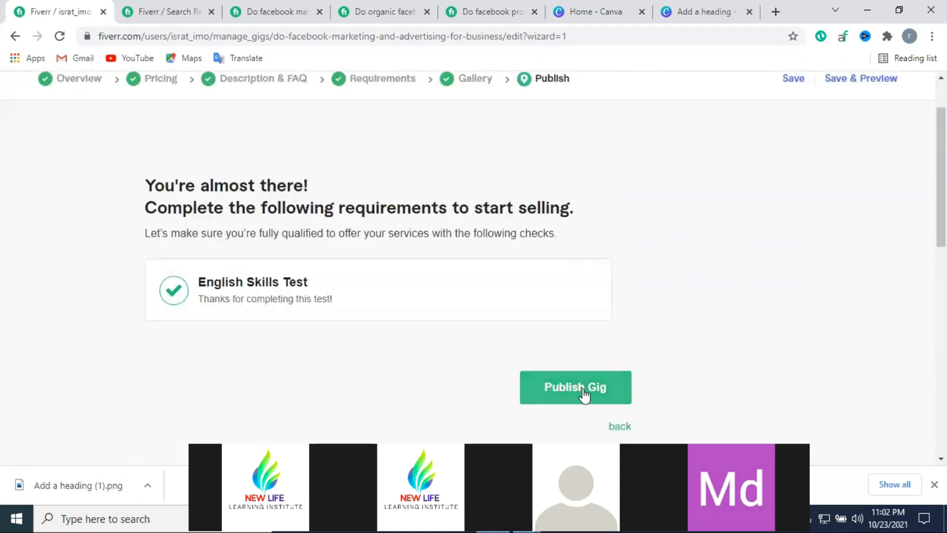
scroll(634, 331, "up", 1)
left_click(850, 101)
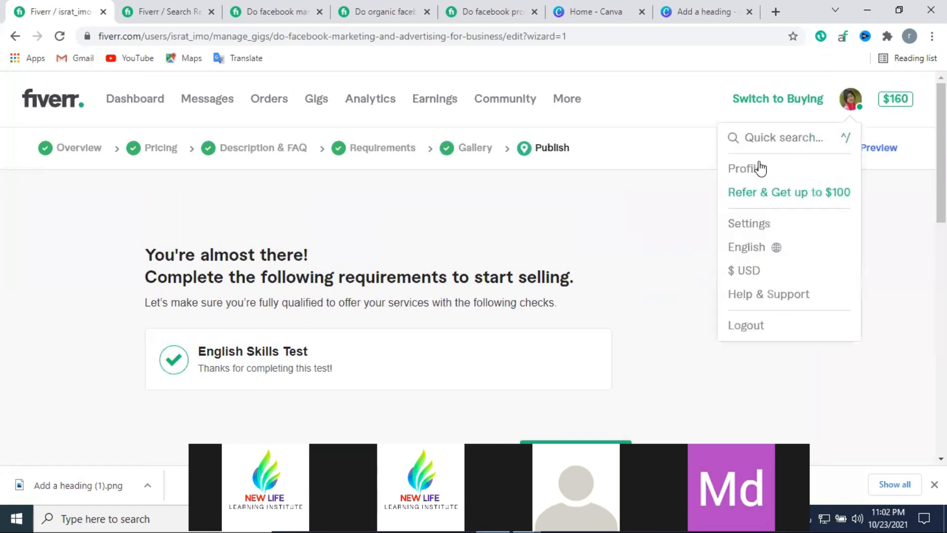
left_click(761, 168)
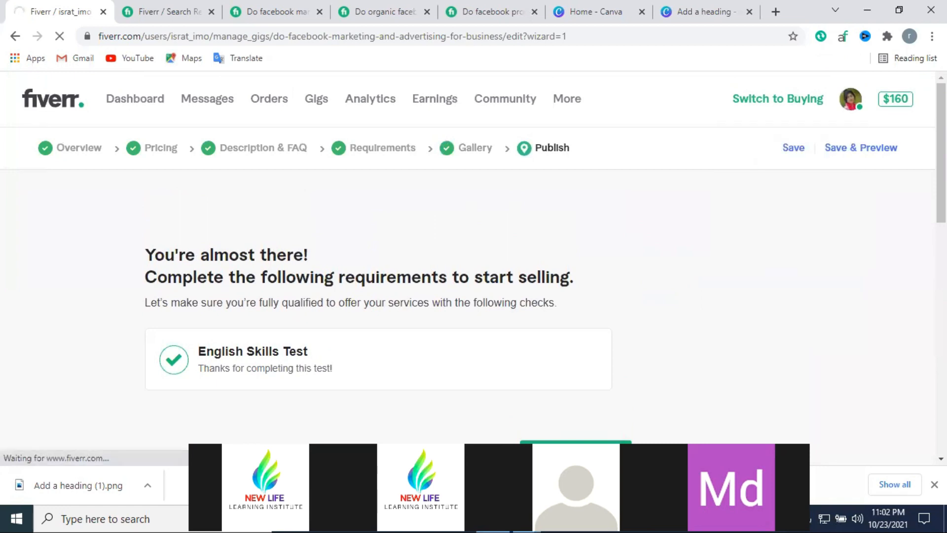